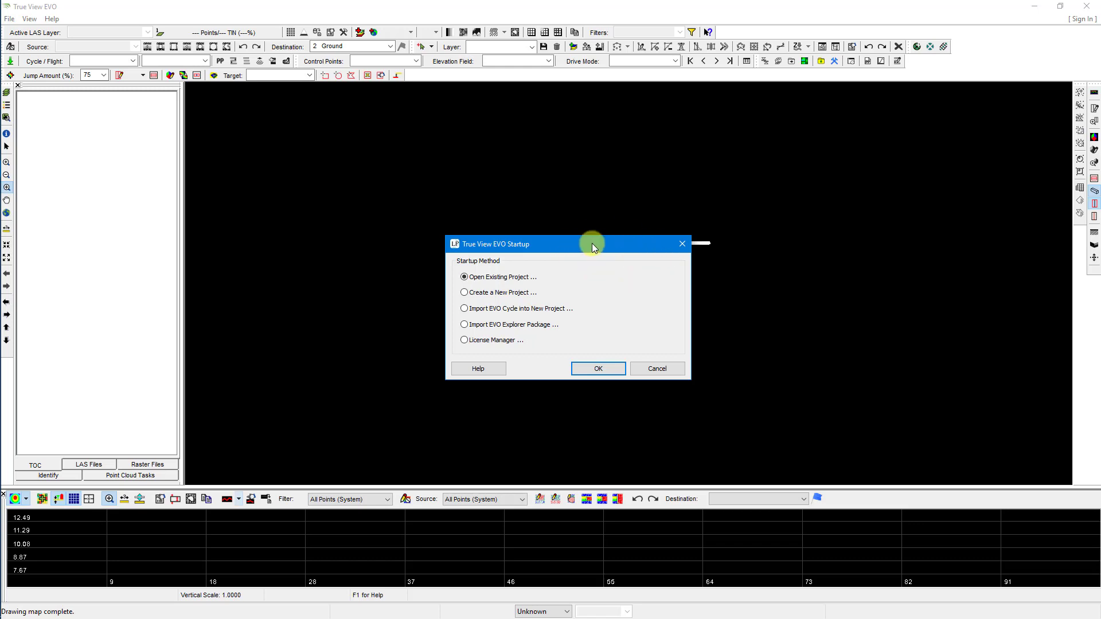
Switch to File Explorer and look through the STEM2003-8006 project folder, including the Flinders flight area Aug 22.kmz file
drag(592, 243, 588, 226)
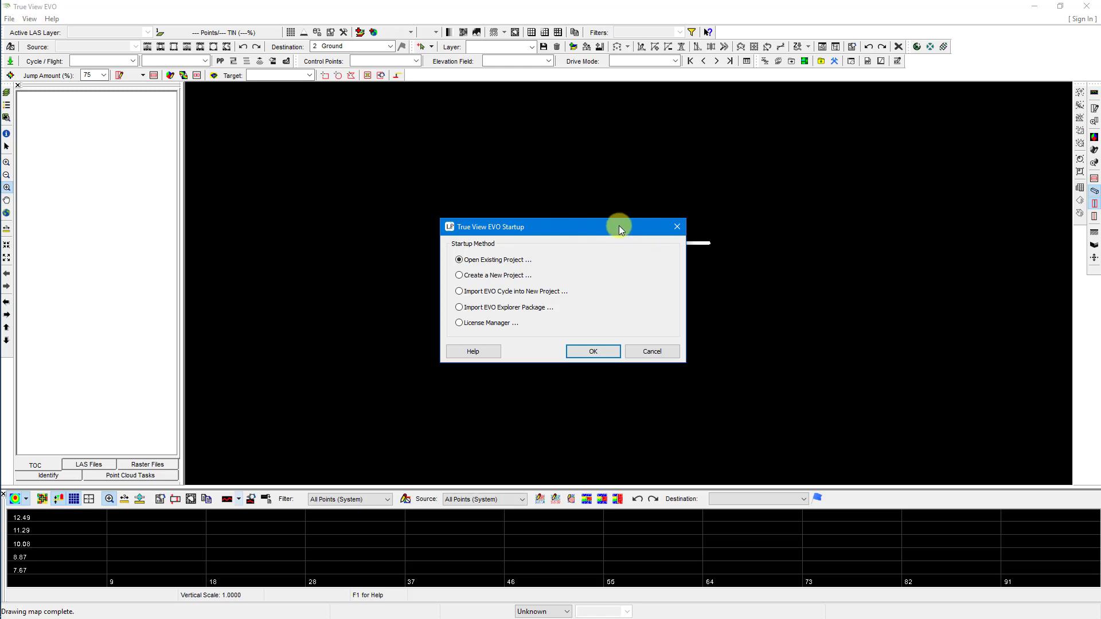
click(469, 278)
drag(1100, 248, 699, 92)
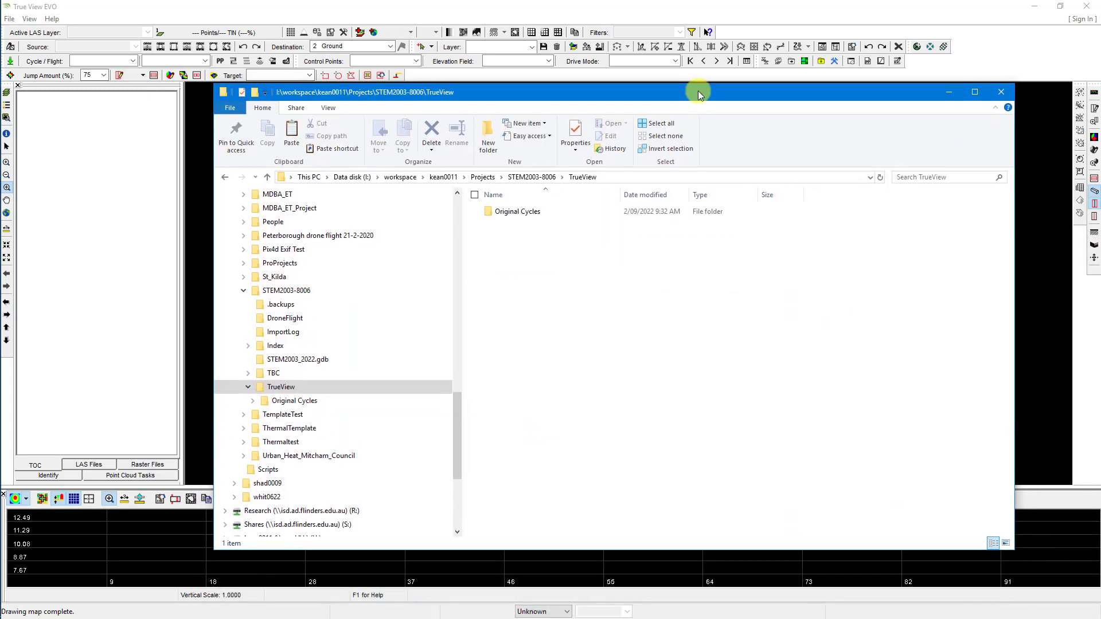
click(286, 293)
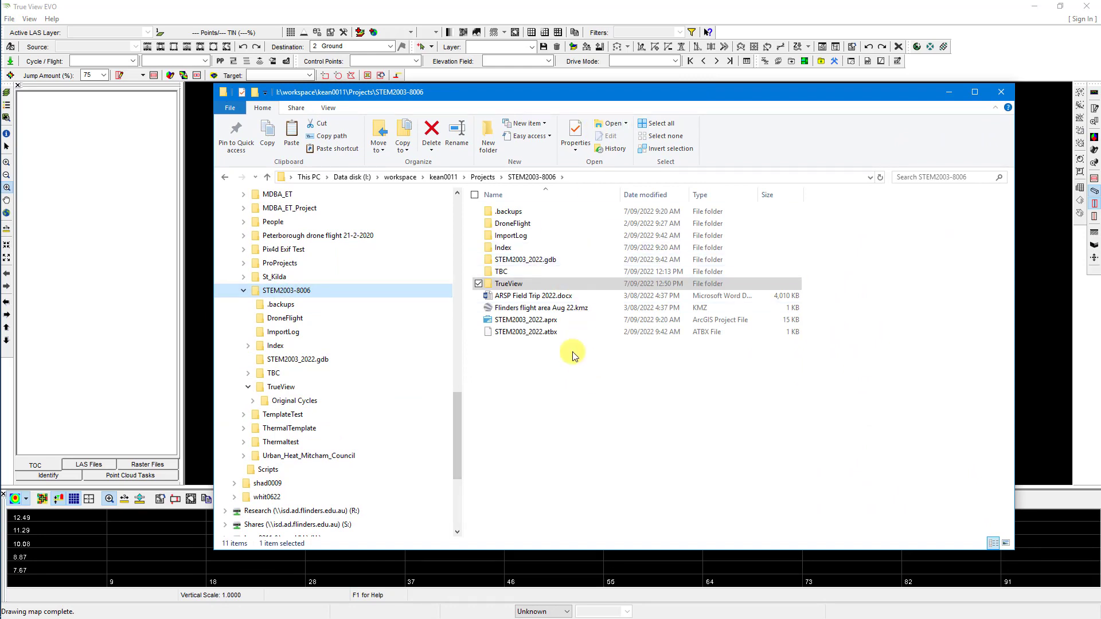
click(542, 308)
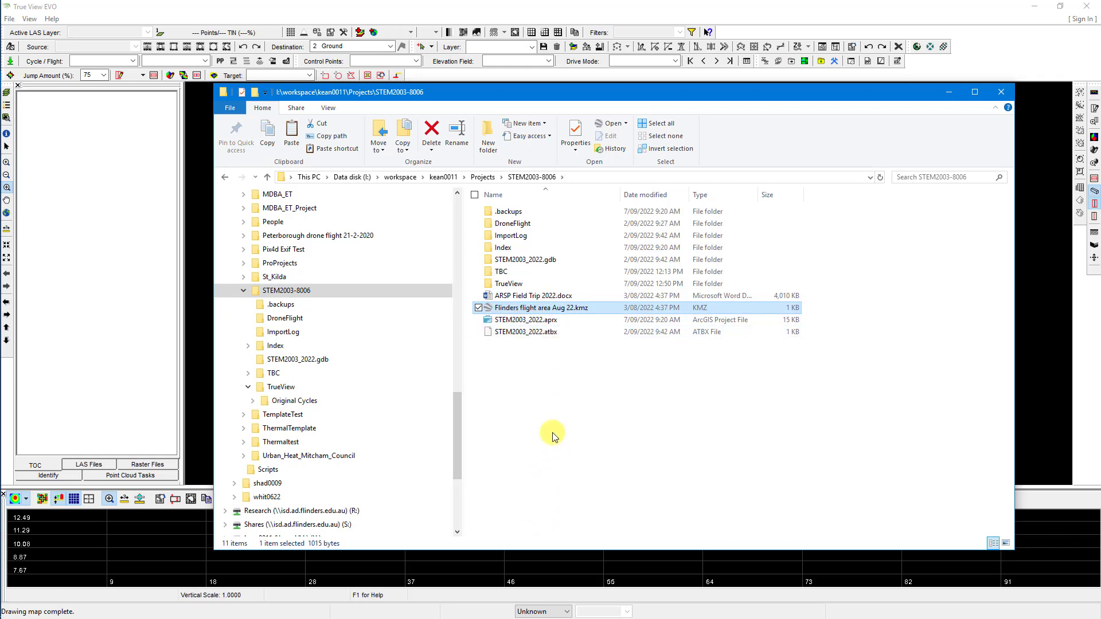
Open the Original Cycles folder inside TrueView and look over its CoreConfiguration.json and SystemConfiguration.json files
click(521, 286)
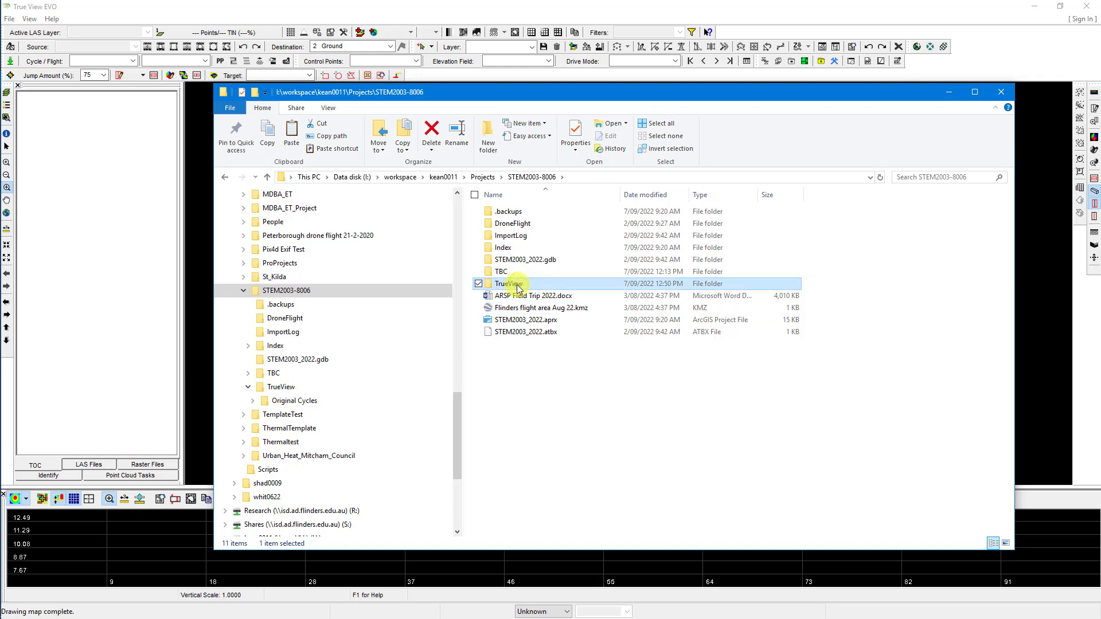
double_click(518, 285)
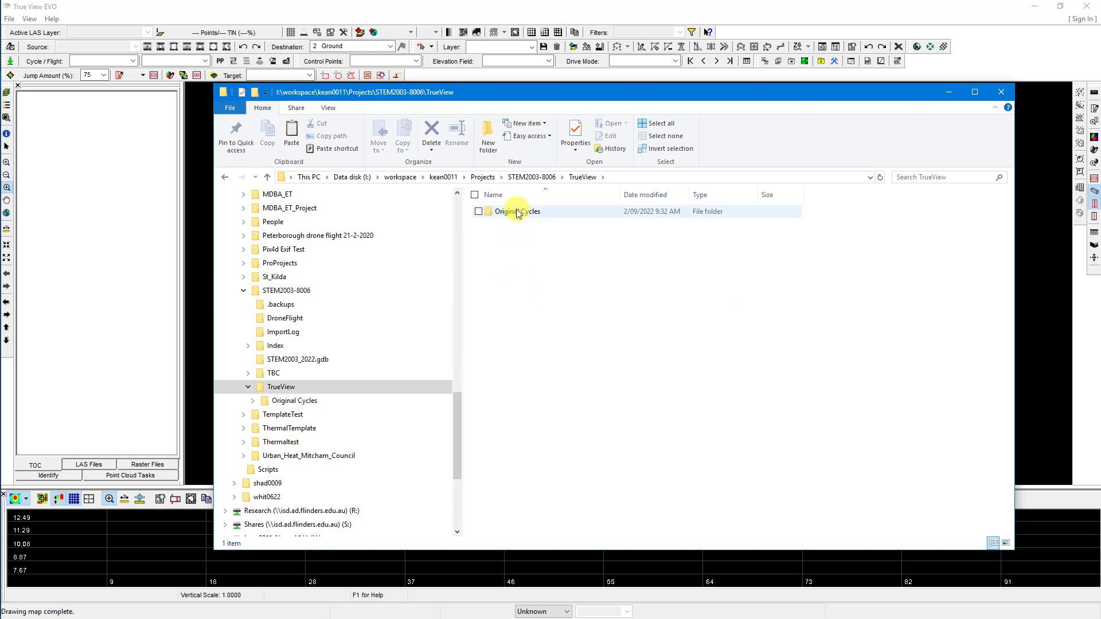
double_click(517, 212)
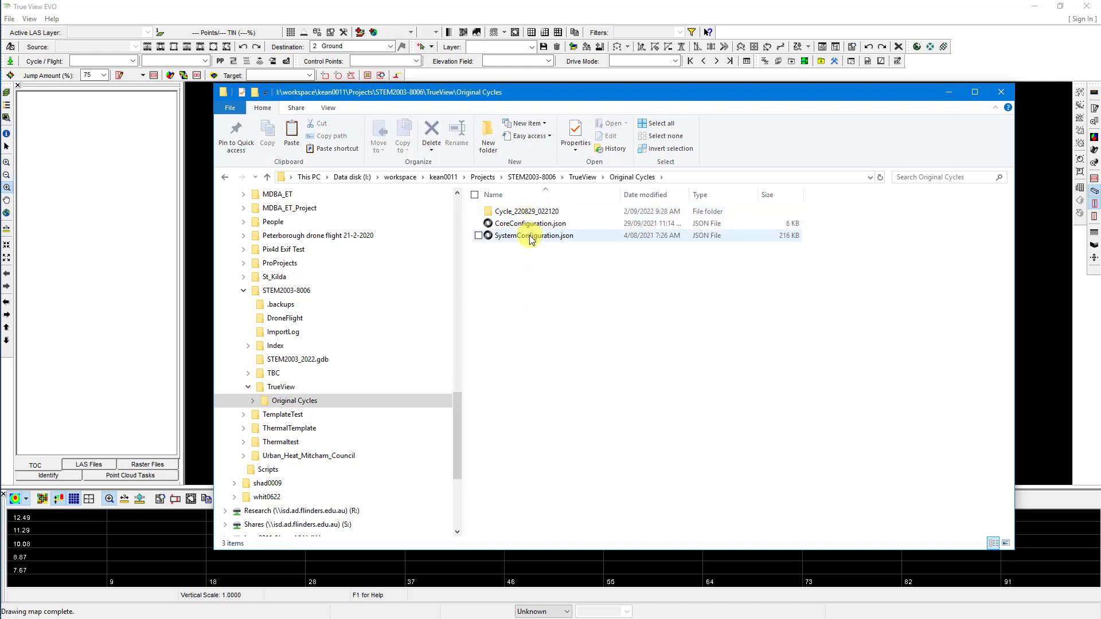
drag(545, 253, 523, 232)
click(521, 270)
click(533, 268)
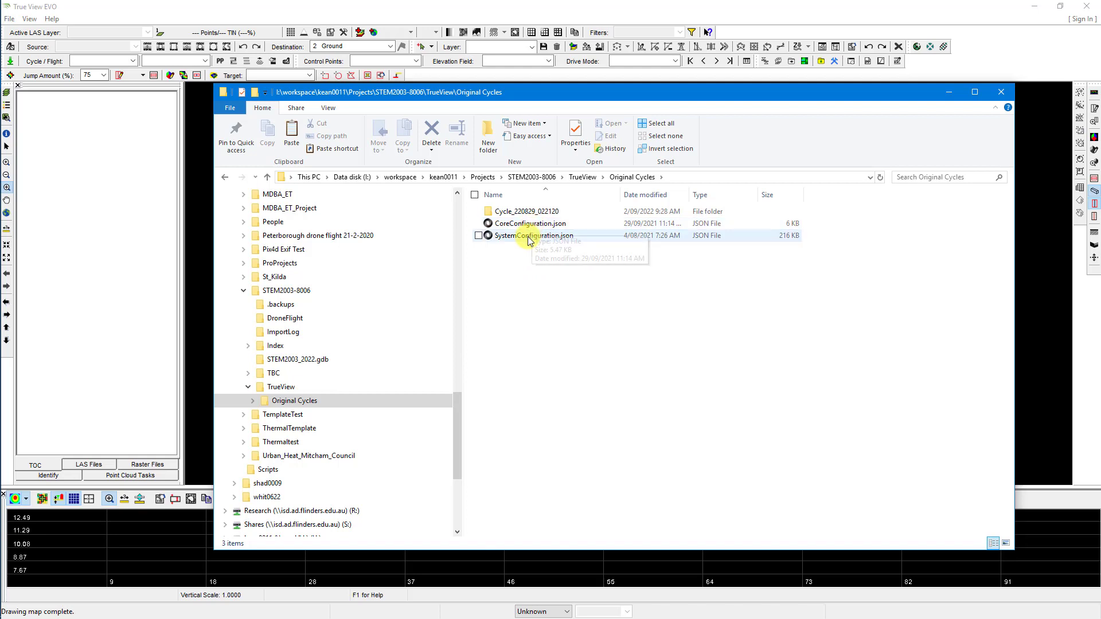
click(536, 279)
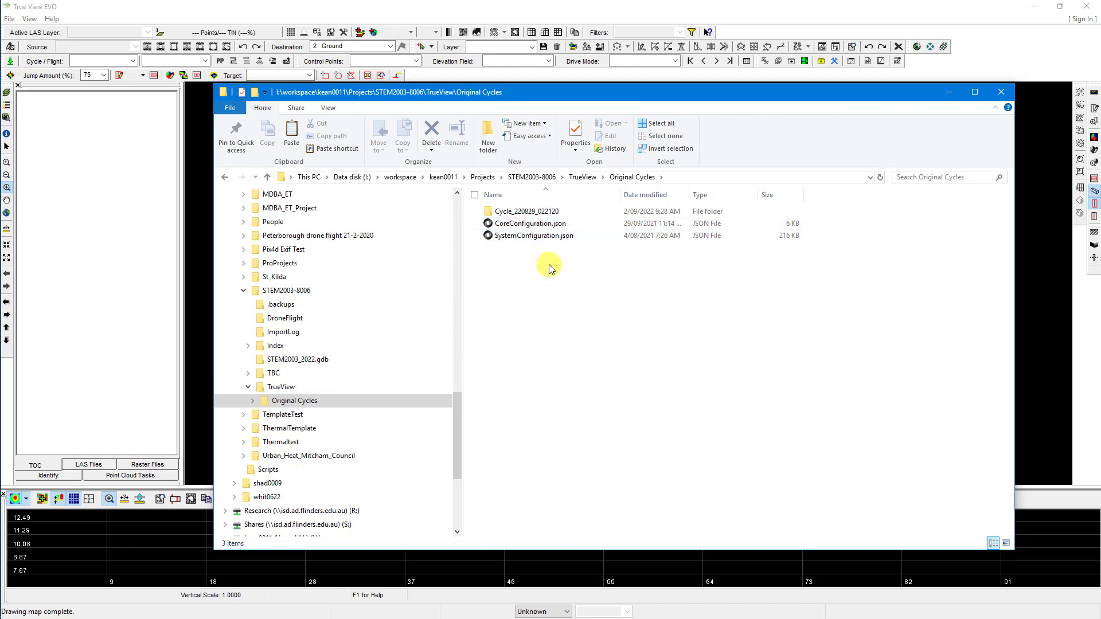
Inspect the Flight_220829_022455 and System subfolders of Cycle_220829_022120, including the configuration files in System
double_click(532, 211)
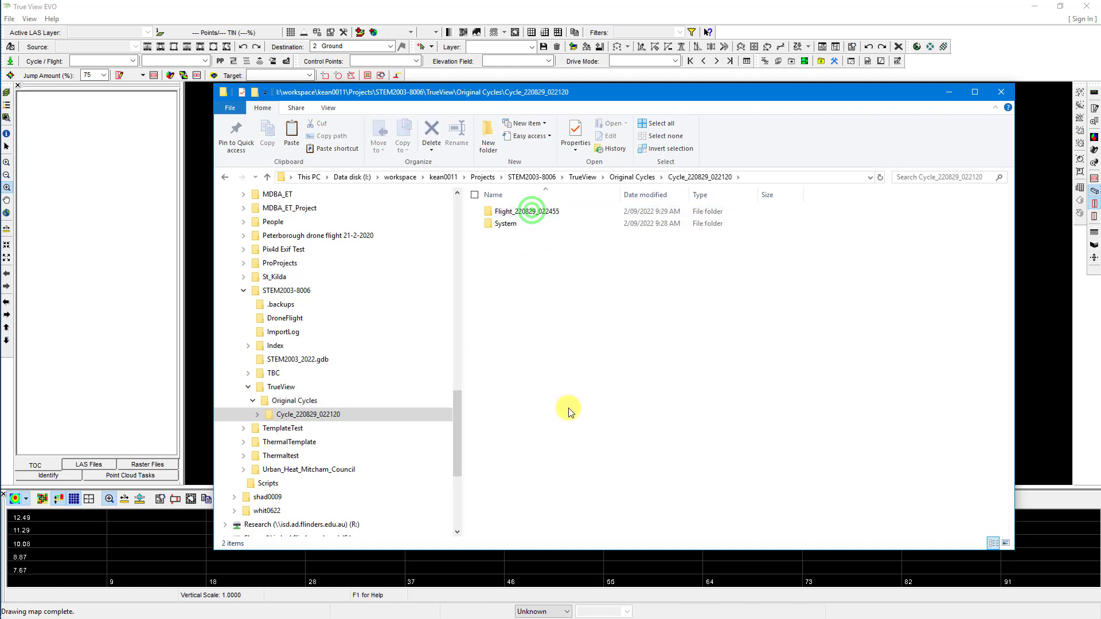
click(257, 414)
click(316, 430)
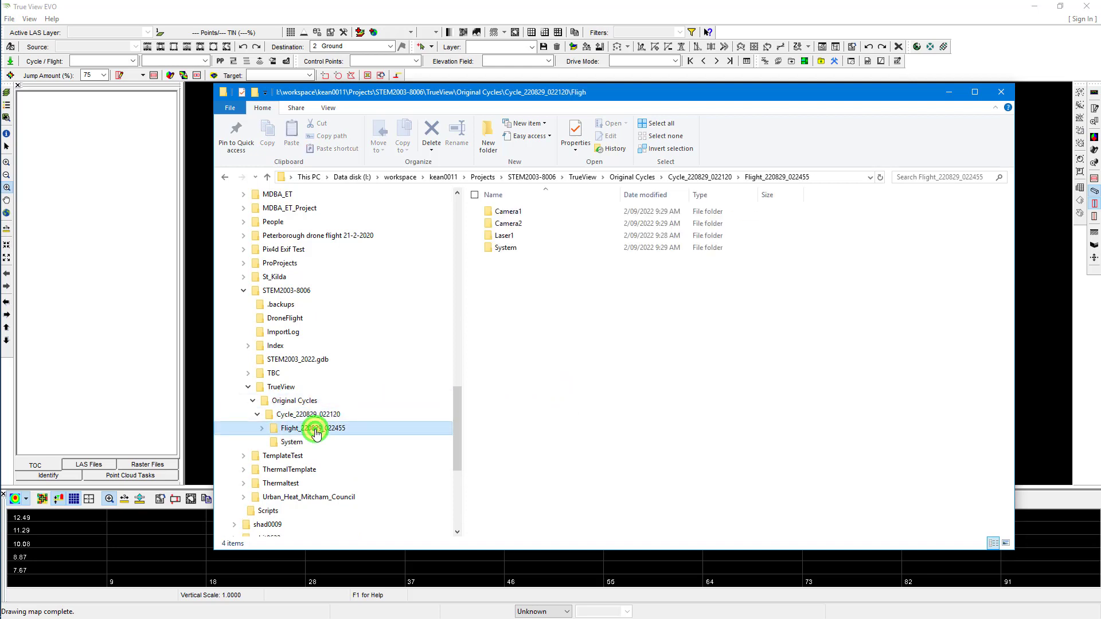
click(314, 443)
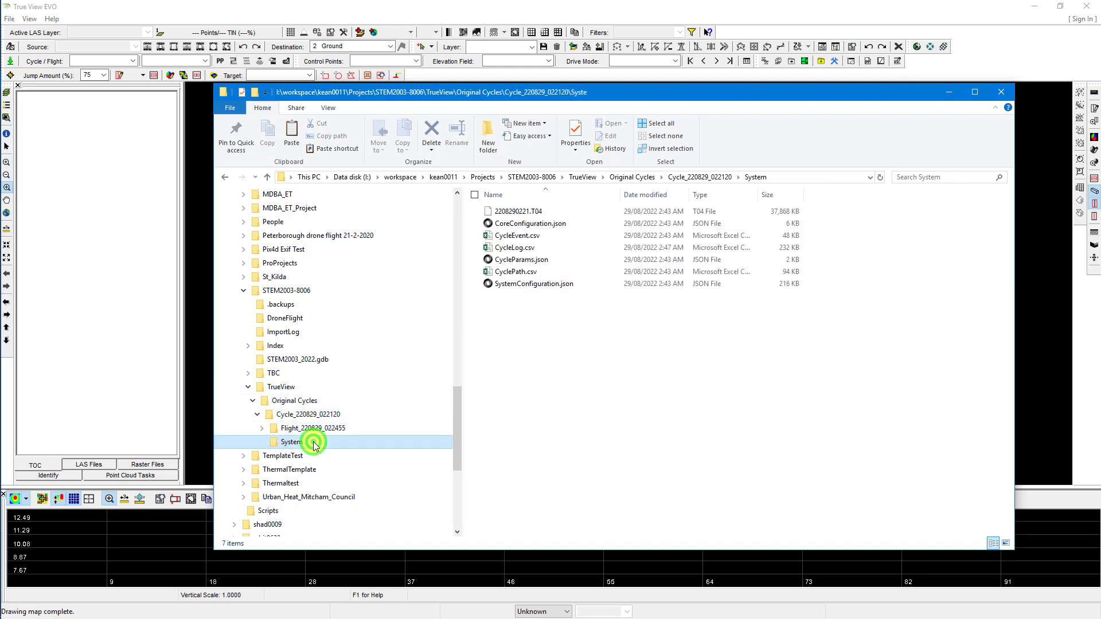
click(555, 224)
click(548, 287)
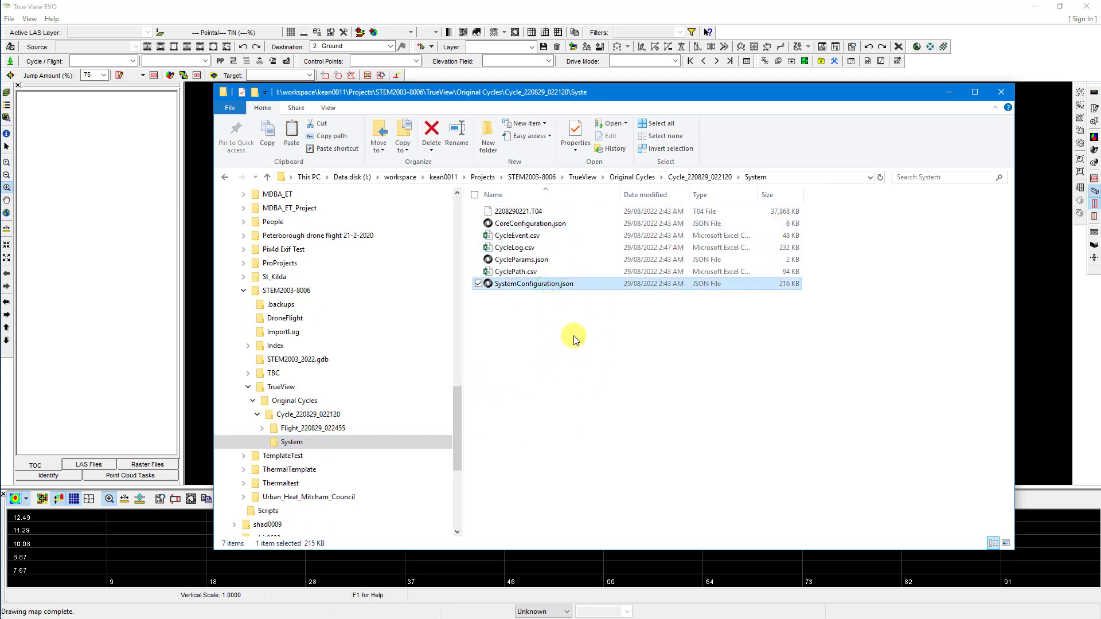
Open CycleLog.csv from the System folder in Excel and fit the timestamp and message columns to their contents
click(548, 248)
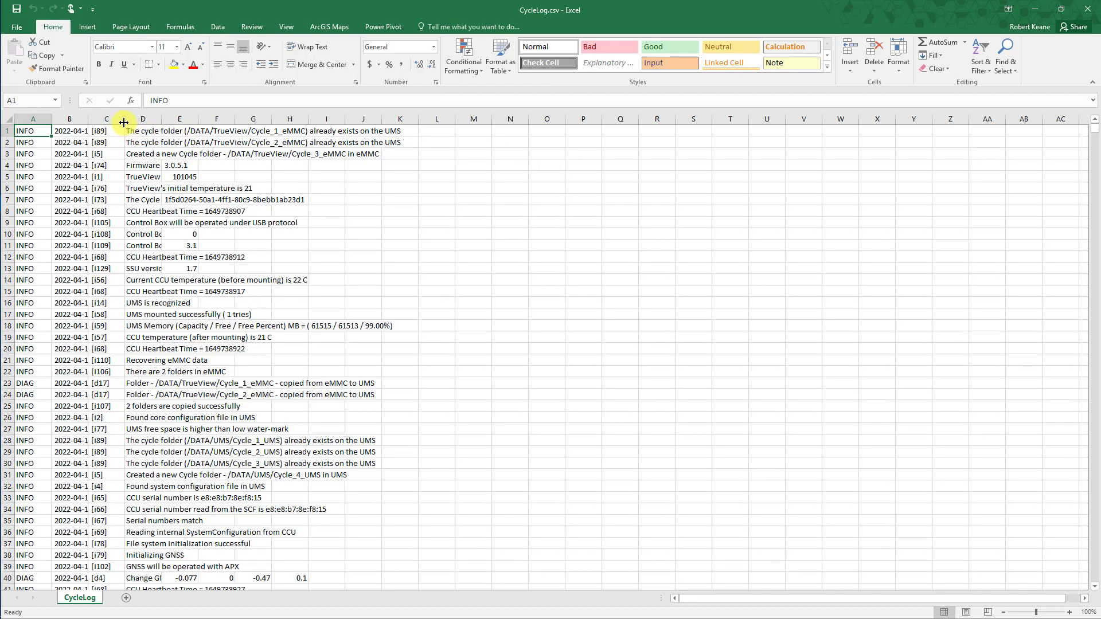
double_click(162, 120)
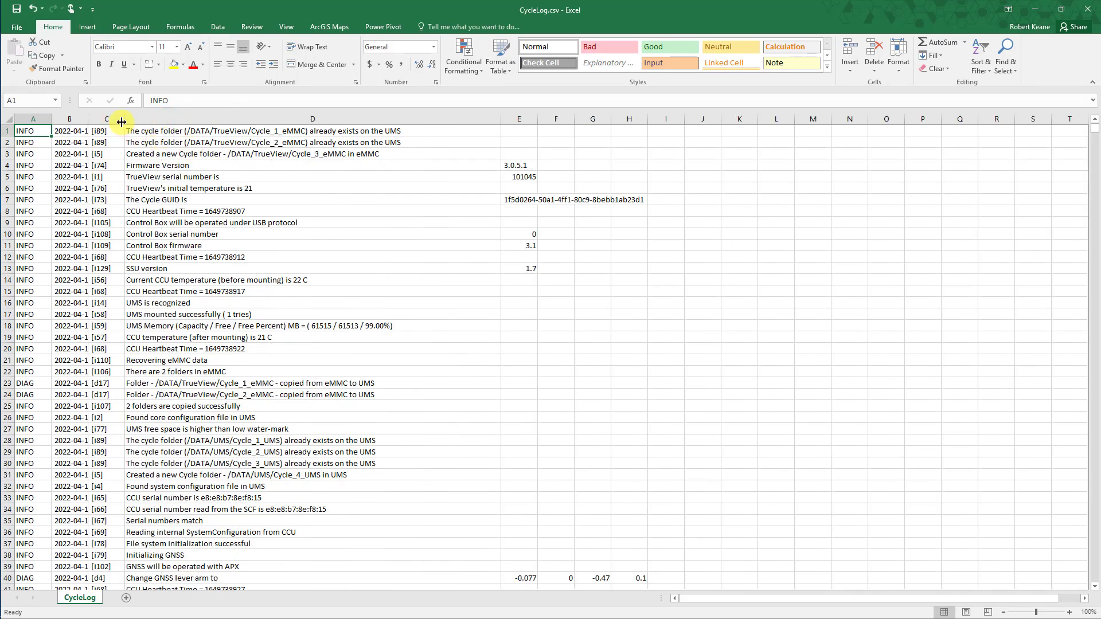
double_click(89, 121)
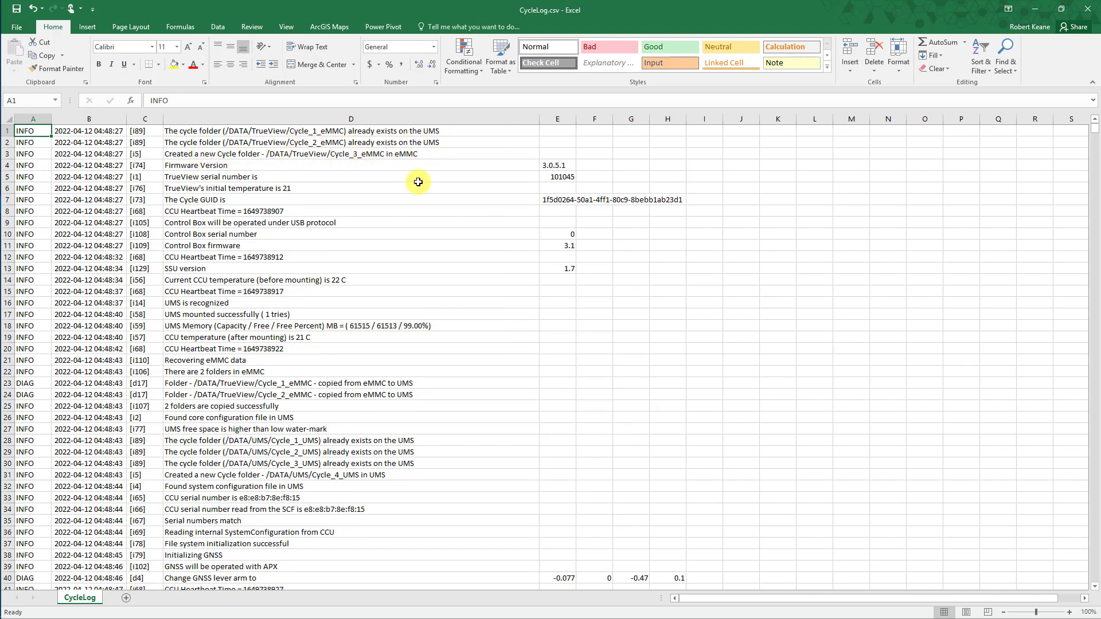
Examine the cycle log from the firmware, serial number and temperature entries through sensor initialization to the in-flight records
click(285, 168)
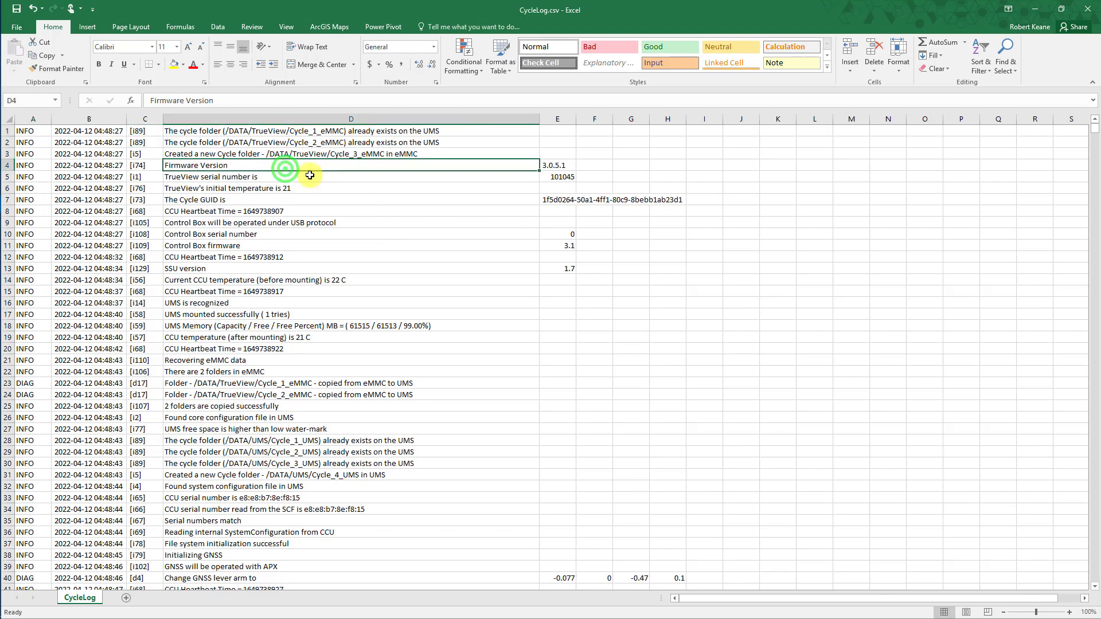
click(350, 178)
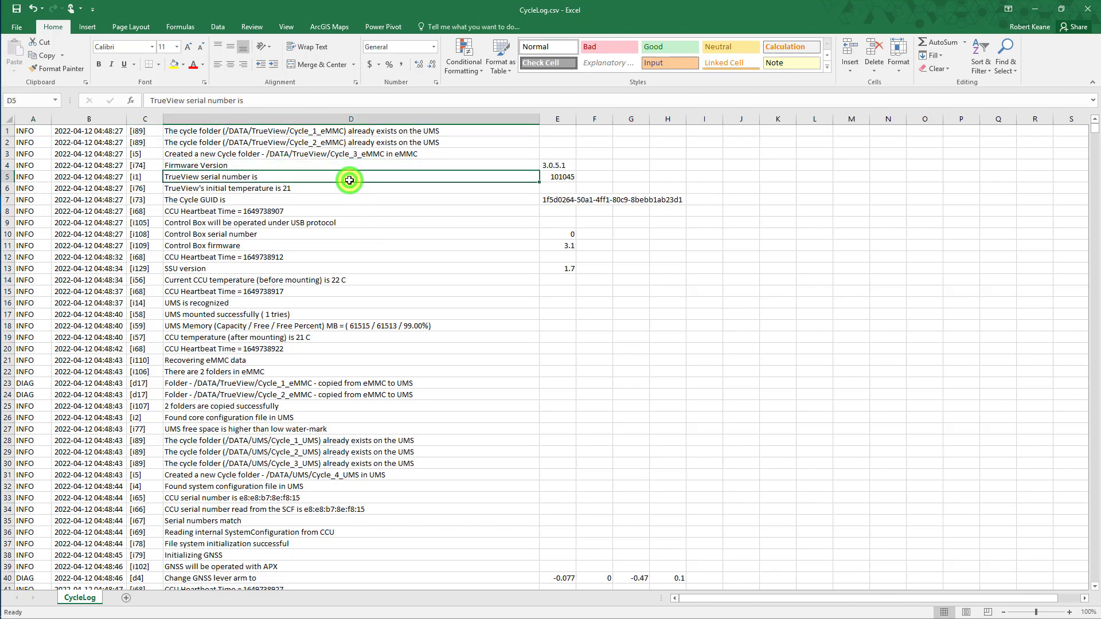
click(369, 187)
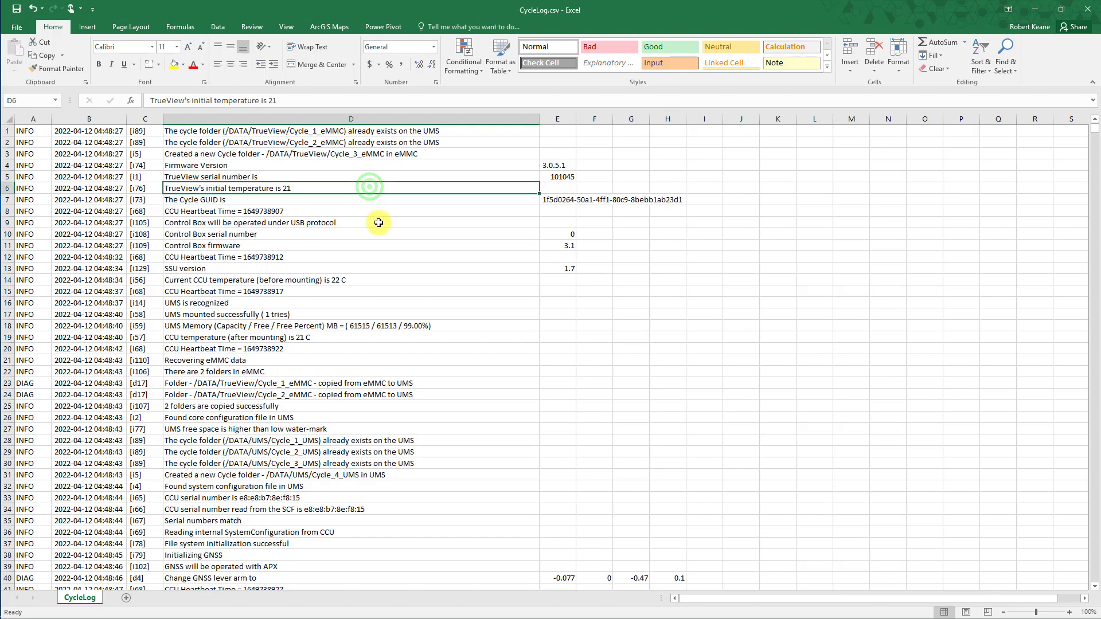
scroll(379, 222, down, 6)
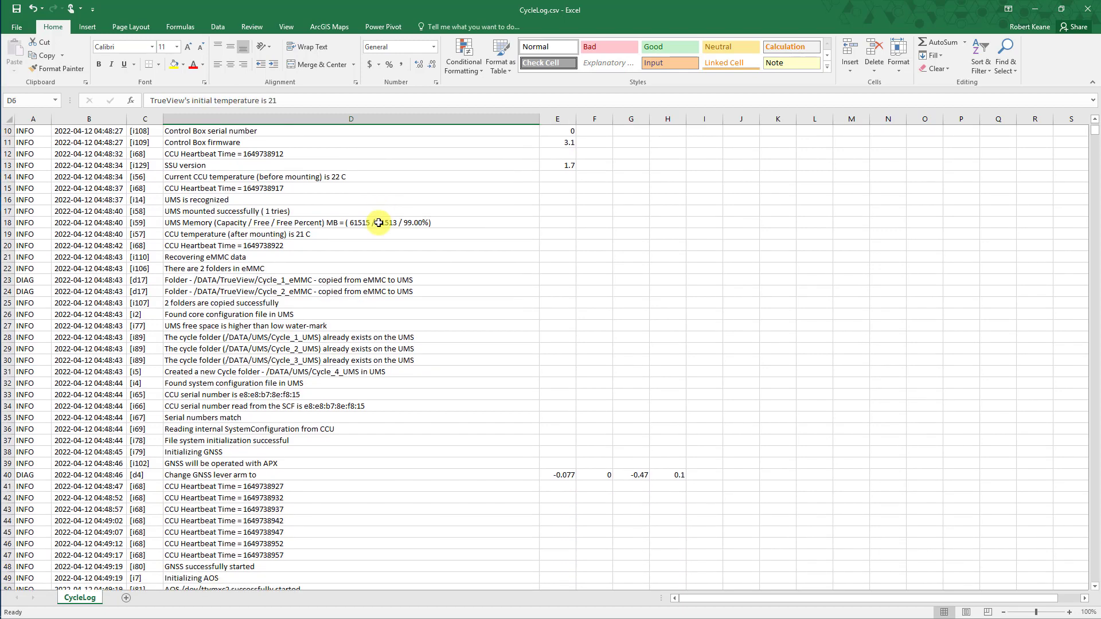
scroll(379, 223, down, 14)
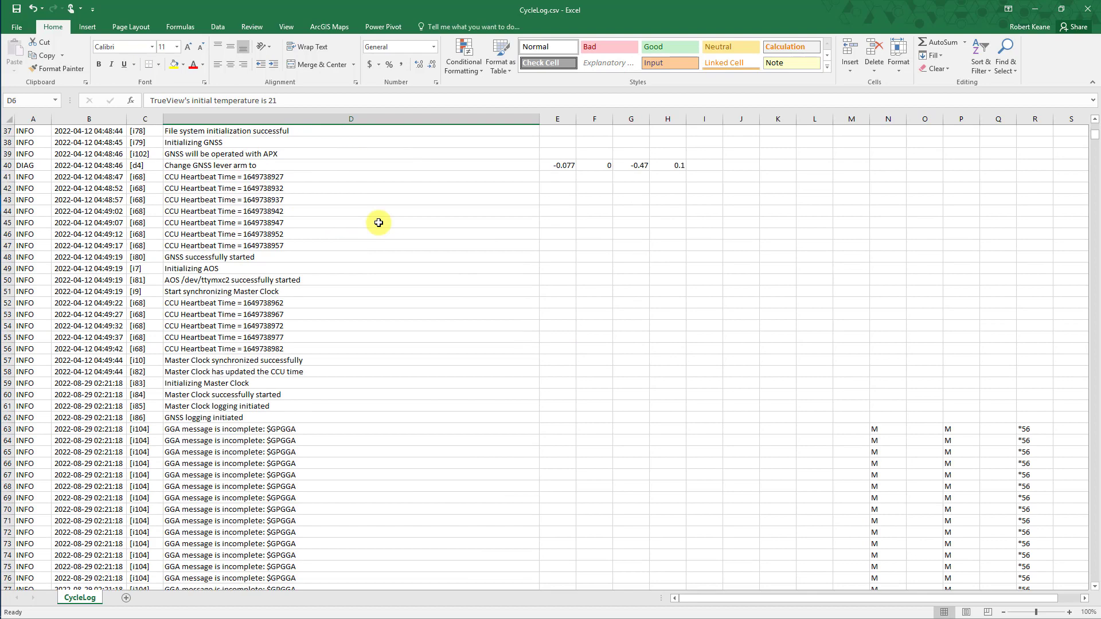
scroll(379, 222, down, 3)
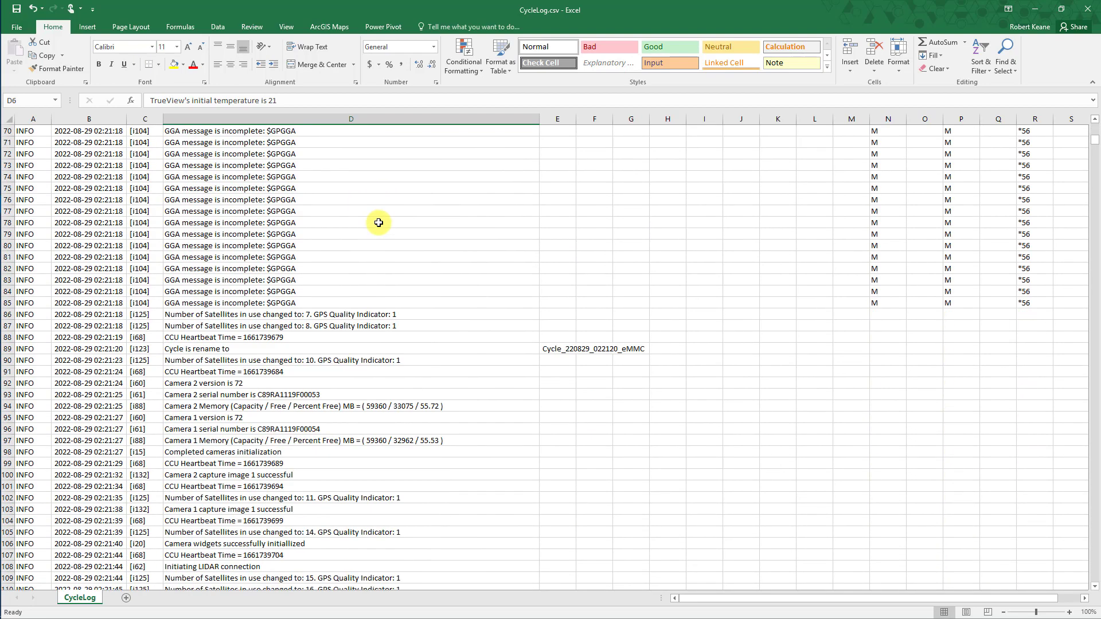
scroll(378, 222, down, 3)
scroll(376, 264, down, 1)
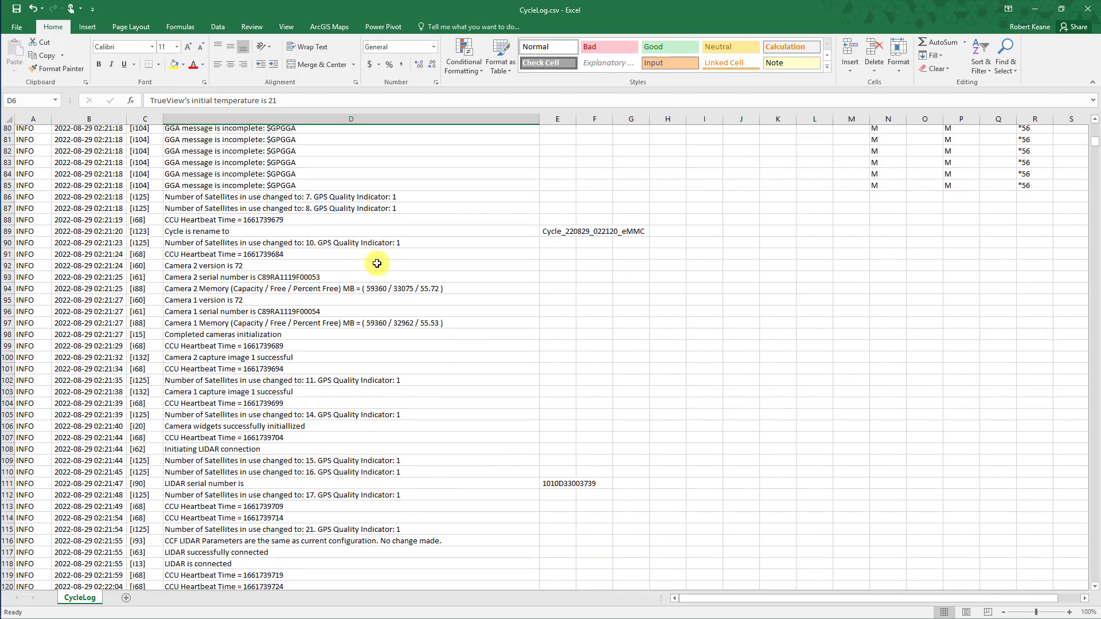
scroll(377, 264, down, 19)
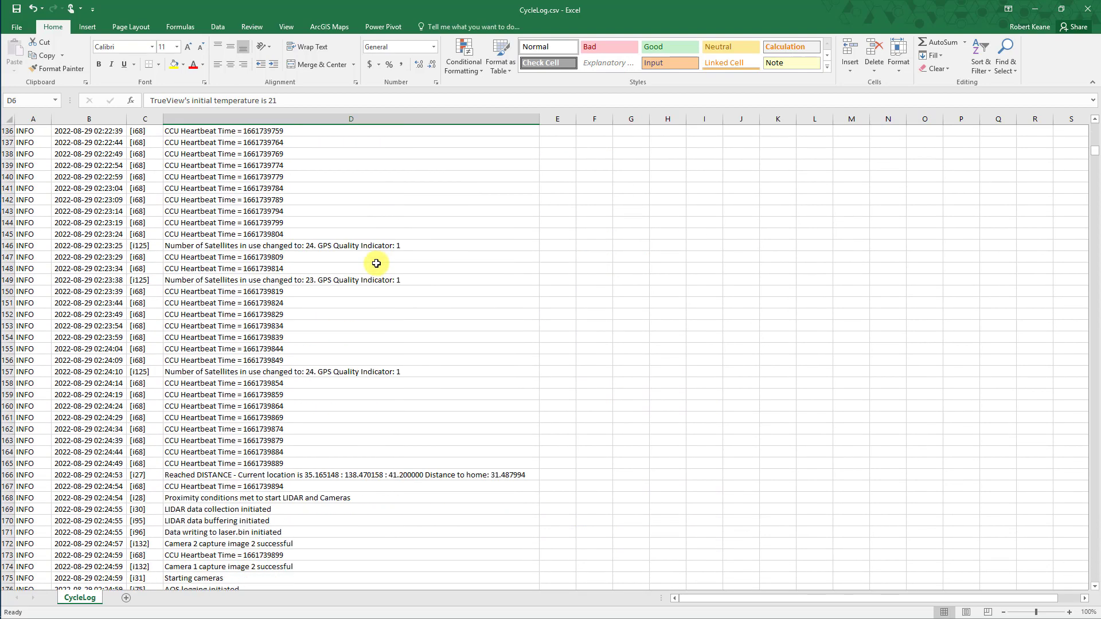
scroll(376, 263, down, 15)
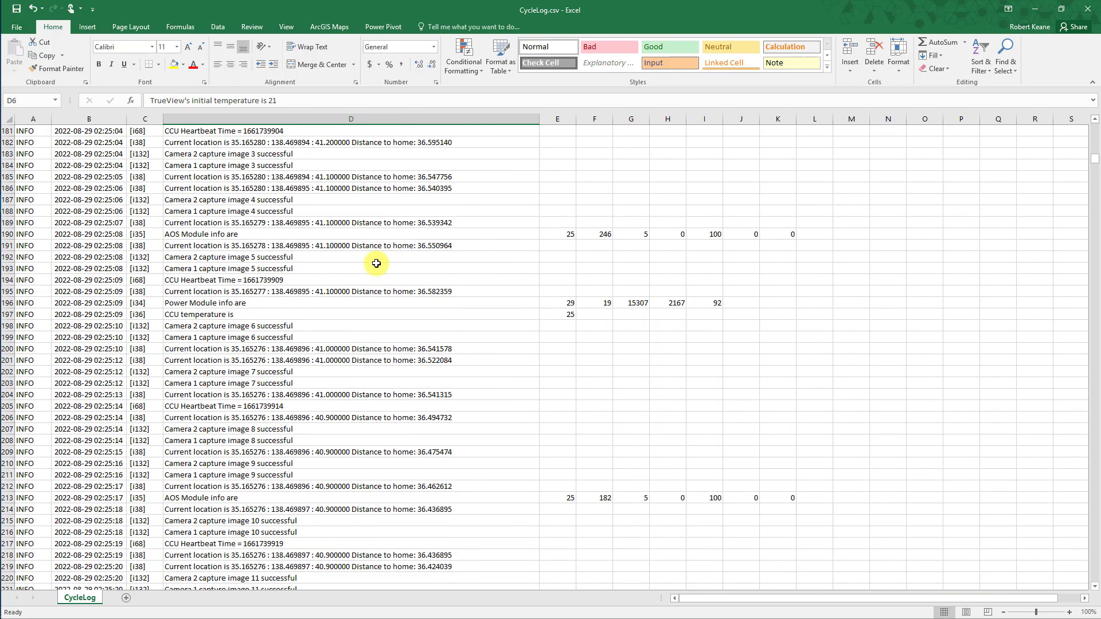
Examine the camera capture and current location entries in rows 198 to 204, and close the CycleLog workbook
click(312, 327)
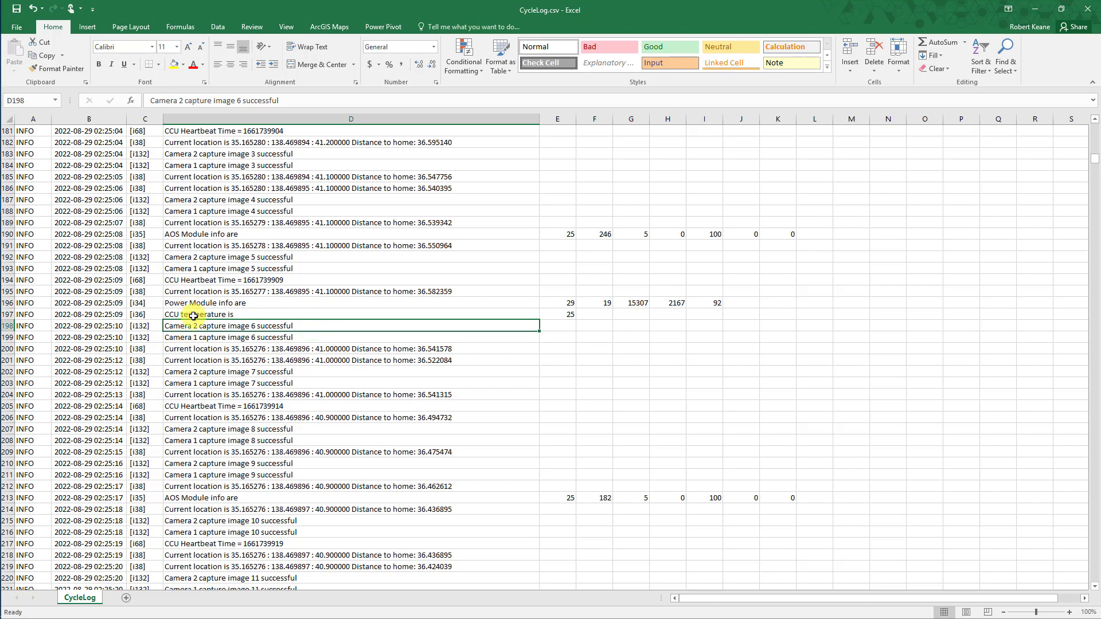
click(314, 337)
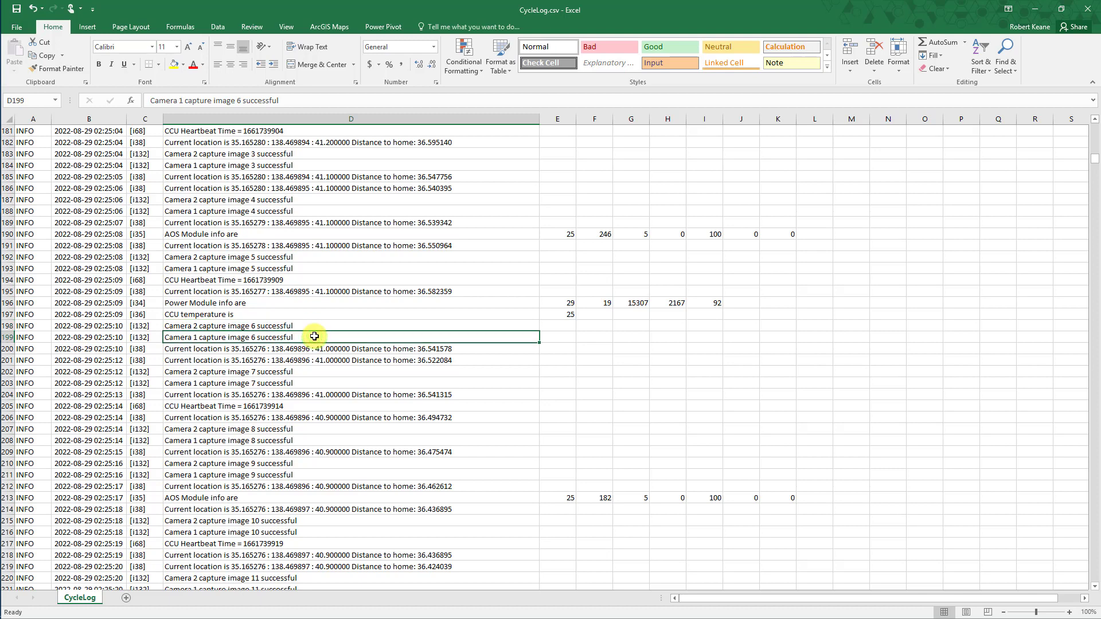
click(314, 356)
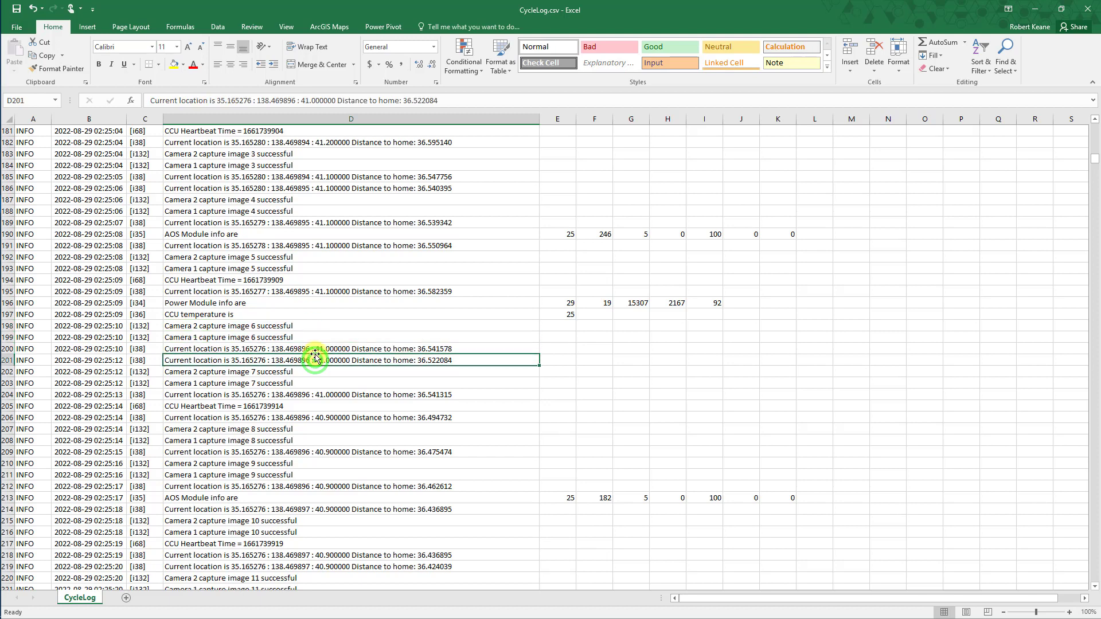
click(314, 348)
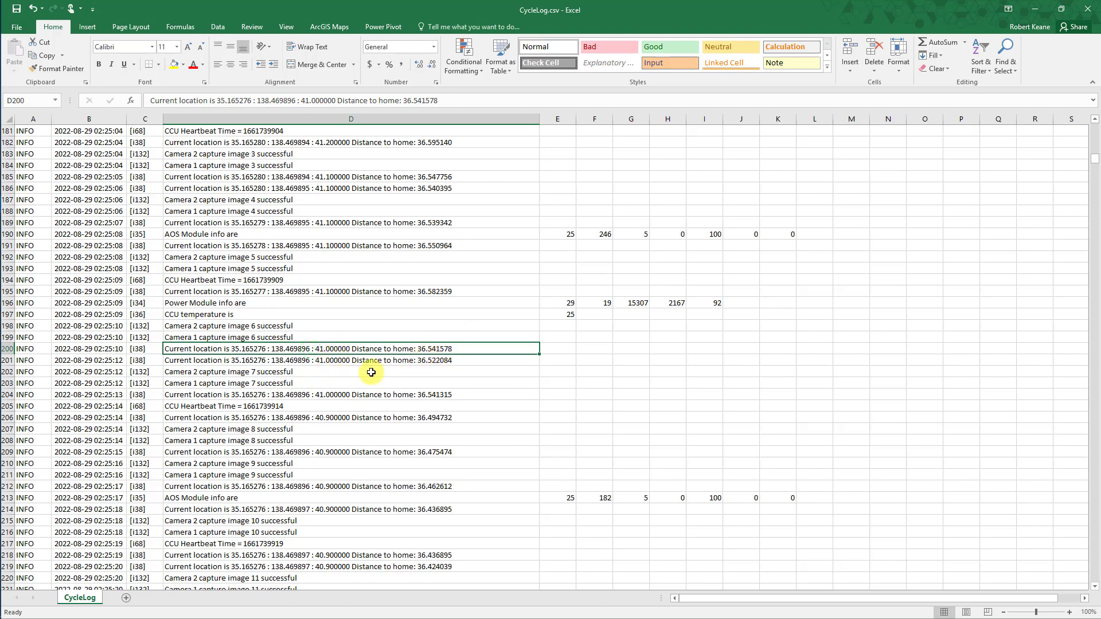
key(Down)
key(Down)
key(Down)
key(Down)
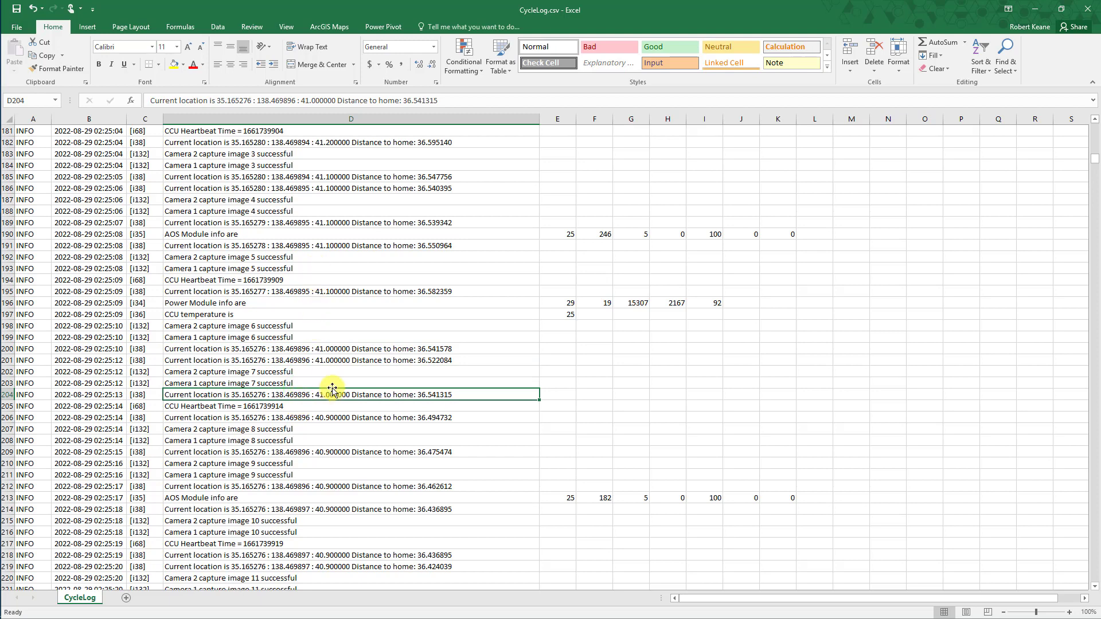
click(1081, 8)
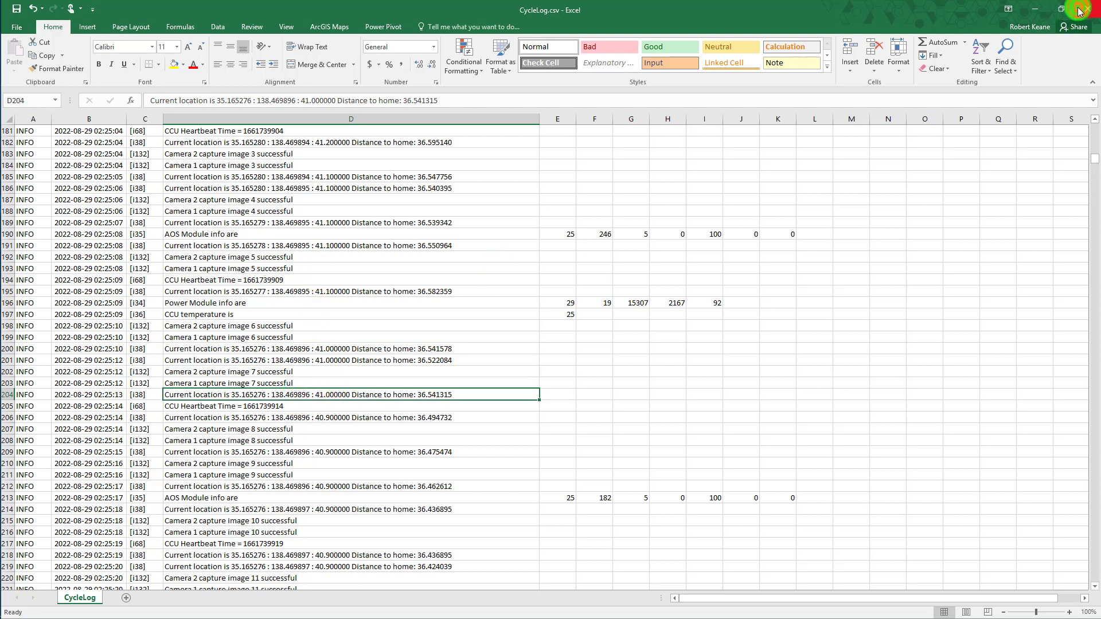
Open CyclePath.csv from the System folder and examine the $GPGGA position records around row 27
click(555, 328)
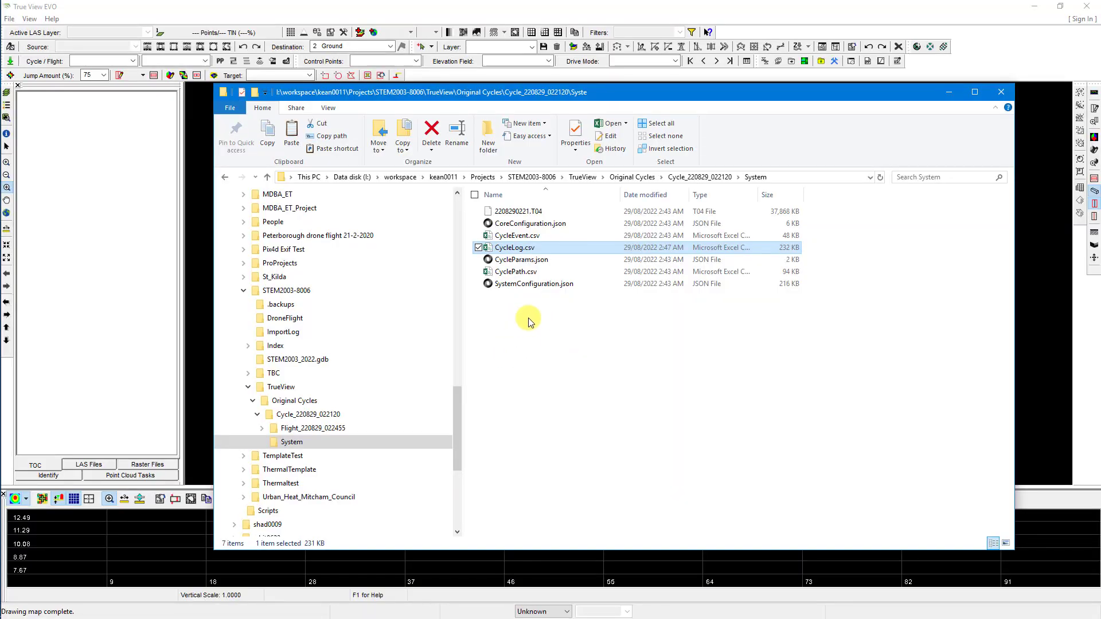
click(512, 275)
double_click(511, 276)
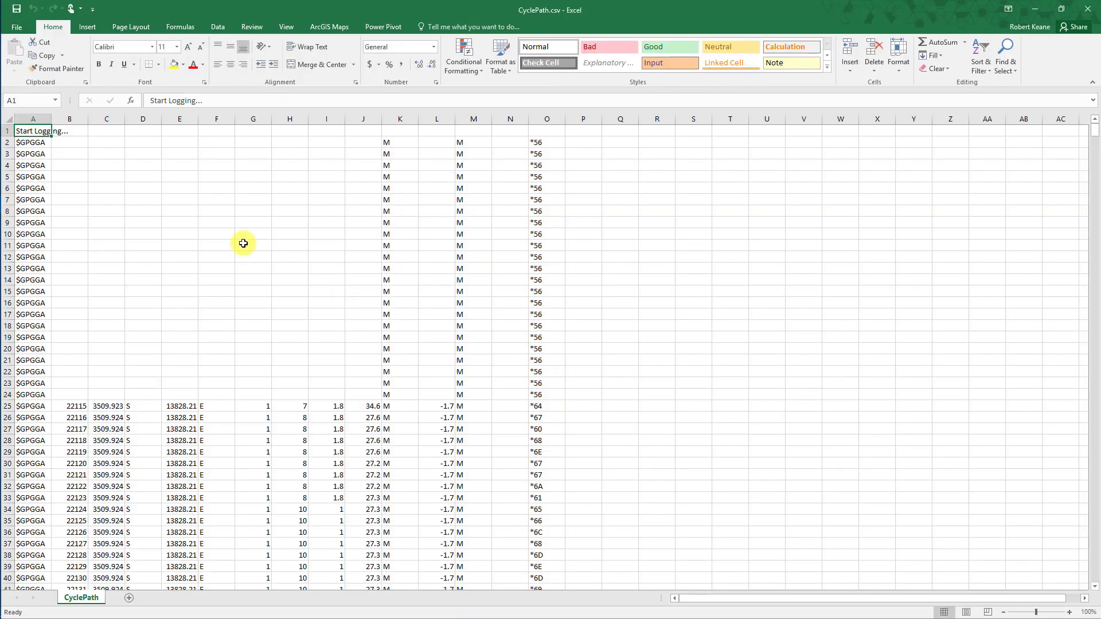
scroll(154, 290, down, 5)
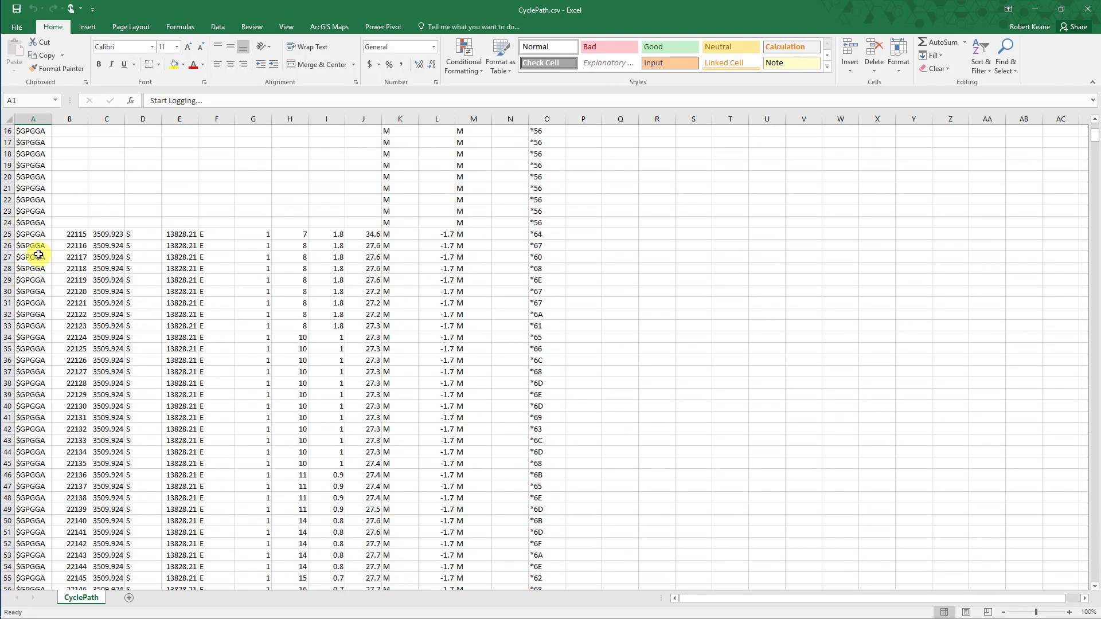
click(38, 255)
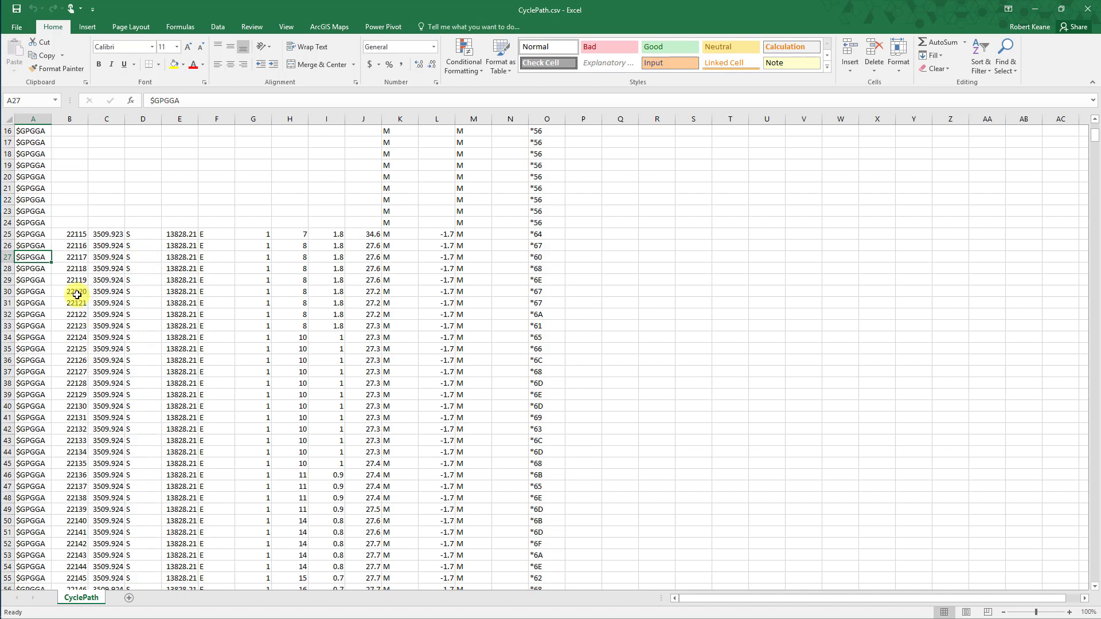
Inspect the latitude and longitude values in row 25 of the CyclePath sheet and fit column C to its contents
click(36, 258)
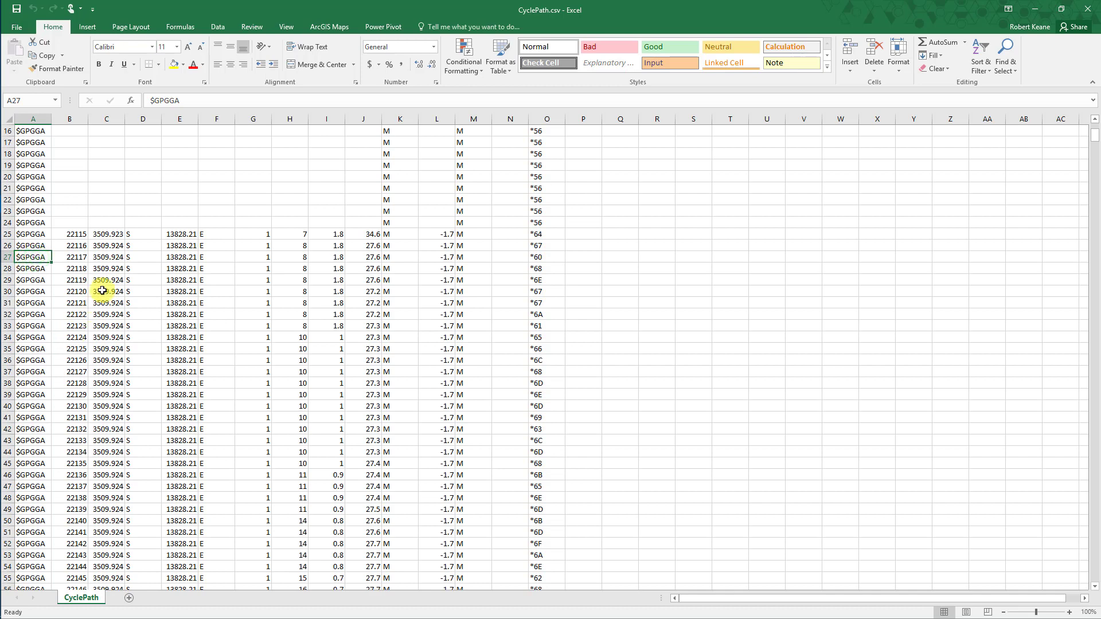
click(106, 235)
click(185, 234)
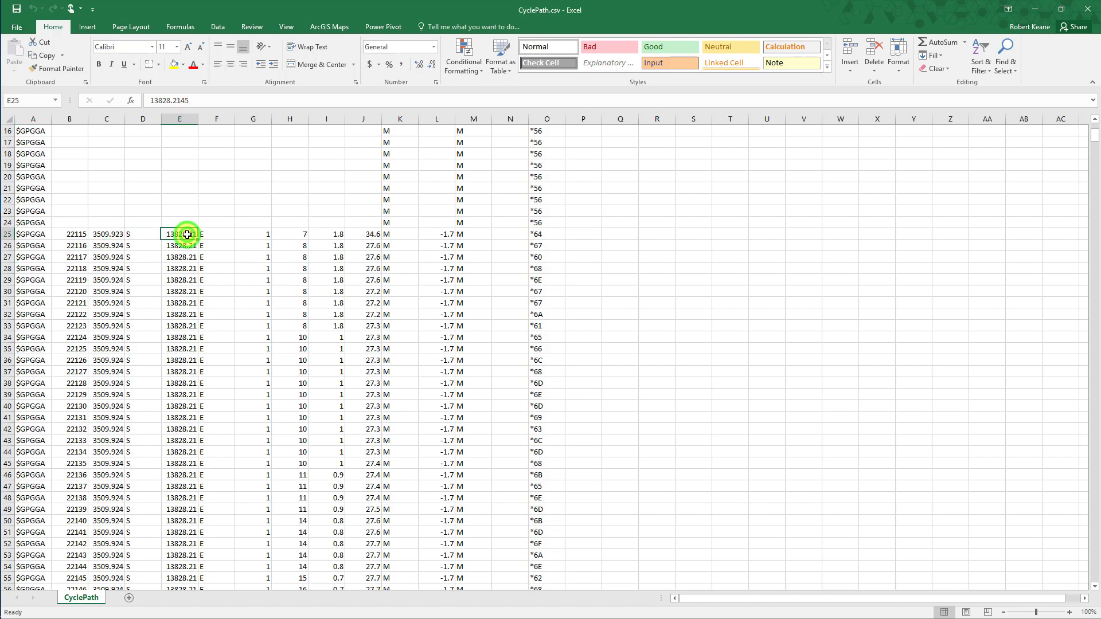
click(102, 234)
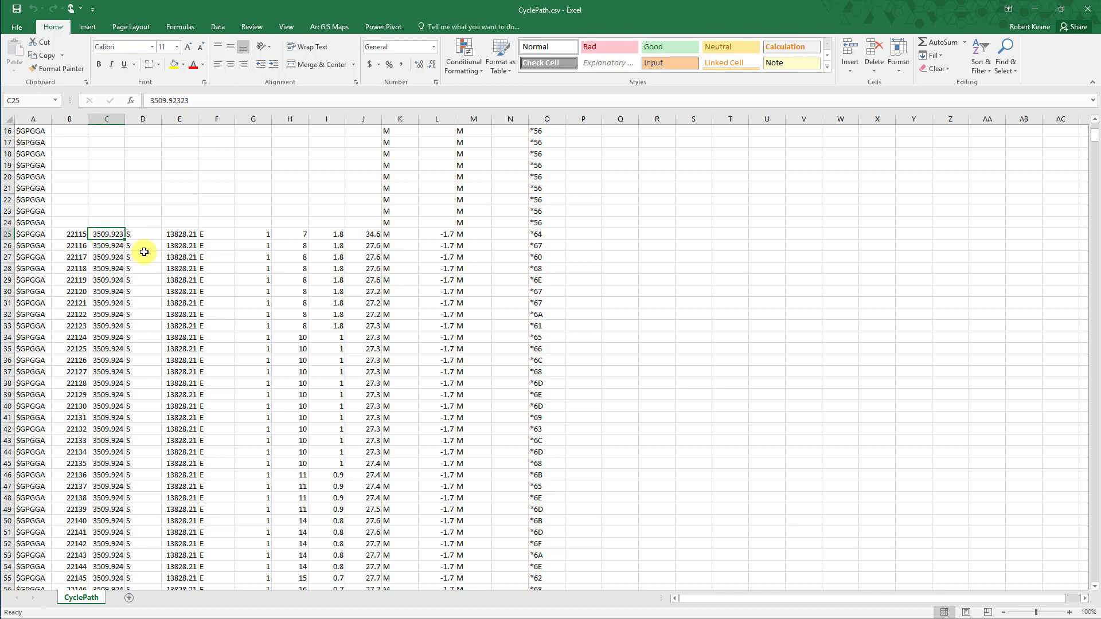
click(180, 236)
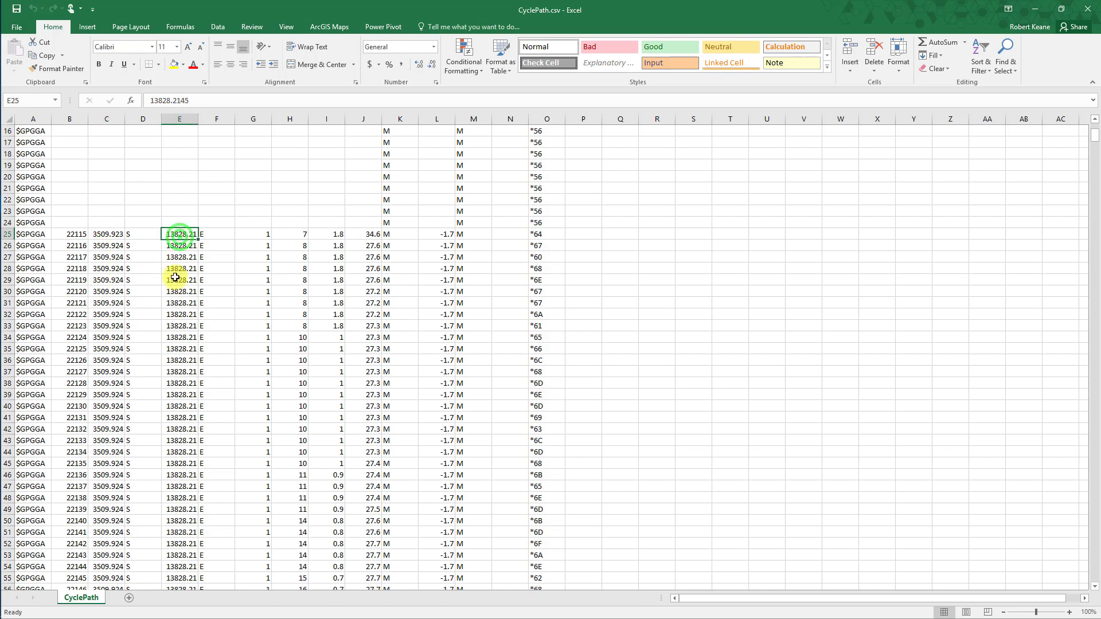
click(106, 234)
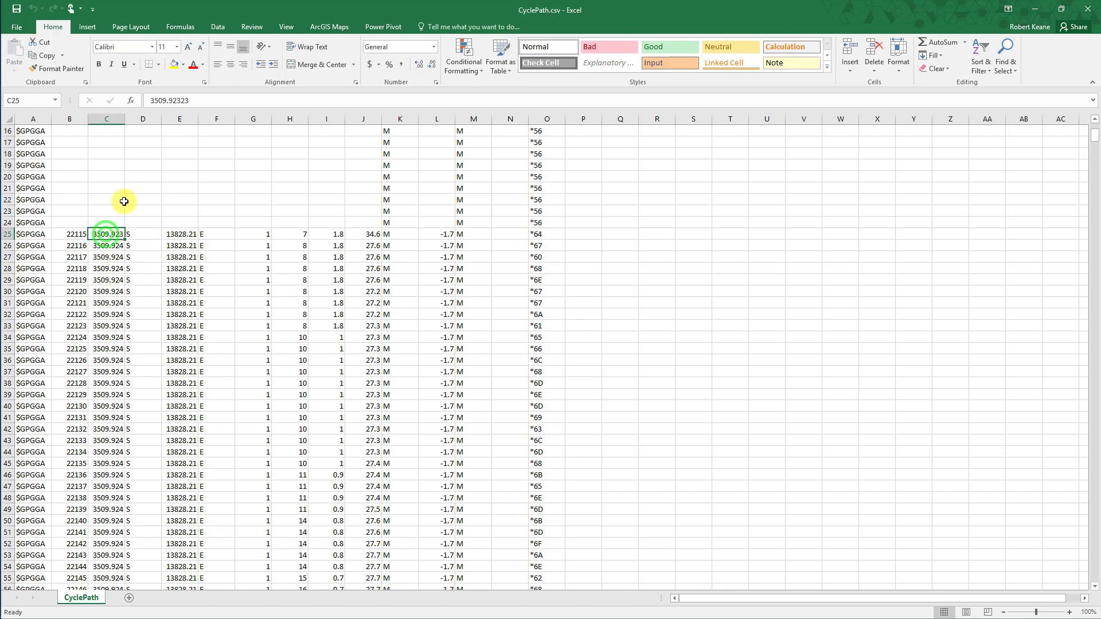
double_click(123, 122)
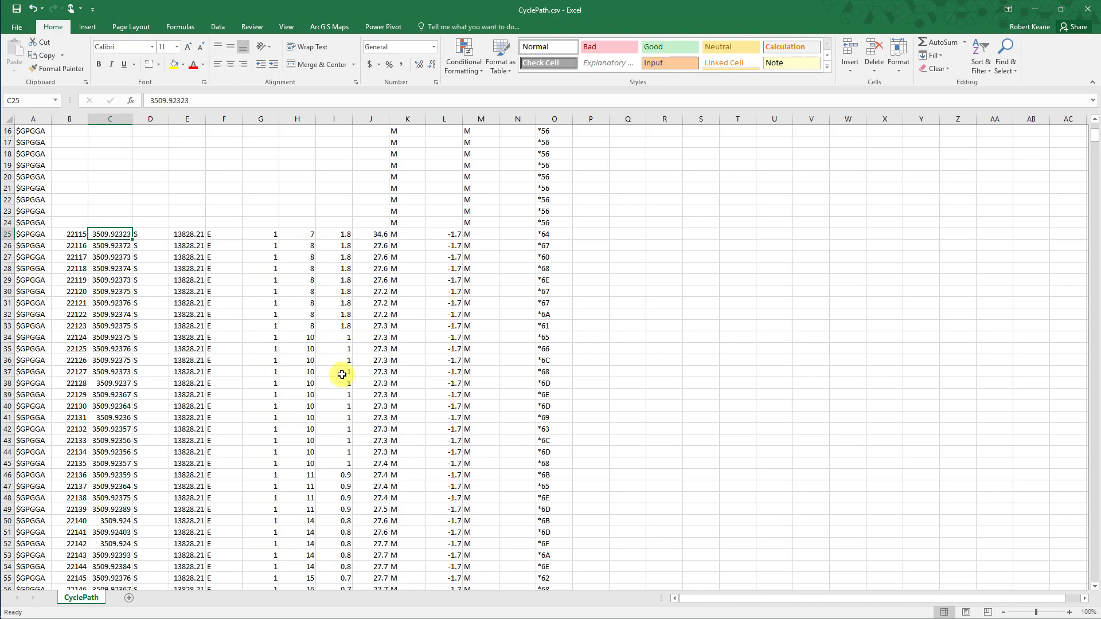
Examine the CyclePath position records from the empty starting rows to about row 412, and close the workbook without saving
scroll(341, 374, up, 5)
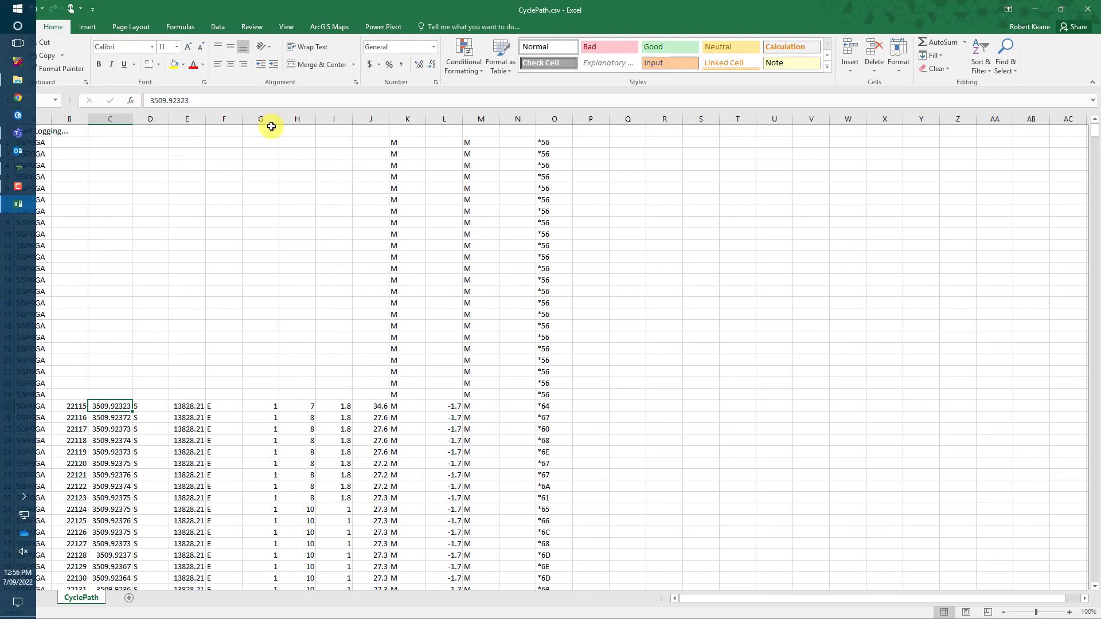
scroll(365, 335, down, 3)
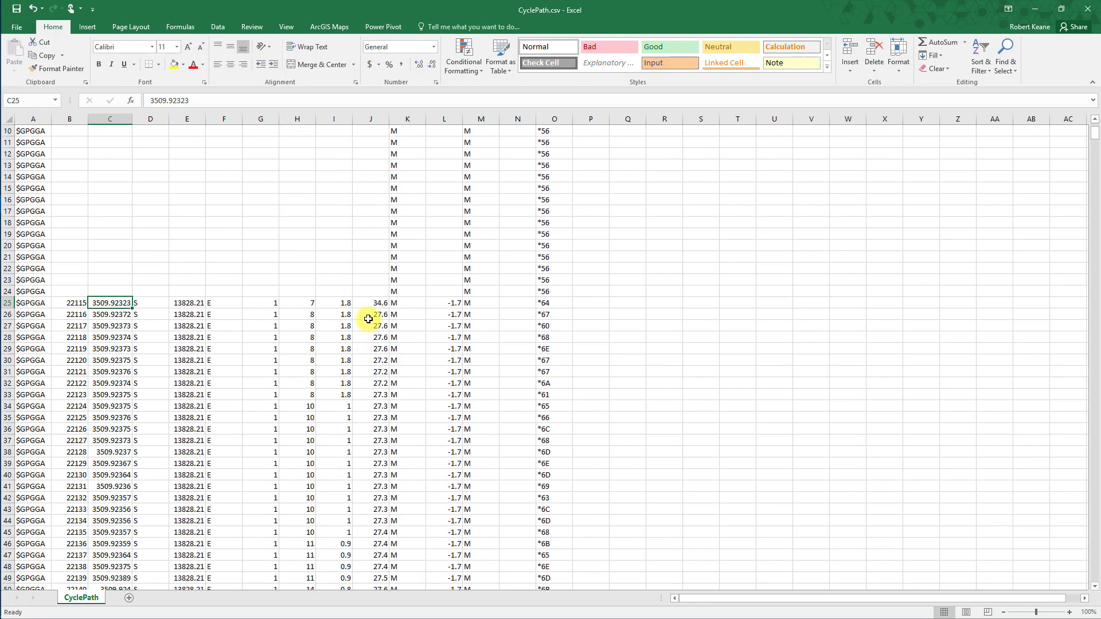
scroll(368, 319, down, 10)
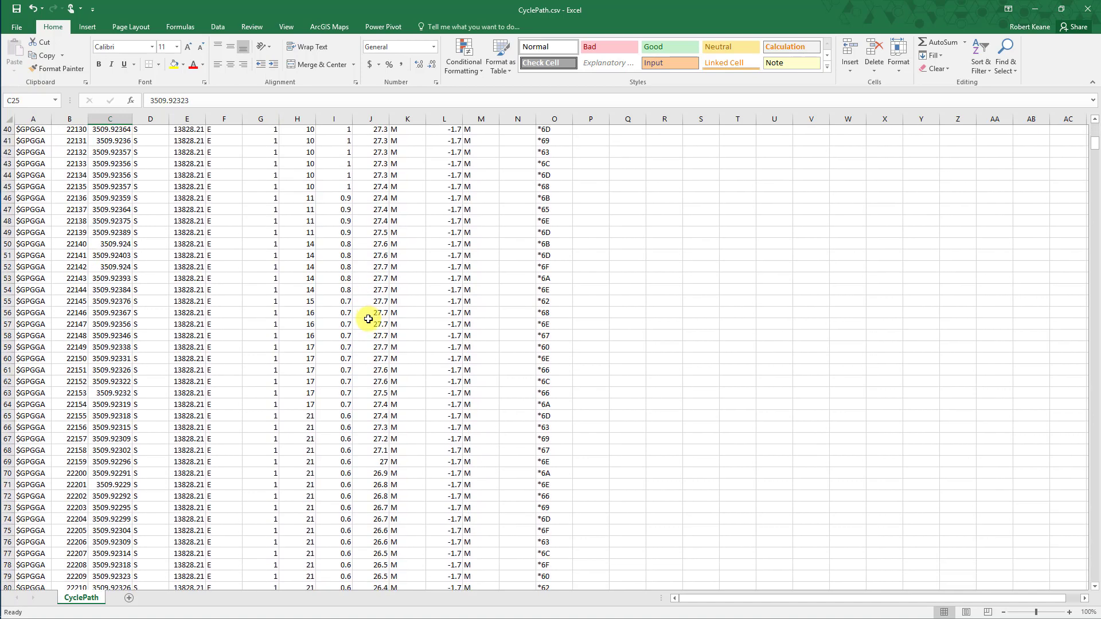
scroll(368, 319, down, 6)
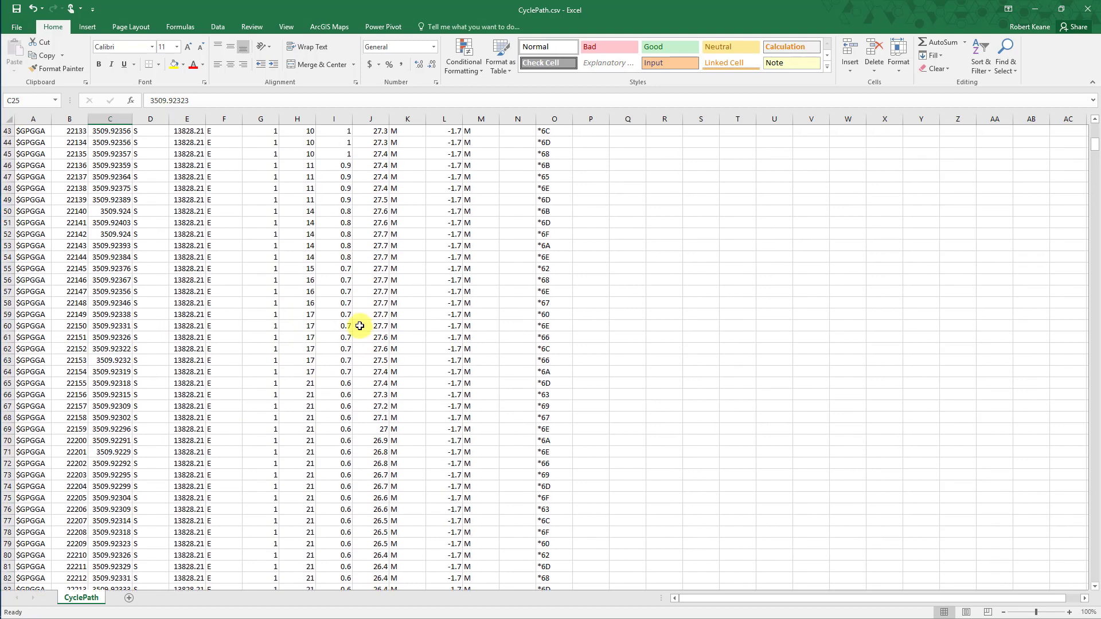
scroll(359, 325, down, 7)
scroll(359, 325, down, 20)
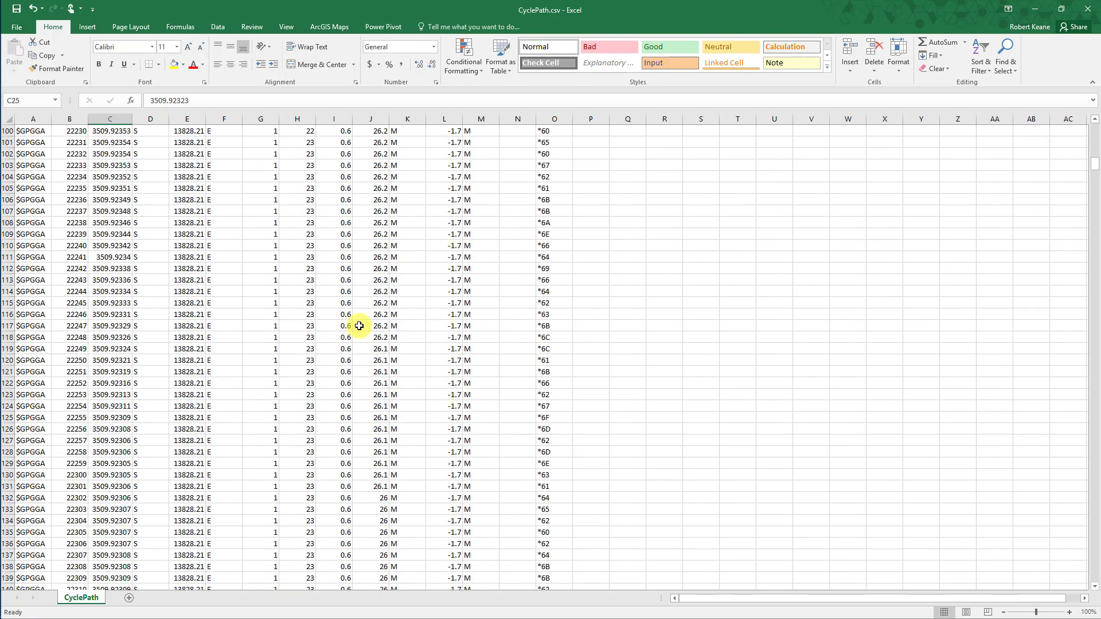
scroll(360, 326, down, 20)
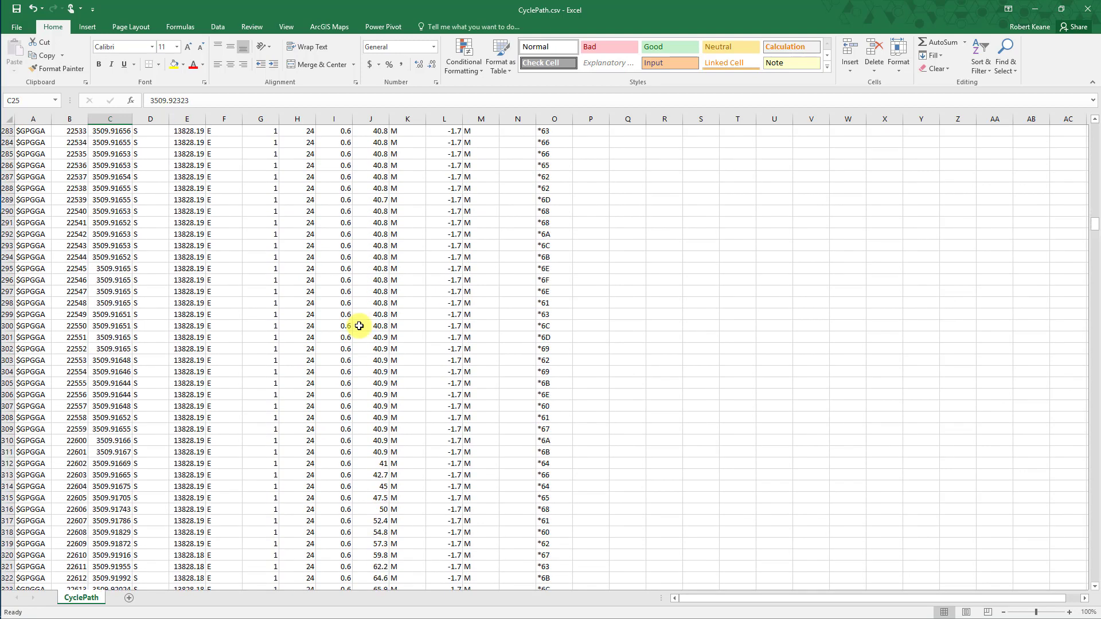
scroll(359, 325, down, 20)
scroll(374, 382, down, 19)
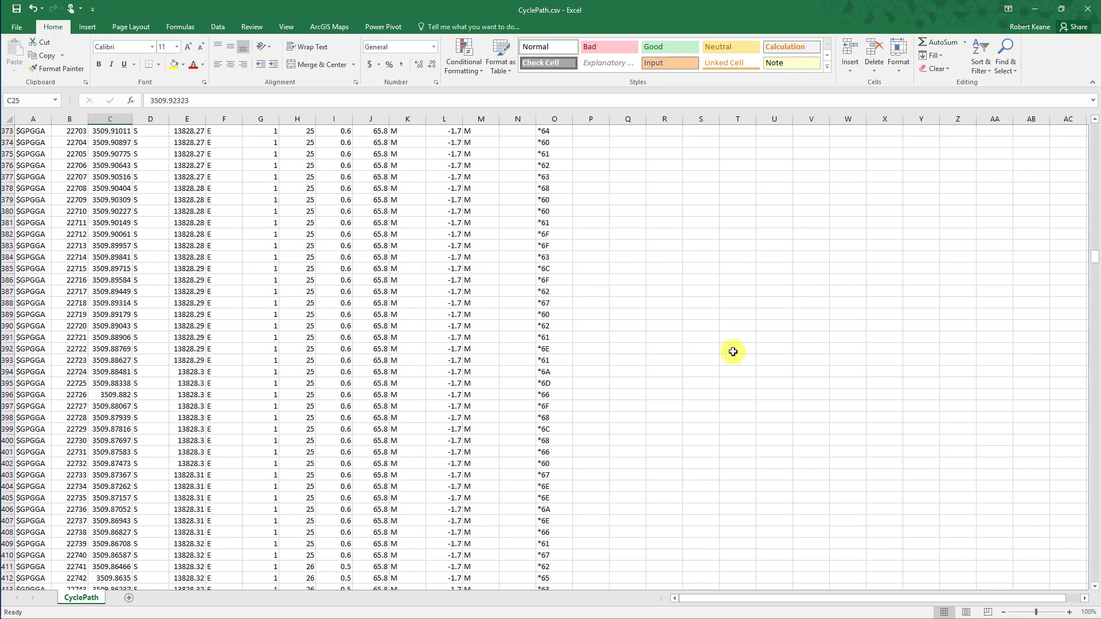
click(1091, 10)
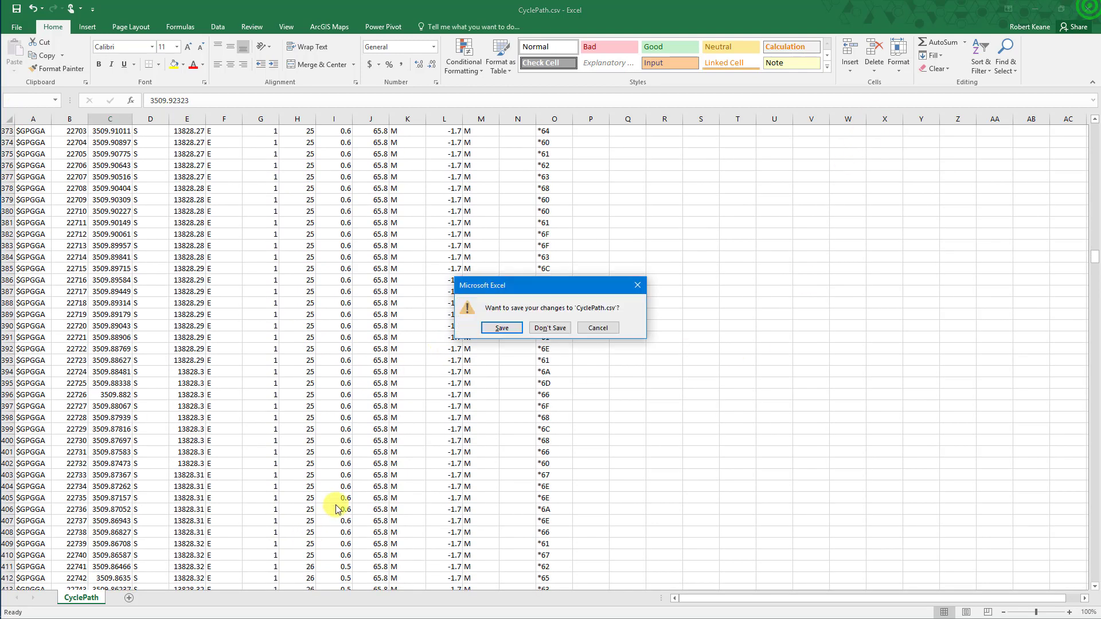
click(548, 328)
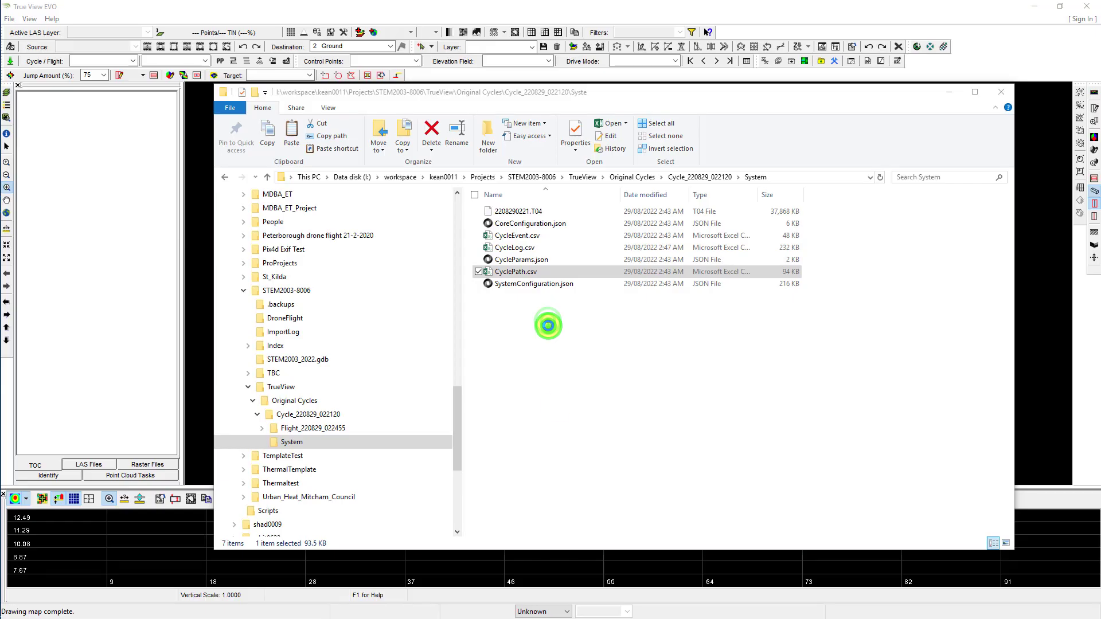
Open FlightEvent.csv from the System folder inside Flight_220829_022455 and fit columns A and B to their contents
click(324, 428)
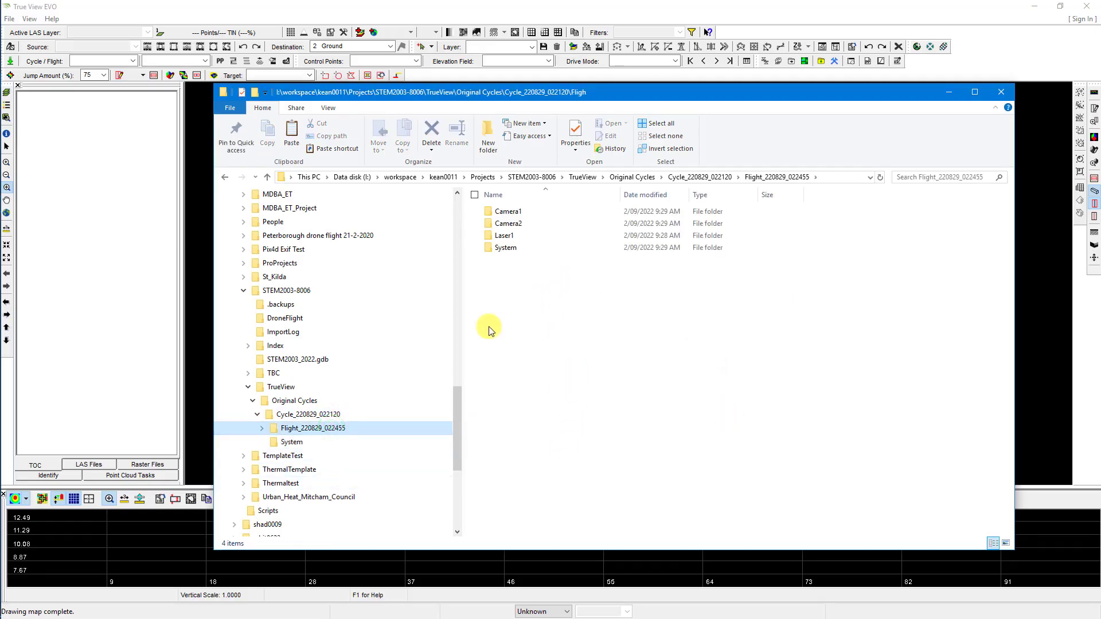
click(259, 431)
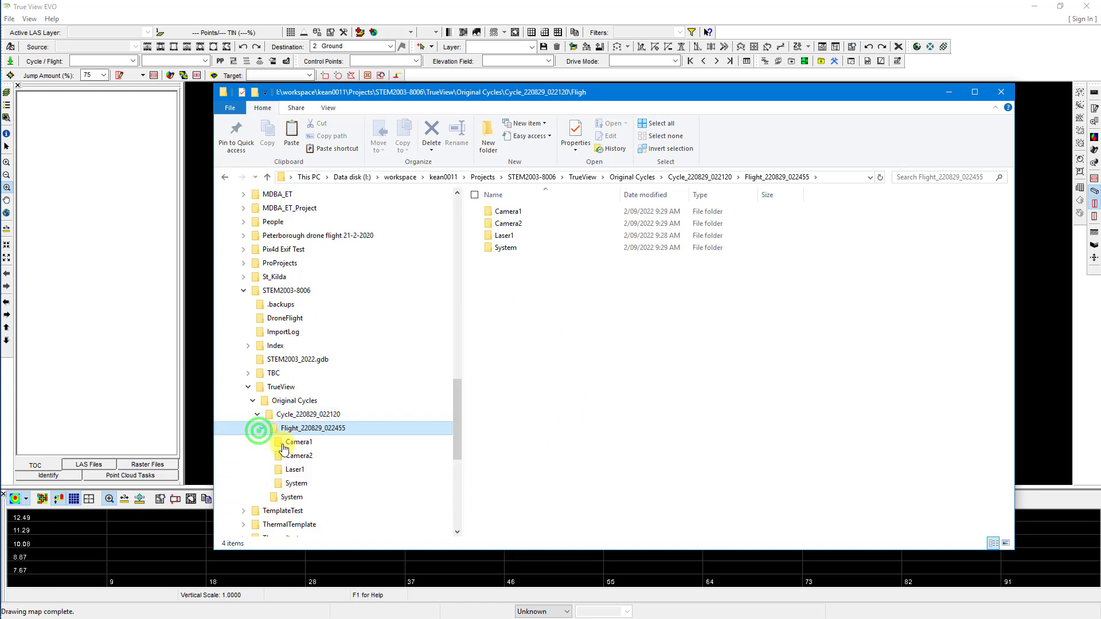
click(320, 483)
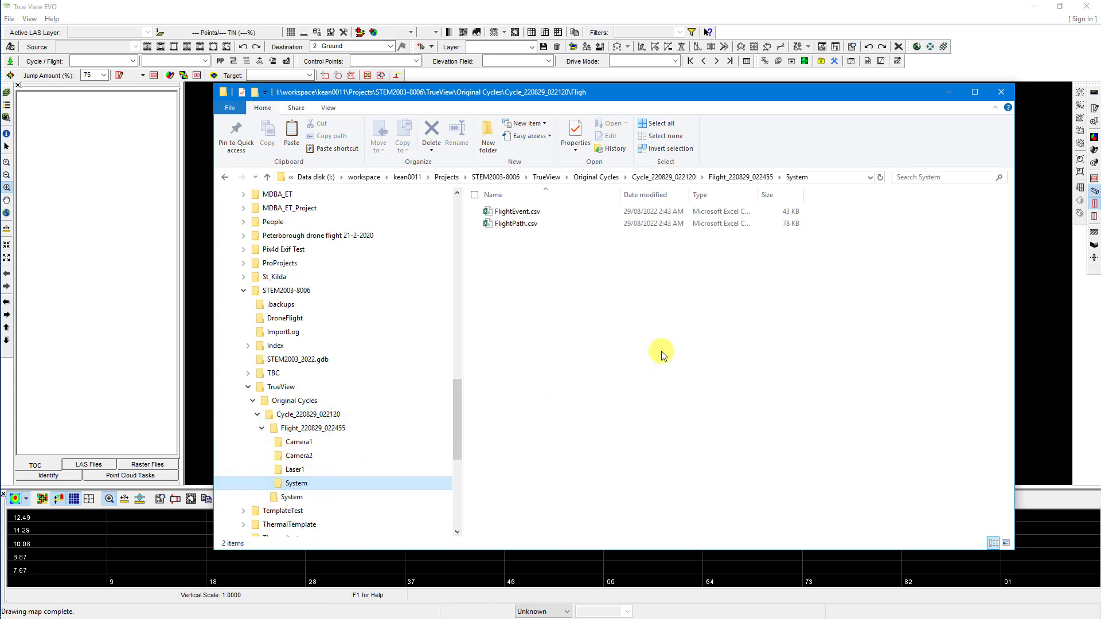
click(512, 211)
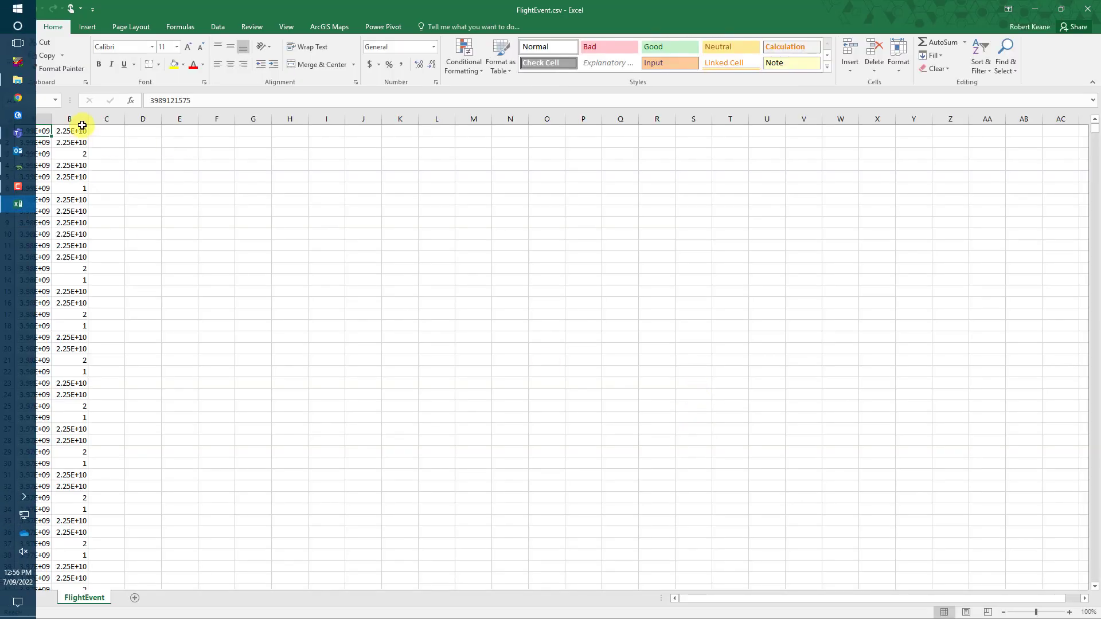
double_click(88, 119)
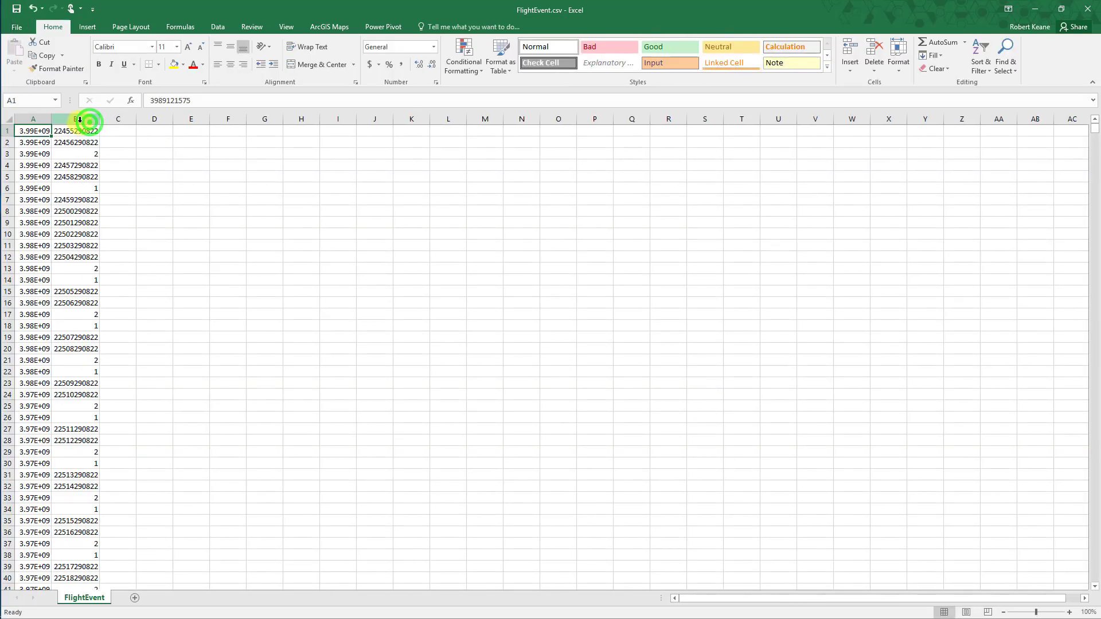
double_click(51, 119)
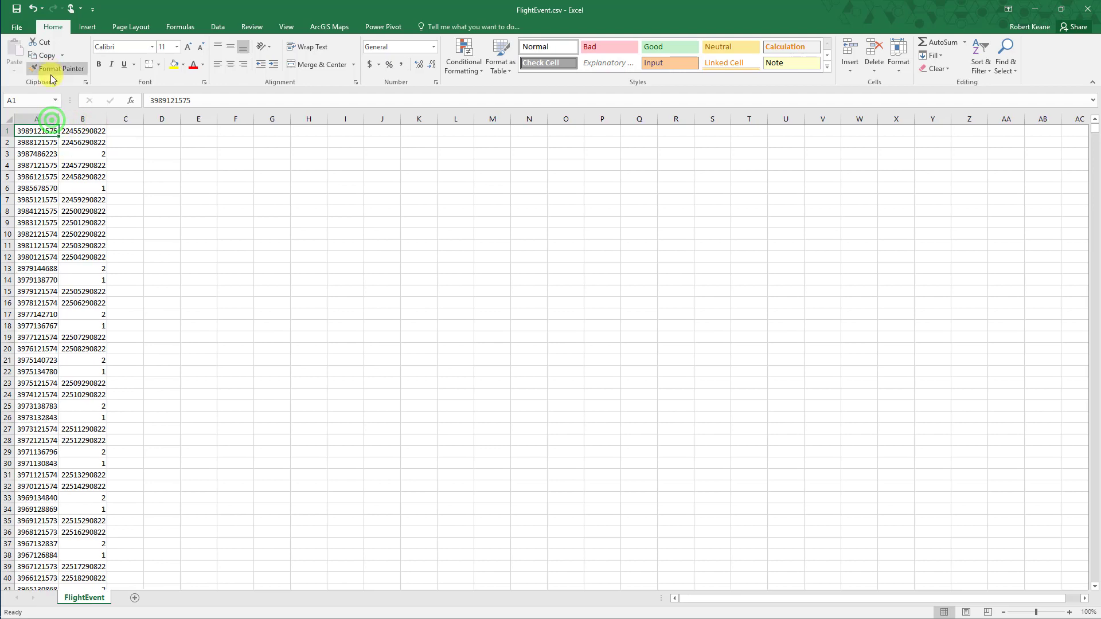
Inspect the two values in row 5 of the FlightEvent sheet and close the workbook without saving
click(39, 177)
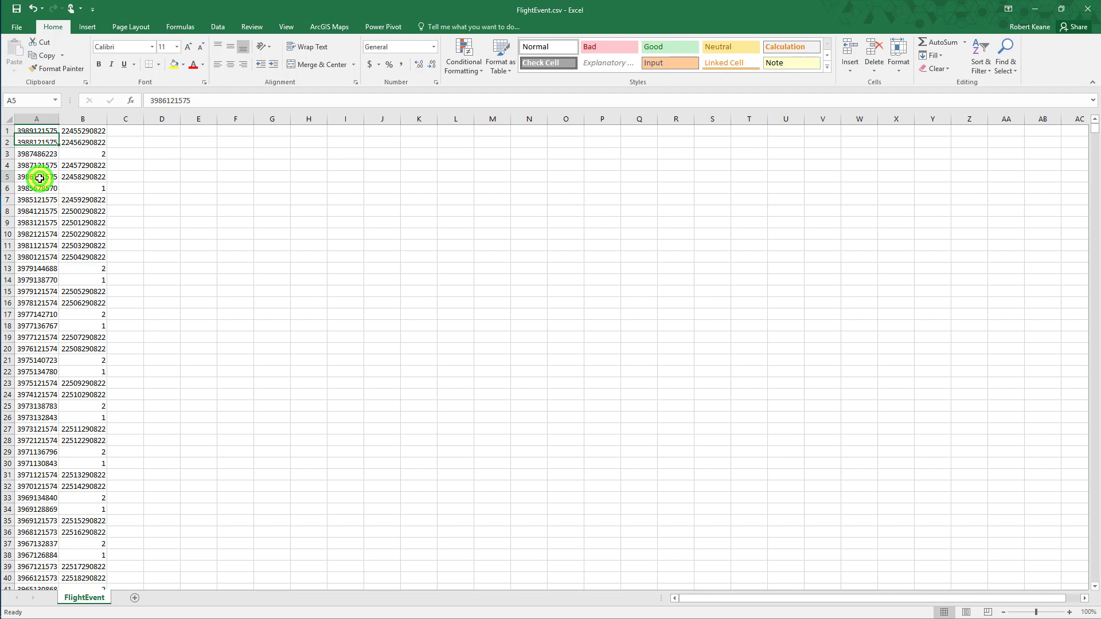
click(92, 176)
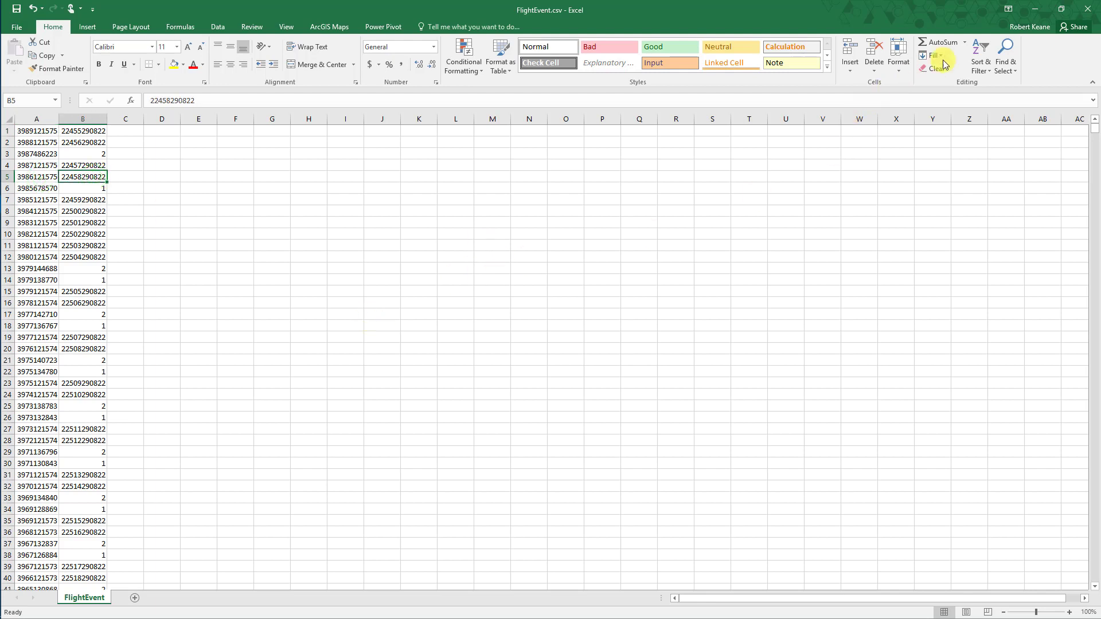
click(1090, 9)
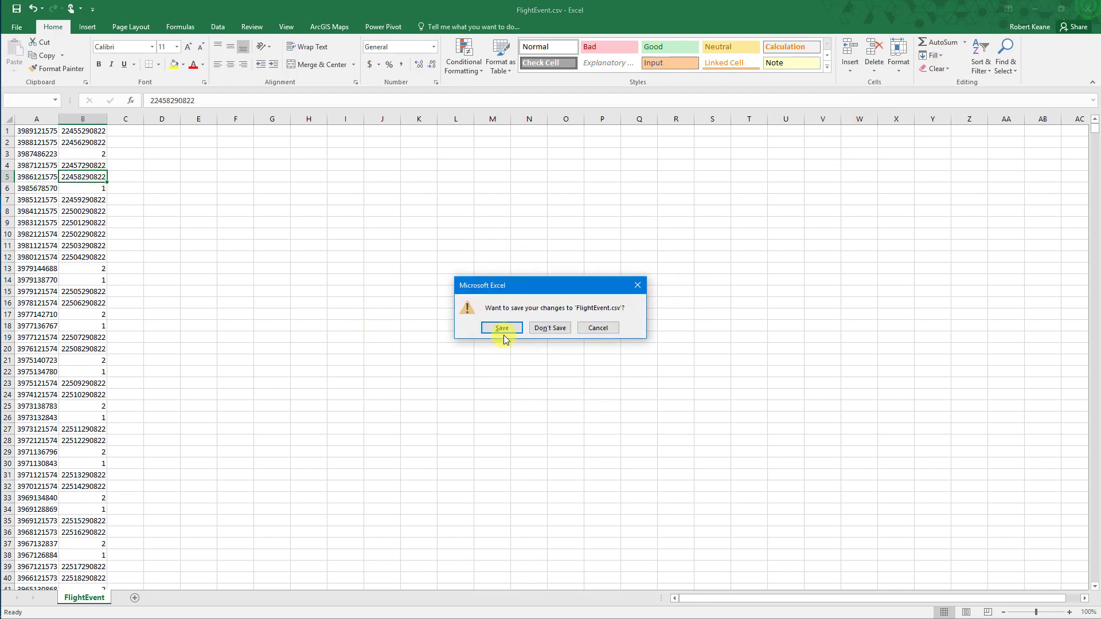
click(538, 328)
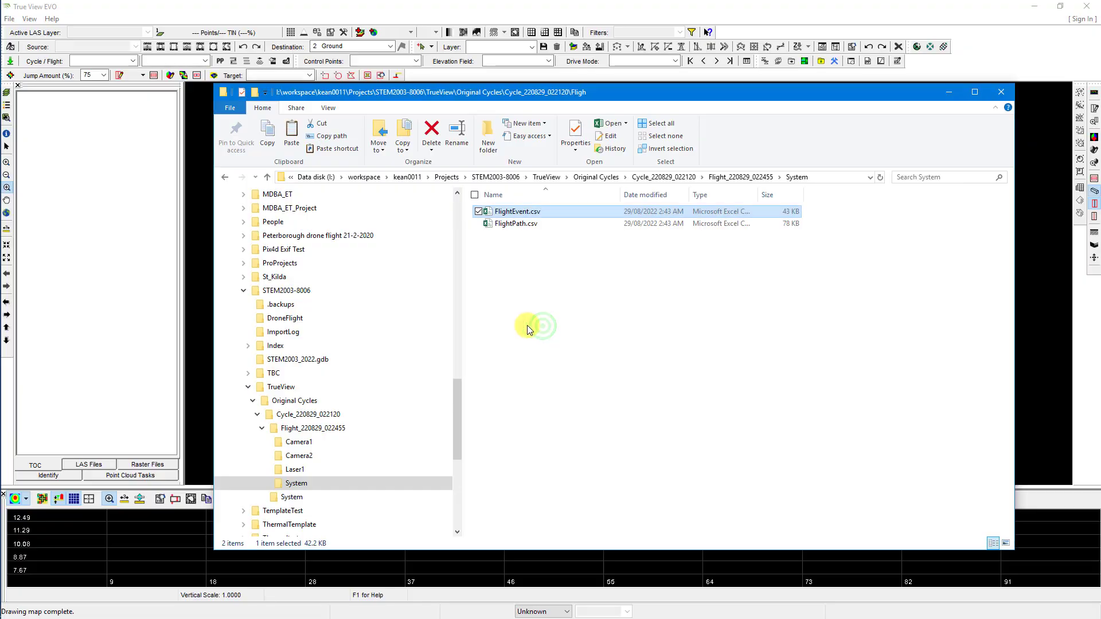
Review the flight's FlightPath.csv entry, the laser.bin file in Laser1 and the GEOC images in Camera1 and Camera2
click(508, 225)
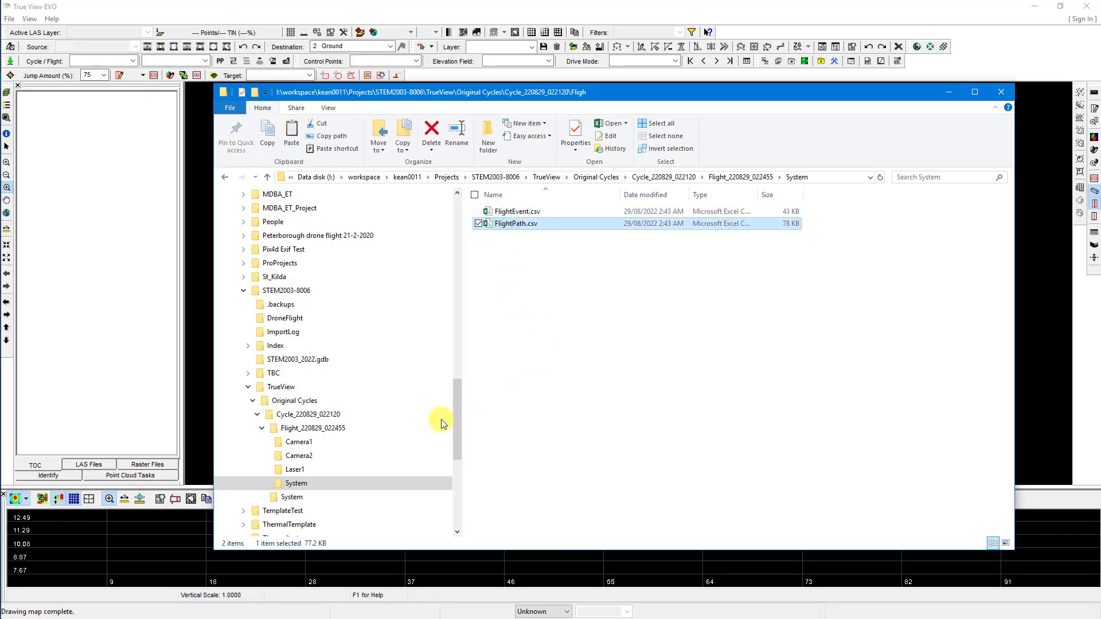
click(348, 470)
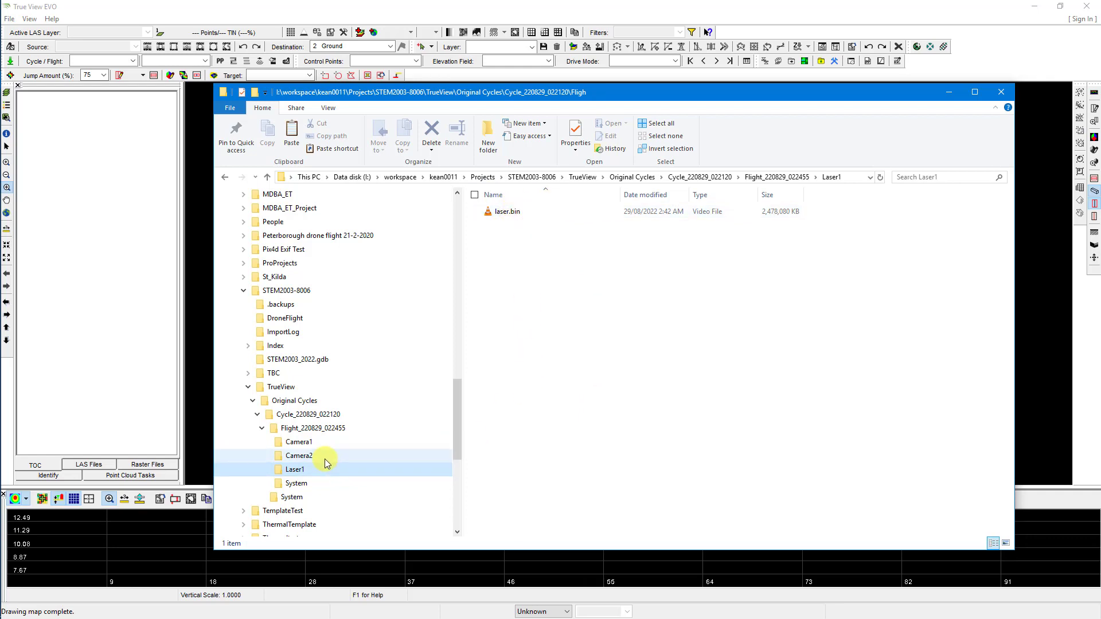
click(320, 443)
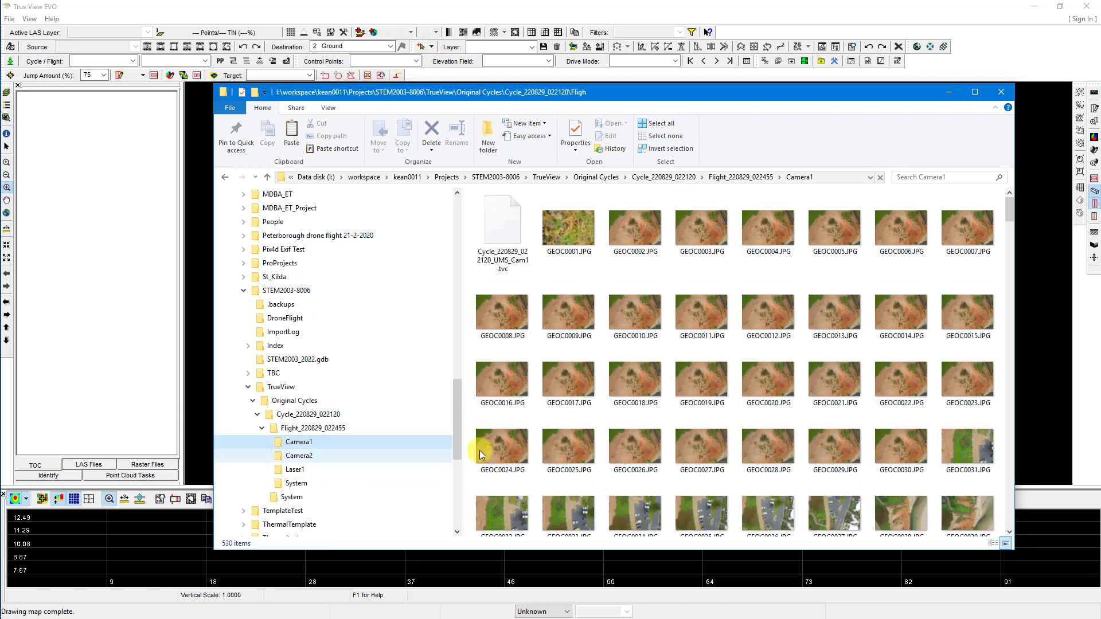
scroll(721, 288, down, 10)
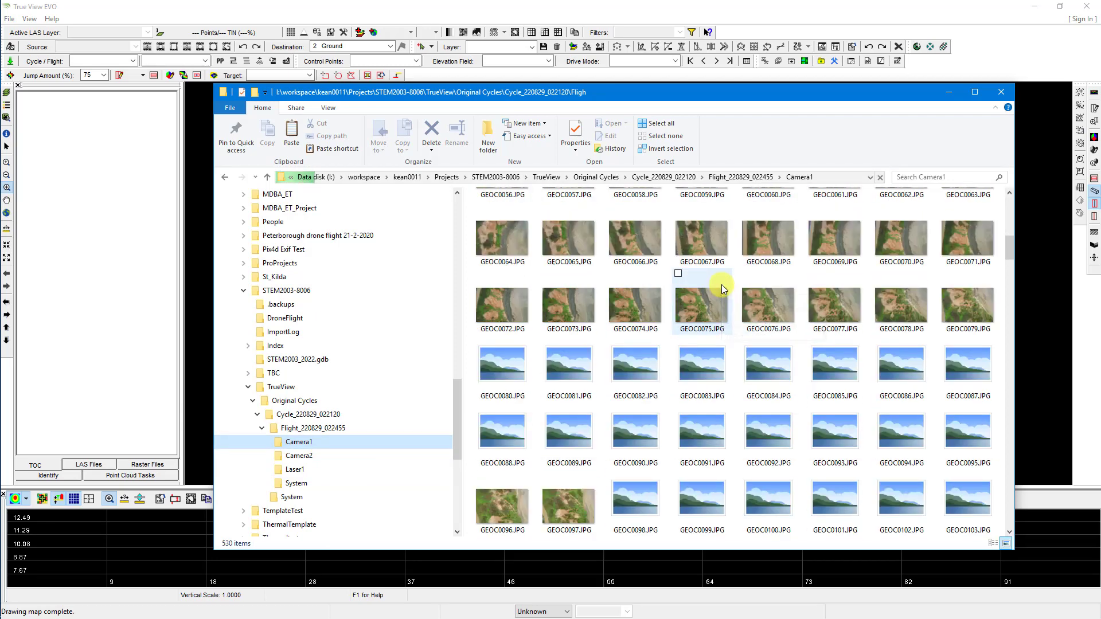
scroll(722, 289, down, 7)
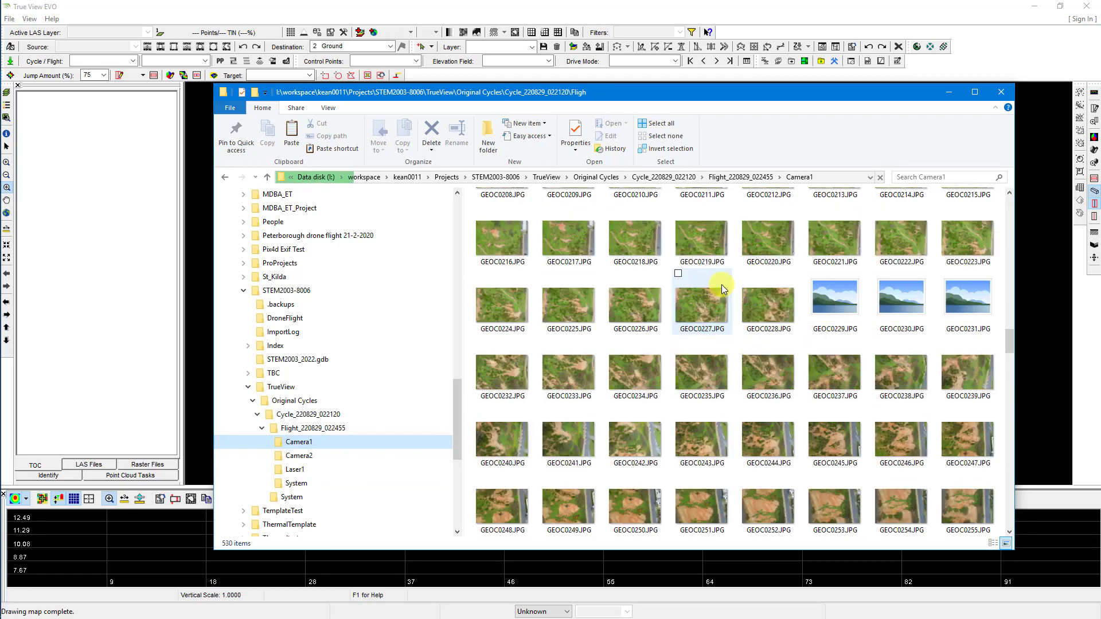
scroll(717, 373, down, 6)
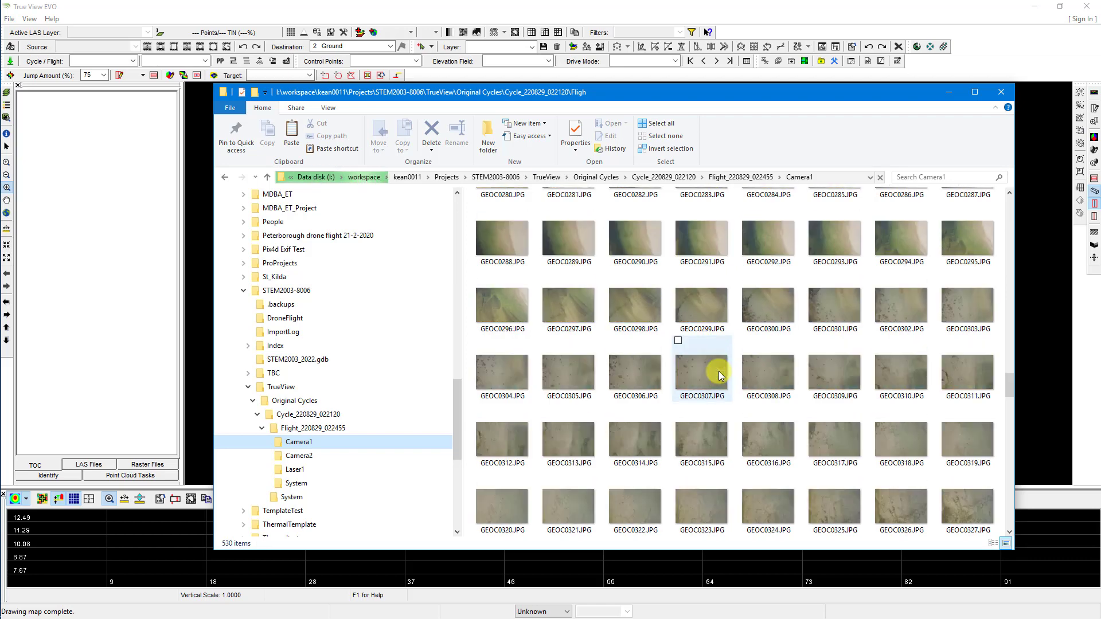
click(316, 455)
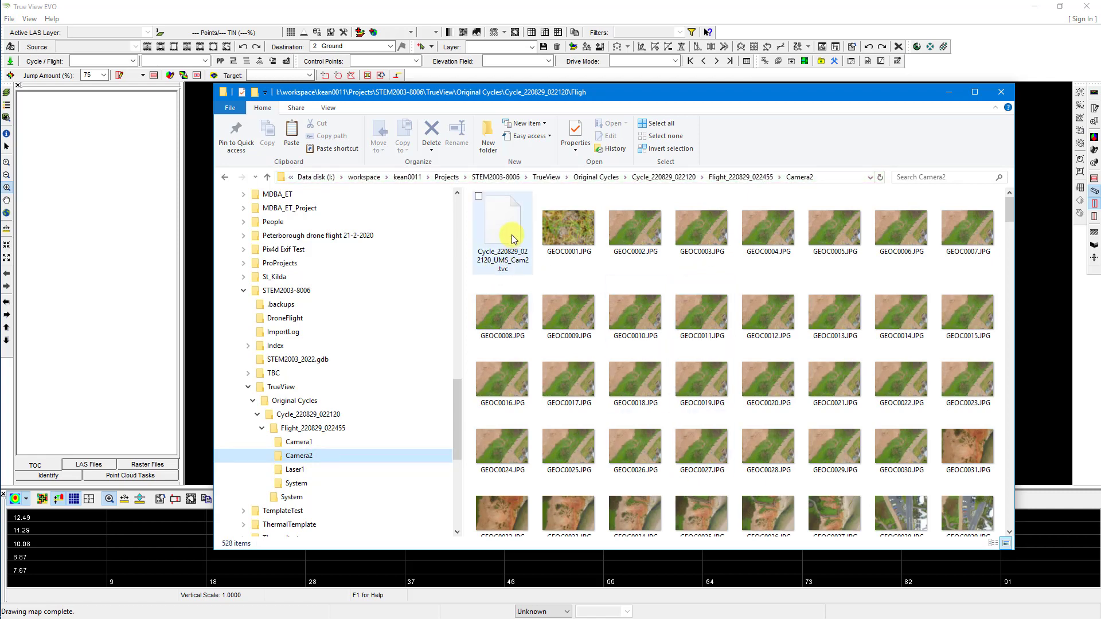
Collapse the flight, cycle and Original Cycles folders, and open the TBC folder of the STEM2003-8006 project
click(264, 430)
click(258, 413)
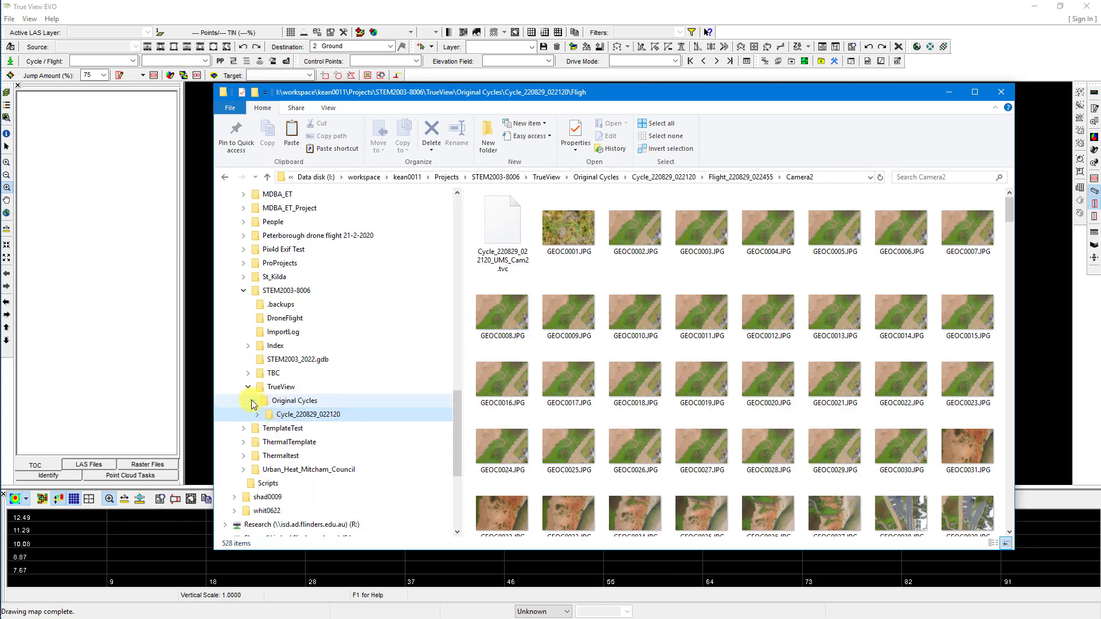
click(253, 401)
click(287, 385)
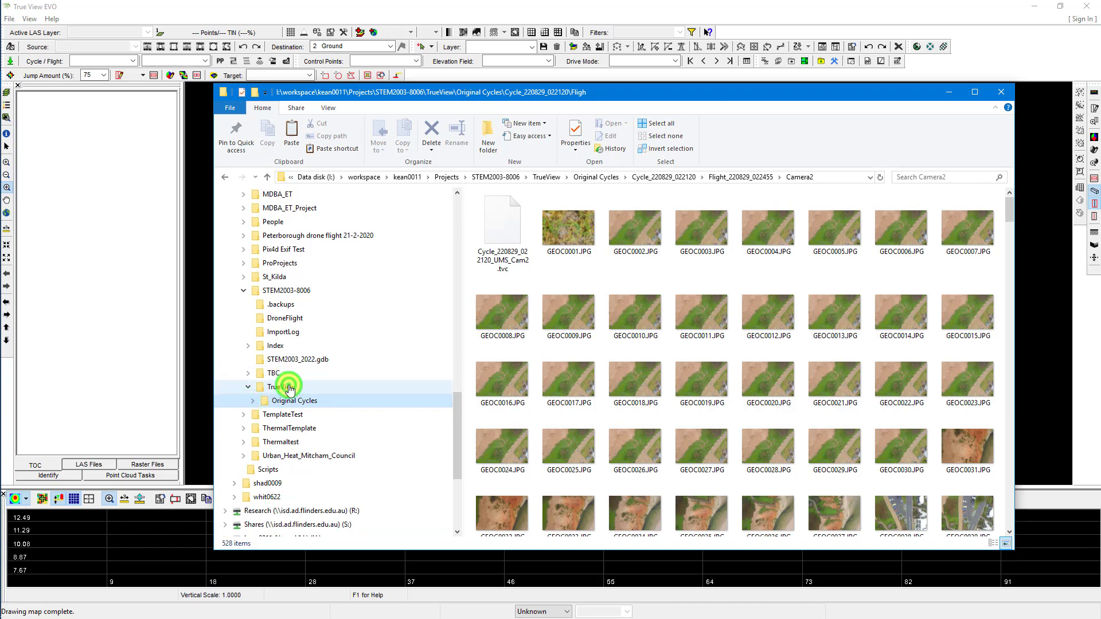
click(273, 373)
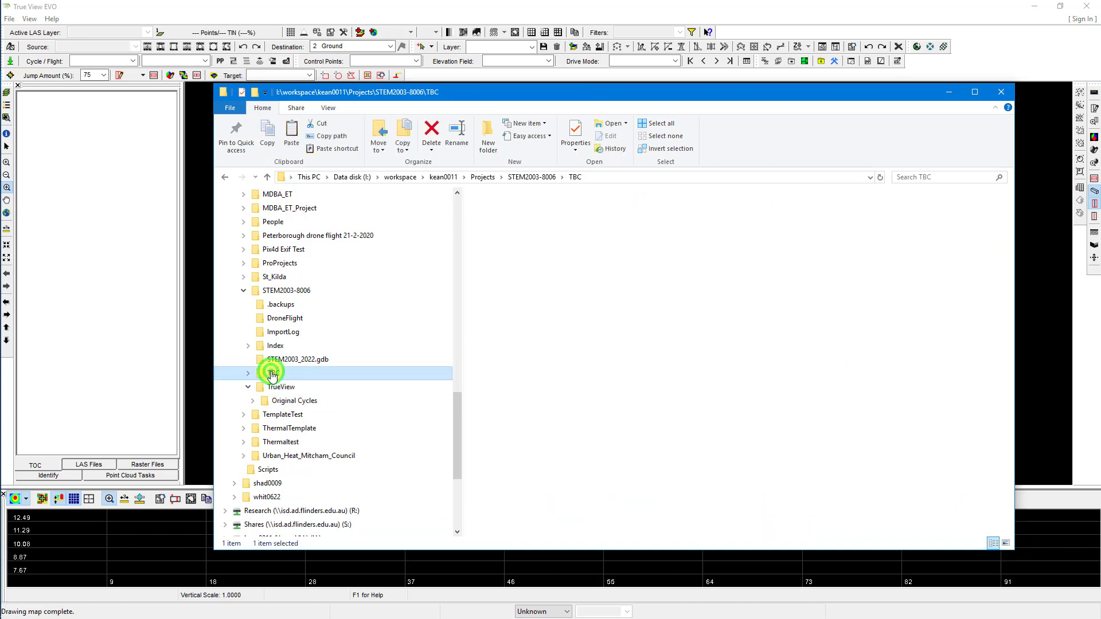
Expand the TBC folder and look through its stem2003 Files and STEM2003_2022 subfolders
click(248, 373)
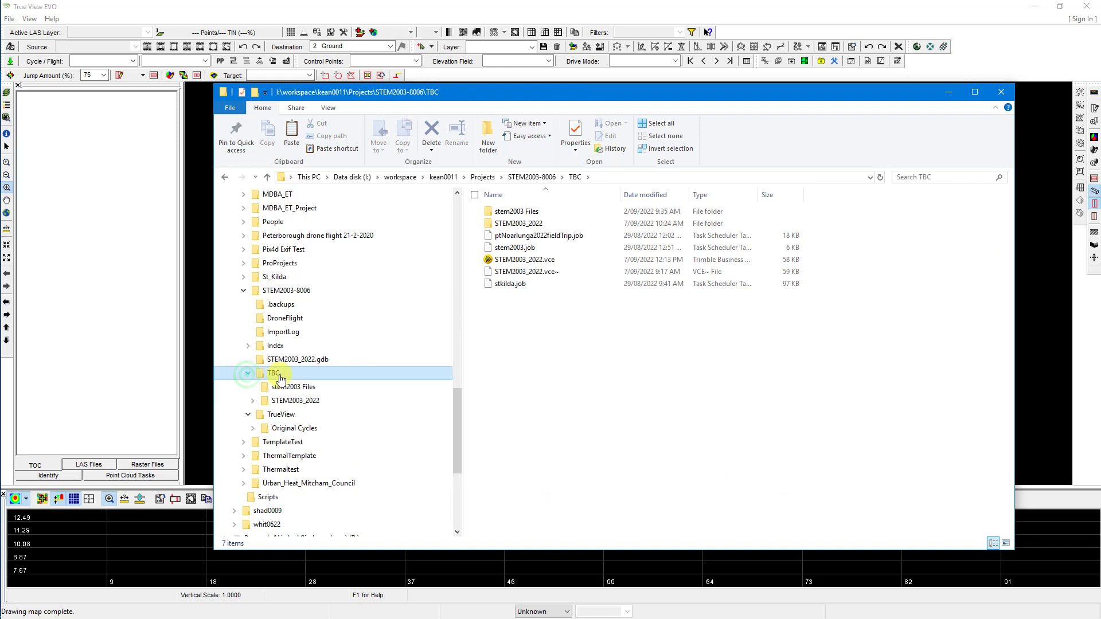
click(301, 402)
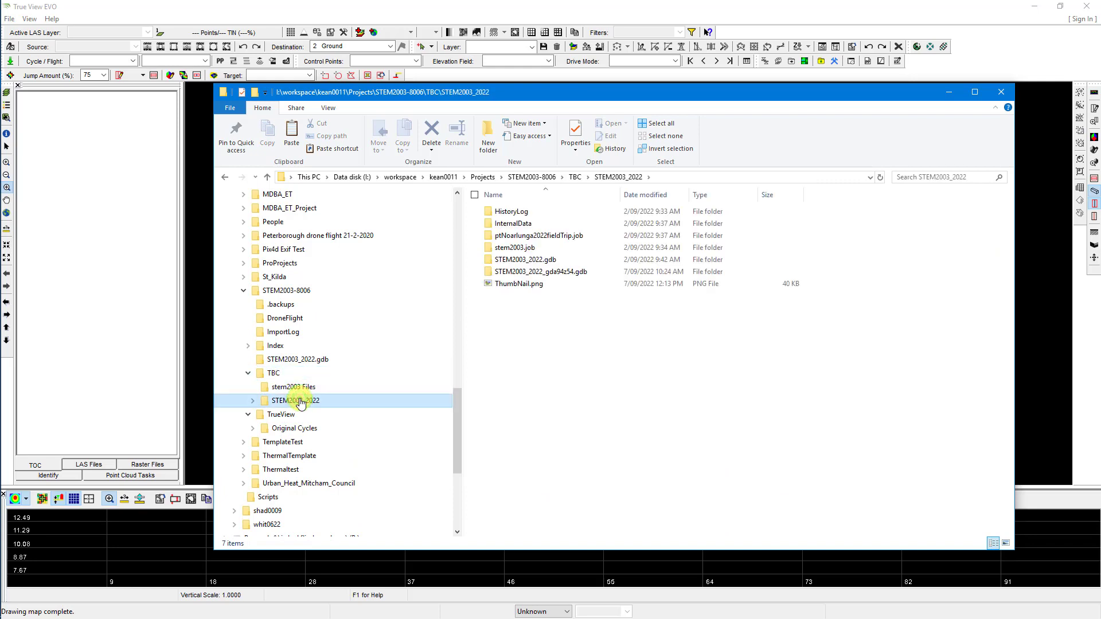
click(294, 386)
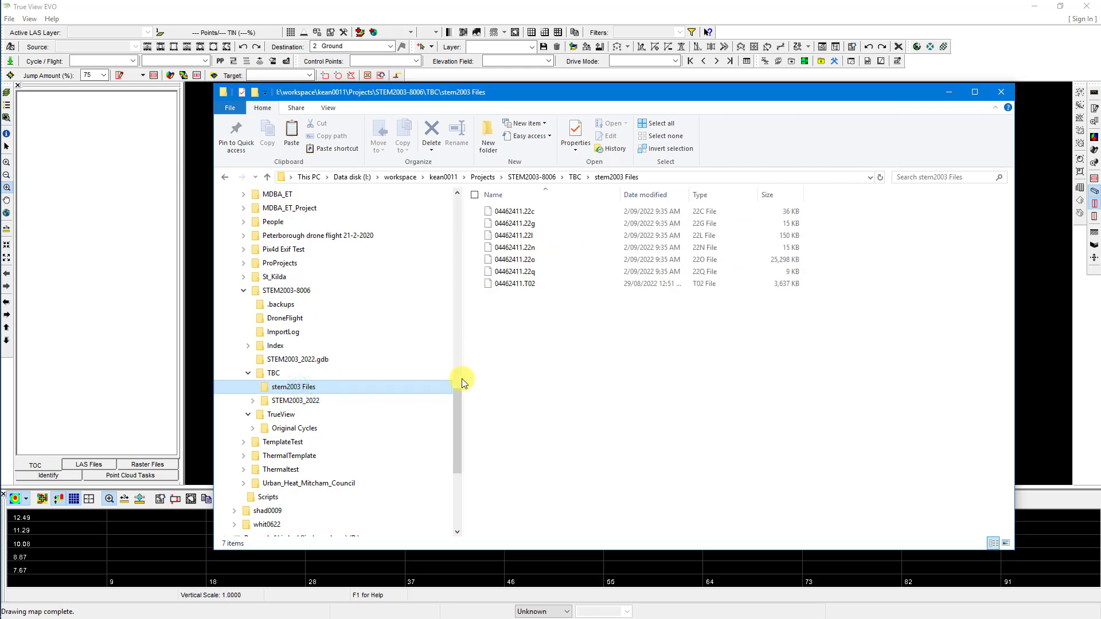
click(295, 400)
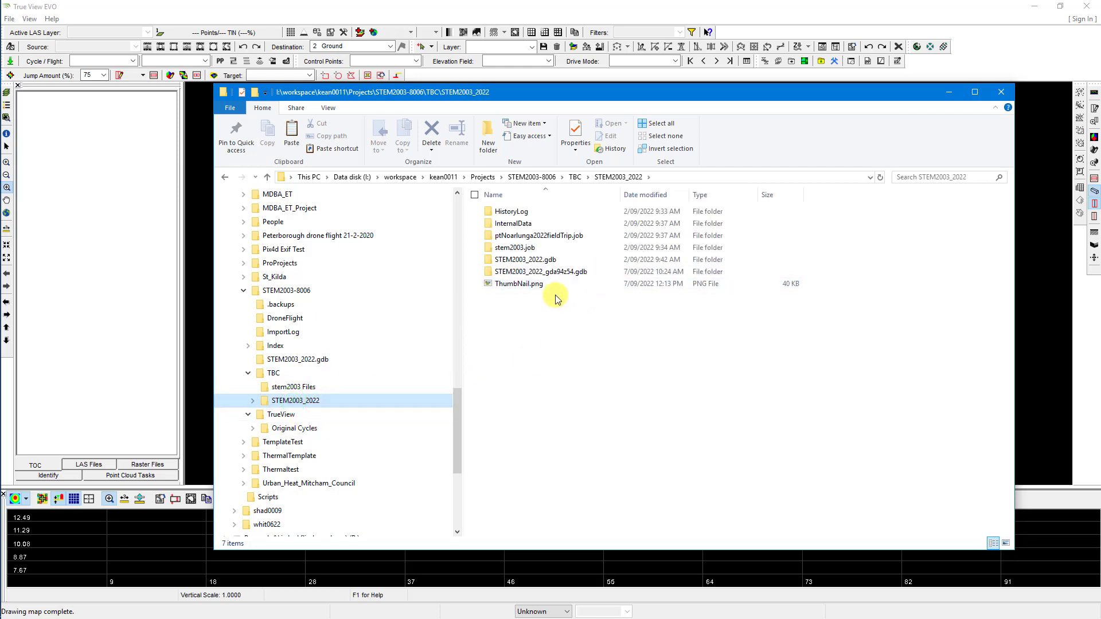
click(253, 401)
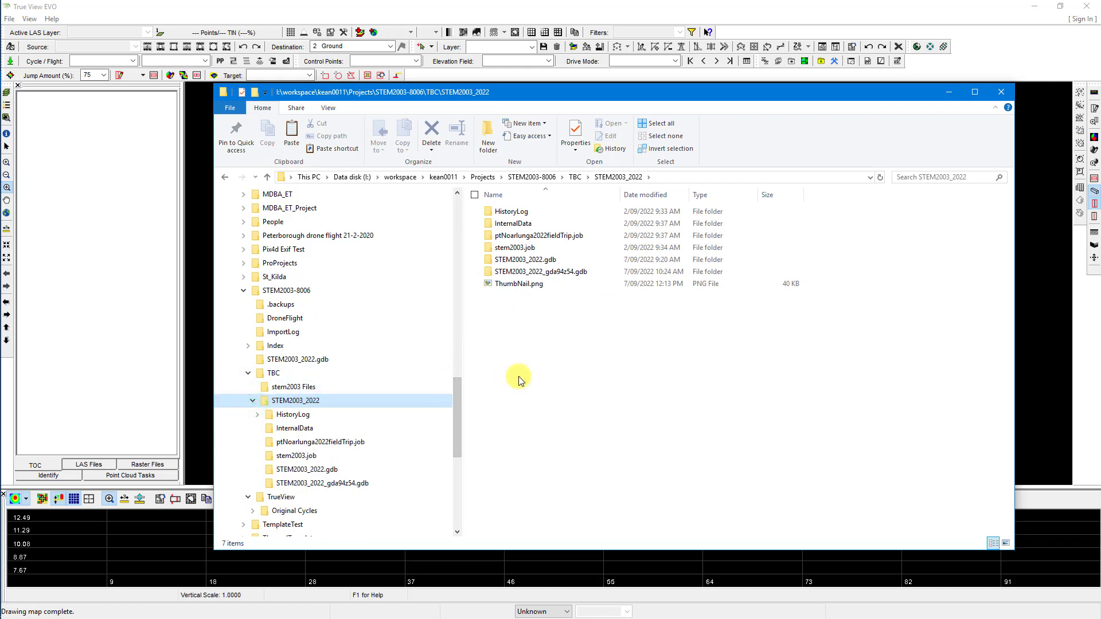
View the ptNoarlunga2022fieldTrip.job and stem2003.job folders, and select 04462411.T02 in stem2003 Files
click(324, 441)
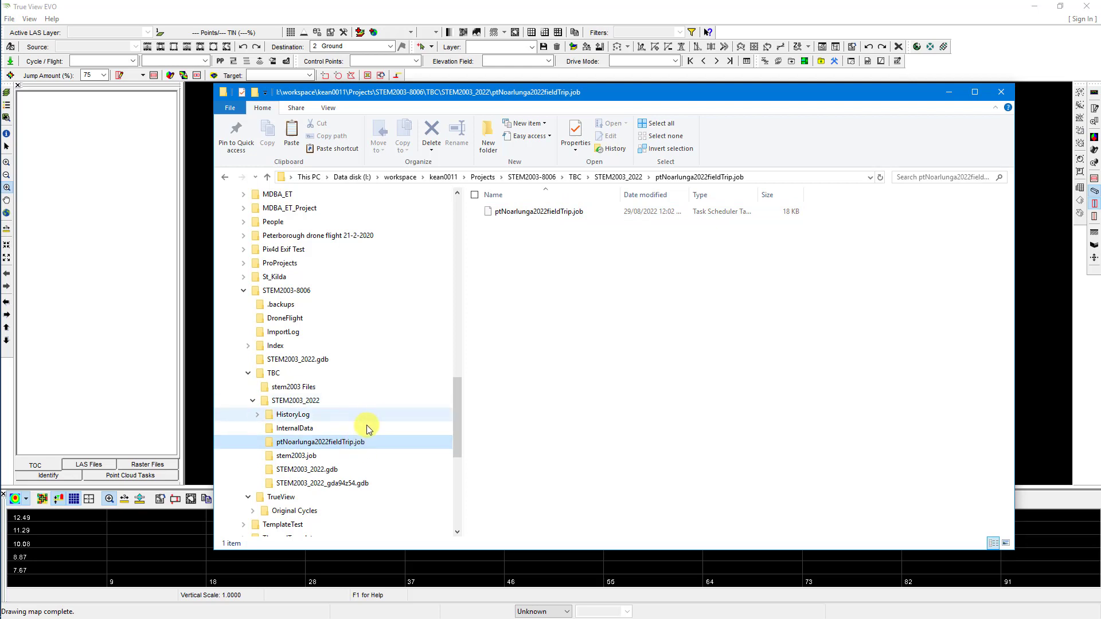
click(296, 456)
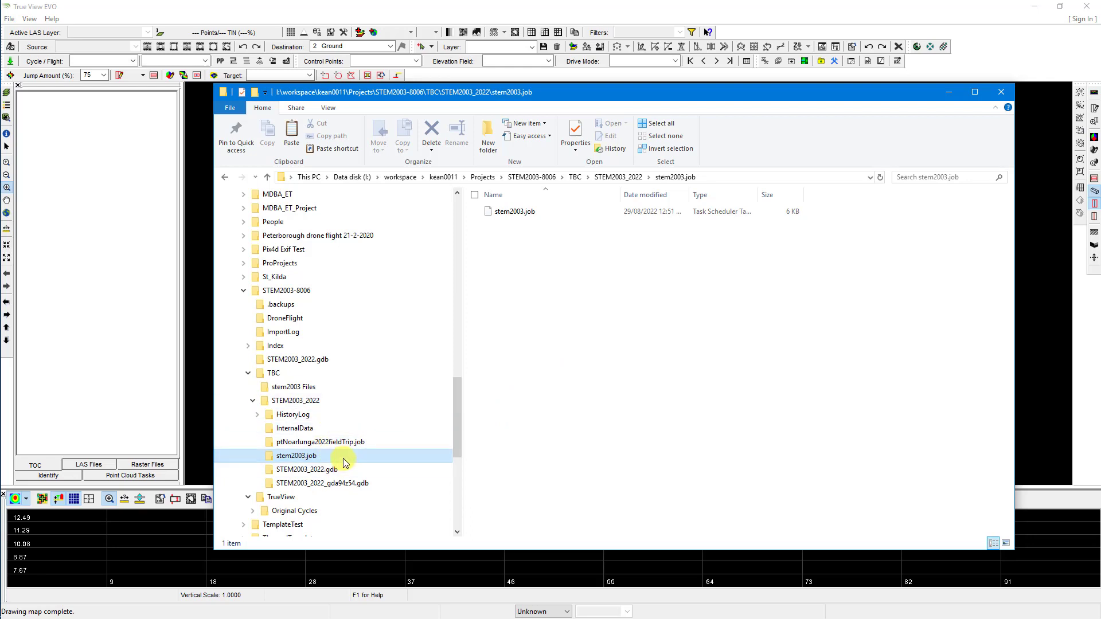
click(331, 387)
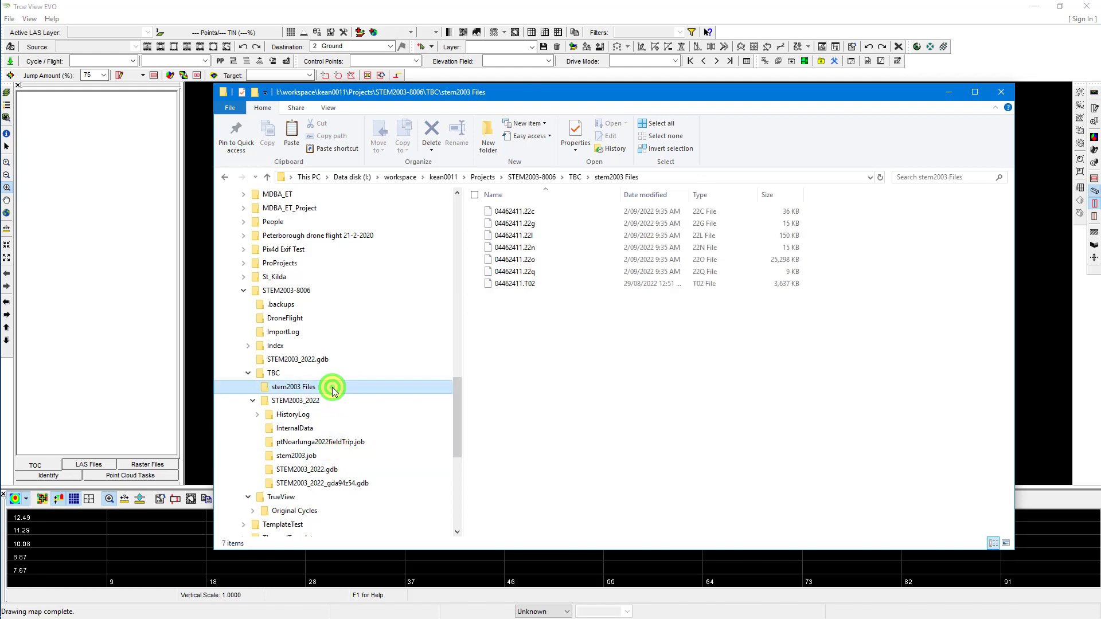
click(510, 284)
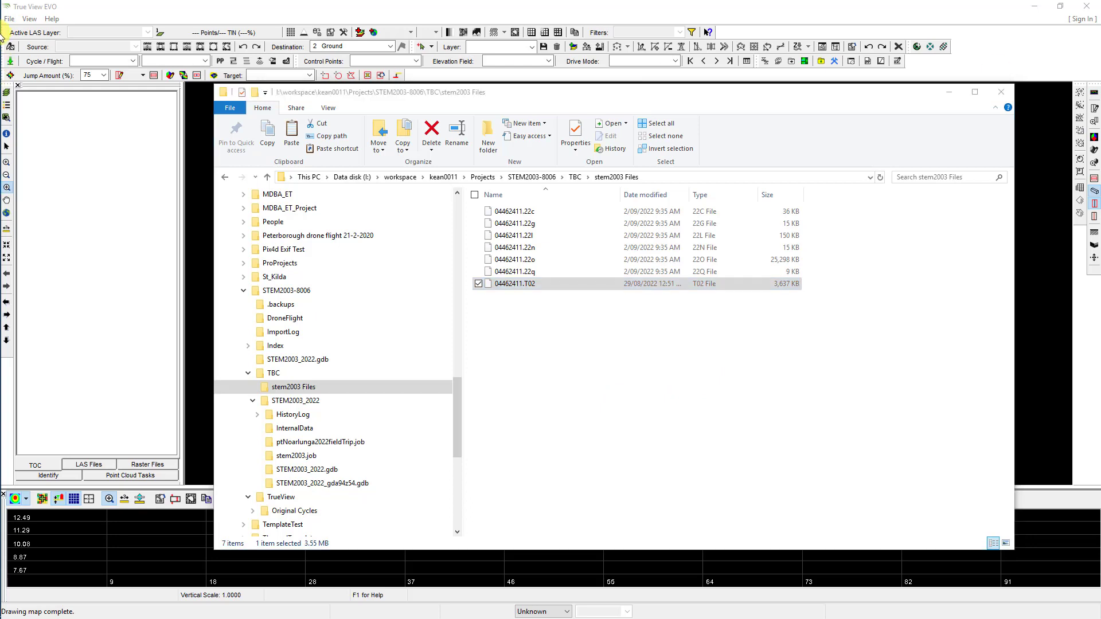
Launch Trimble's Convert to RINEX utility and shift its window slightly over the console
click(18, 8)
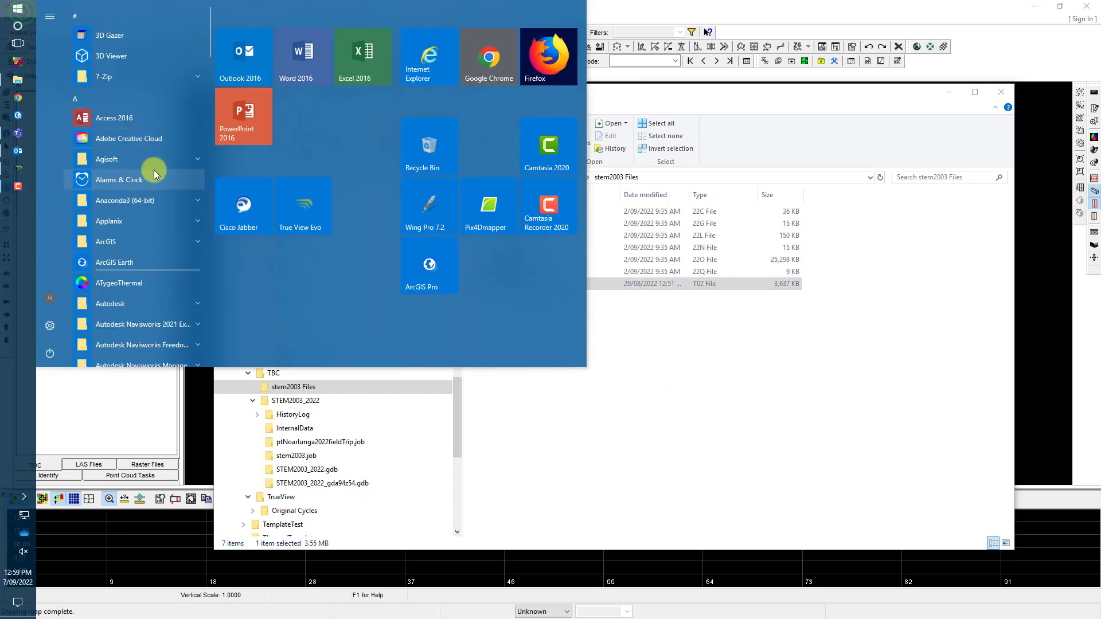
scroll(154, 172, down, 15)
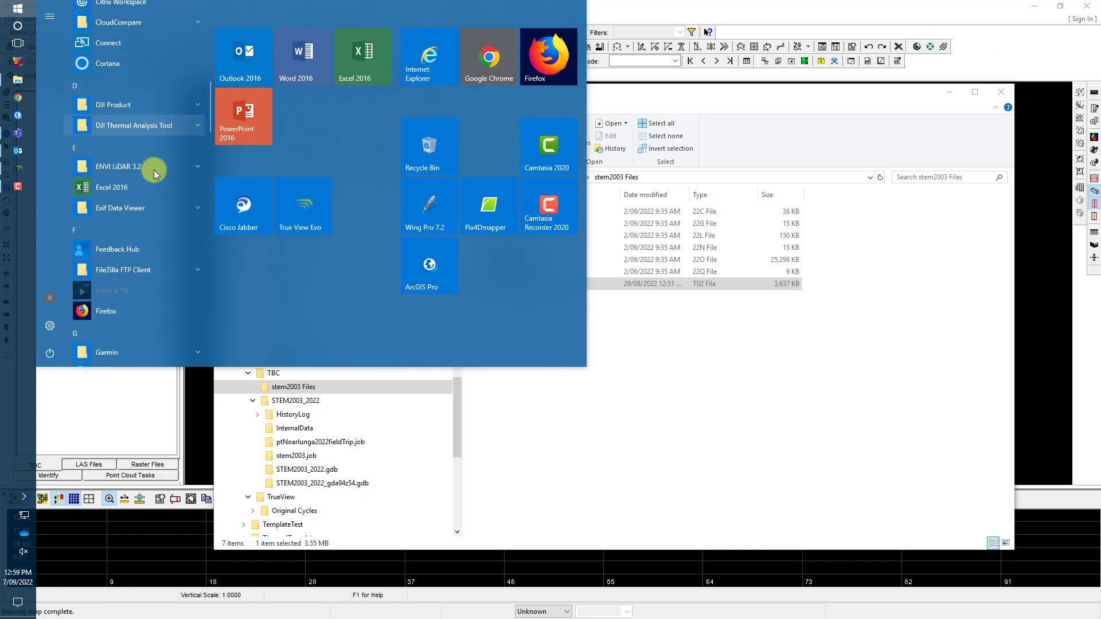
scroll(154, 169, down, 15)
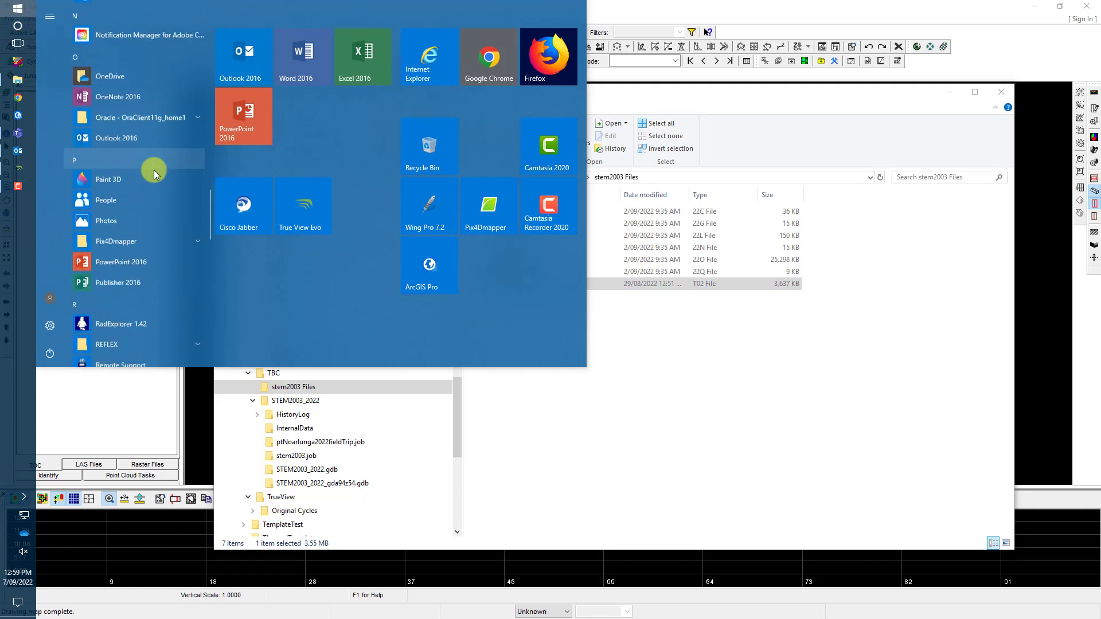
scroll(154, 169, down, 5)
click(120, 203)
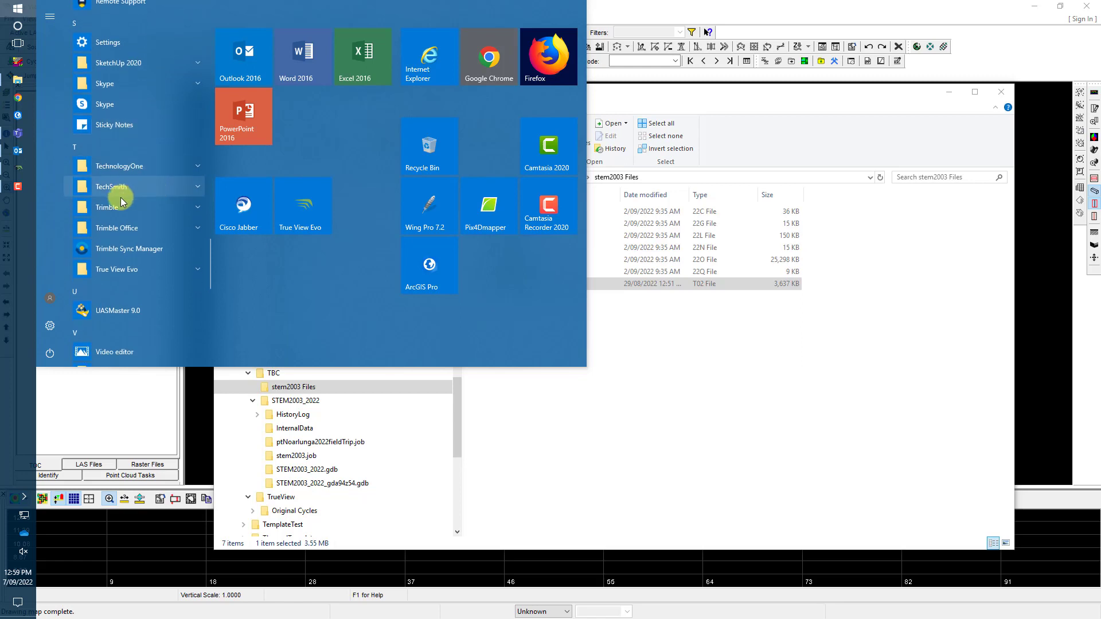
click(126, 225)
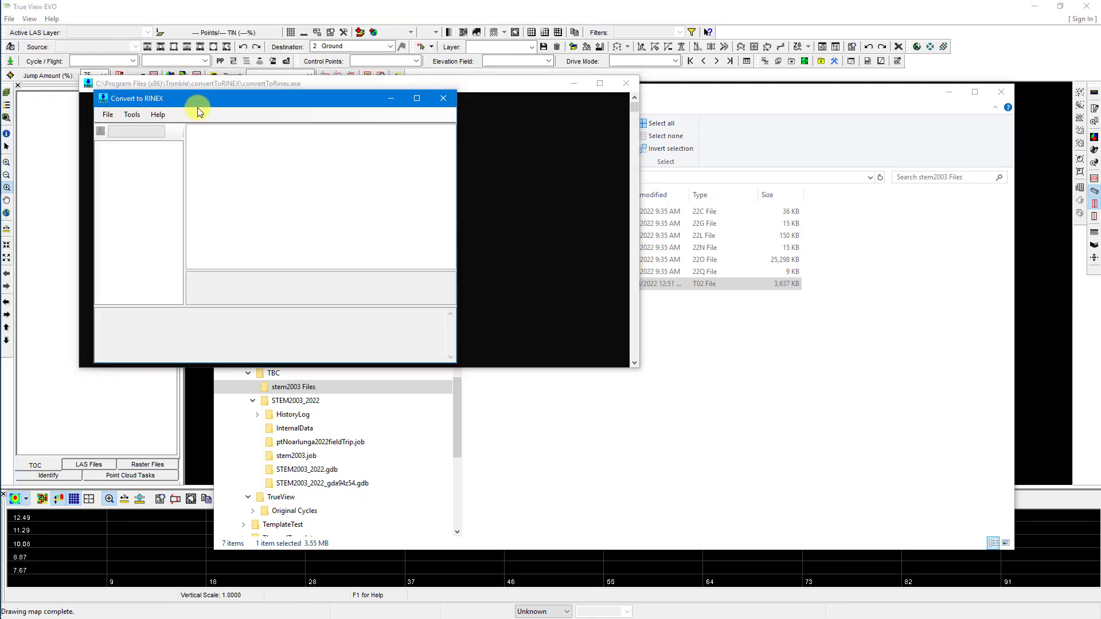
drag(215, 98, 252, 118)
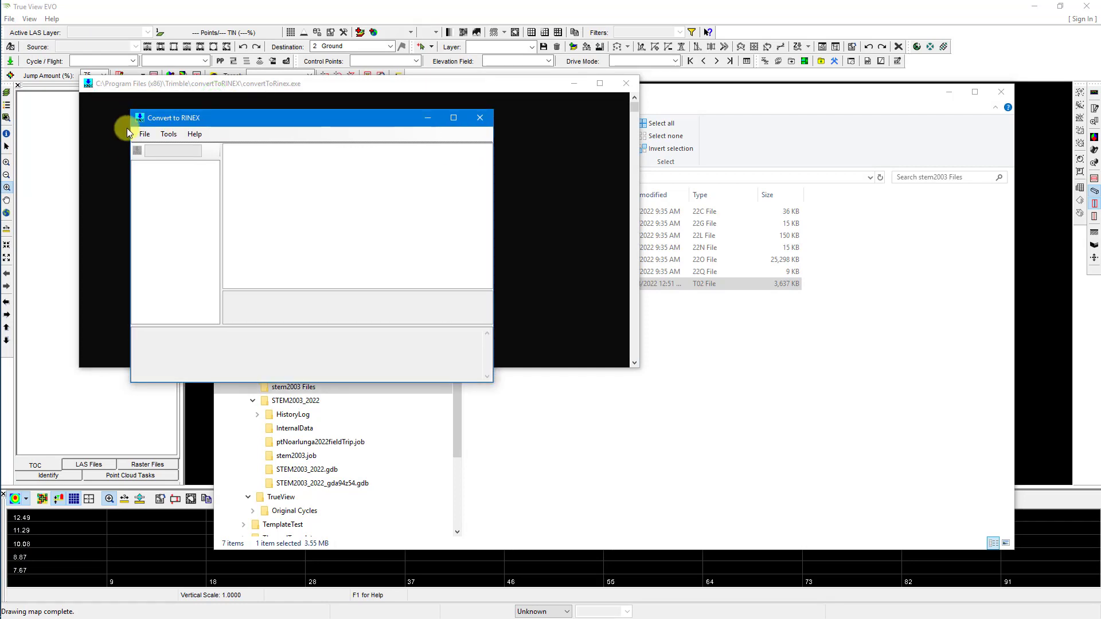
Start opening a receiver file in Convert to RINEX and browse to the STEM2003-8006 project folder
click(144, 134)
click(167, 149)
click(150, 135)
click(148, 135)
click(145, 135)
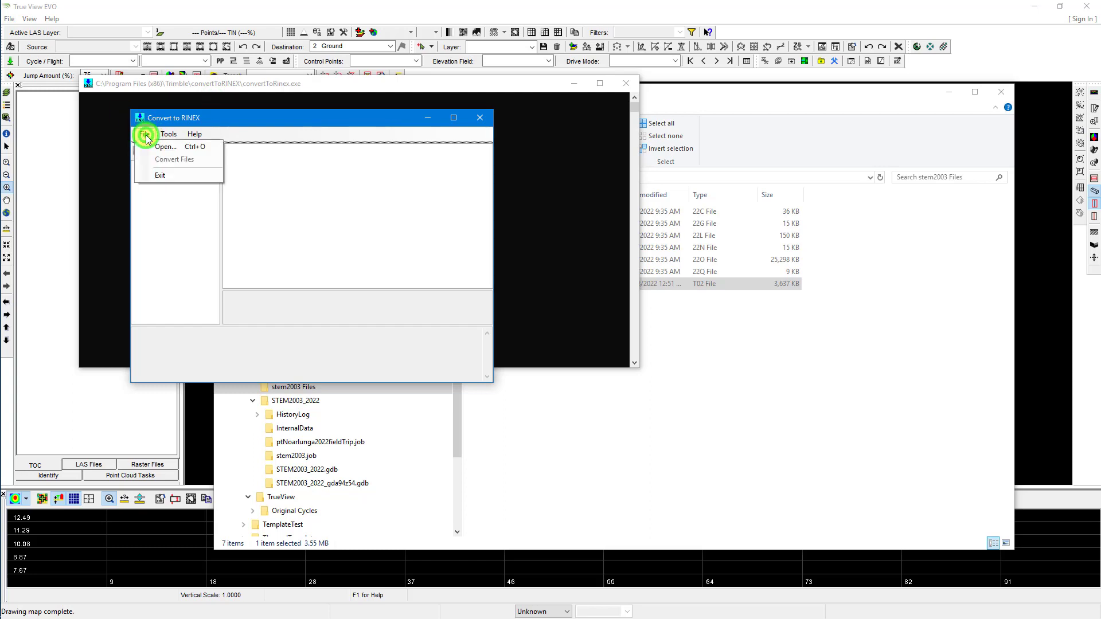
click(155, 146)
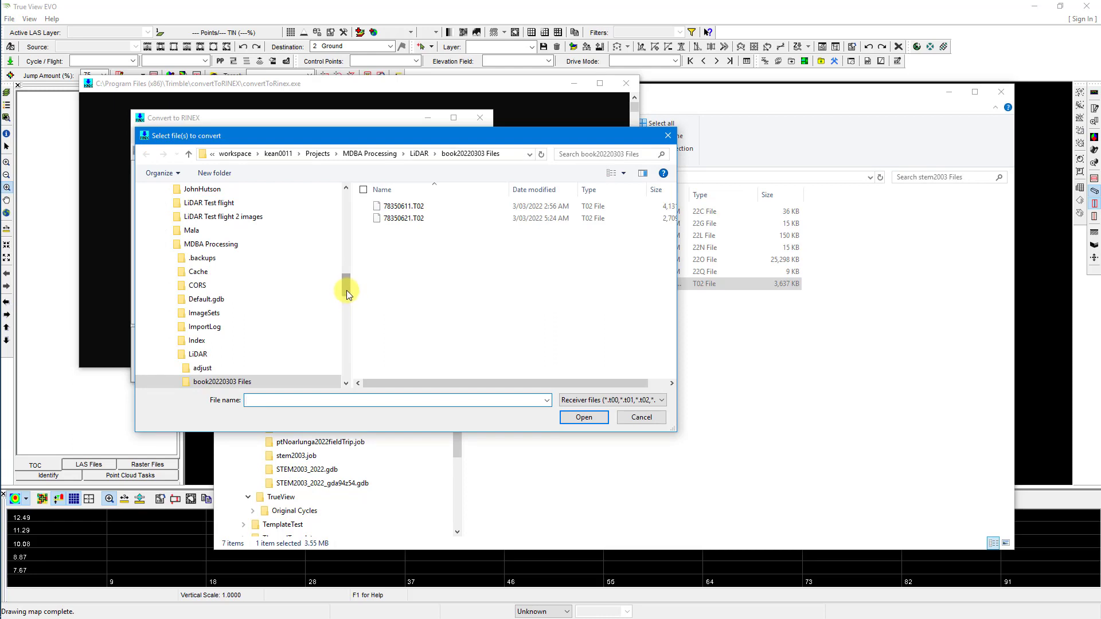
click(166, 245)
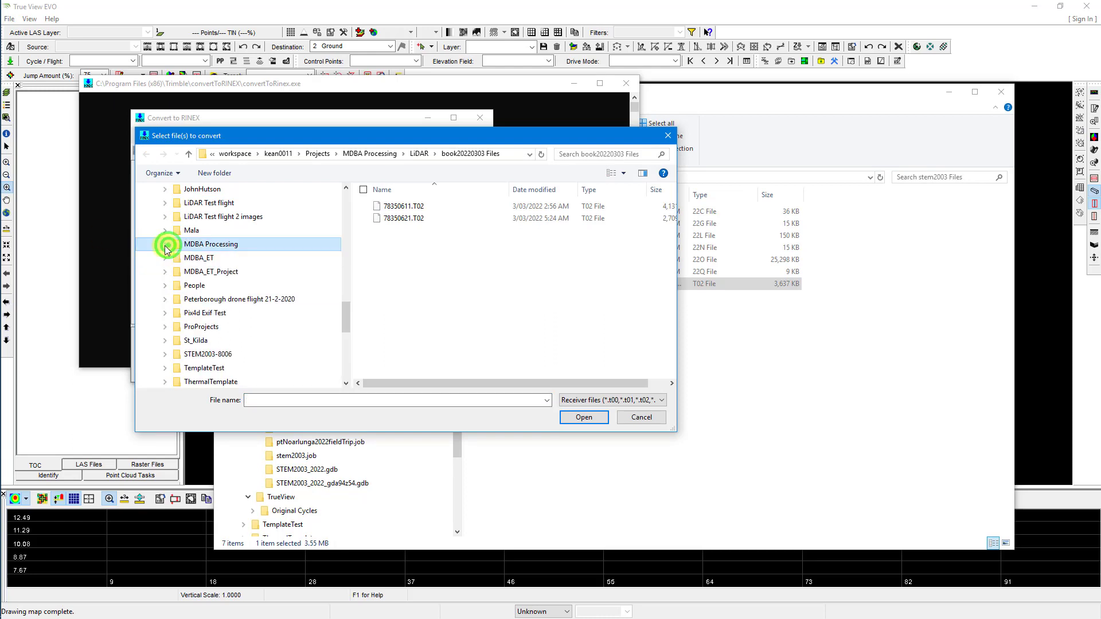
scroll(195, 281, down, 1)
click(208, 312)
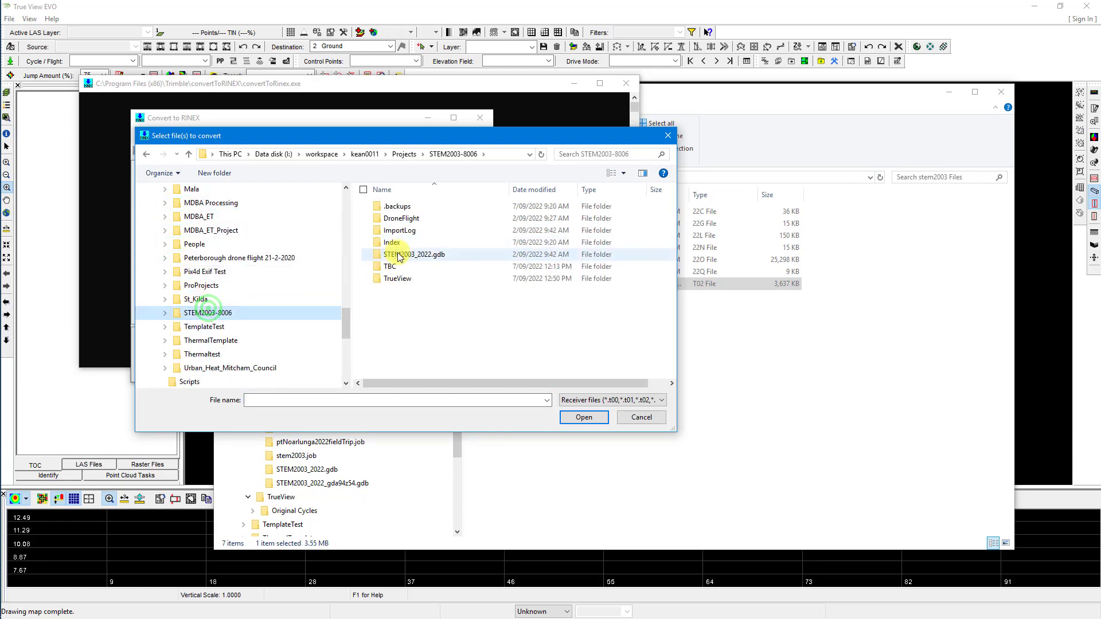
Load 04462411.T02 from the stem2003 Files folder inside TBC
double_click(398, 266)
click(421, 207)
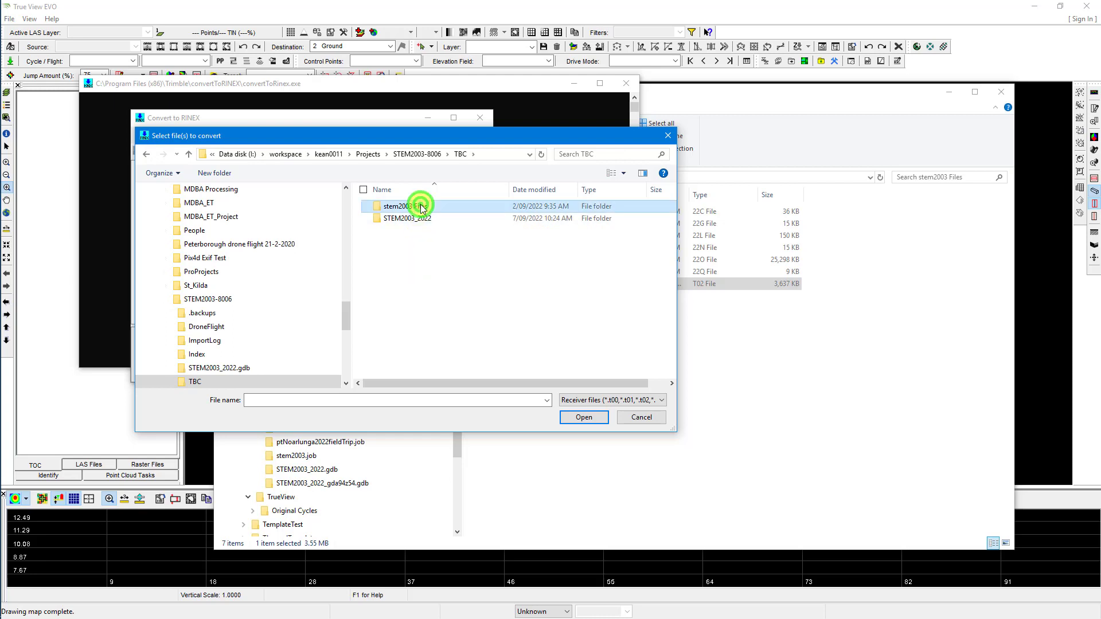
double_click(421, 207)
click(397, 207)
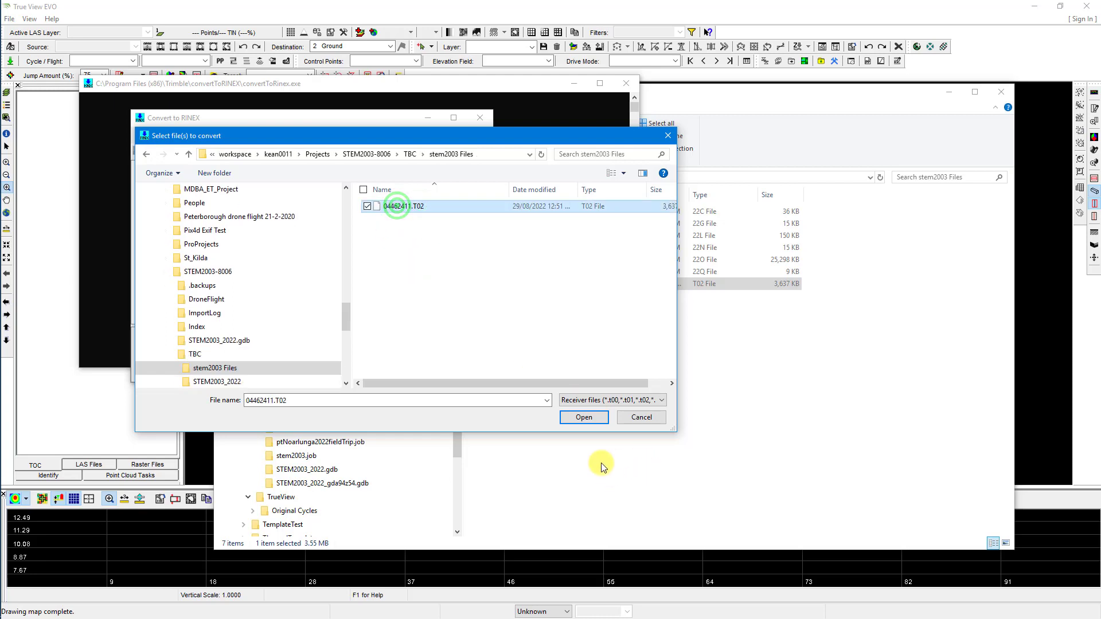
click(584, 412)
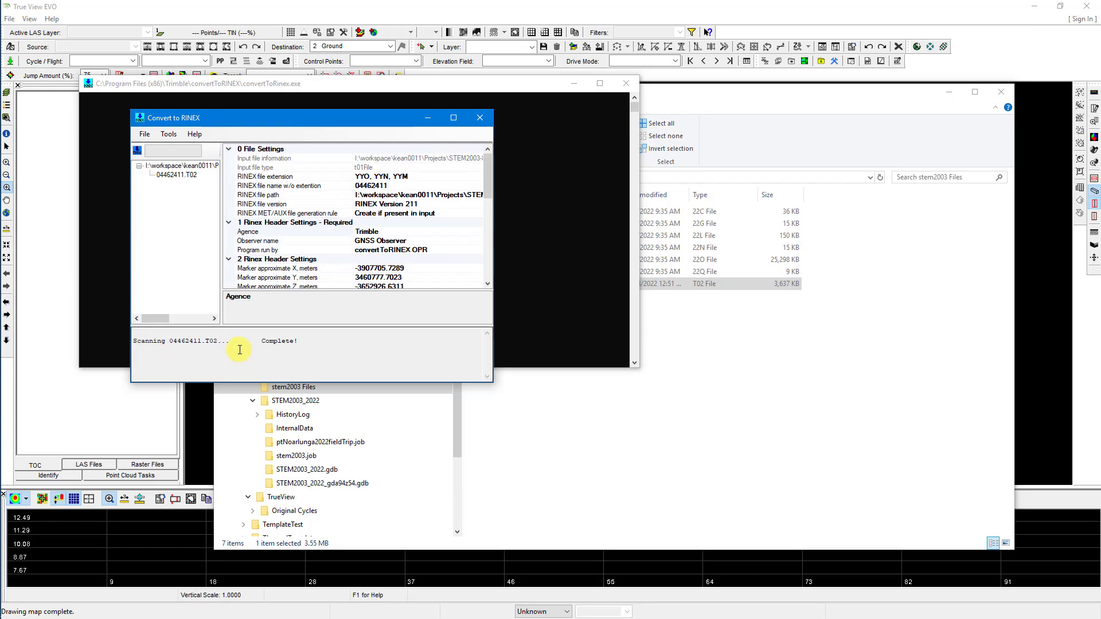
Review the file, RINEX header, antenna, receiver and conversion control settings of the loaded T02 file
scroll(363, 235, down, 3)
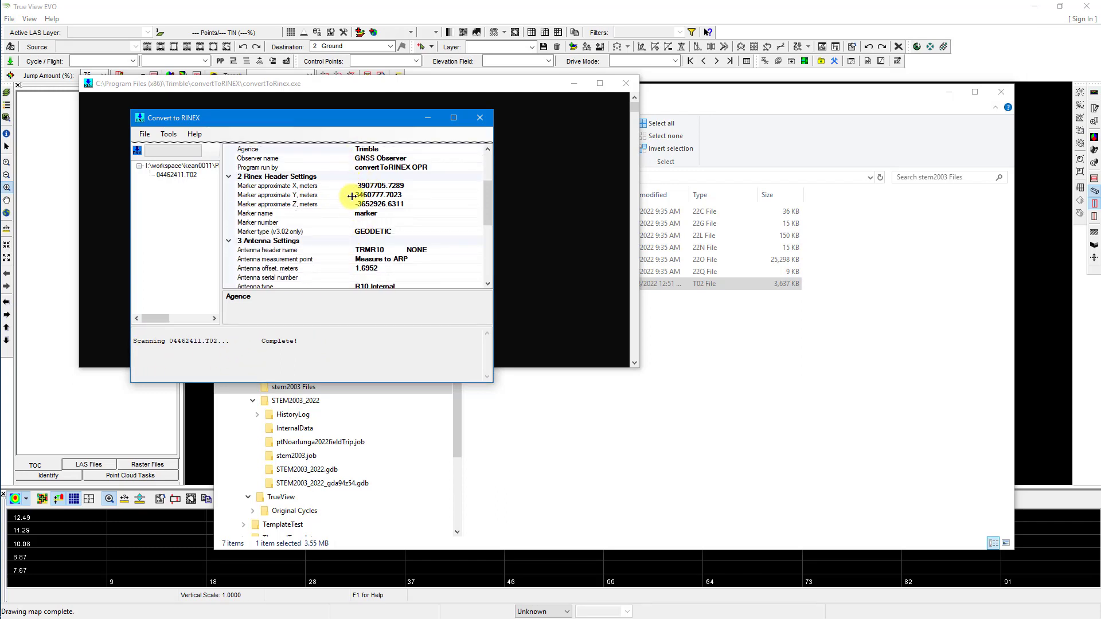
scroll(351, 197, down, 3)
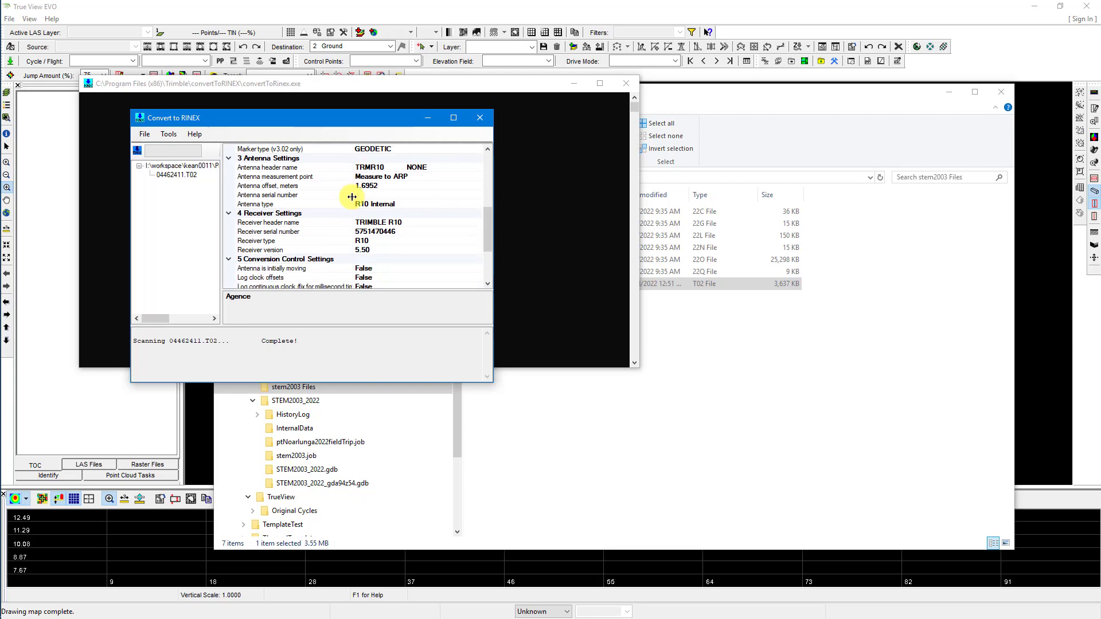
scroll(351, 197, down, 3)
scroll(352, 196, up, 6)
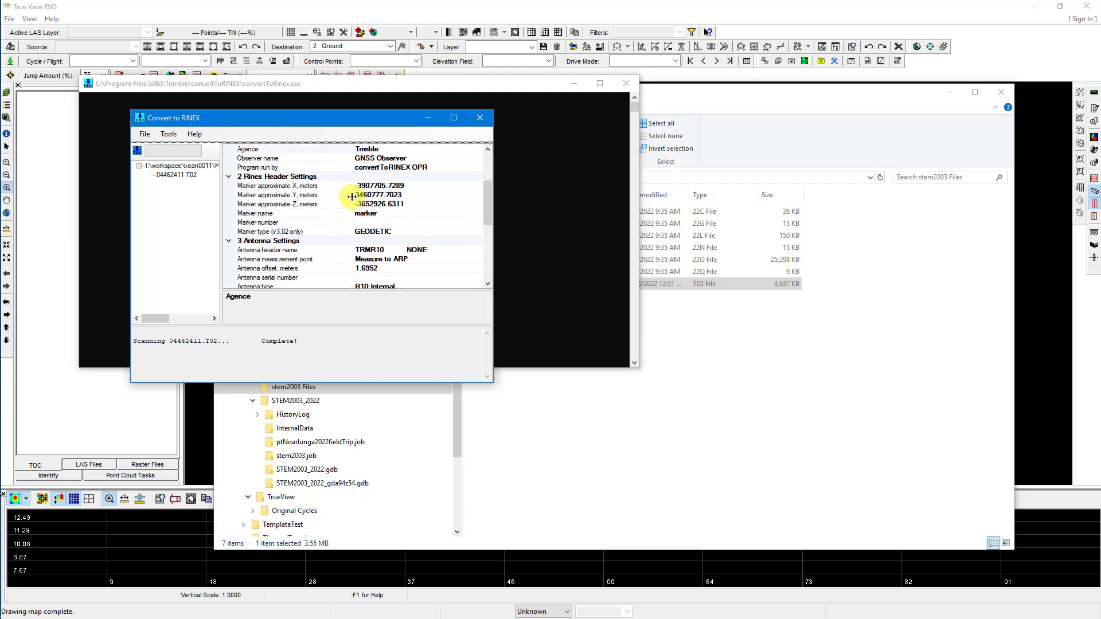
scroll(351, 197, up, 3)
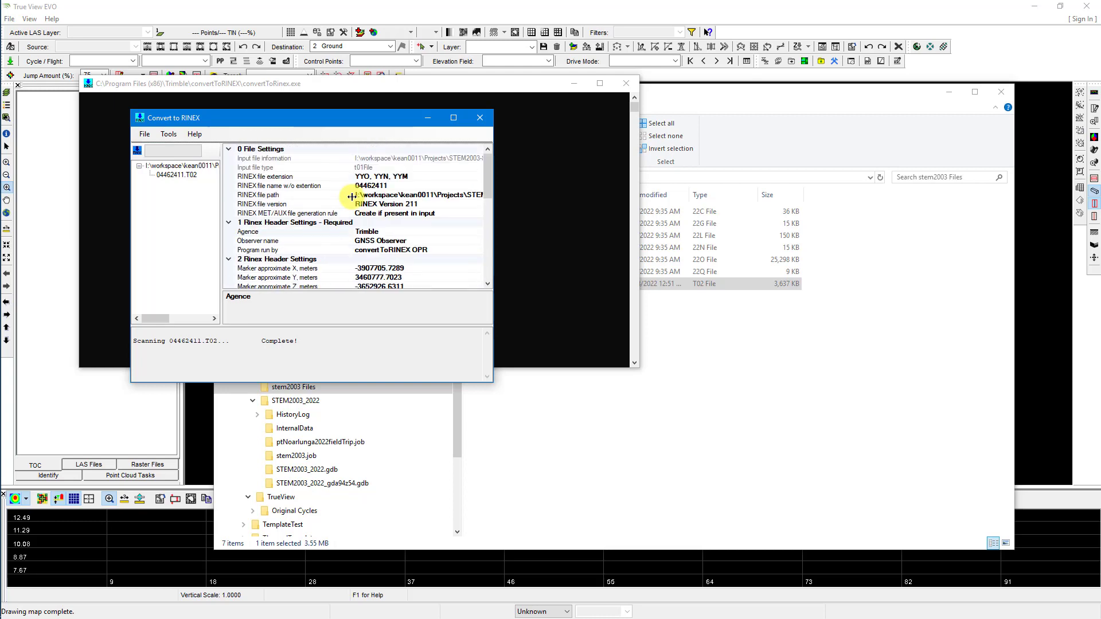
Review the header defaults, processing controls and default format in the converter's Options, and close them without changes
click(145, 140)
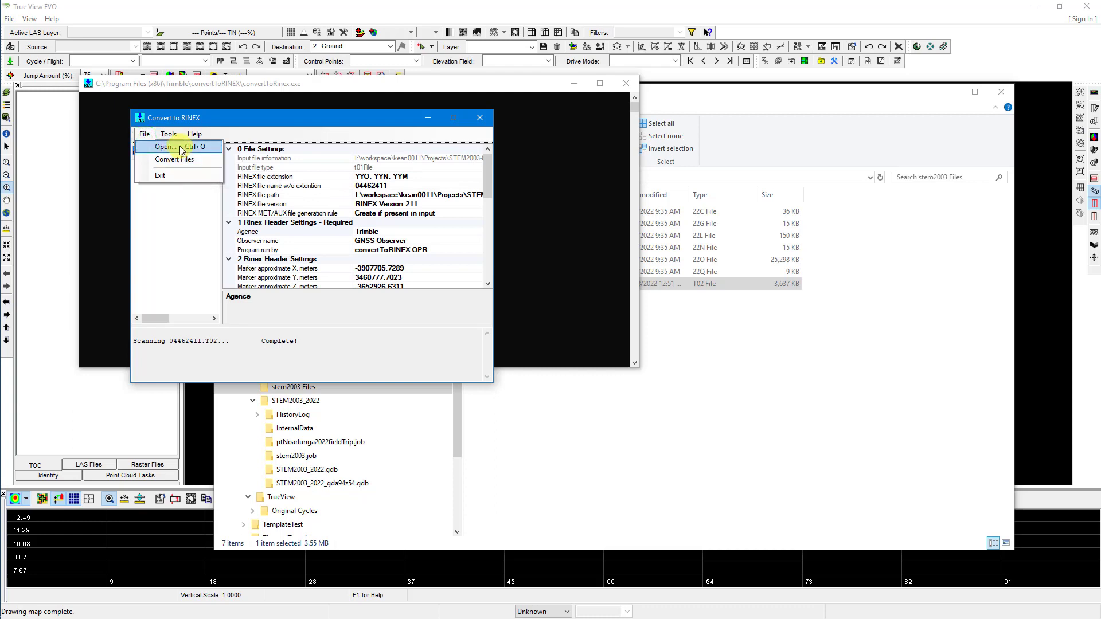
click(170, 136)
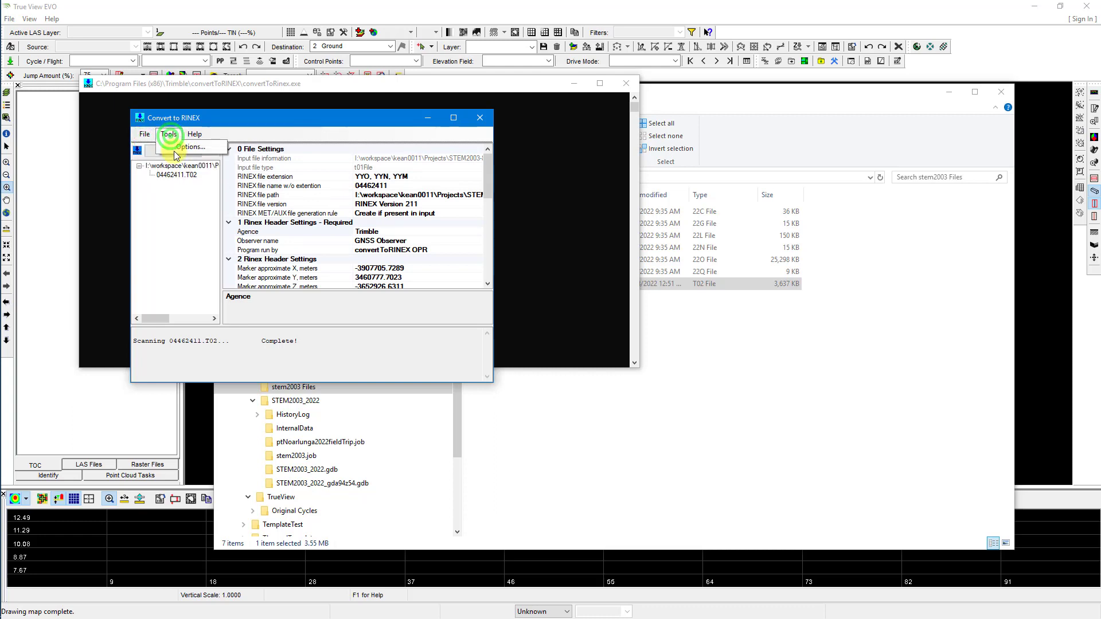
click(184, 148)
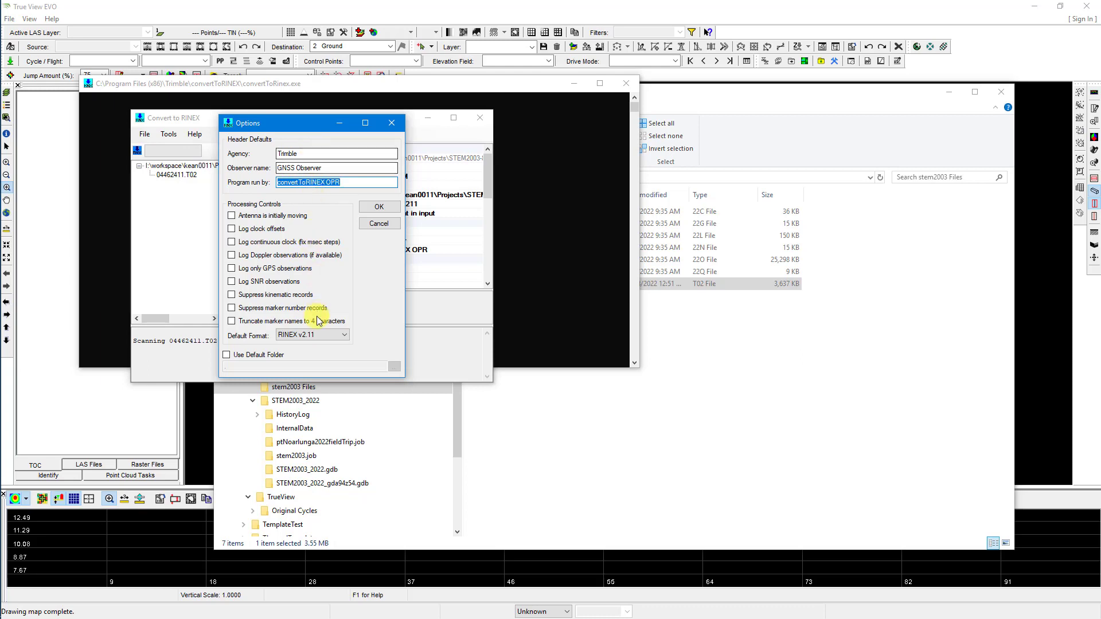
click(395, 119)
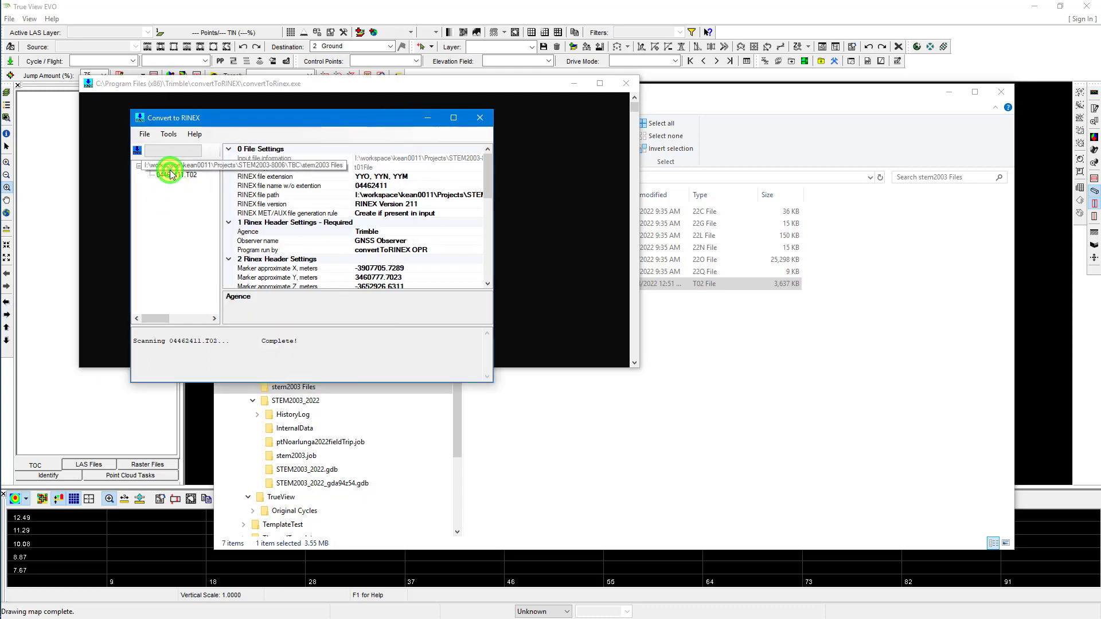
Convert the loaded 04462411.T02 file to RINEX and return to the stem2003 Files folder window
click(145, 134)
click(167, 158)
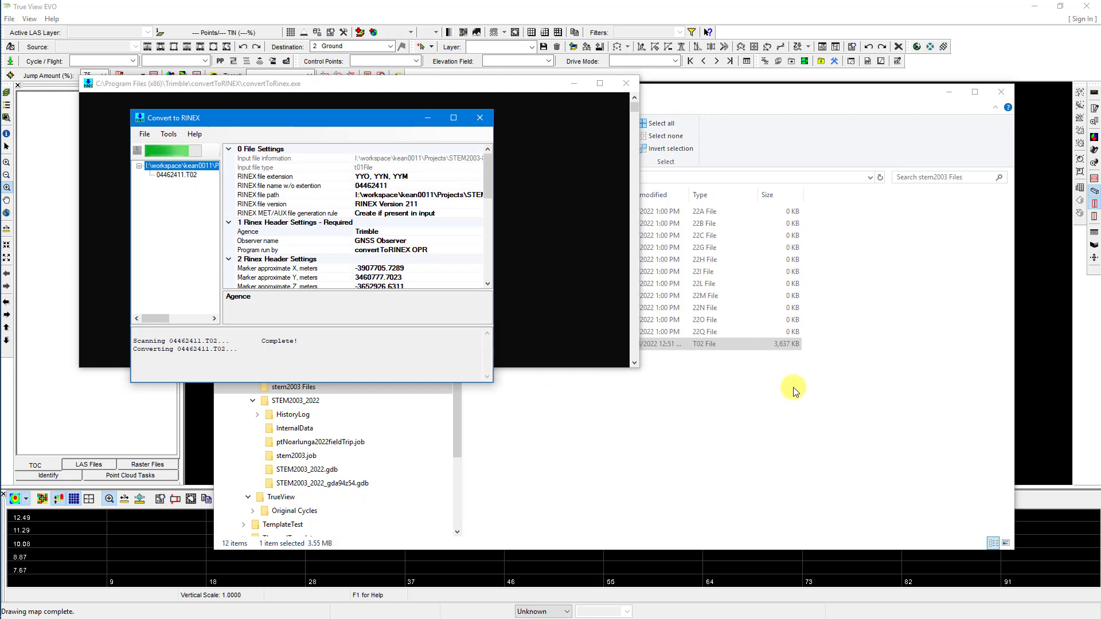
click(846, 298)
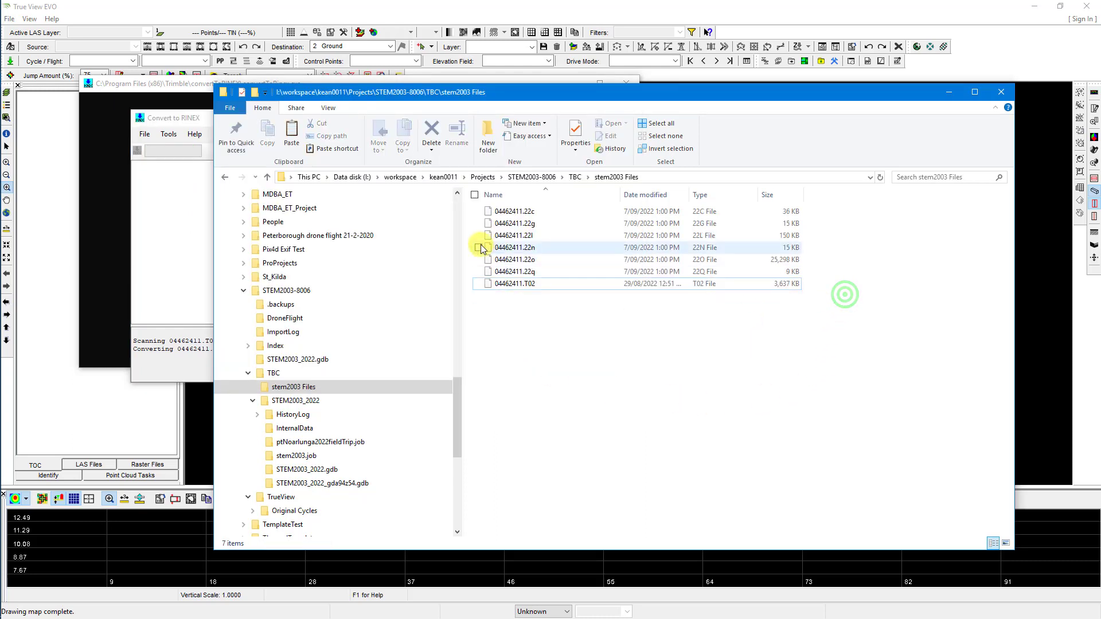
Select the converted observation file 04462411.22o and close Convert to RINEX
click(507, 259)
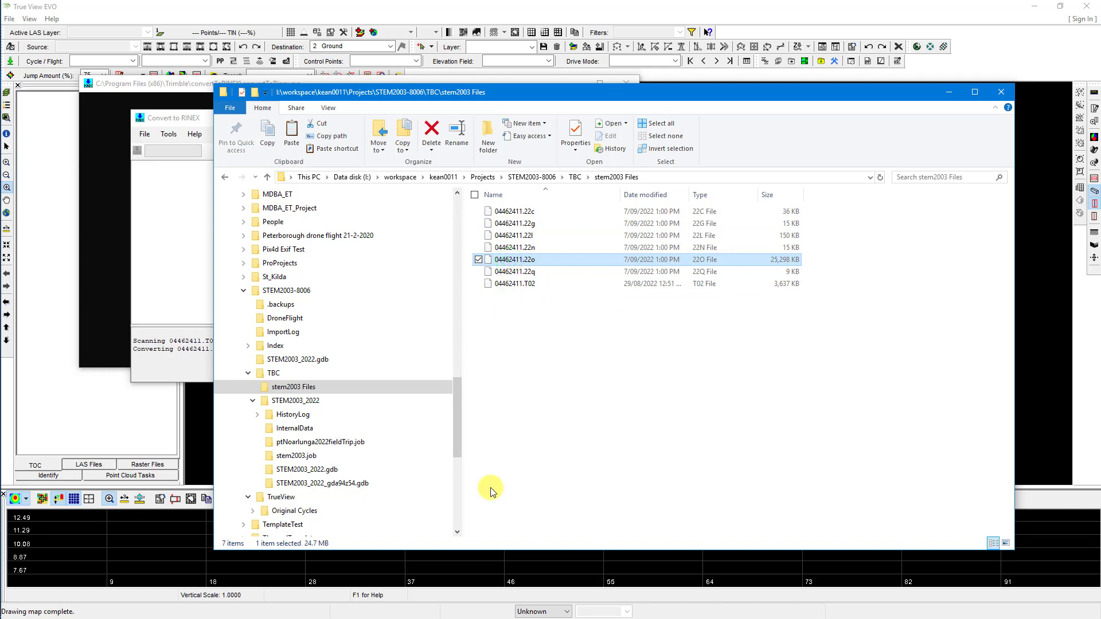
click(168, 372)
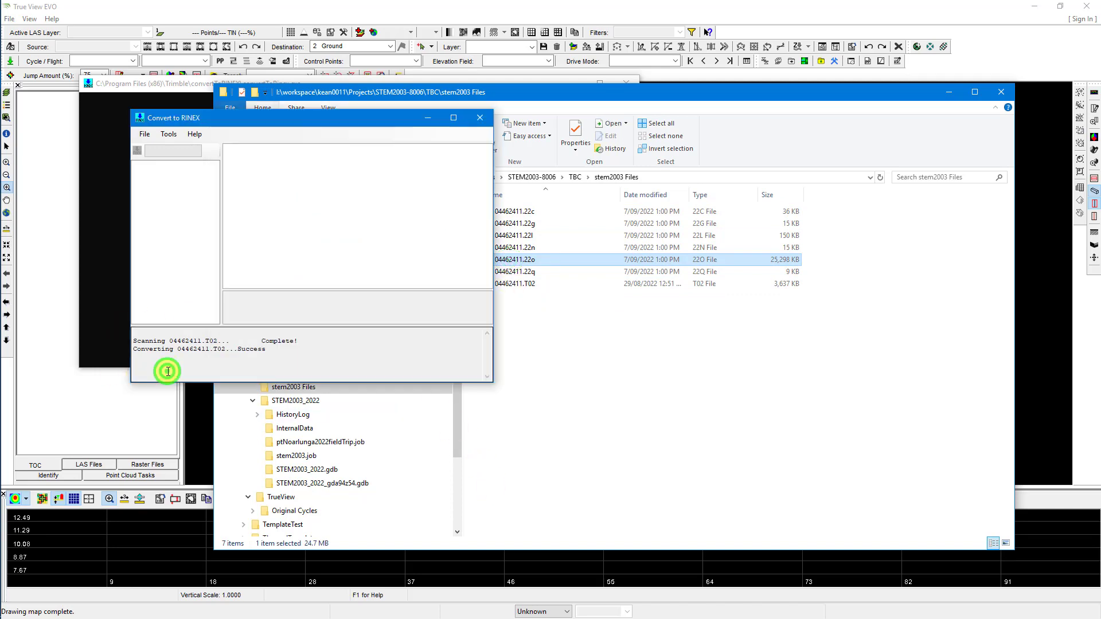
click(478, 118)
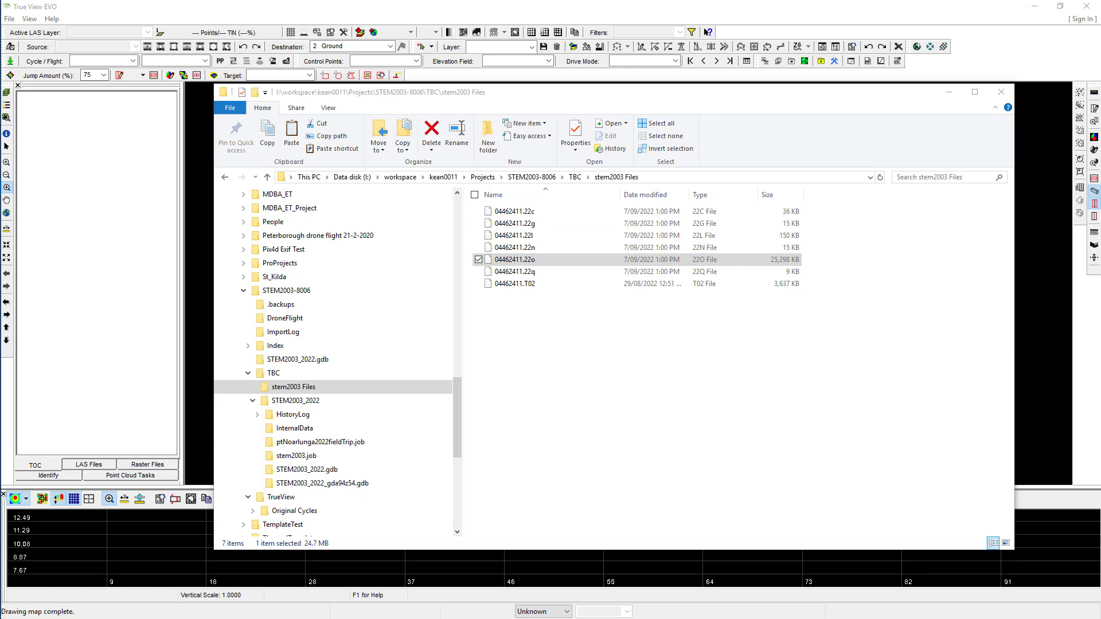
Switch to Chrome and open the AUSPOS - Online GPS Processing Service page from the auspos search results
drag(1100, 209, 617, 104)
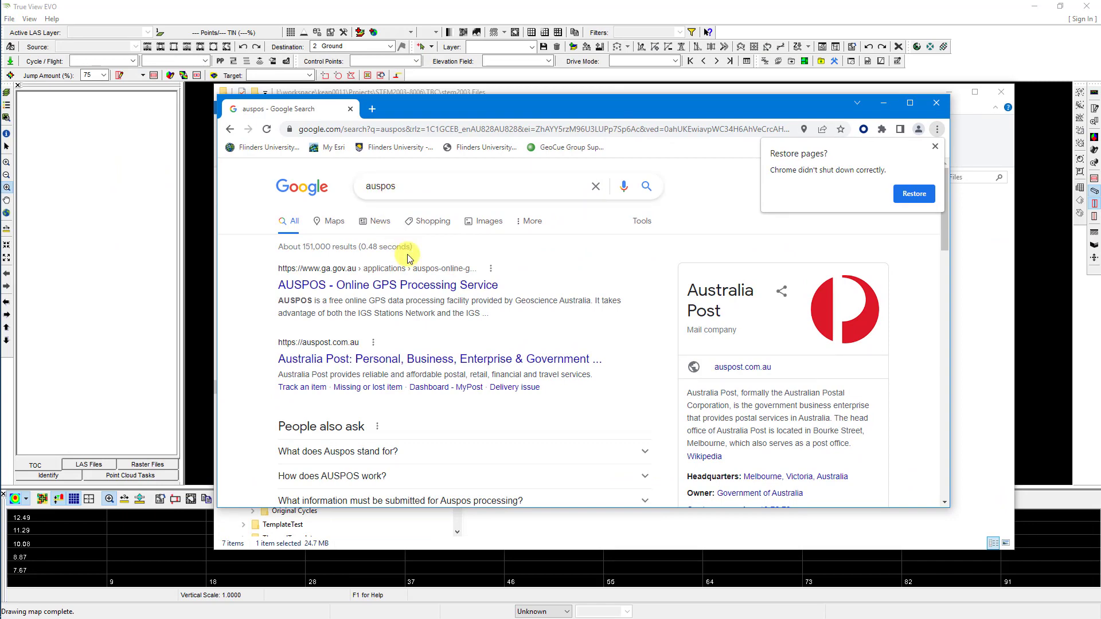
click(411, 285)
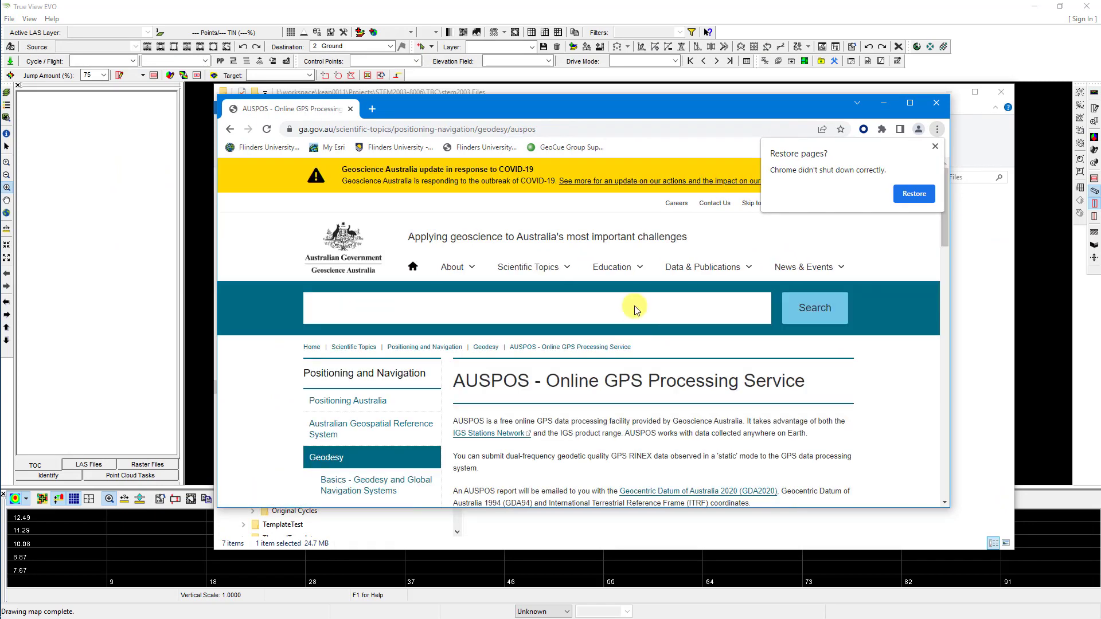
Read the AUSPOS checklist of requirements for submitting RINEX files and dismiss the Restore pages prompt
scroll(645, 326, down, 2)
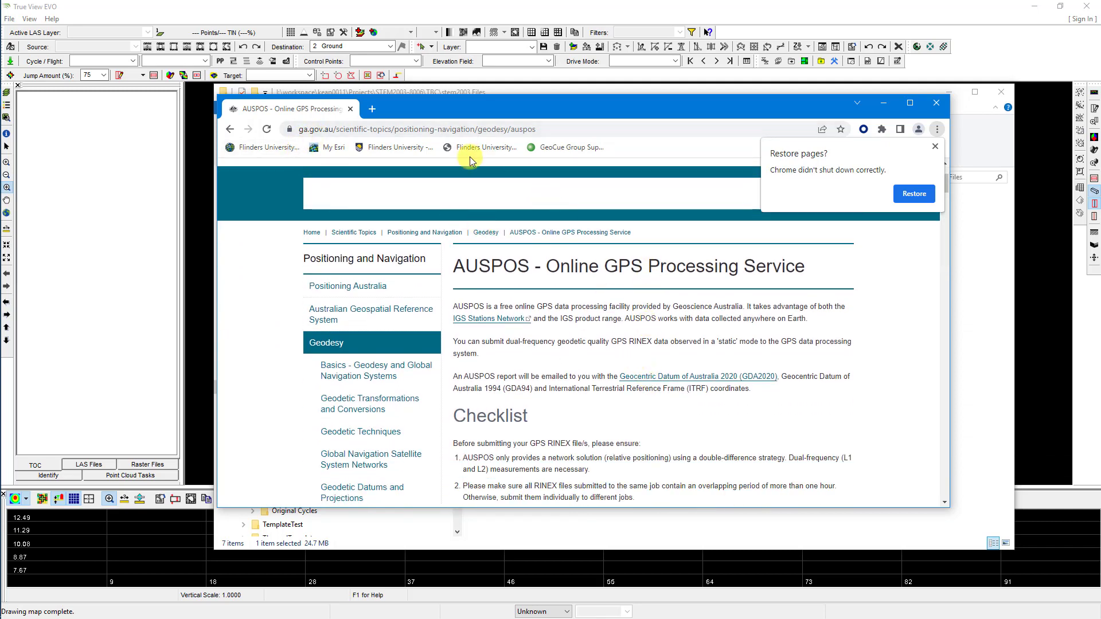
scroll(703, 324, down, 5)
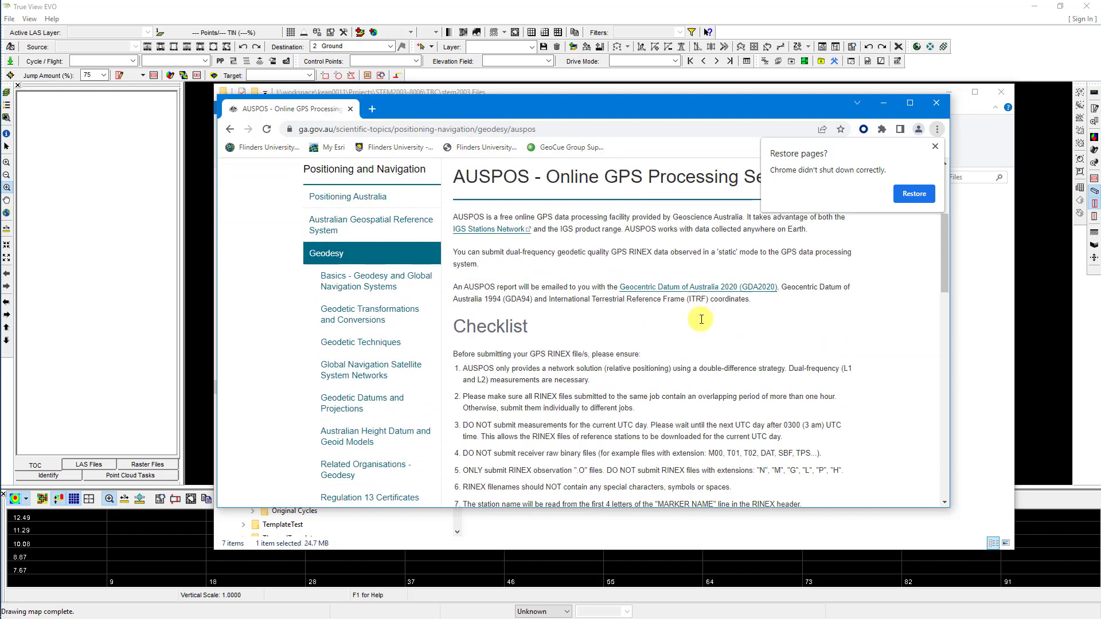
scroll(702, 324, up, 5)
scroll(701, 319, down, 5)
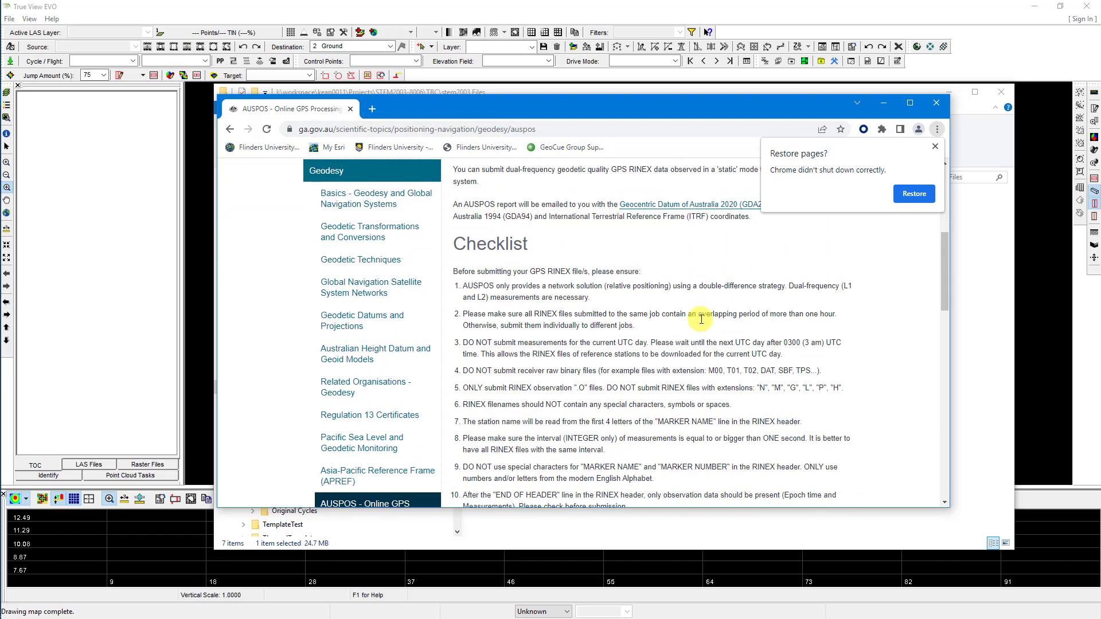
scroll(700, 324, down, 2)
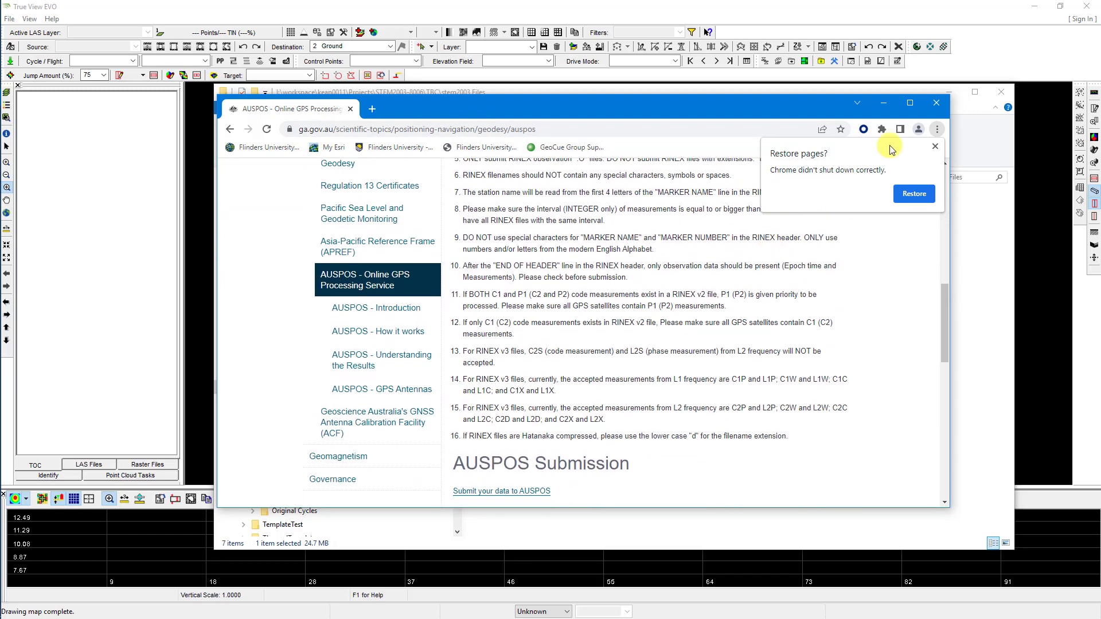
click(935, 146)
scroll(625, 320, down, 4)
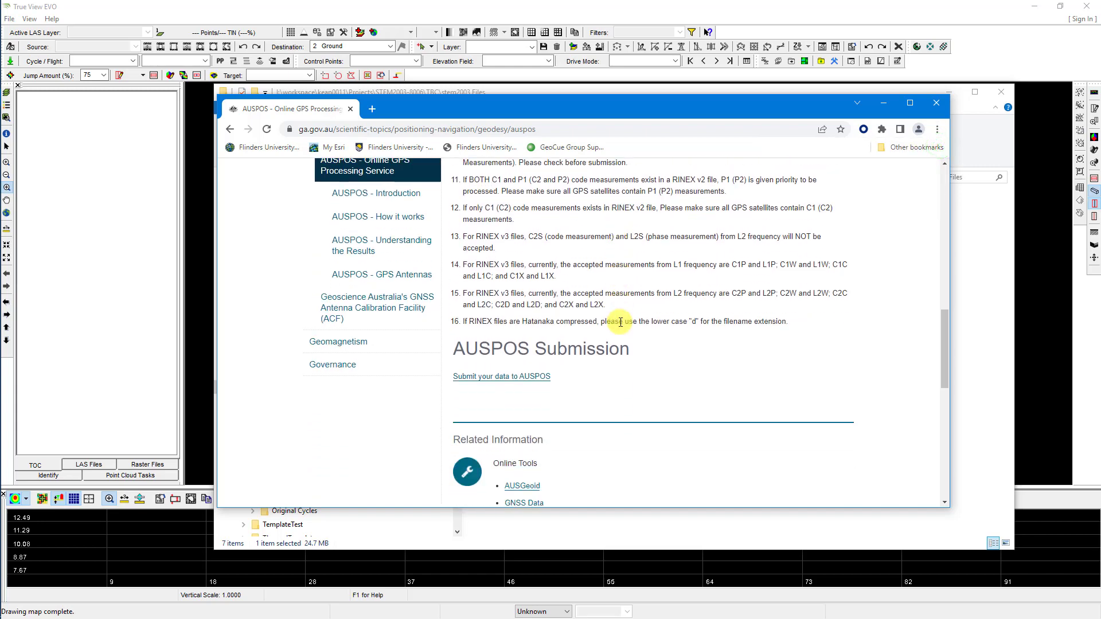
scroll(622, 424, up, 4)
scroll(627, 245, up, 4)
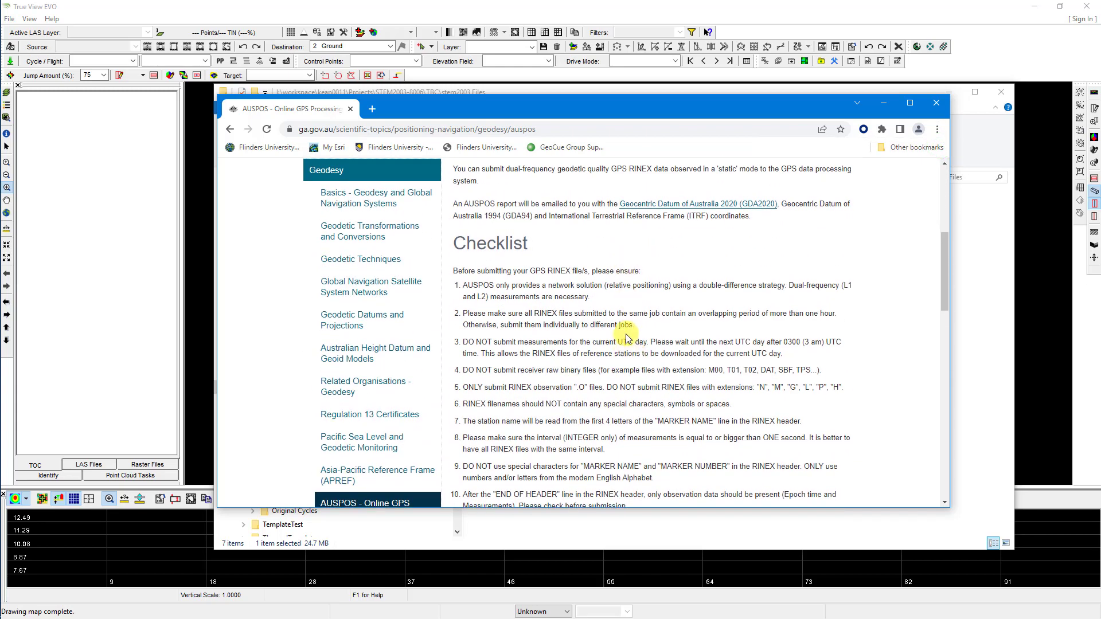
scroll(626, 352, down, 2)
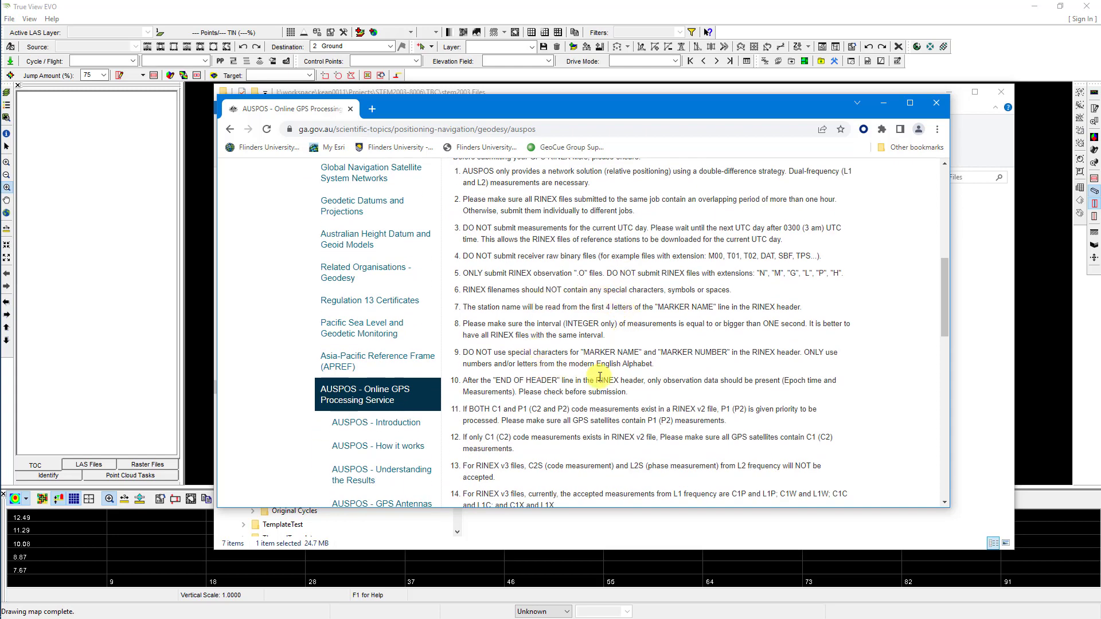
Open the AUSPOS data submission form and start choosing the RINEX file to load
scroll(600, 376, down, 3)
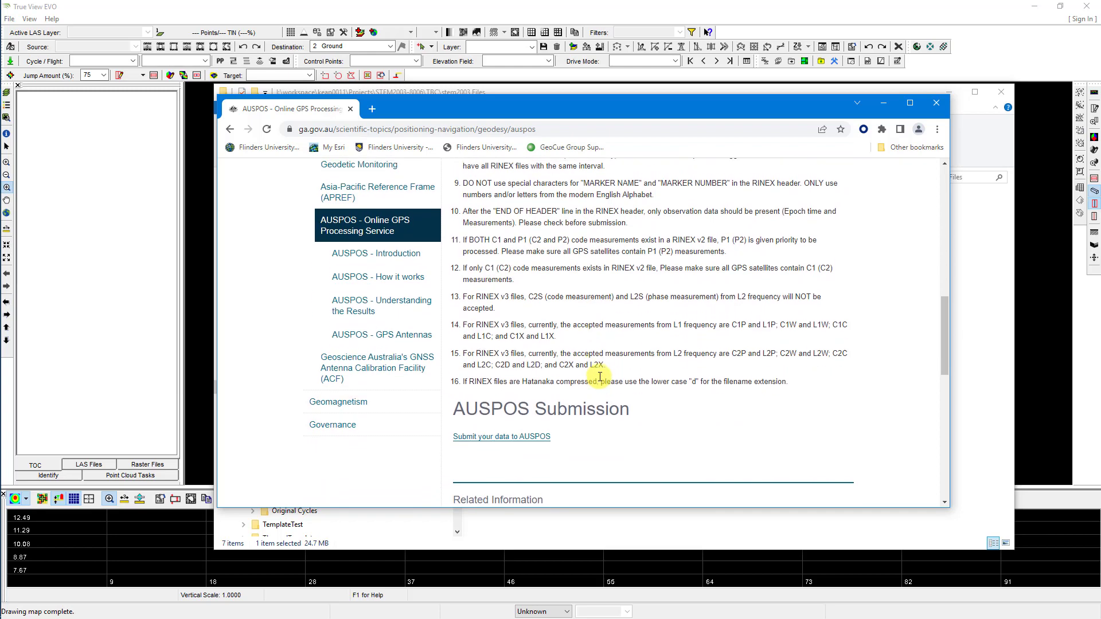
click(500, 433)
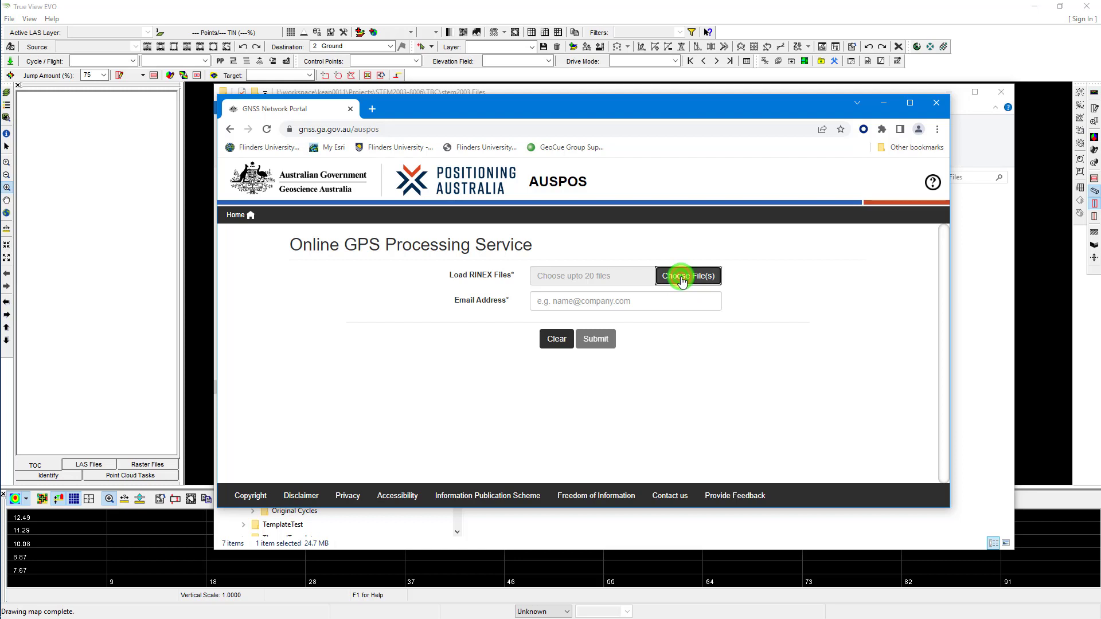
click(681, 280)
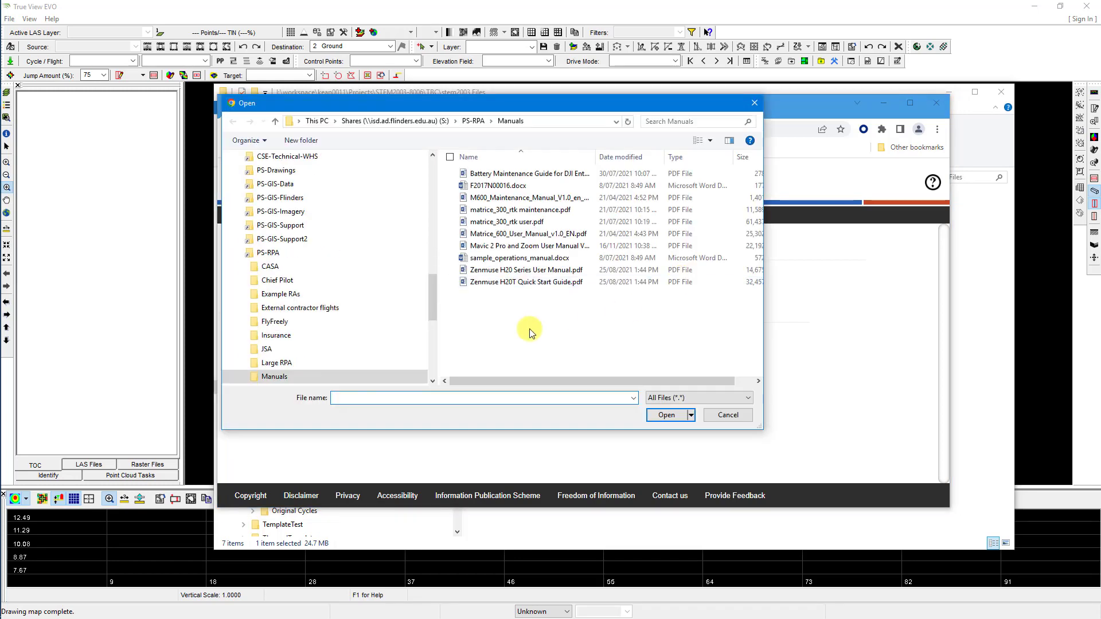
Browse to the Projects folder inside workspace\kean0011 on Data disk (I:) for the RINEX file
click(240, 253)
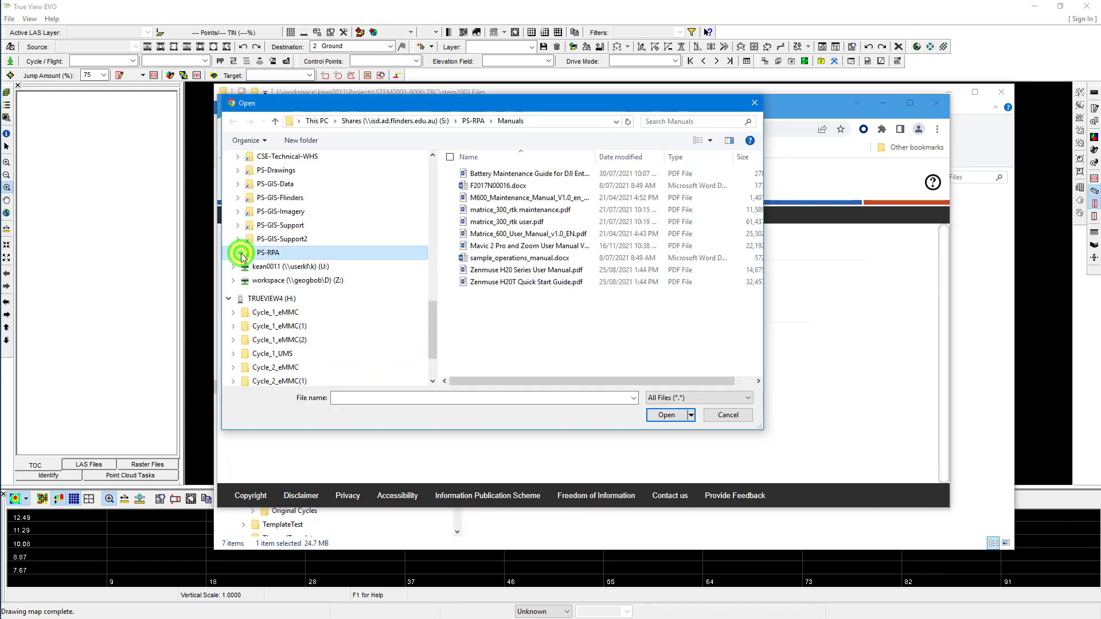
scroll(270, 252, up, 2)
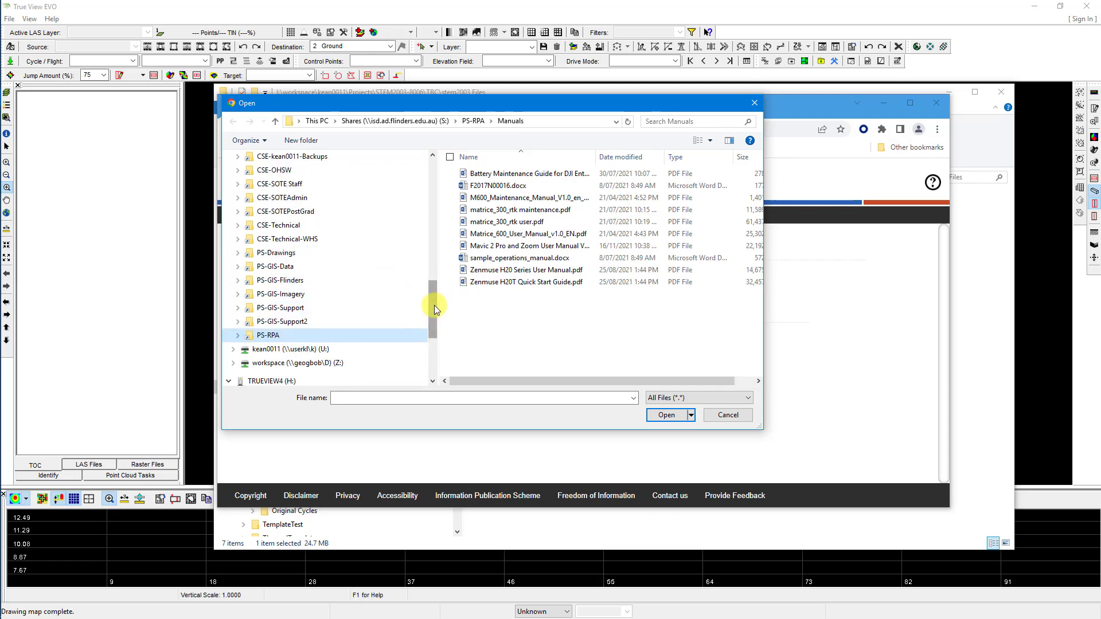
drag(435, 305, 433, 245)
click(336, 295)
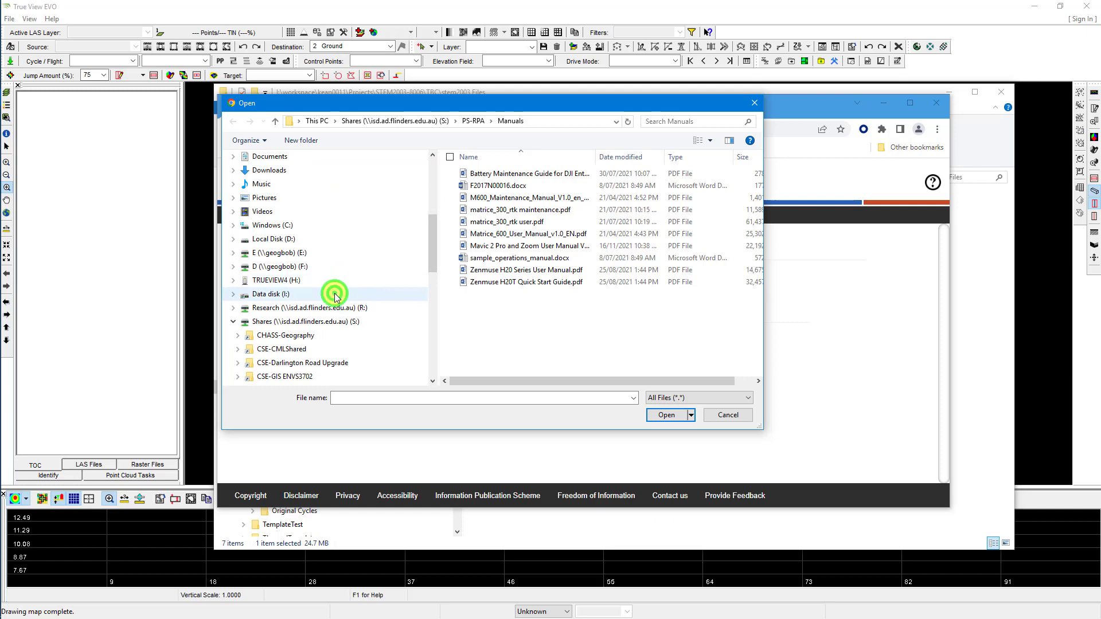
double_click(508, 262)
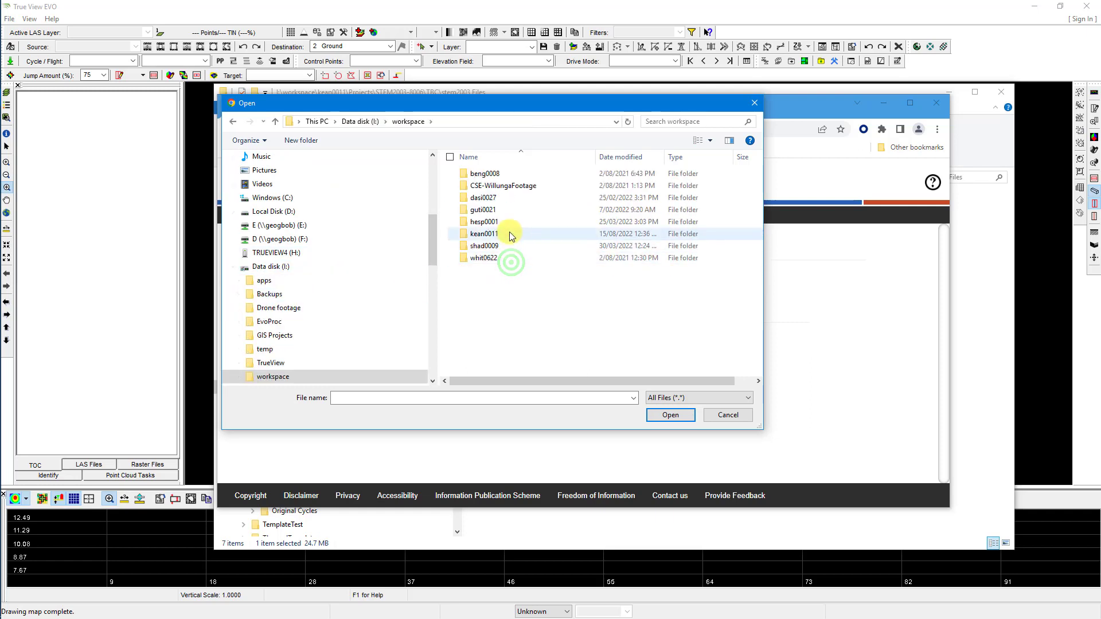
double_click(500, 233)
click(505, 189)
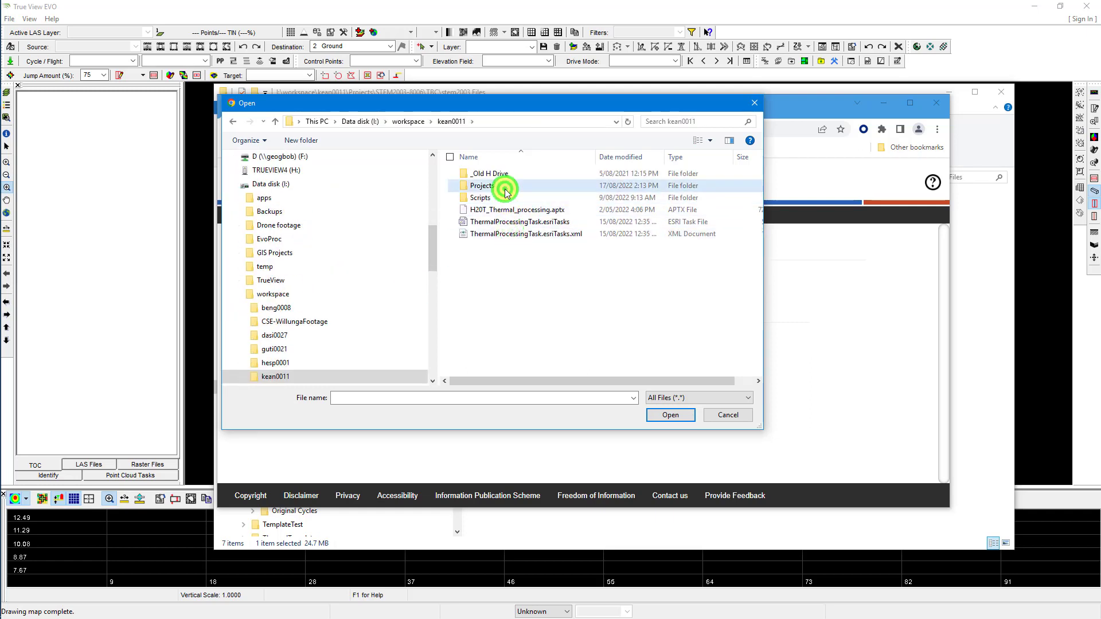
double_click(506, 190)
scroll(531, 332, down, 5)
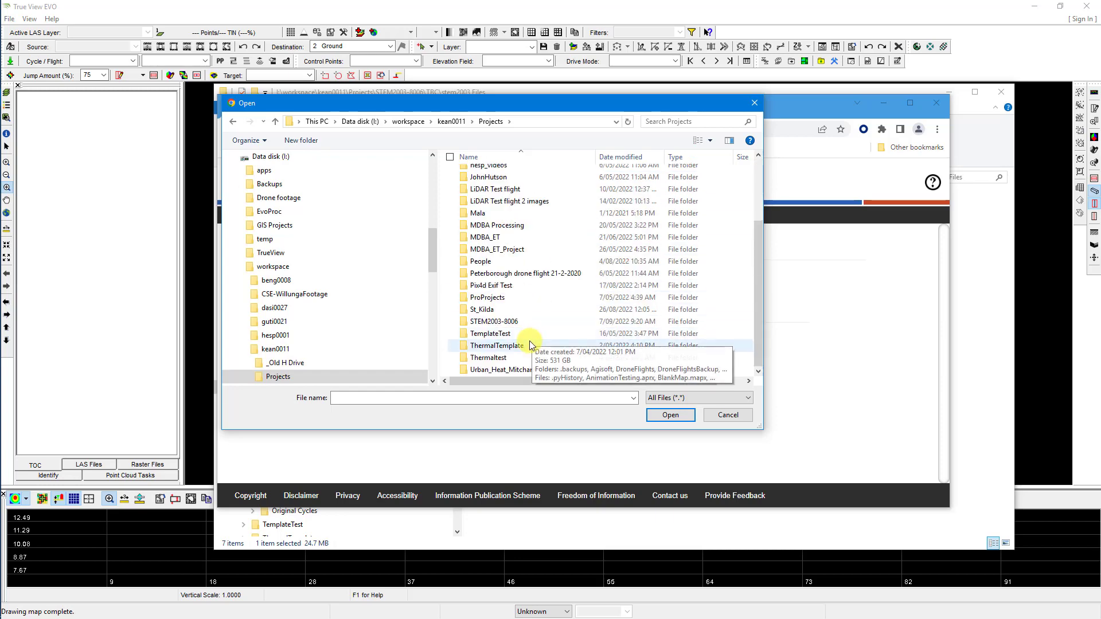
Load 04462411.22o from STEM2003-8006\TBC\stem2003 Files into the AUSPOS submission form
double_click(494, 321)
click(496, 235)
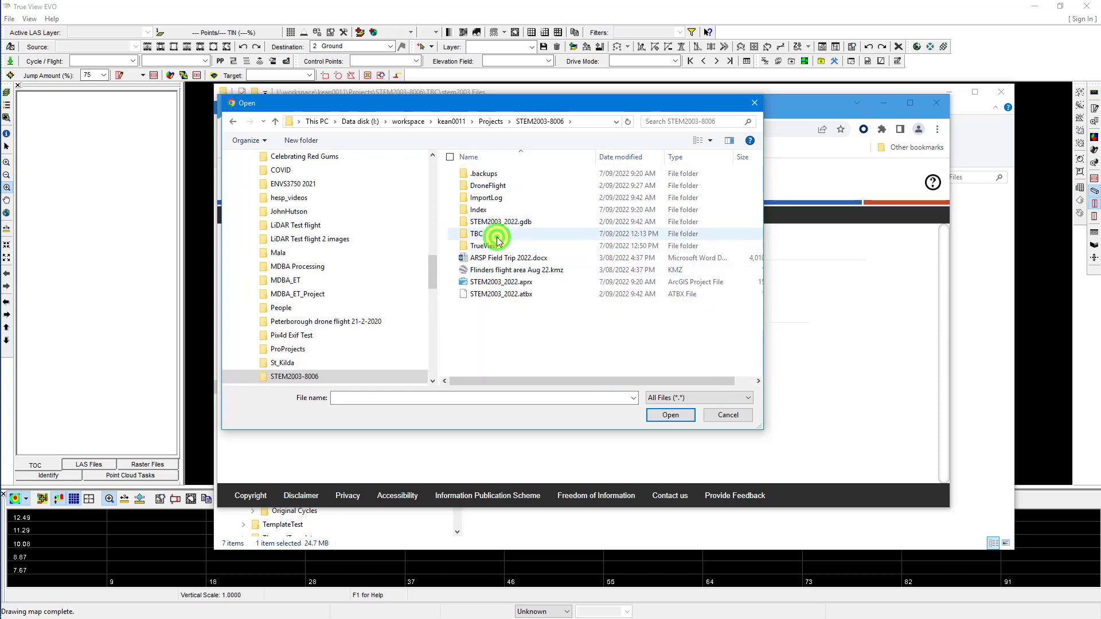
double_click(497, 235)
click(495, 173)
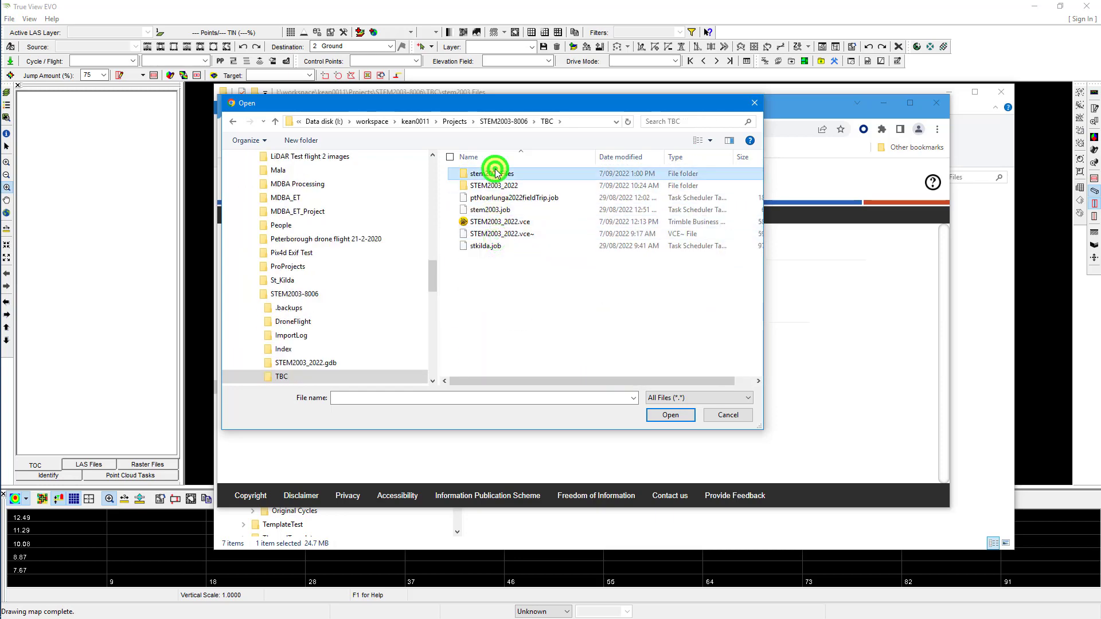
double_click(495, 173)
click(497, 224)
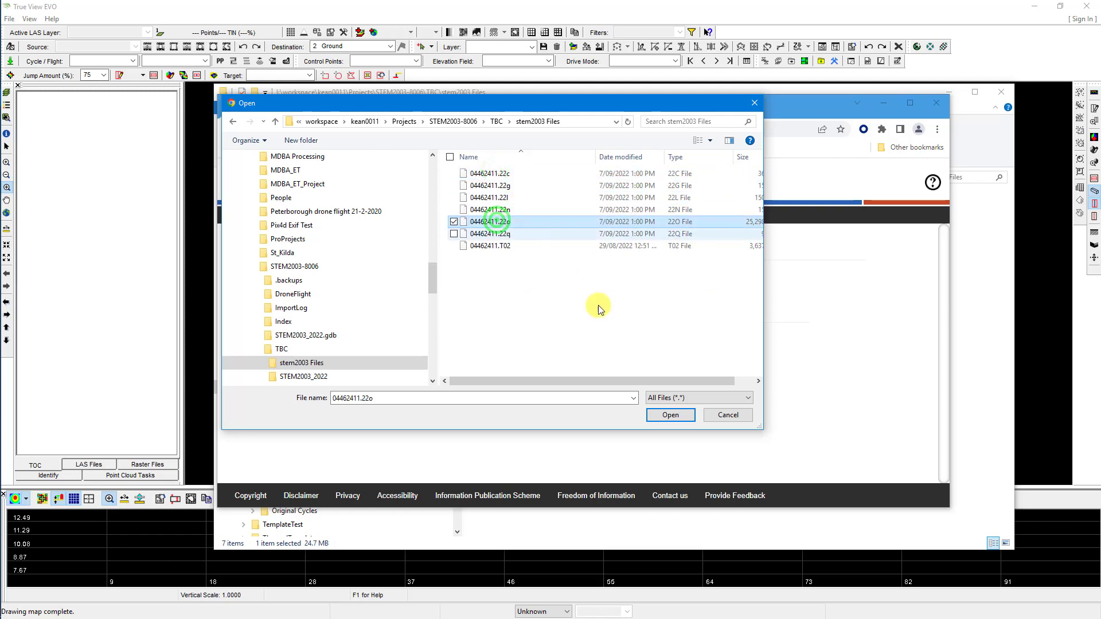
click(669, 415)
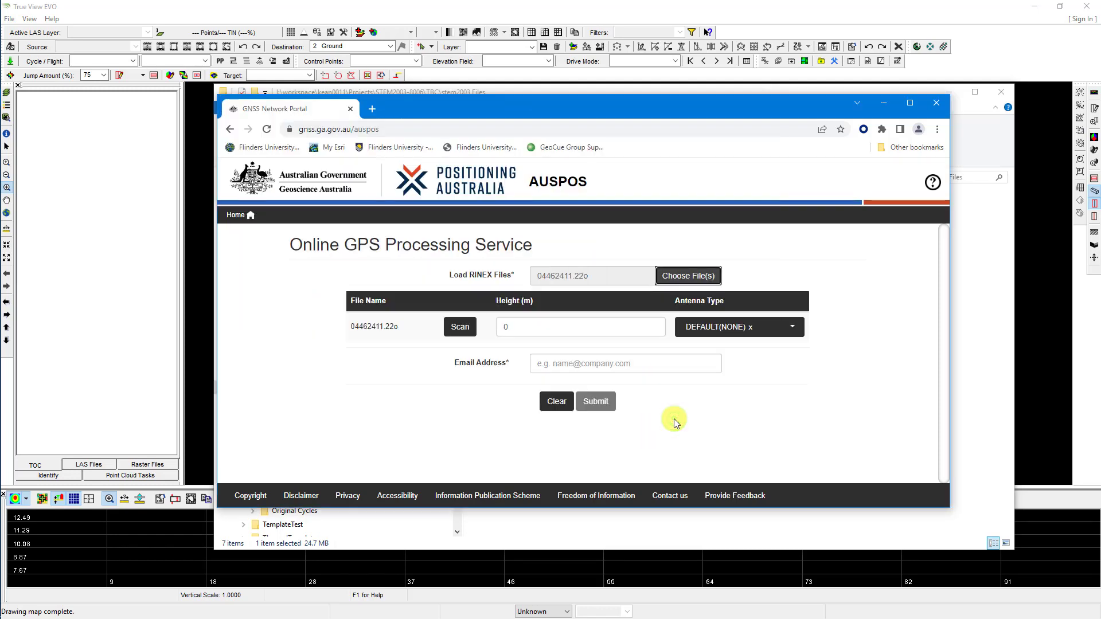
Scan 04462411.22o to fill in its antenna height and type, and make the email address field active
click(461, 333)
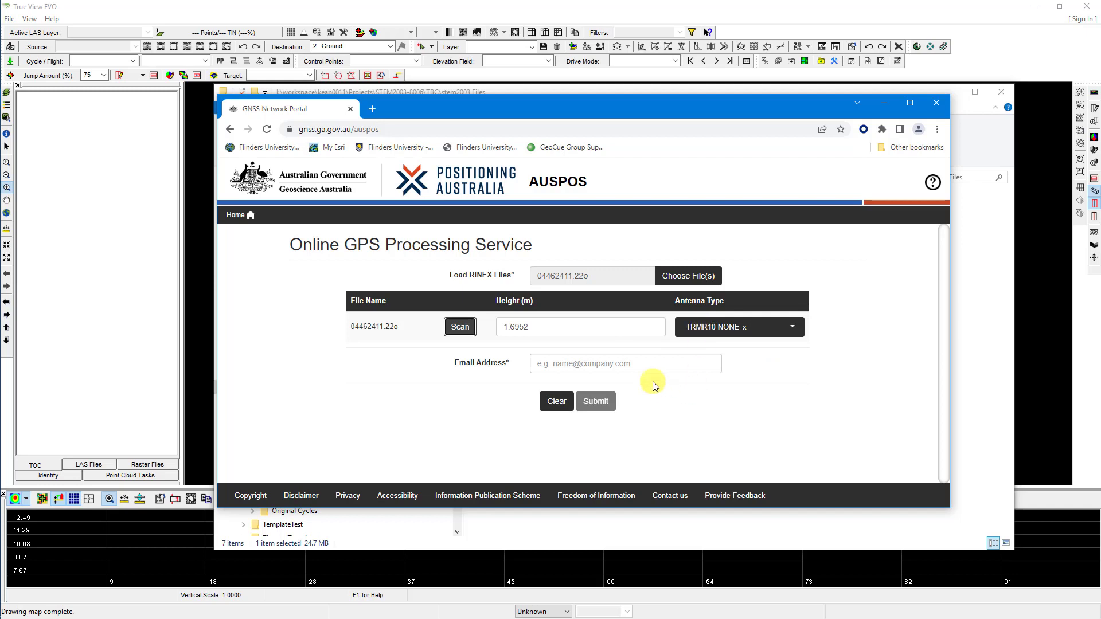
click(622, 364)
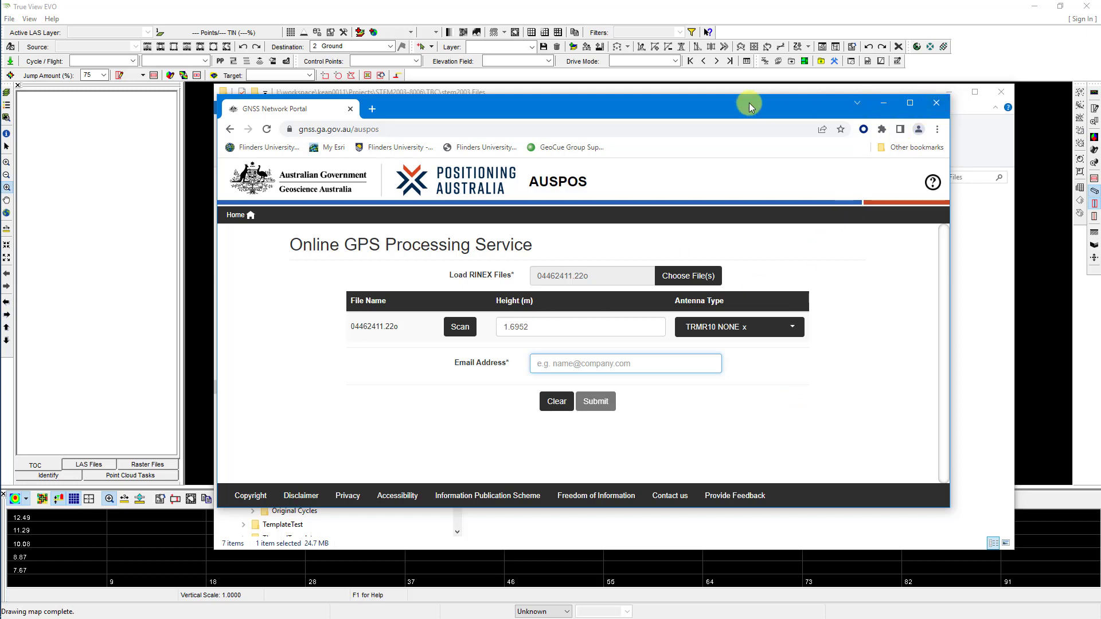
drag(748, 102, 815, 73)
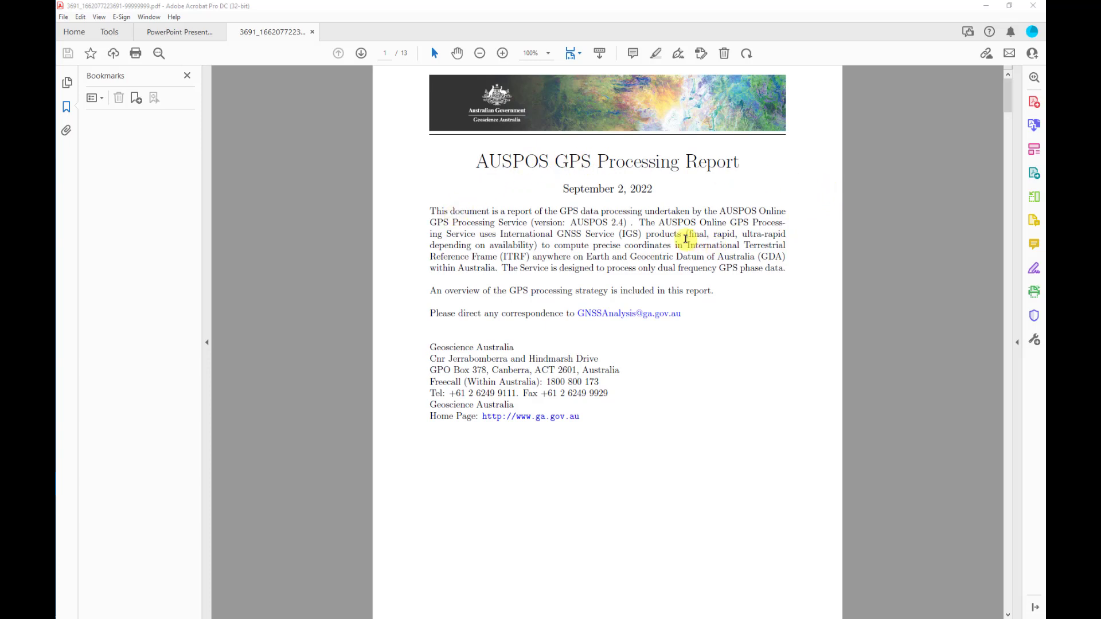
Switch to the AUSPOS GPS Processing Report PDF in Adobe Acrobat and examine its introduction, User Data and Processing Summary sections
scroll(691, 239, down, 3)
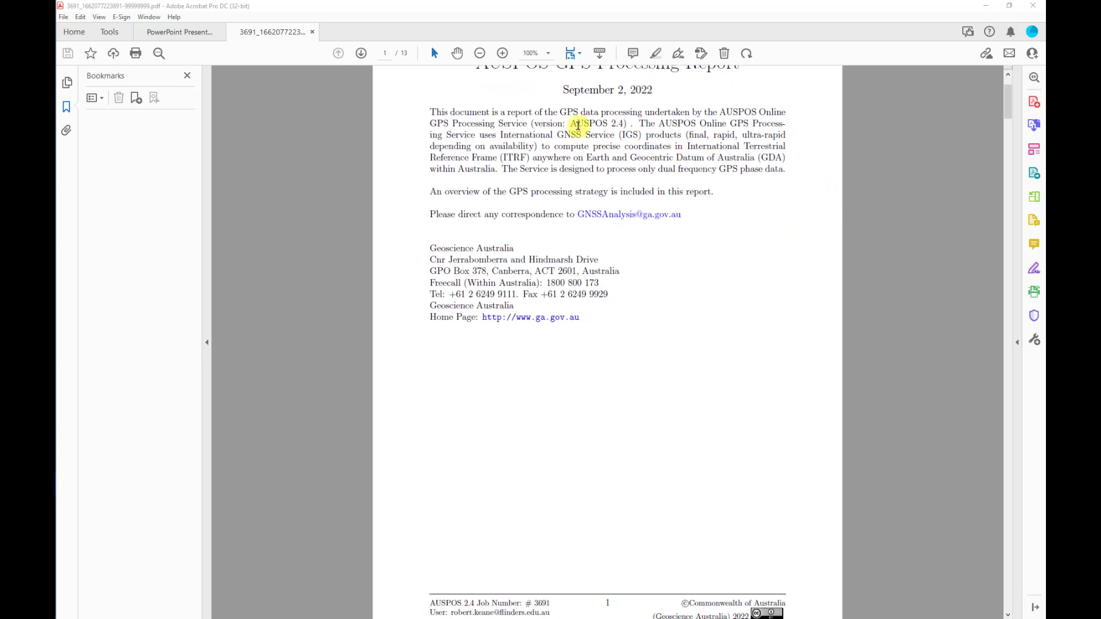
scroll(695, 261, down, 2)
scroll(697, 261, down, 2)
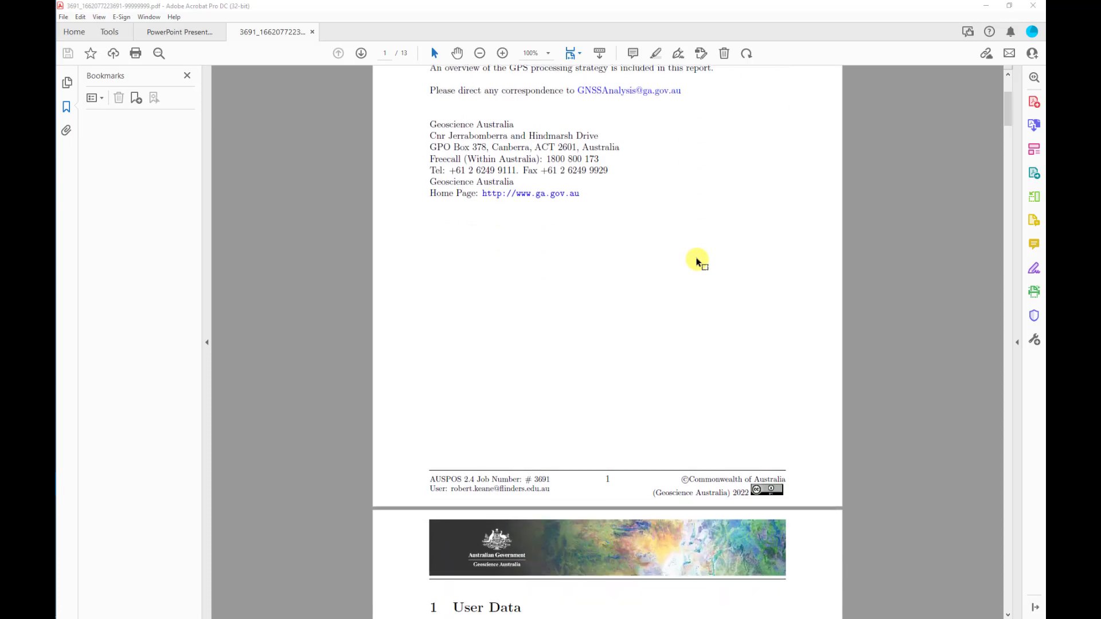
scroll(696, 261, up, 3)
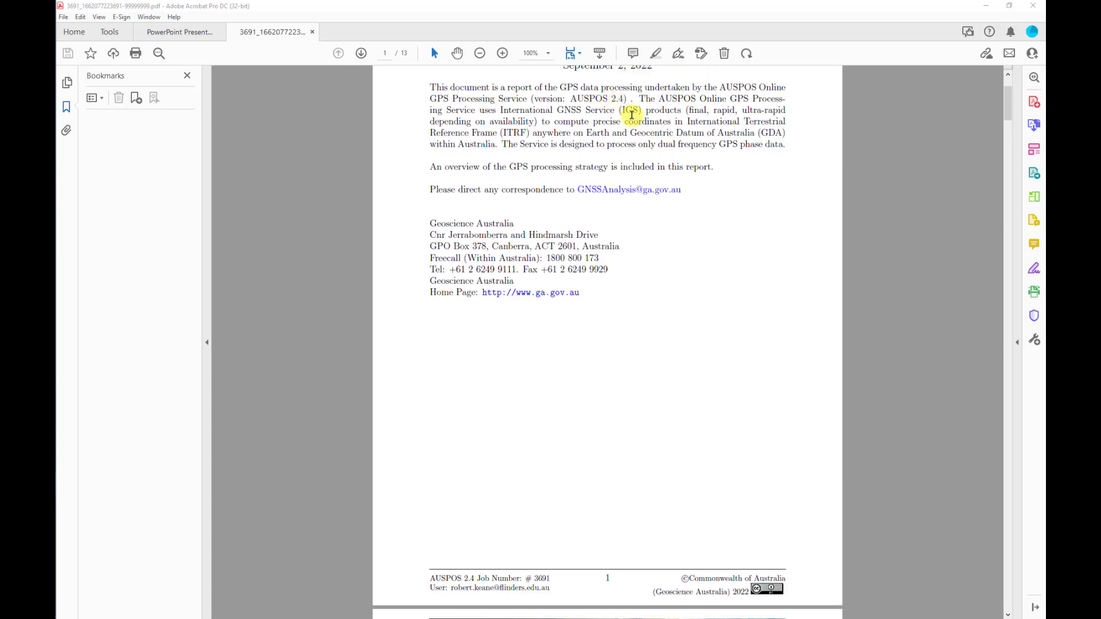
scroll(698, 323, down, 13)
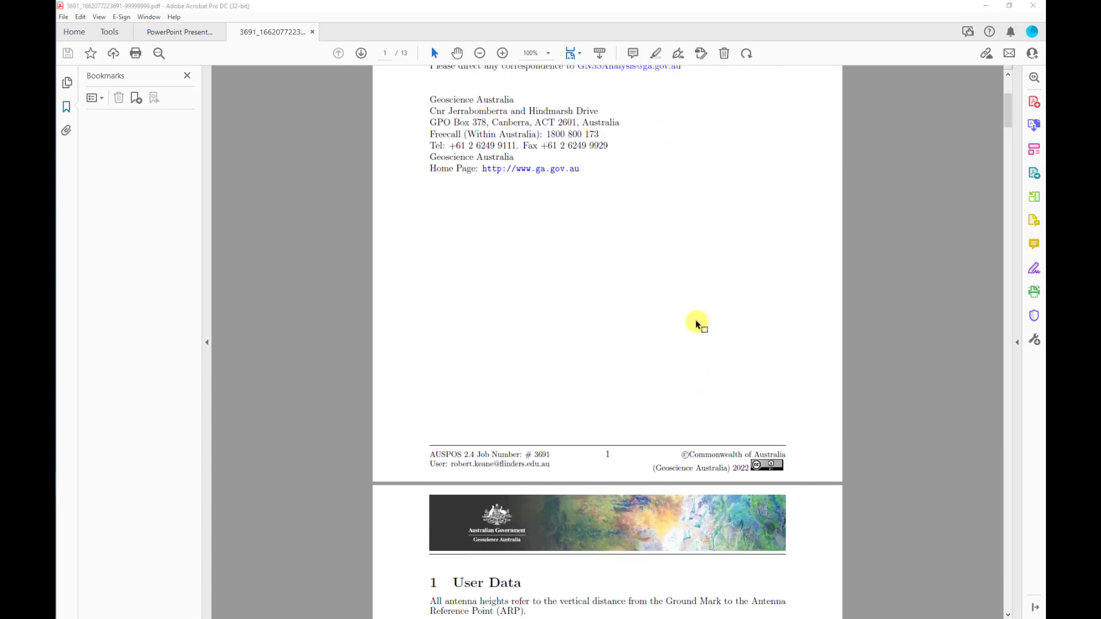
scroll(697, 321, down, 4)
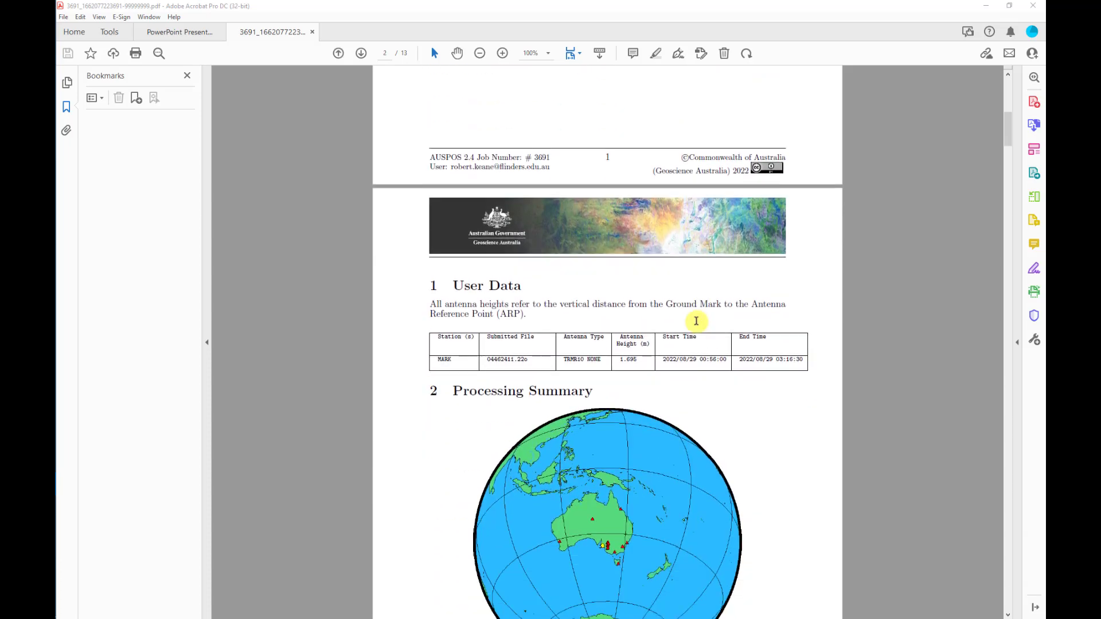
scroll(745, 397, down, 1)
scroll(756, 390, down, 10)
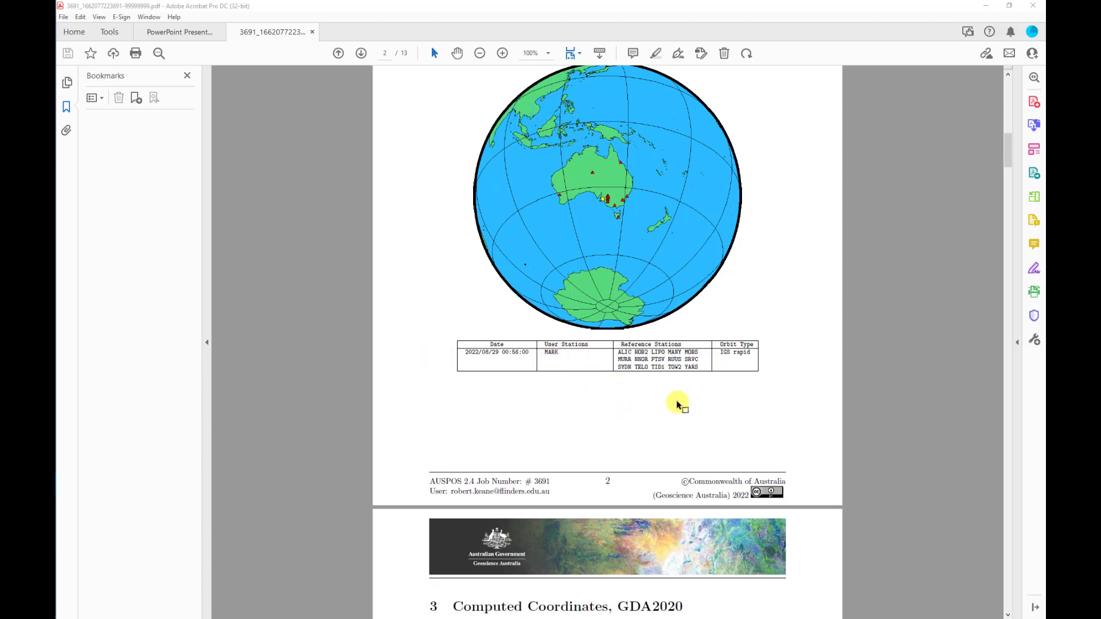
Examine the report's GDA2020 Cartesian coordinates and the geodetic coordinates of the MARK station
scroll(674, 402, down, 3)
scroll(675, 401, down, 5)
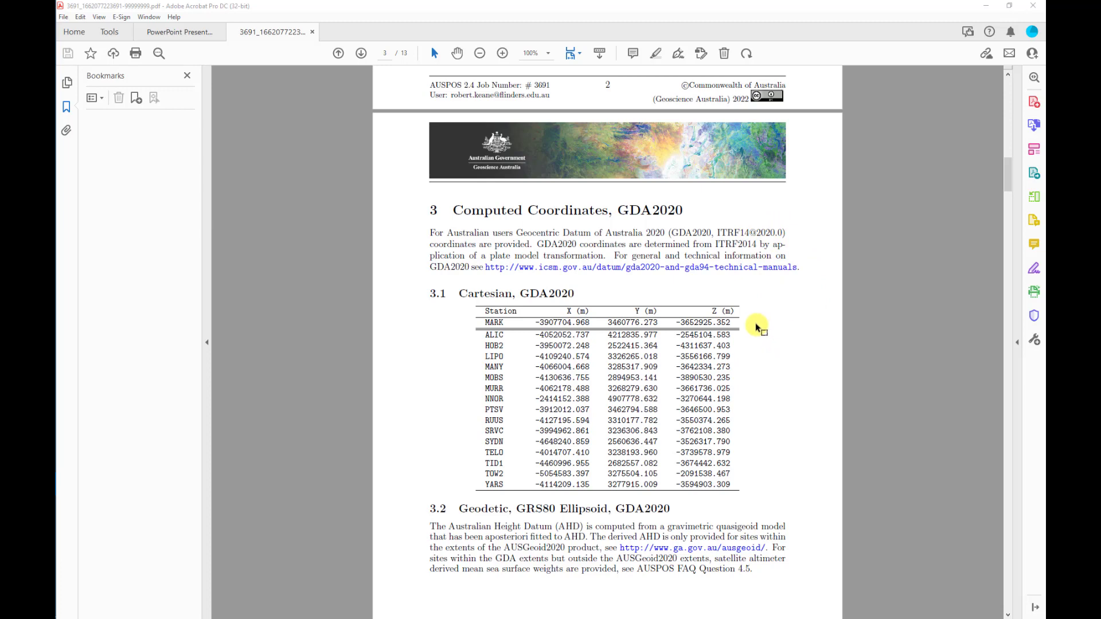
scroll(755, 328, down, 3)
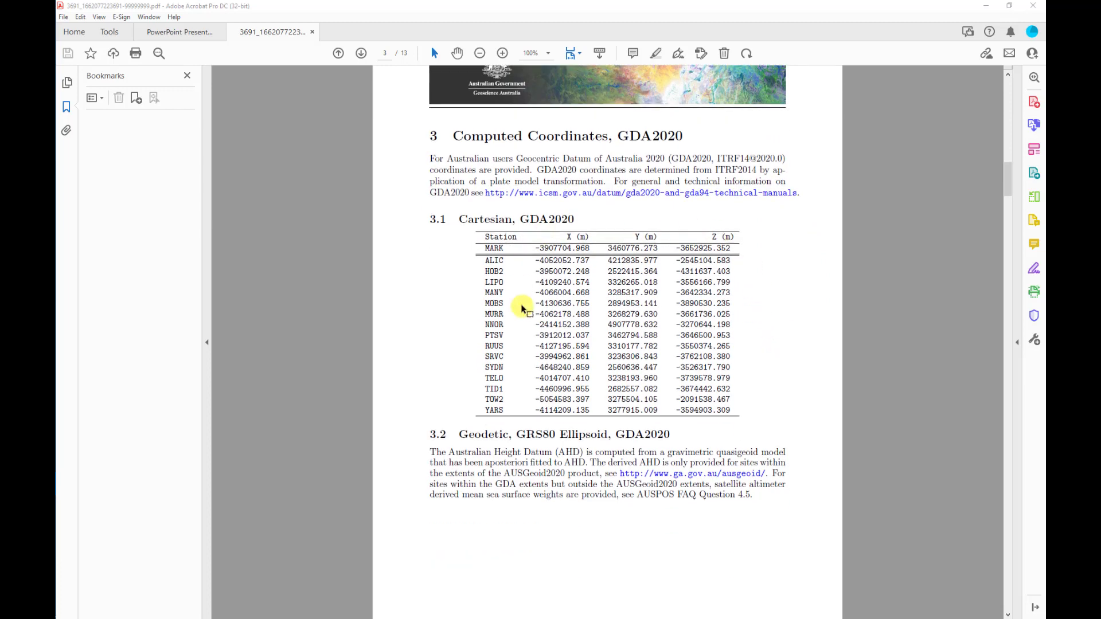
scroll(775, 323, down, 2)
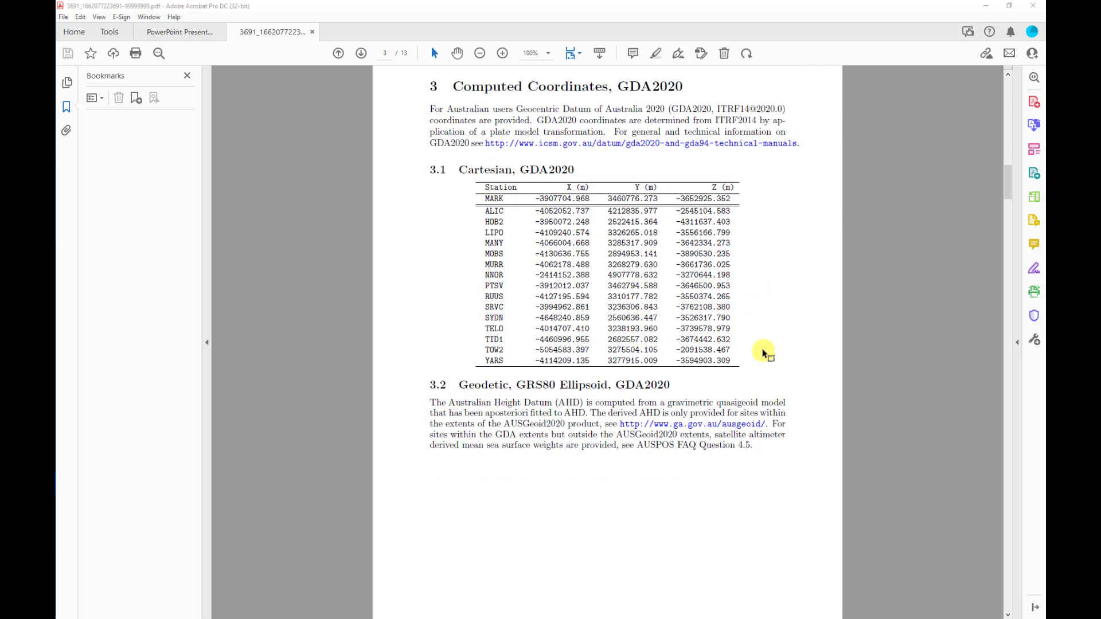
scroll(766, 350, down, 6)
scroll(747, 348, down, 2)
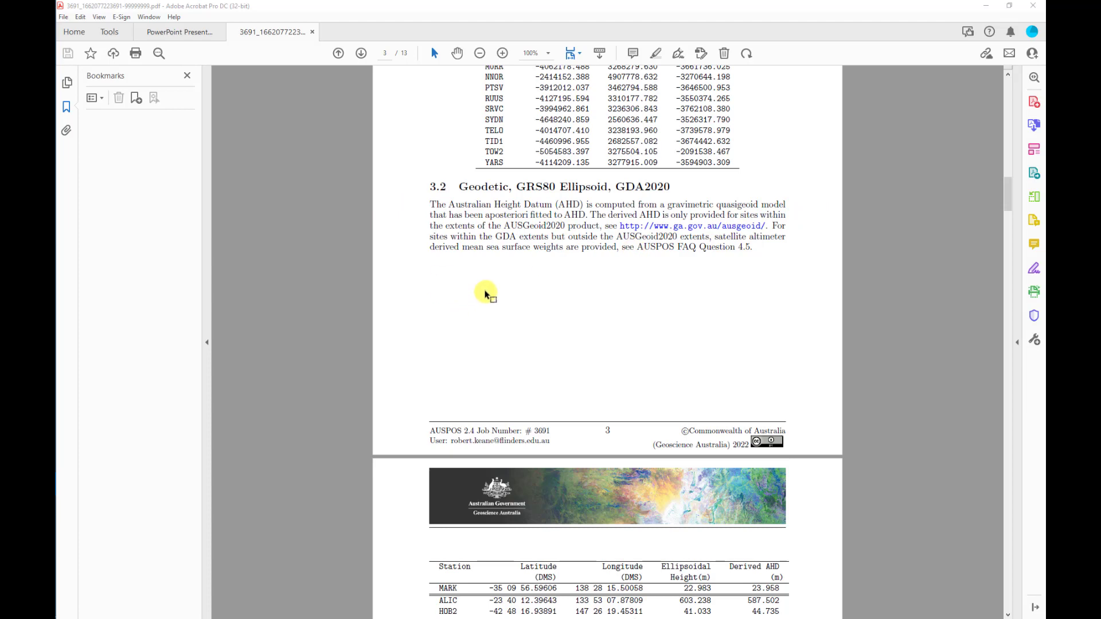
Examine the report's GDA2020 geodetic and MGA grid coordinate tables, the positional uncertainty table and the GDA94 introduction
scroll(582, 270, down, 2)
scroll(582, 269, down, 8)
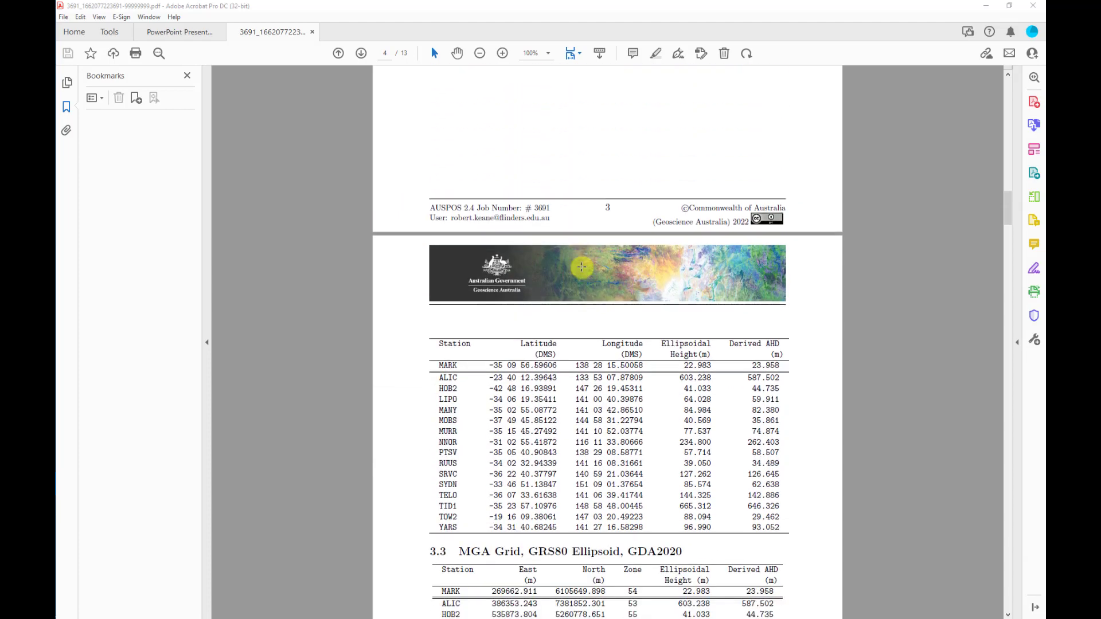
scroll(582, 267, down, 8)
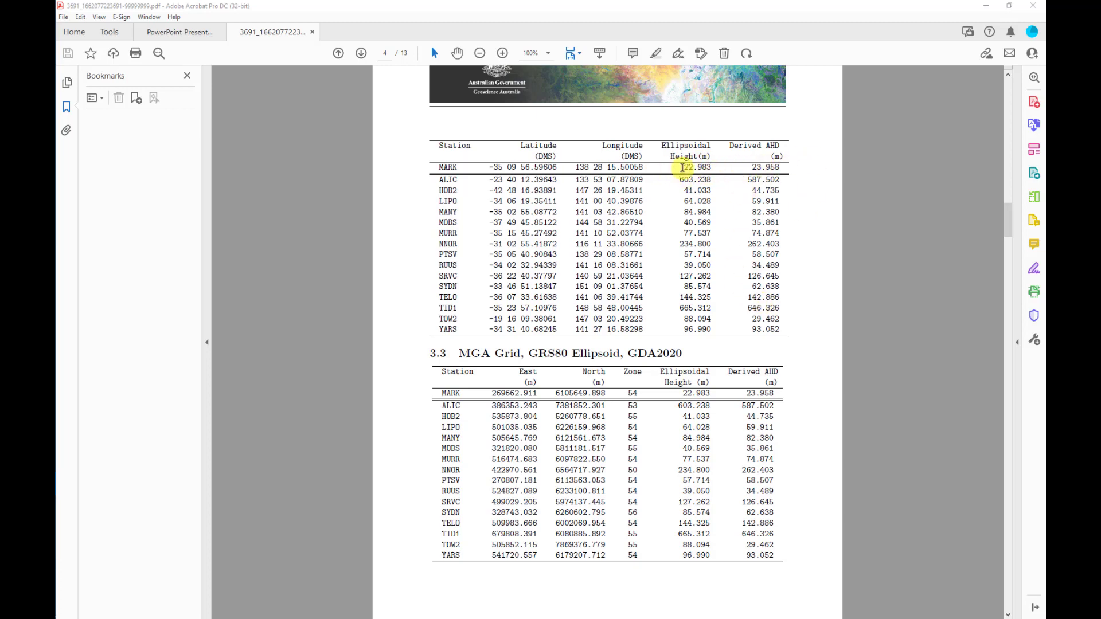
scroll(734, 298, down, 3)
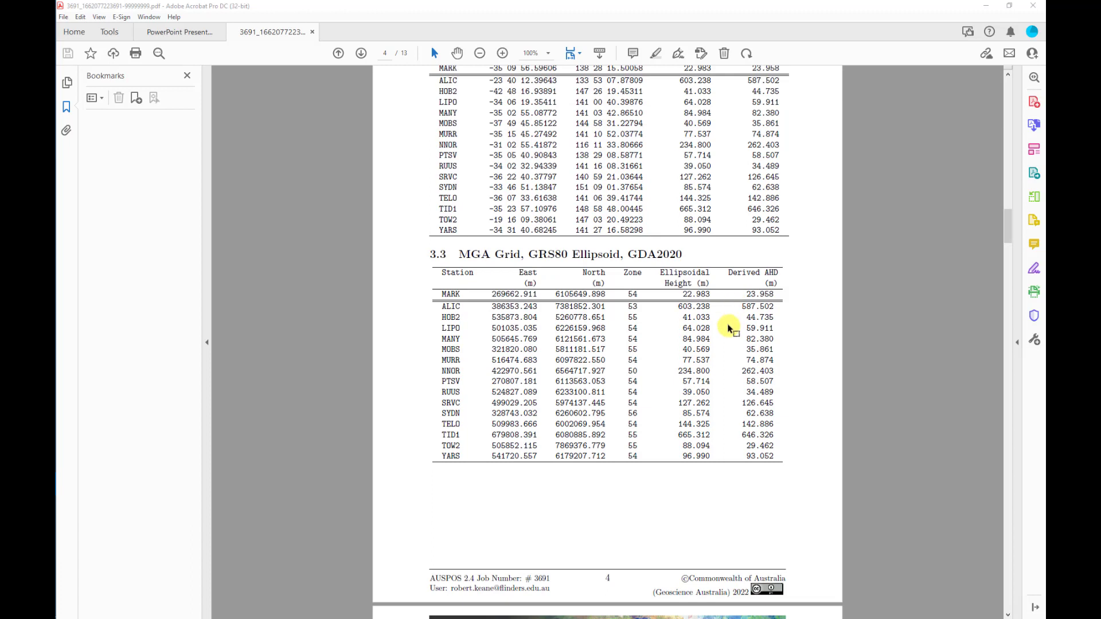
scroll(728, 328, down, 1)
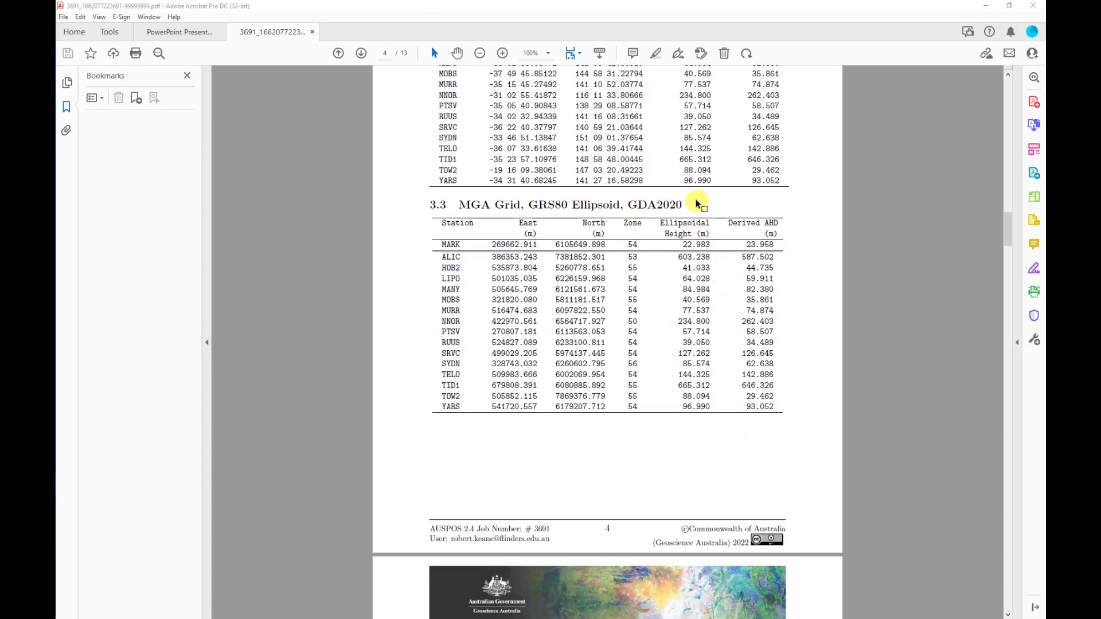
scroll(700, 360, down, 1)
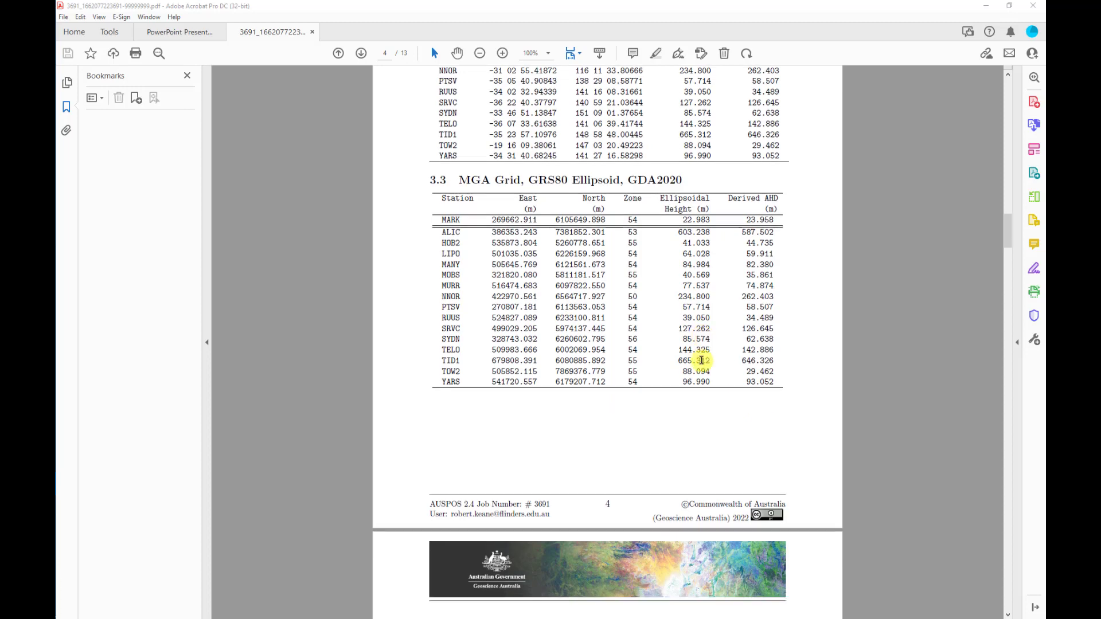
scroll(700, 360, down, 10)
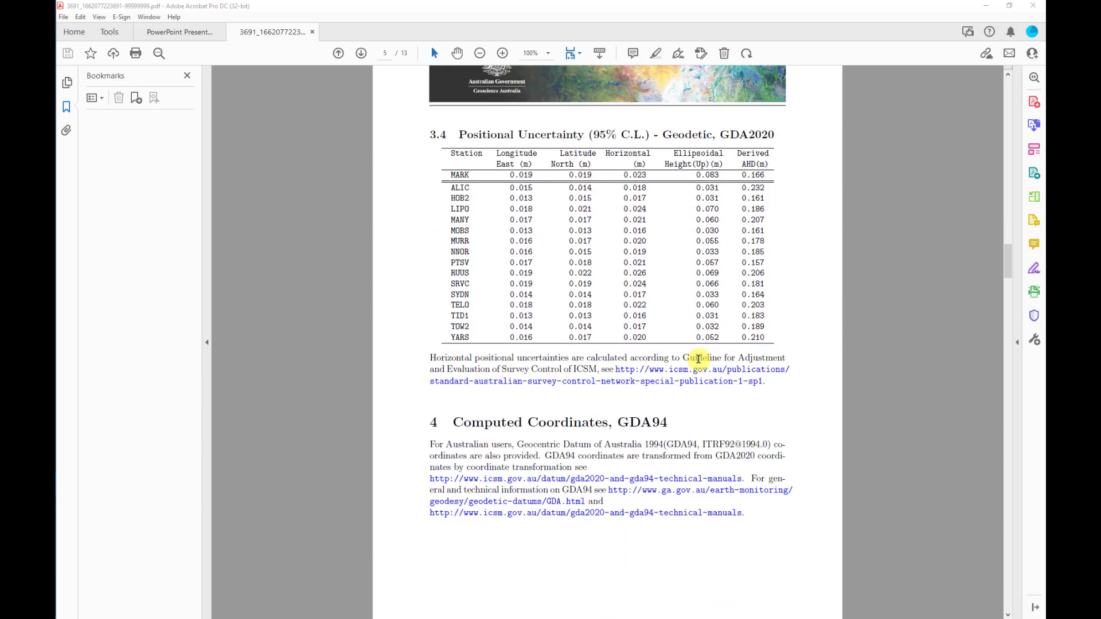
scroll(698, 360, down, 5)
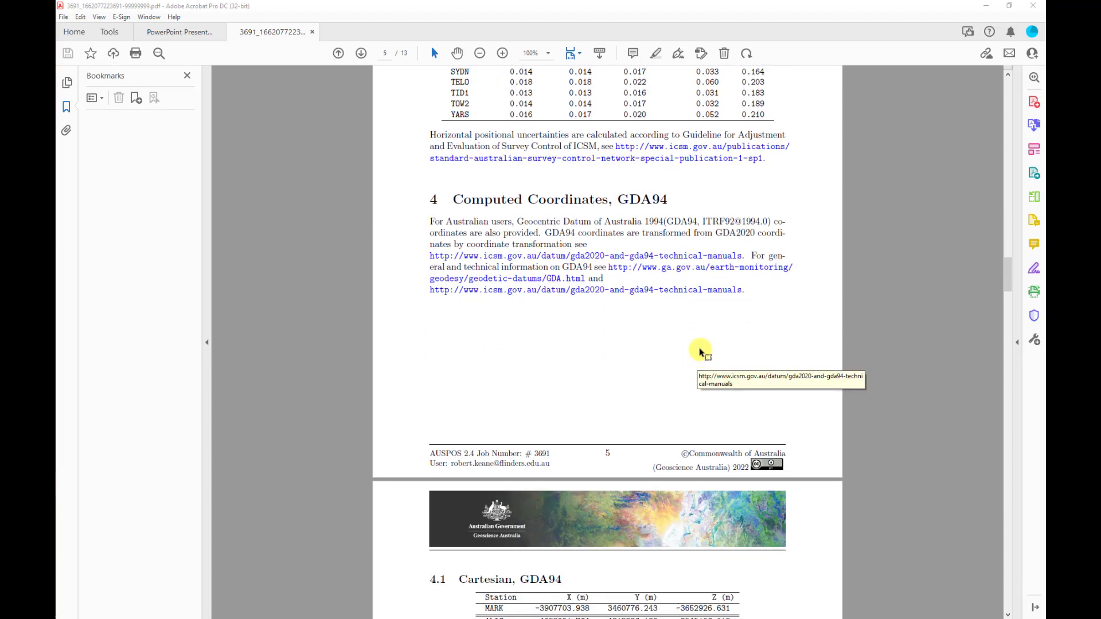
scroll(699, 345, up, 3)
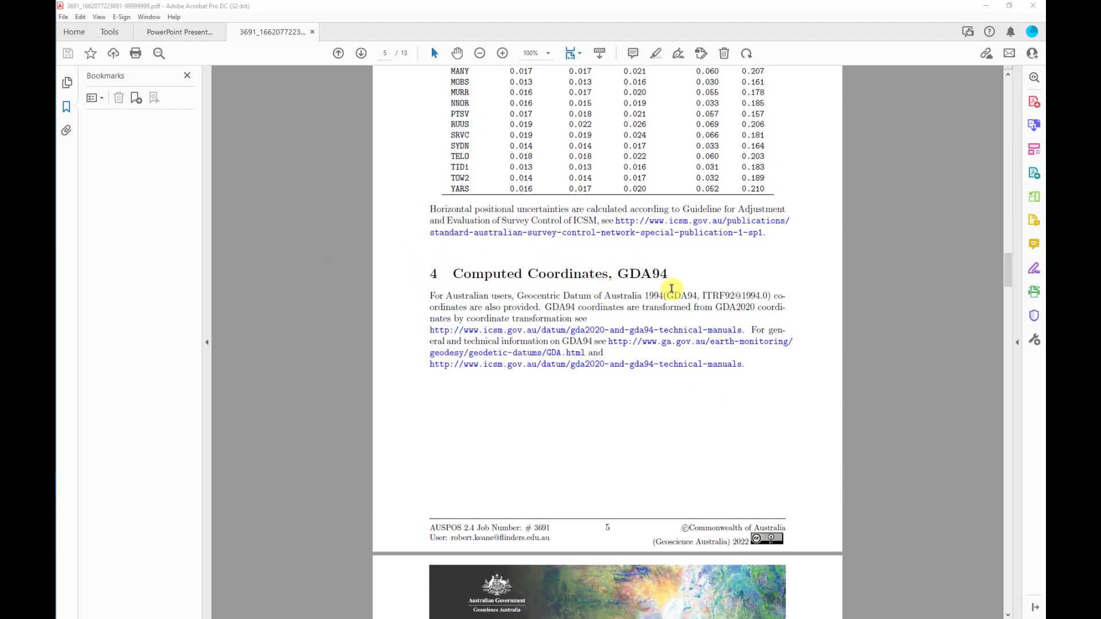
scroll(846, 267, up, 3)
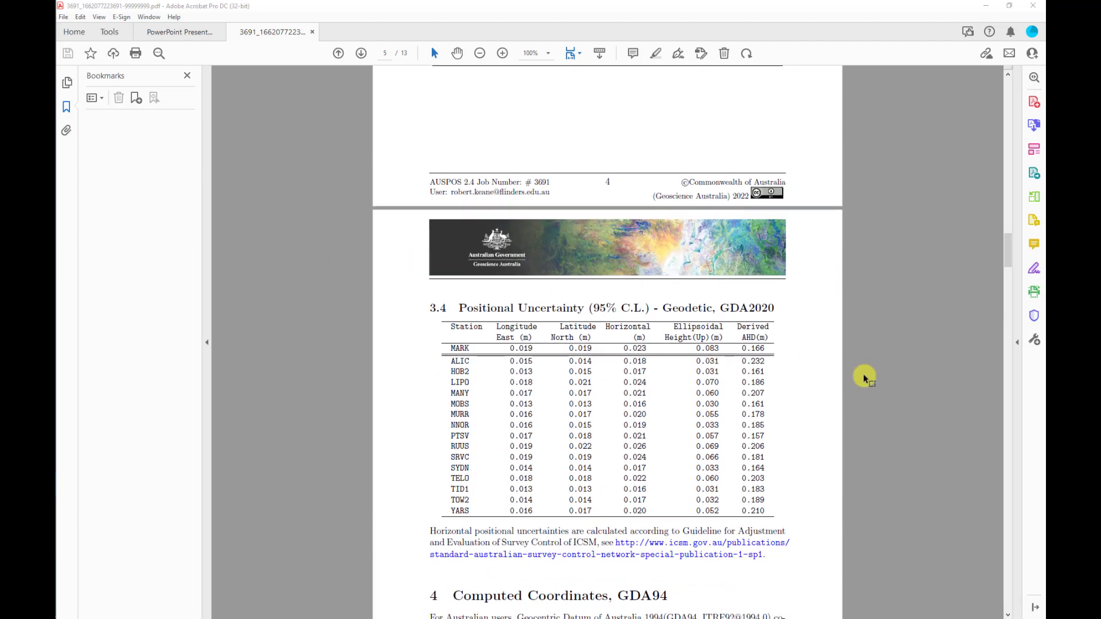
scroll(854, 367, down, 6)
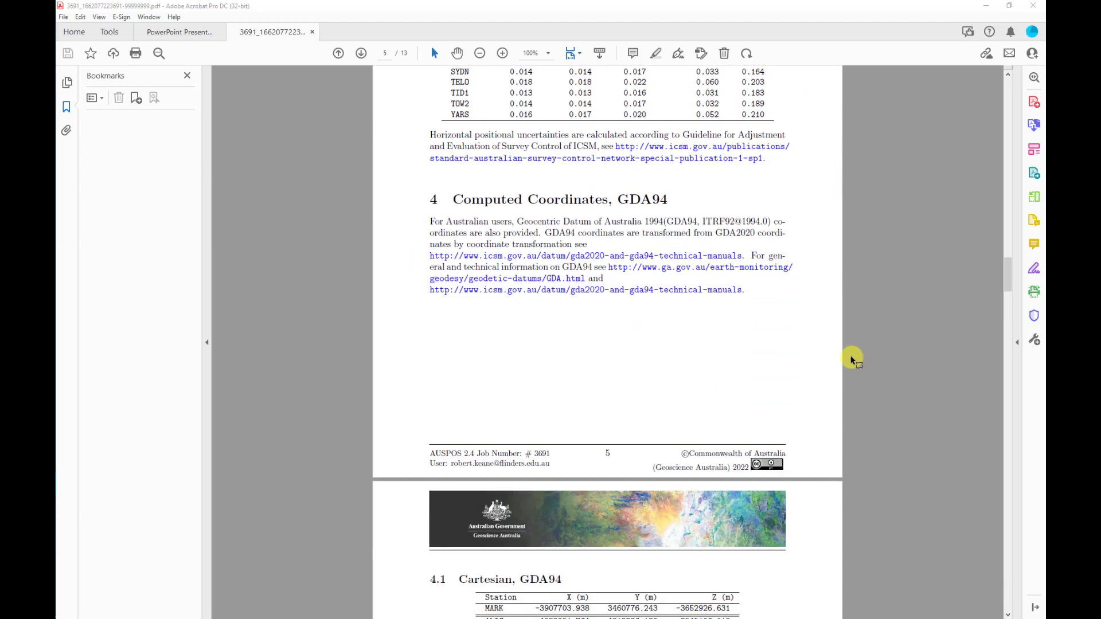
Examine the report's GDA94 Cartesian and geodetic tables, highlighting the MARK station's latitude, longitude and heights in section 4.2
scroll(850, 349, down, 1)
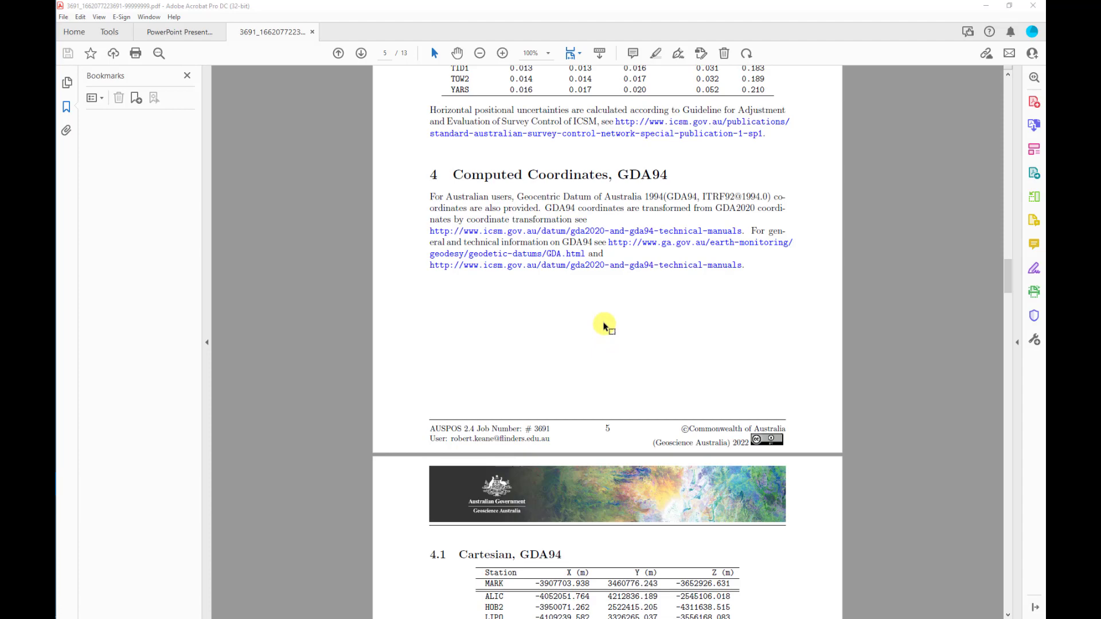
scroll(605, 327, down, 10)
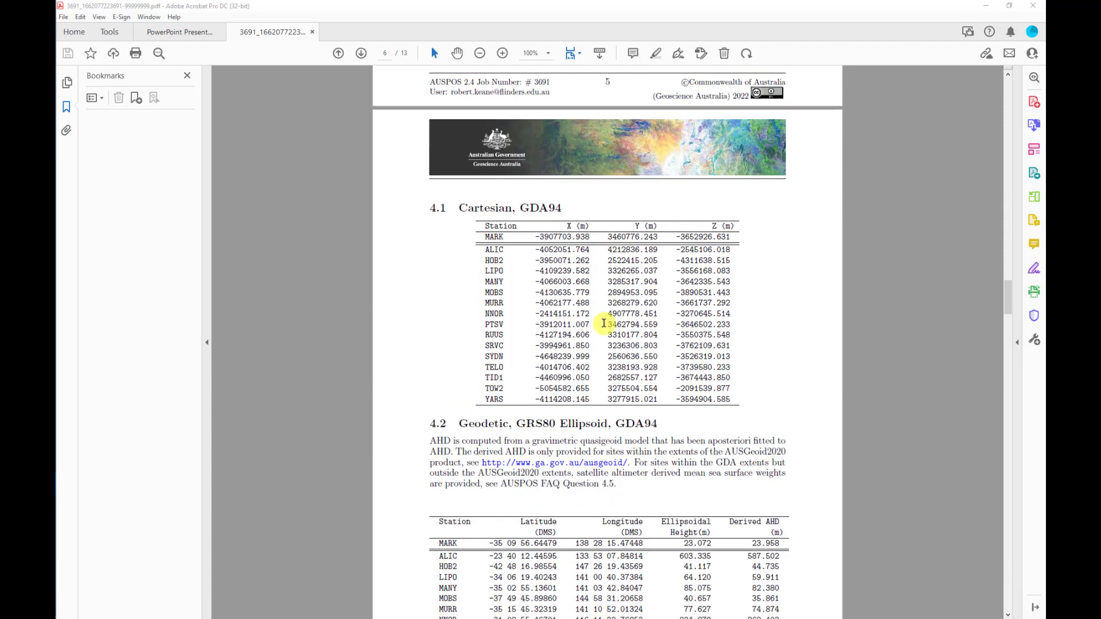
scroll(635, 349, down, 3)
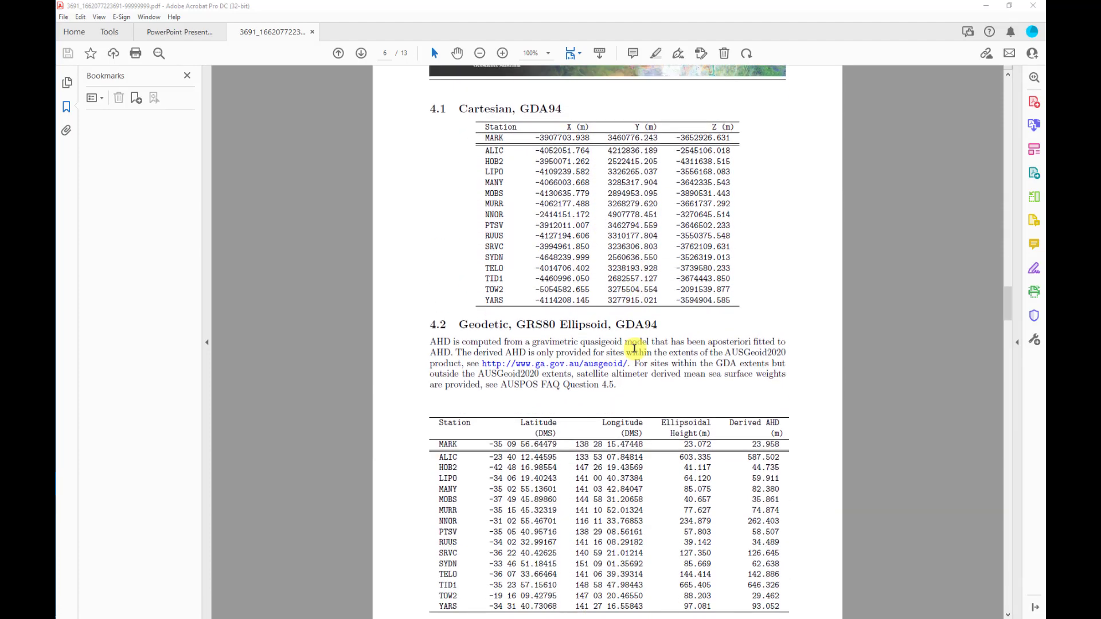
scroll(635, 349, down, 5)
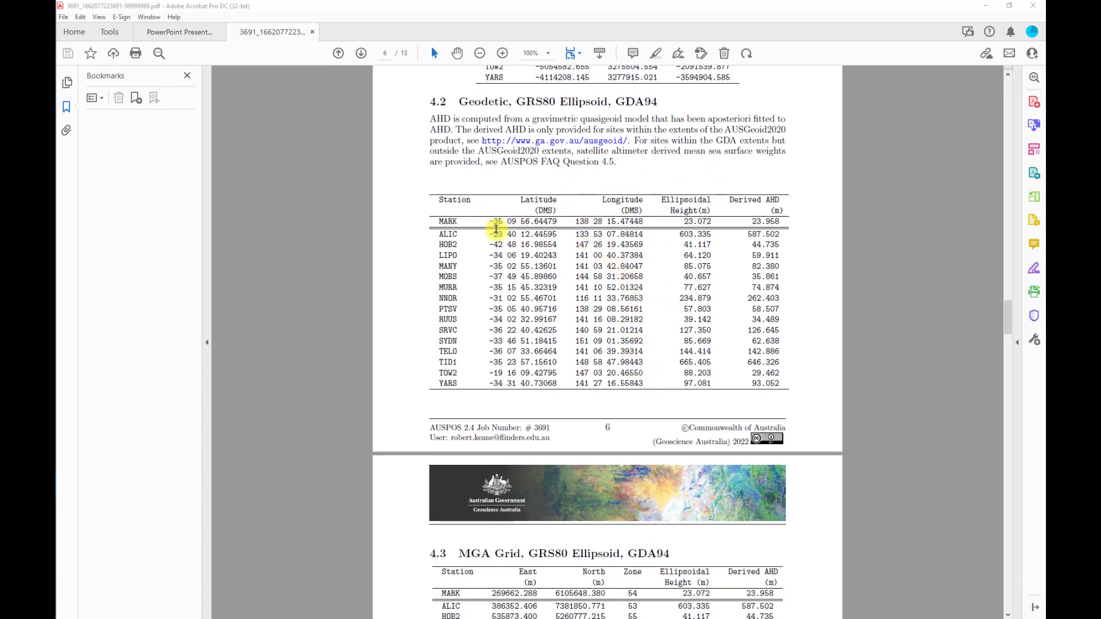
drag(488, 223, 787, 223)
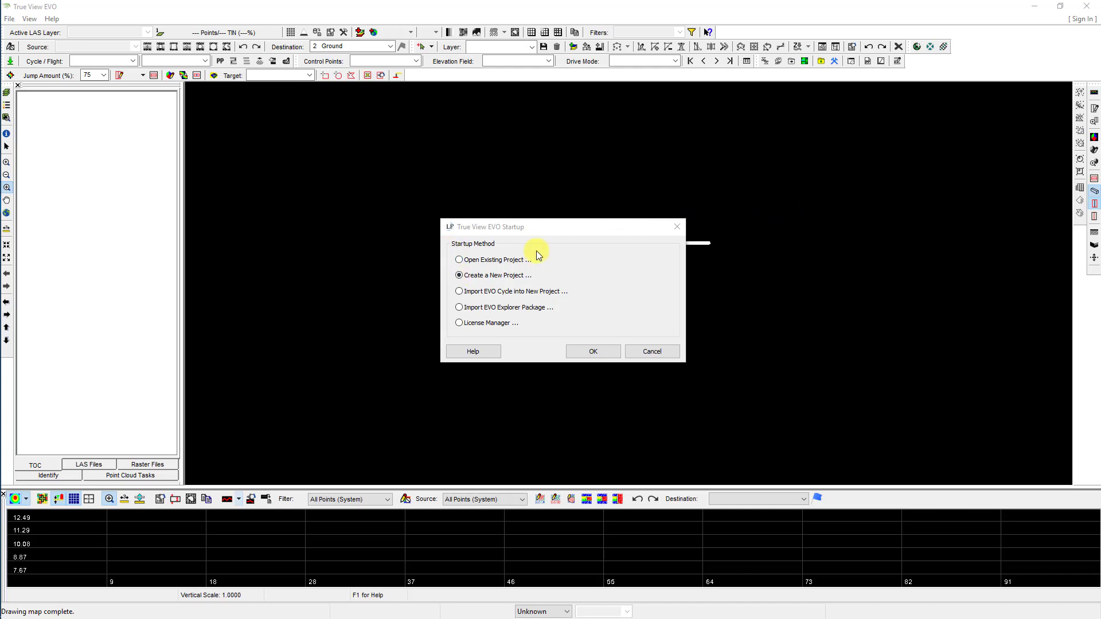
Start a new project in True View EVO with STEM2003-8006\TrueView as its projects root folder
click(584, 348)
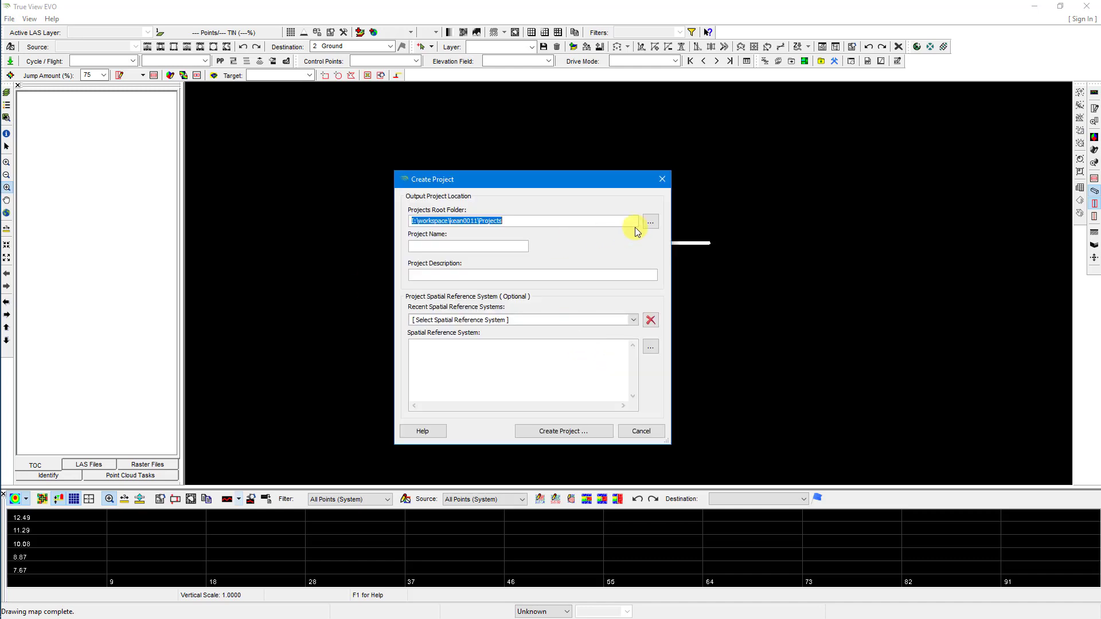
click(653, 221)
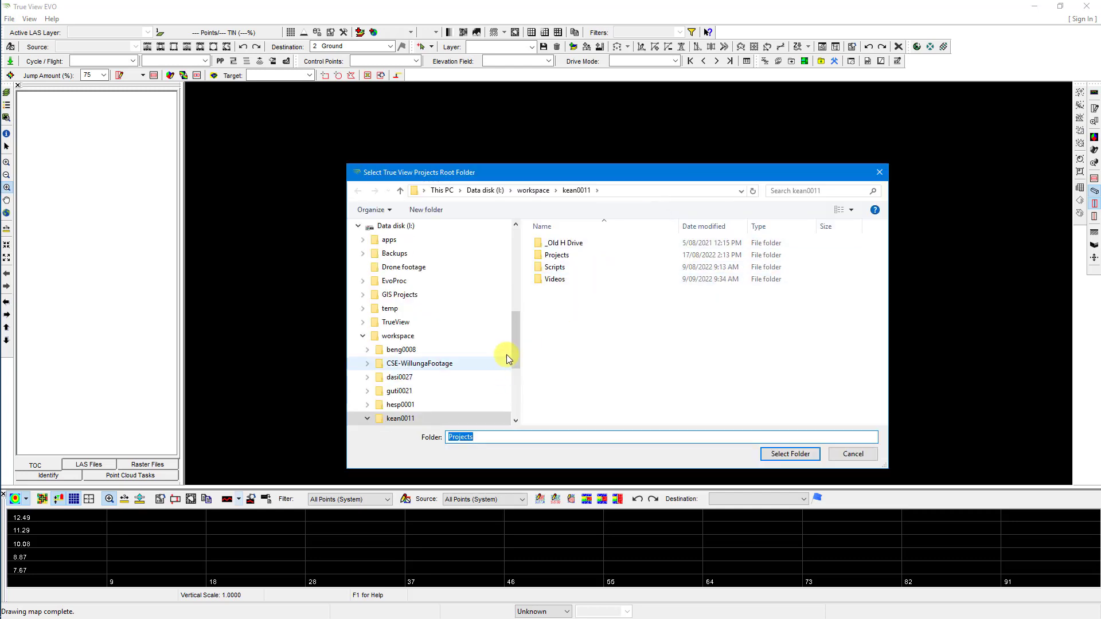
double_click(551, 256)
scroll(609, 320, down, 5)
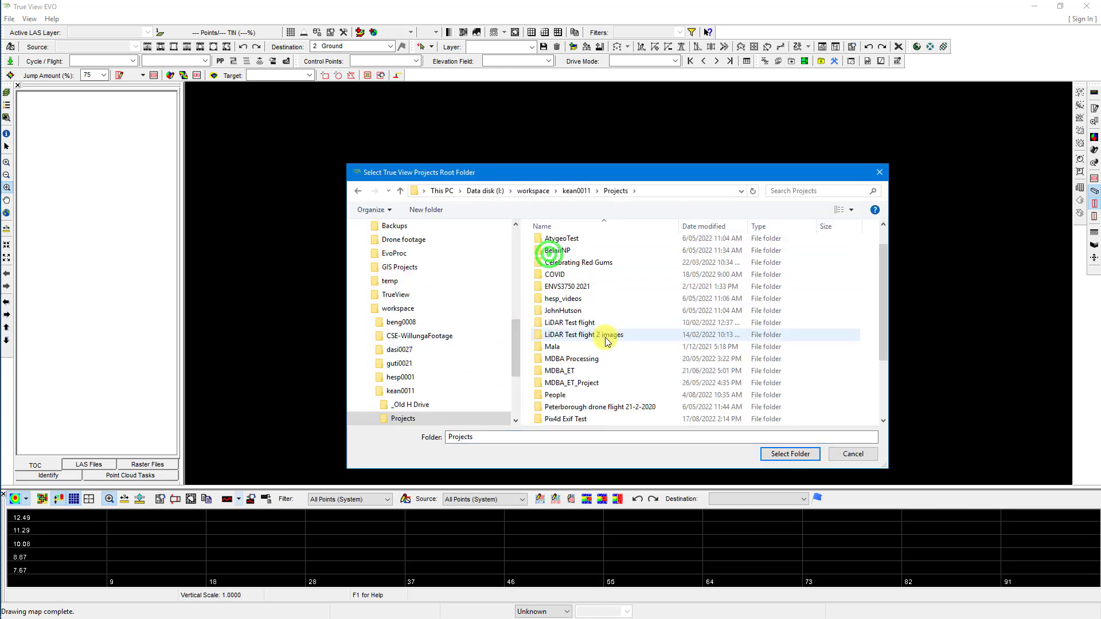
double_click(579, 370)
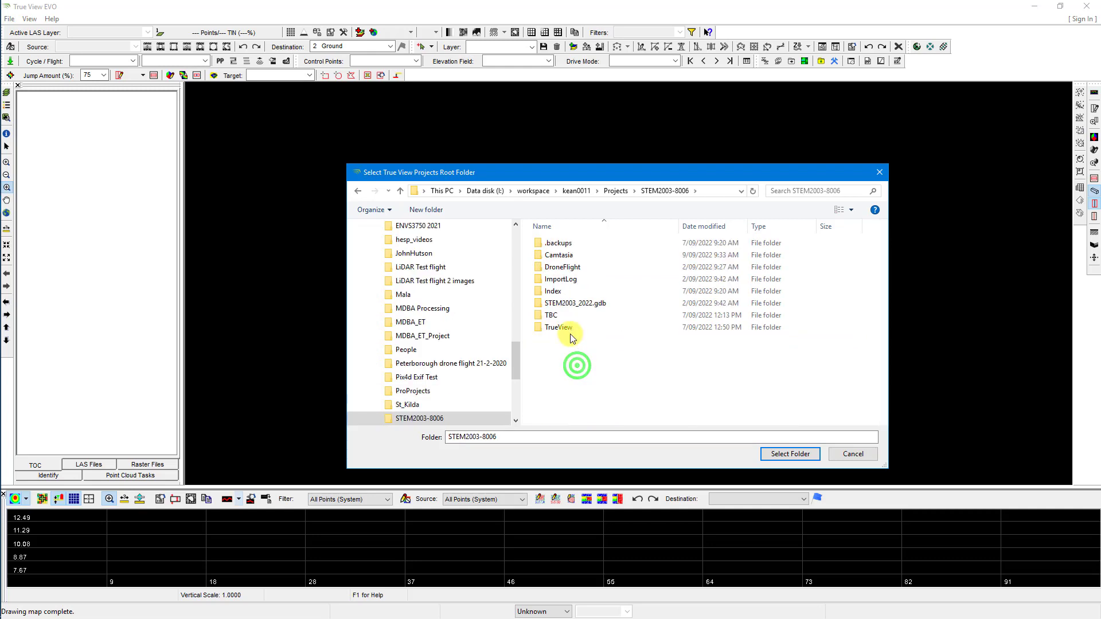
click(570, 327)
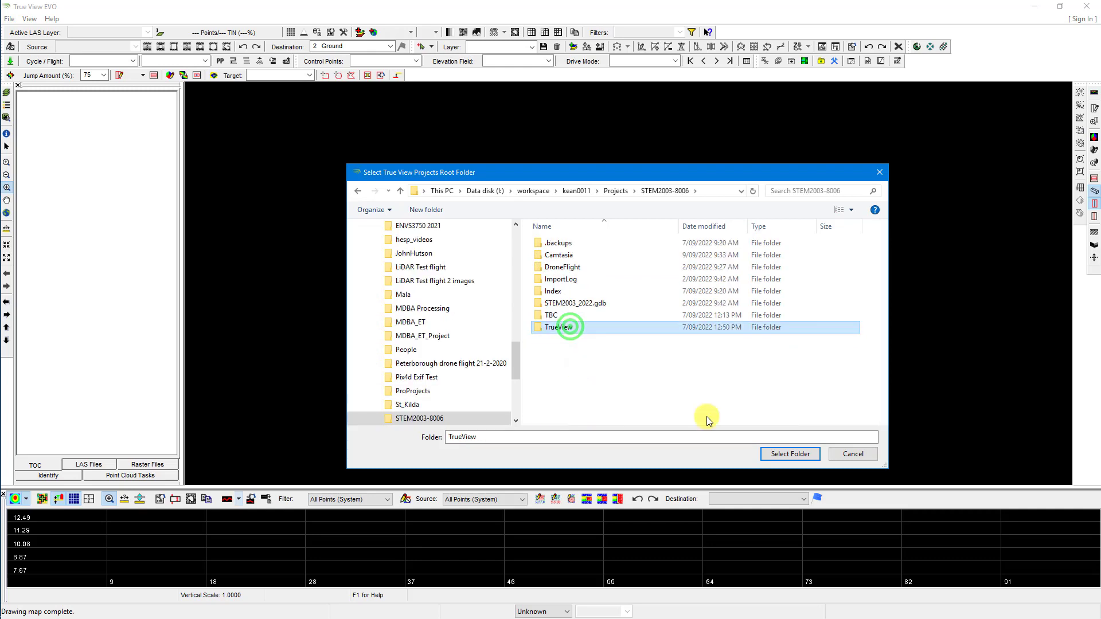
click(771, 453)
Name the project CliffFace and describe it as "Cliff face at mouth of Onkaparinga"
click(490, 245)
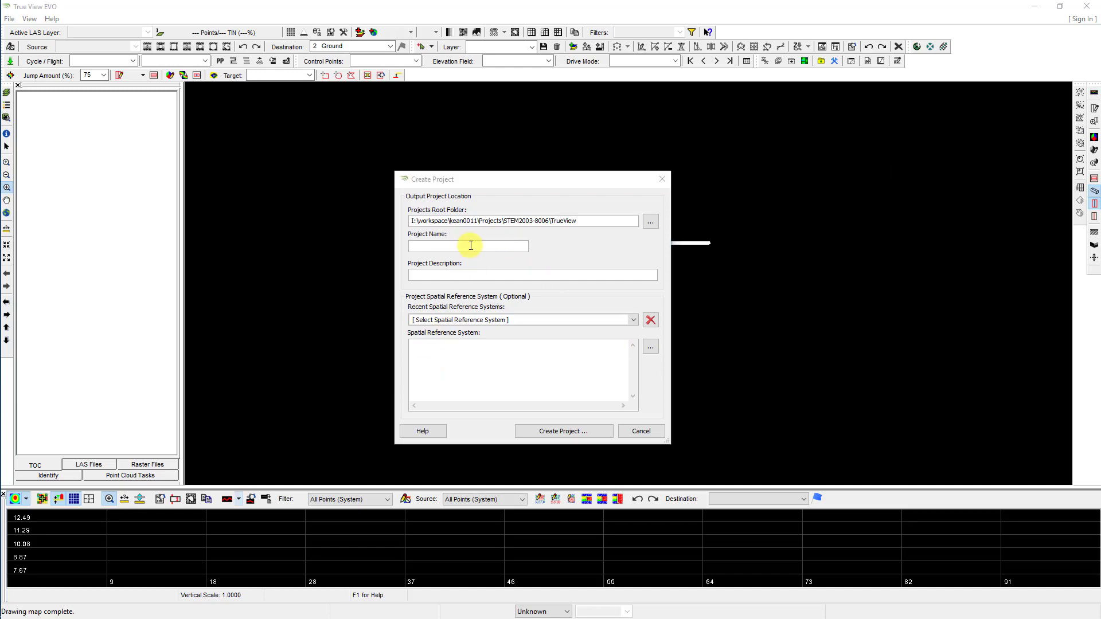
click(472, 245)
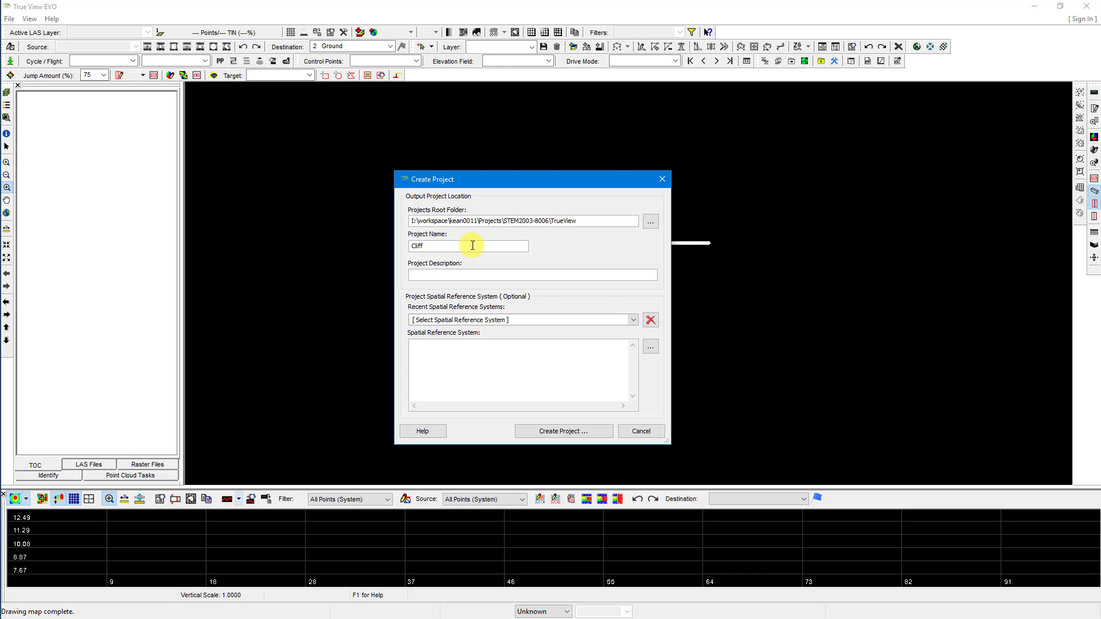
text(Face)
click(485, 278)
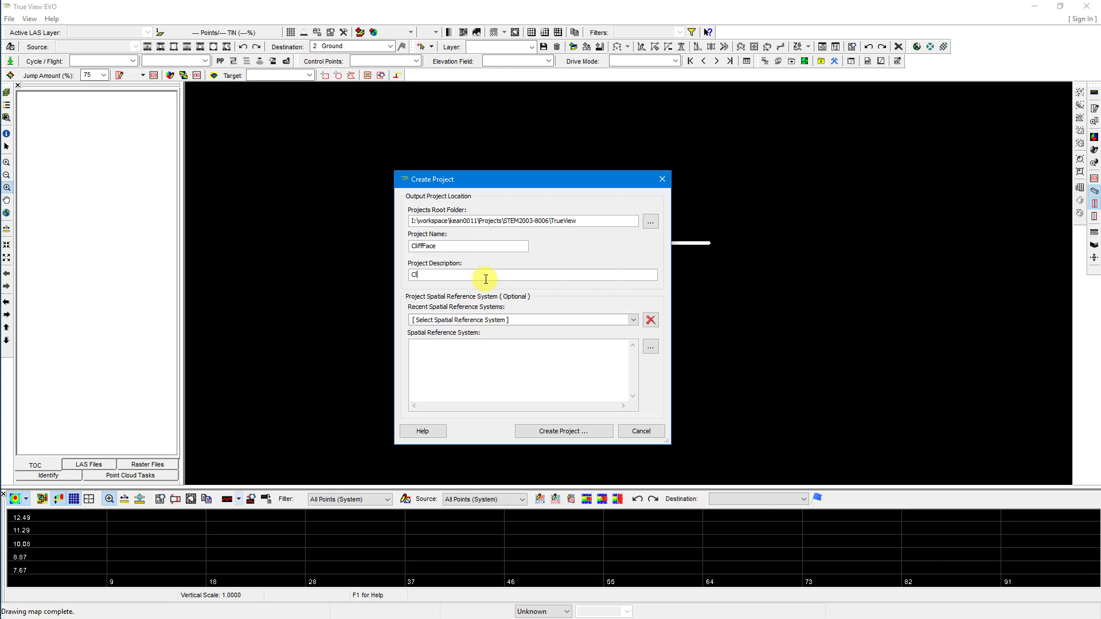
text(Cliff face at mouth of Onkaparinga)
Set the spatial reference system to GDA94 / MGA zone 54 + AHD height - AUSGeoid09_GDA94_V1.01 (Meters) and create the project
click(633, 321)
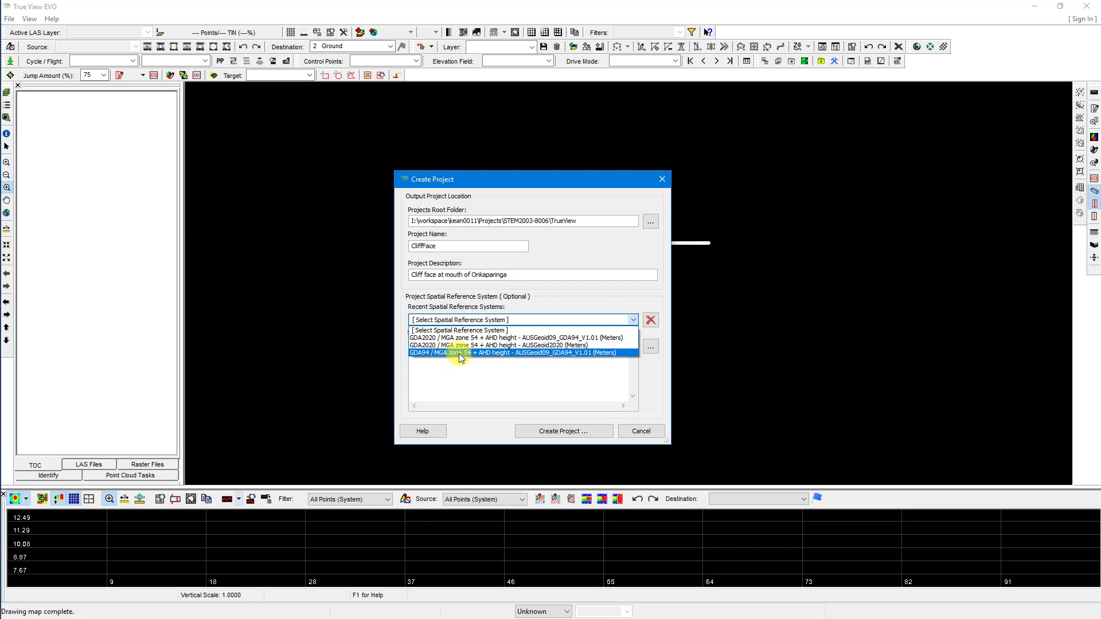
click(547, 353)
click(562, 433)
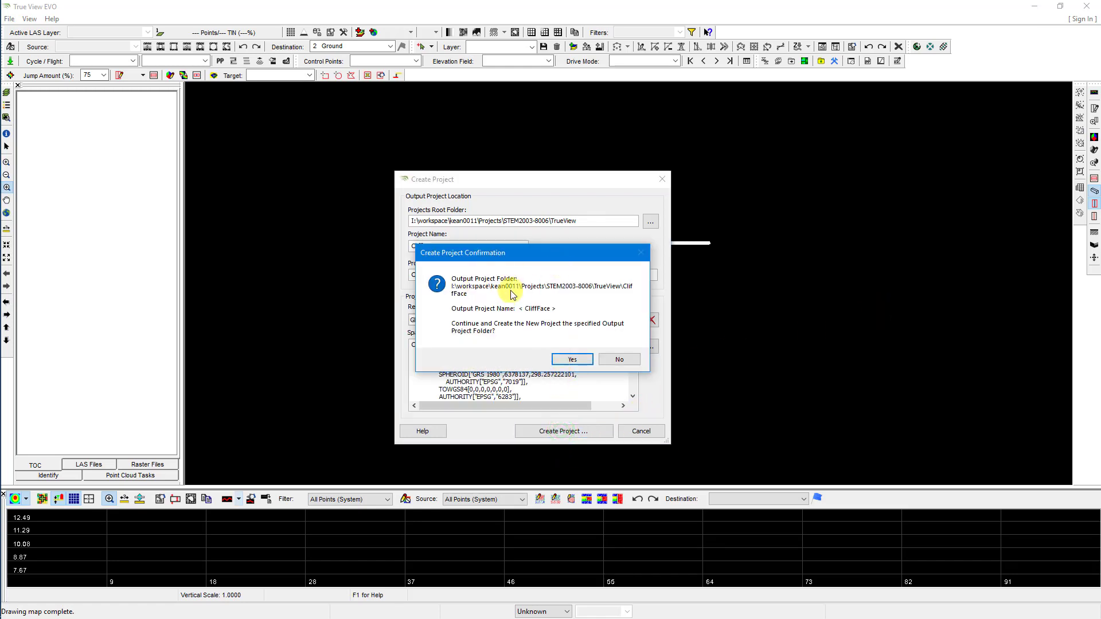
click(573, 361)
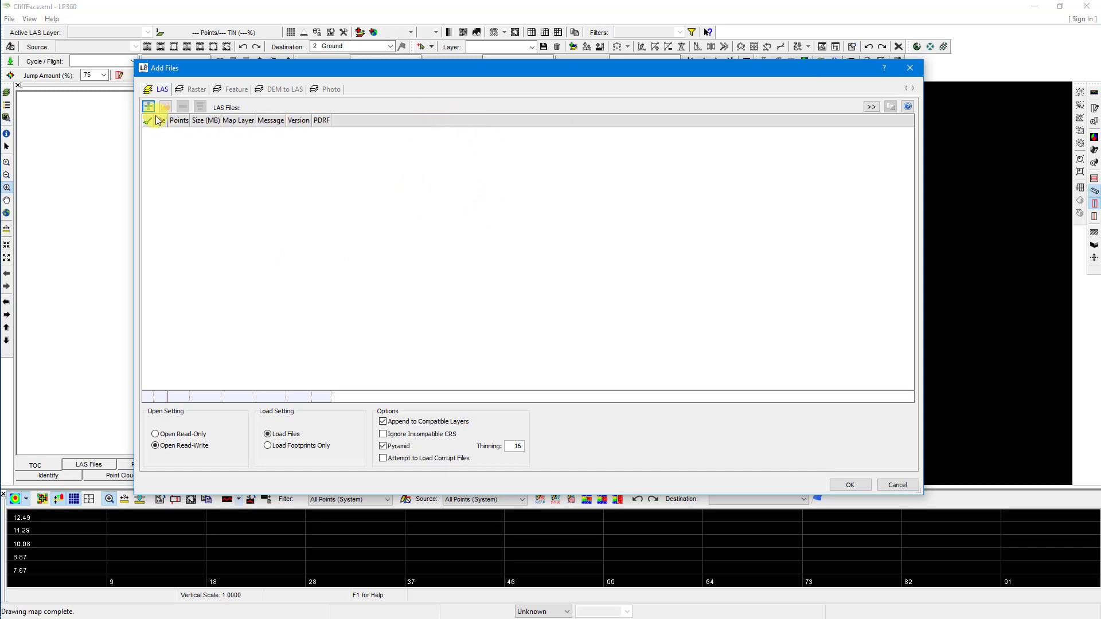
Dismiss the Add Files dialog without adding any files and open the True View Import Wizard
drag(539, 70, 630, 79)
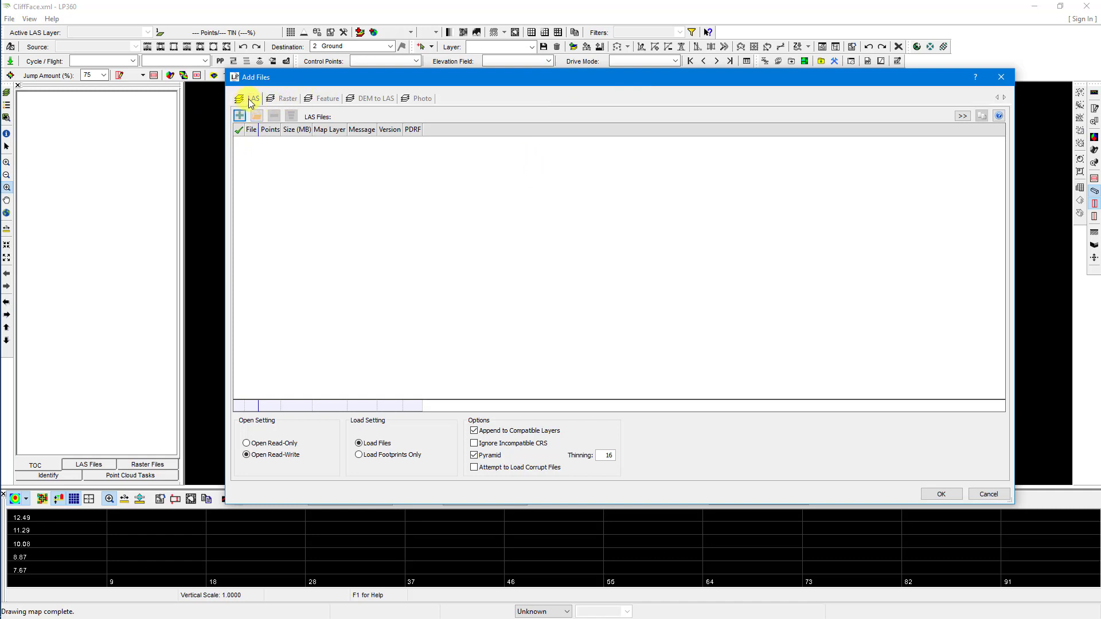
click(327, 98)
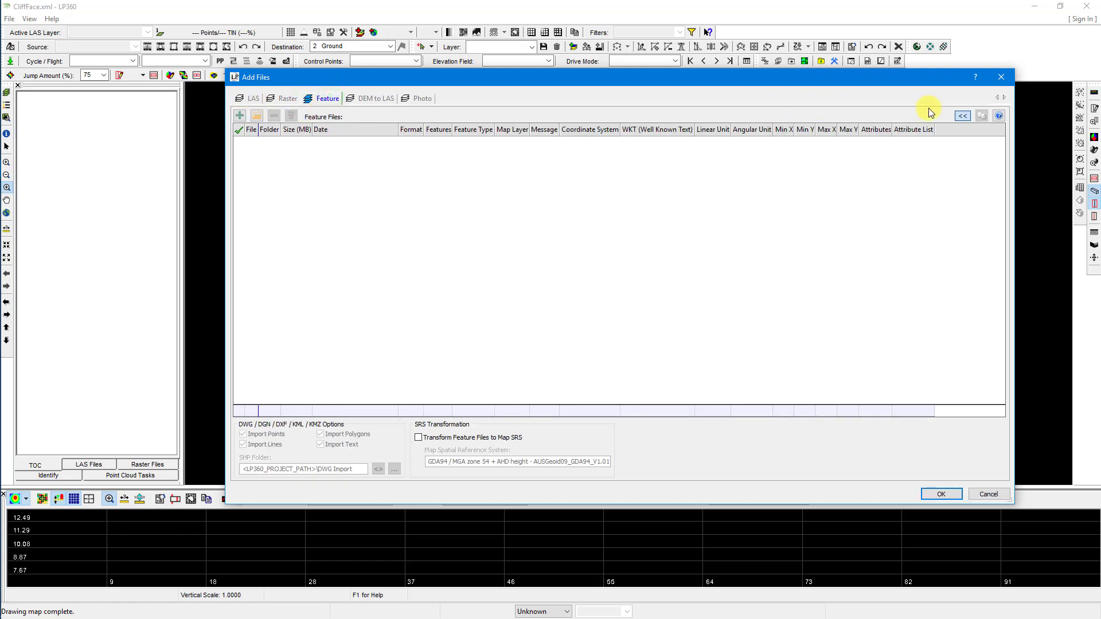
click(1001, 77)
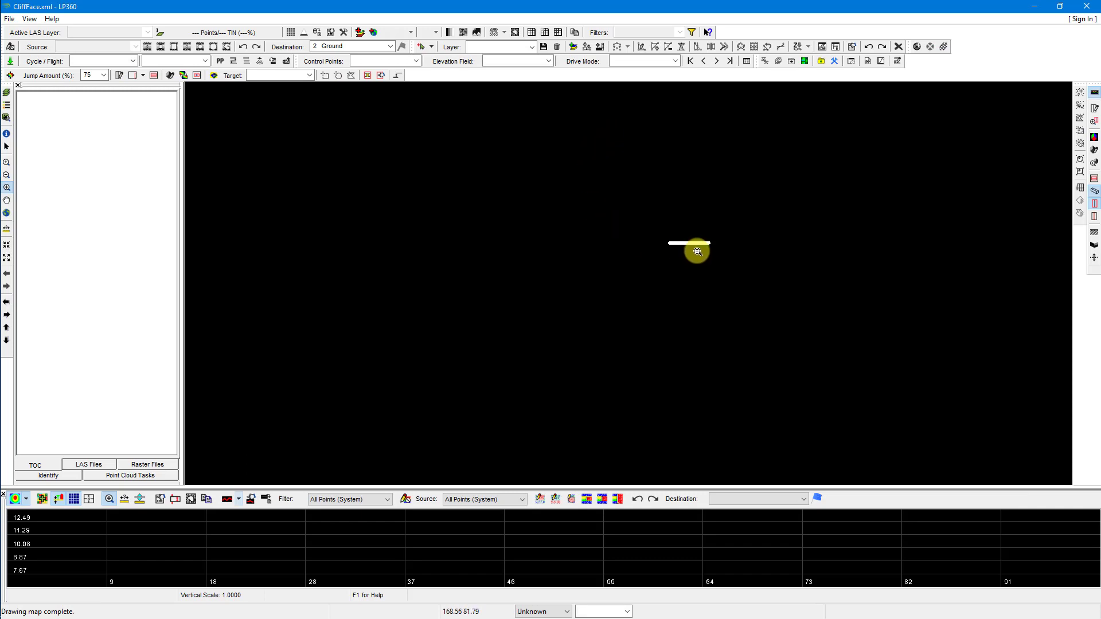
scroll(688, 244, up, 2)
click(10, 63)
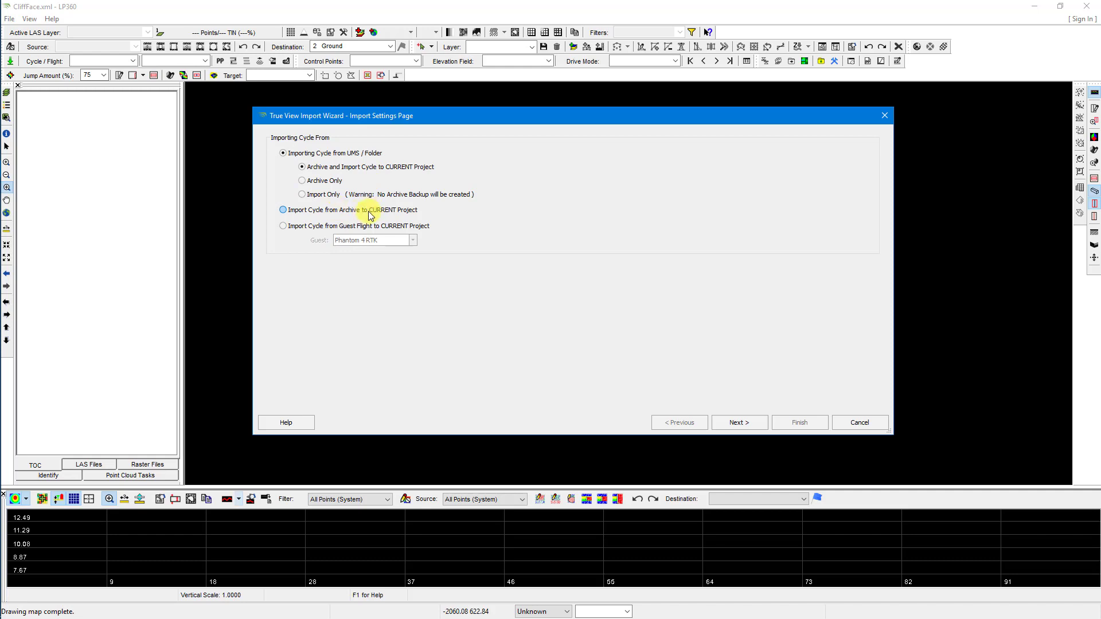
click(429, 227)
click(413, 240)
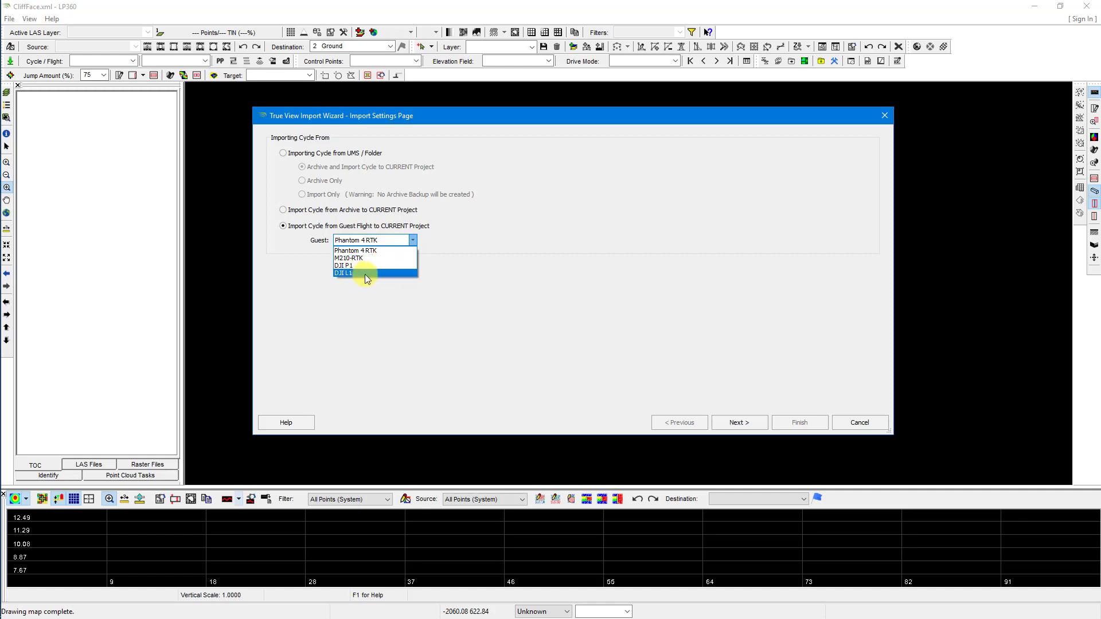
click(455, 232)
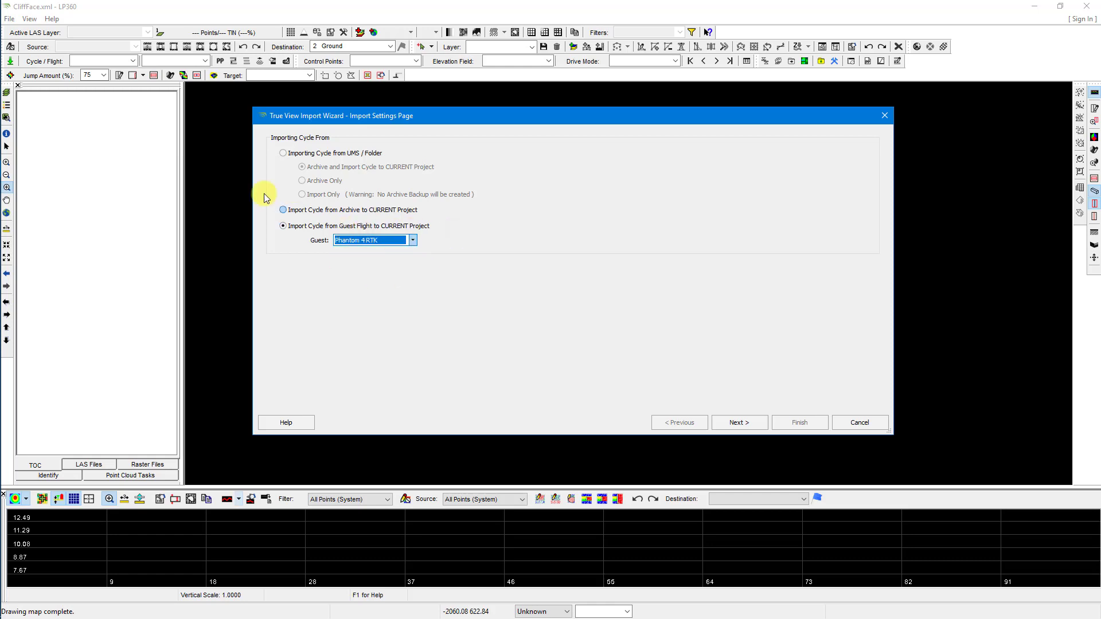
Choose to archive and import the cycle from a UMS/folder, using Cycle_220829_022120 from Original Cycles as the input folder
click(289, 155)
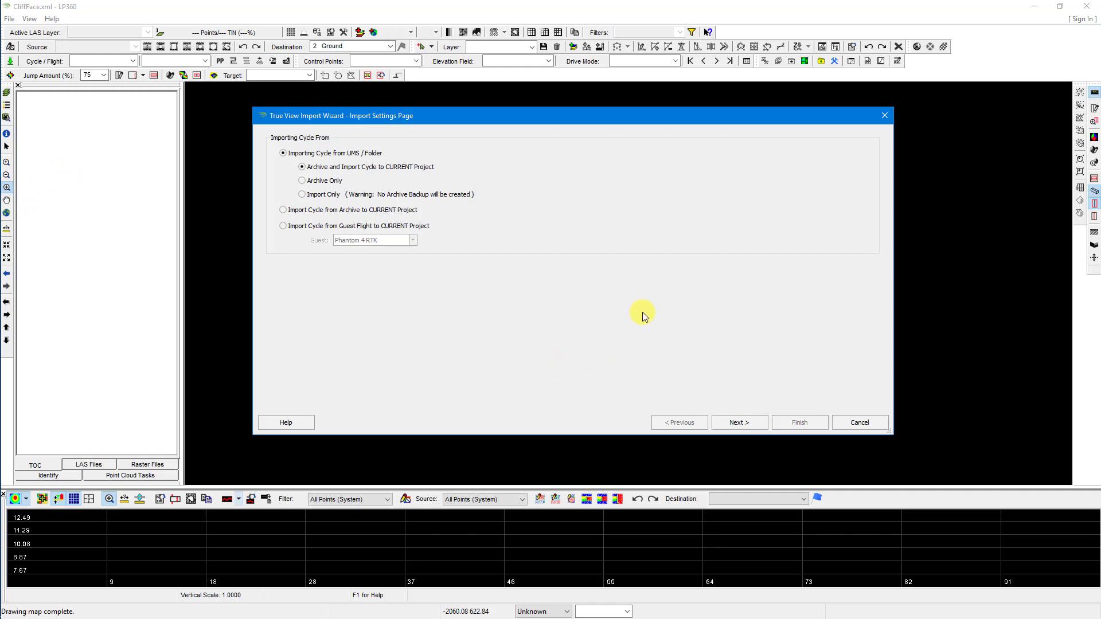
click(740, 423)
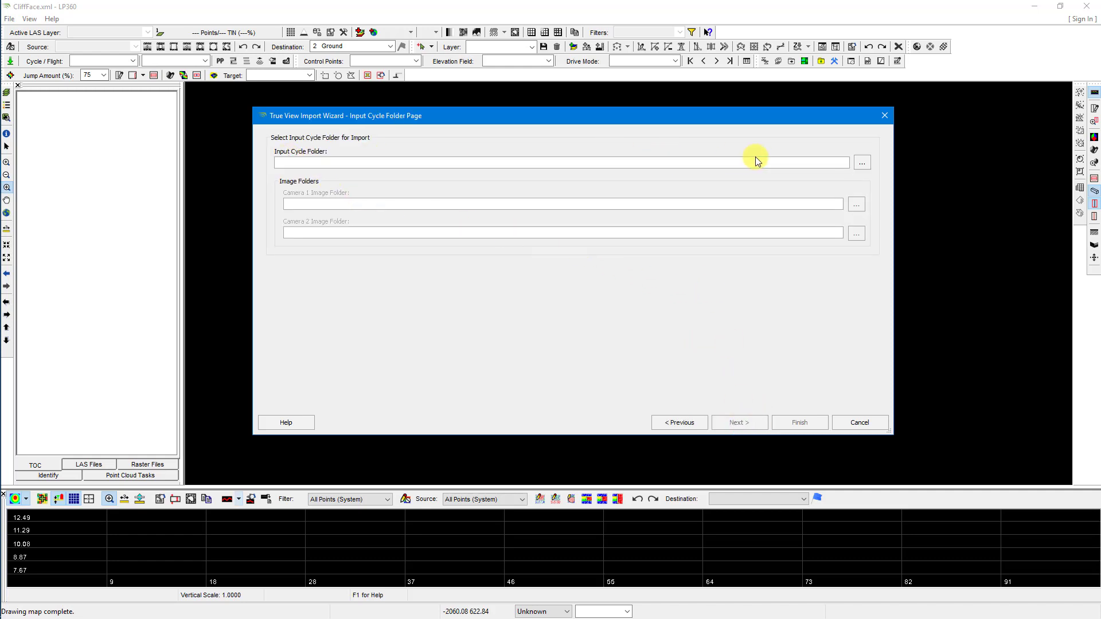
click(862, 163)
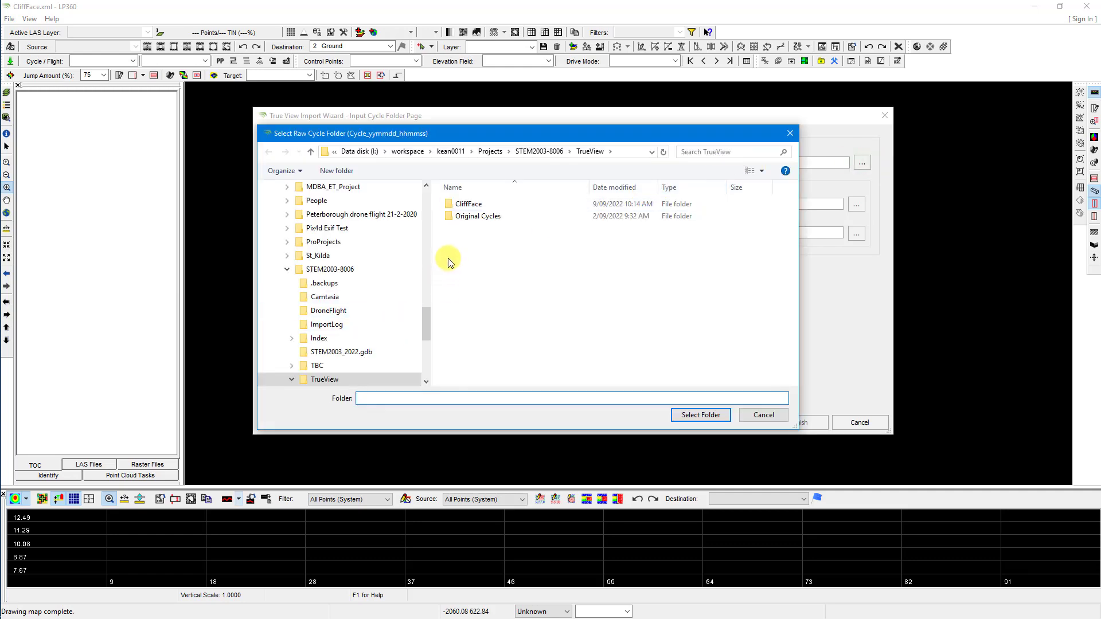
click(463, 217)
double_click(463, 217)
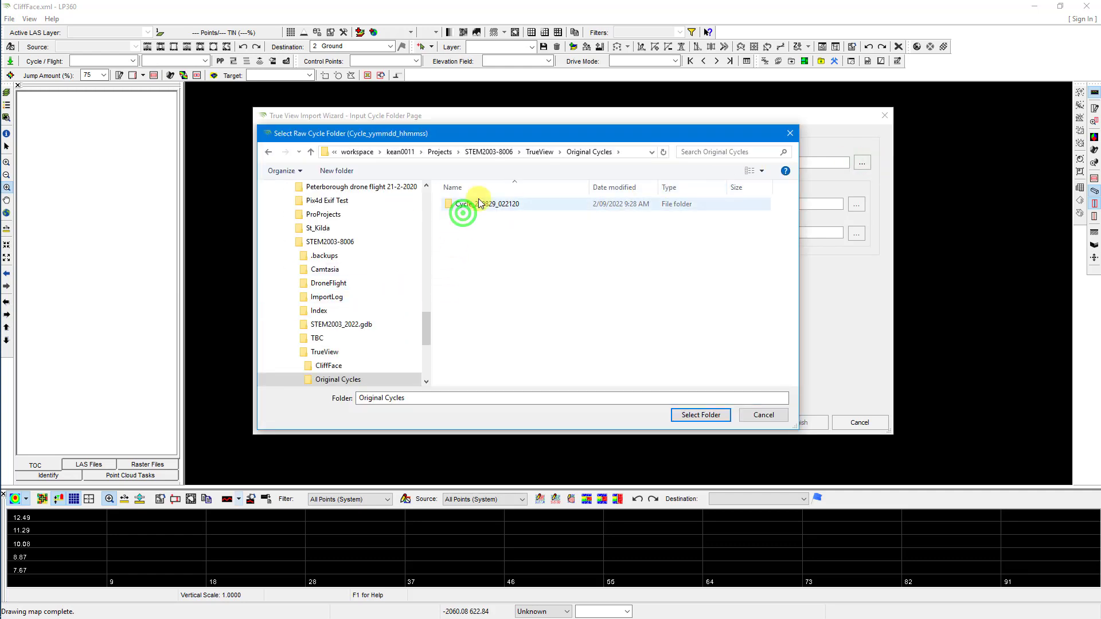
click(478, 204)
click(672, 415)
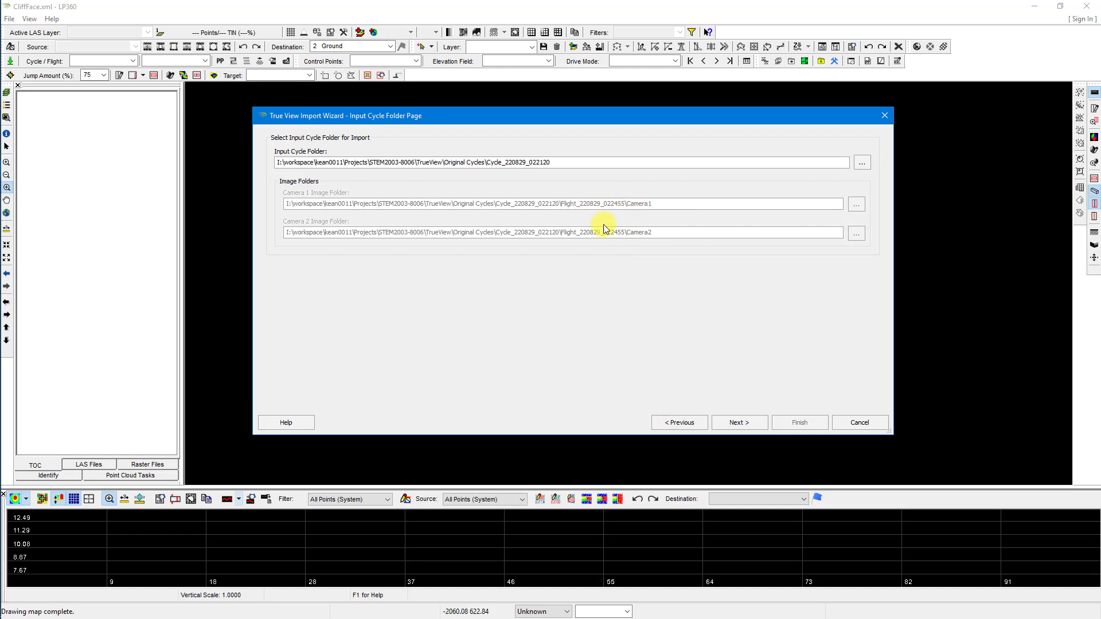
click(738, 422)
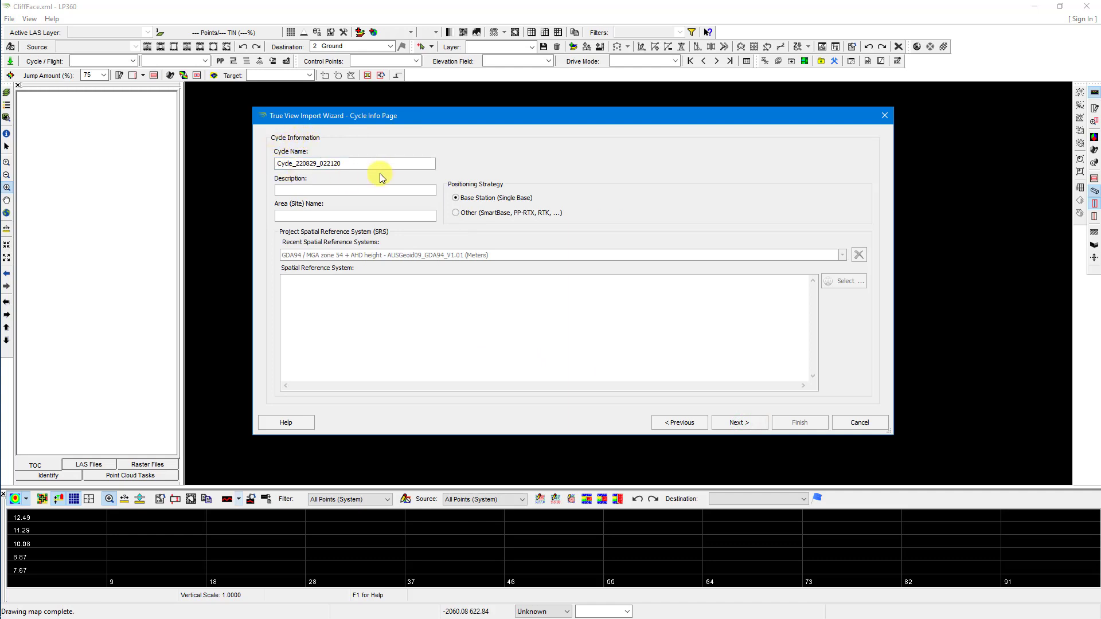
Describe the cycle as "Cliff face", set its area name to Onka and accept the cycle information
click(300, 163)
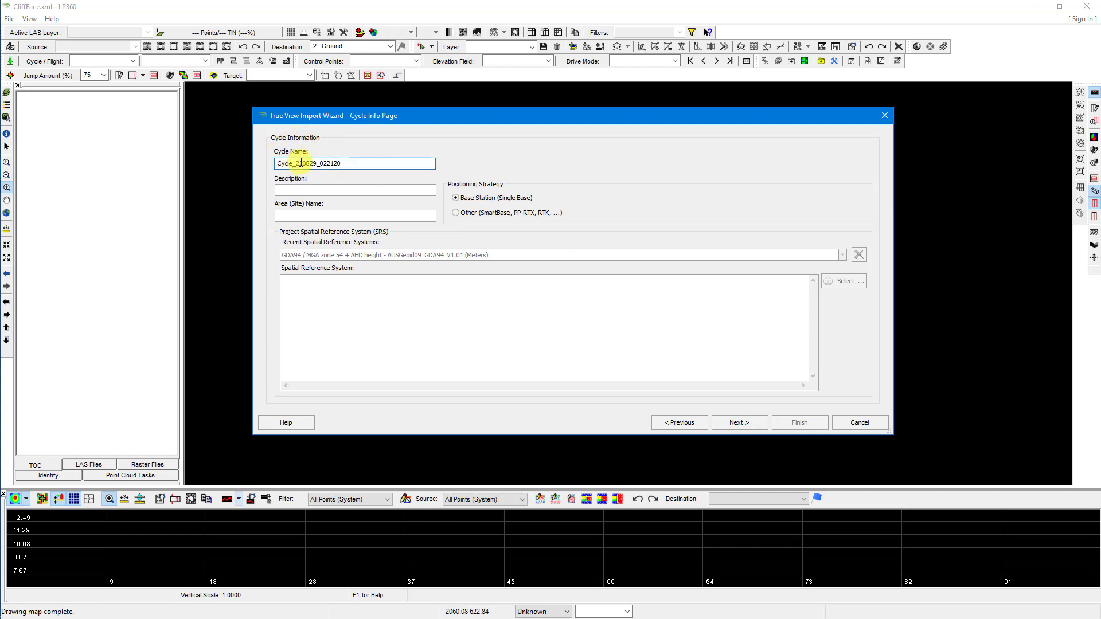
drag(297, 163, 404, 163)
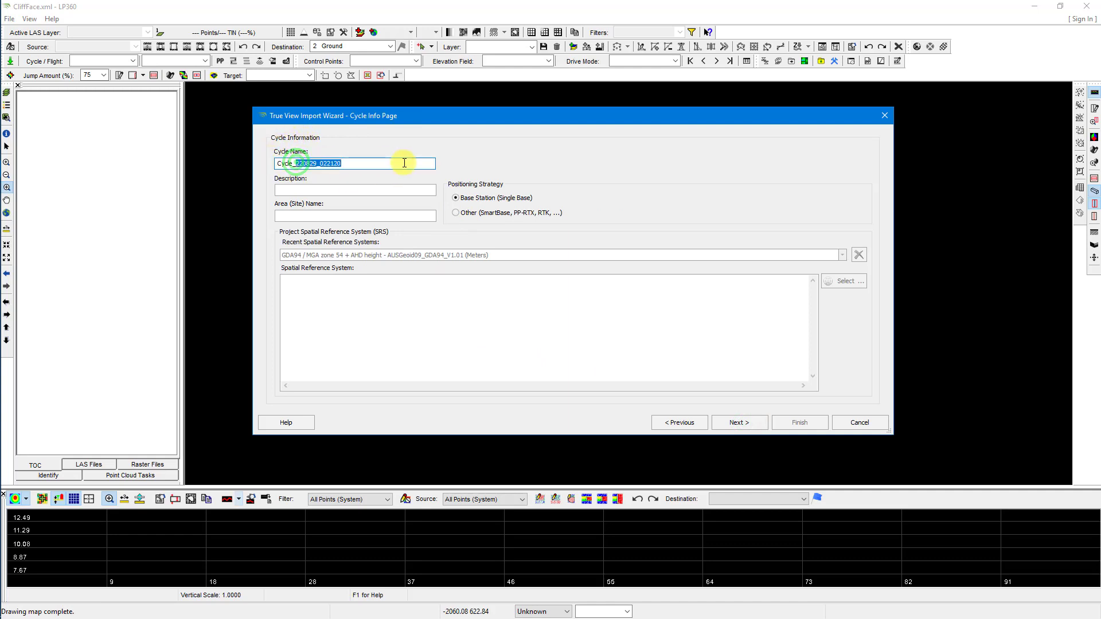
click(404, 163)
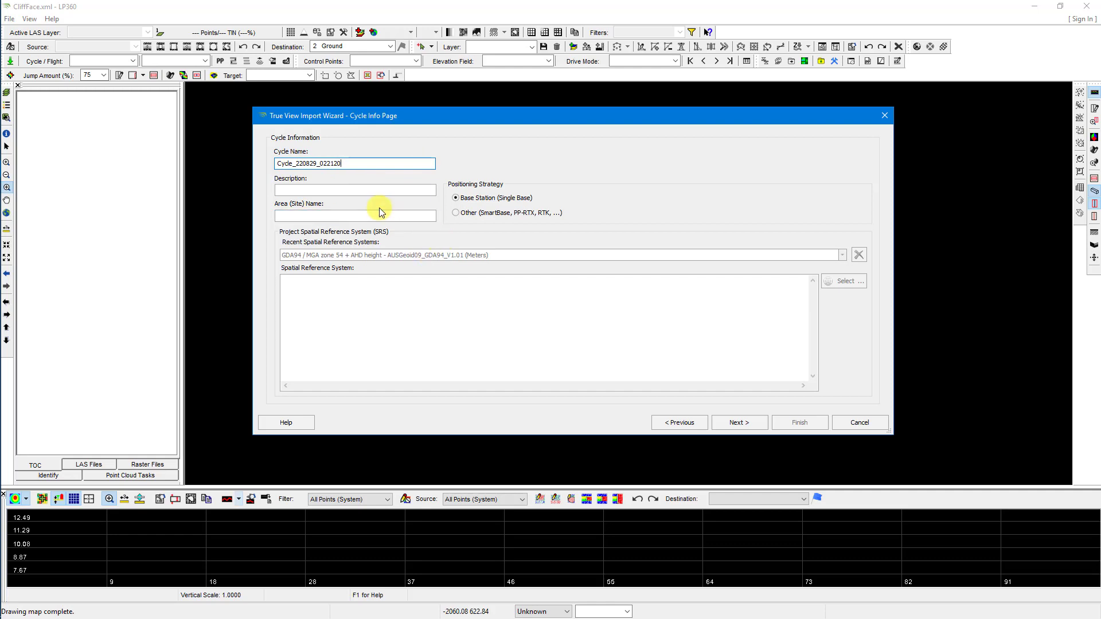
click(352, 191)
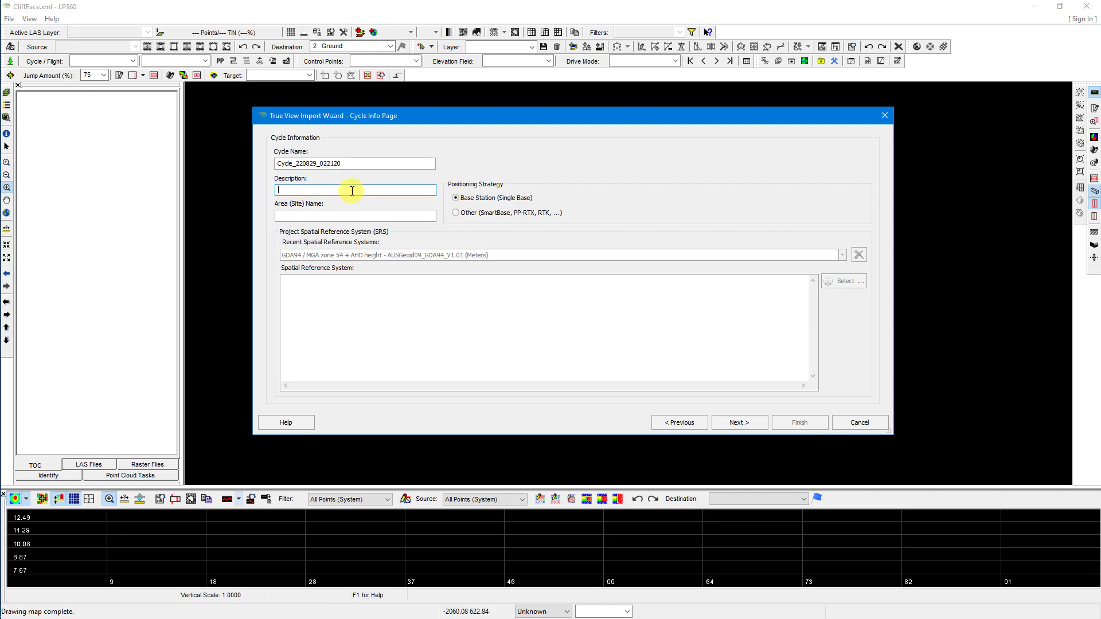
text(Cliff face)
click(358, 217)
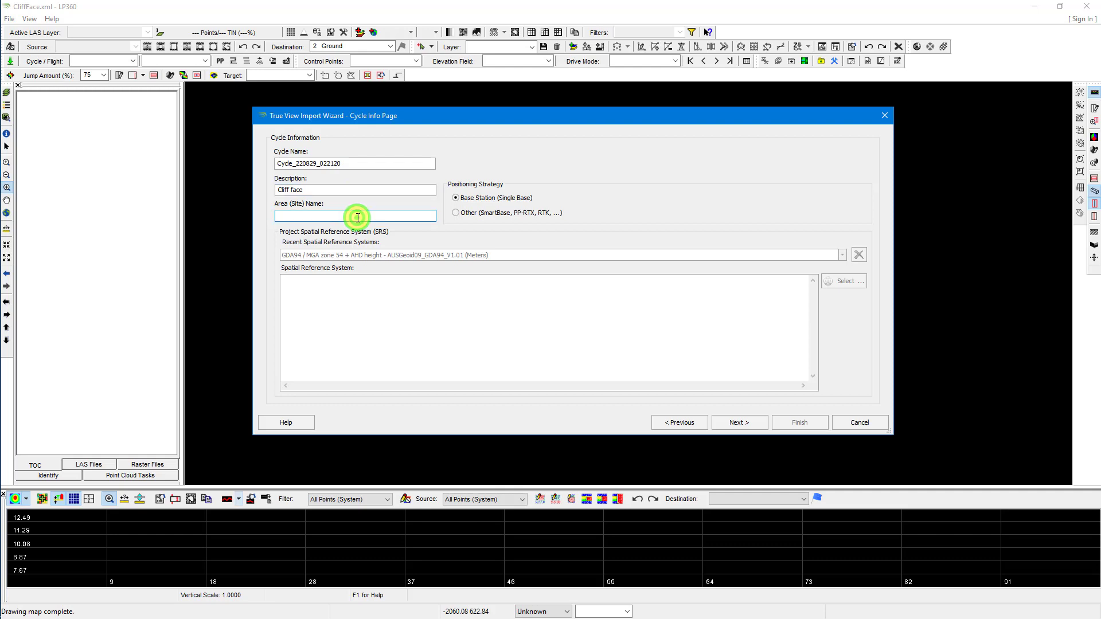
text(Onka)
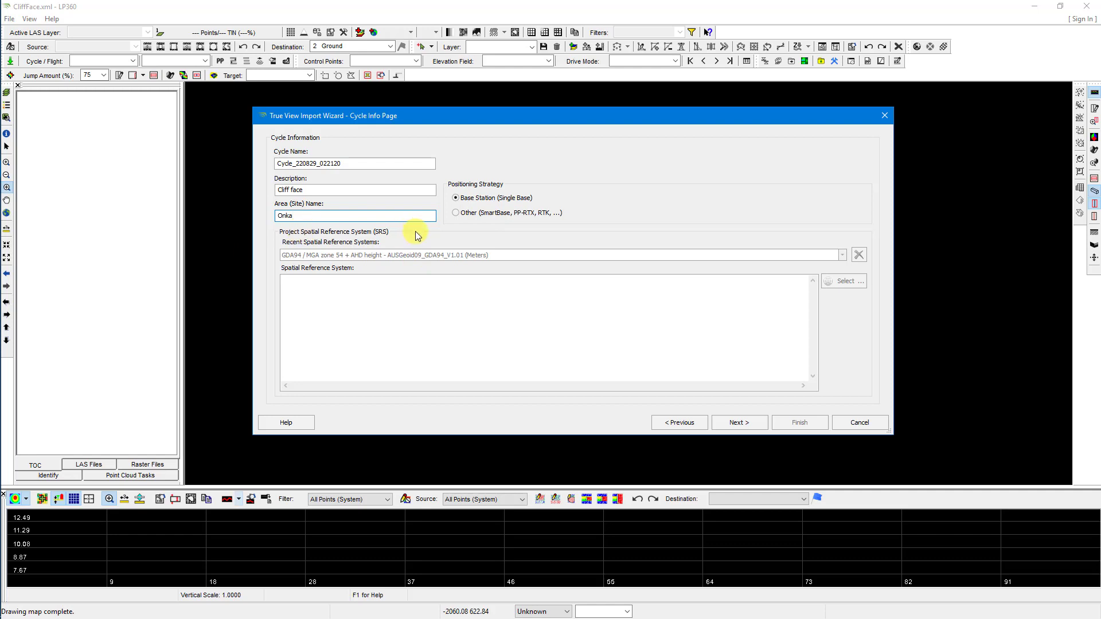
click(739, 423)
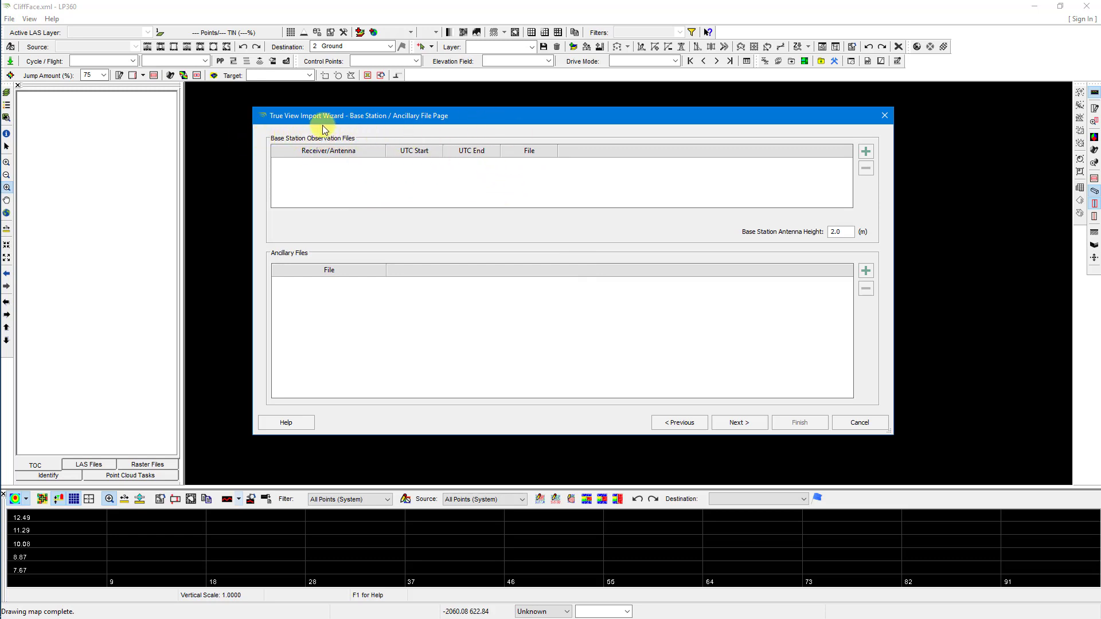
Add 04462411.22o from the stem2003 Files folder as the base station observation file and proceed to the base station location
click(865, 151)
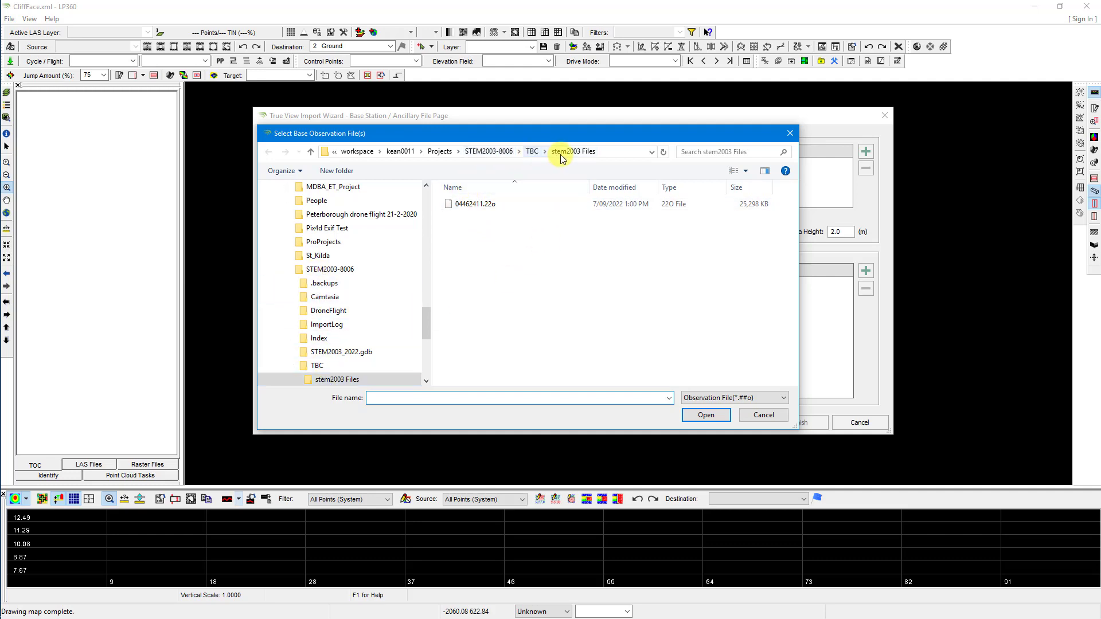
click(480, 205)
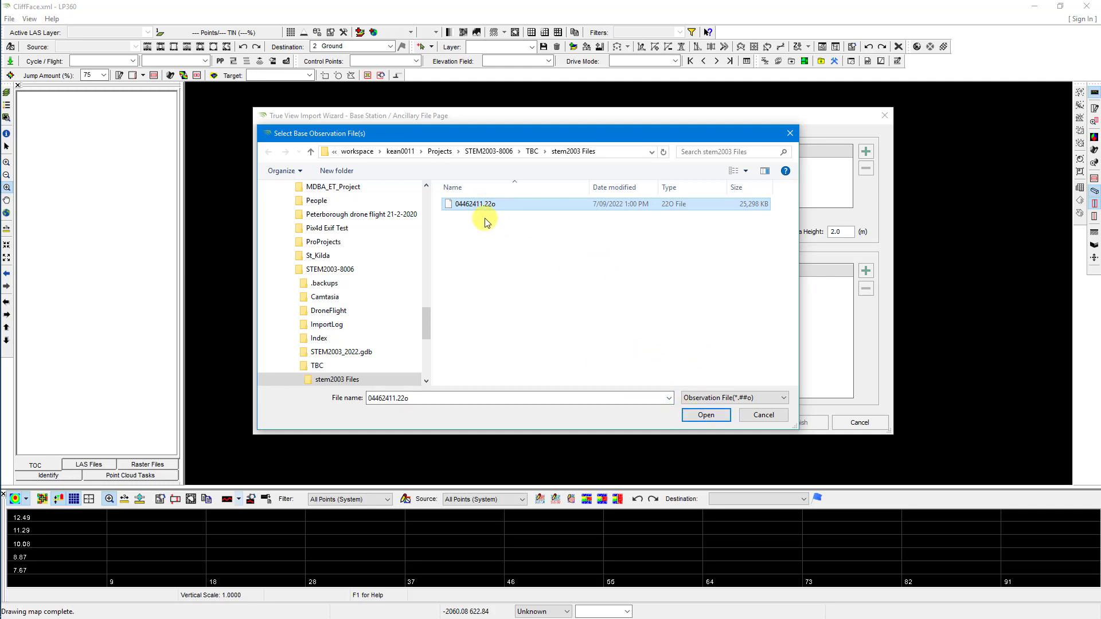
click(704, 415)
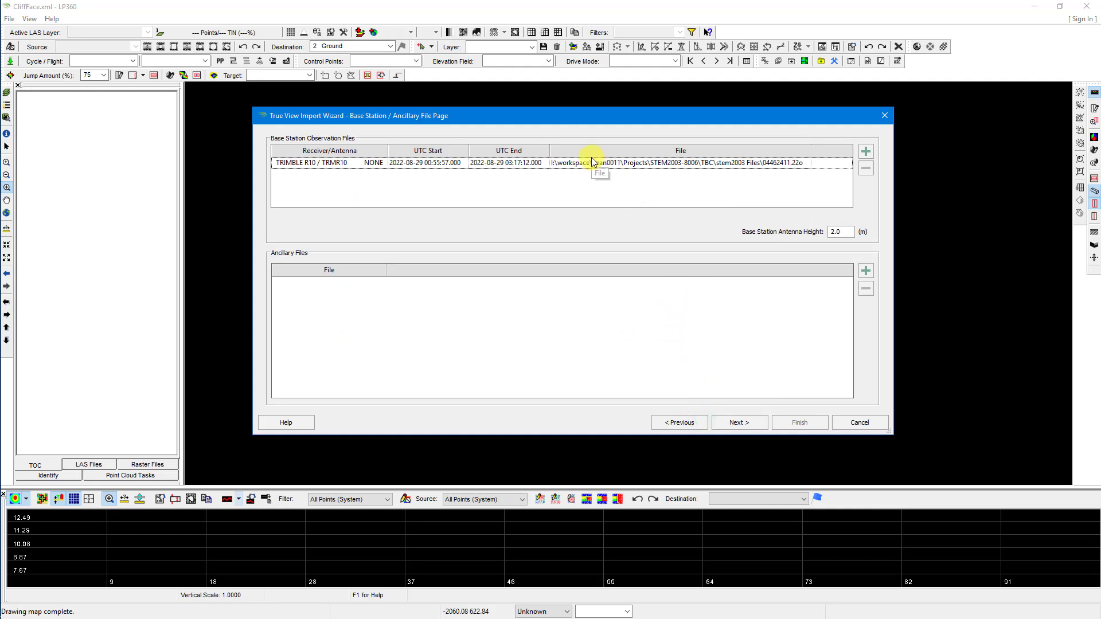
click(572, 168)
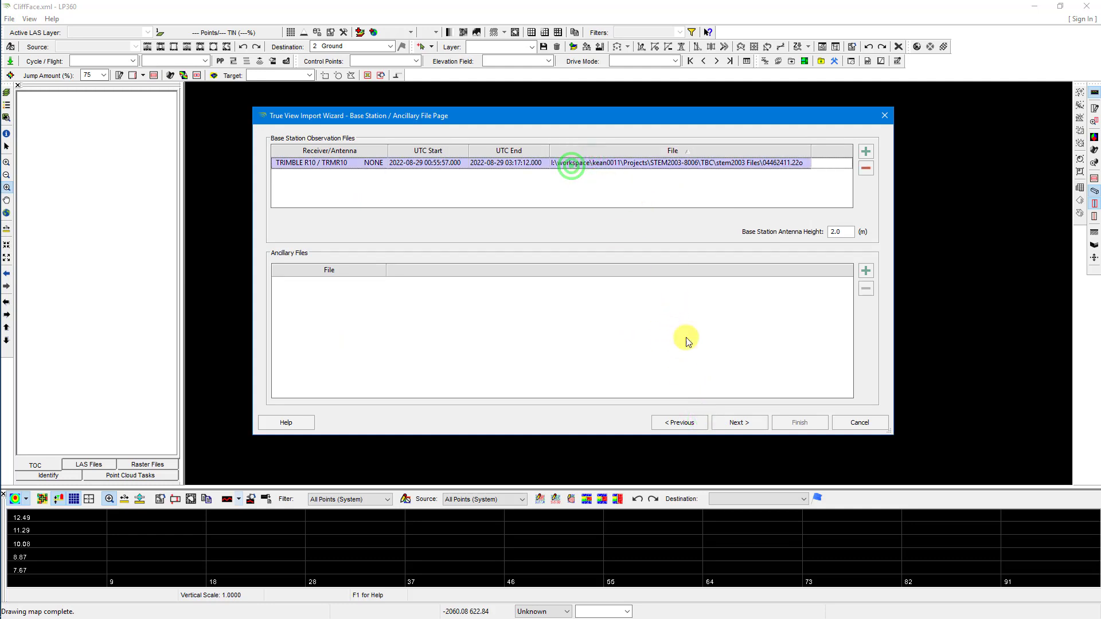
click(721, 421)
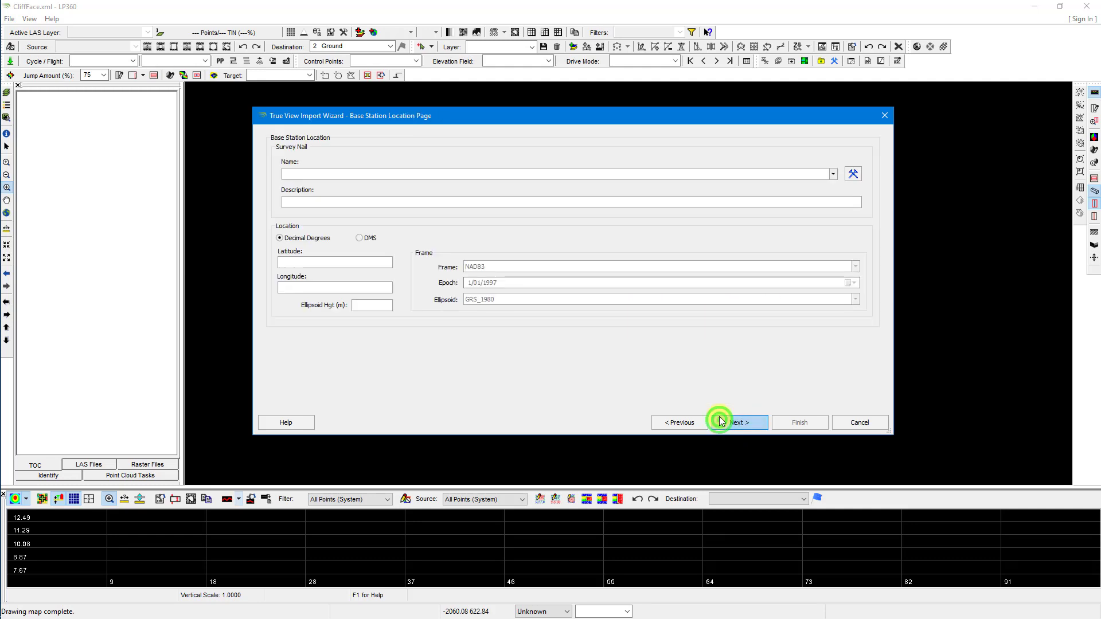
Start a new survey nail for the base station location in the Survey Nail Manager
click(531, 174)
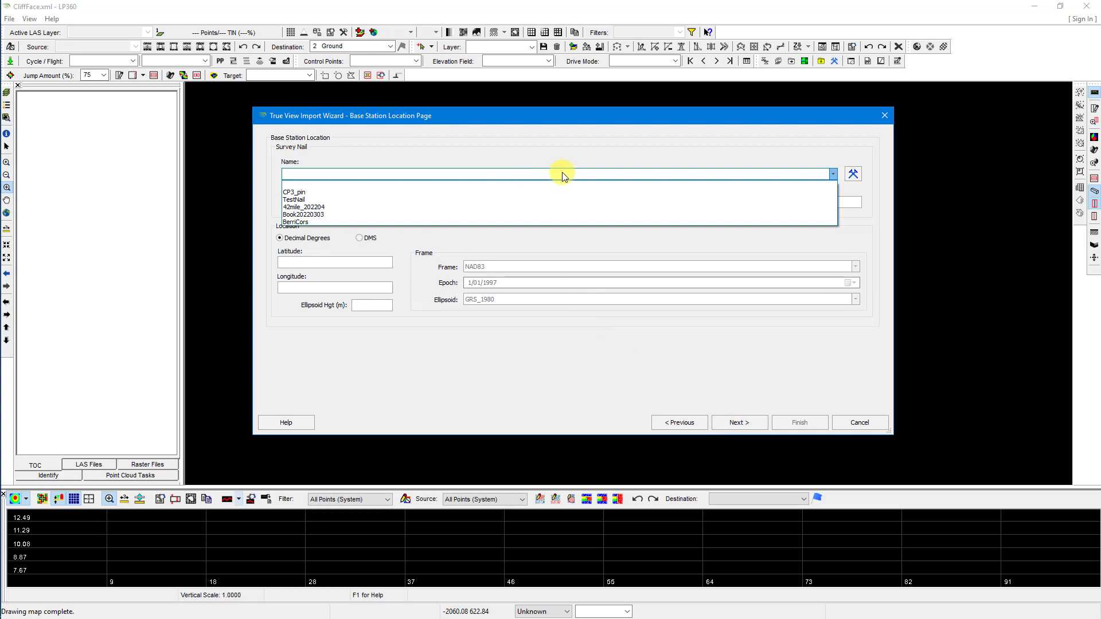
click(557, 152)
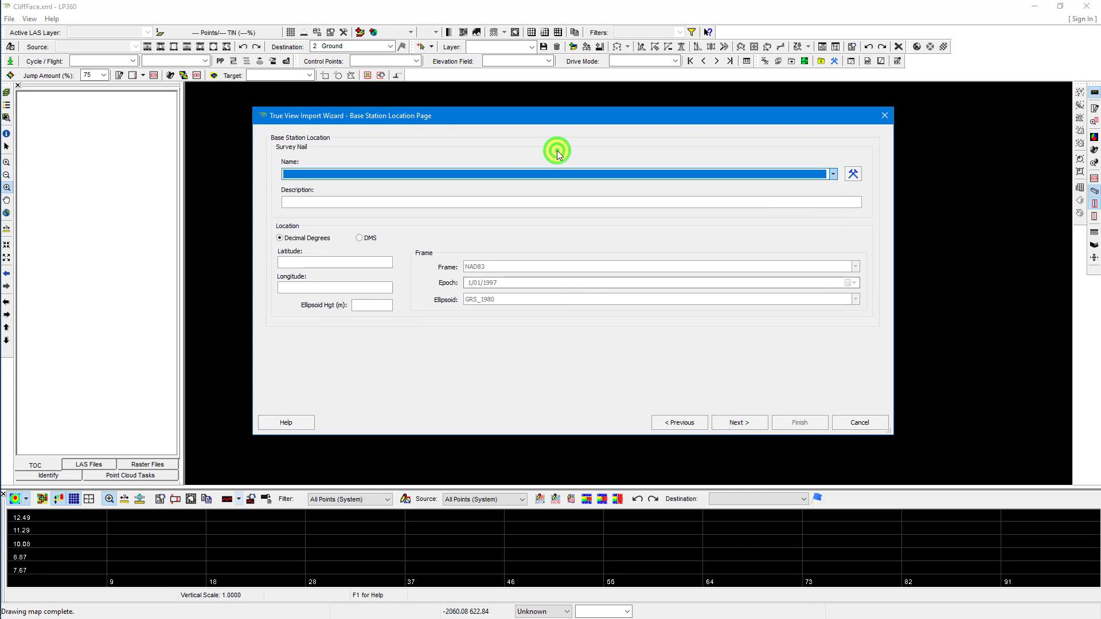
click(853, 174)
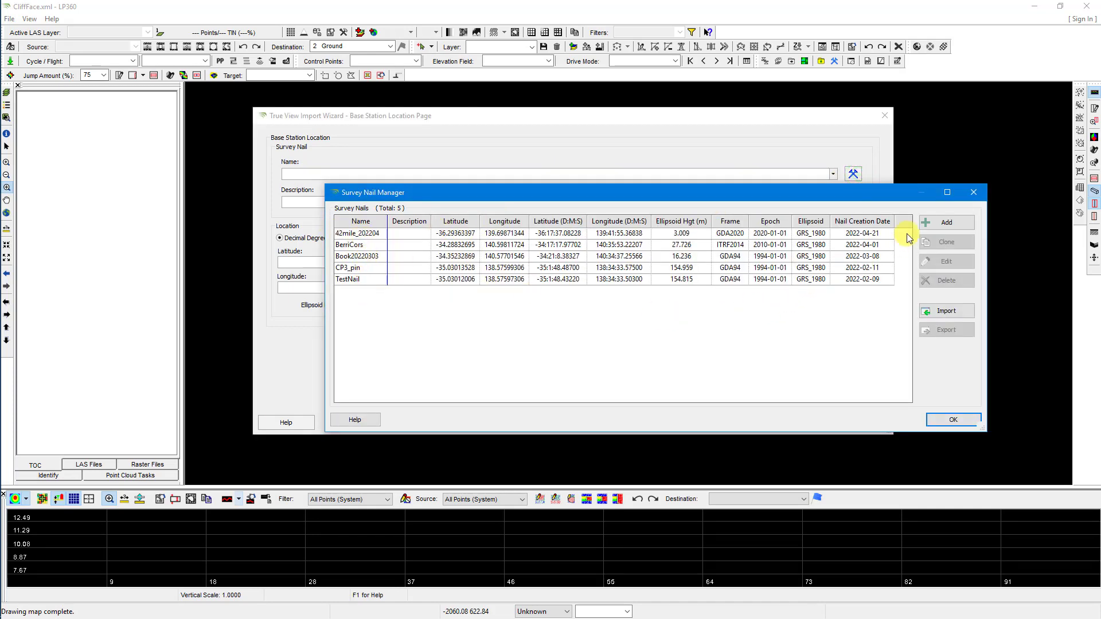
click(927, 224)
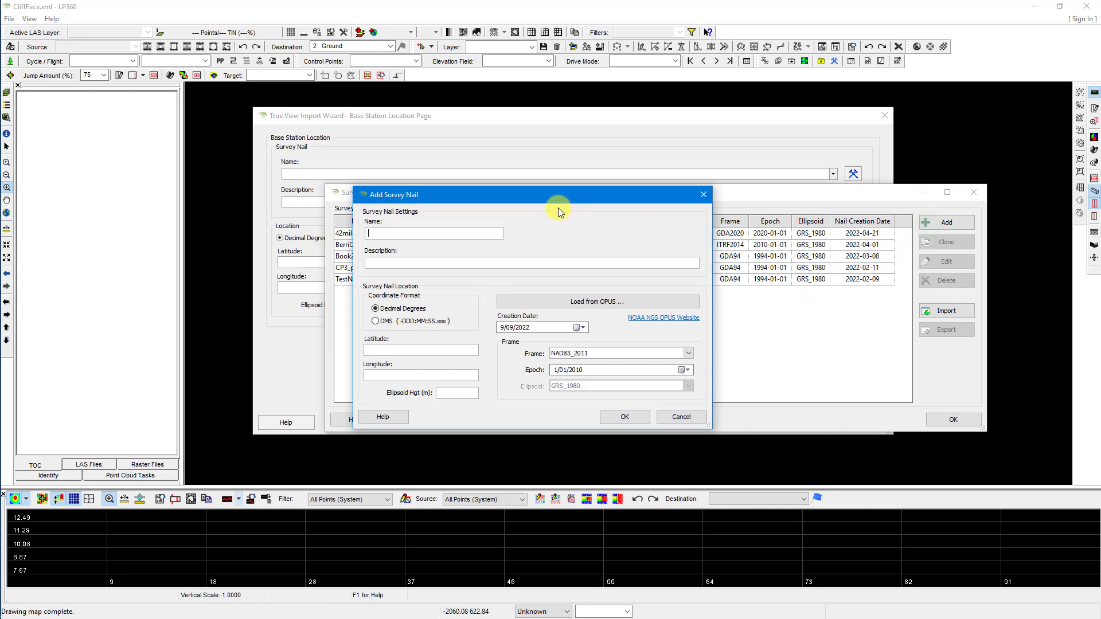
drag(544, 196, 589, 187)
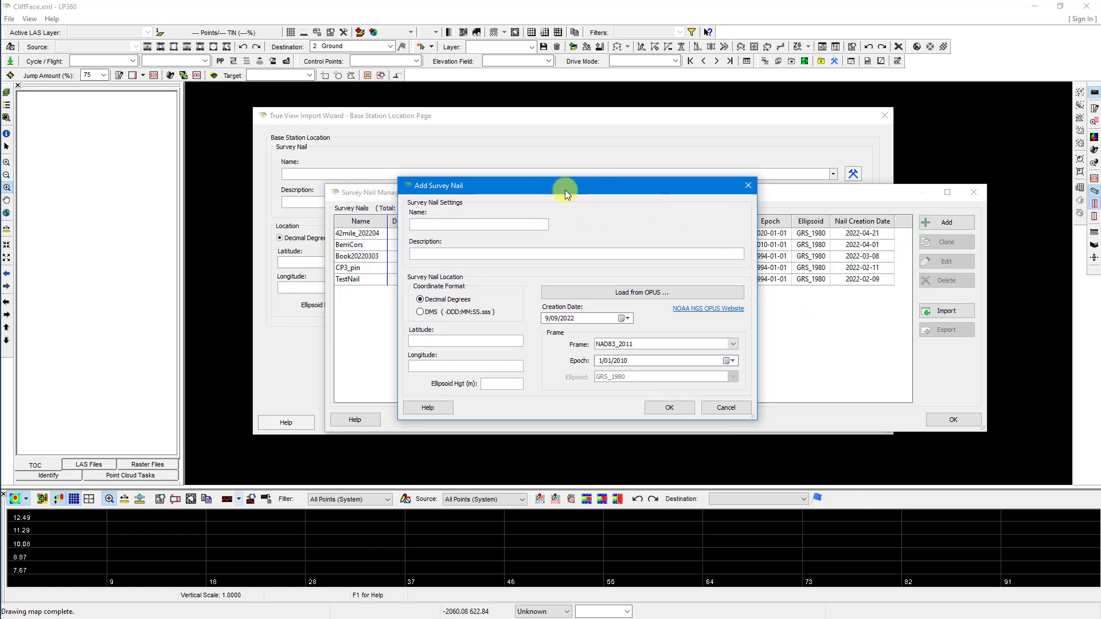
Name the survey nail OnkaCliffs and describe it as "Top of cliffs"
text(OnkaCliffs)
click(544, 250)
text(Cliffs)
key(BackSpace)
key(BackSpace)
key(BackSpace)
key(BackSpace)
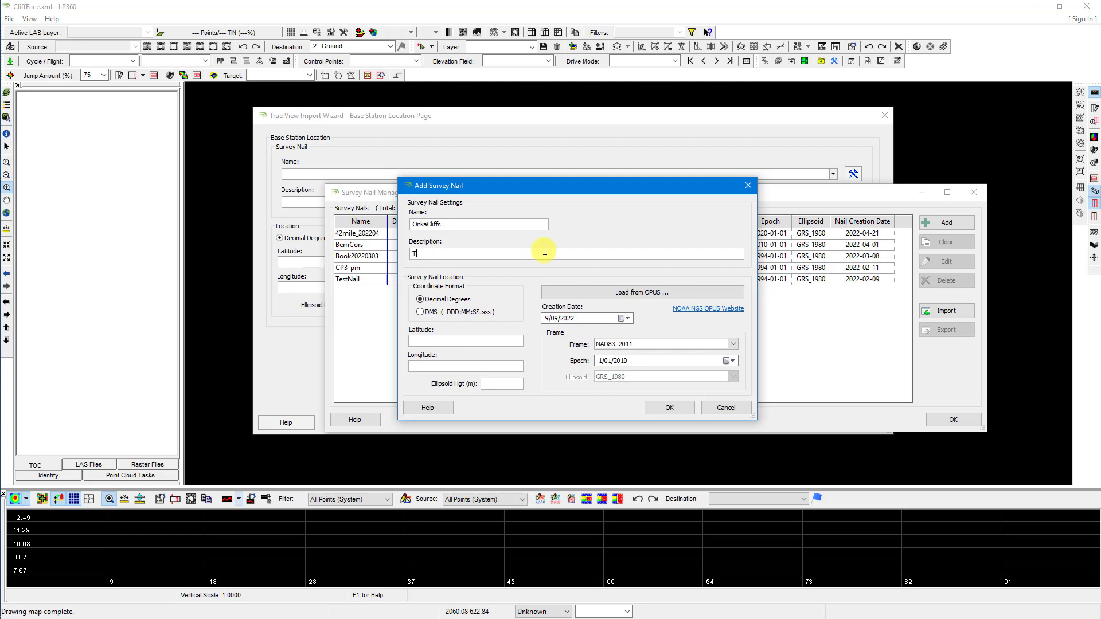
text(Top of cliffs)
click(560, 257)
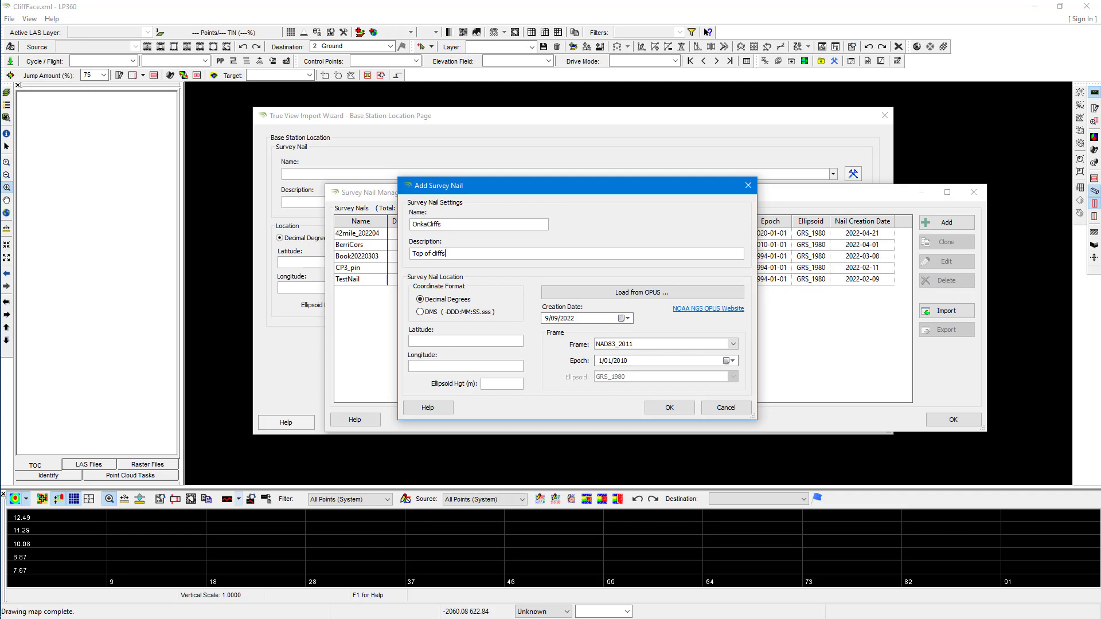
drag(614, 184, 631, 177)
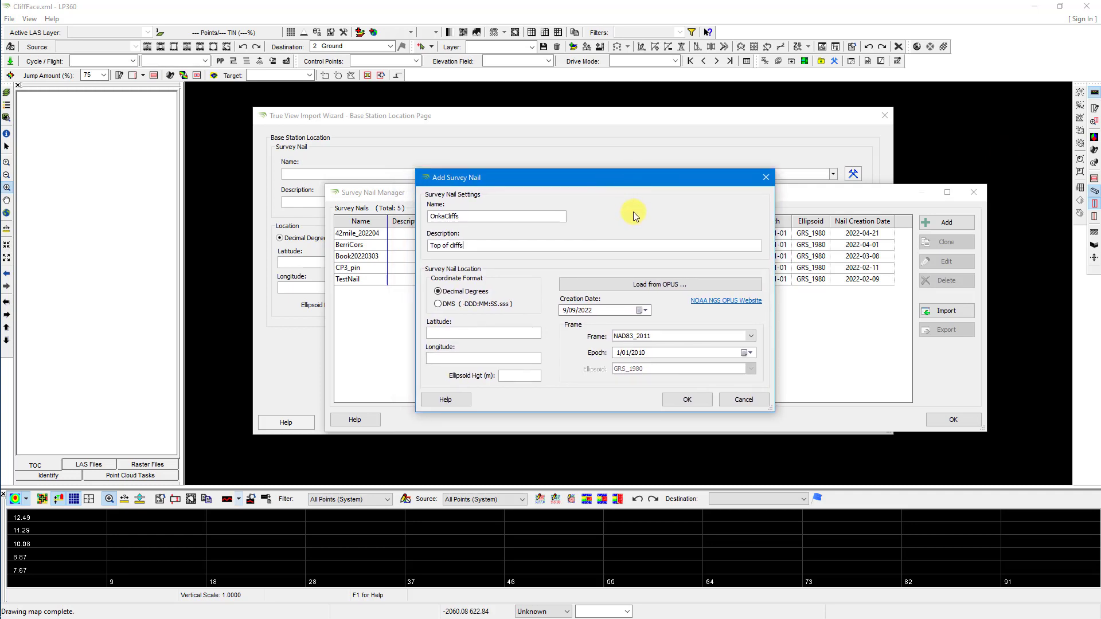
Set the survey nail's coordinate format to DMS and its reference frame to GDA94
click(476, 306)
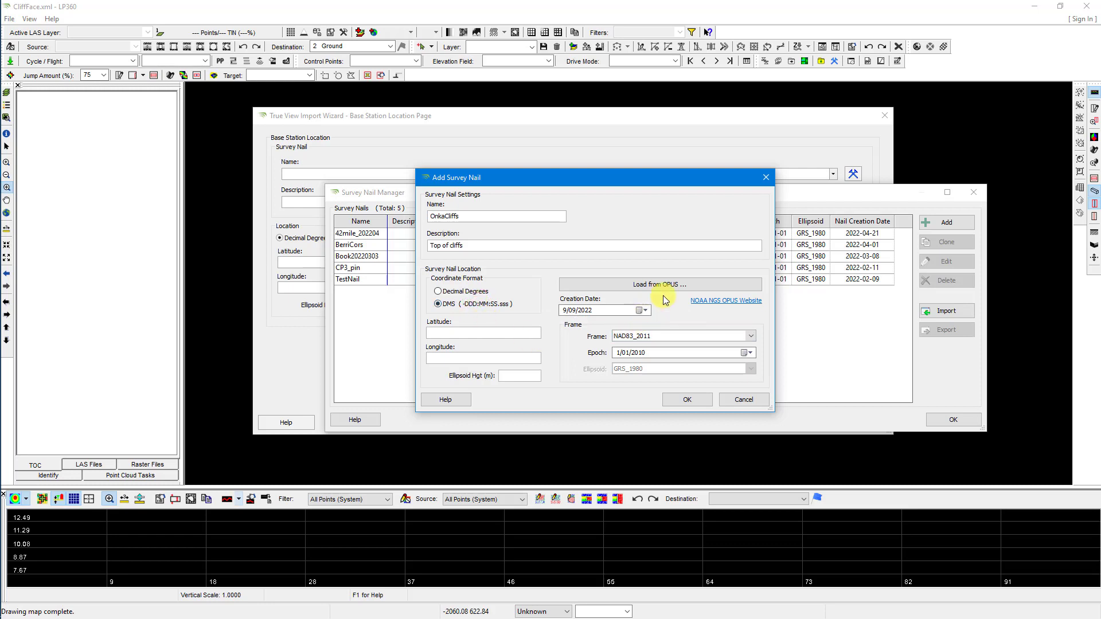
click(748, 337)
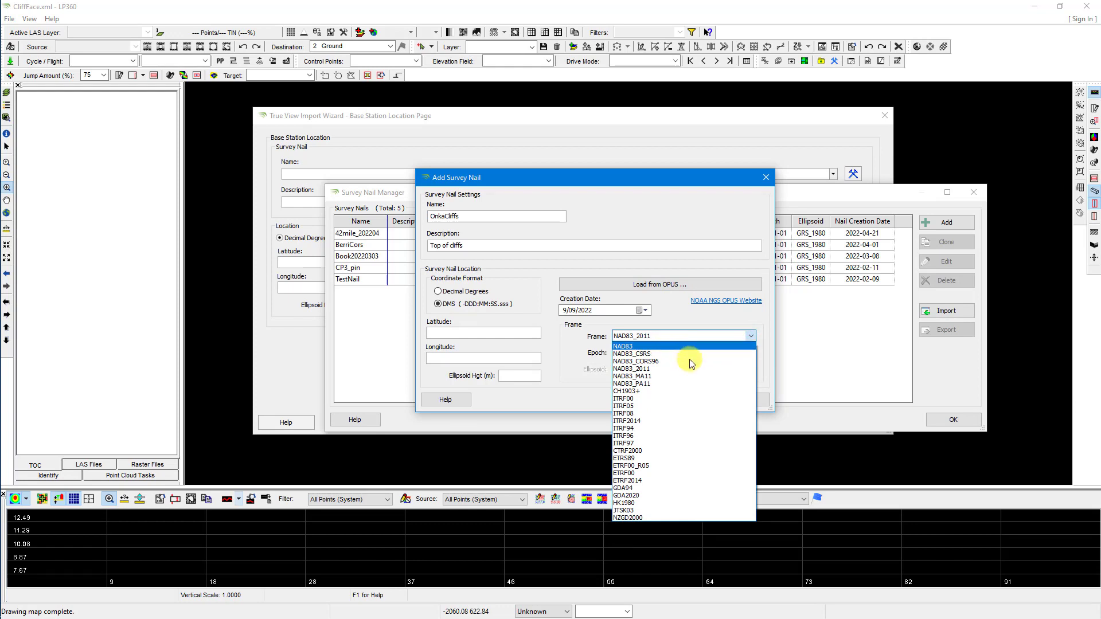
click(555, 331)
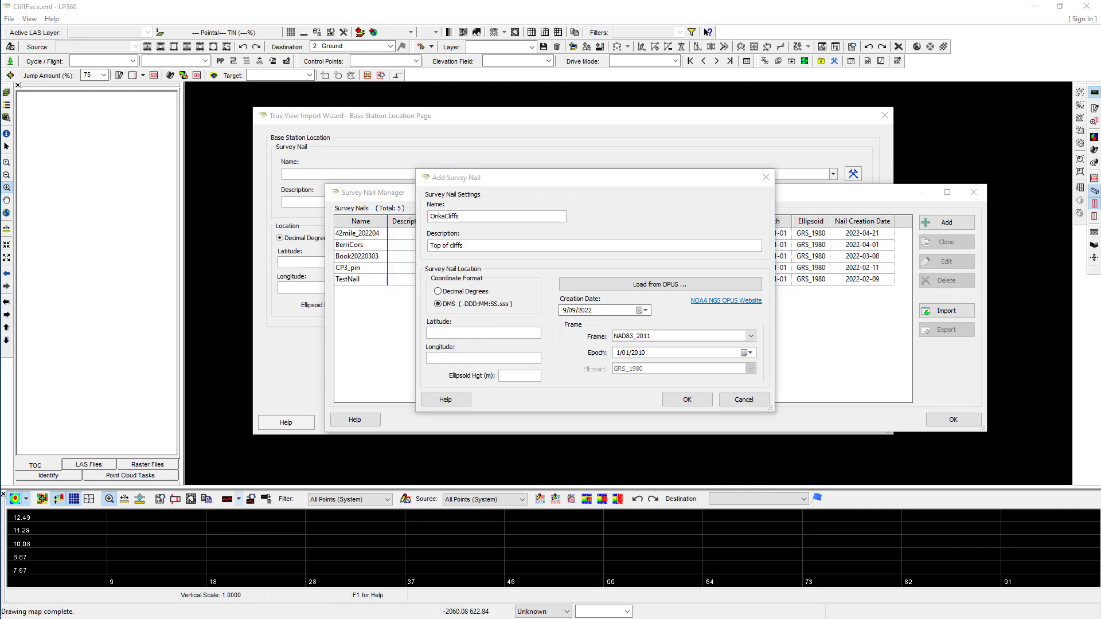
click(751, 336)
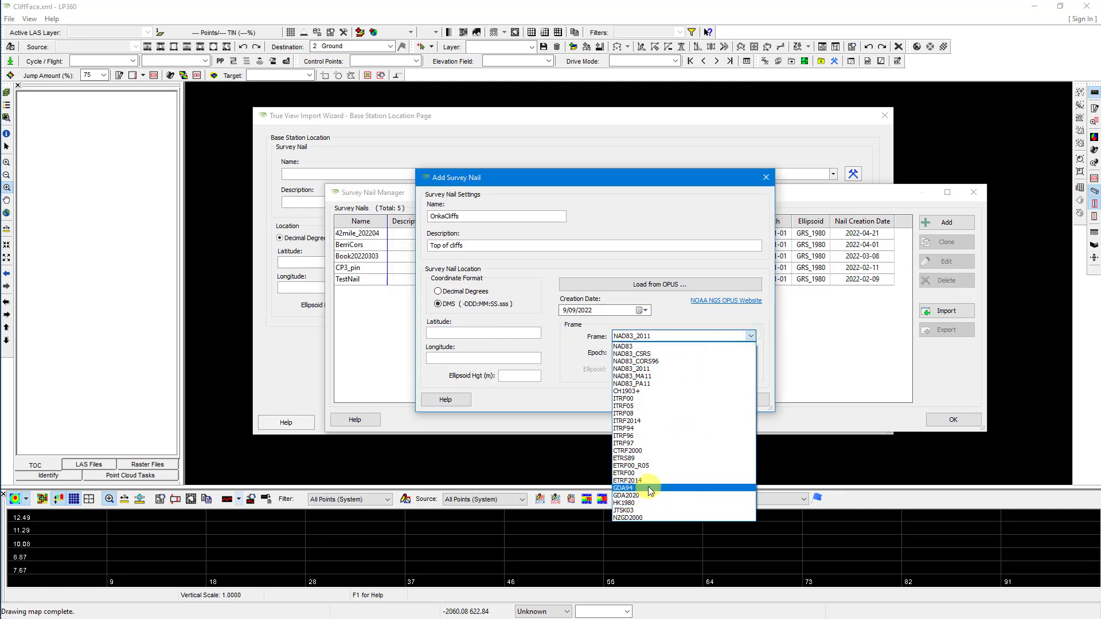
click(647, 488)
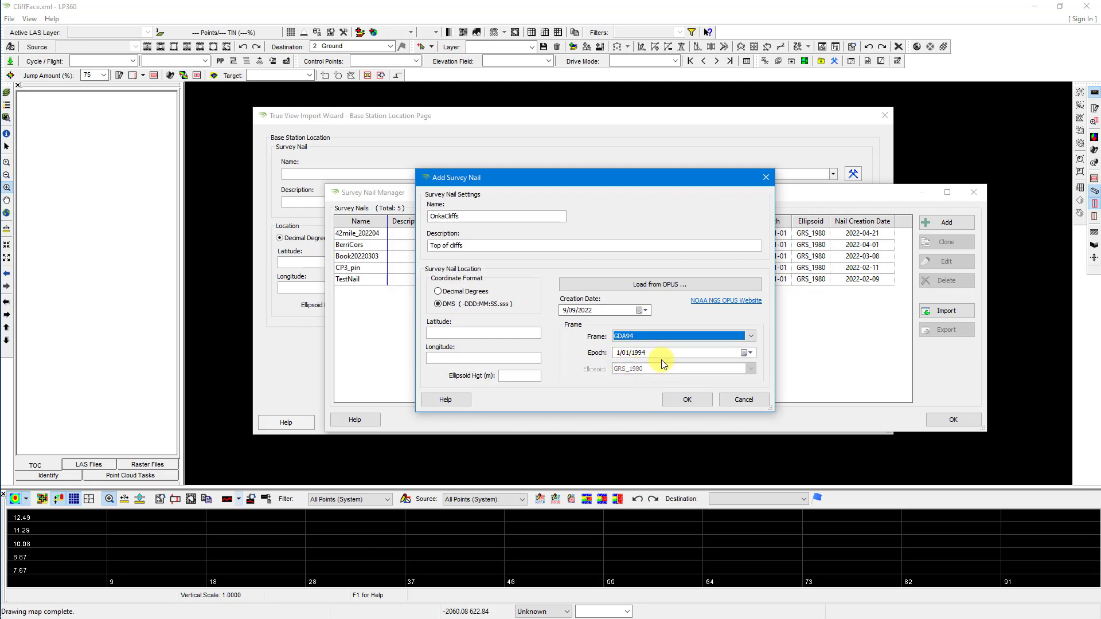
click(696, 369)
Set the survey nail's latitude to -35:09:56.64479 and its longitude to 138:28:15.47448
click(472, 331)
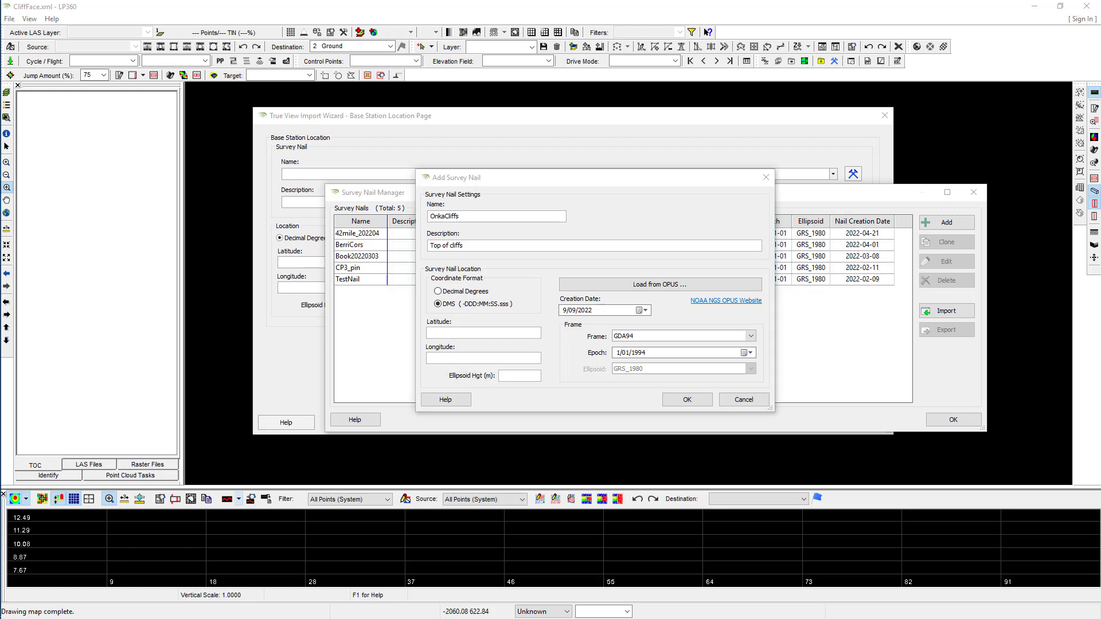
click(487, 333)
click(510, 334)
text(-35:09)
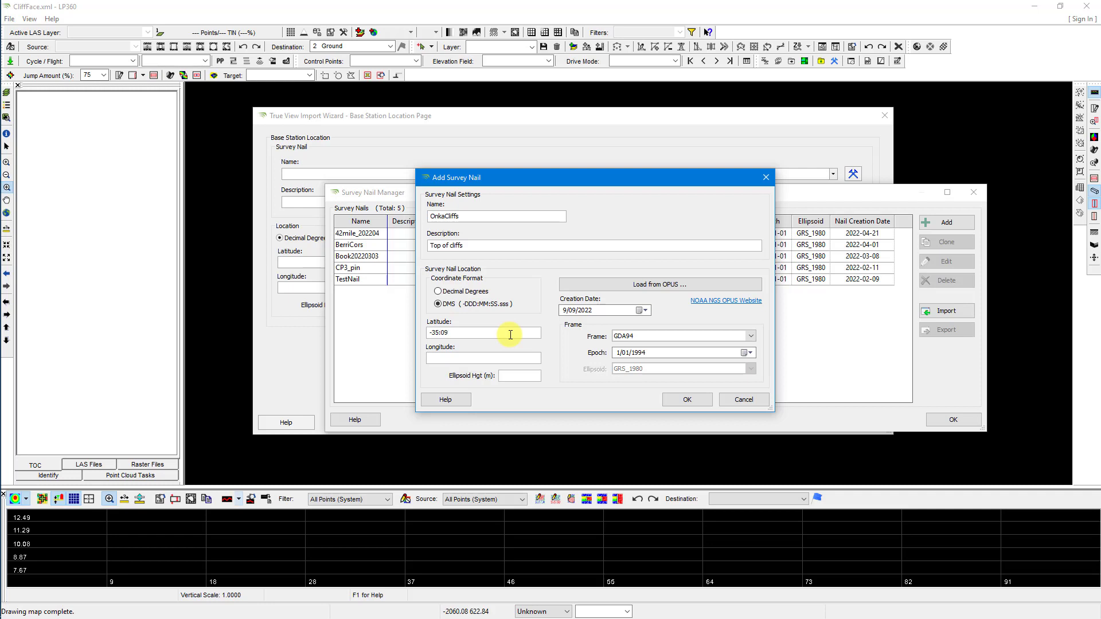
text(56.64479)
click(490, 358)
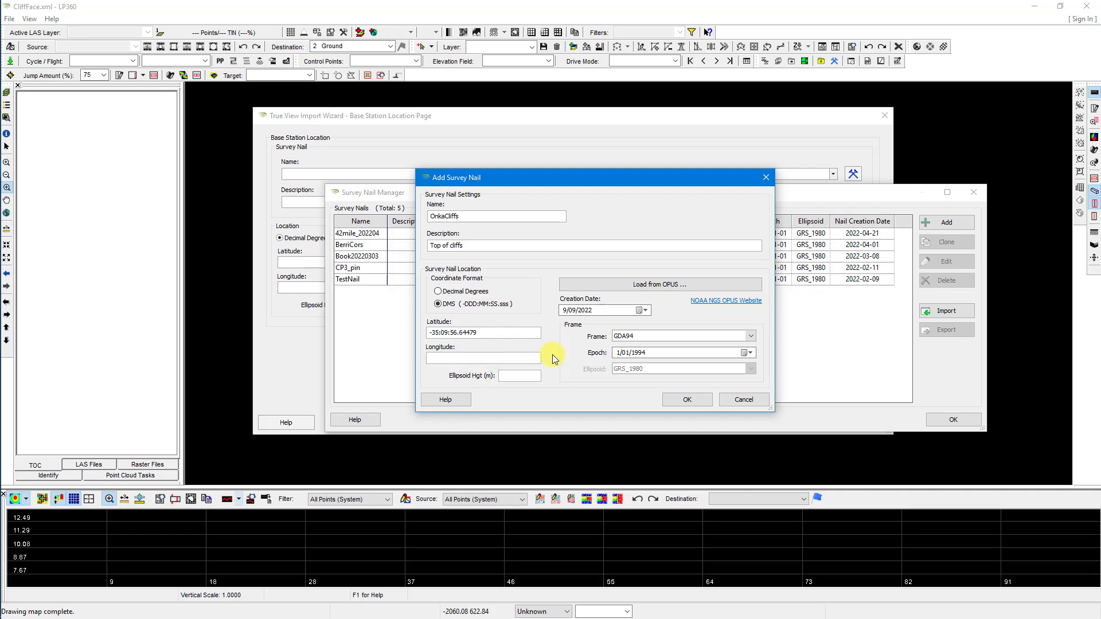
text(138:2)
text(15.4744)
Set the survey nail's ellipsoid height to 23.072 m, save it, and use it as the base station location
click(518, 375)
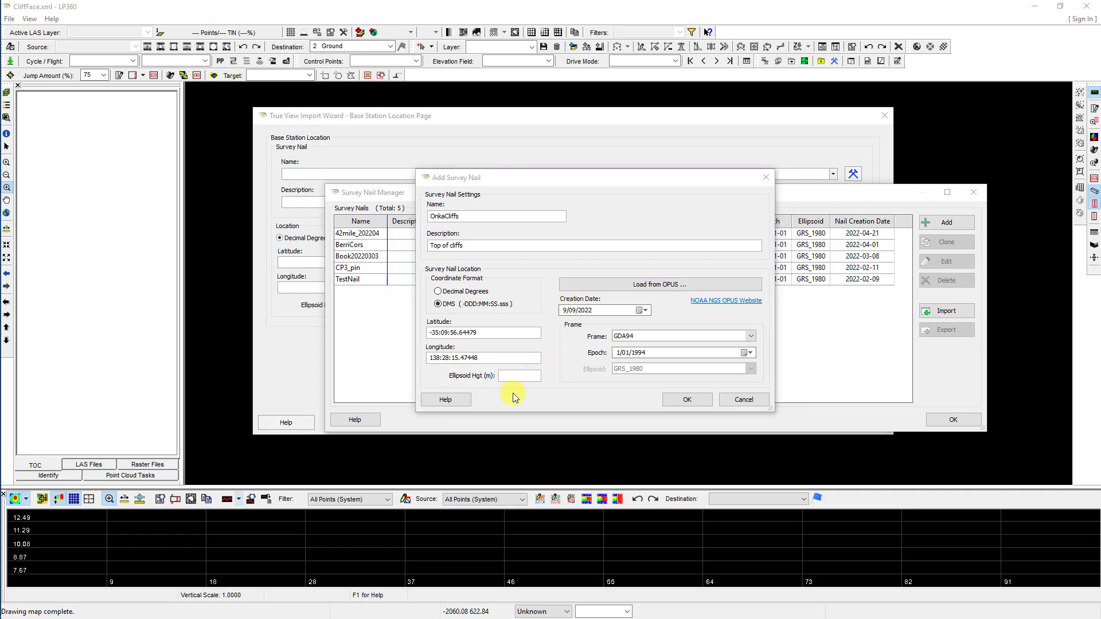
click(520, 374)
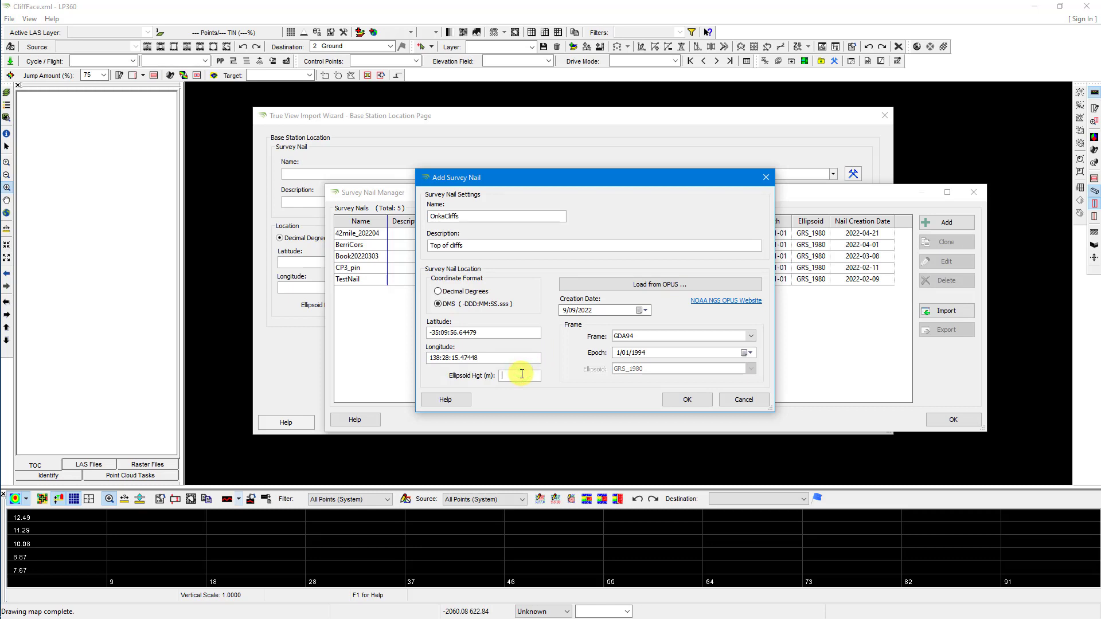
text(23.072)
click(692, 401)
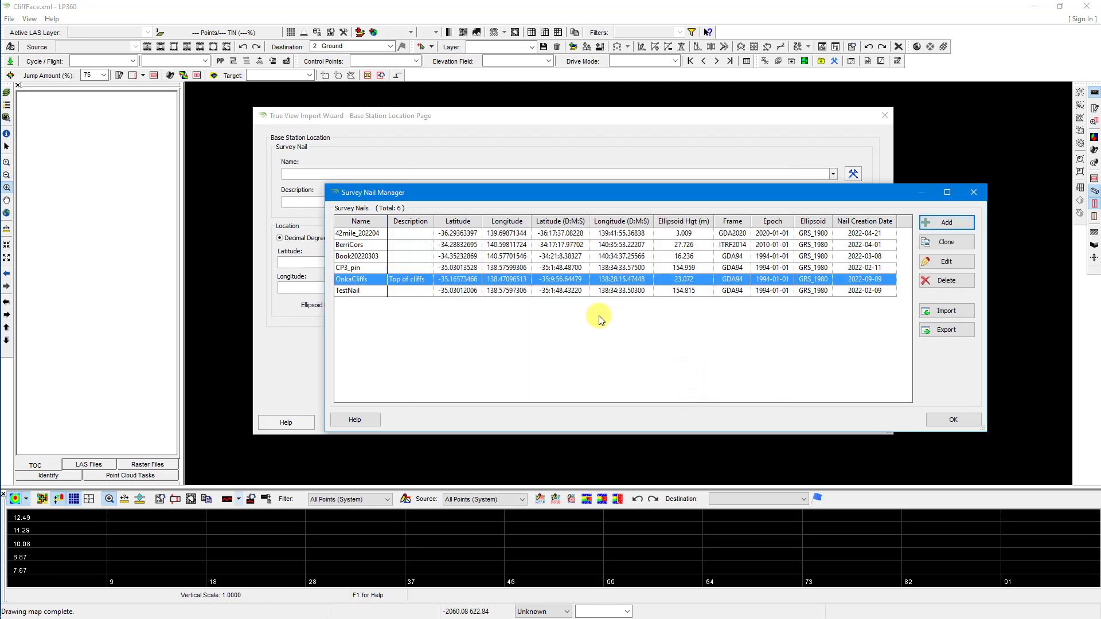
click(943, 421)
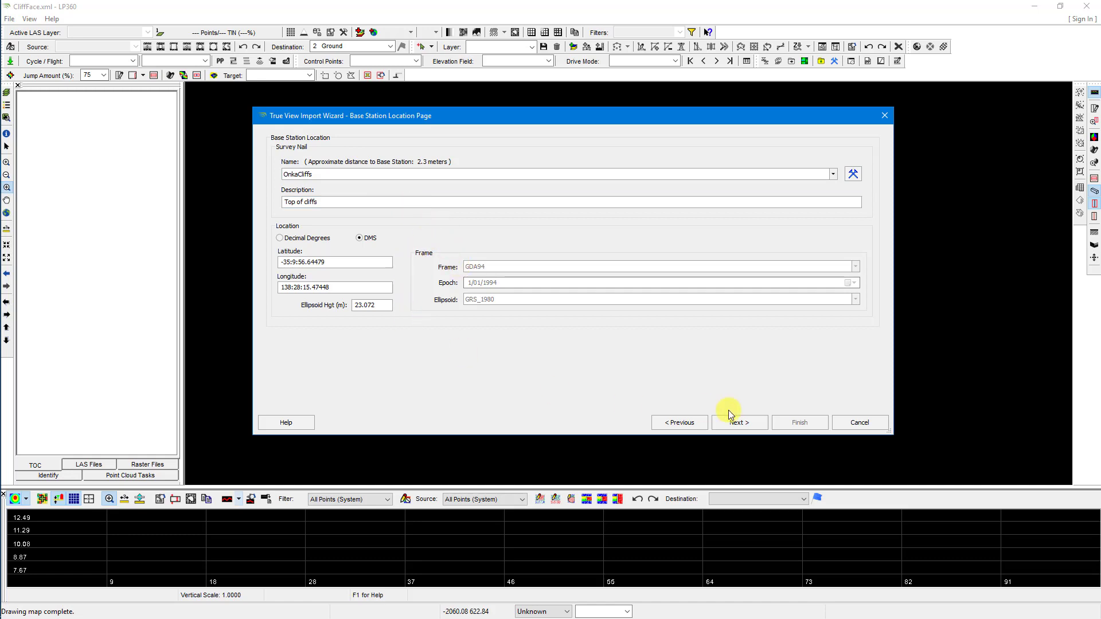
Choose I:\EvoProc\Archives as the output archive folder and import the cycle into the current project
click(737, 423)
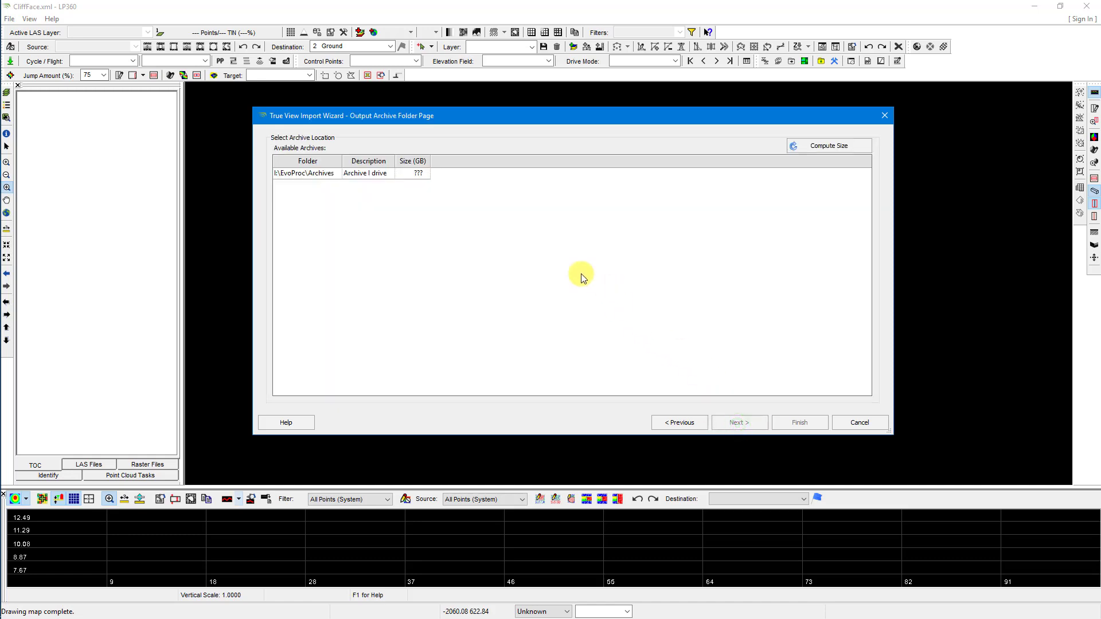
click(283, 177)
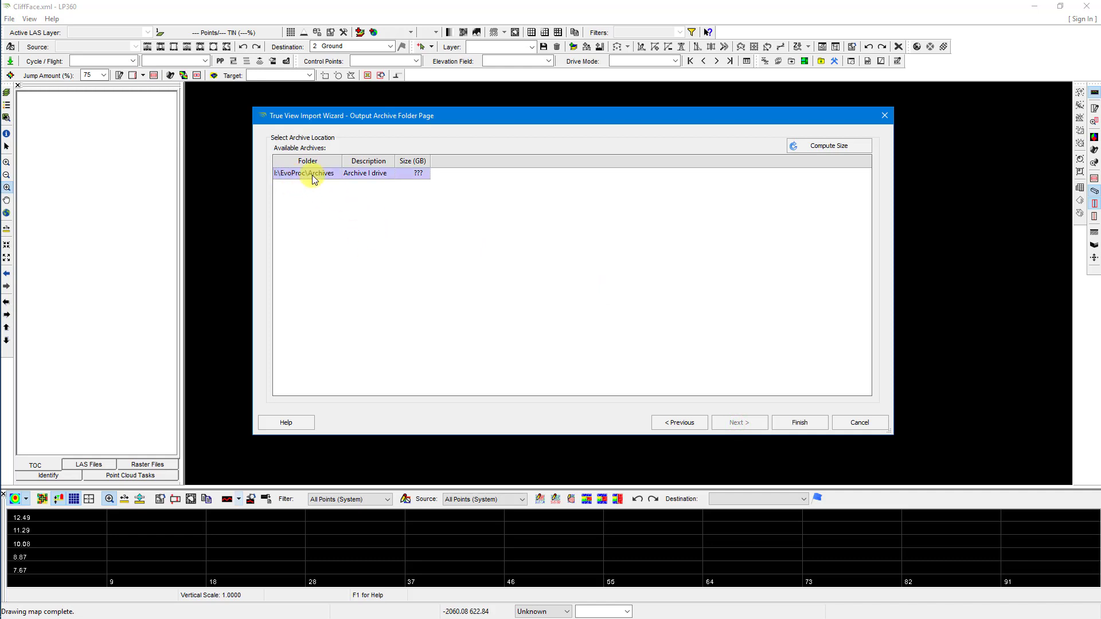
click(783, 423)
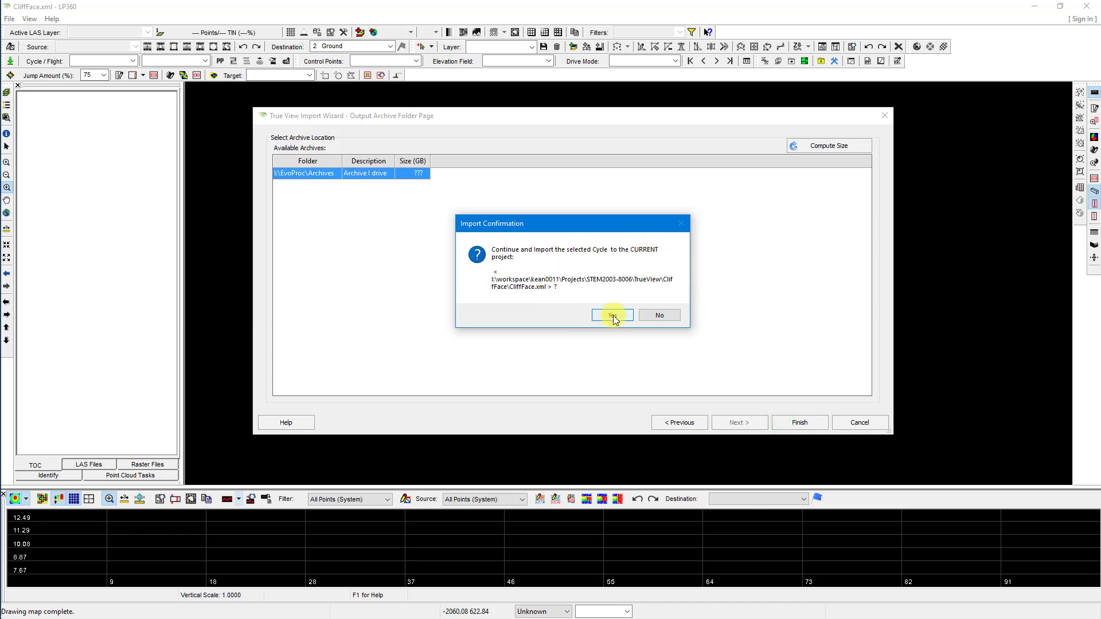
click(612, 316)
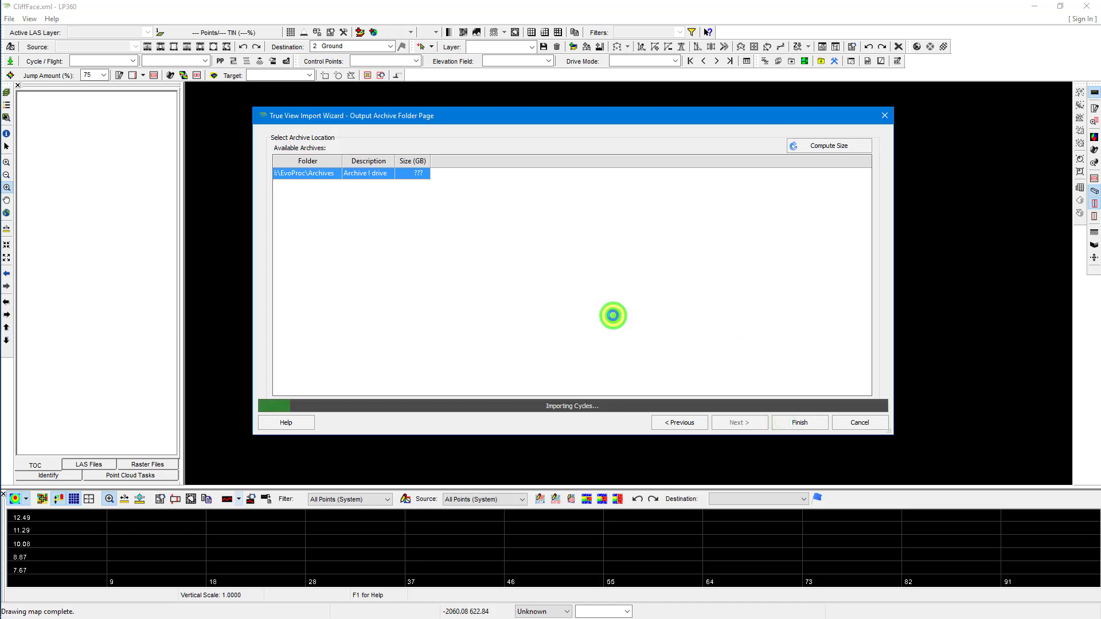
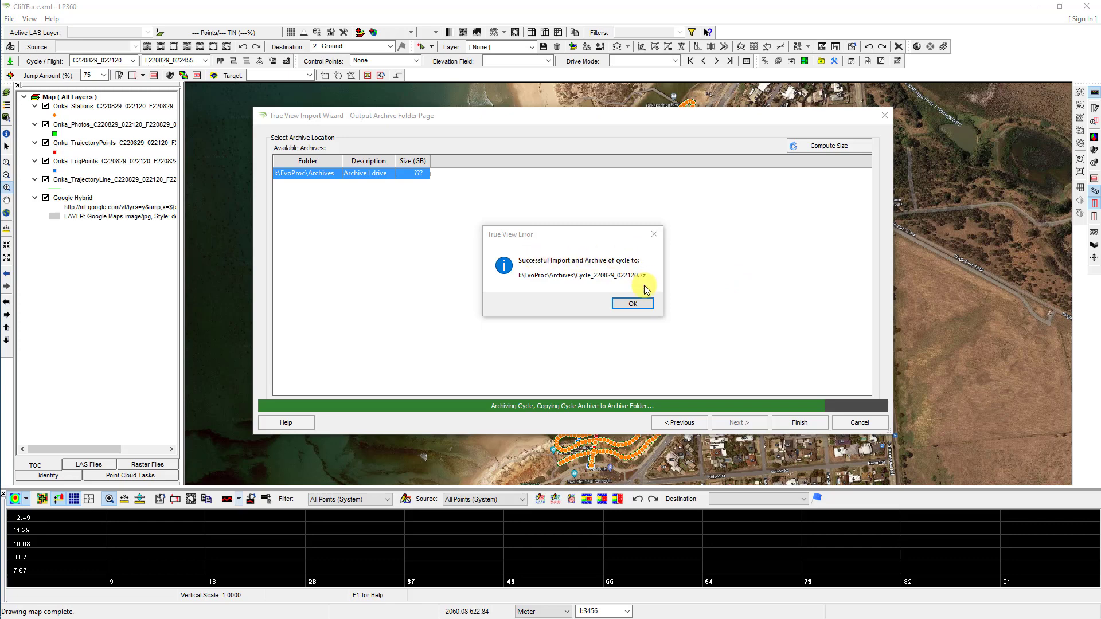
click(631, 304)
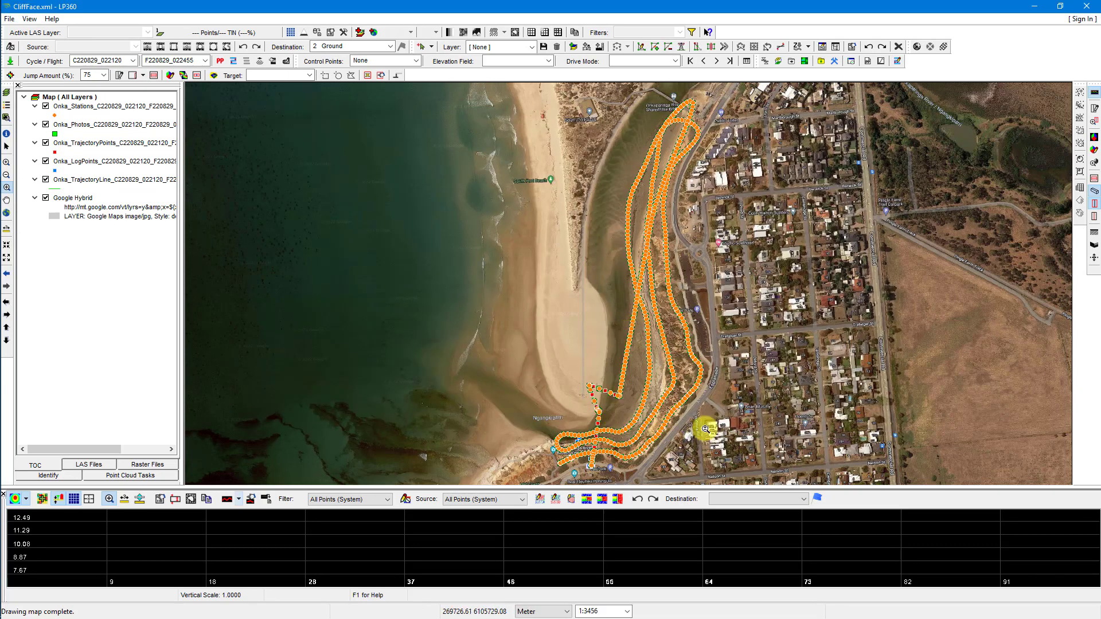
Examine the imported flight trajectory over the cliffs and the river mouth on the satellite map
click(582, 475)
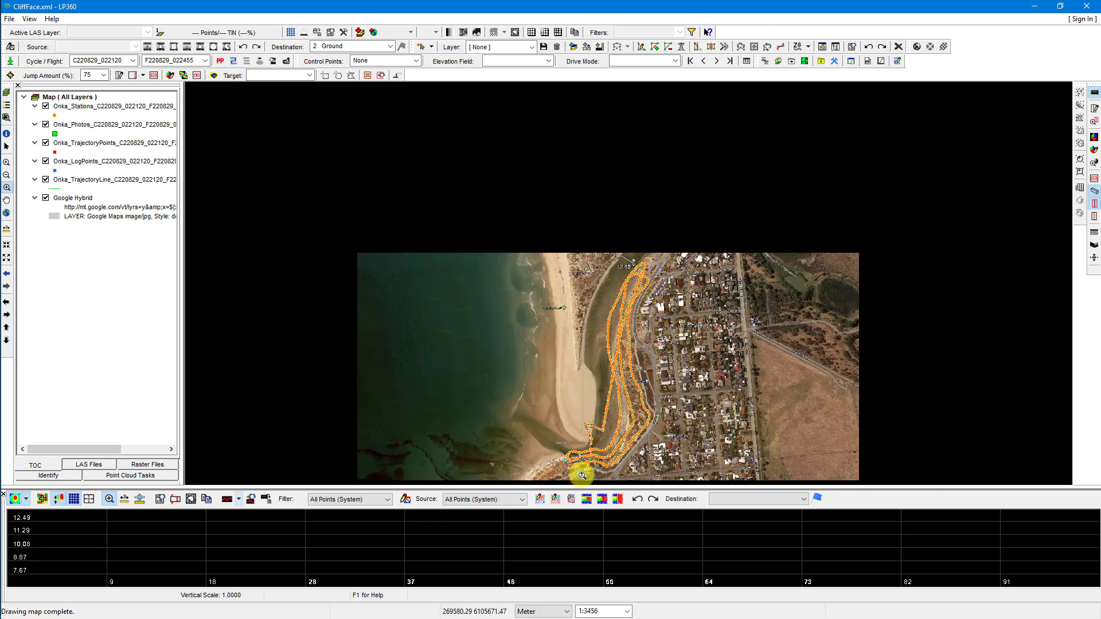
scroll(623, 483, up, 3)
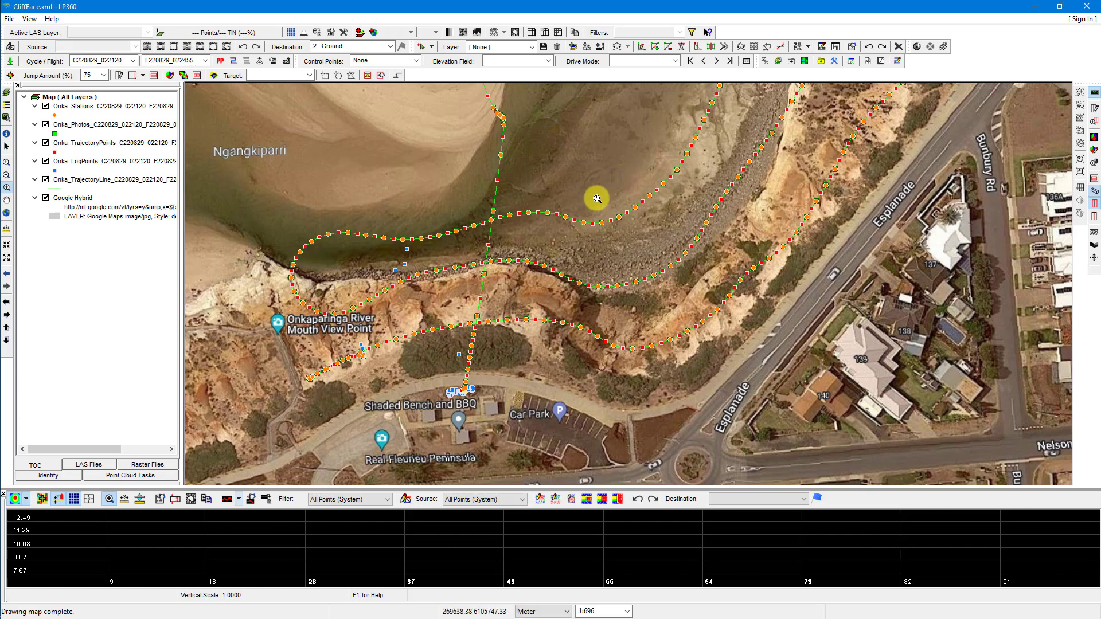
scroll(596, 200, up, 2)
scroll(597, 201, down, 2)
scroll(597, 202, down, 2)
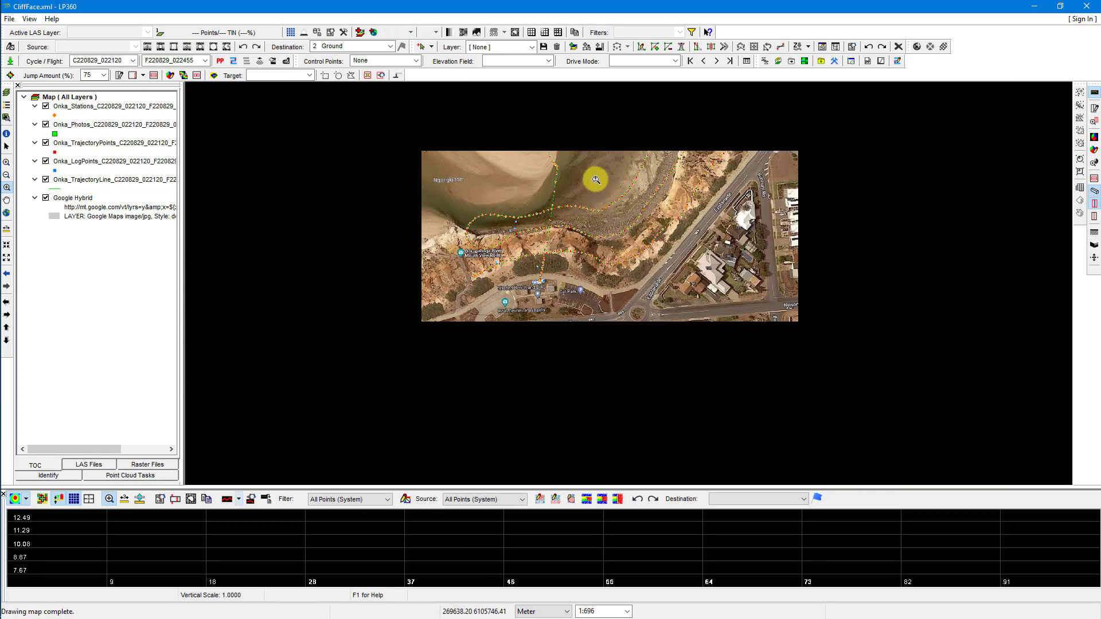
drag(597, 174, 503, 297)
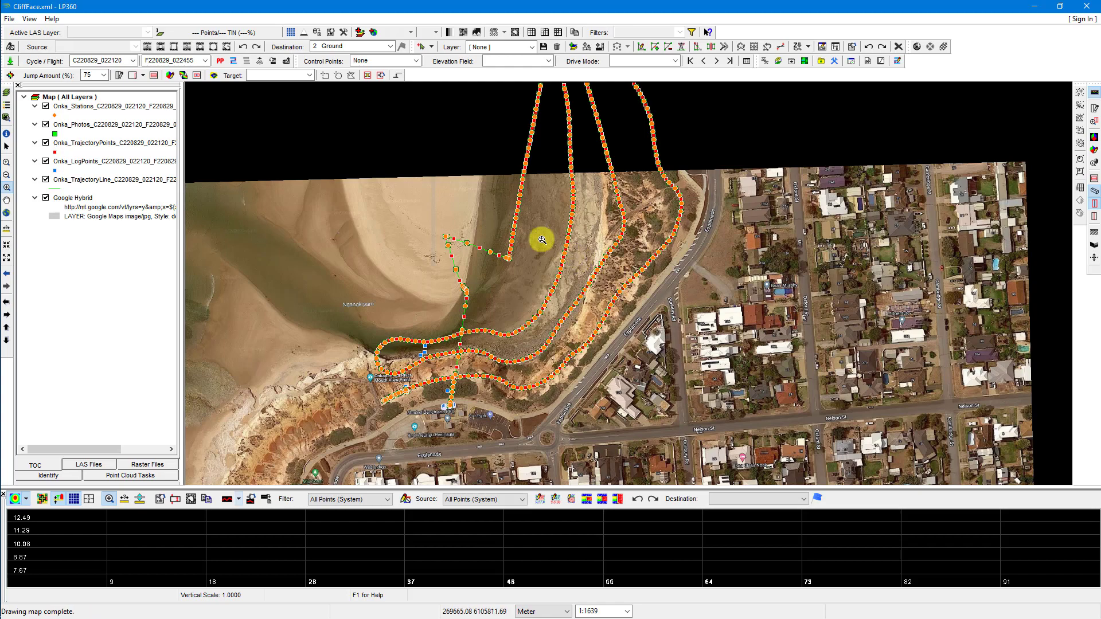
drag(542, 240, 539, 275)
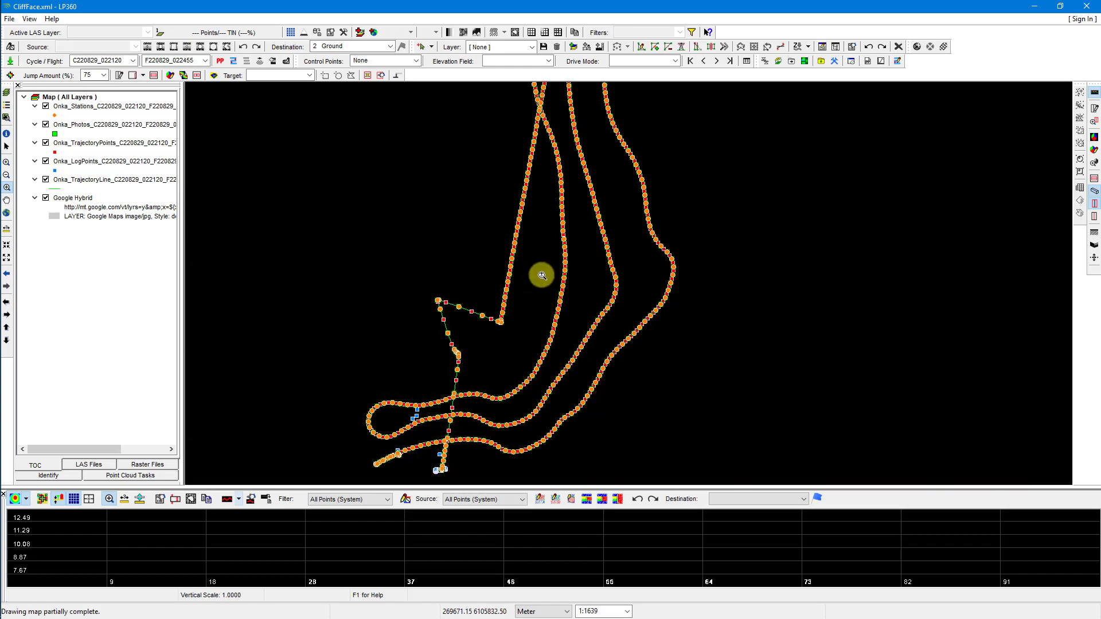
click(541, 275)
scroll(540, 275, down, 2)
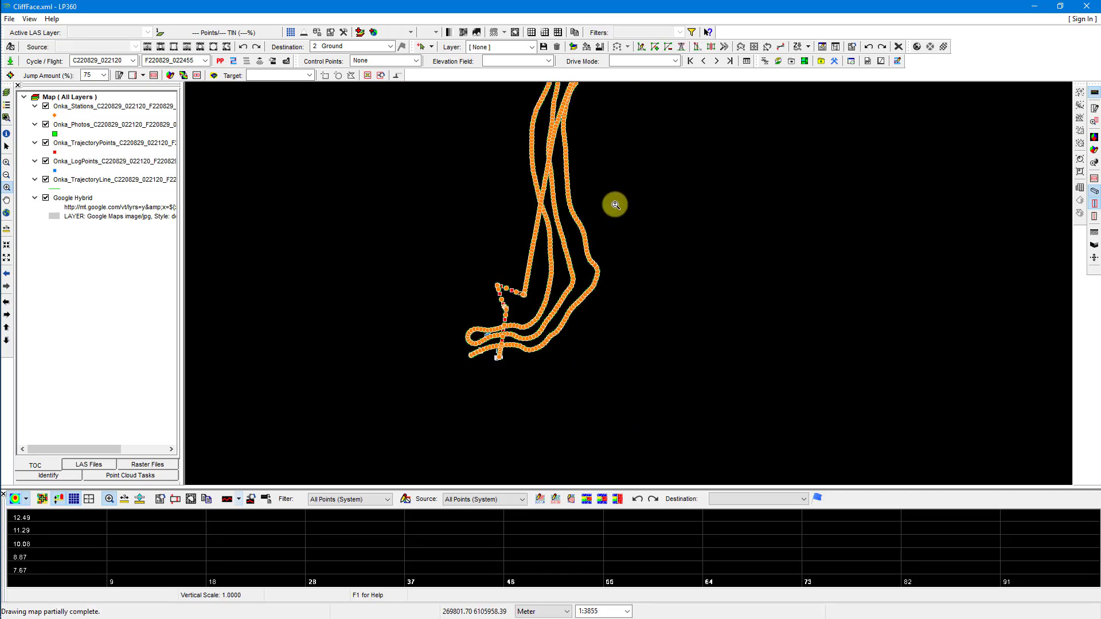
drag(614, 204, 585, 322)
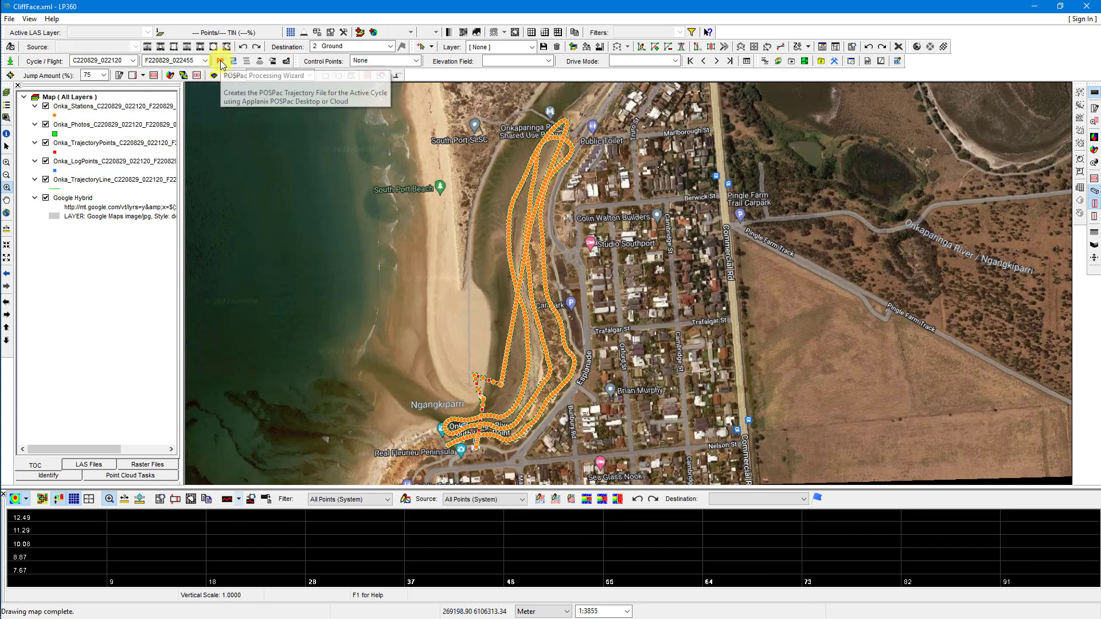
Check the project's spatial reference system and the local POSPacBatch.exe location in the project settings
click(9, 18)
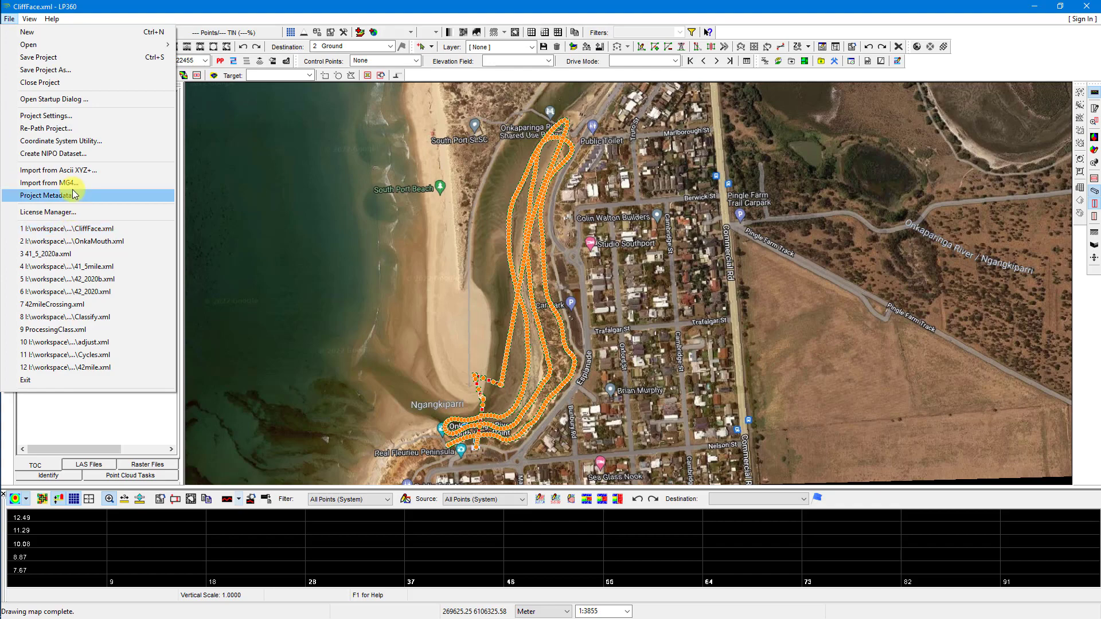
click(79, 116)
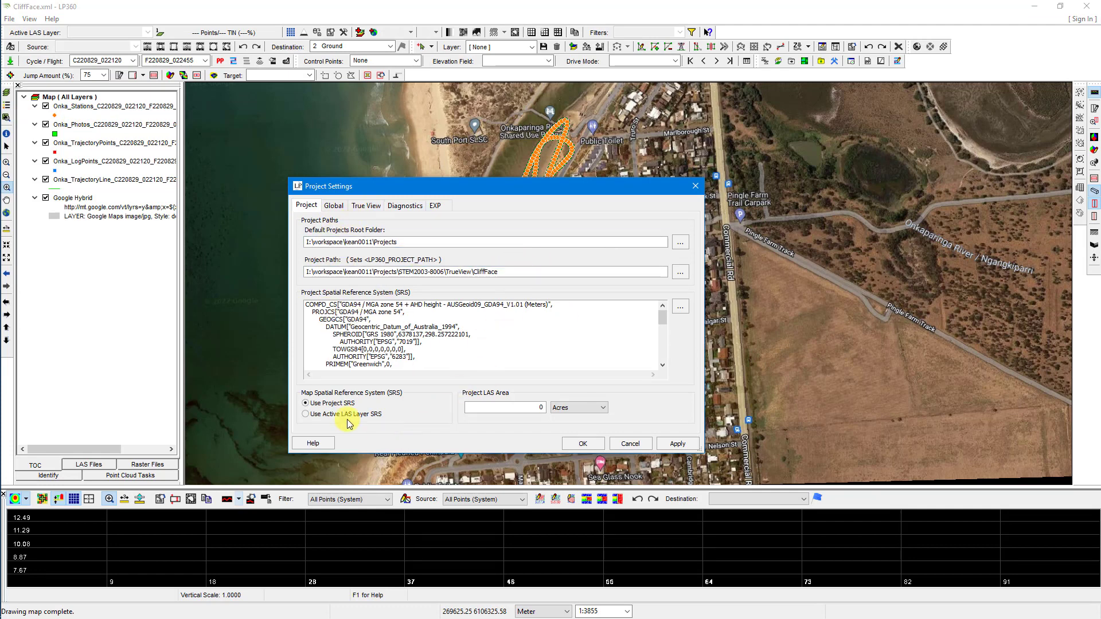
click(331, 207)
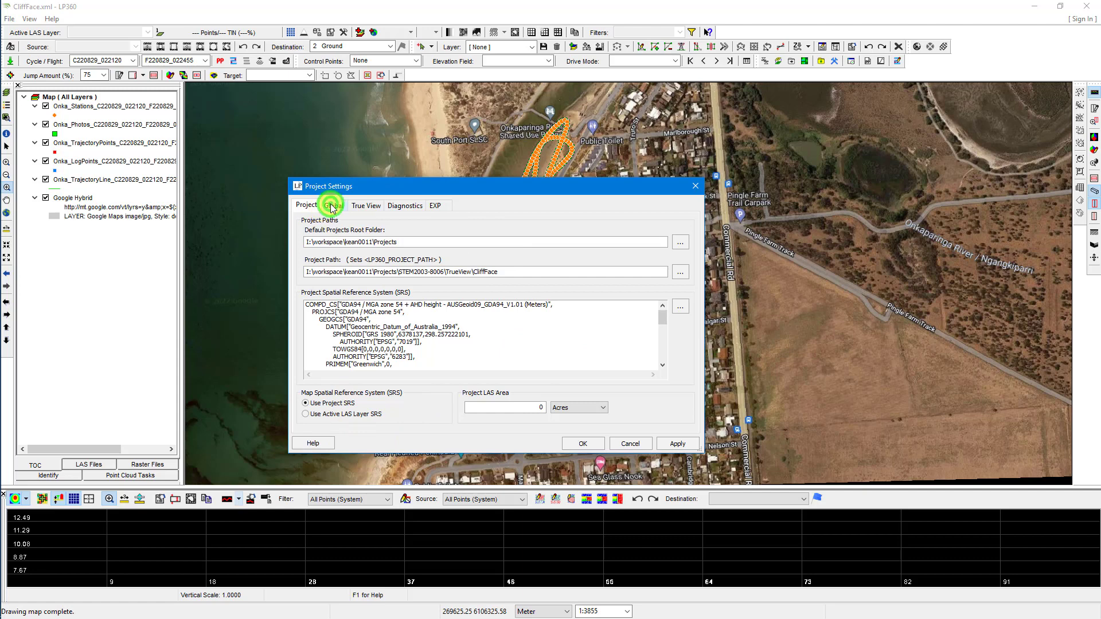
click(357, 207)
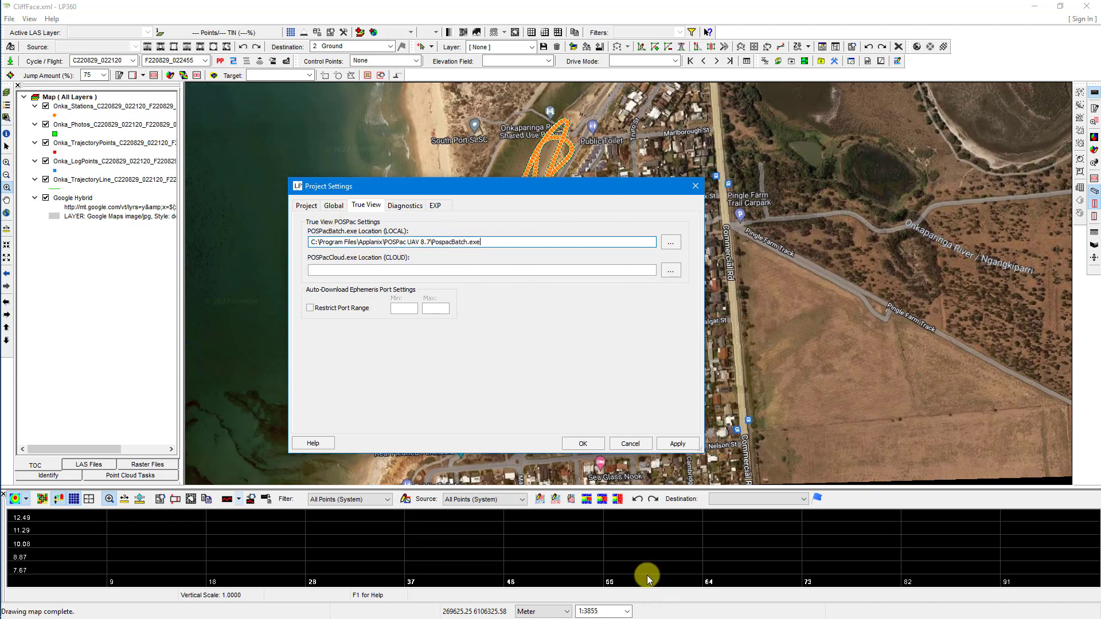
click(592, 446)
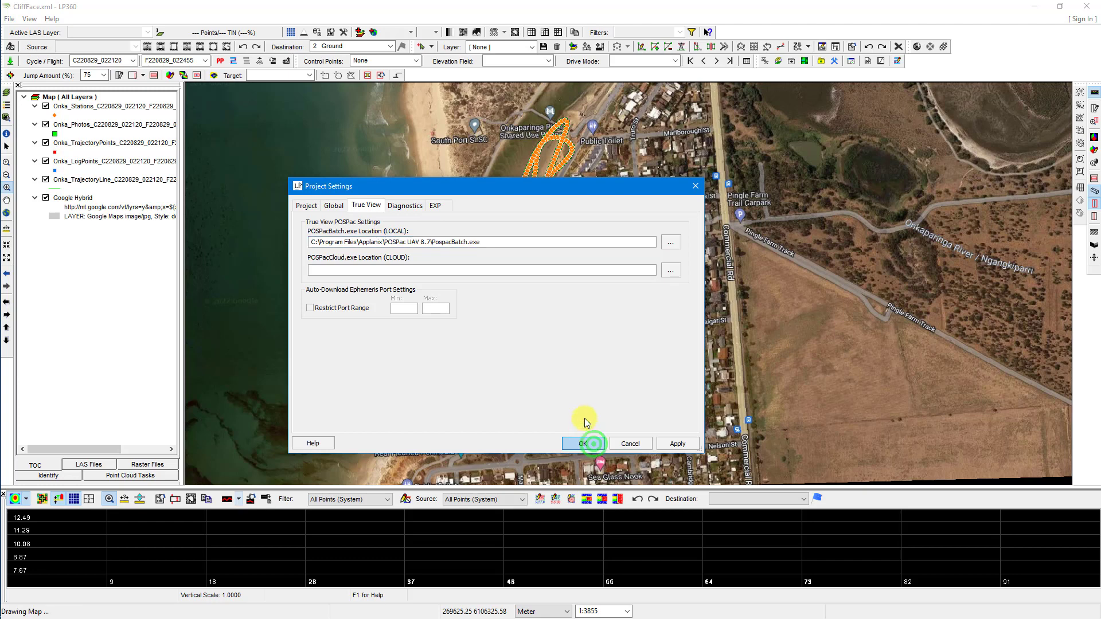
Start the POSPac Processing Wizard, accept its input settings, and check the base station observation file's times and path
click(220, 60)
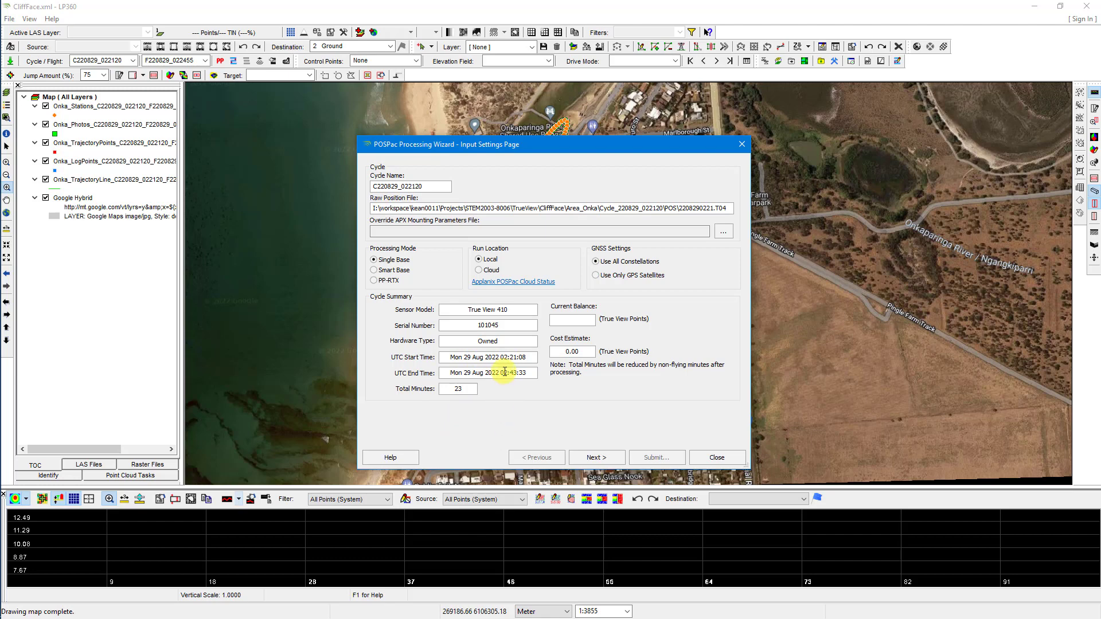
click(608, 462)
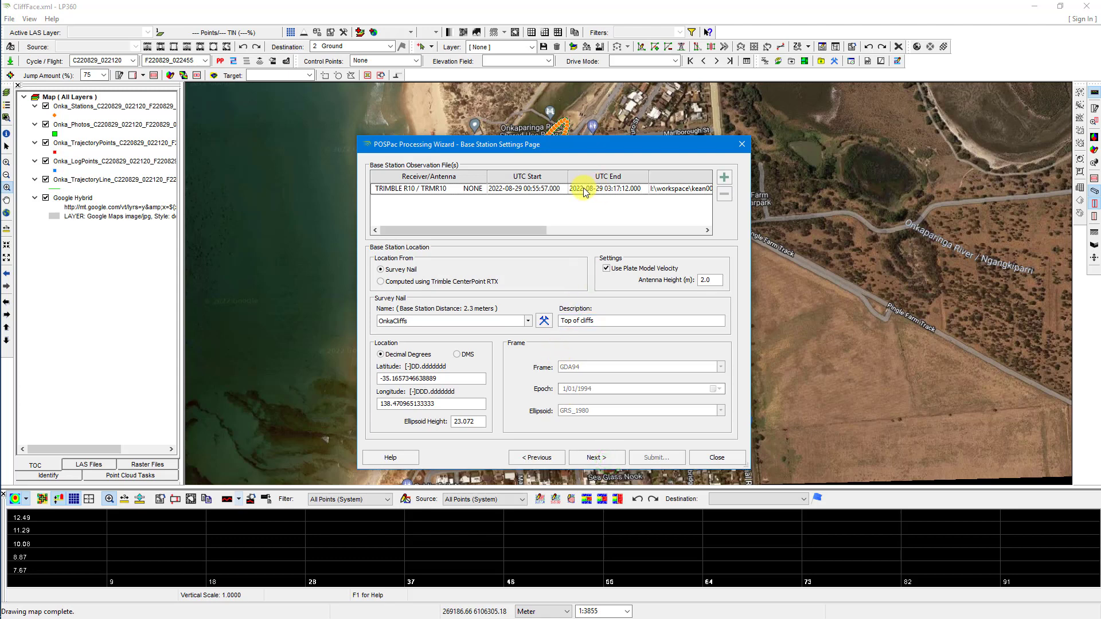
click(583, 189)
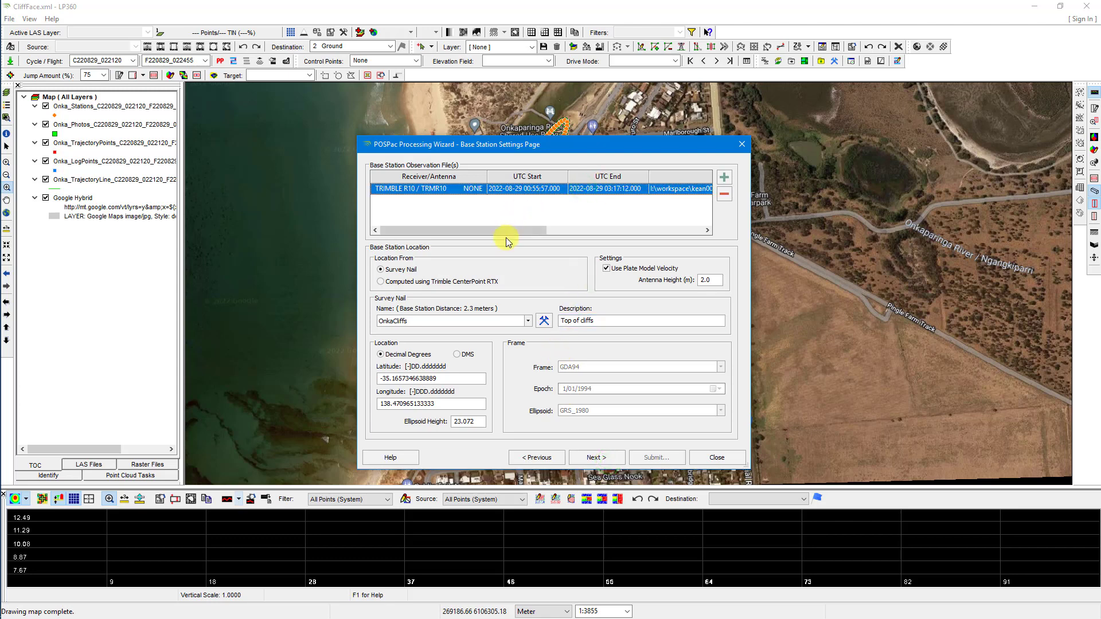
drag(497, 231, 704, 235)
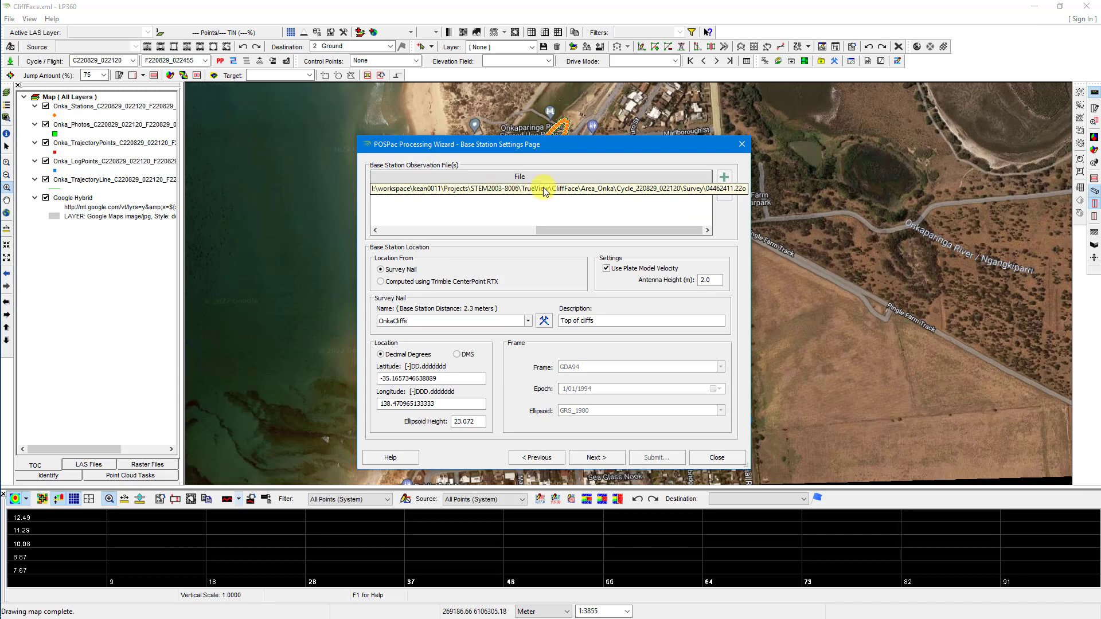
click(675, 188)
drag(650, 232, 464, 235)
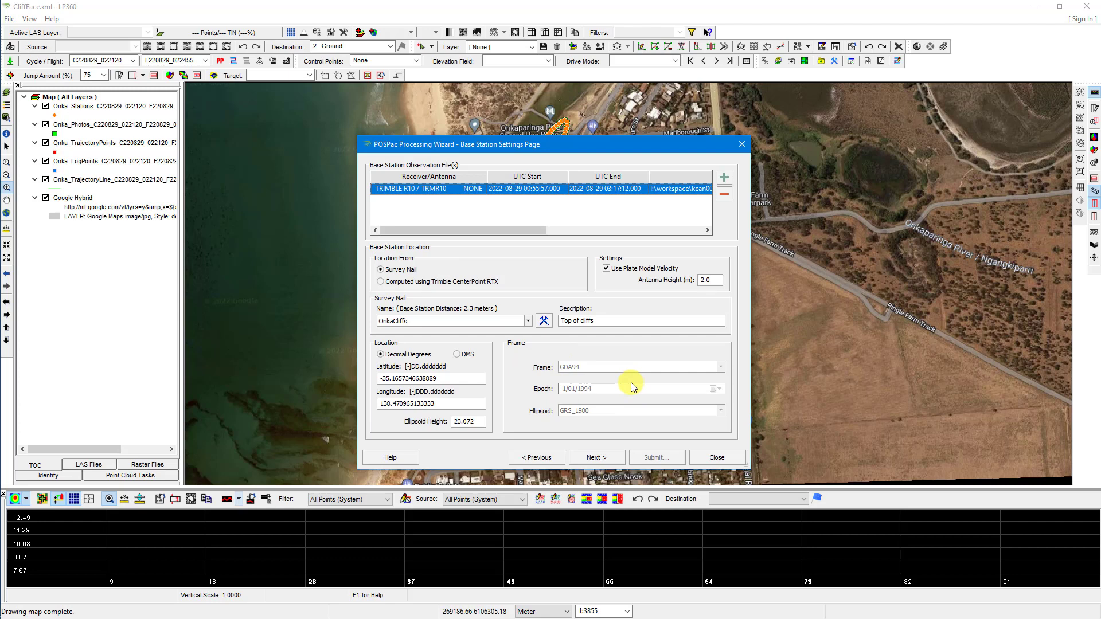
Accept the base station settings and set the output frame to the Australia (MGA94) grid, MGA94 Zone 54
click(605, 456)
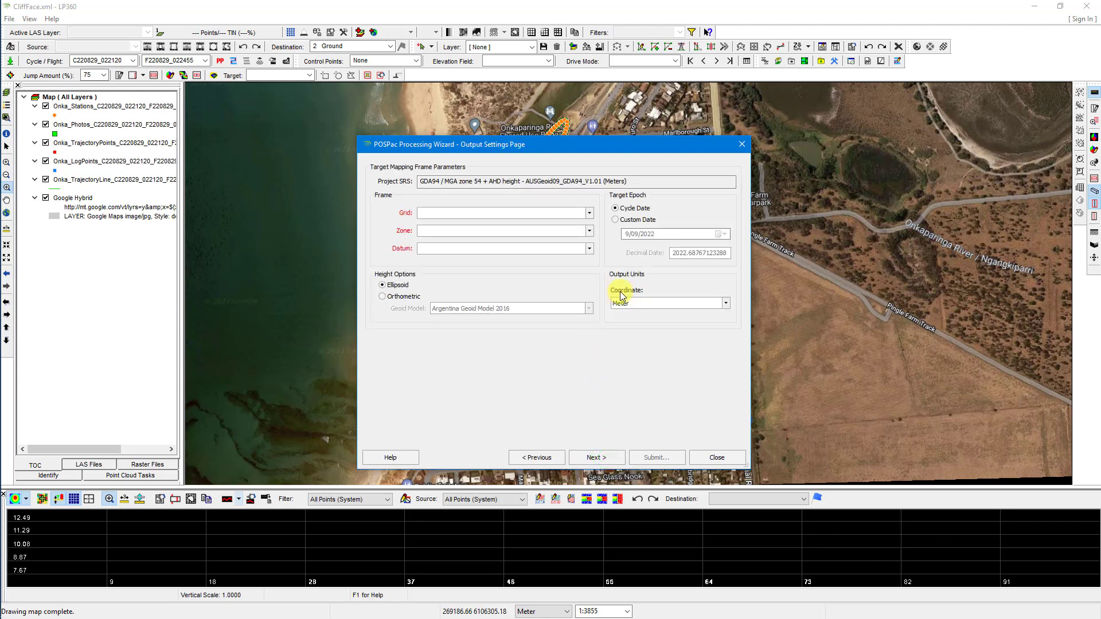
click(590, 213)
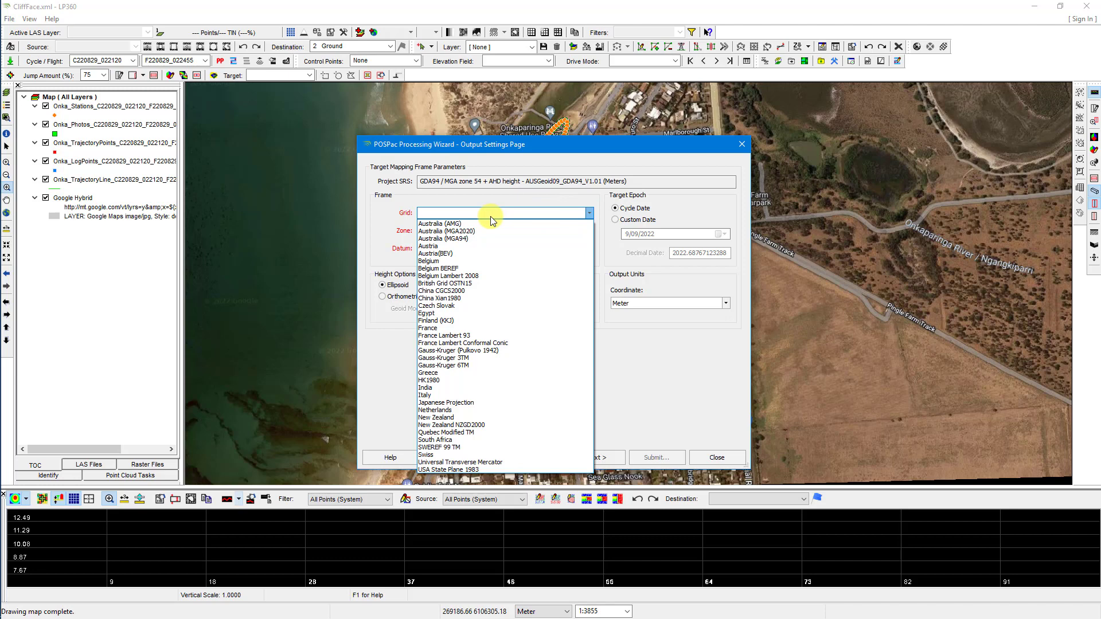
click(451, 239)
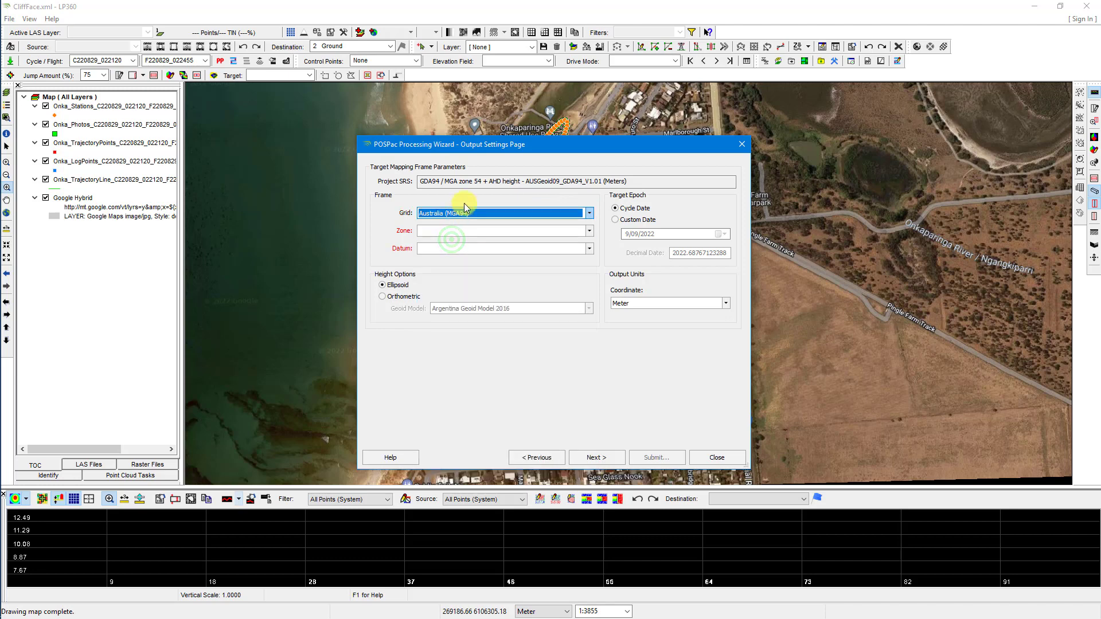
click(589, 231)
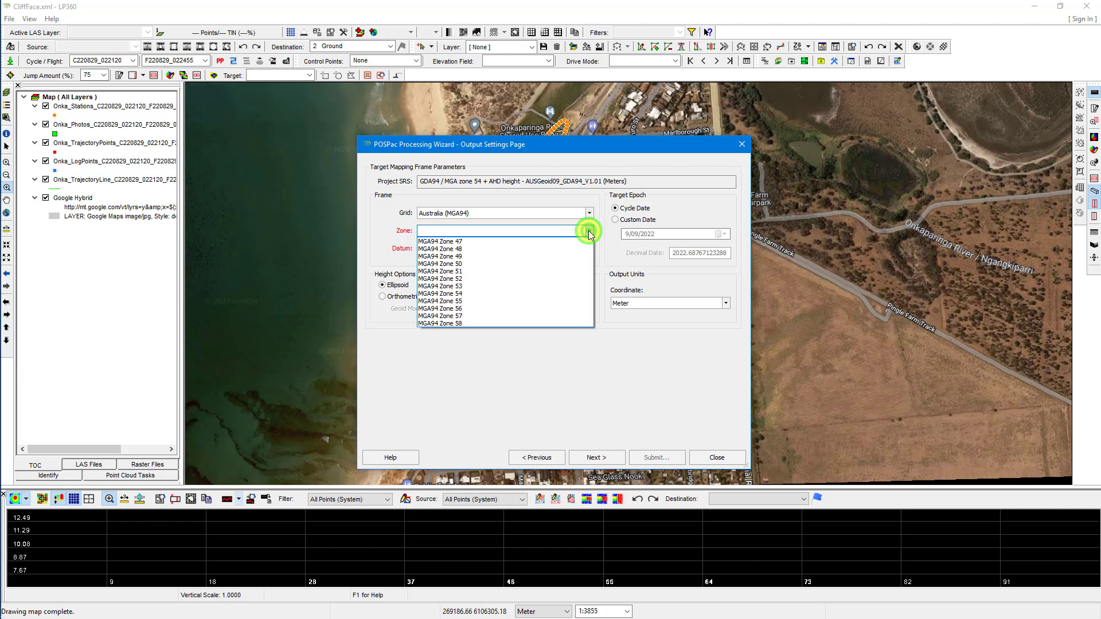
click(477, 294)
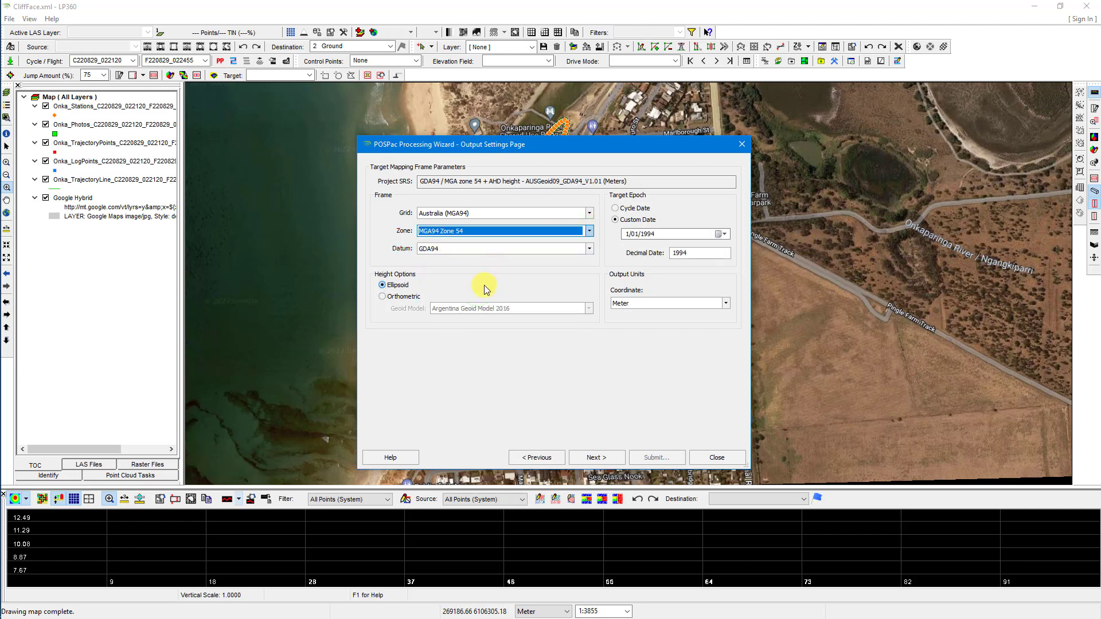
Keep the GDA94 datum and set the output heights to orthometric with the AUSGeoid09 (Australia) geoid model
click(589, 250)
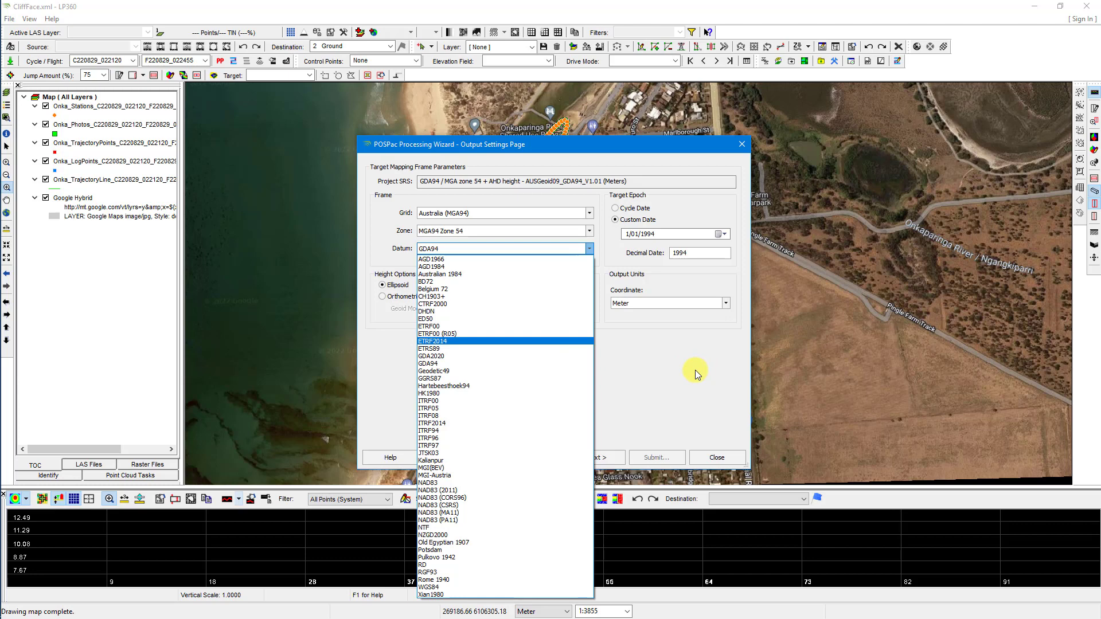
click(629, 374)
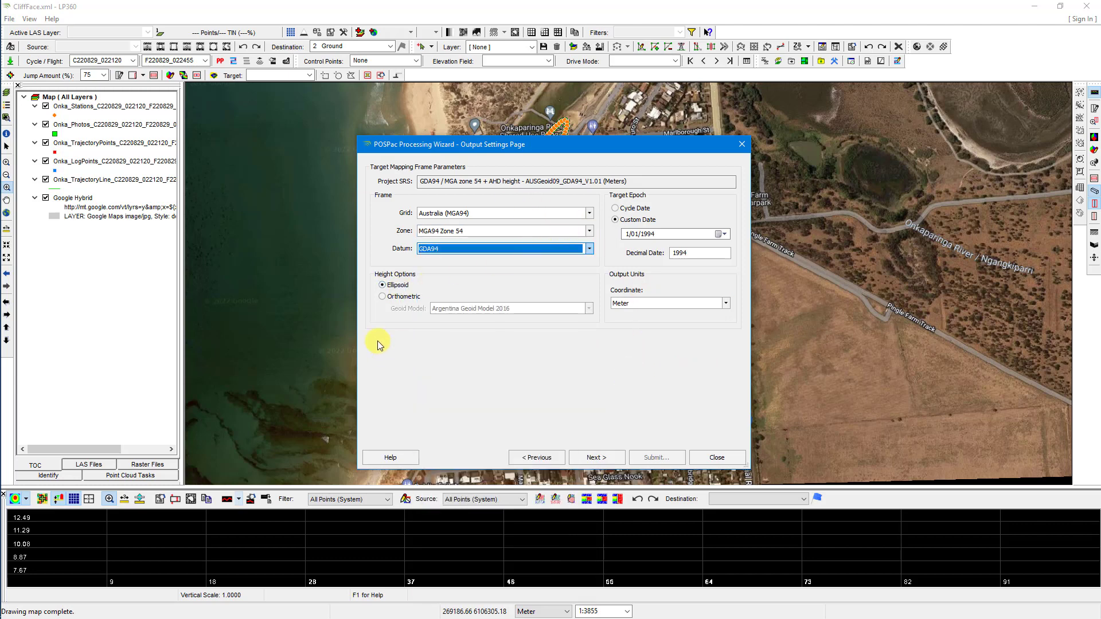
click(401, 291)
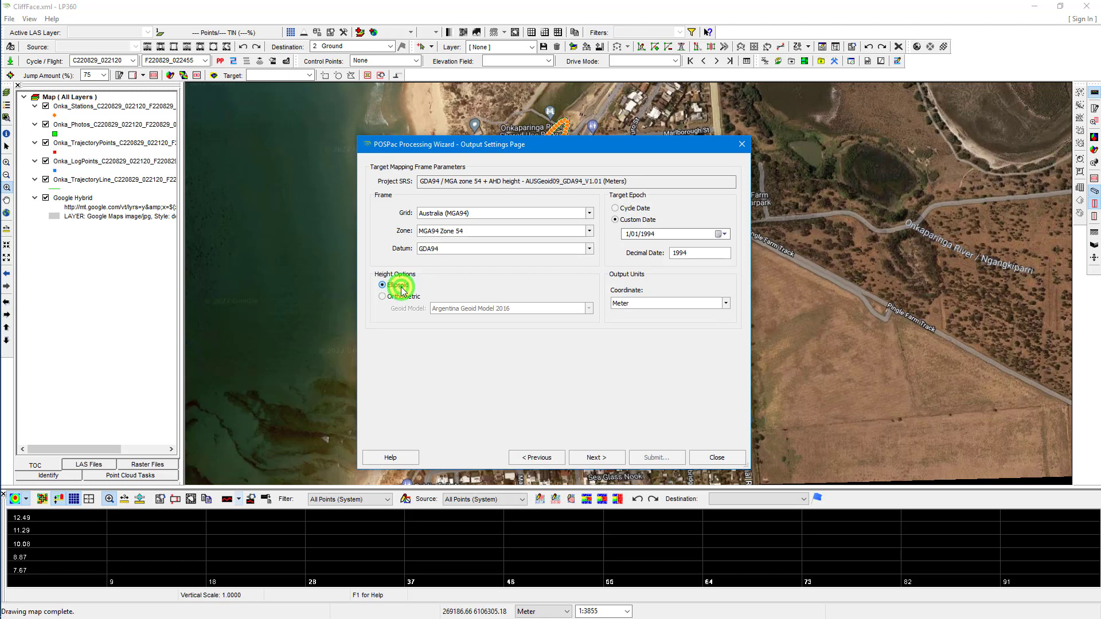
click(400, 296)
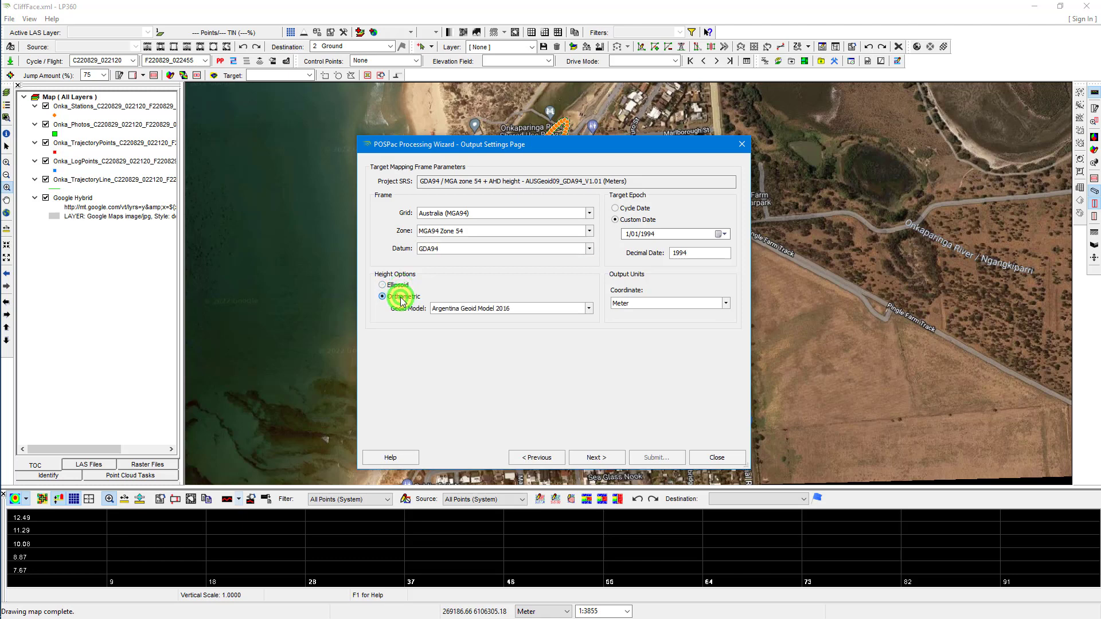
click(590, 309)
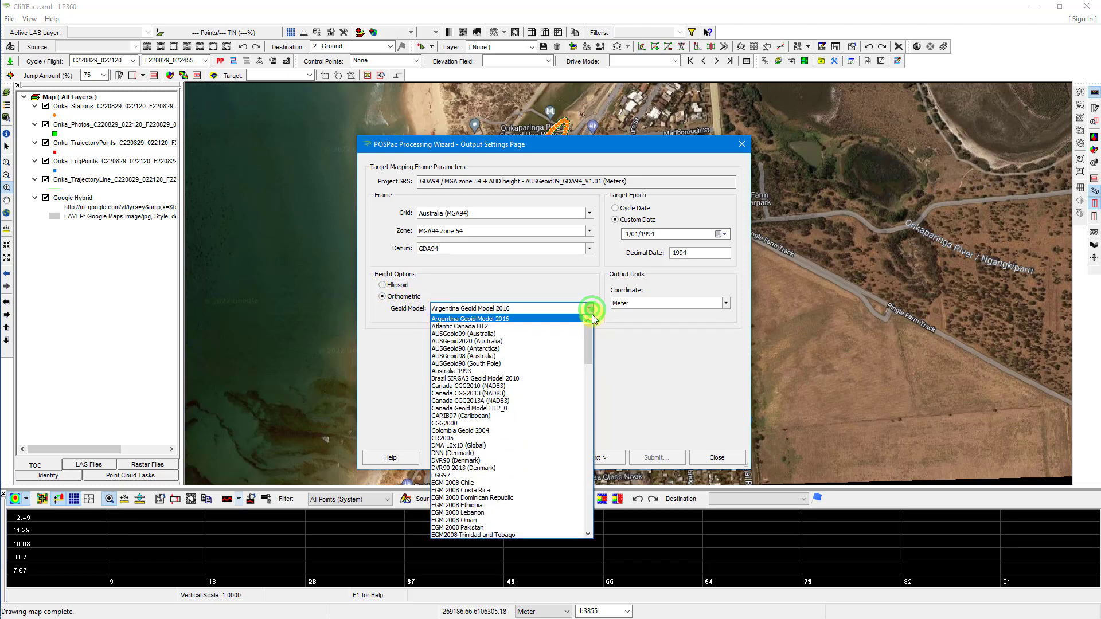
click(474, 333)
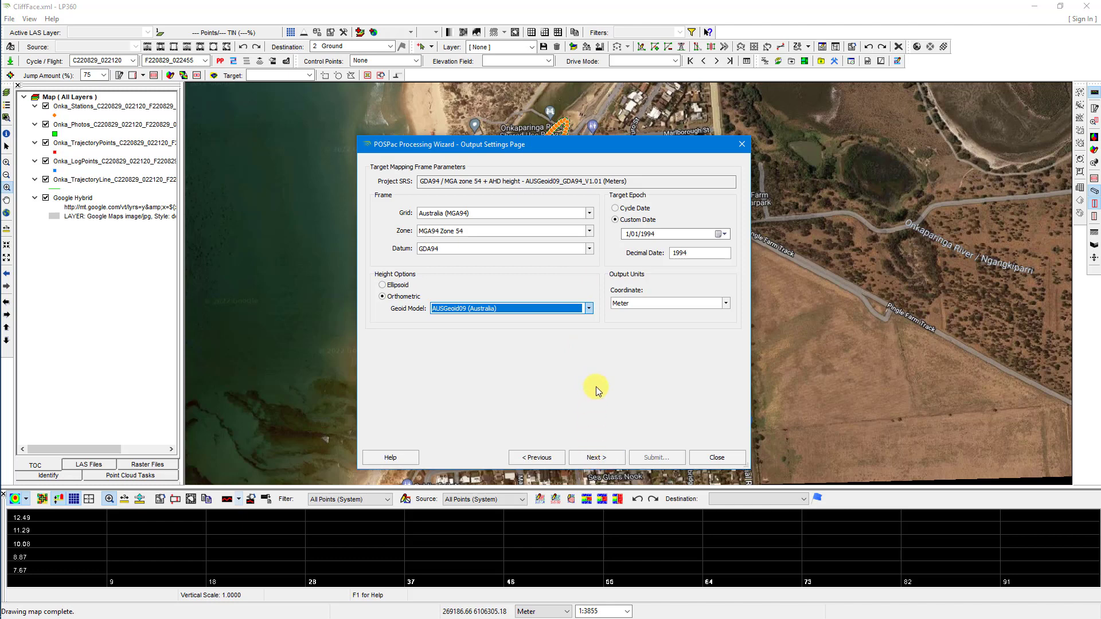
Accept the output settings, run the local POSPac post-processing on cycle C220829_022120, and open the POSPac report for review
click(597, 458)
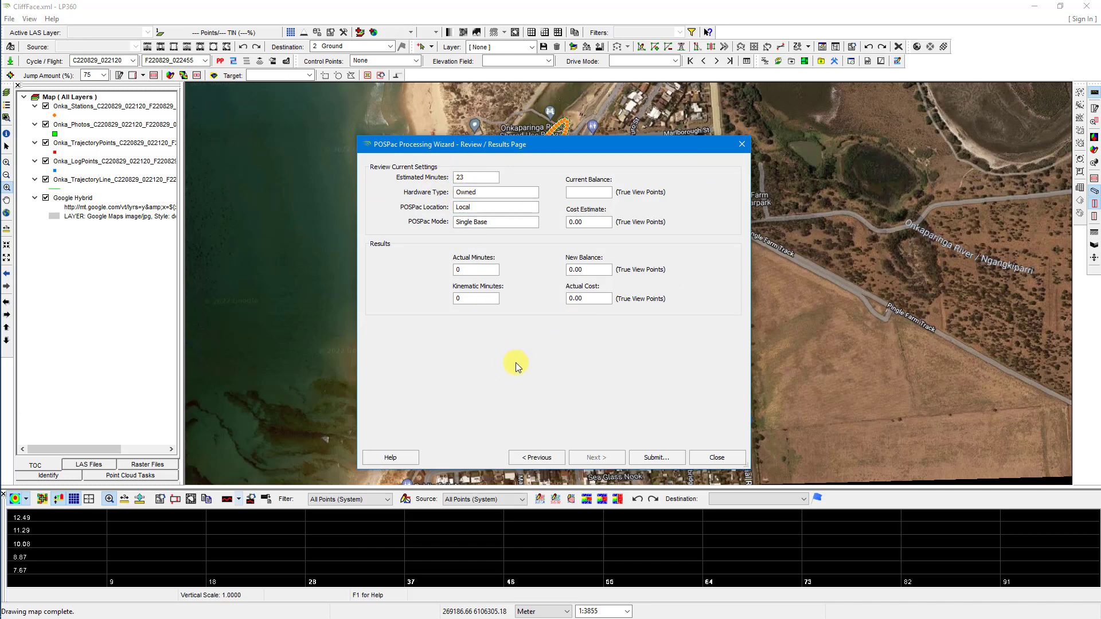
click(639, 453)
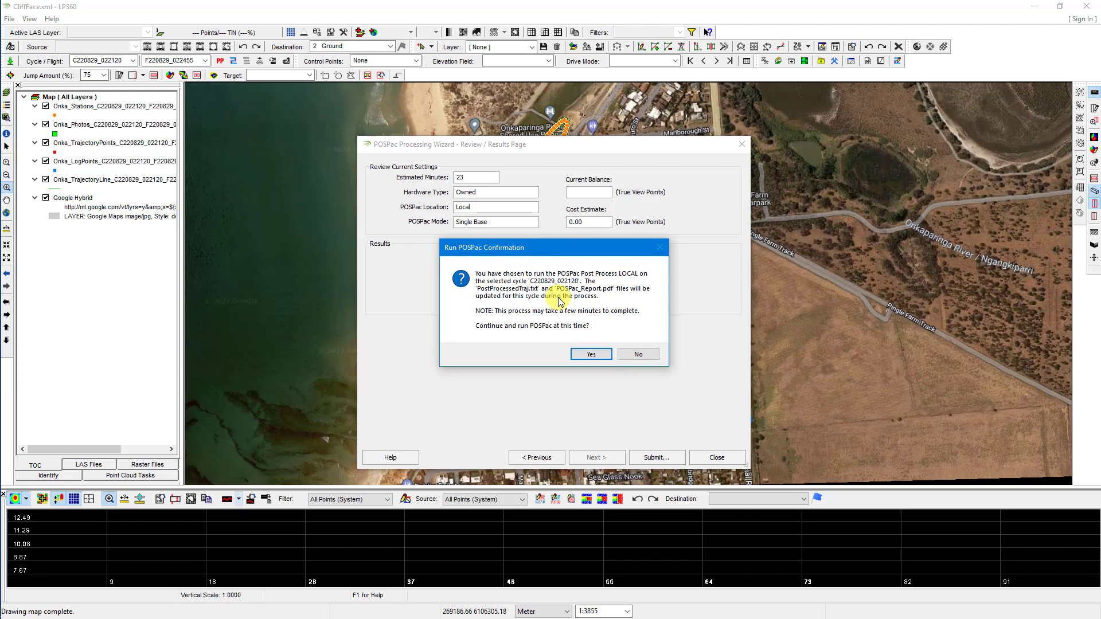
click(587, 359)
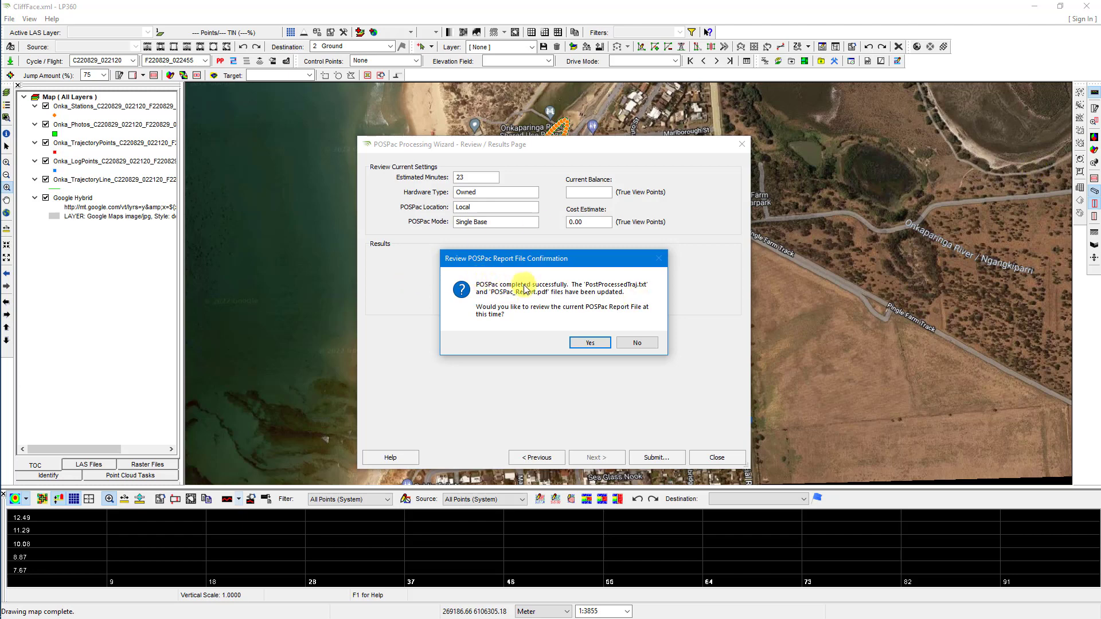
click(586, 342)
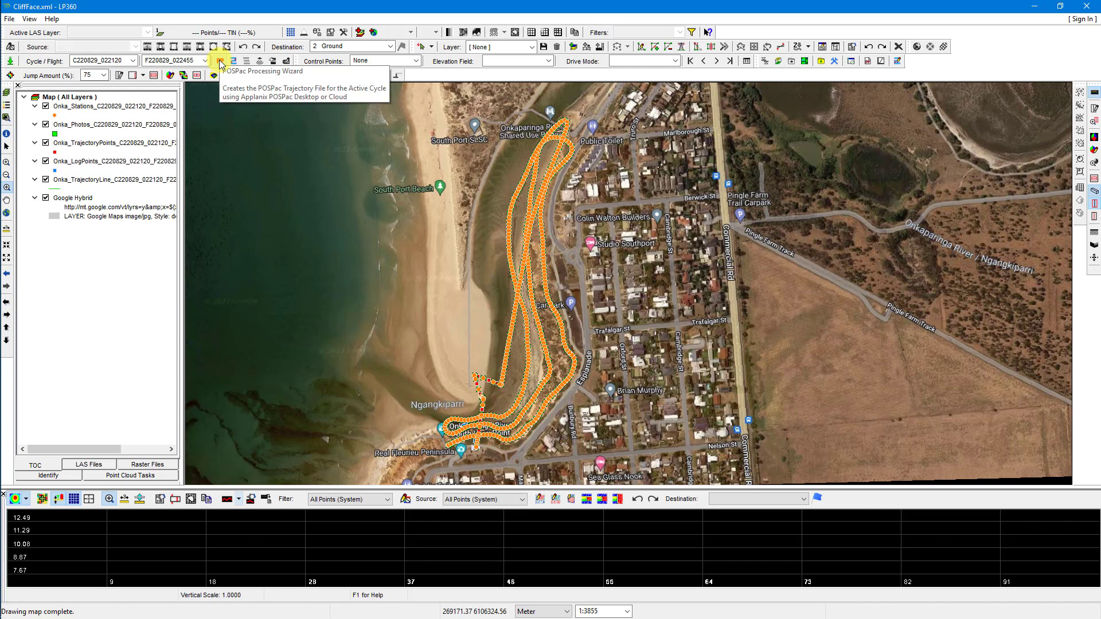
Hide the log points, trajectory points, photos and stations layers on the map
click(46, 161)
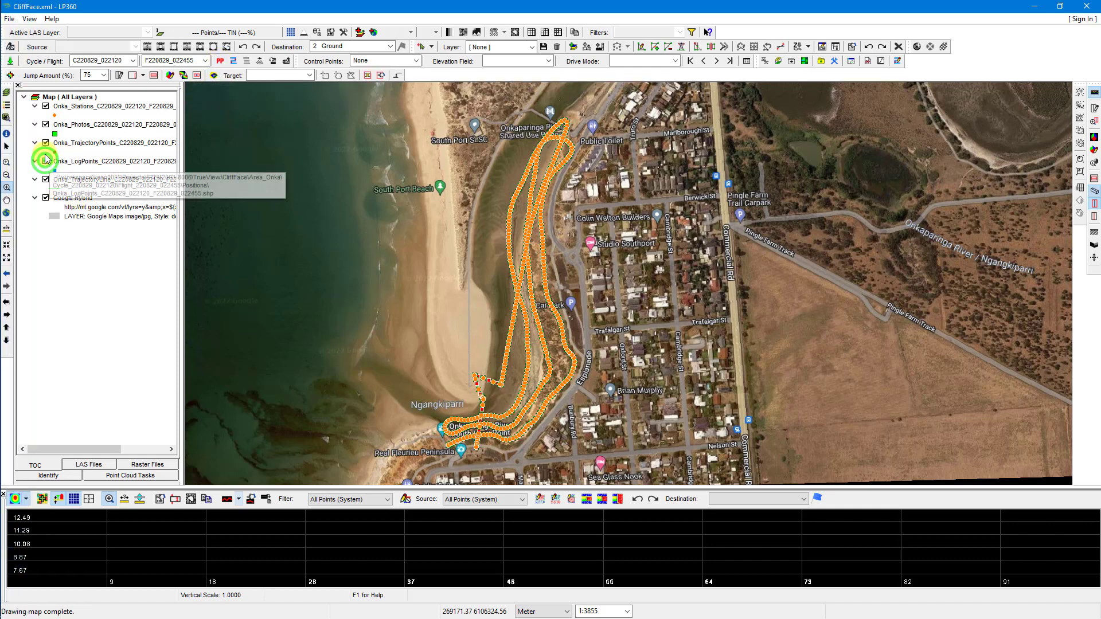
click(46, 143)
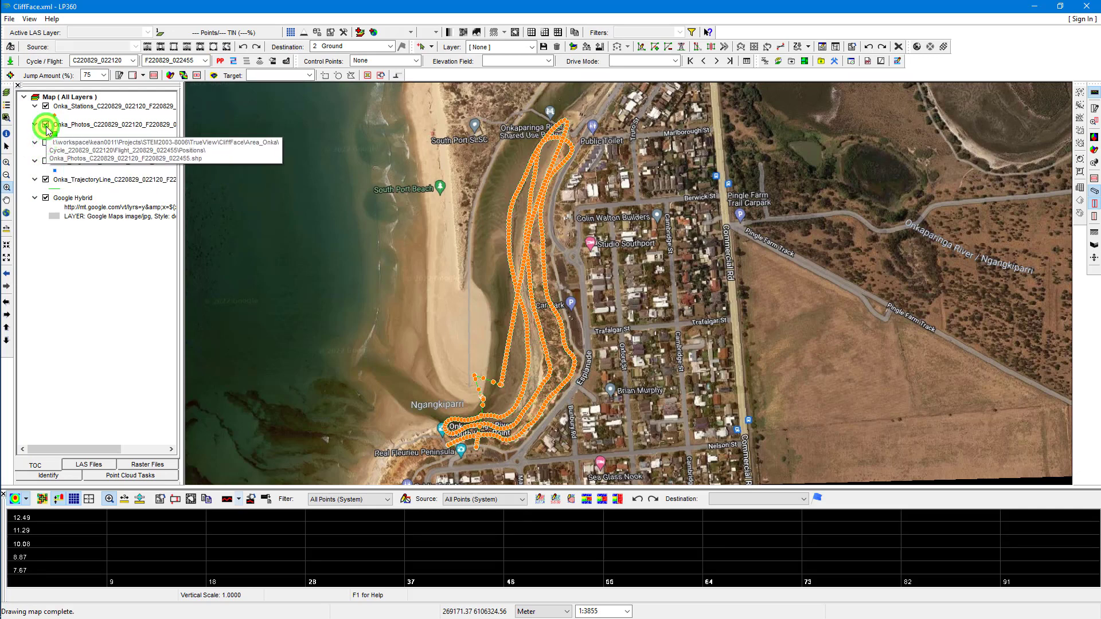
click(46, 124)
click(46, 106)
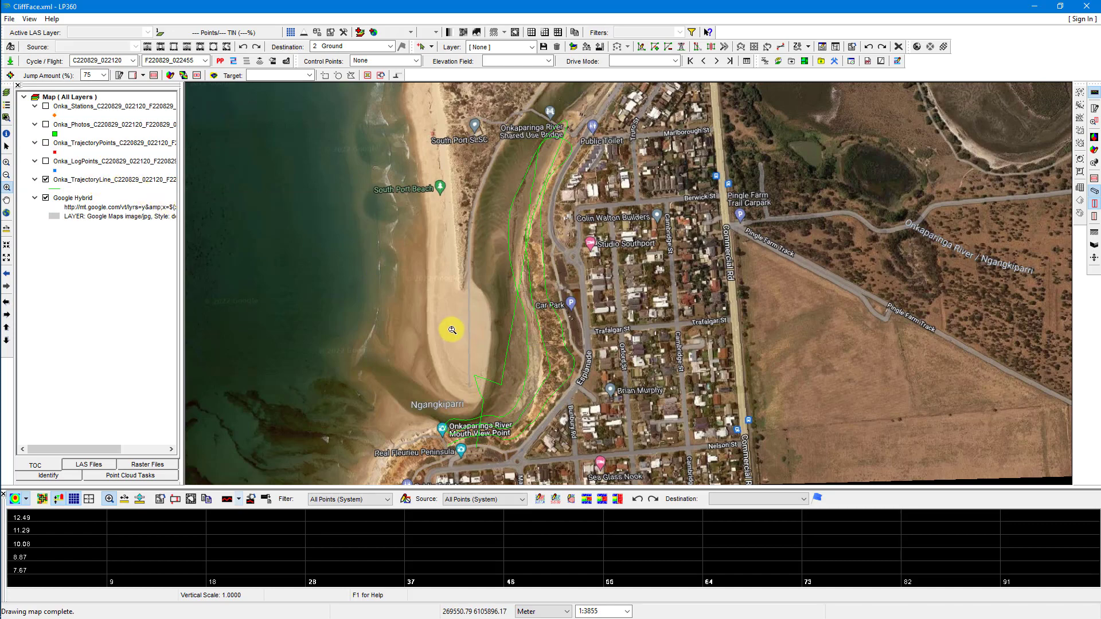
Compute the flight lines automatically with minimum length 10, turn radius 3 and maximum deviation 50
click(234, 63)
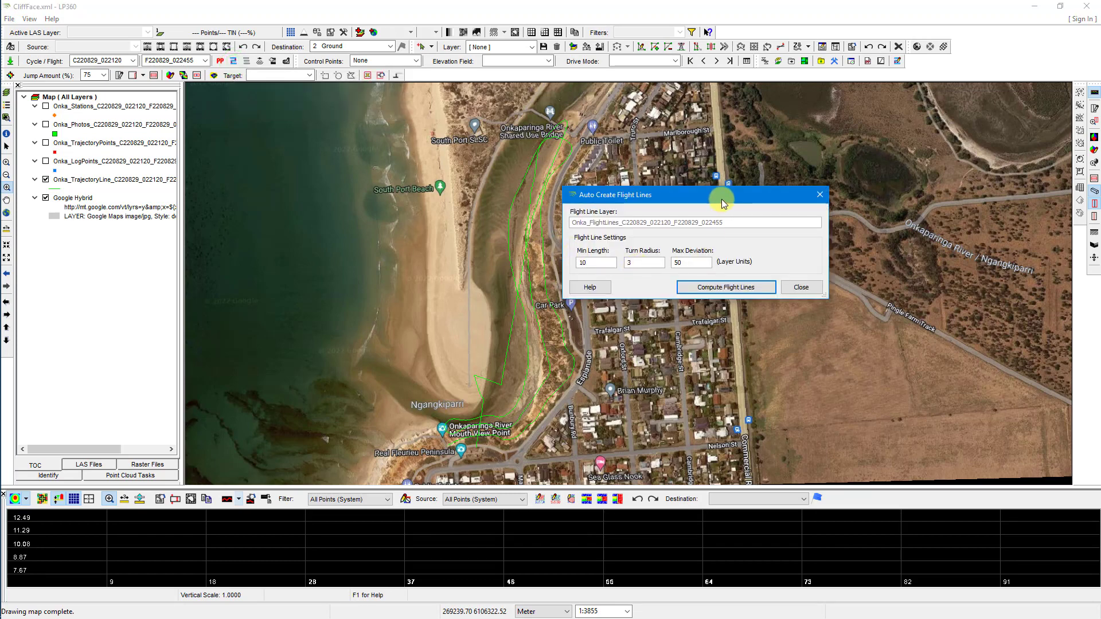
drag(721, 199, 576, 187)
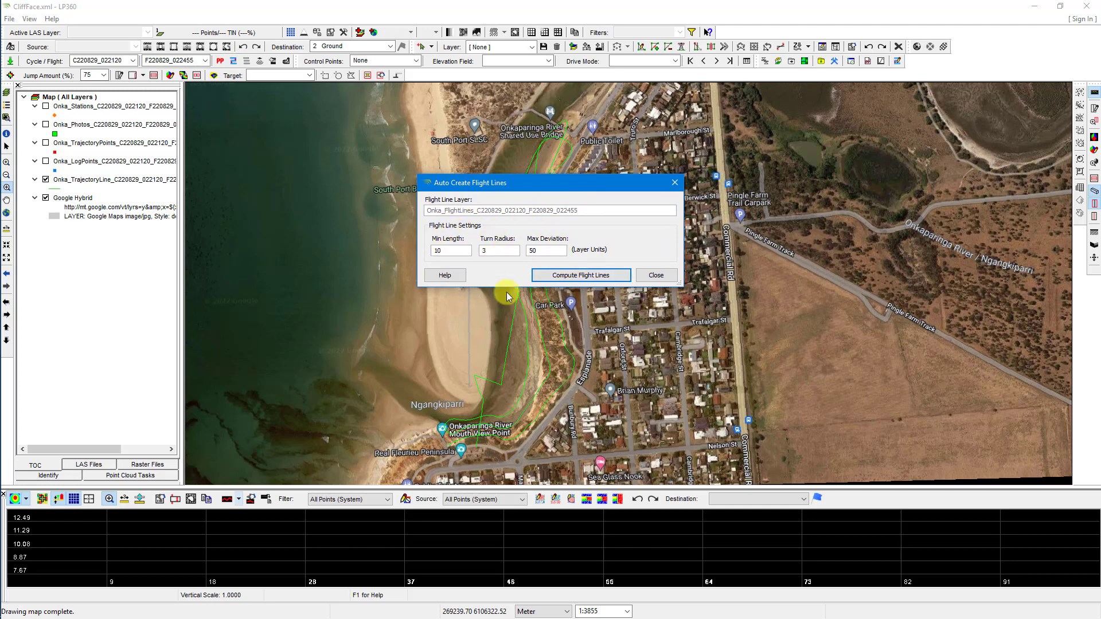
click(603, 277)
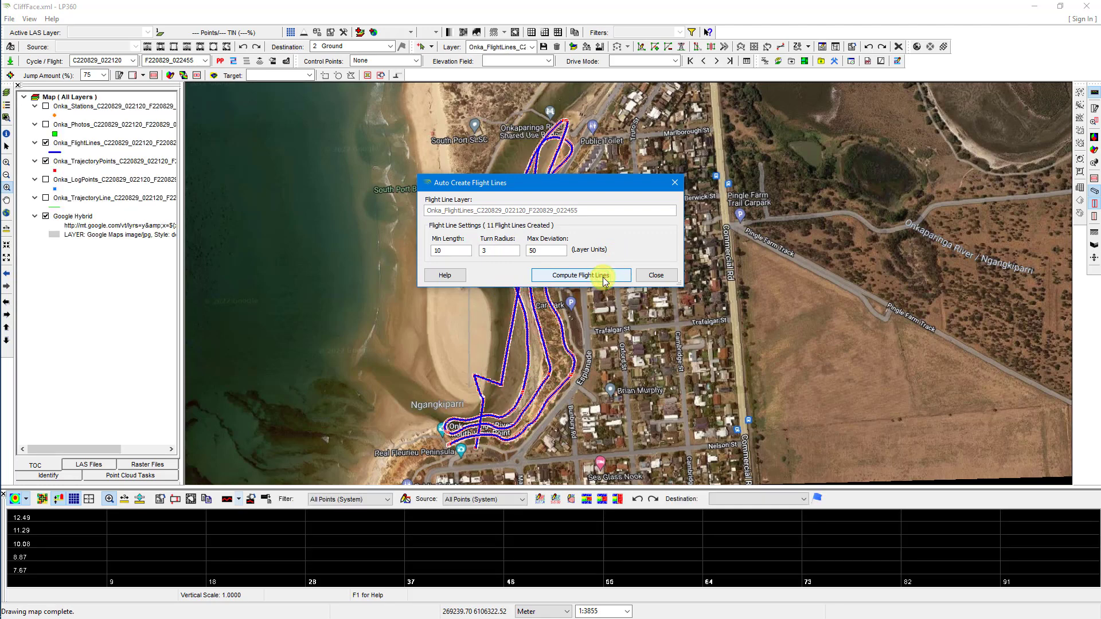
click(662, 274)
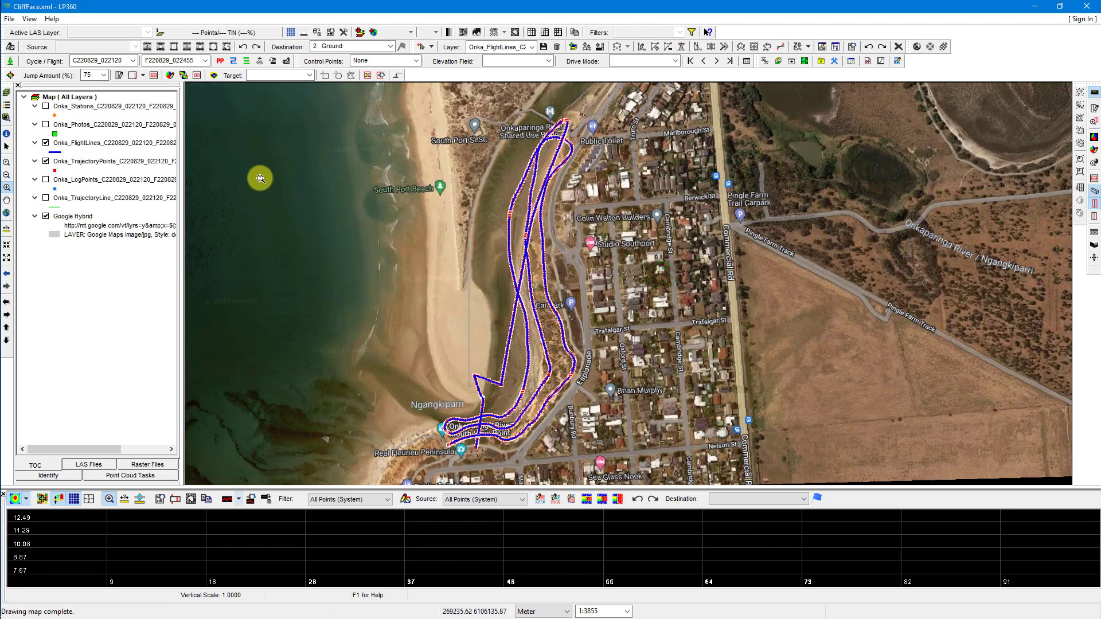
Hide the trajectory points layer and display the stations layer beneath the flight lines around the river mouth
click(46, 162)
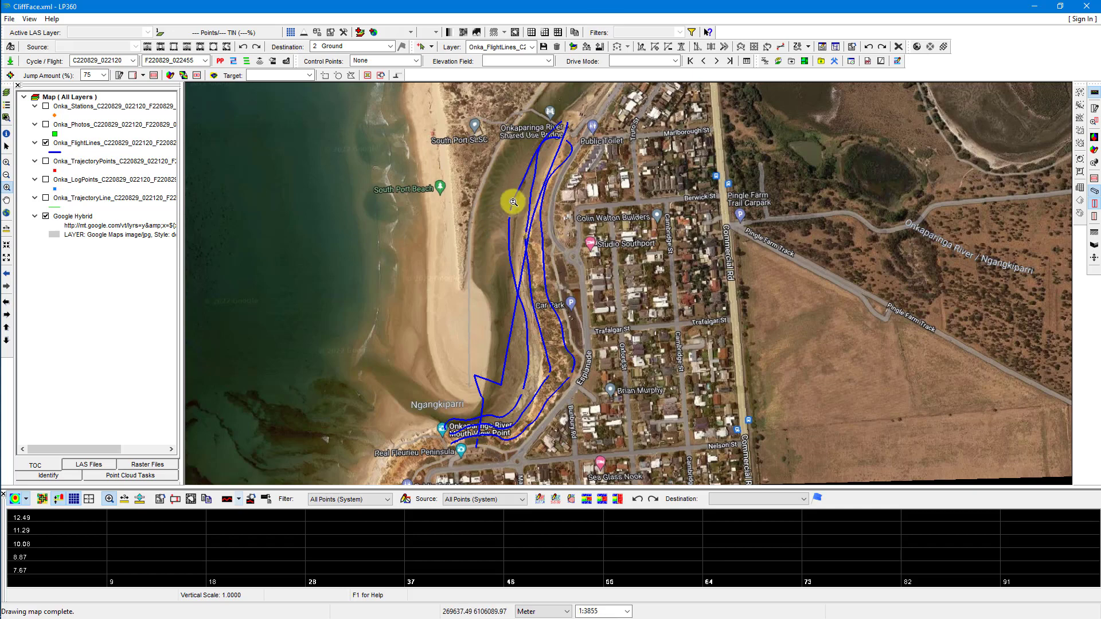
click(523, 232)
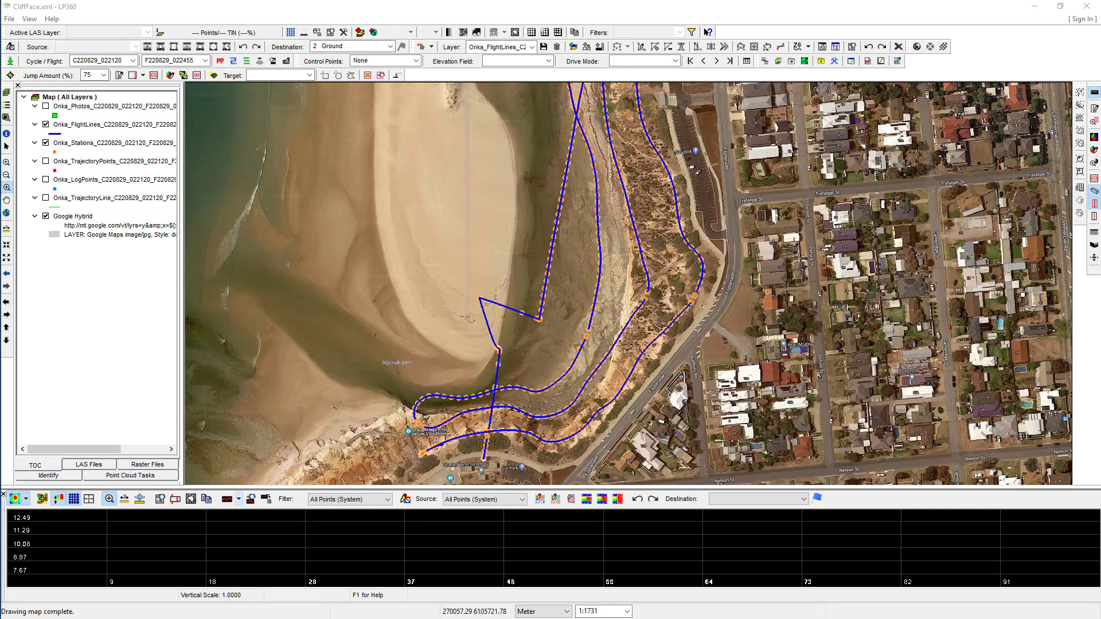
click(759, 200)
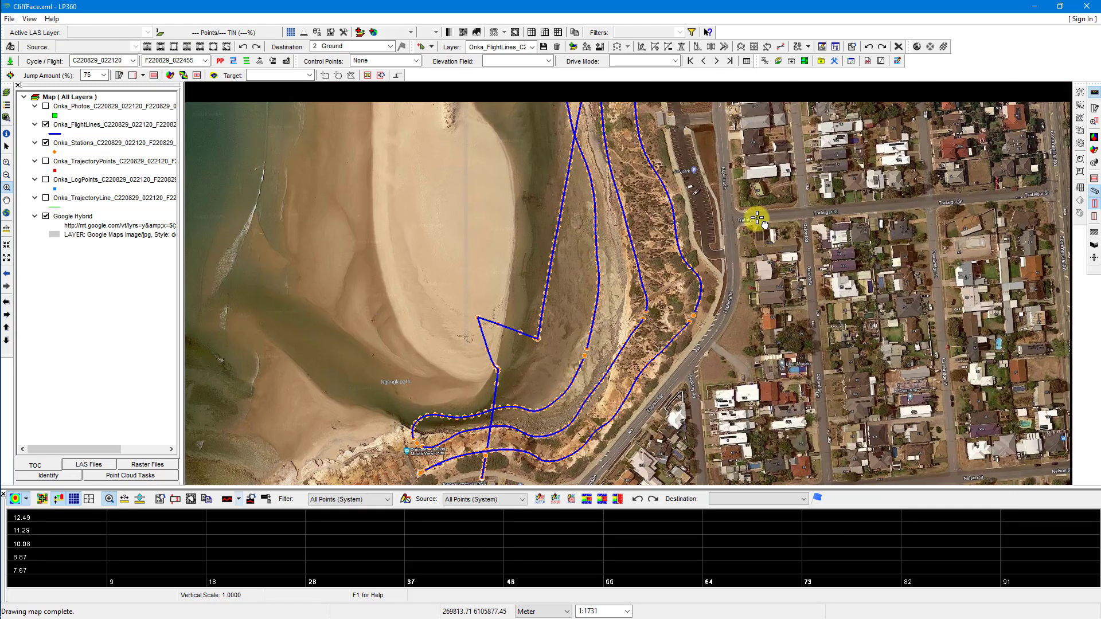
scroll(748, 232, down, 1)
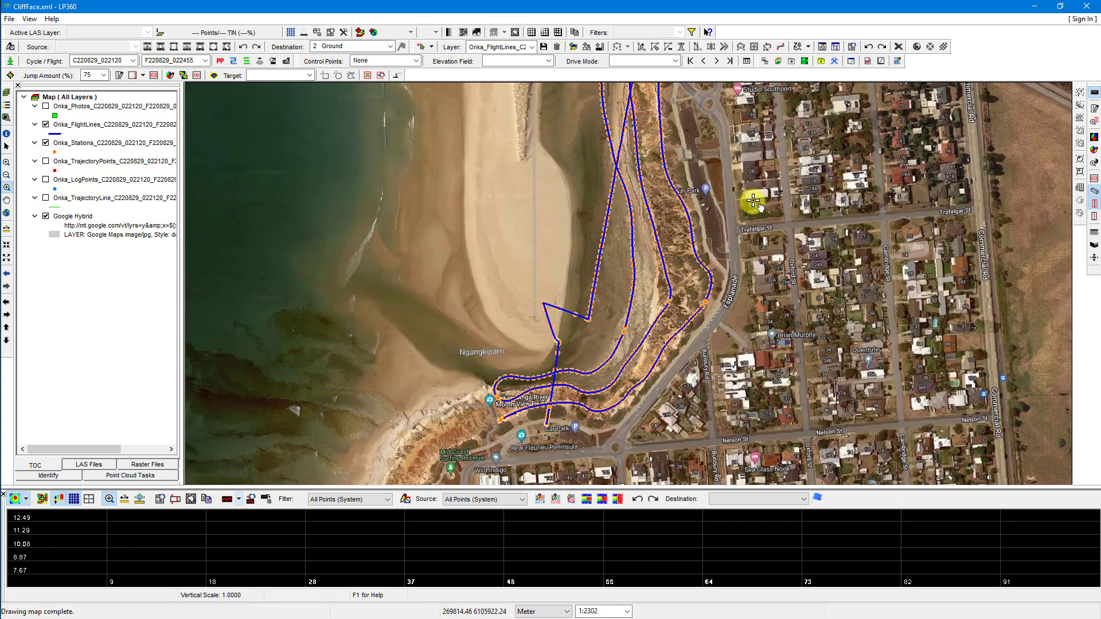
drag(749, 202, 736, 259)
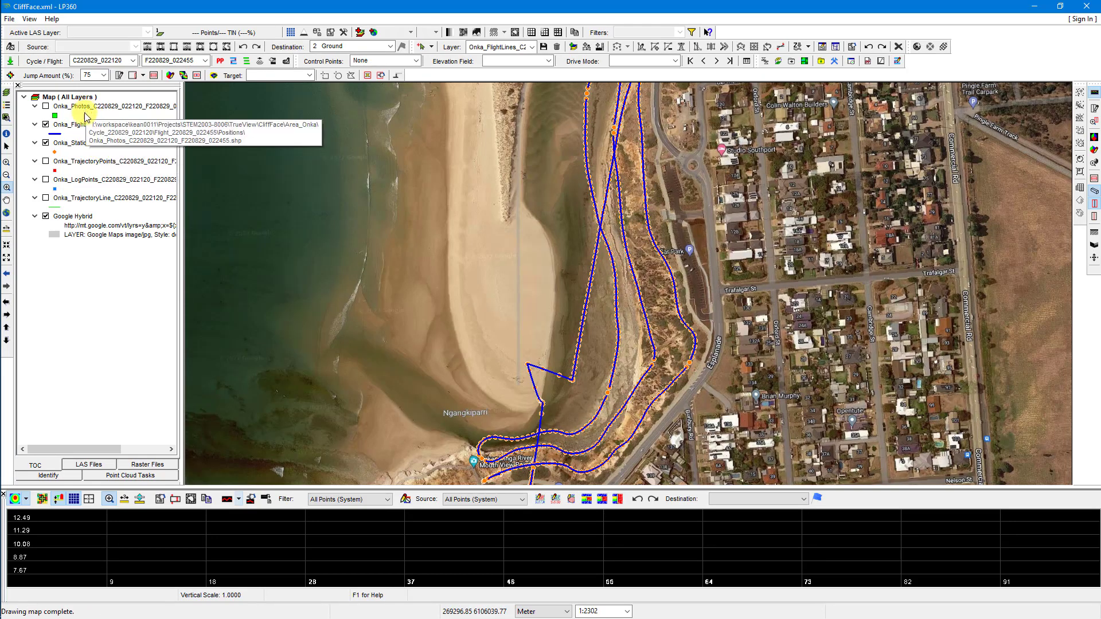
Open the Onka_Stations layer in Feature Analyst and enlarge its window to show more station records
click(90, 144)
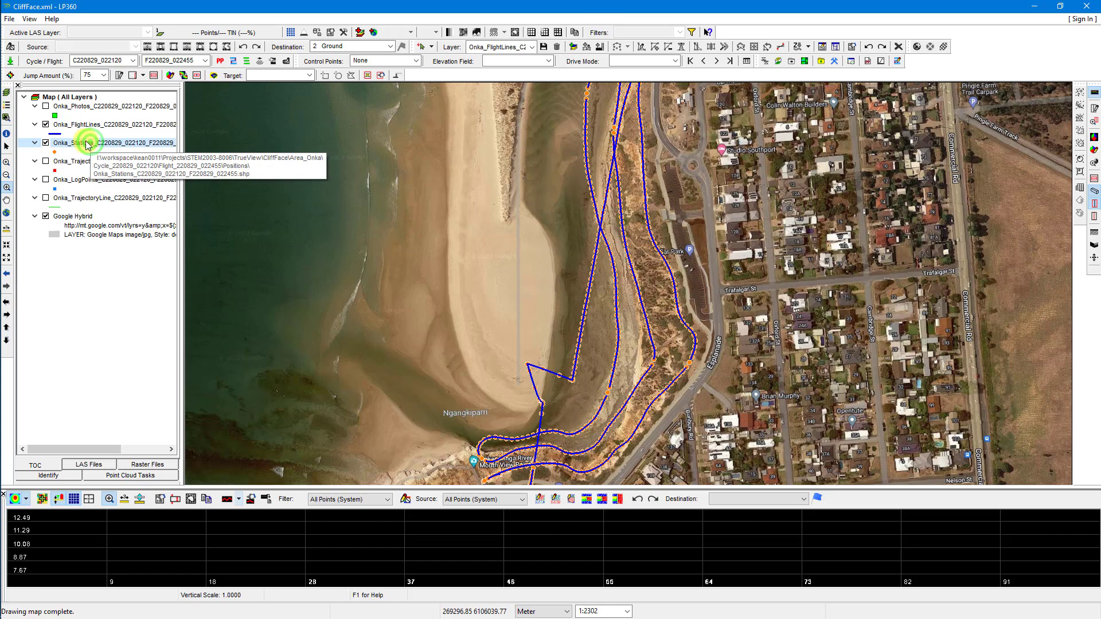
right_click(90, 144)
click(136, 240)
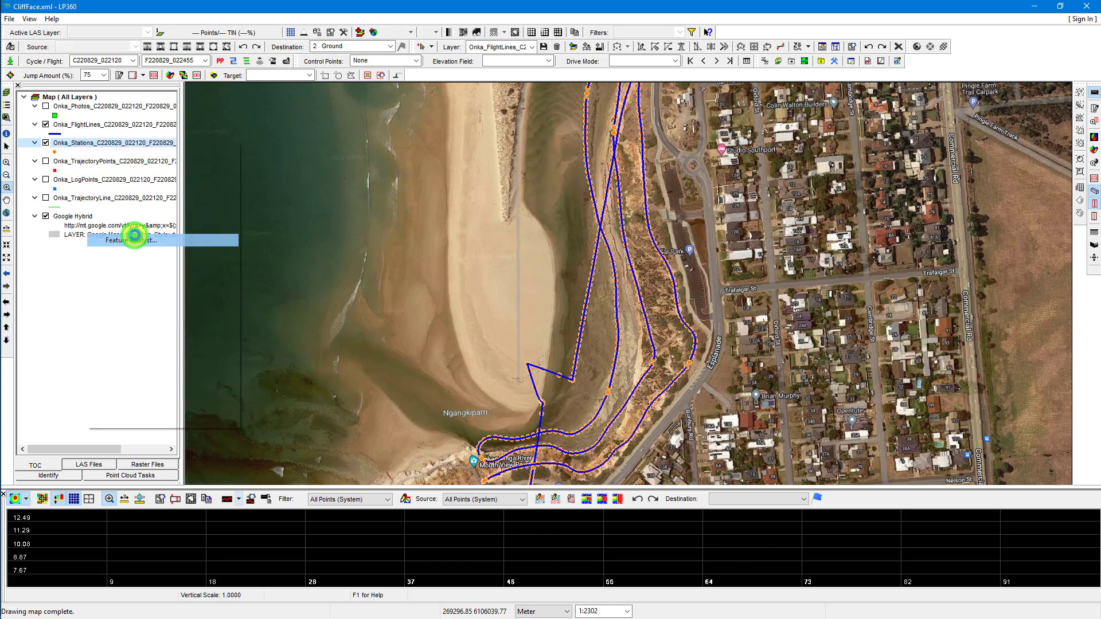
drag(223, 37, 542, 53)
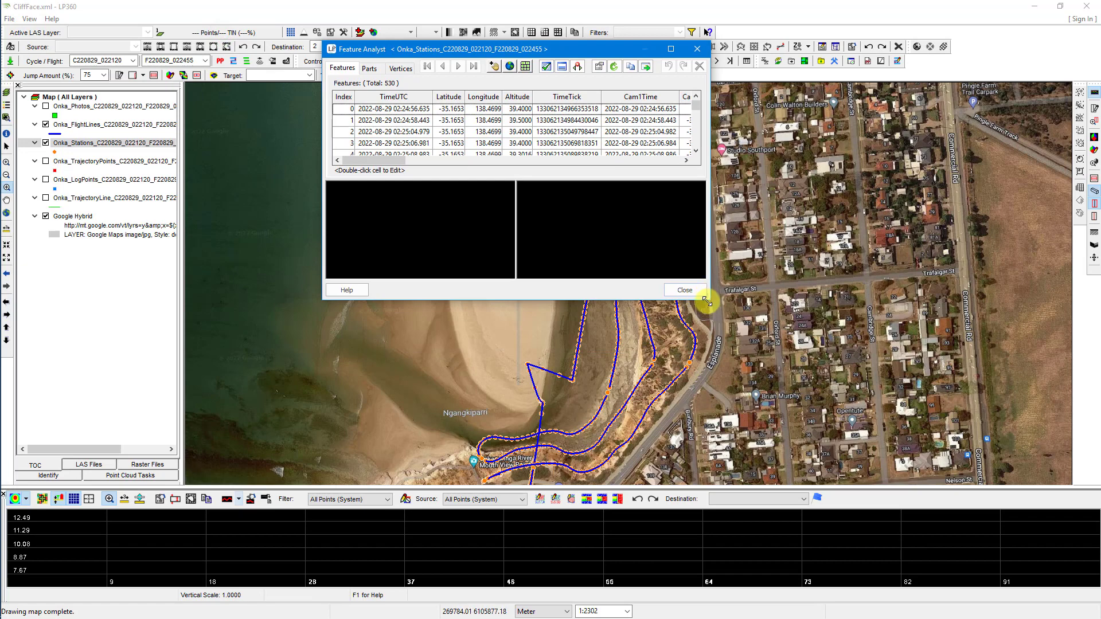
drag(710, 301, 1022, 492)
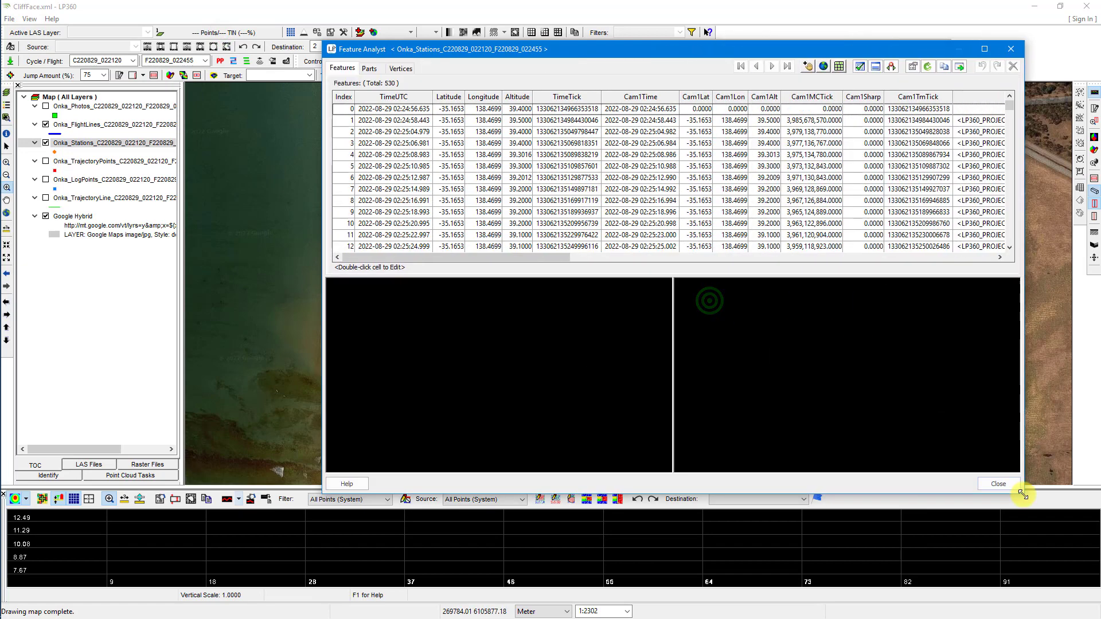
Check the paired camera photos of stations 3, 5, 7 and 10 at the start of the flight
click(337, 145)
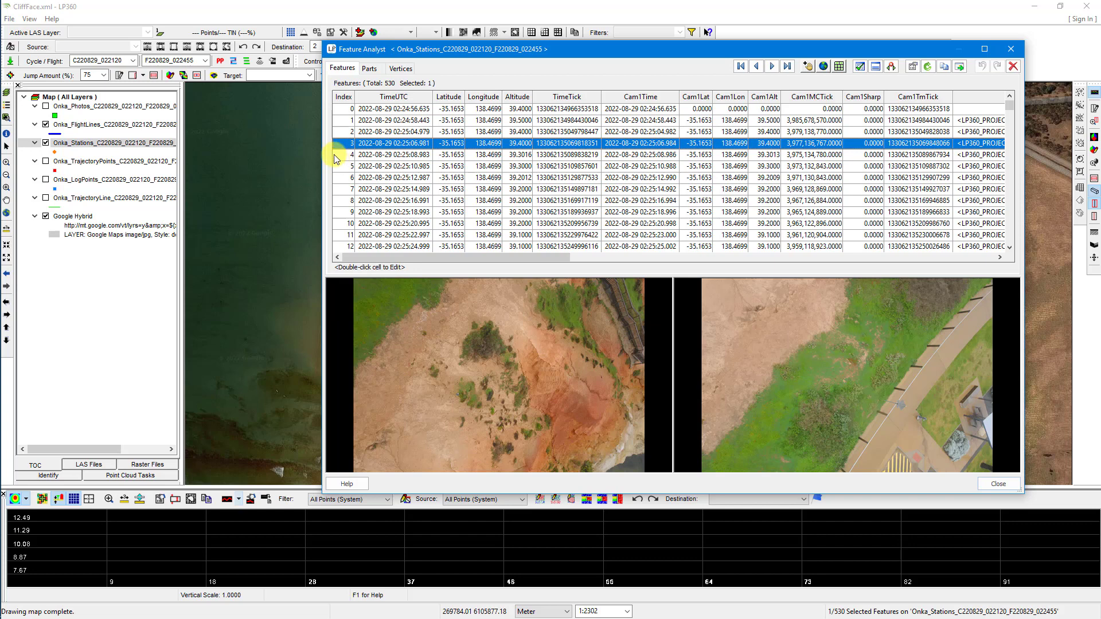
click(339, 166)
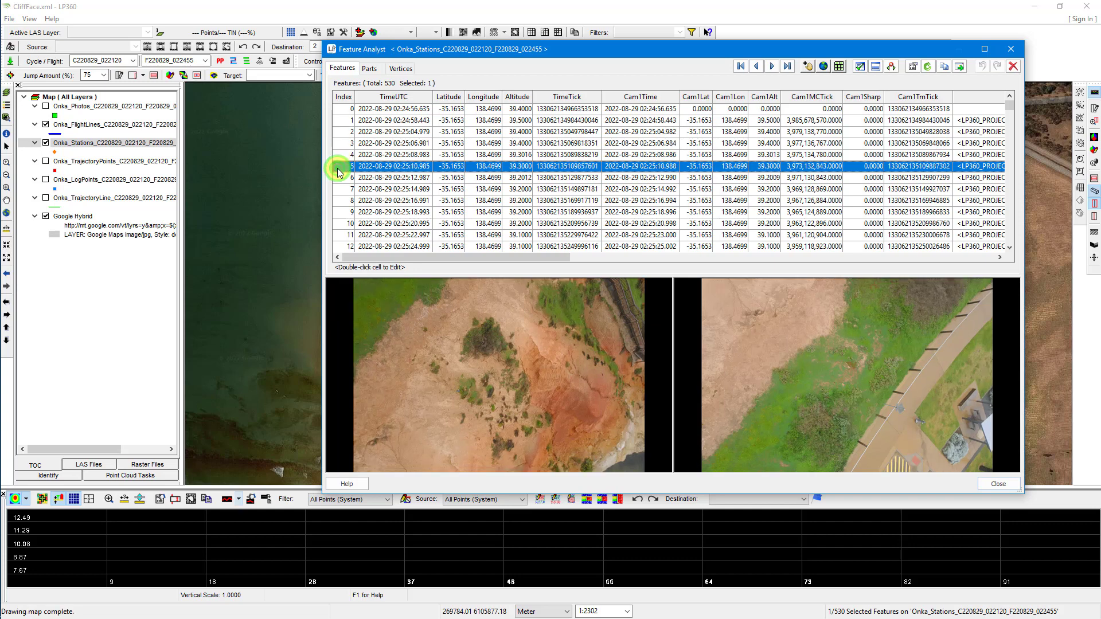
click(341, 189)
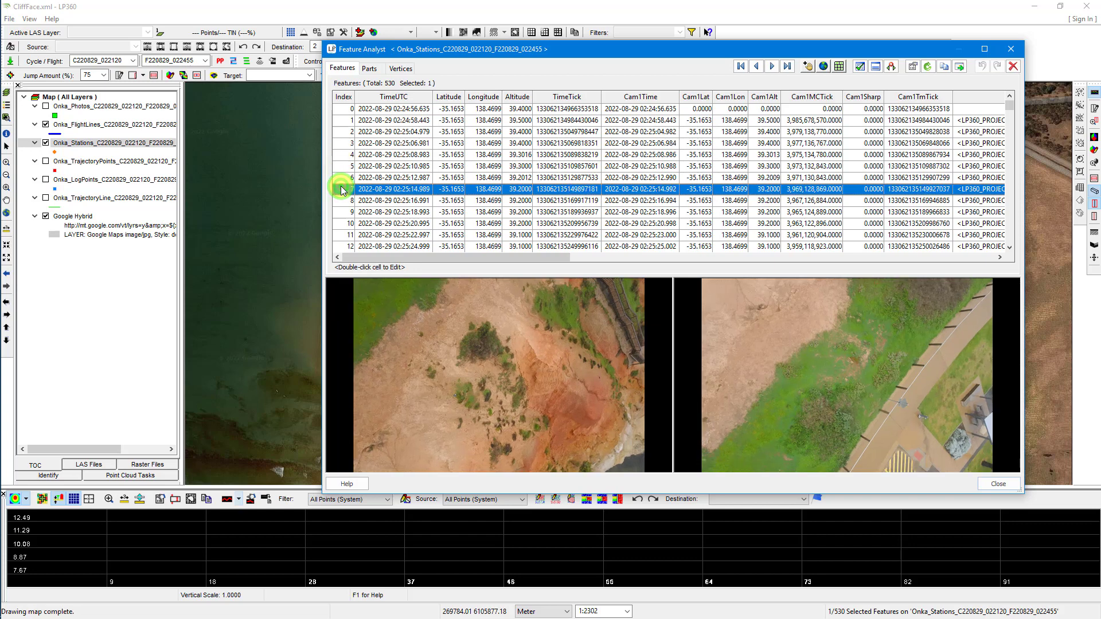
click(351, 224)
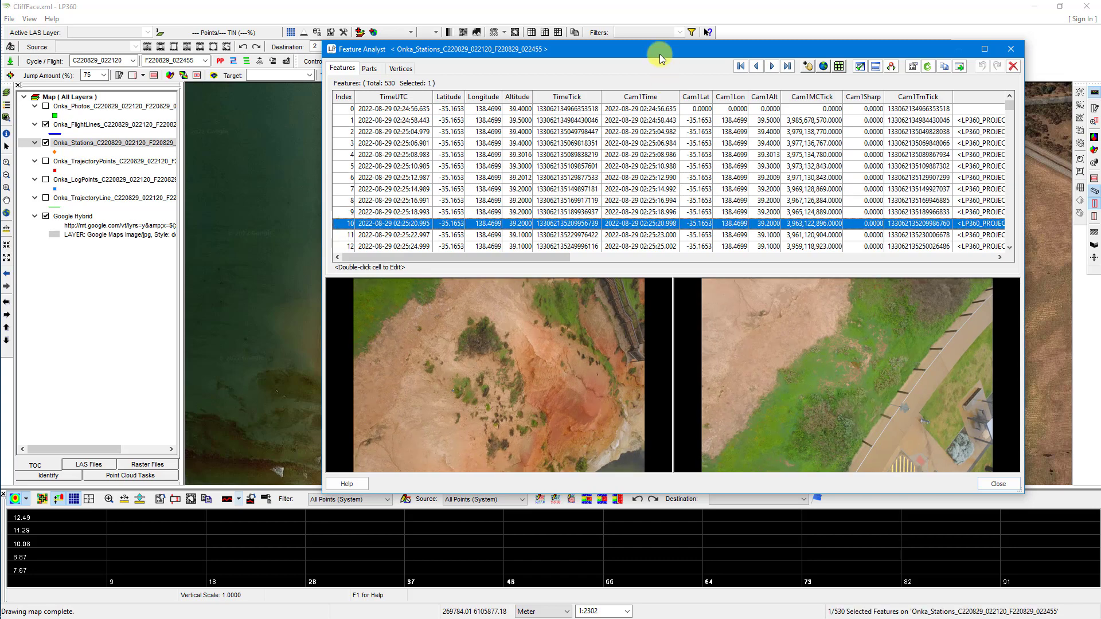
Move Feature Analyst clear of the map and review the camera photos of stations 32, 36 and 49
drag(656, 52, 541, 133)
scroll(584, 241, down, 7)
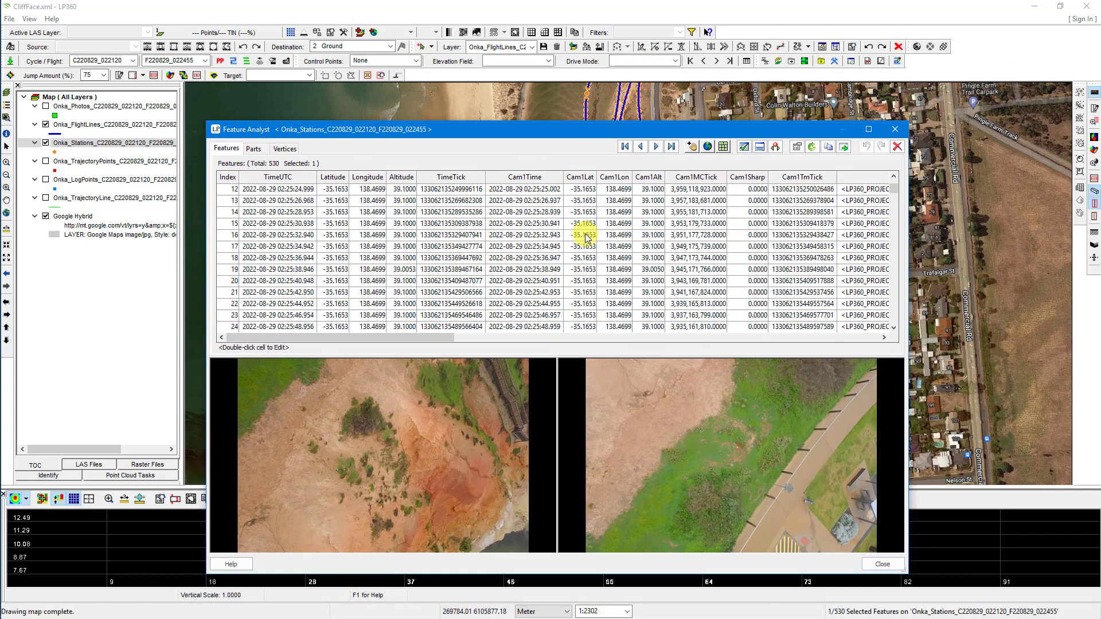
scroll(586, 238, down, 1)
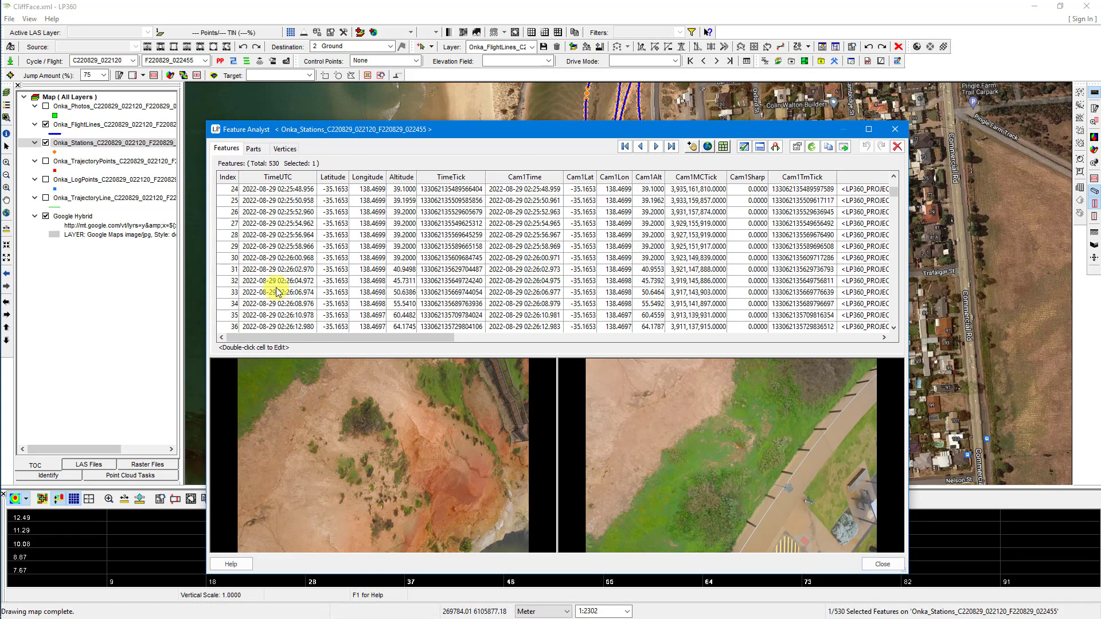
click(229, 281)
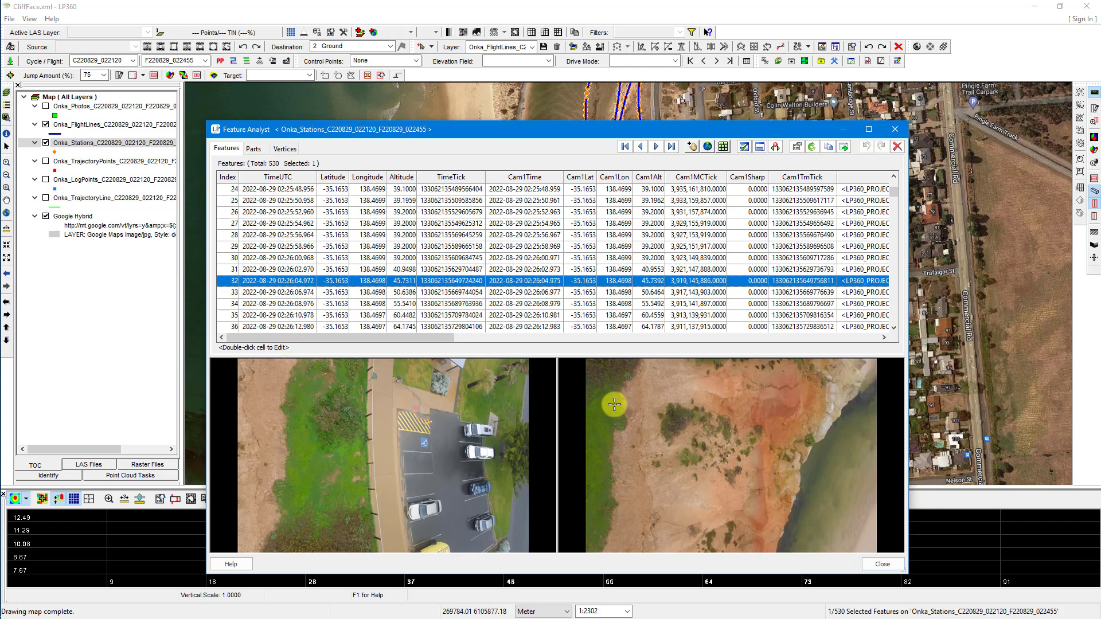
click(227, 328)
scroll(445, 244, down, 4)
scroll(446, 243, down, 1)
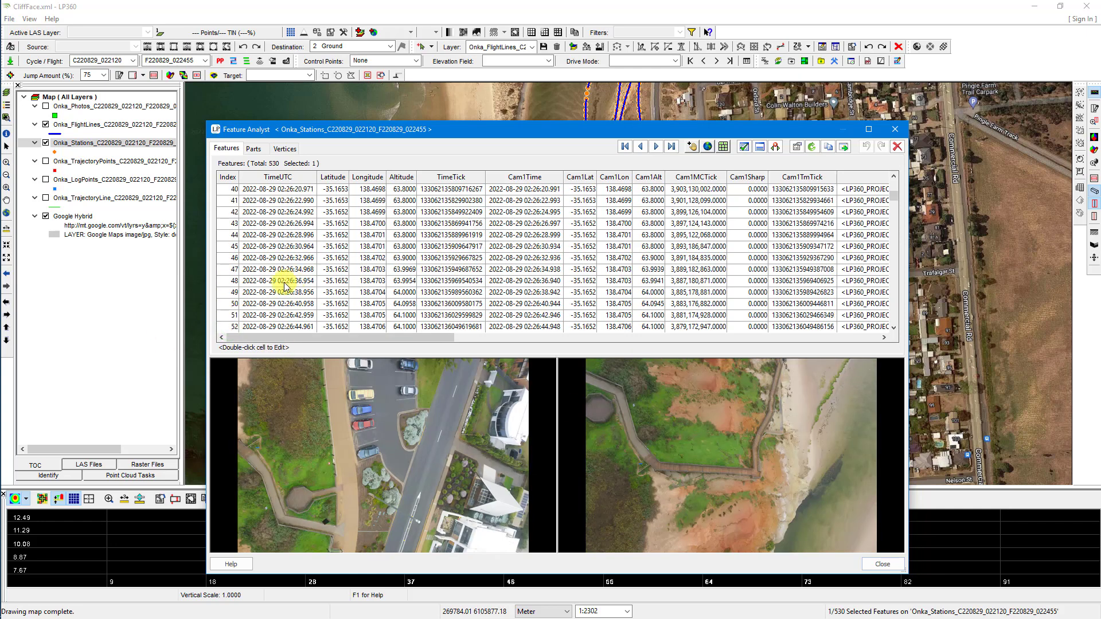
click(228, 293)
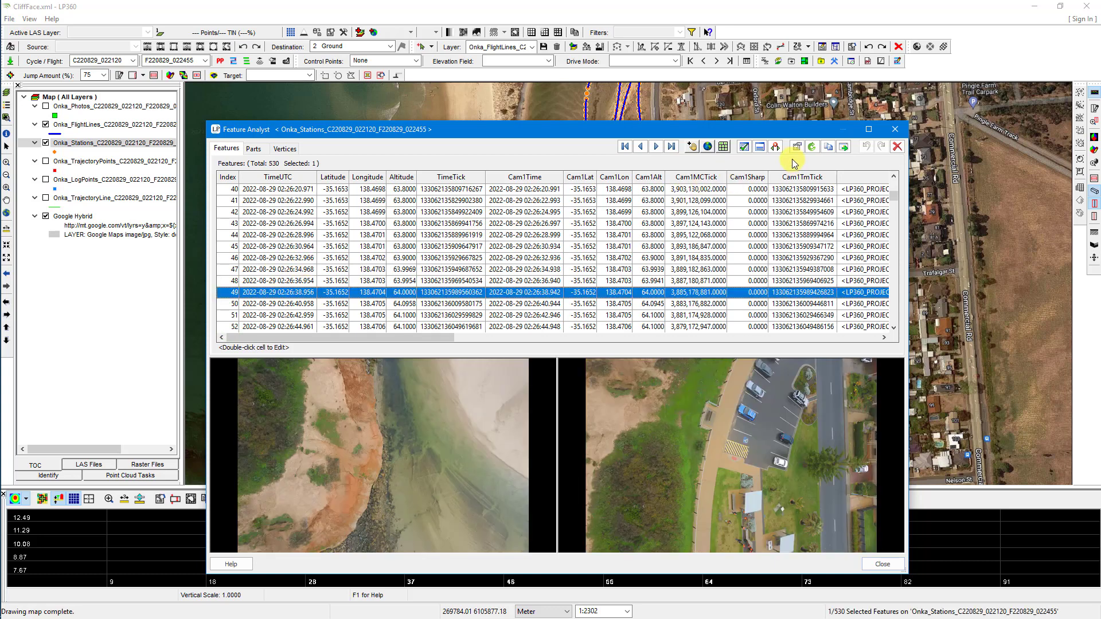
Close Feature Analyst and hide the stations layer so only the flight lines overlay the imagery
click(895, 129)
scroll(446, 243, up, 2)
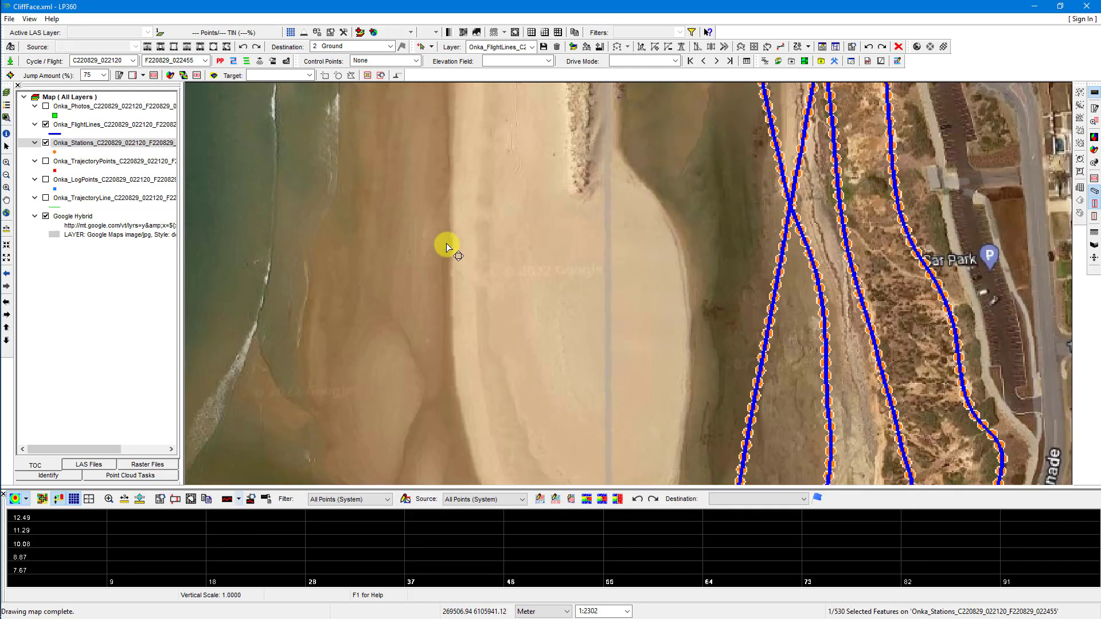
scroll(446, 244, down, 2)
scroll(464, 212, down, 1)
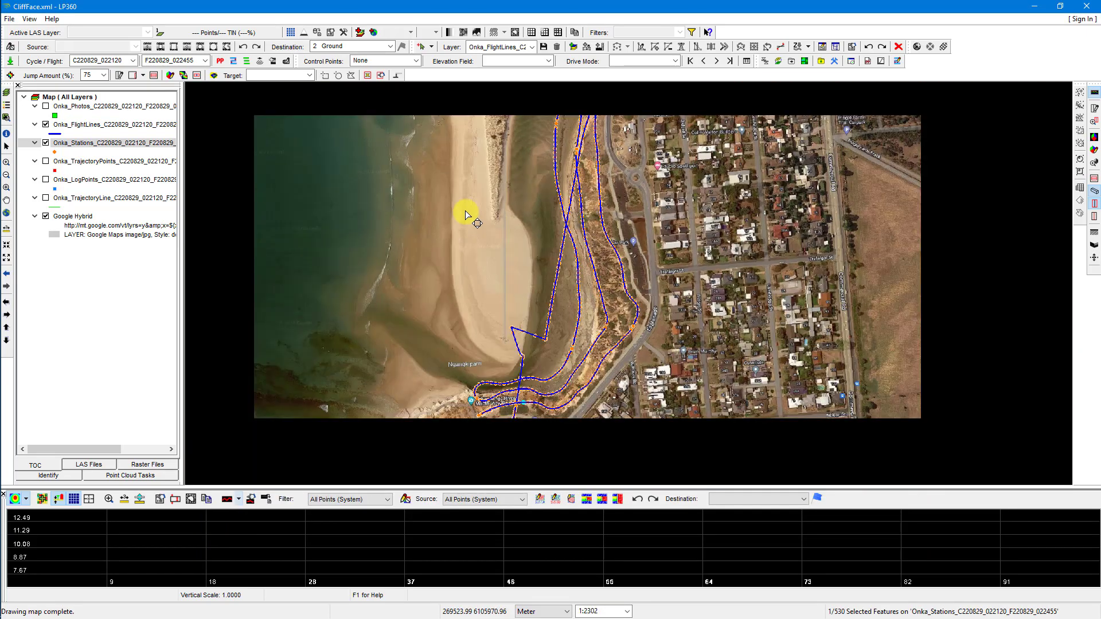
drag(509, 162, 511, 230)
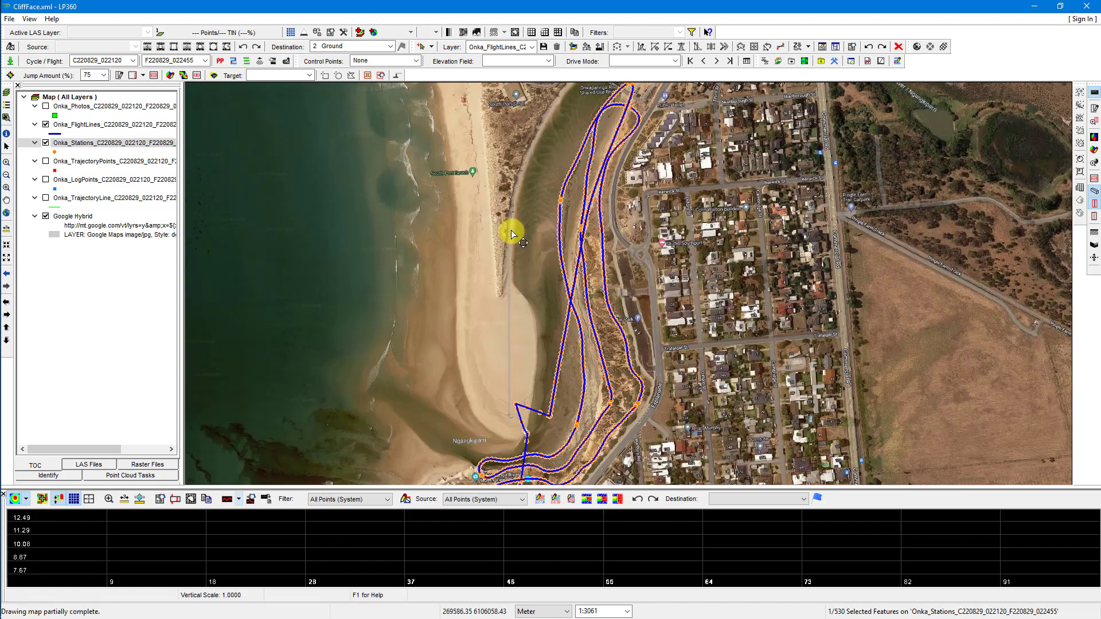
scroll(511, 229, down, 1)
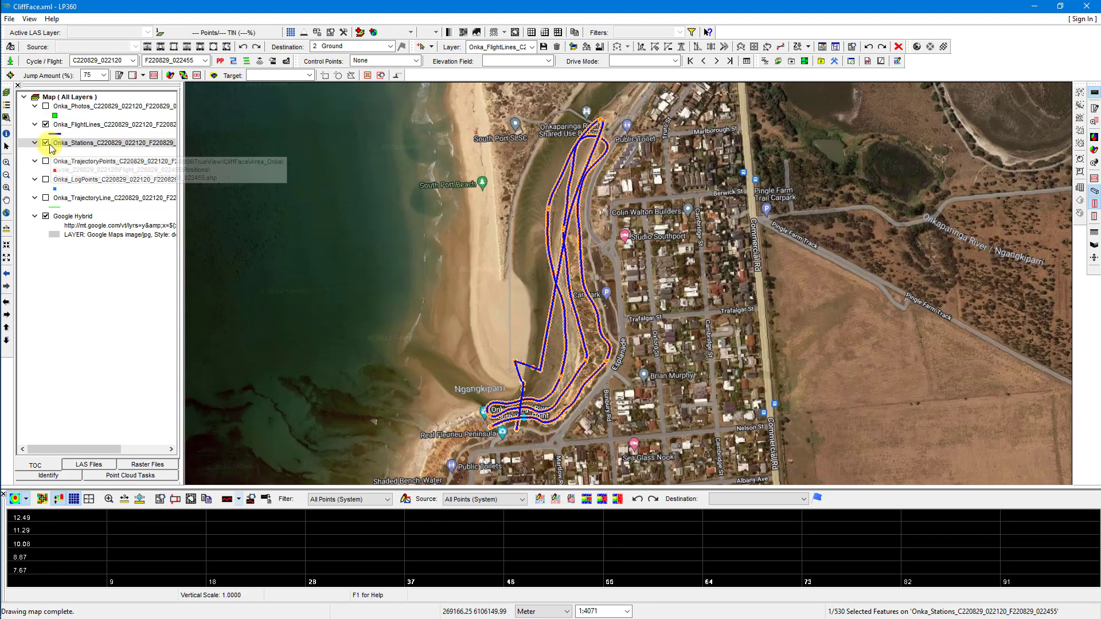
click(47, 143)
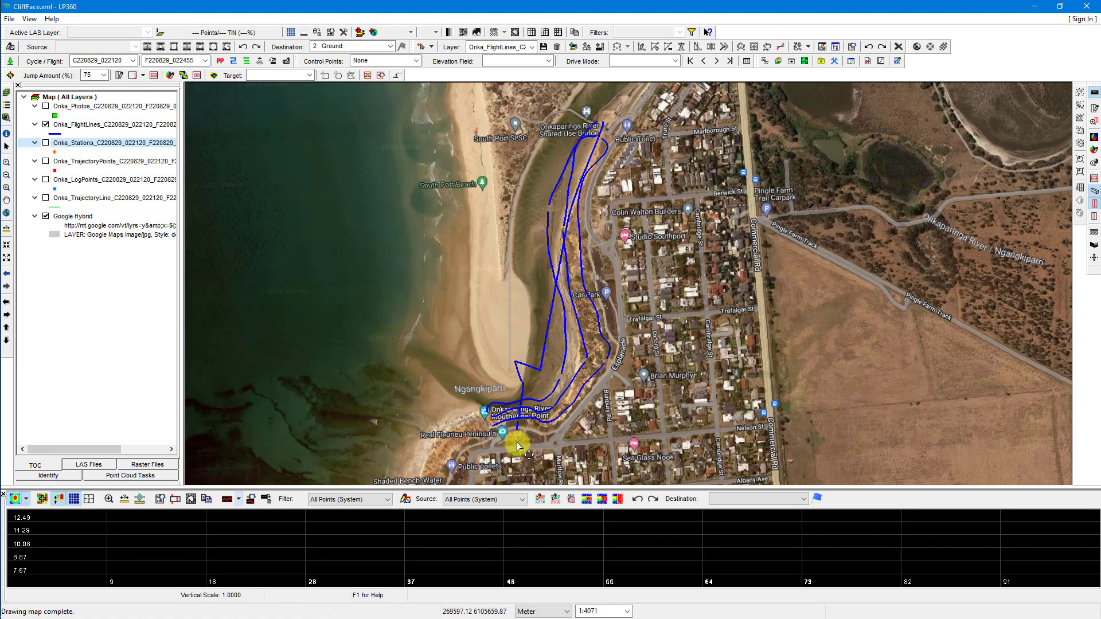
Delete the short stray flight line at the southern end, just below the zigzag line near the river mouth
scroll(518, 450, up, 1)
scroll(518, 446, up, 3)
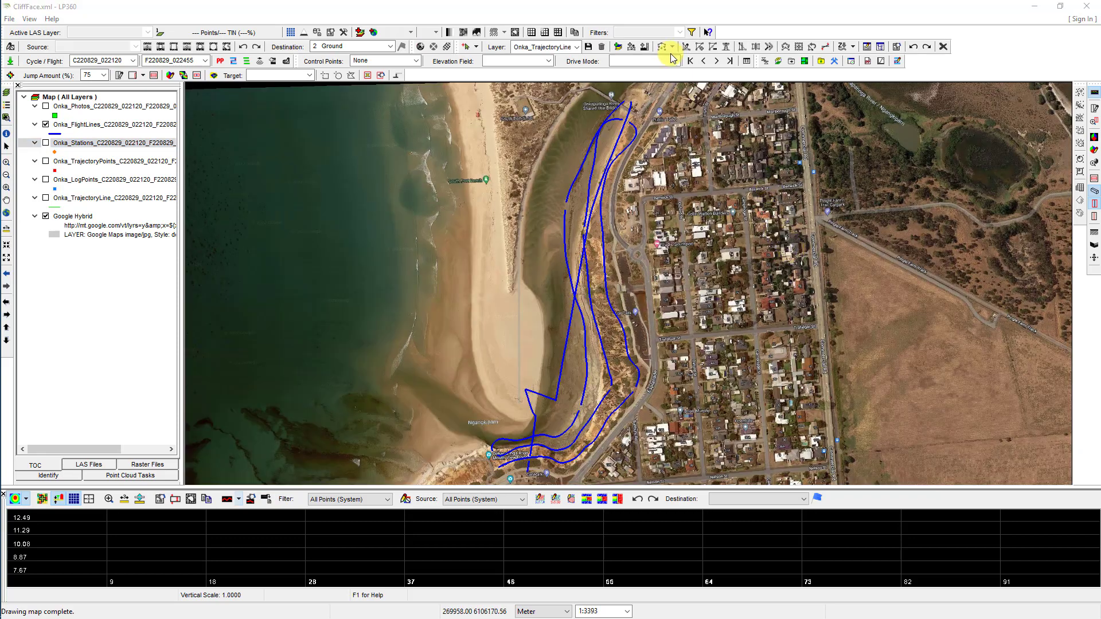
drag(457, 52, 484, 45)
click(468, 47)
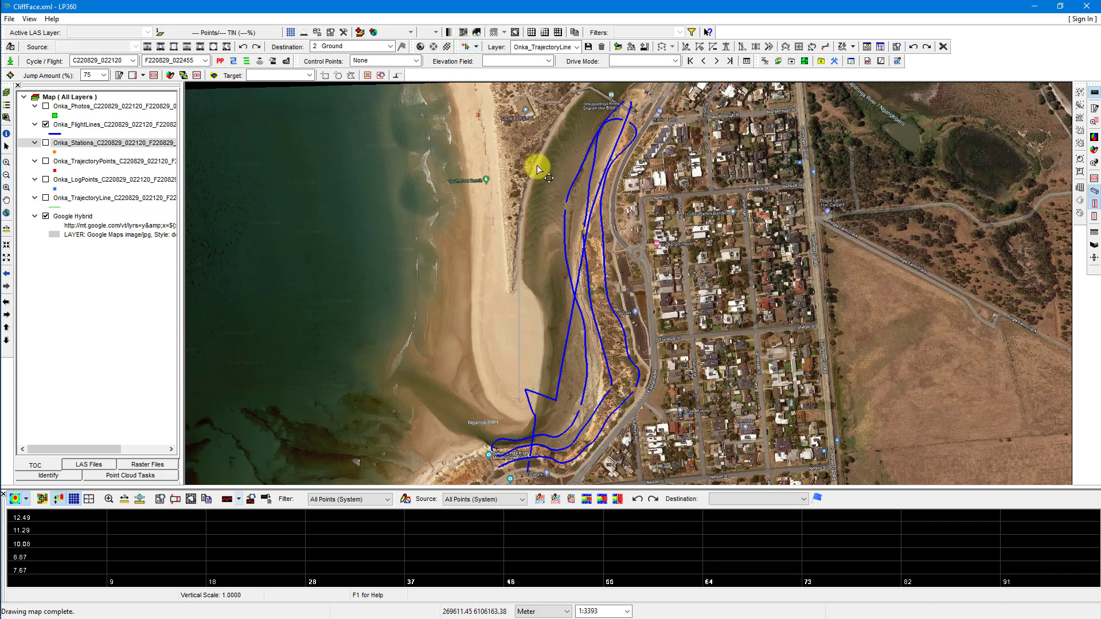
click(528, 467)
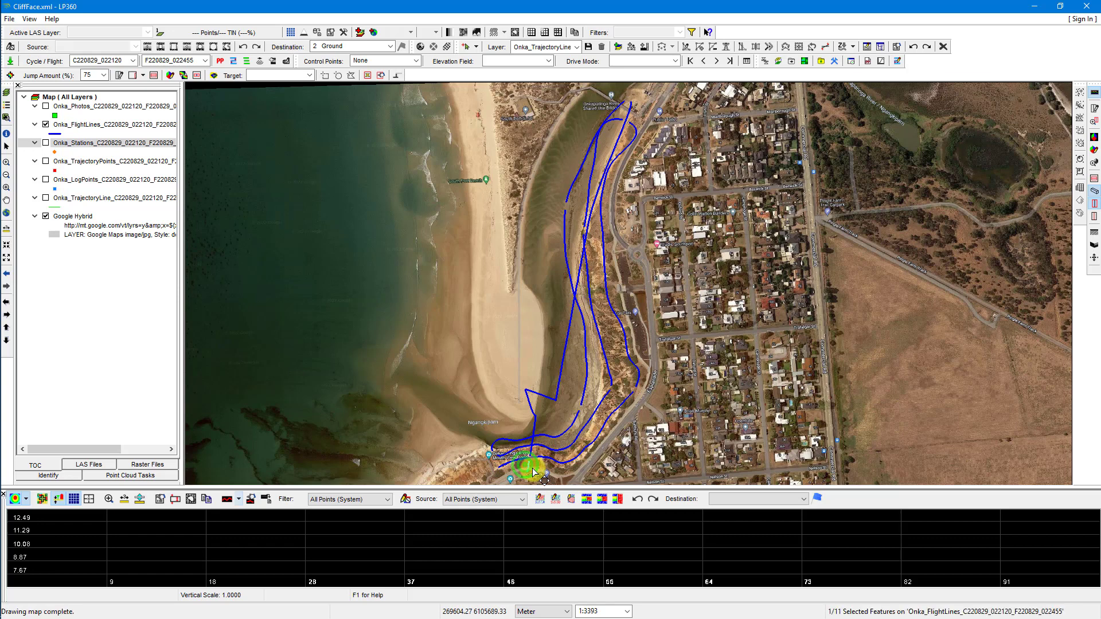
key(Delete)
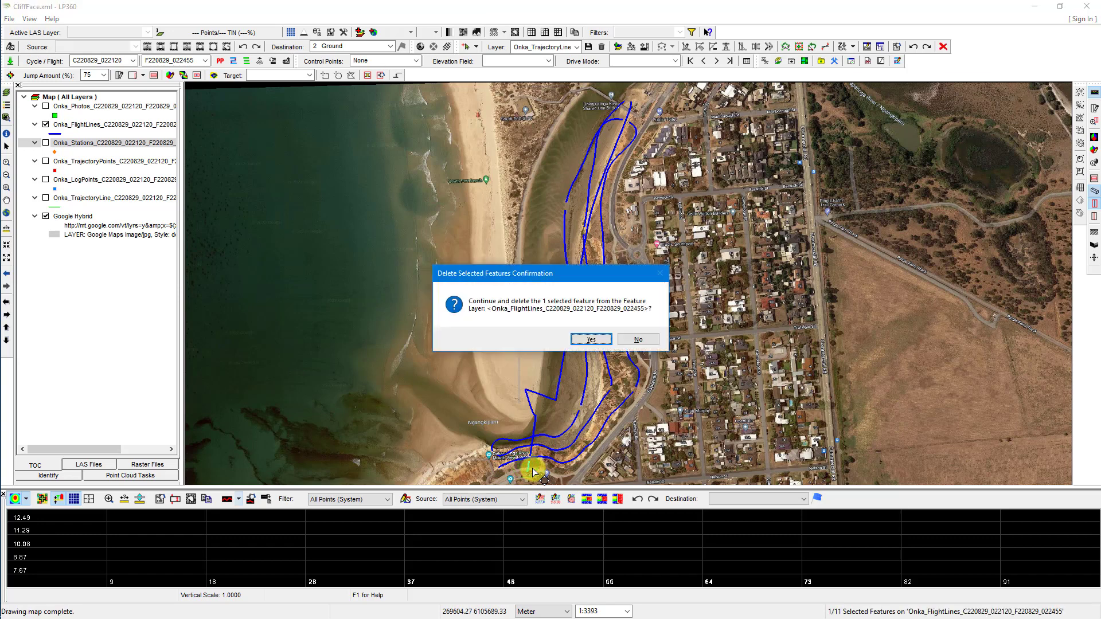
click(591, 340)
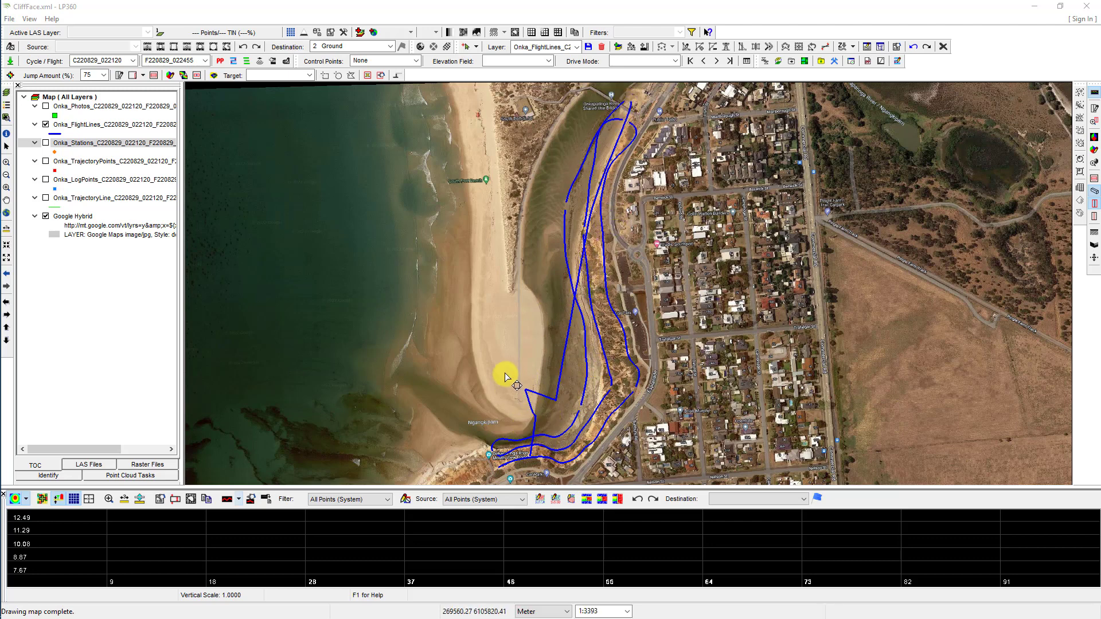
Delete the long straight flight line that ends in a zigzag at the river mouth
click(546, 409)
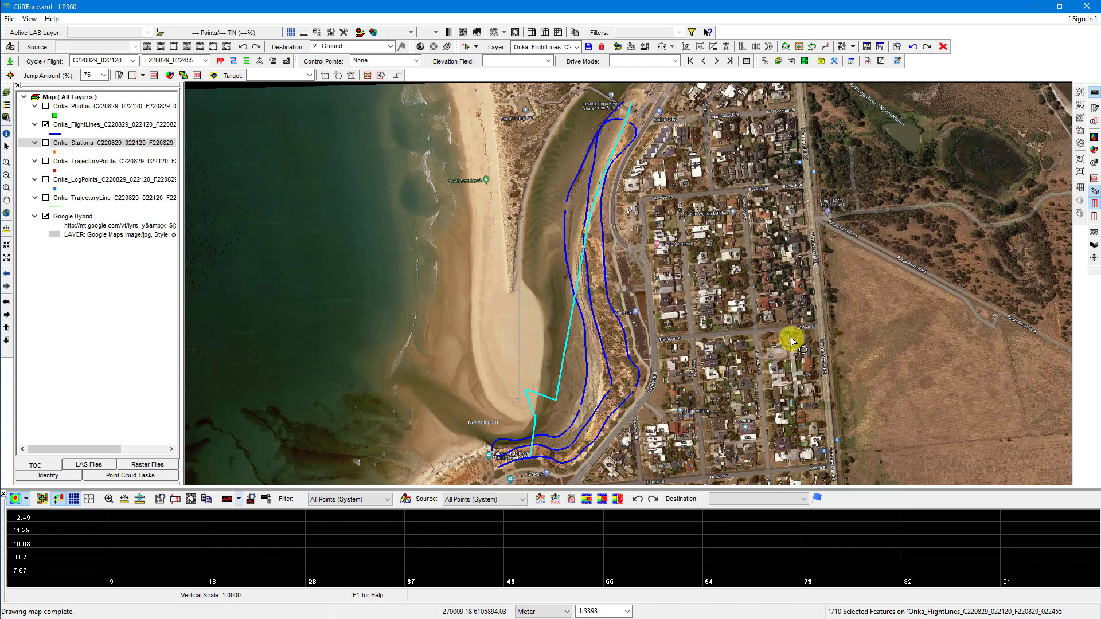
key(Delete)
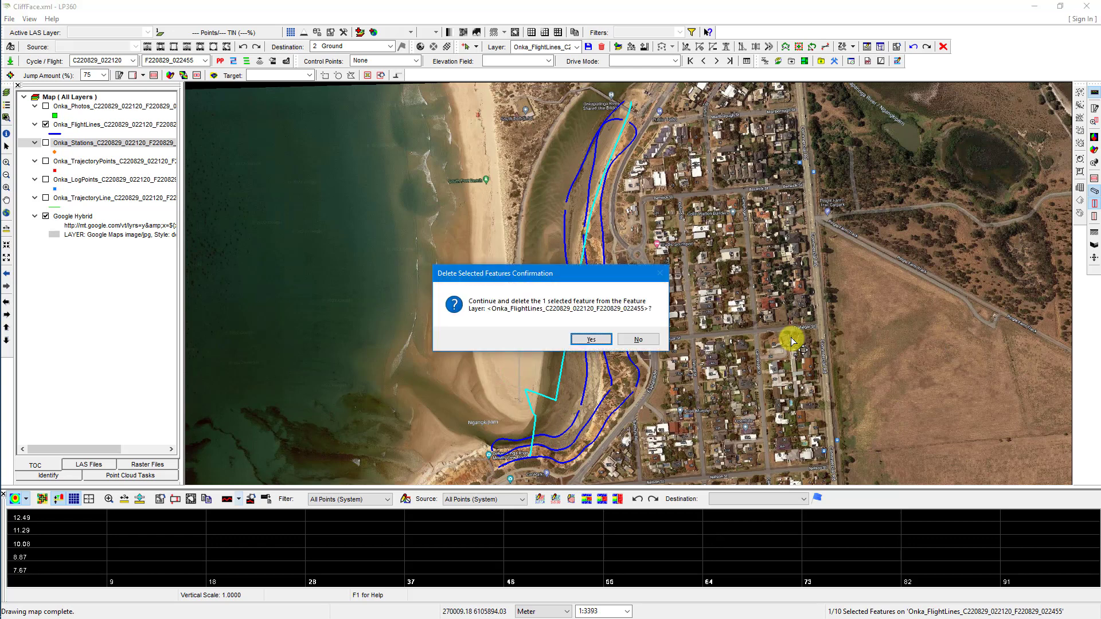
click(591, 339)
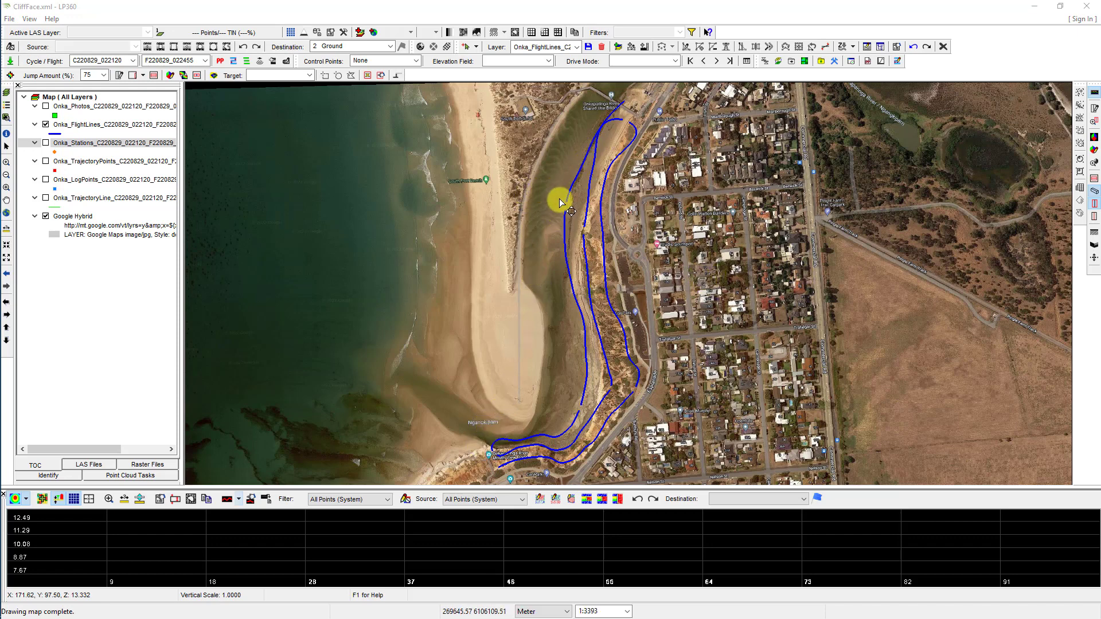
Display the trajectory points layer and hide the flight lines layer at the gap in the westernmost flight line
scroll(560, 198, down, 1)
scroll(561, 202, up, 4)
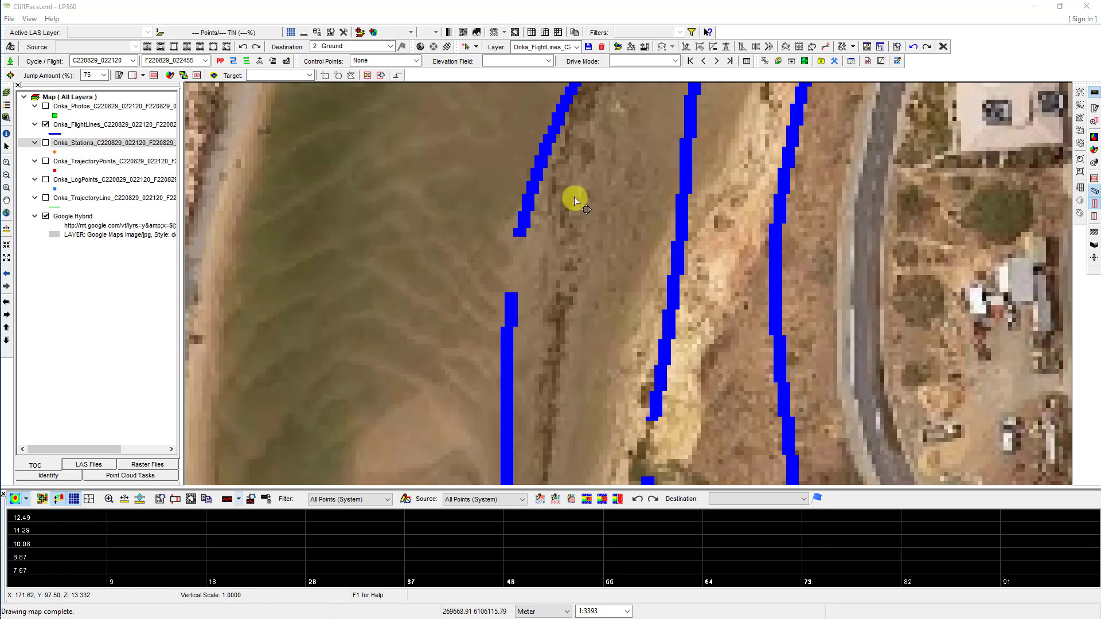
scroll(507, 254, up, 2)
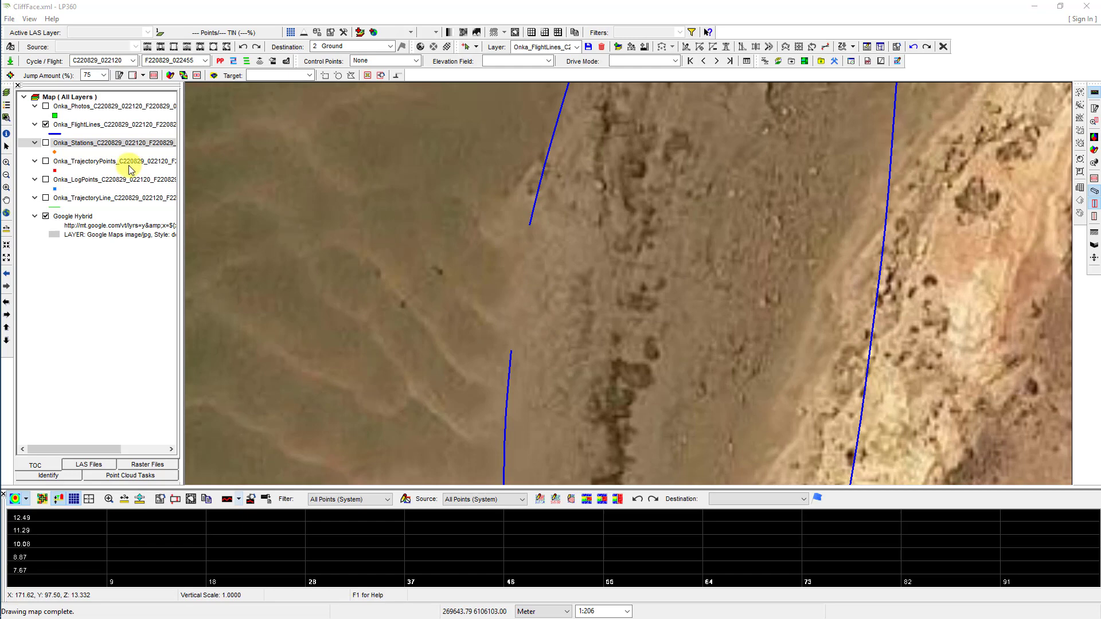
click(46, 162)
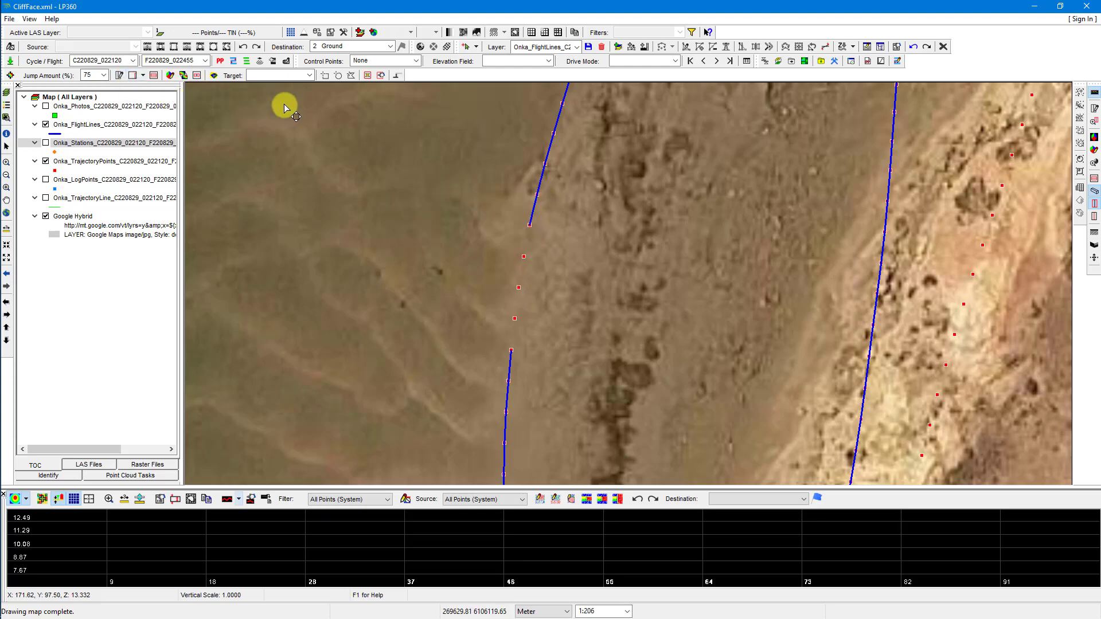
click(46, 125)
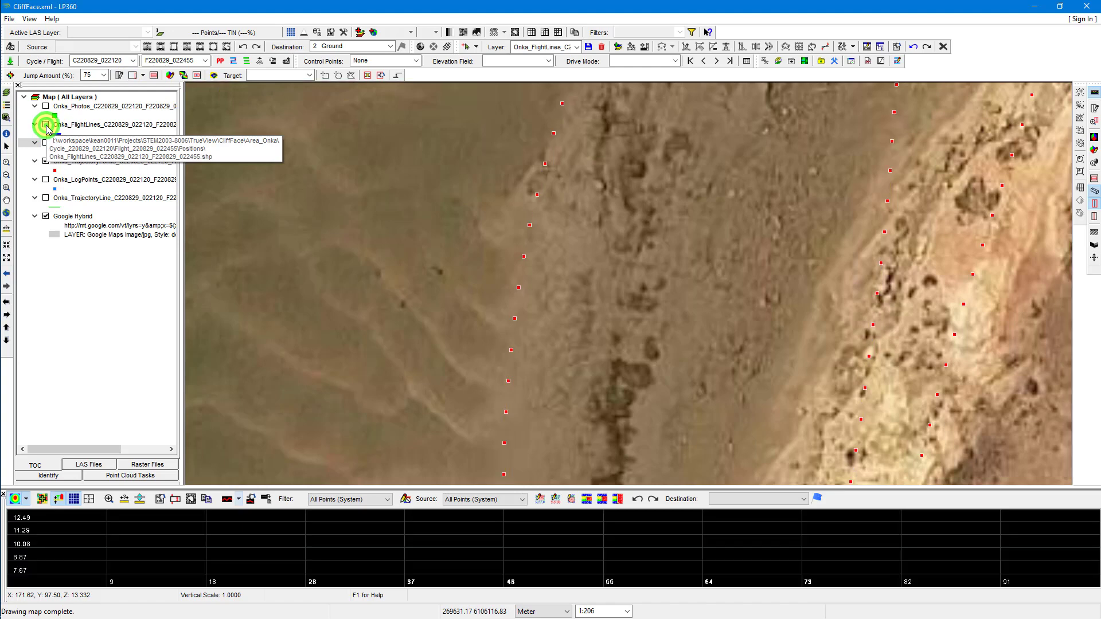
click(55, 127)
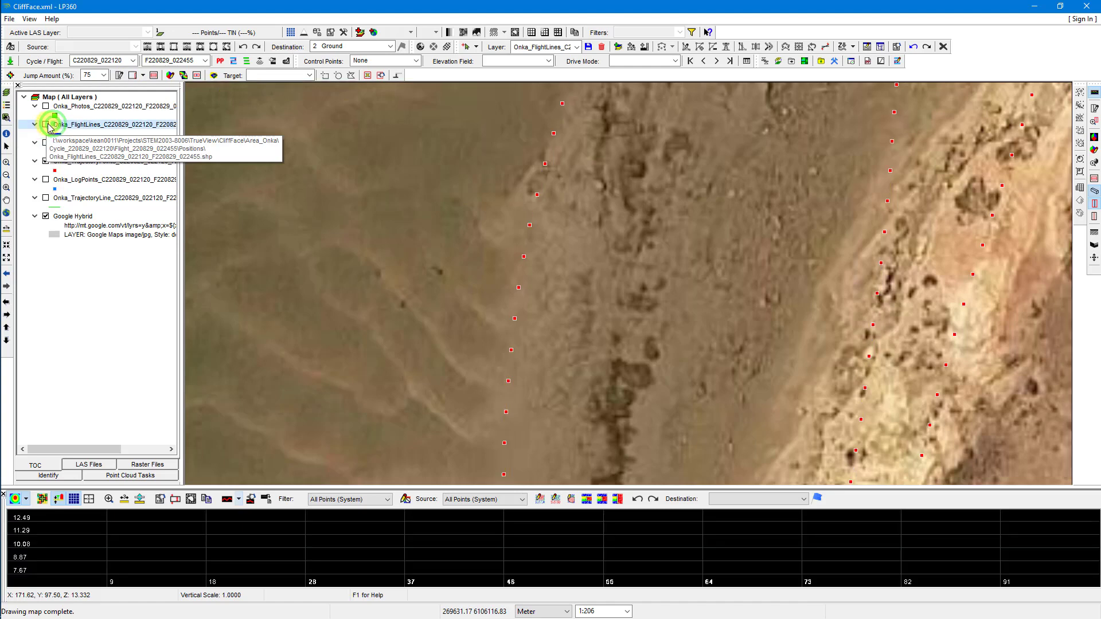
click(47, 124)
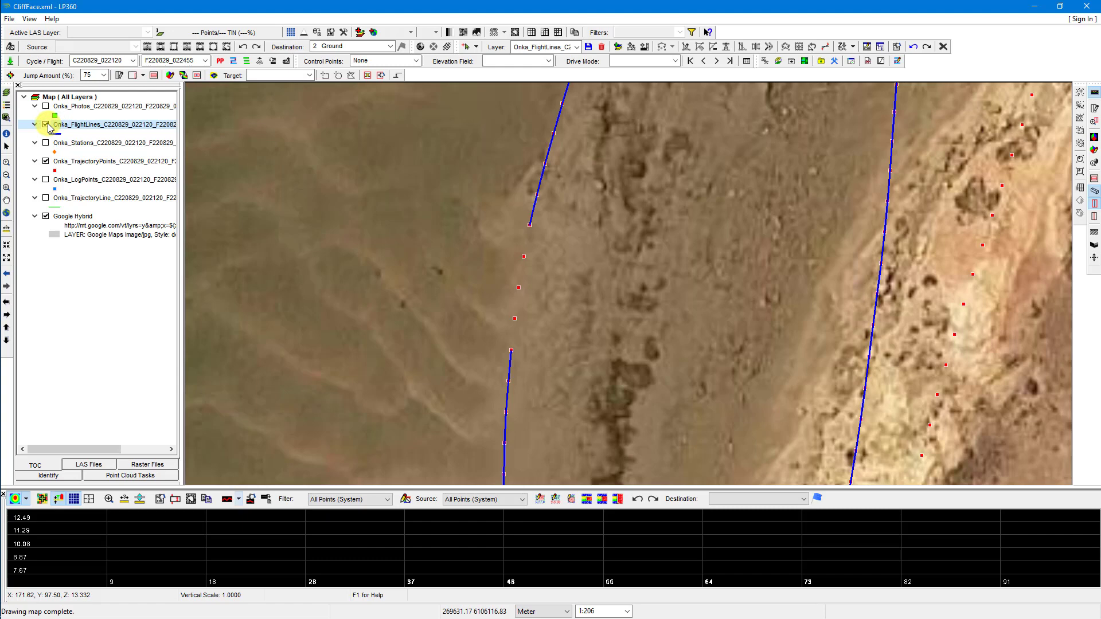
click(46, 124)
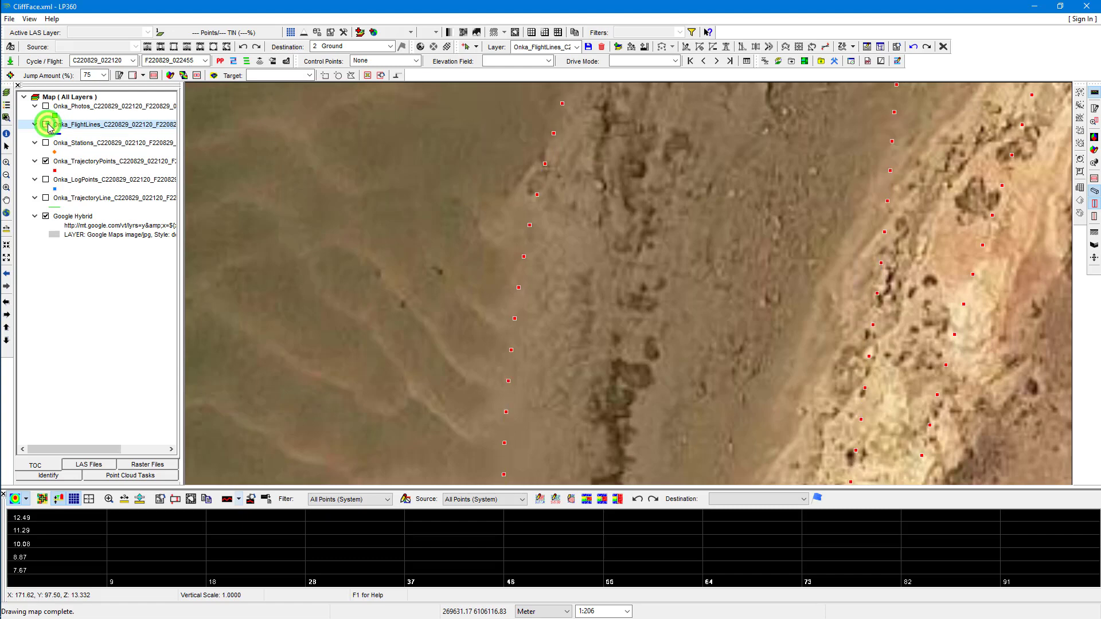
drag(511, 211, 541, 233)
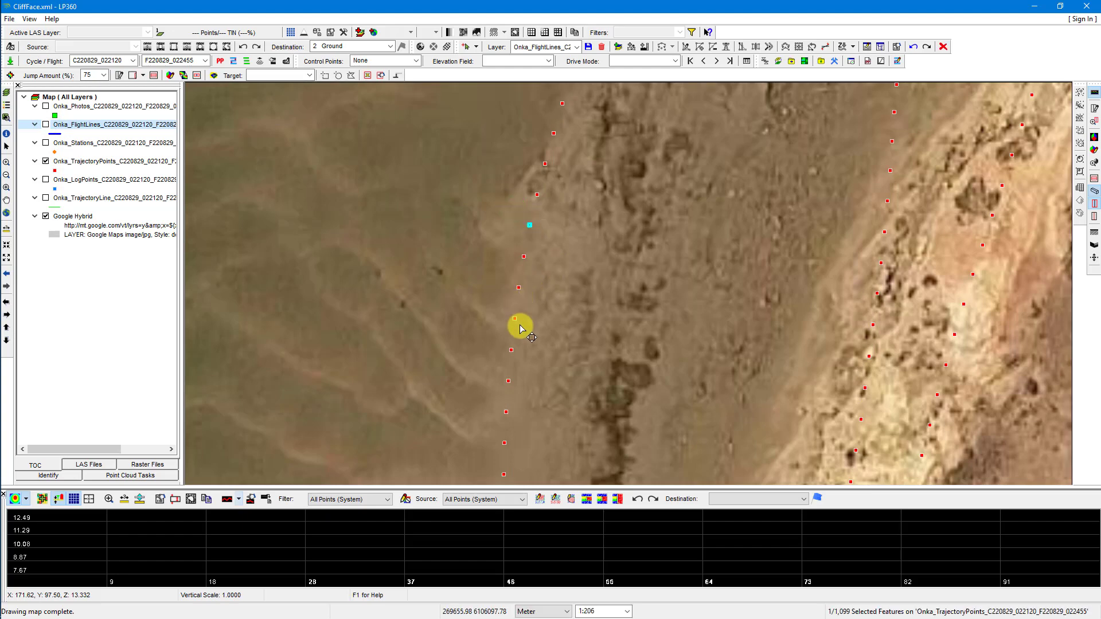
click(500, 372)
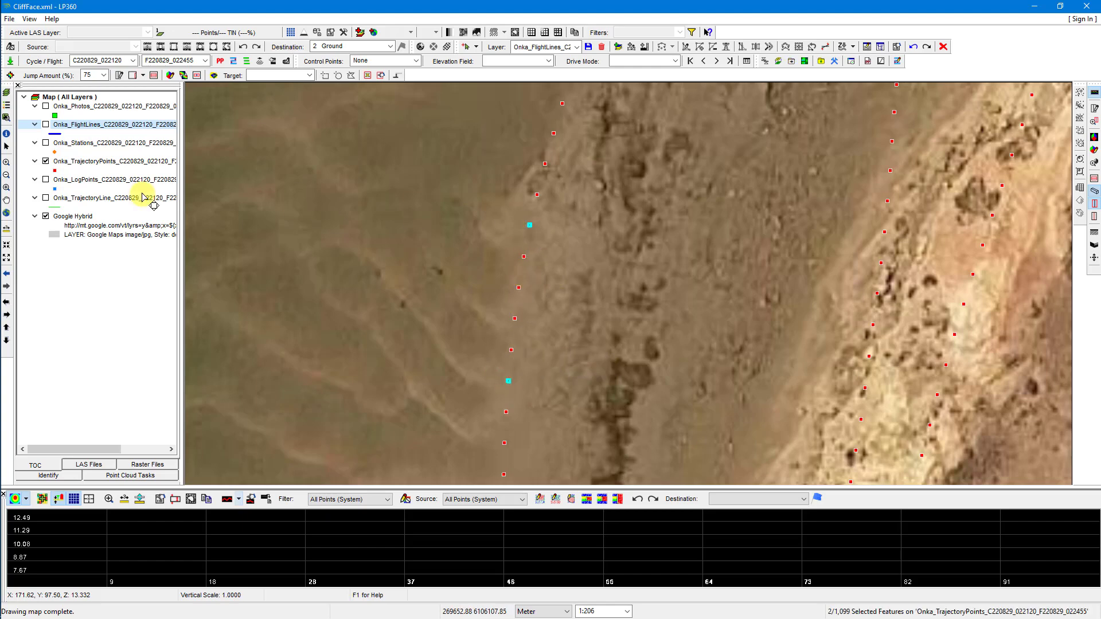
click(46, 125)
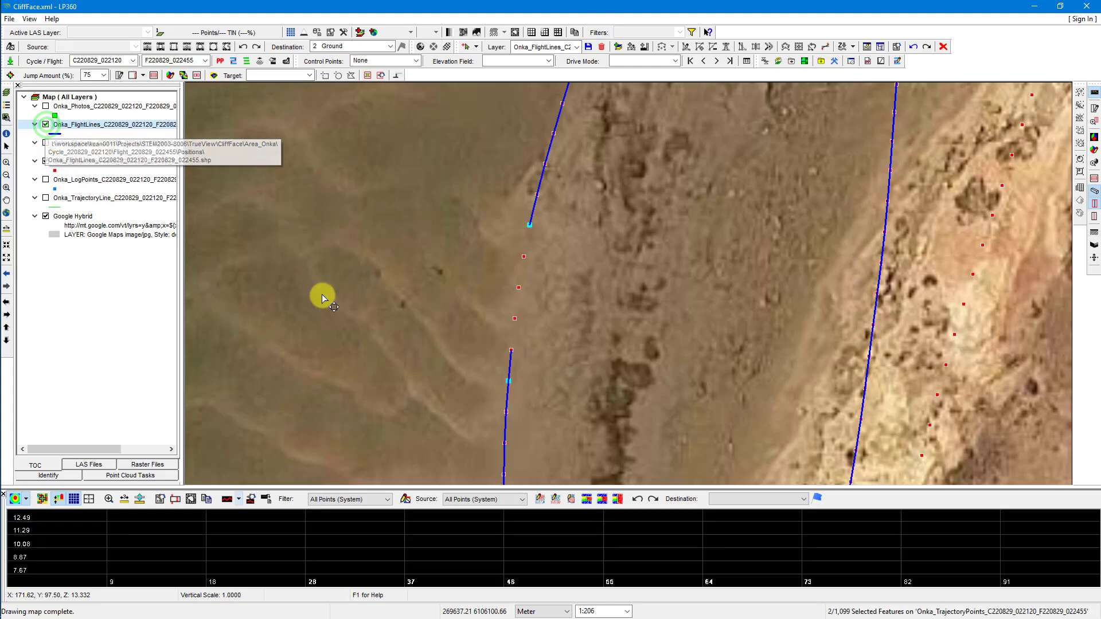
click(46, 125)
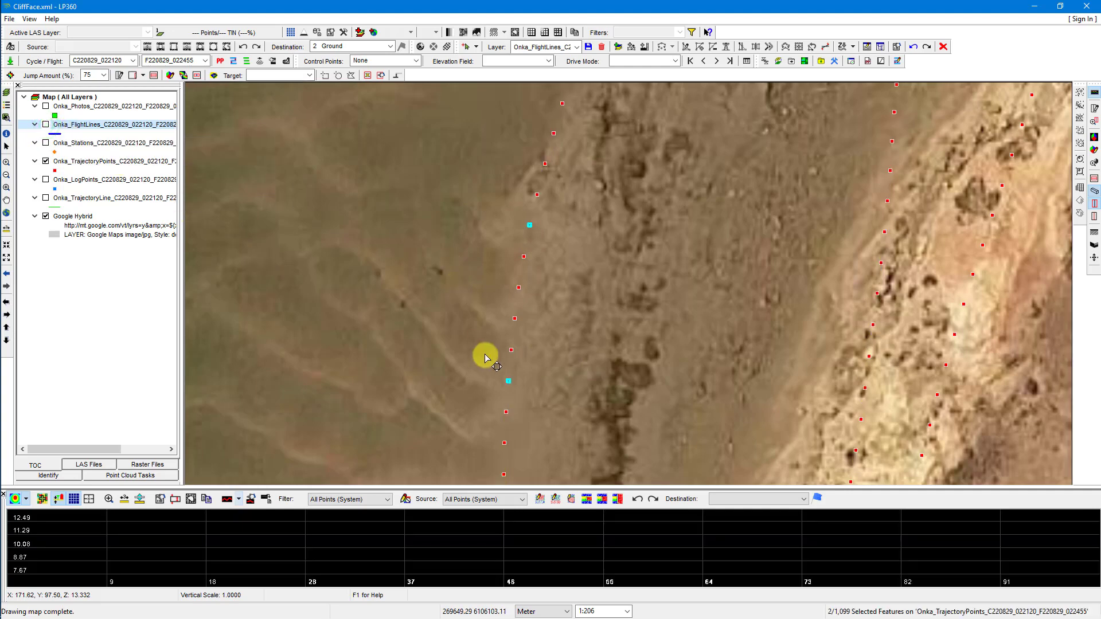
Select the trajectory points at both ends of the western gap, show the flight lines layer, and create a flight line between them
drag(488, 338, 524, 359)
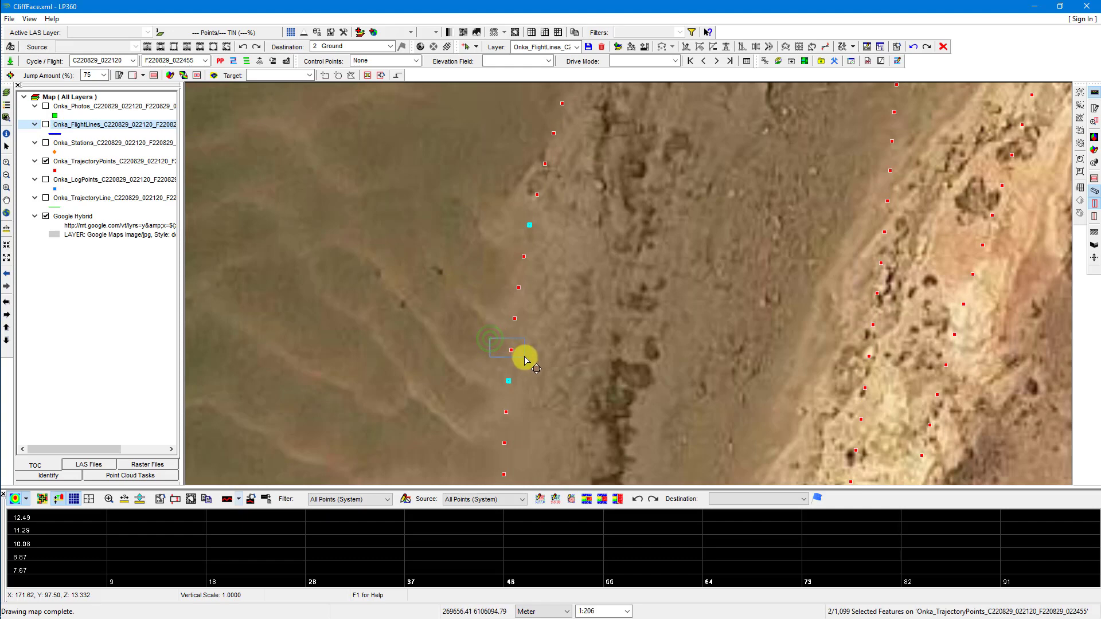
drag(512, 216, 541, 233)
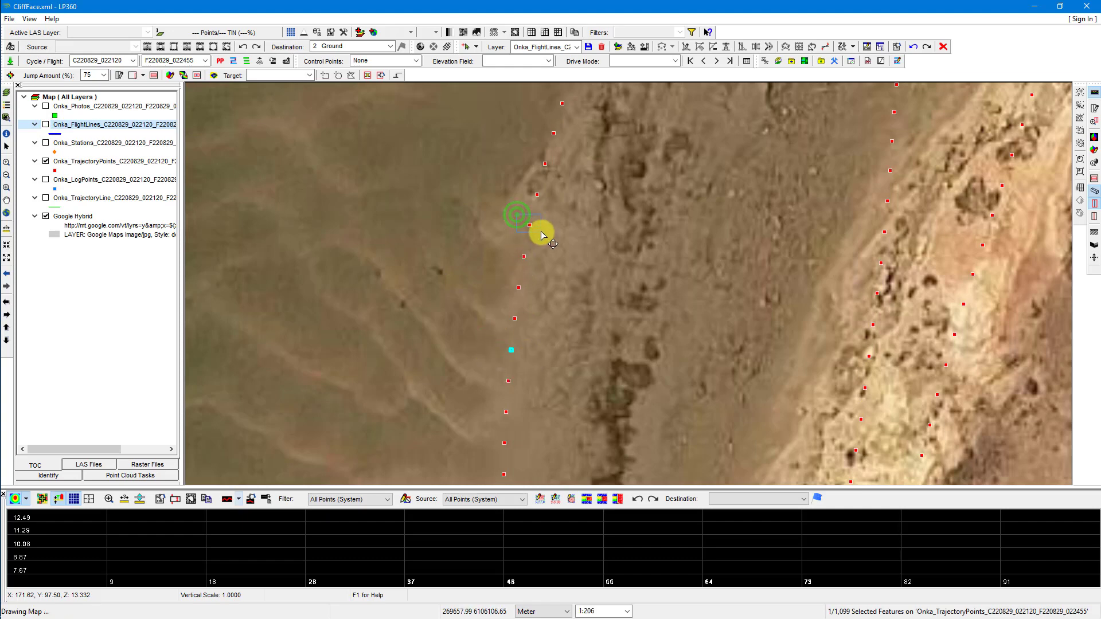
click(46, 124)
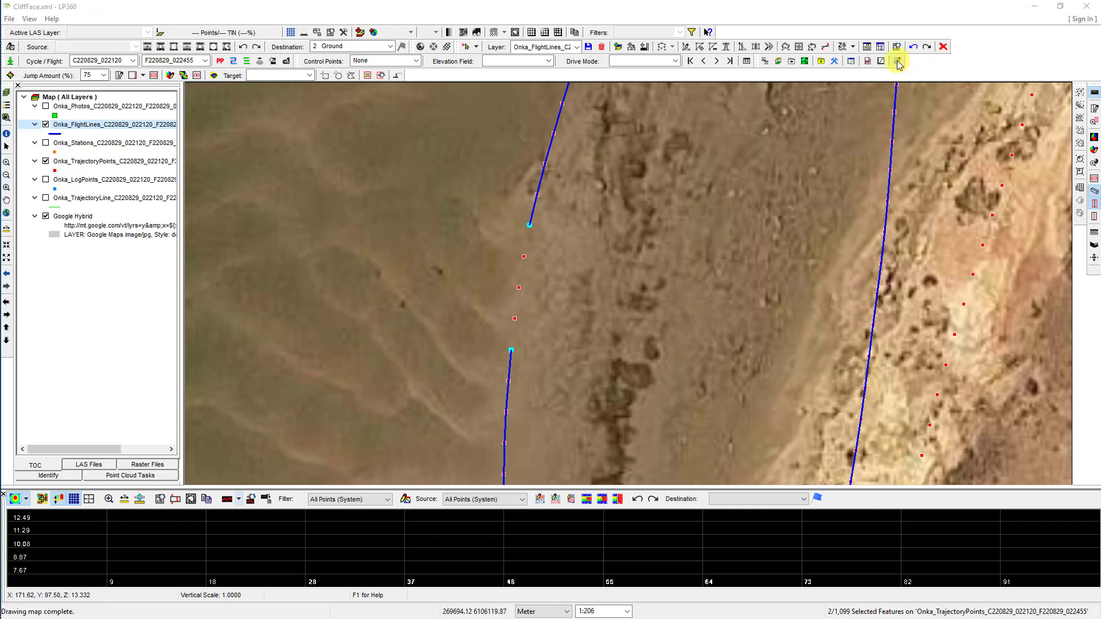
click(871, 8)
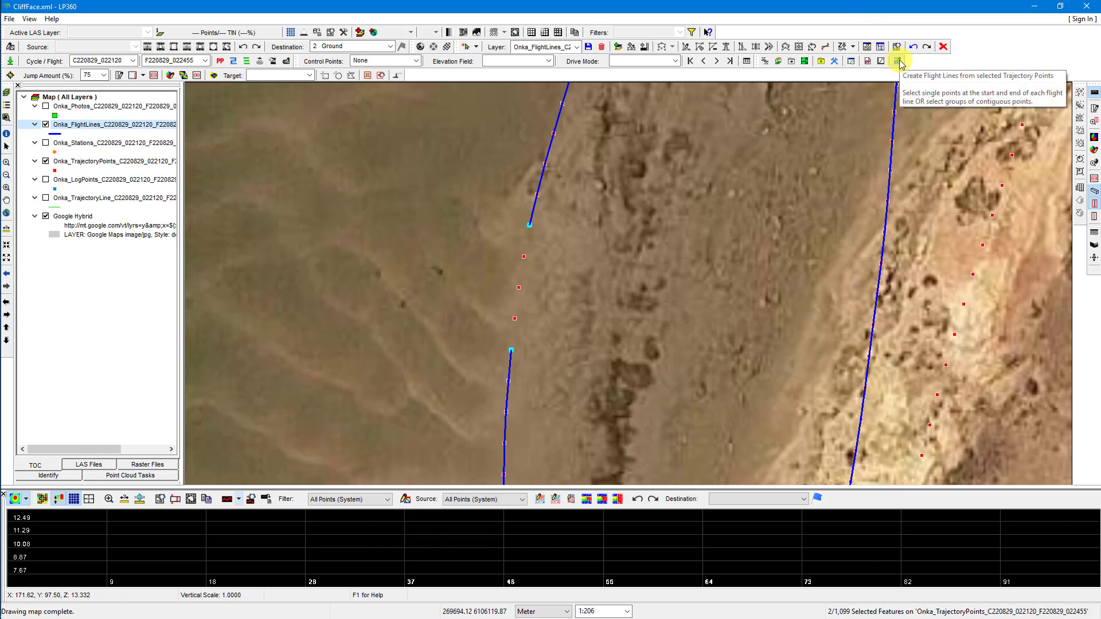
click(898, 62)
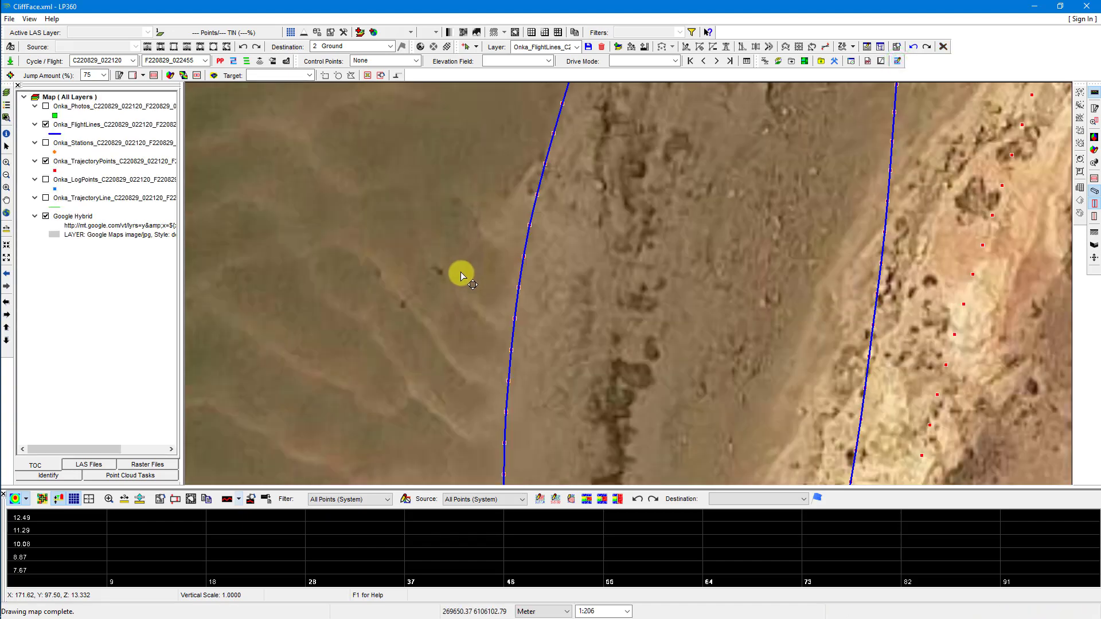
Select the trajectory point at the eastern end of the gap in the flight line loop just south of the Onkaparinga River Shared Use Bridge
scroll(464, 277, down, 3)
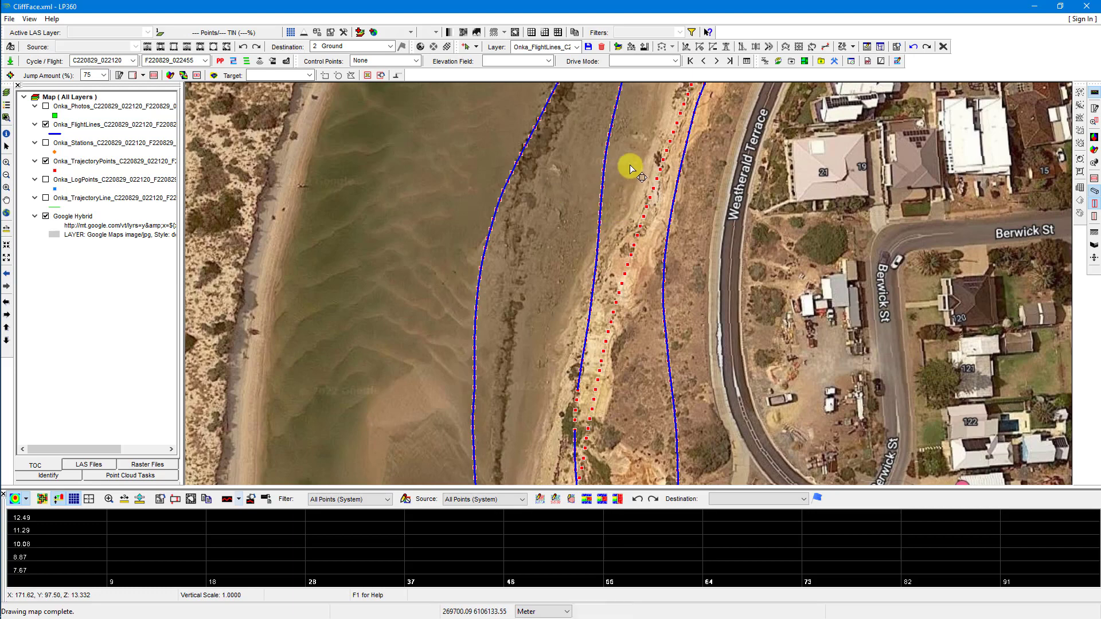
drag(634, 153, 629, 443)
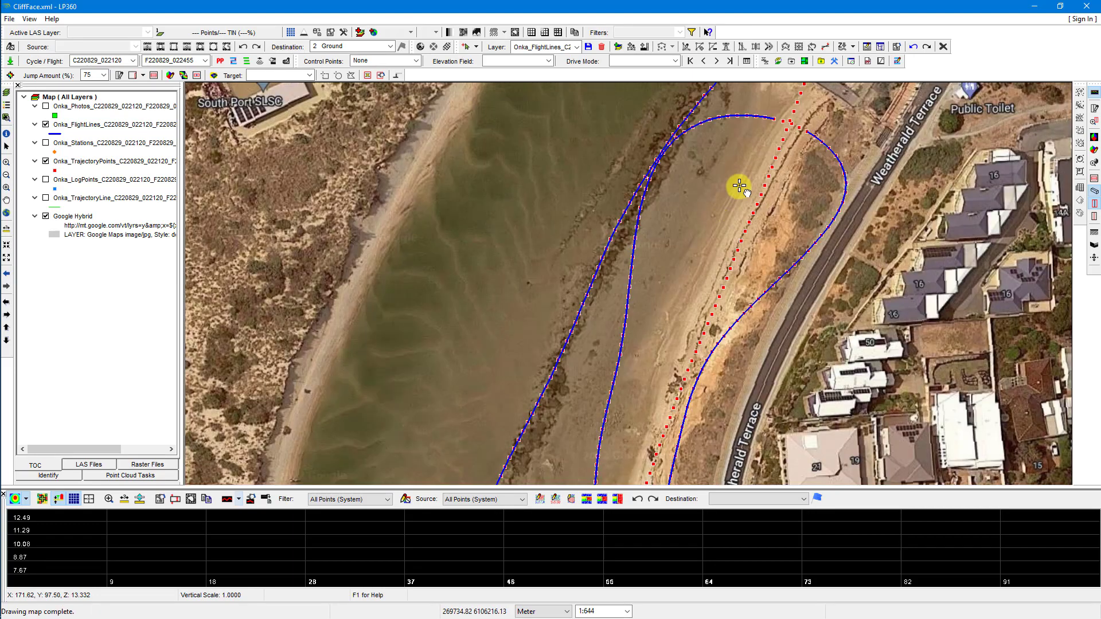
drag(737, 188, 533, 482)
drag(560, 363, 604, 204)
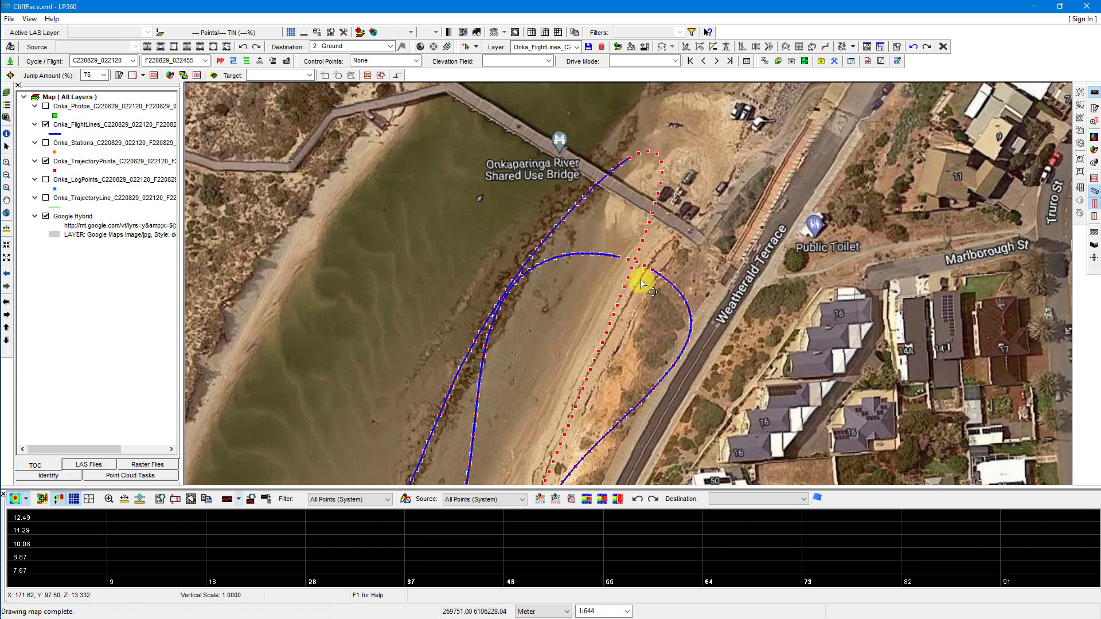
scroll(645, 272, up, 2)
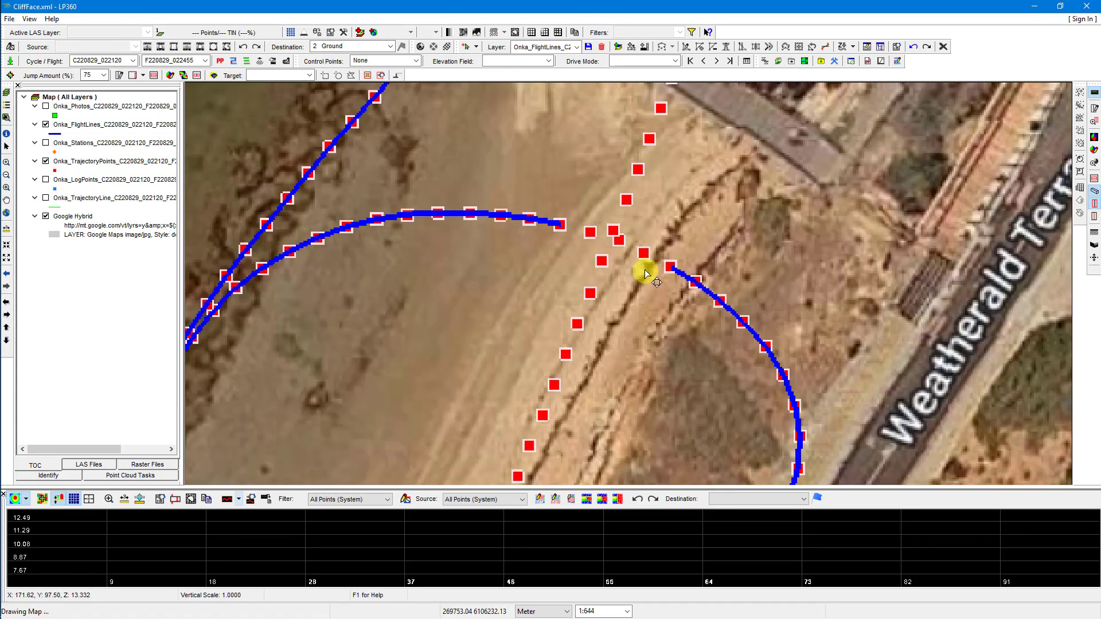
scroll(645, 272, up, 3)
click(668, 272)
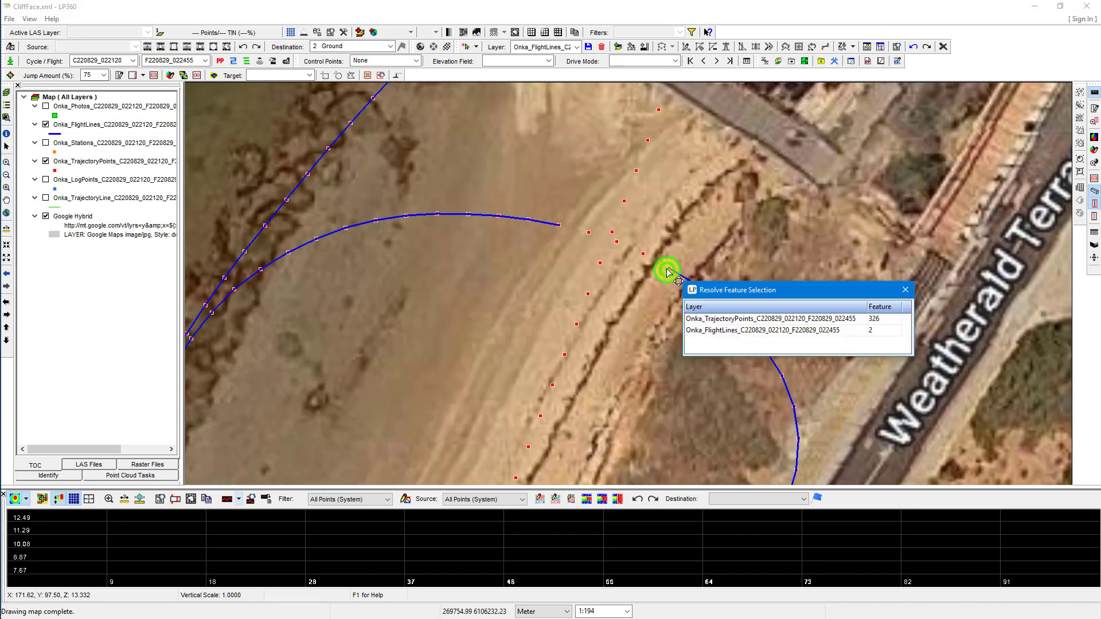
click(905, 290)
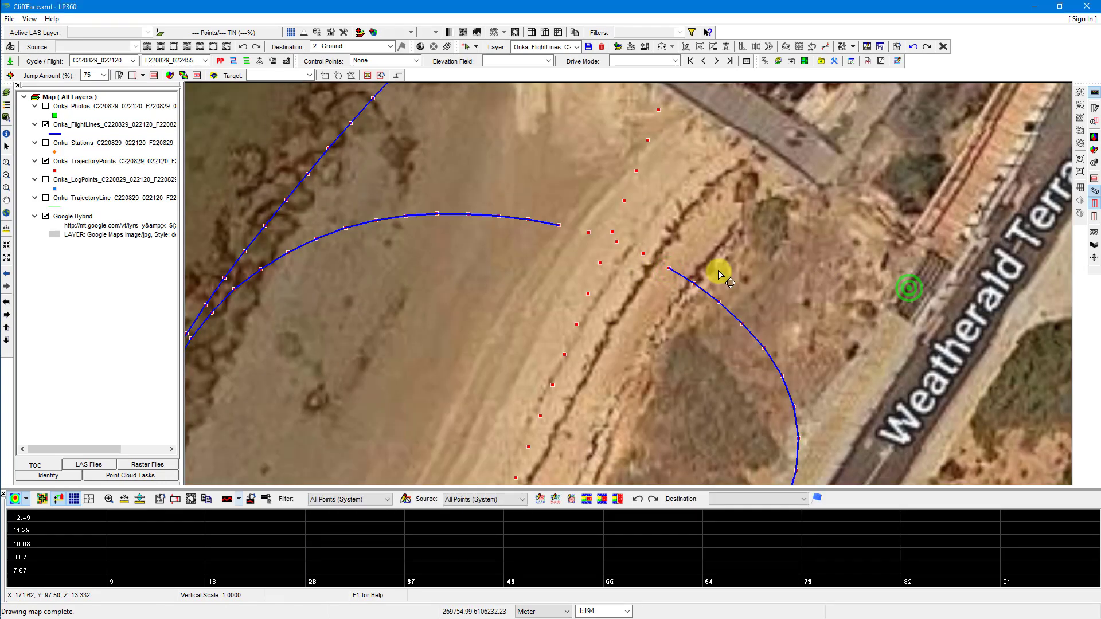
click(668, 271)
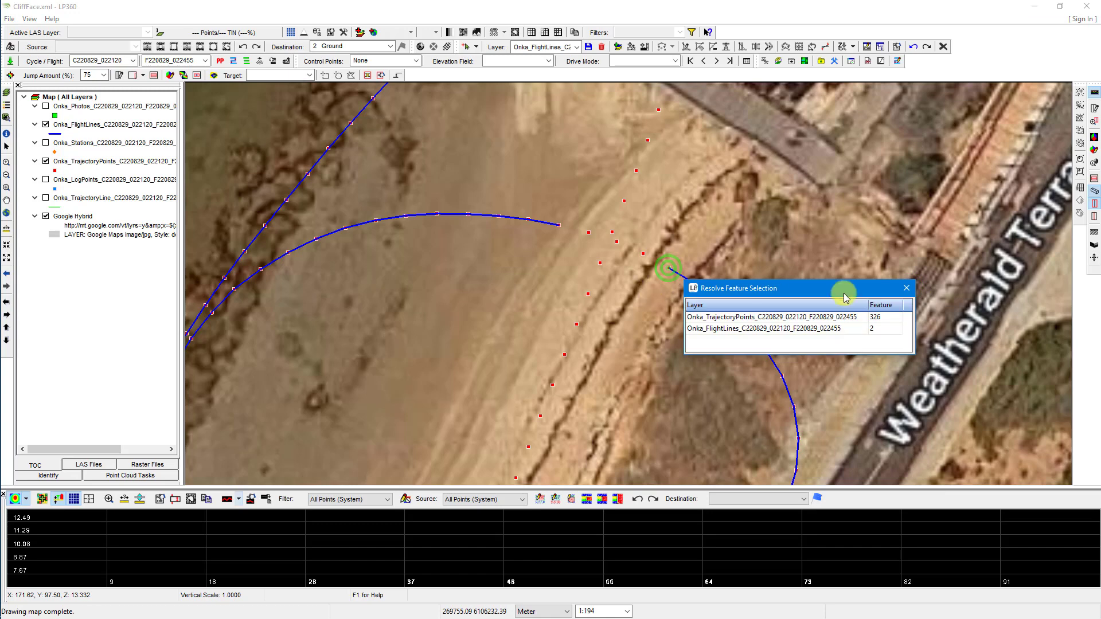
click(774, 329)
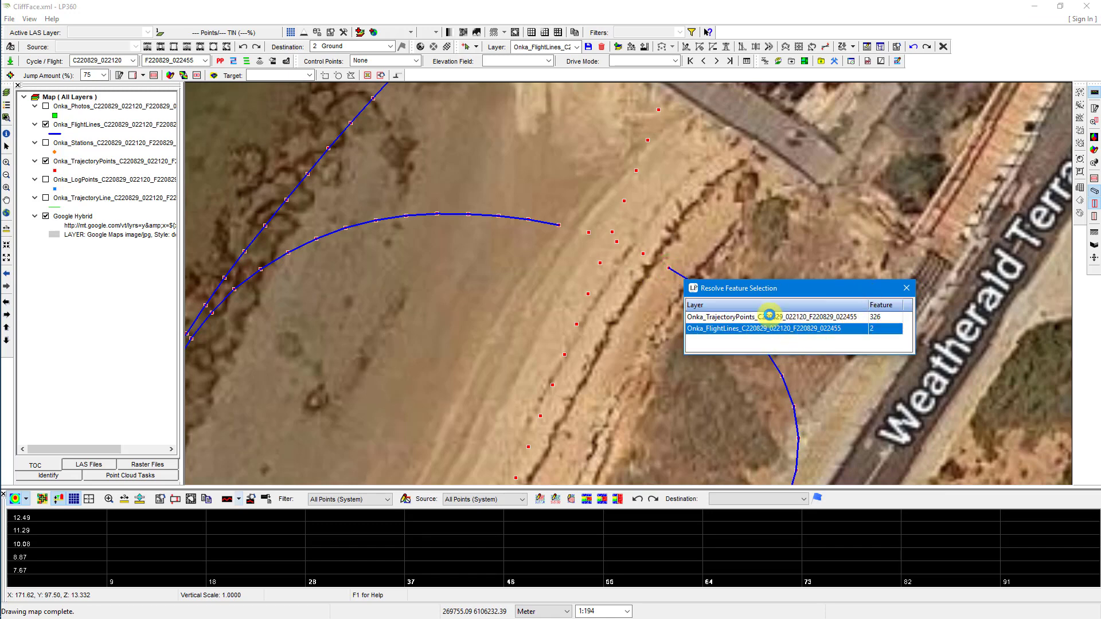
click(768, 318)
double_click(767, 320)
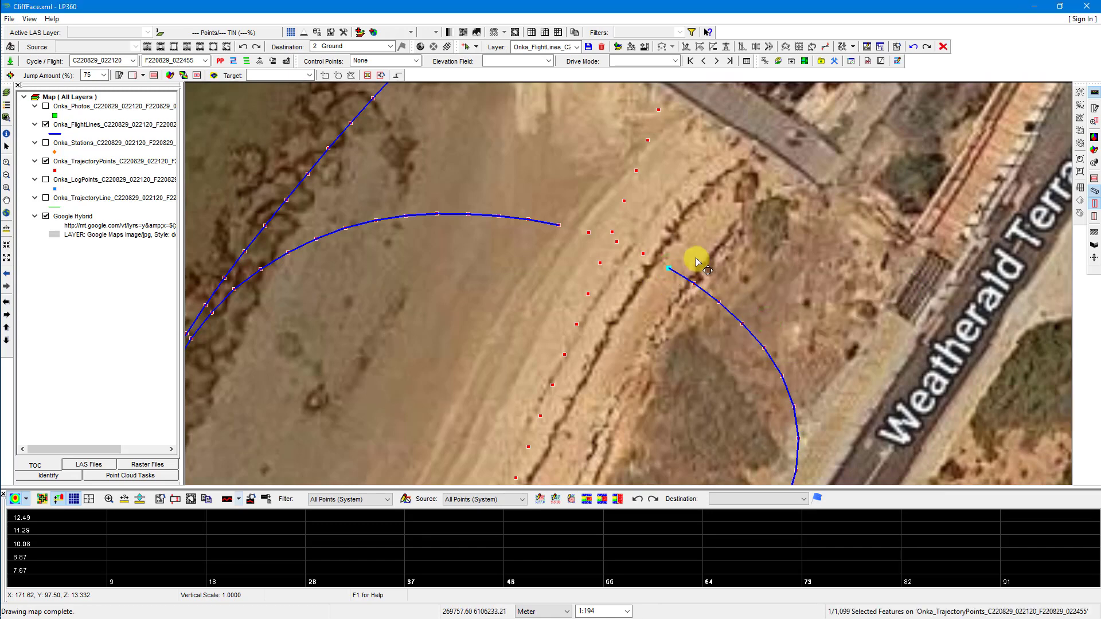
Add the trajectory point at the loop gap's western end to the selection and create a flight line between the two points
click(563, 231)
click(561, 229)
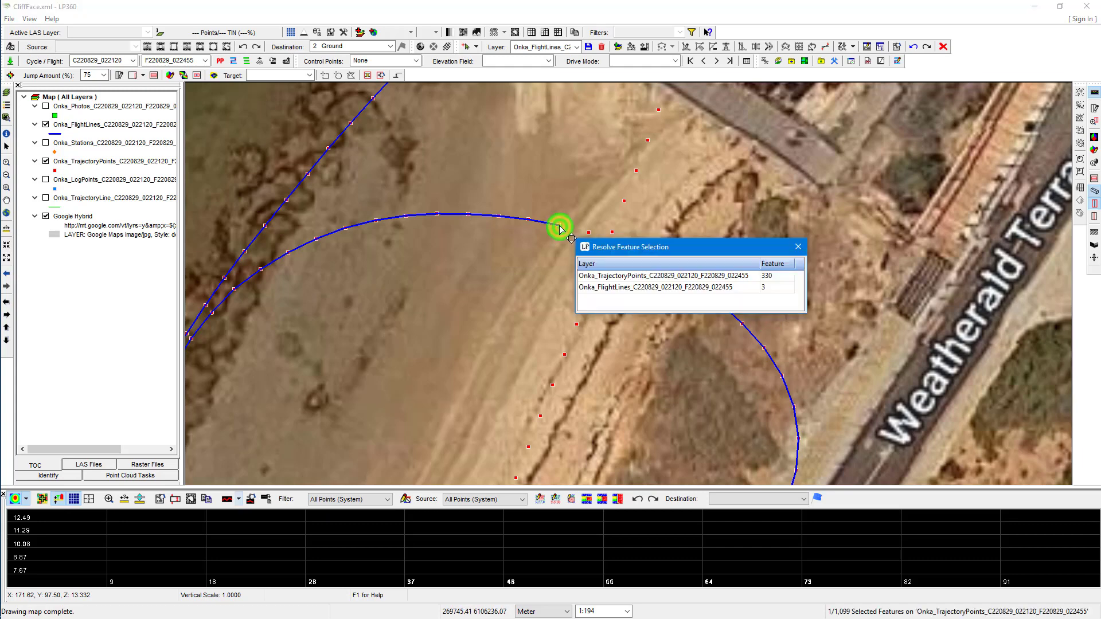
click(639, 279)
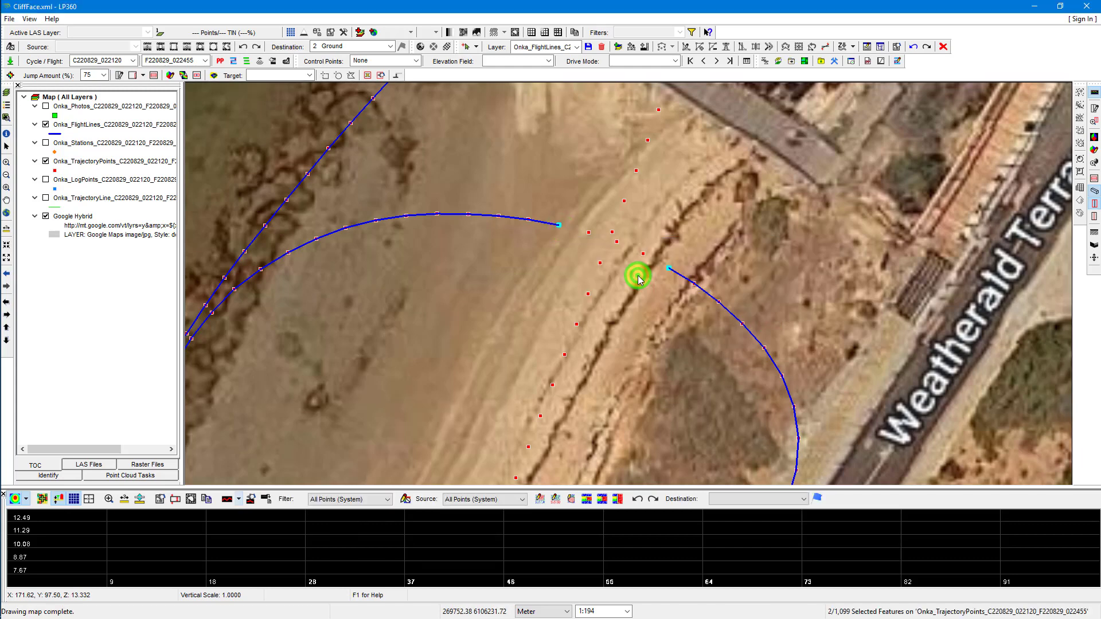
click(898, 60)
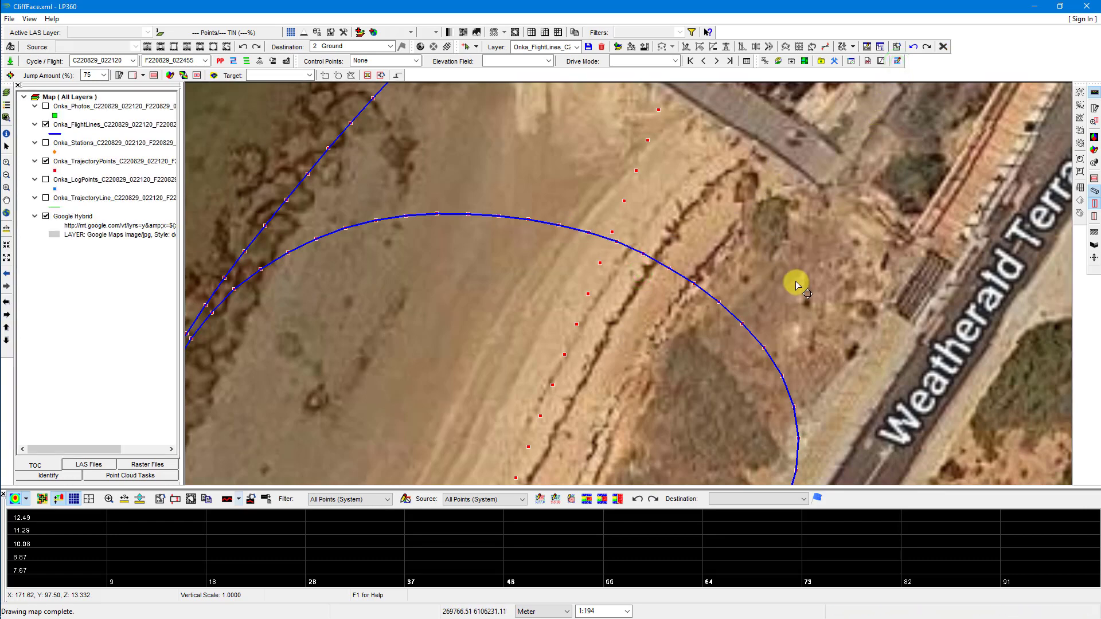
scroll(615, 363, up, 2)
scroll(615, 363, down, 3)
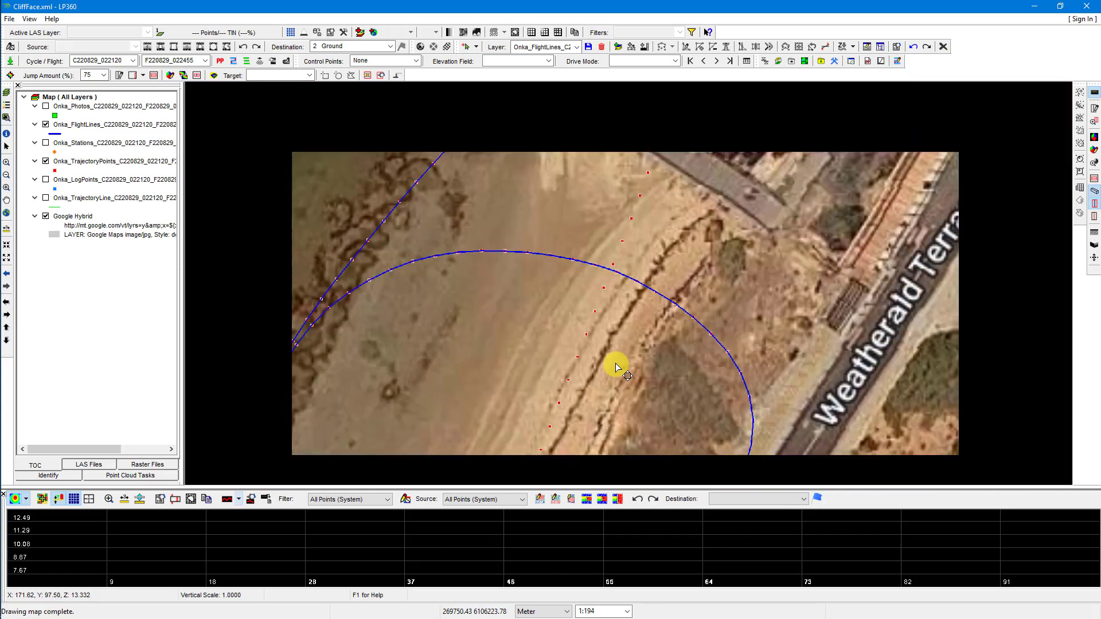
scroll(615, 365, down, 2)
drag(561, 404, 594, 152)
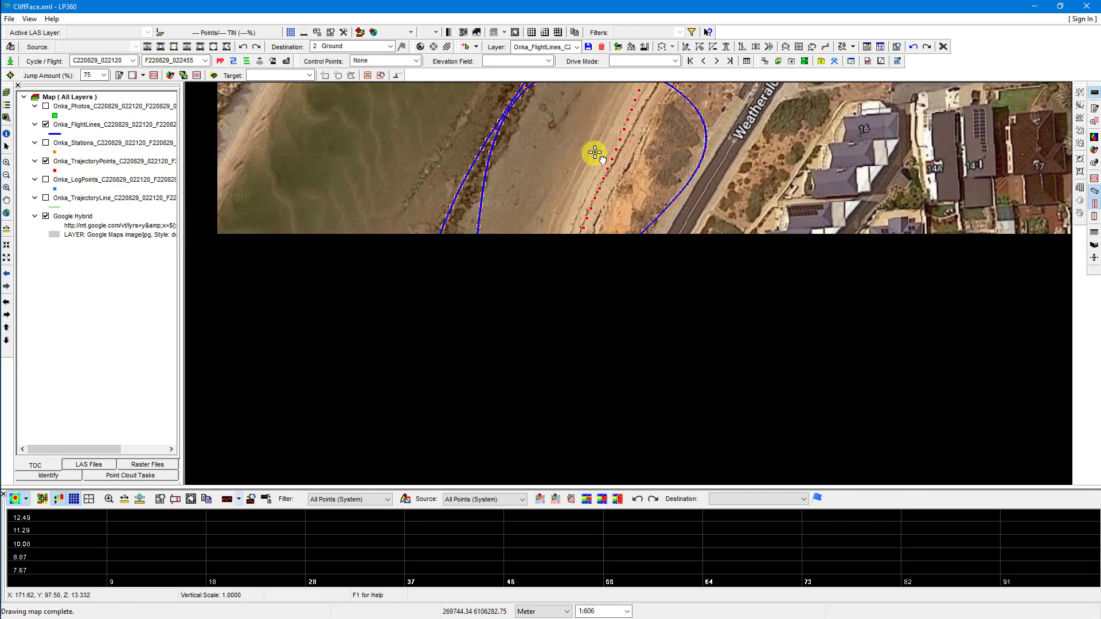
Bridge the gap in the middle flight line west of Berwick St by joining the trajectory points at its two open ends
drag(508, 408, 579, 107)
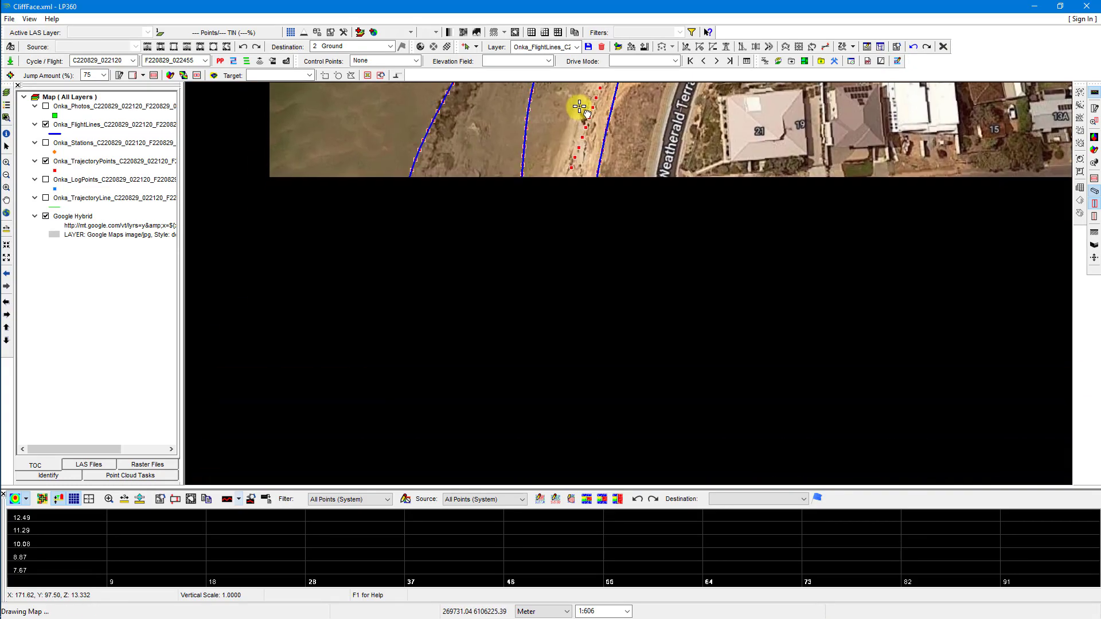
drag(556, 380, 586, 261)
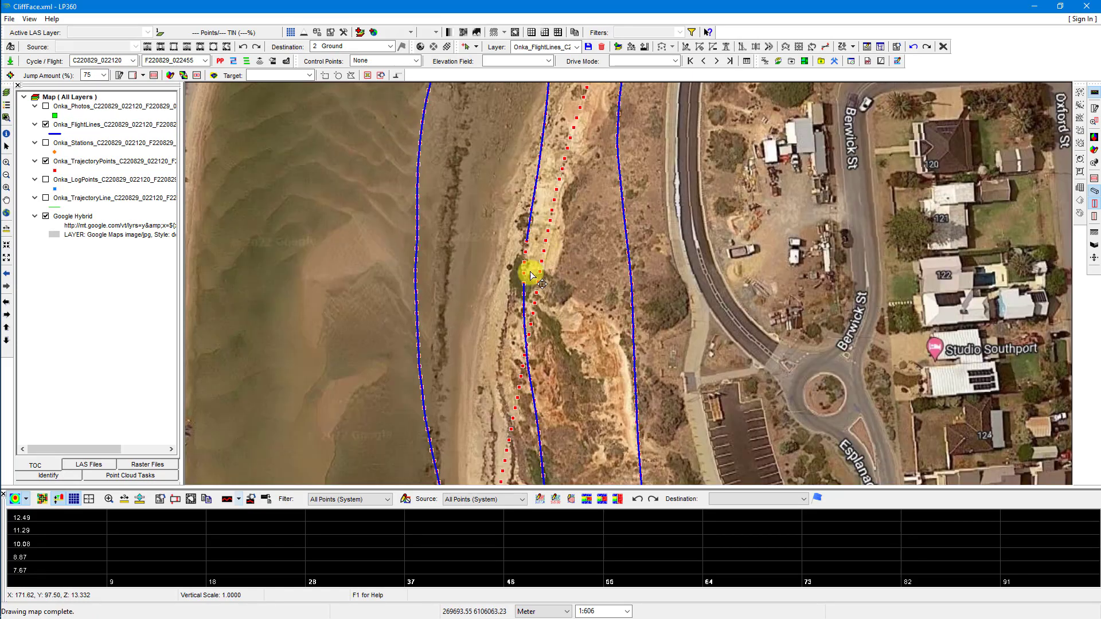
scroll(526, 255, up, 3)
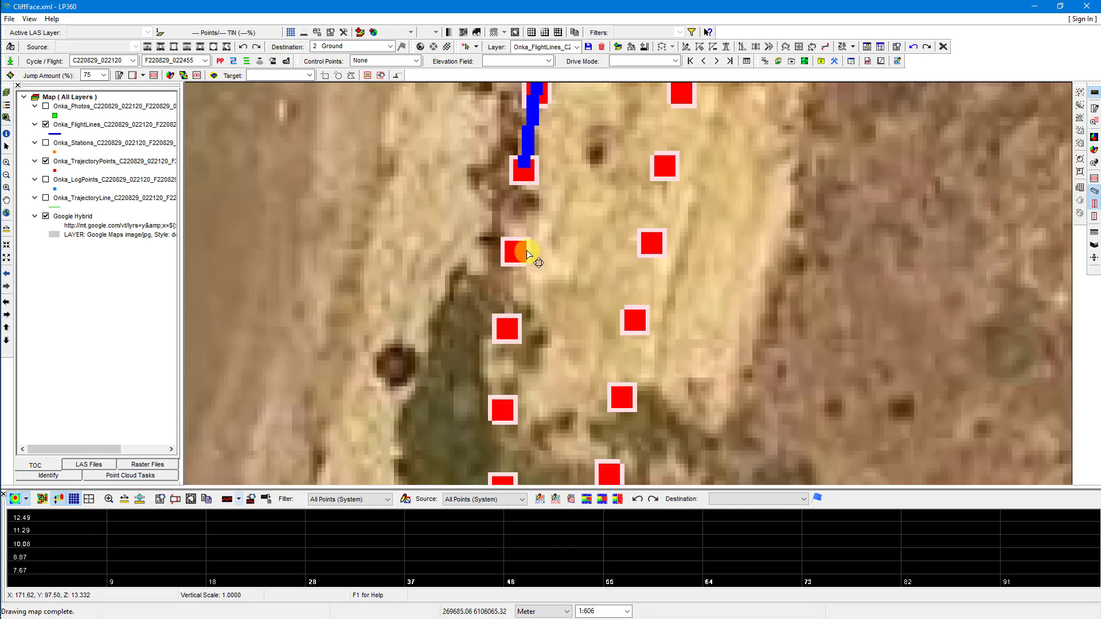
drag(553, 265, 590, 184)
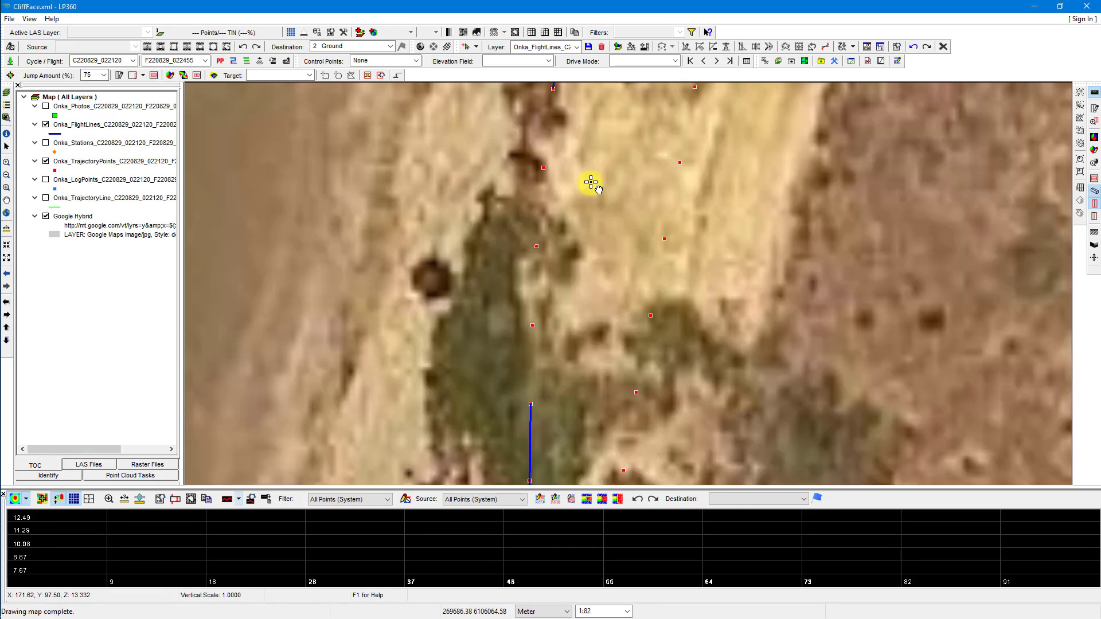
scroll(591, 182, up, 1)
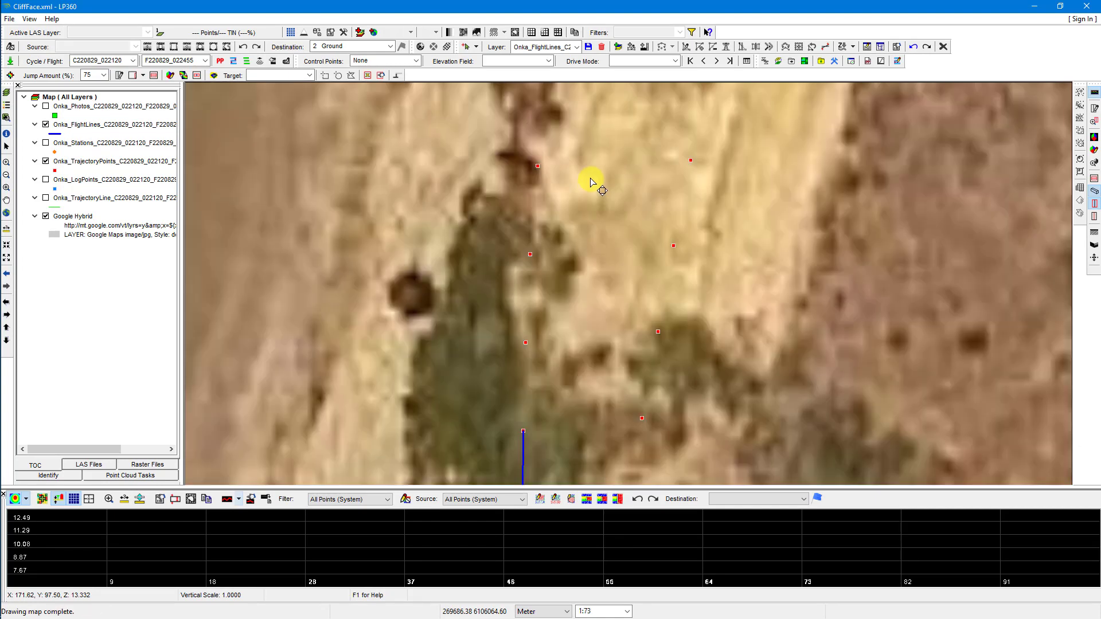
drag(590, 183, 583, 202)
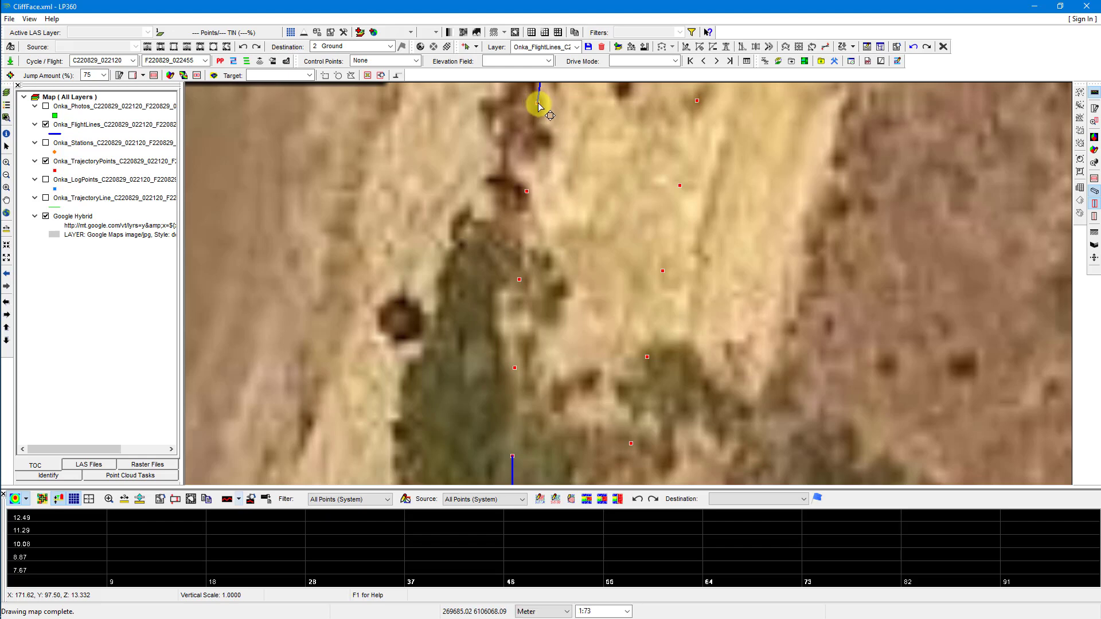
click(537, 102)
click(693, 158)
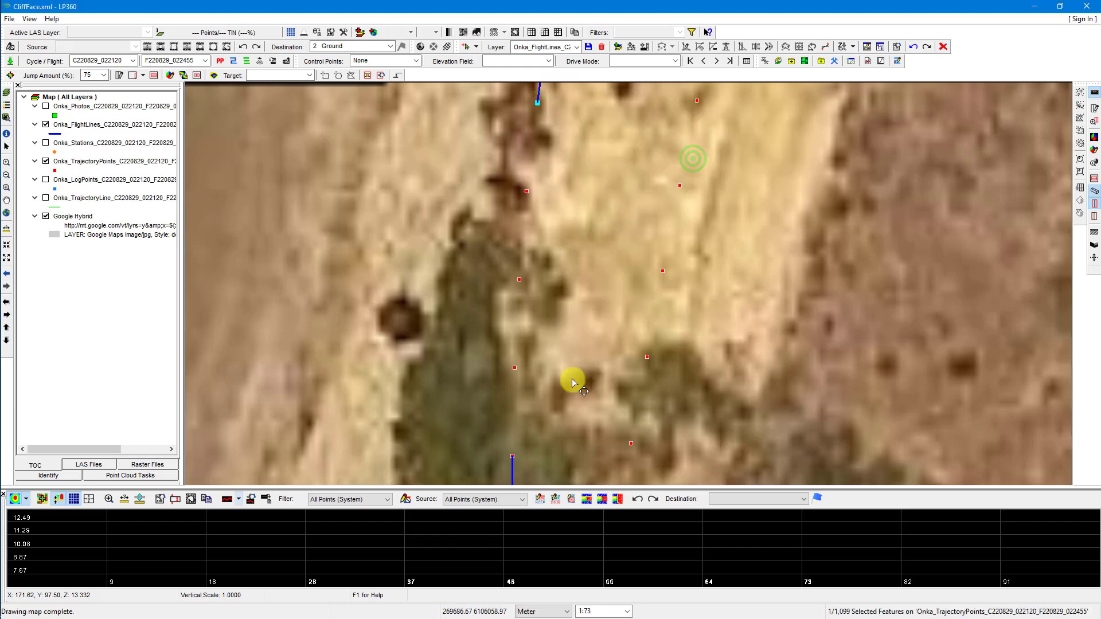
click(513, 457)
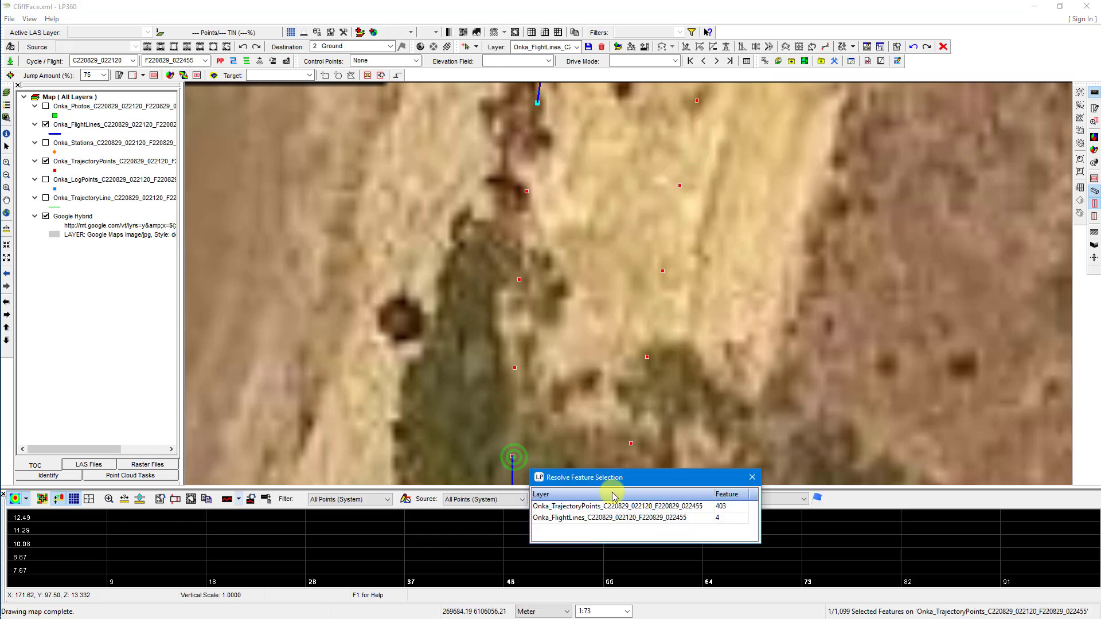
click(619, 515)
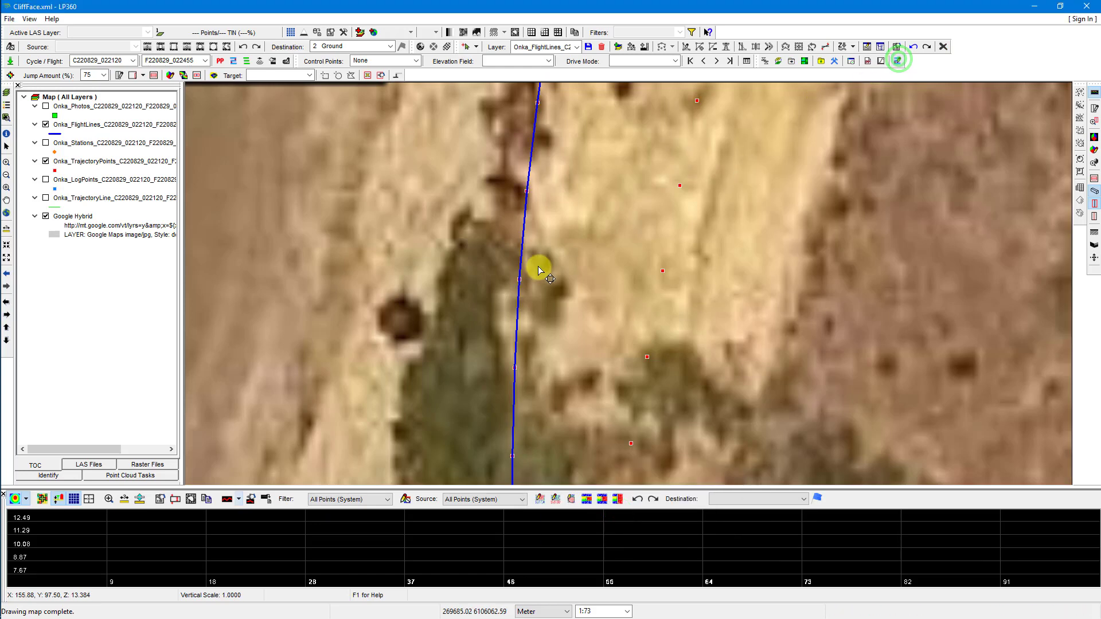
Follow the flight lines south along the cliff and look for the next gaps between segments near the Esplanade
scroll(537, 267, up, 3)
scroll(538, 268, down, 7)
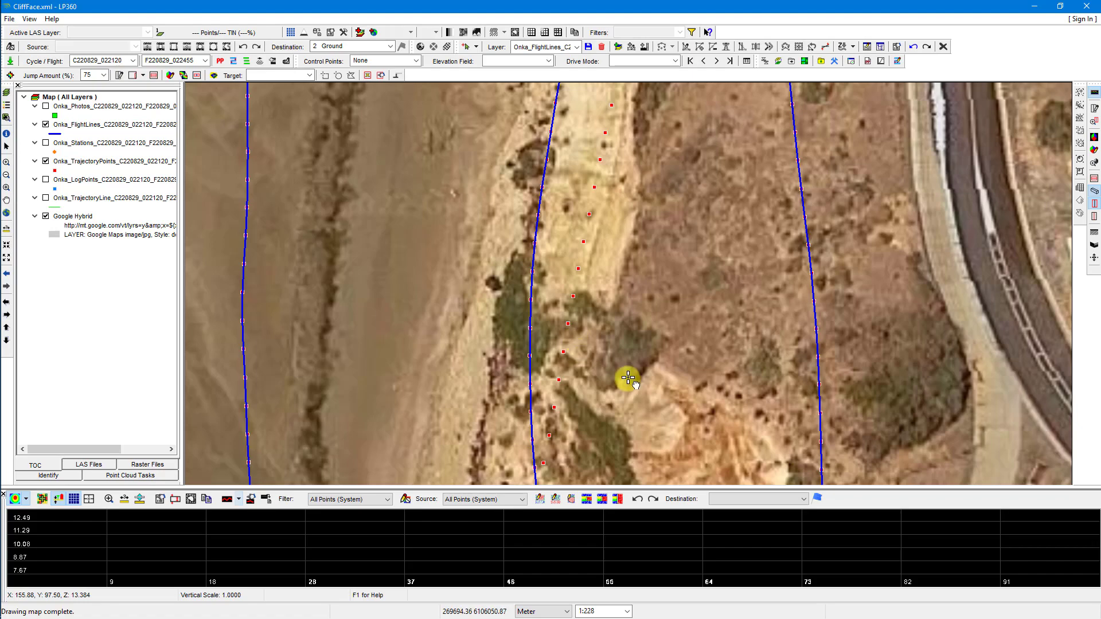
drag(628, 378, 634, 233)
scroll(659, 320, down, 4)
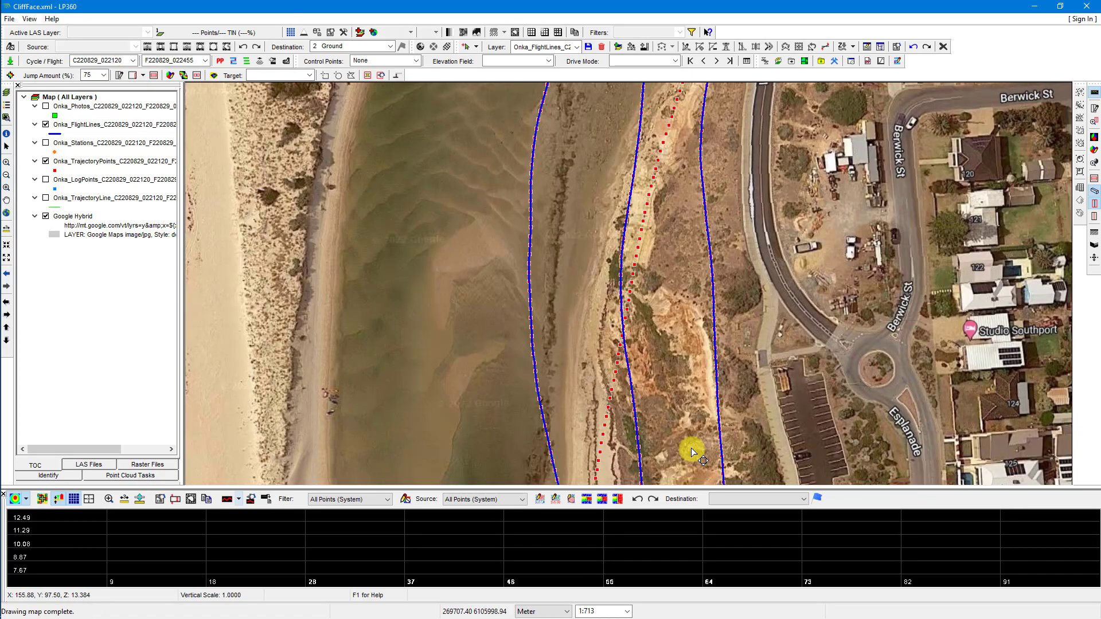
drag(695, 447, 583, 177)
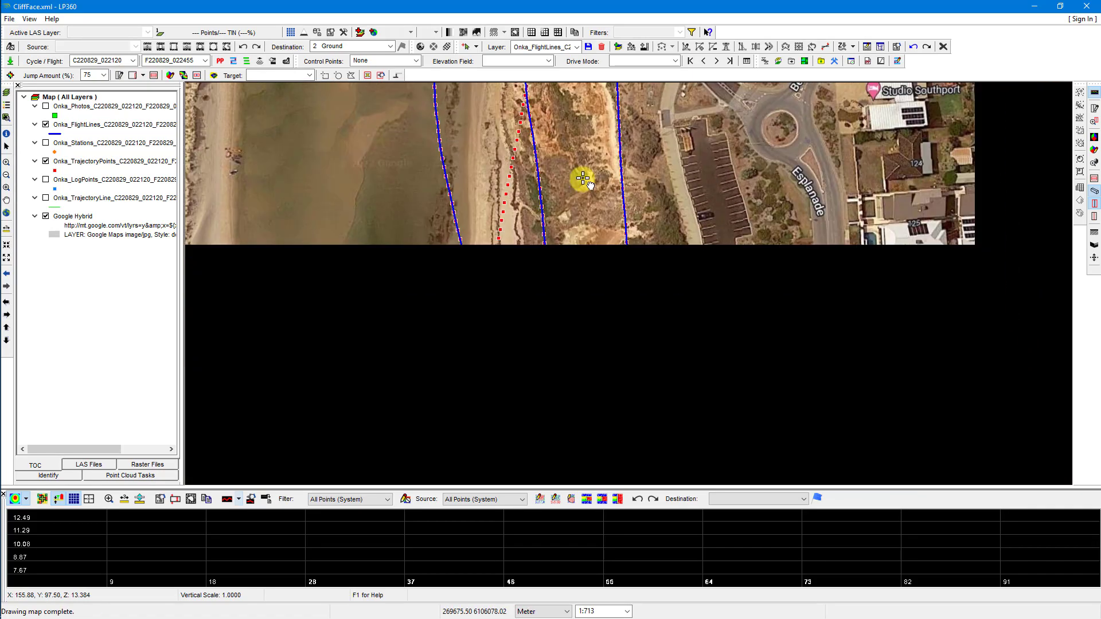
drag(640, 424, 602, 172)
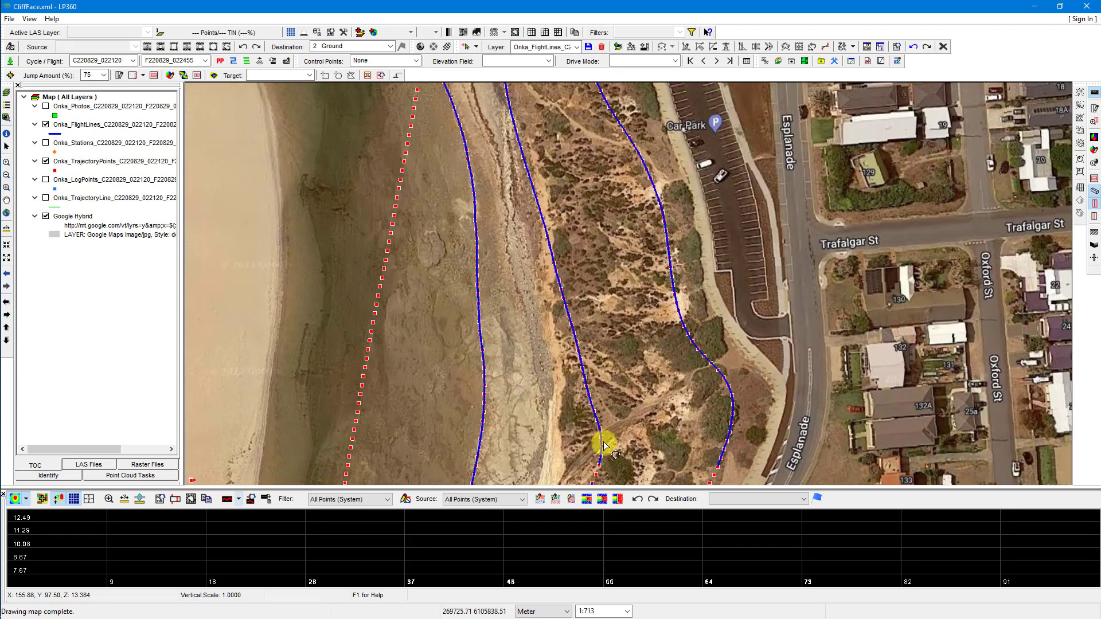
drag(669, 450, 650, 252)
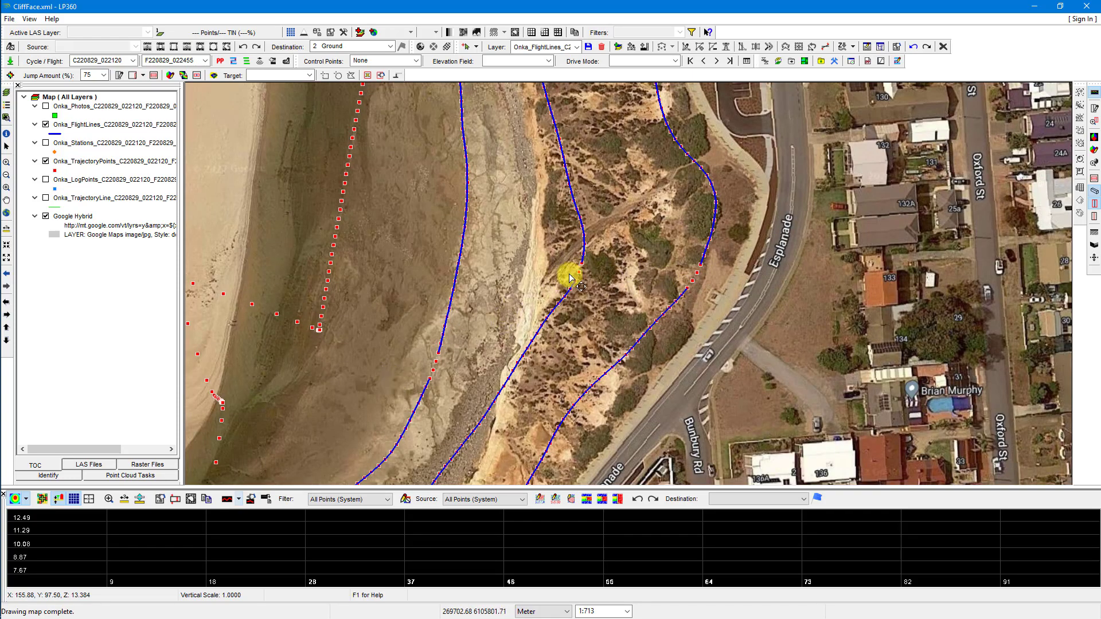
scroll(679, 280, up, 3)
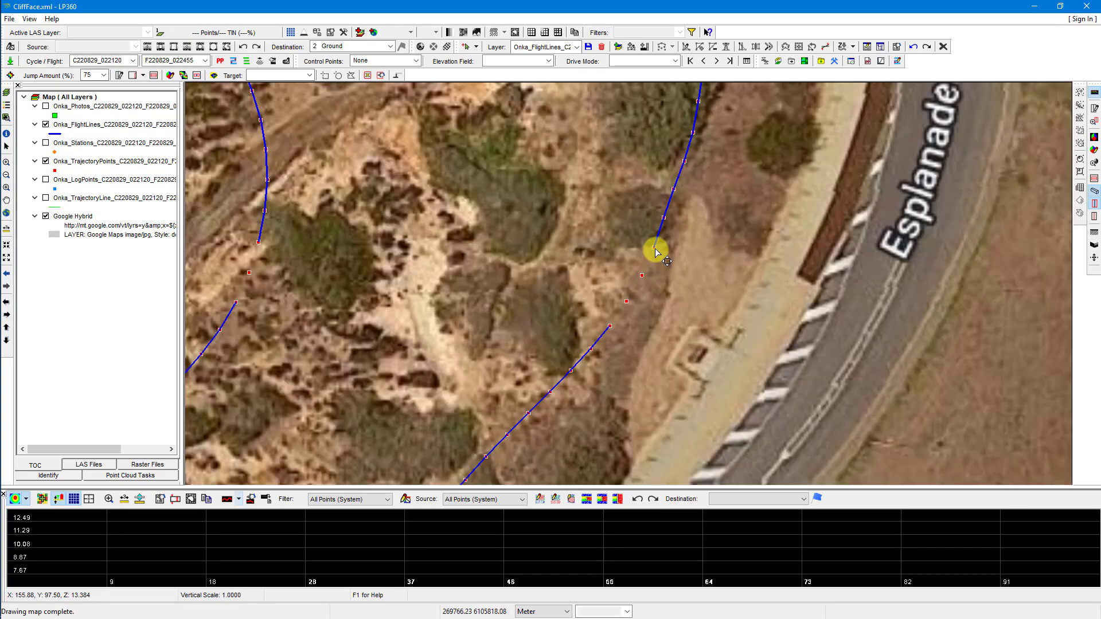
click(654, 248)
click(704, 299)
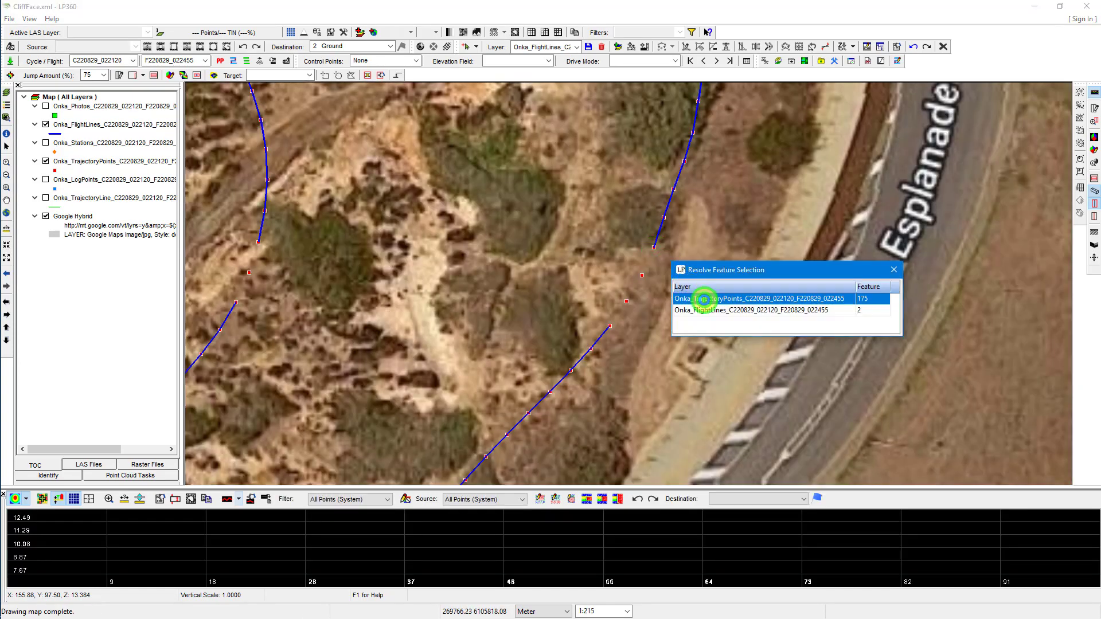
click(611, 330)
click(761, 386)
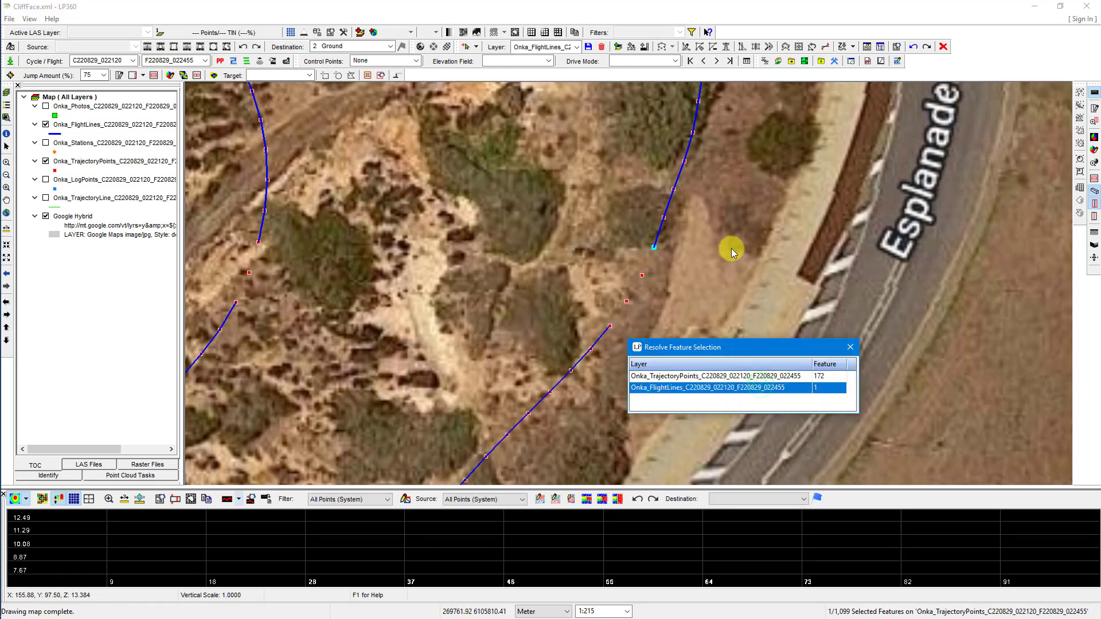
Select the trajectory points at both ends of the gap in the flight line nearest the Esplanade and join them into a flight line
click(611, 329)
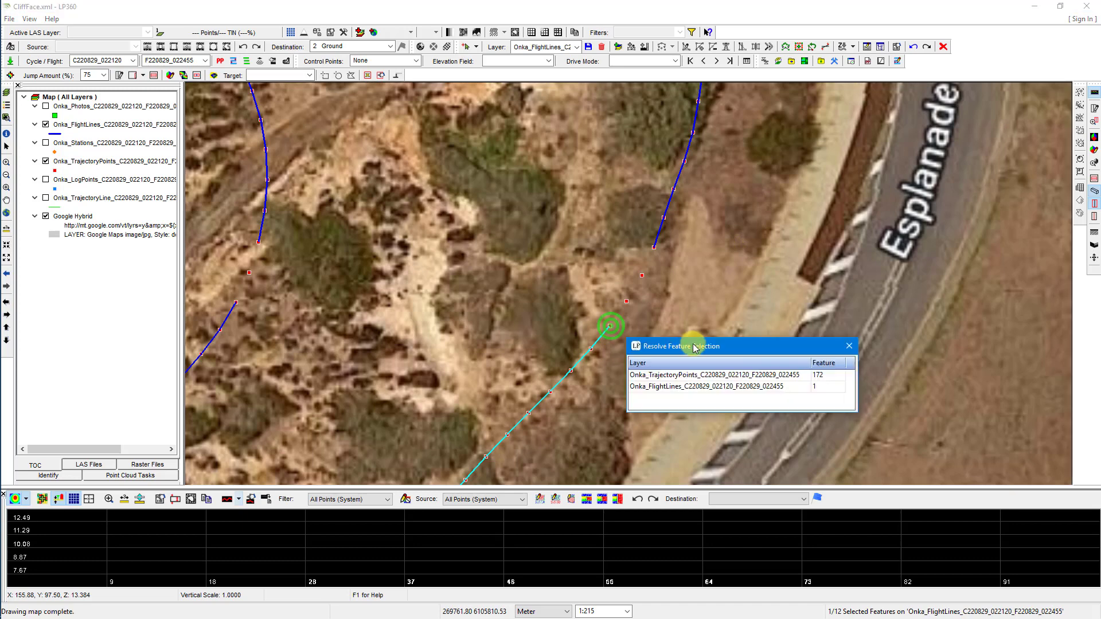
click(726, 375)
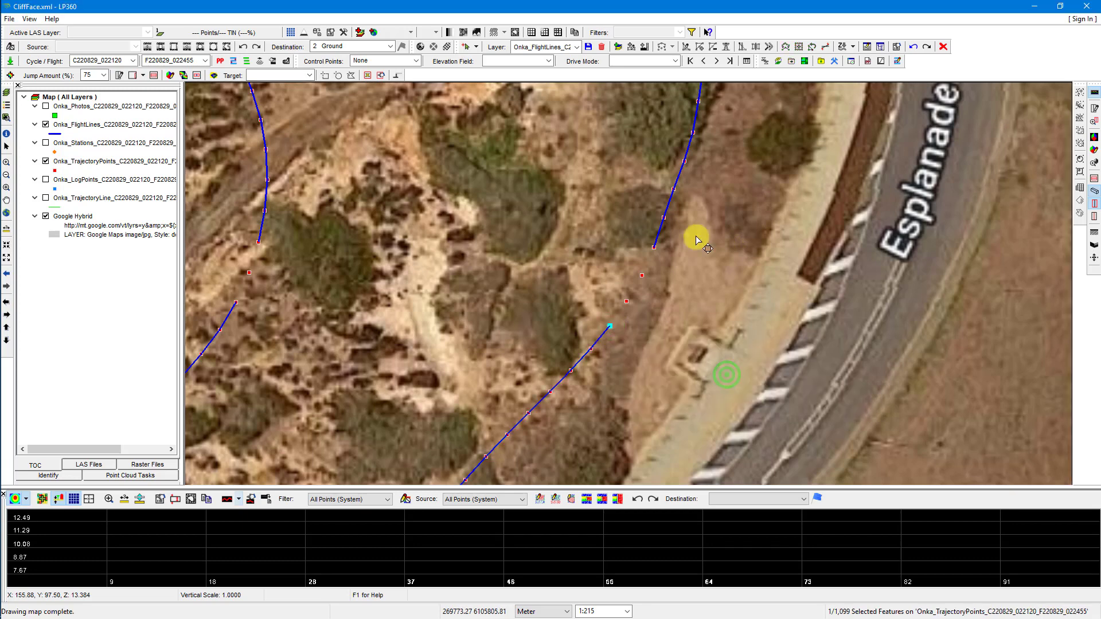
click(654, 247)
click(731, 300)
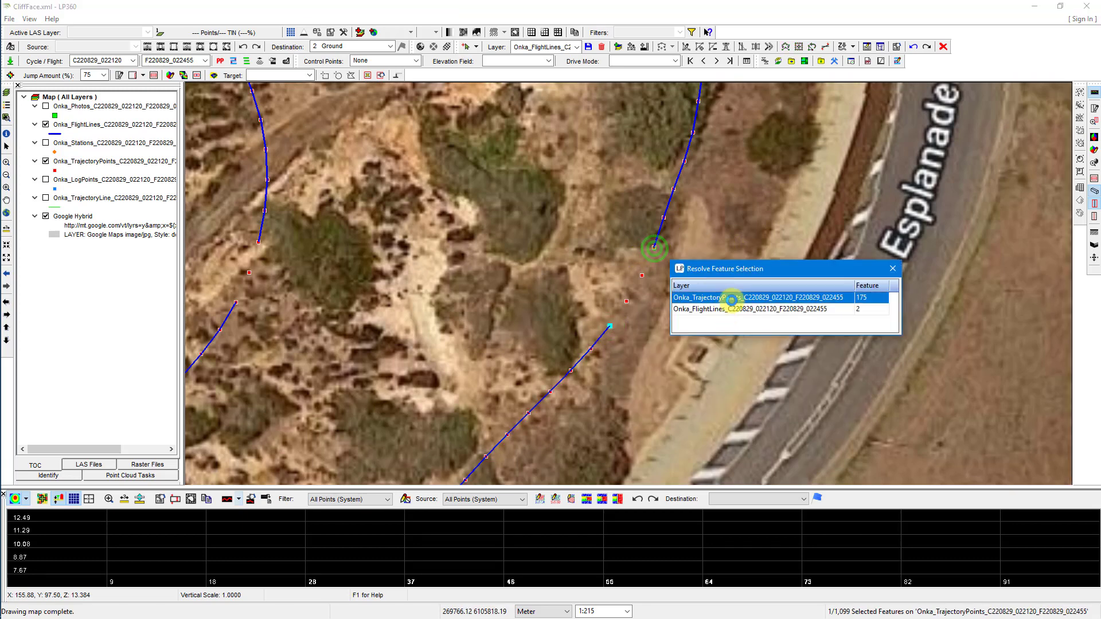
click(733, 301)
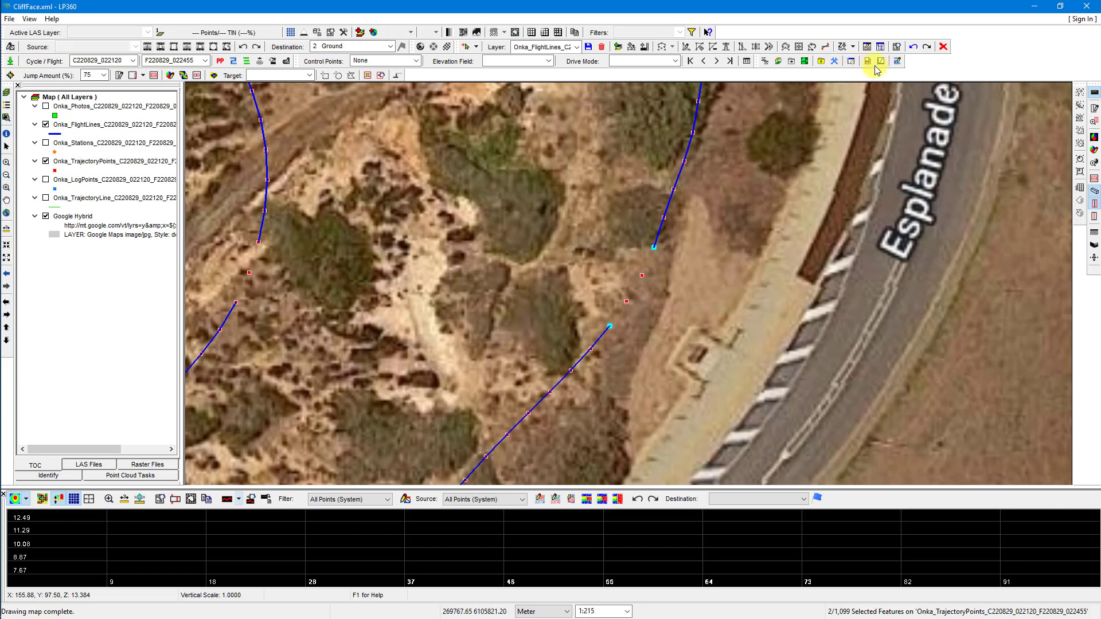
click(901, 63)
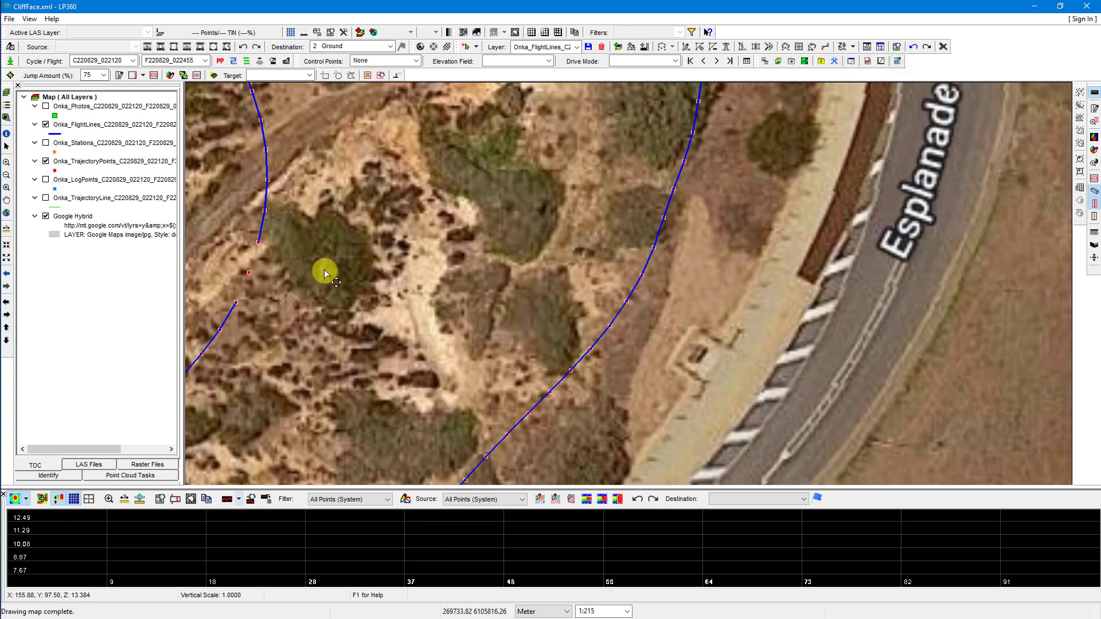
Close the gap in the middle flight line over the cliff by selecting its two end trajectory points and creating the connecting line
click(258, 243)
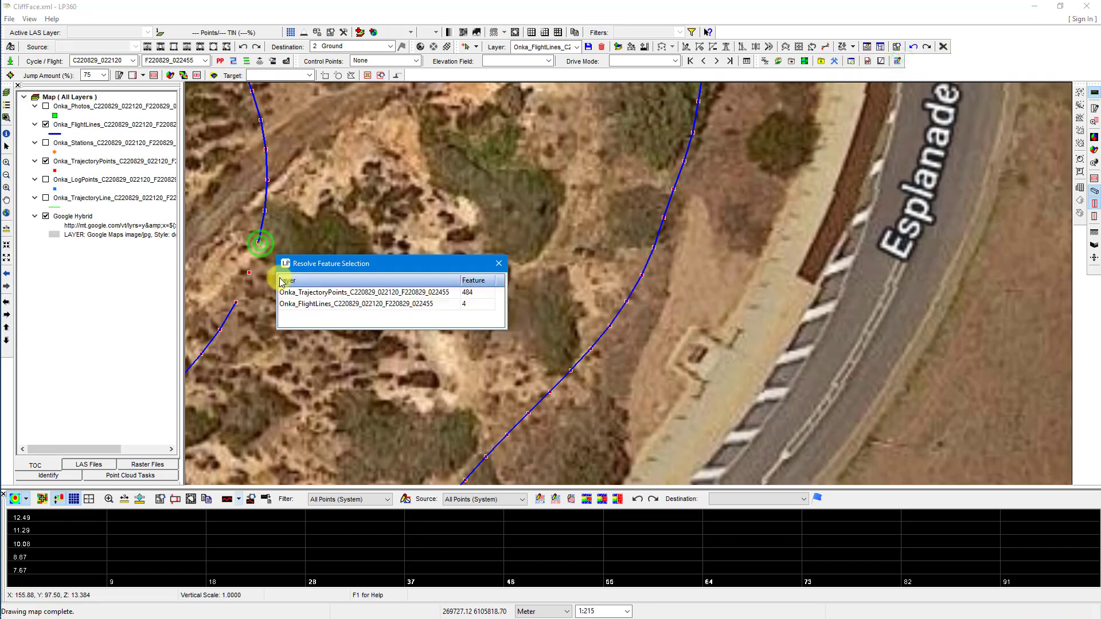
click(319, 293)
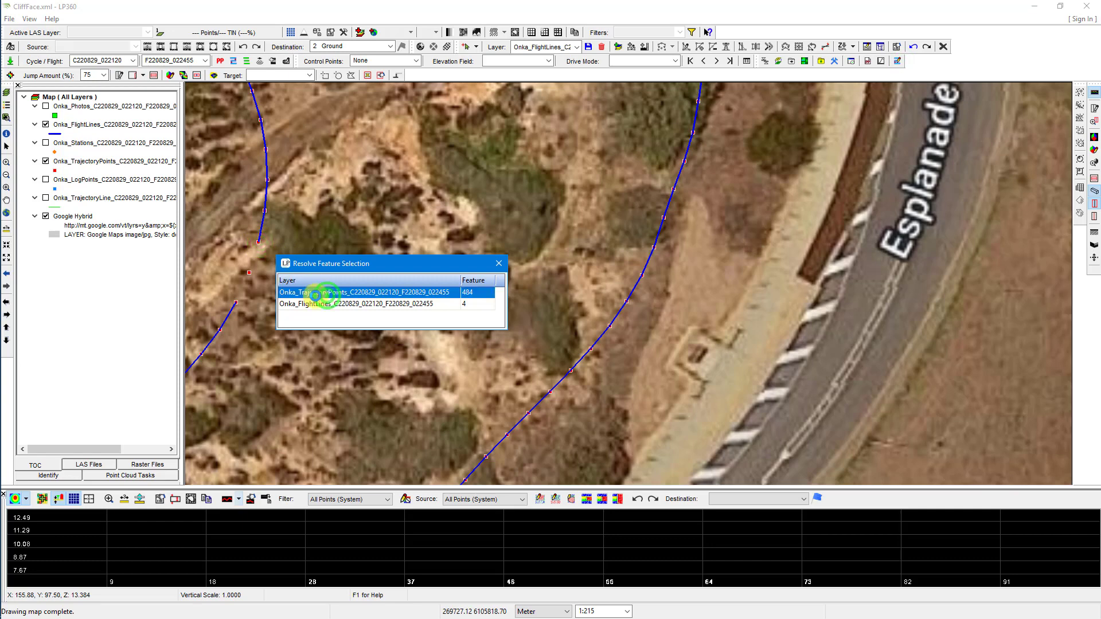
click(237, 307)
click(368, 354)
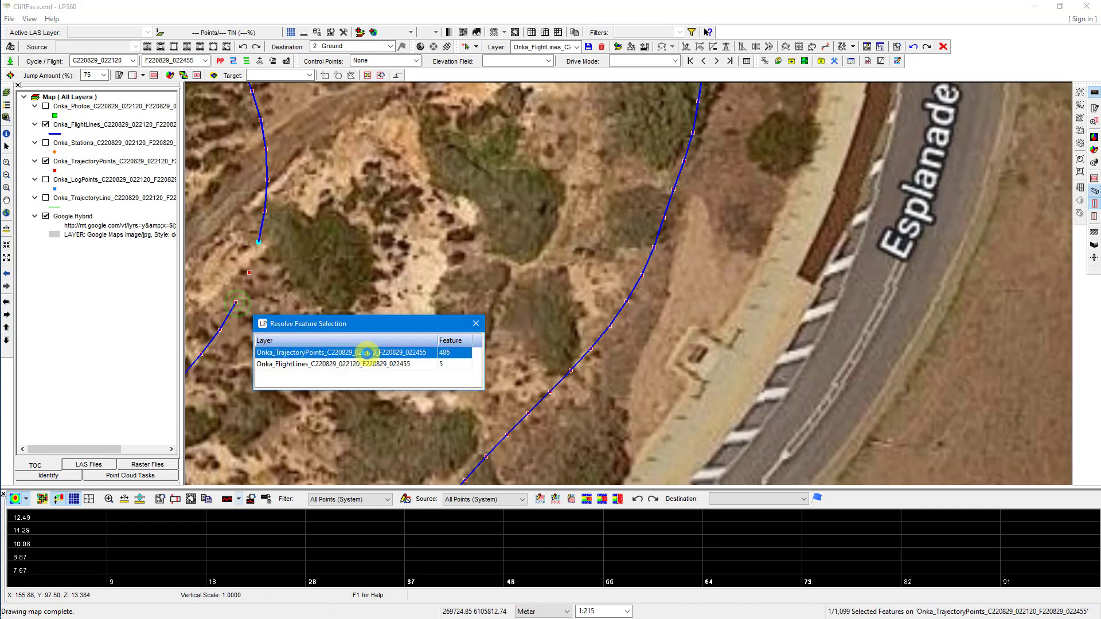
click(898, 62)
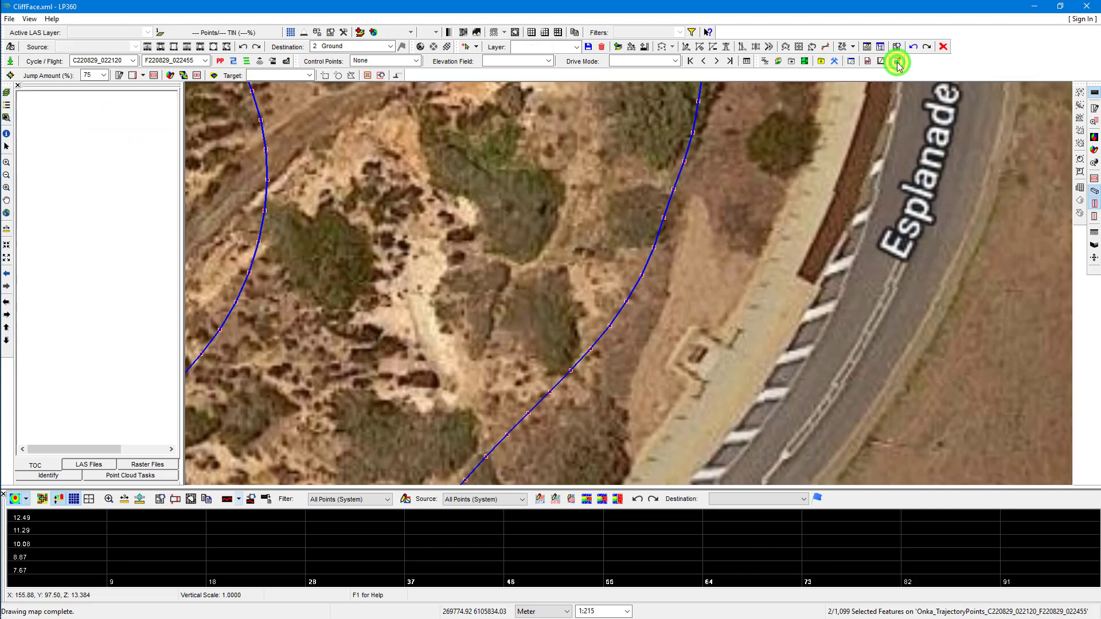
Close the gap in the seaward flight line over the rocky shore by connecting the trajectory points at its two ends
drag(352, 314, 693, 292)
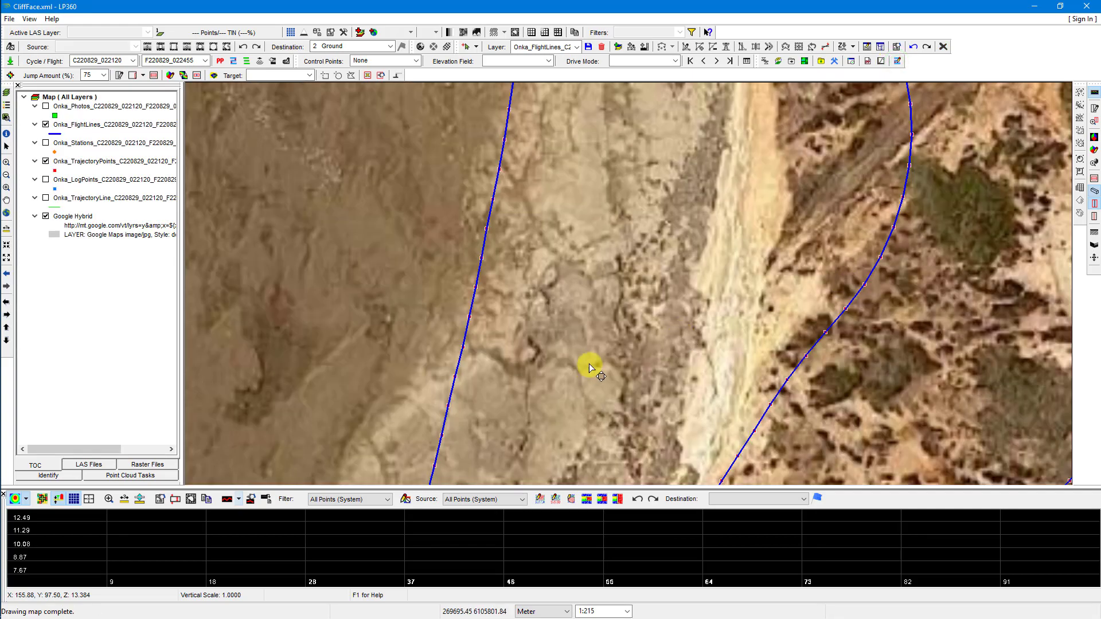
drag(590, 363, 634, 86)
click(475, 211)
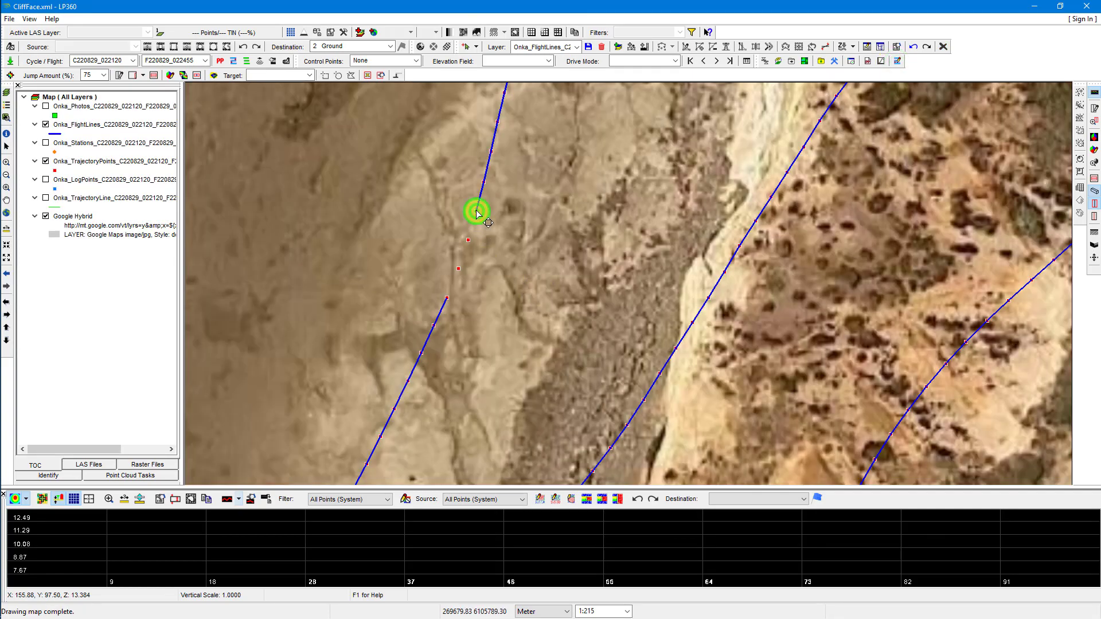
click(544, 259)
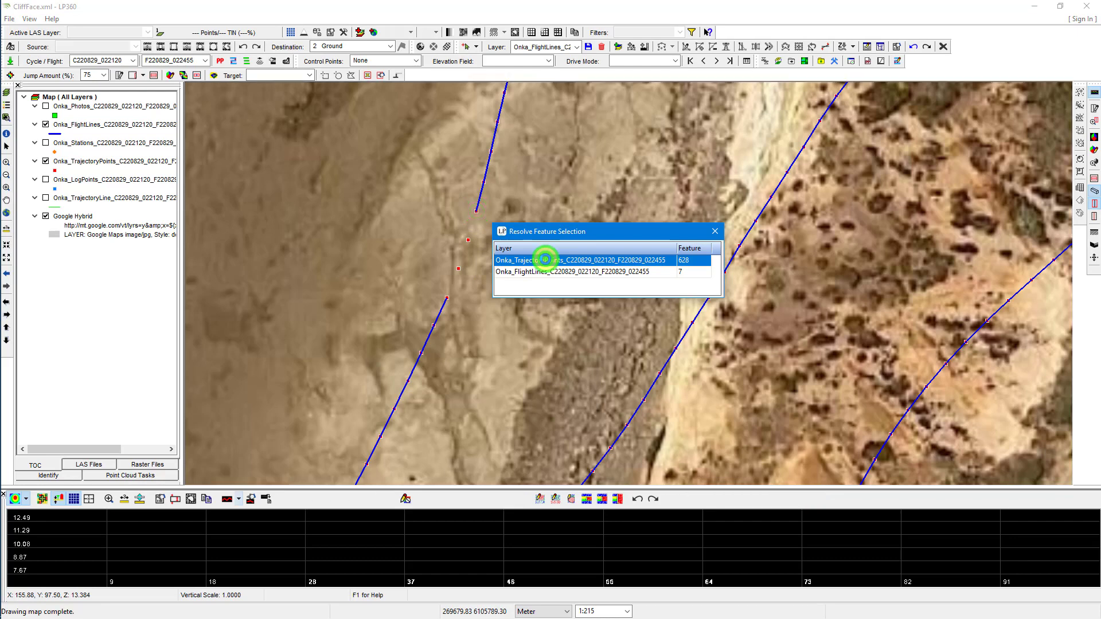
click(447, 300)
click(524, 347)
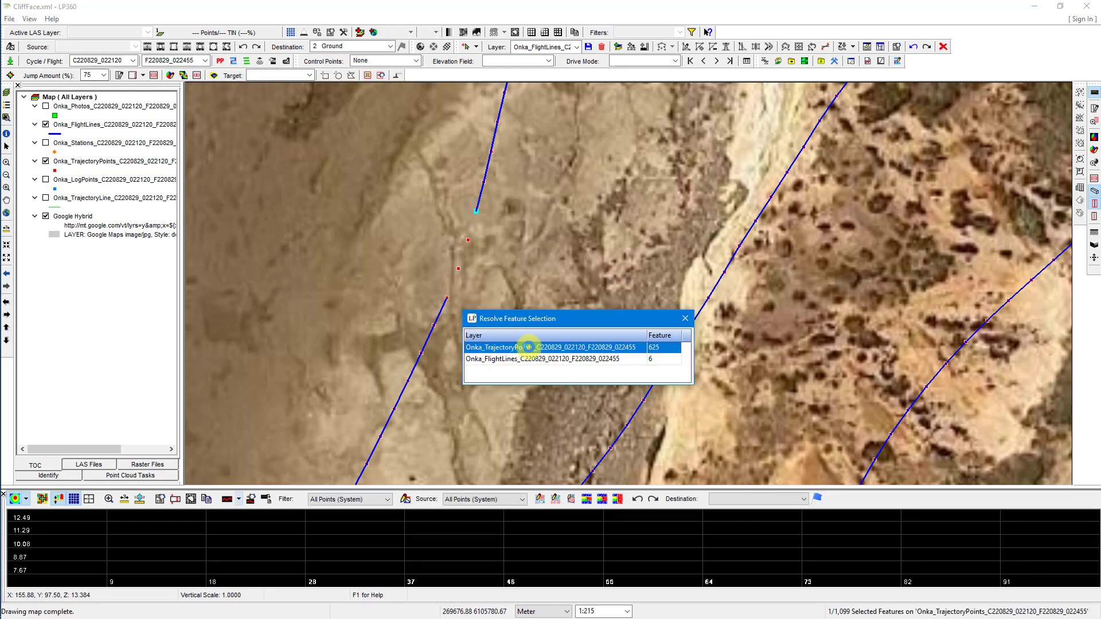
click(899, 61)
Close the gap in the flight line turn beside the Onkaparinga River Mouth View Point by connecting the trajectory points at its two ends
scroll(512, 264, up, 3)
scroll(513, 264, down, 6)
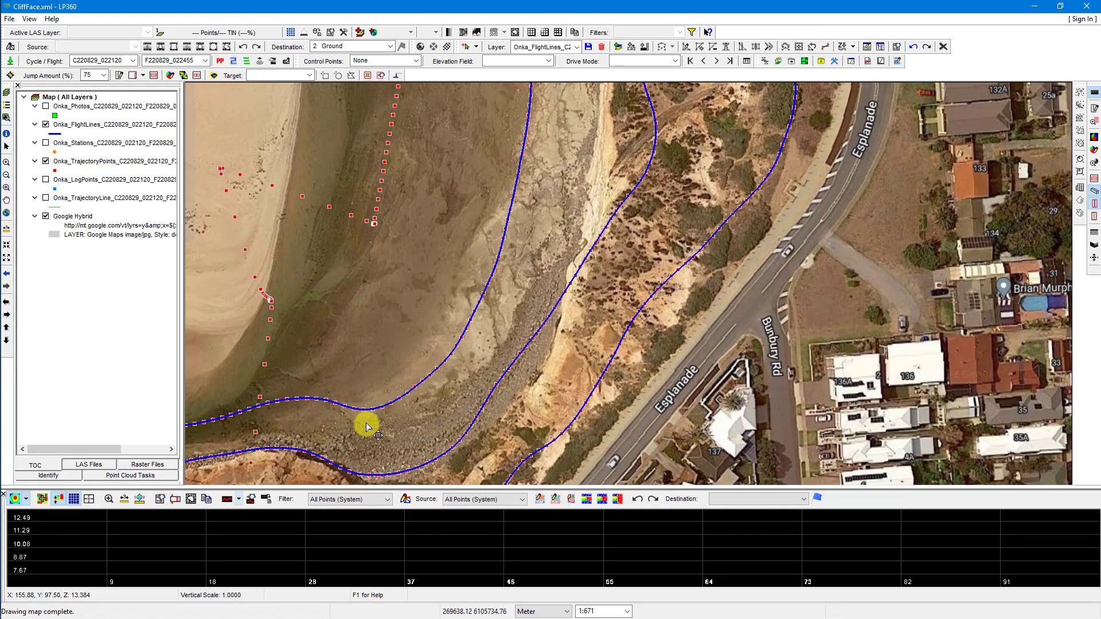
drag(364, 423, 525, 228)
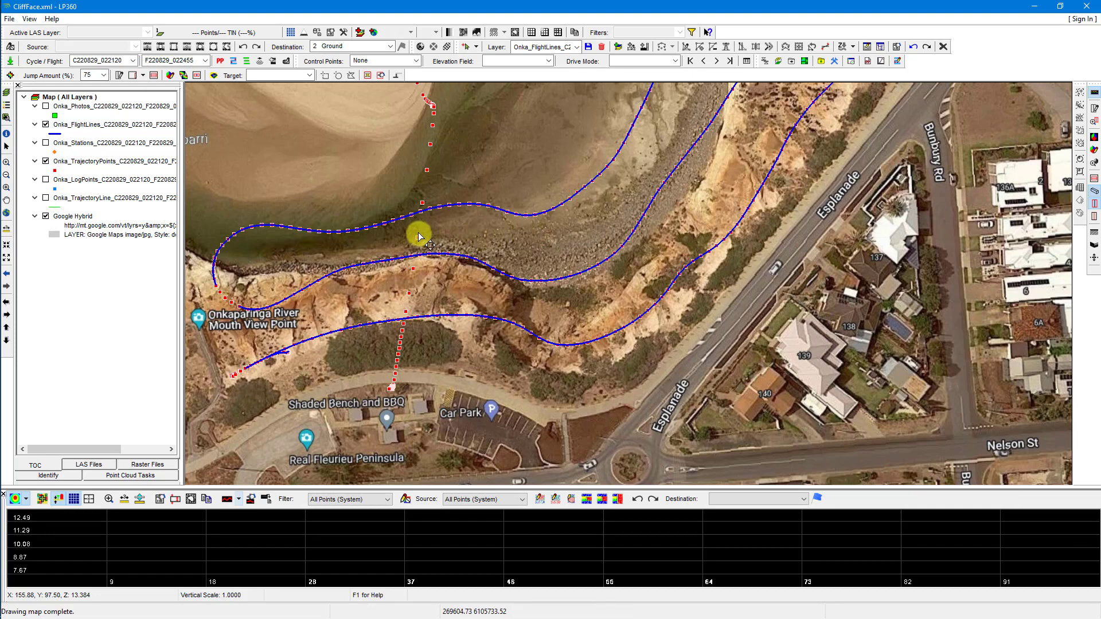
drag(294, 252, 627, 236)
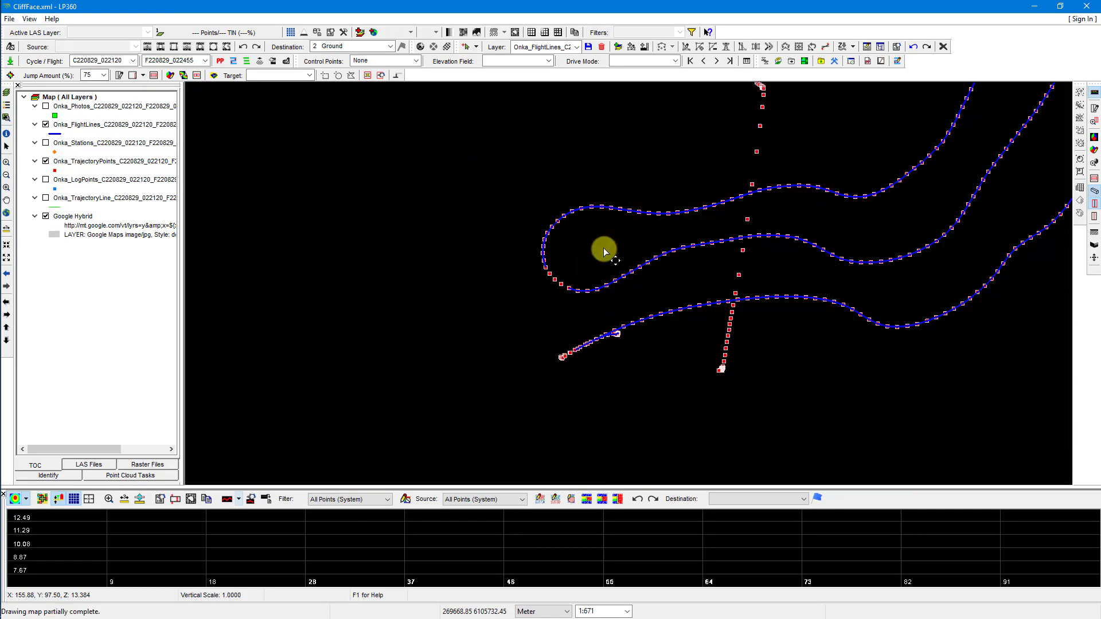
scroll(562, 278, up, 5)
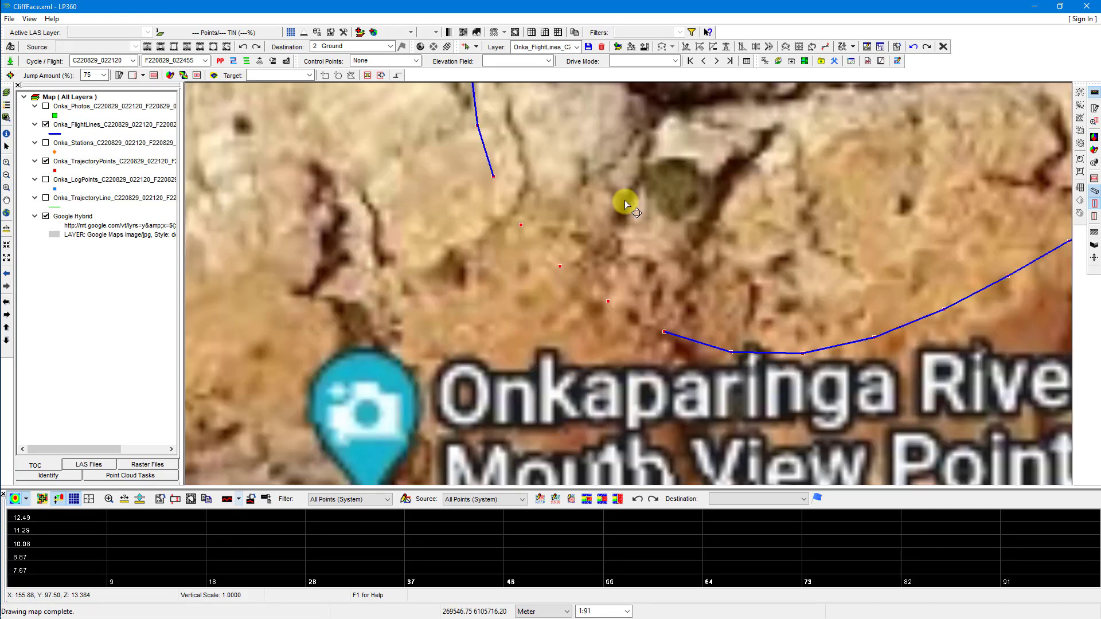
drag(625, 201, 548, 248)
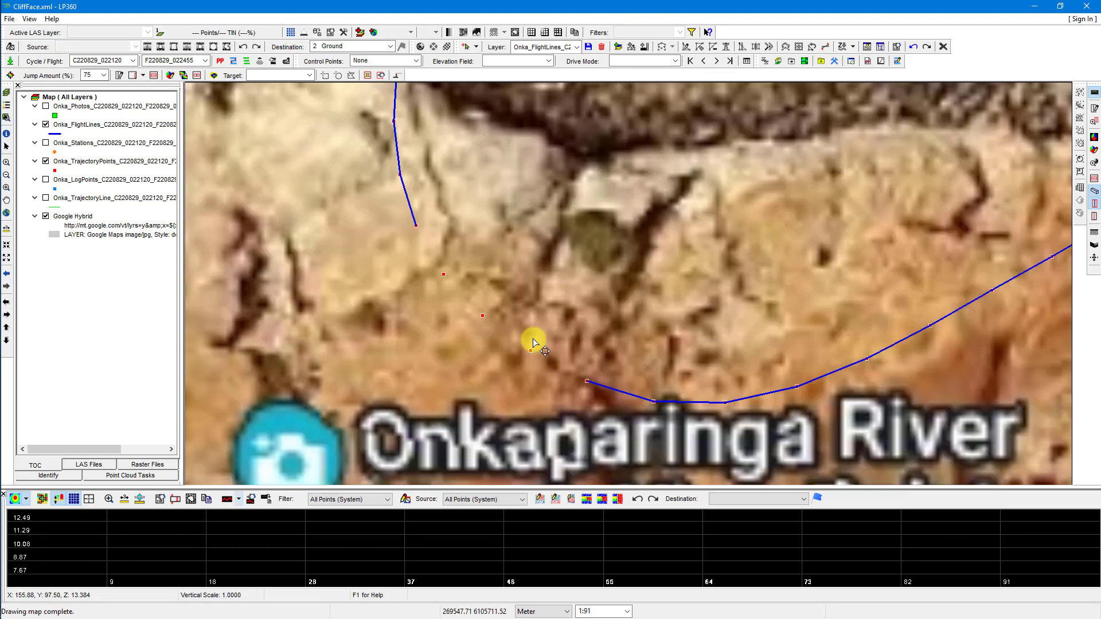
click(417, 229)
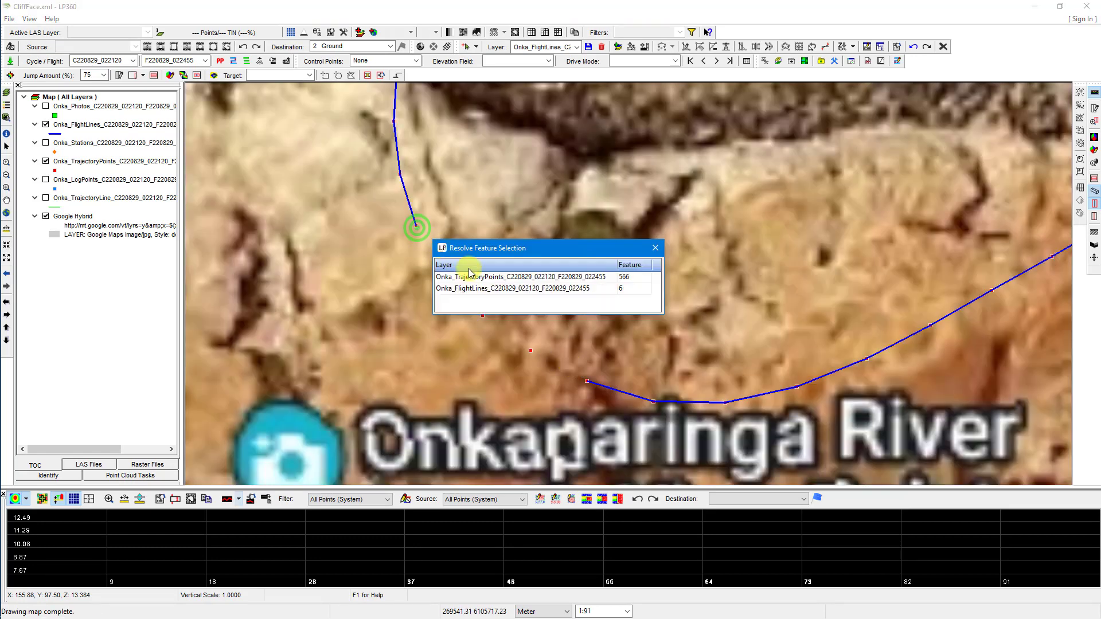
click(477, 278)
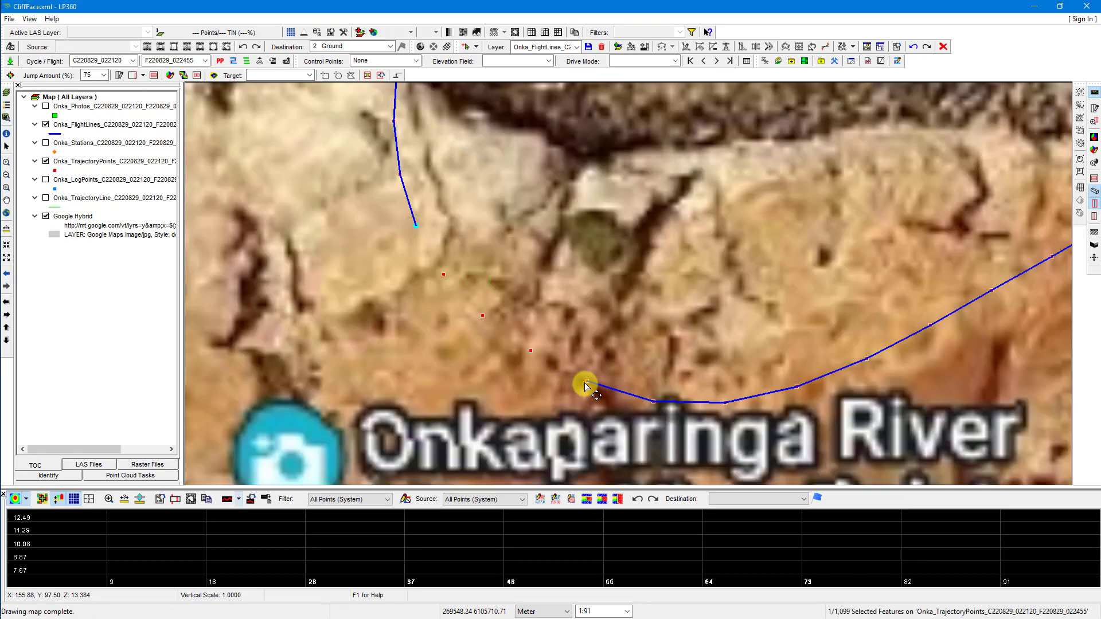
click(586, 383)
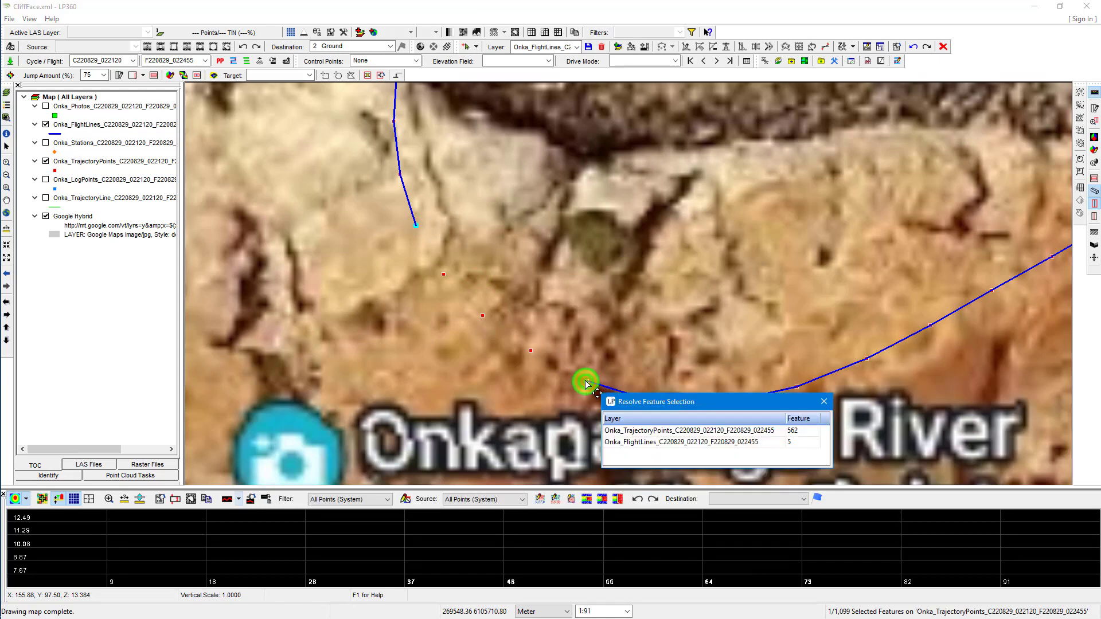
click(646, 434)
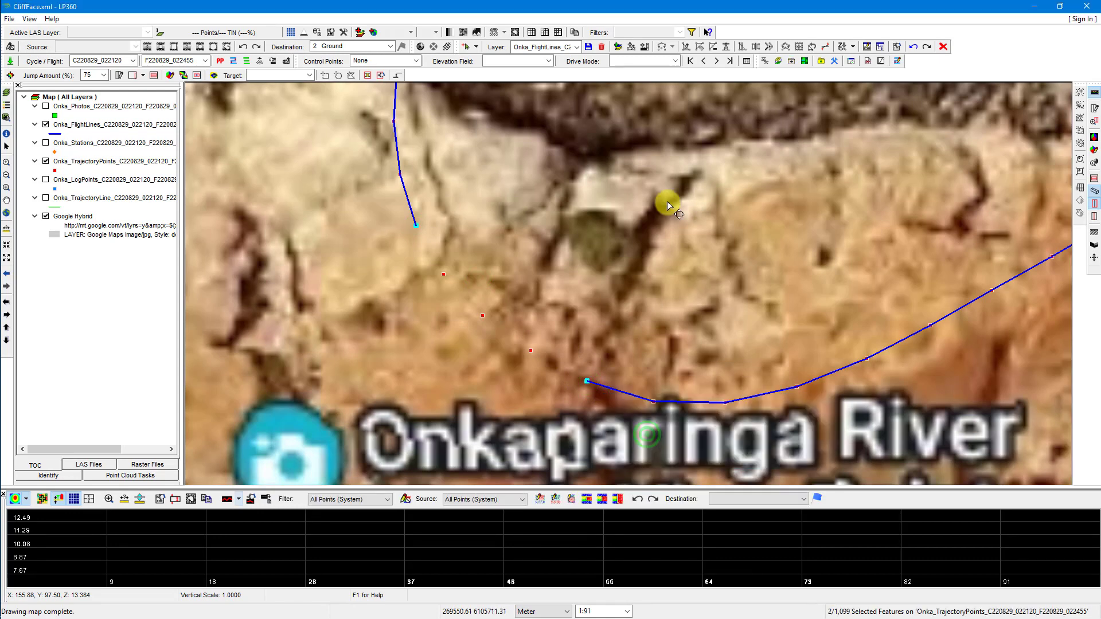
click(898, 61)
Inspect the flight lines along the whole cliff, from the river mouth north to the shared use bridge, for remaining gaps
scroll(469, 261, up, 4)
scroll(469, 261, down, 6)
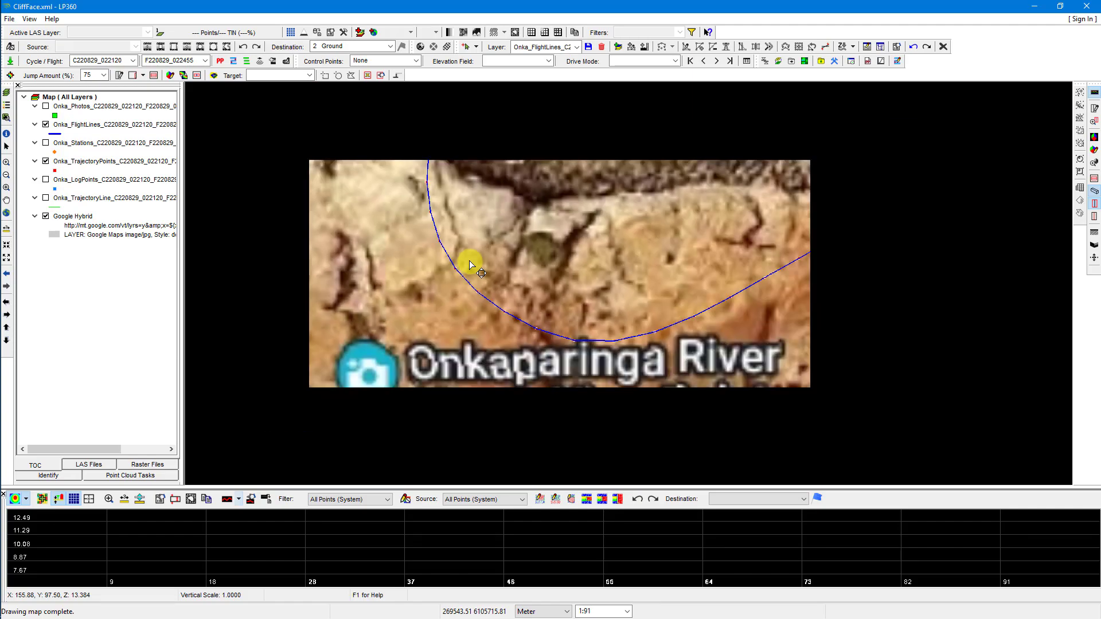
scroll(469, 265, down, 4)
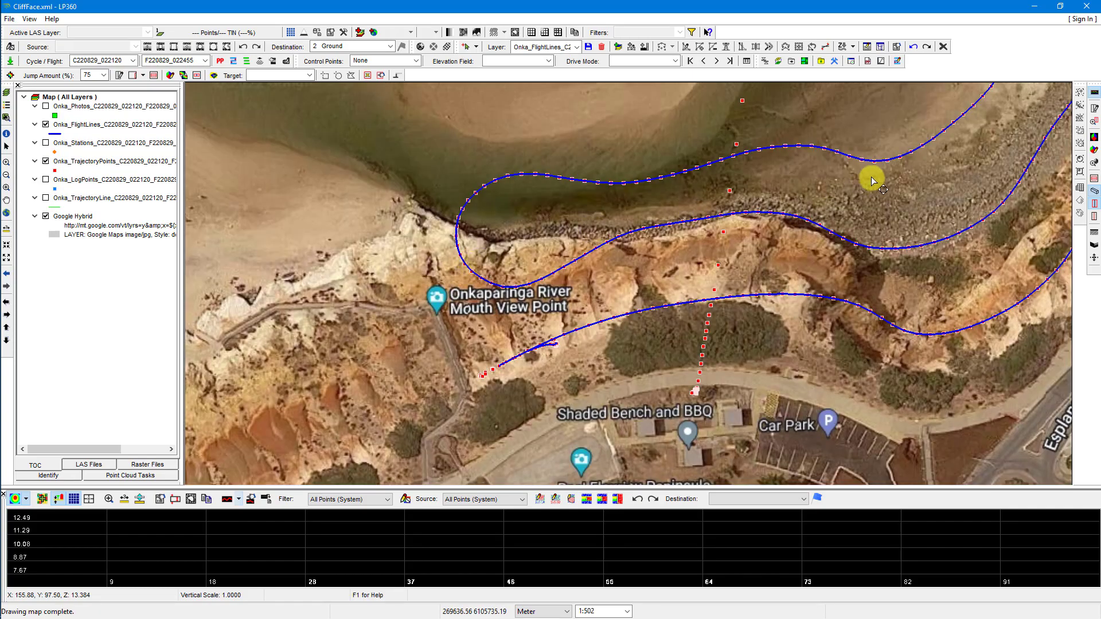
drag(872, 181, 577, 270)
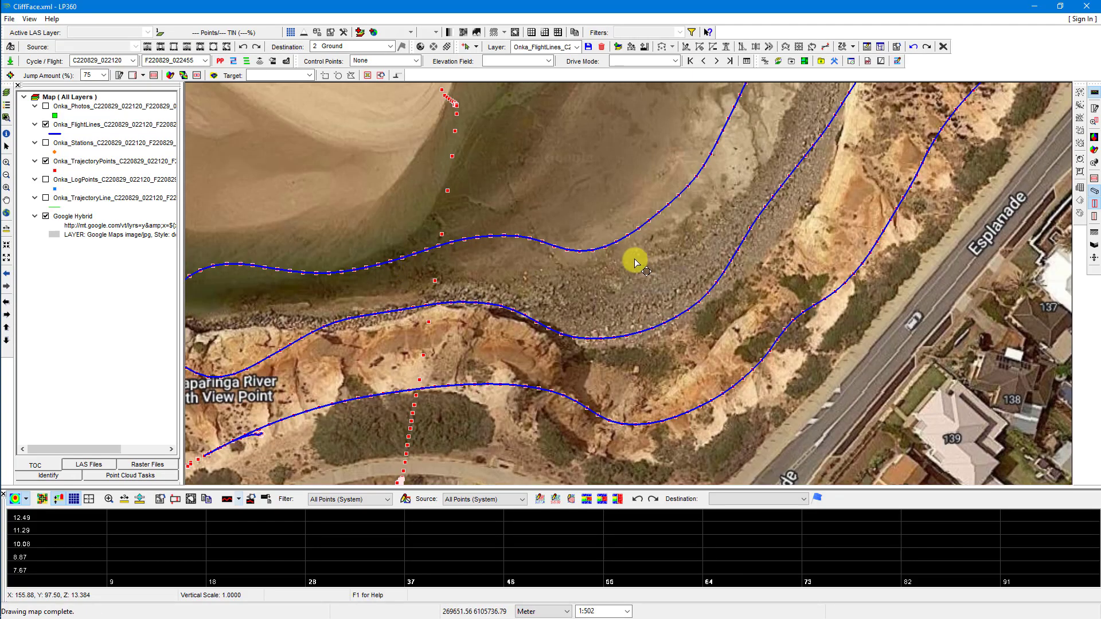
scroll(634, 263, up, 1)
scroll(631, 258, down, 4)
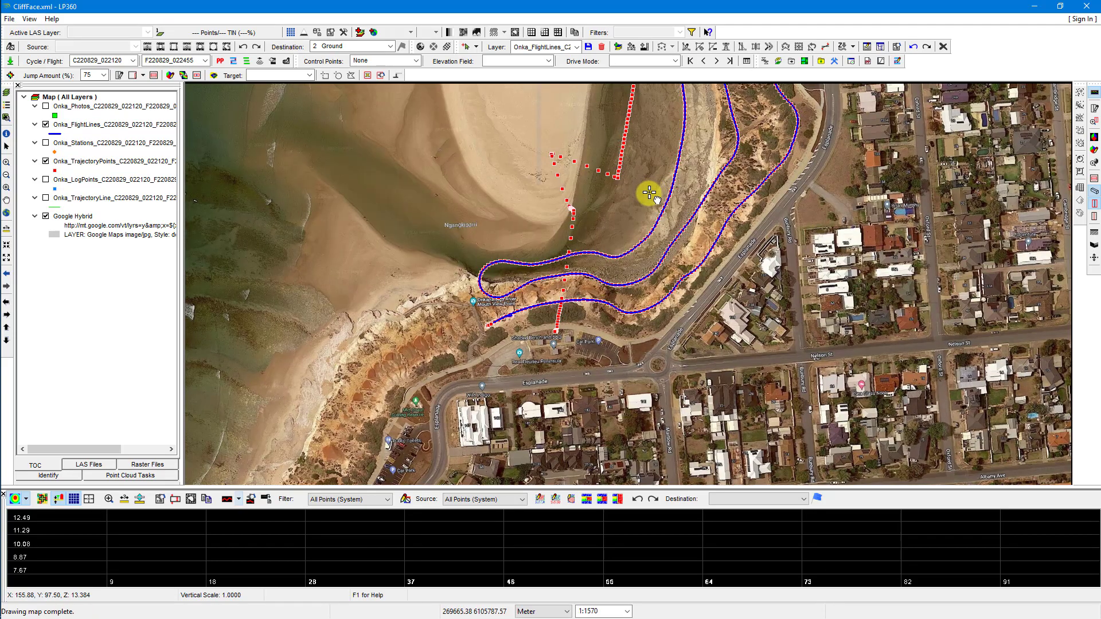
drag(652, 191, 462, 412)
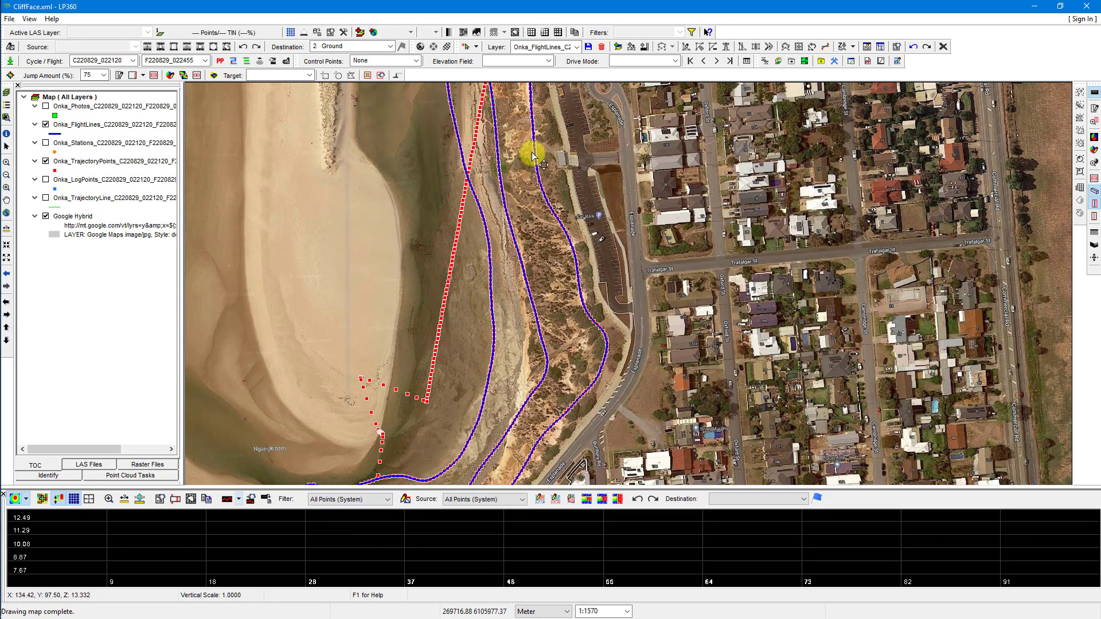
drag(533, 155, 524, 381)
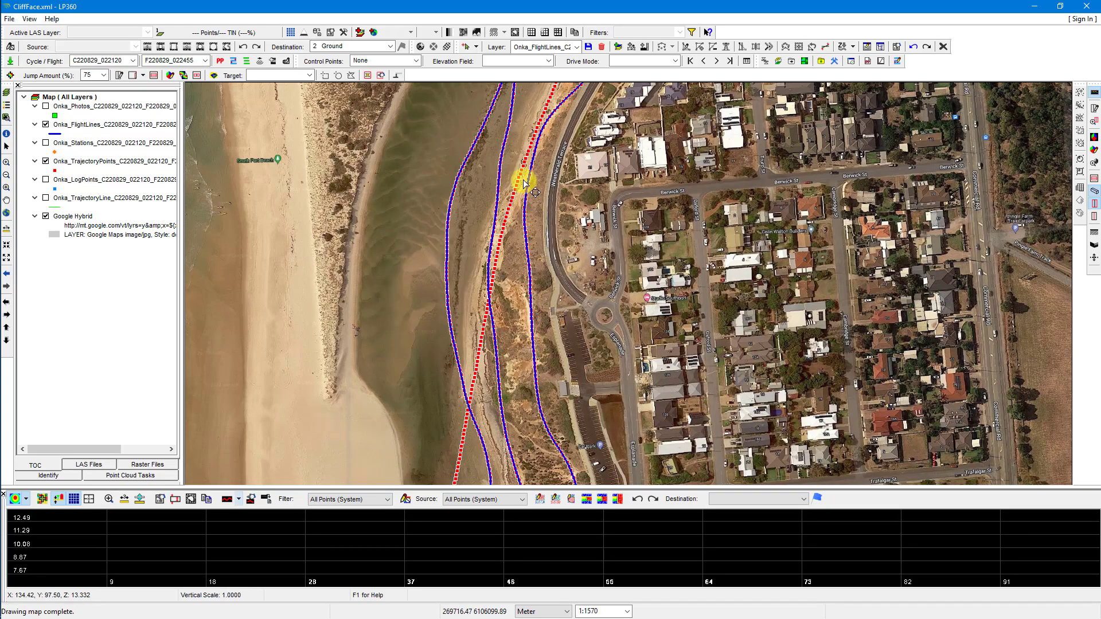
drag(521, 128, 519, 420)
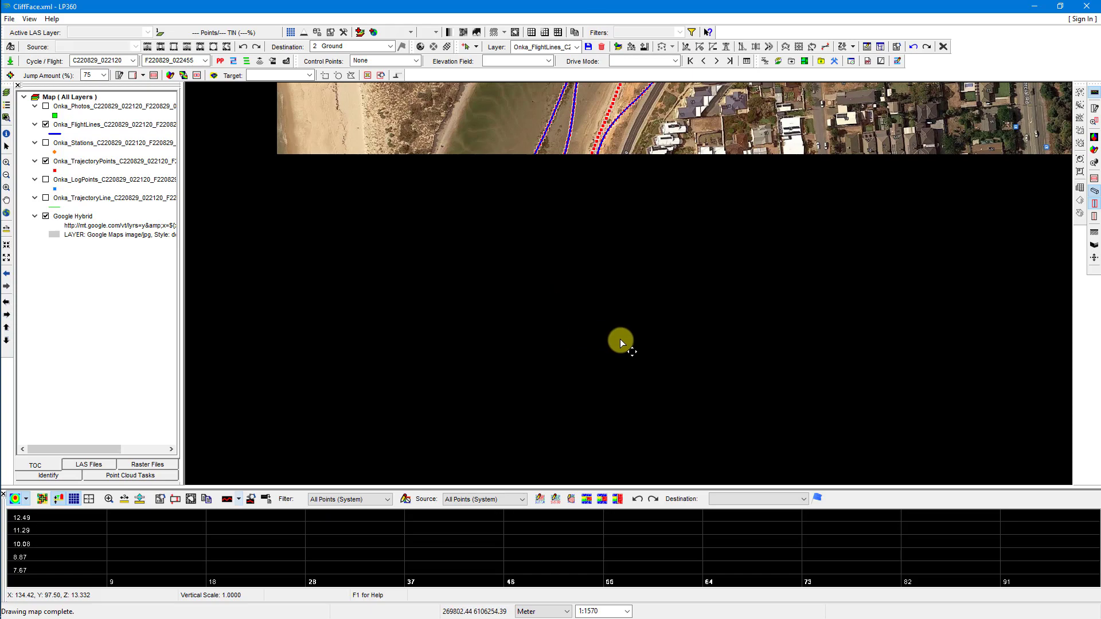
drag(621, 340, 591, 308)
drag(486, 380, 580, 126)
drag(452, 393, 497, 72)
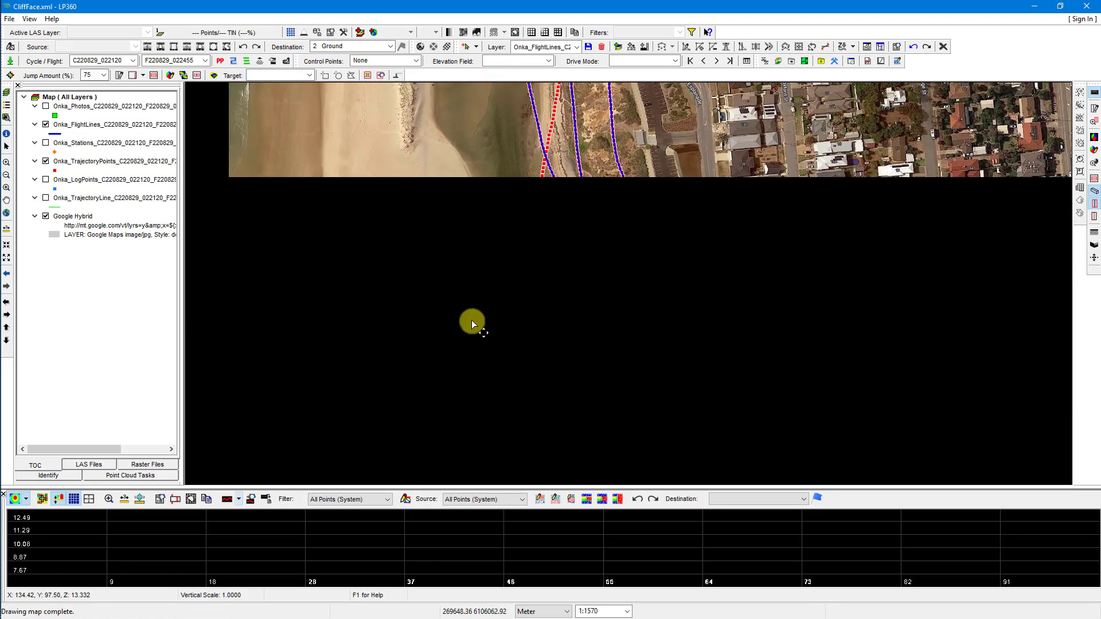
drag(476, 327, 466, 158)
drag(396, 290, 437, 263)
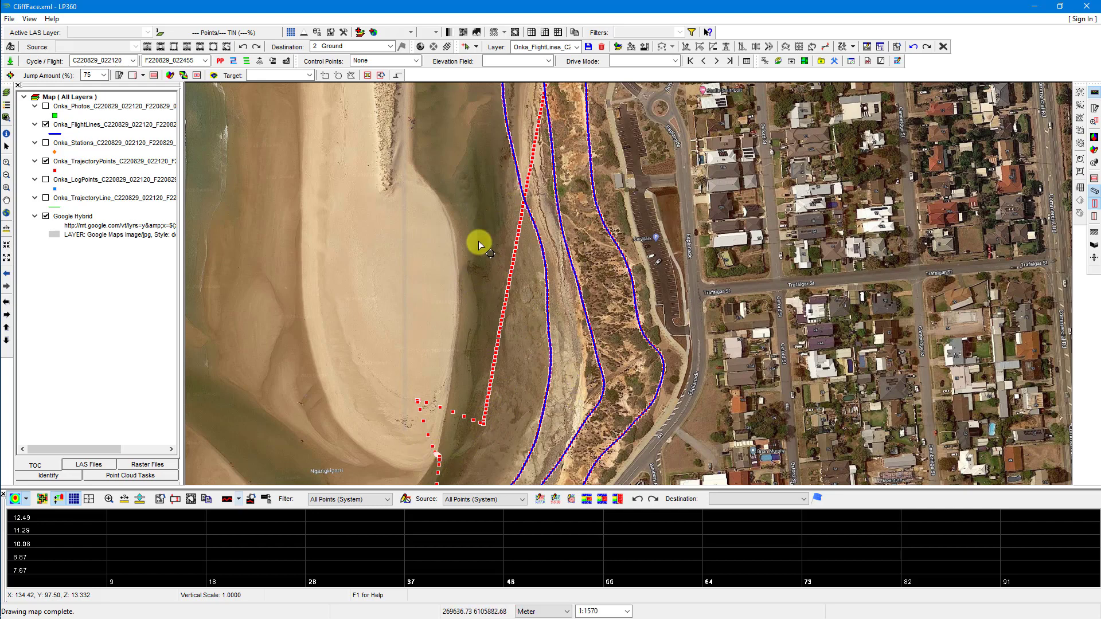
drag(496, 388, 506, 253)
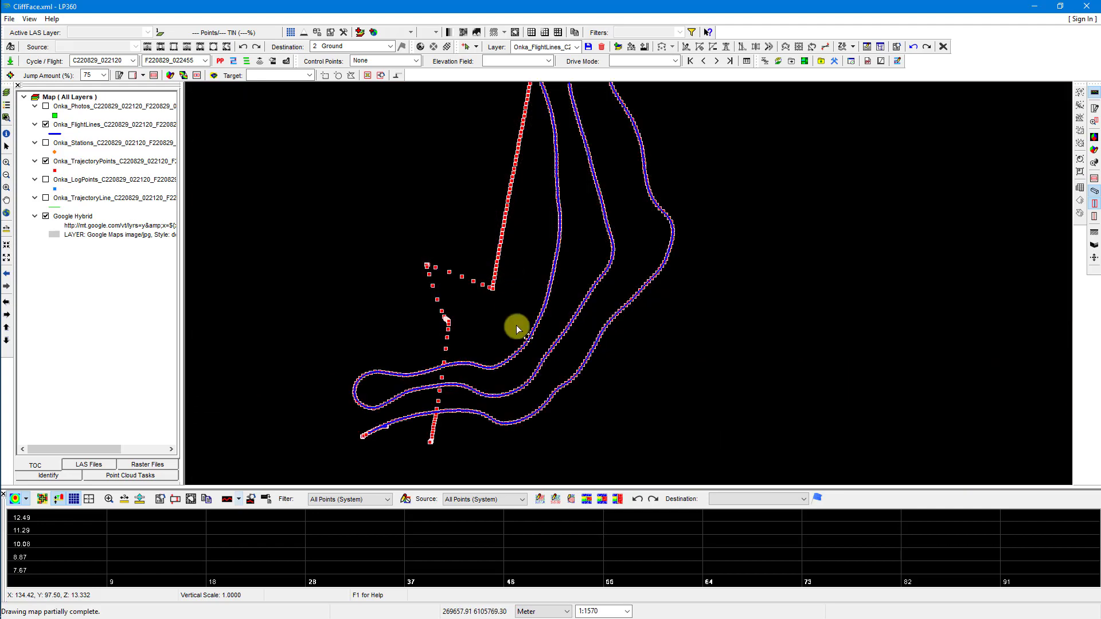
scroll(507, 321, up, 2)
scroll(507, 322, down, 4)
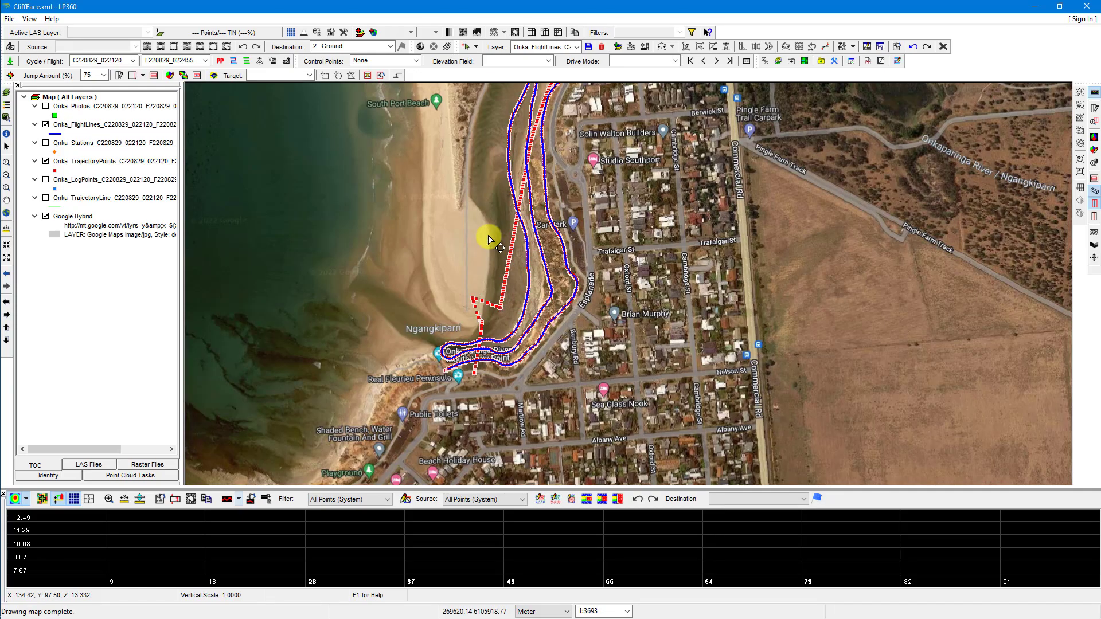
drag(486, 235, 473, 343)
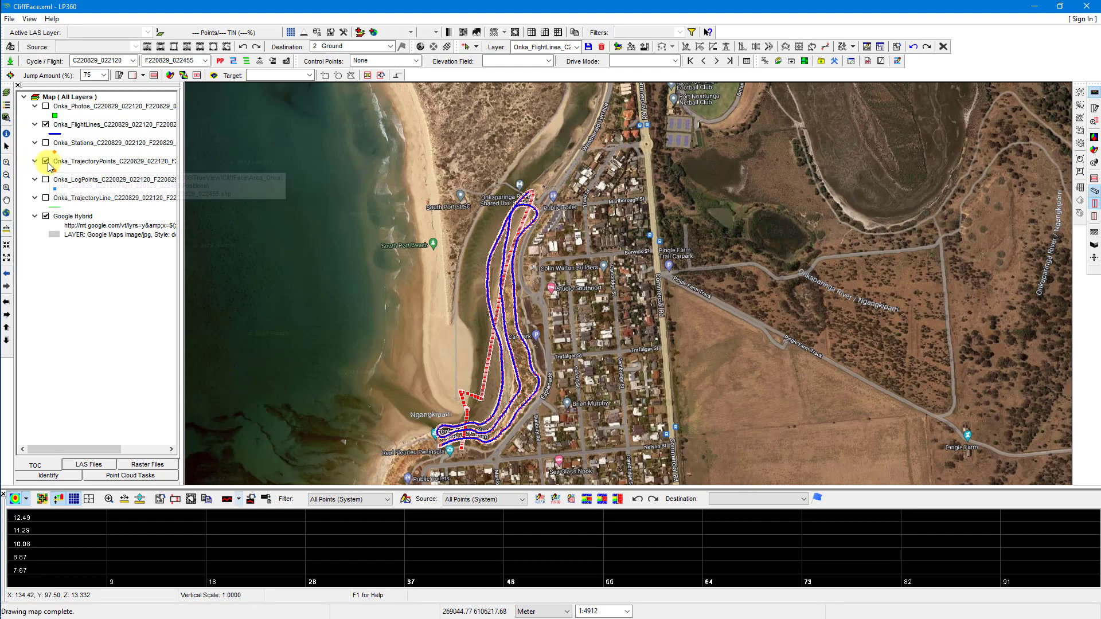
Hide the trajectory points layer to leave only the flight lines over the imagery
click(46, 161)
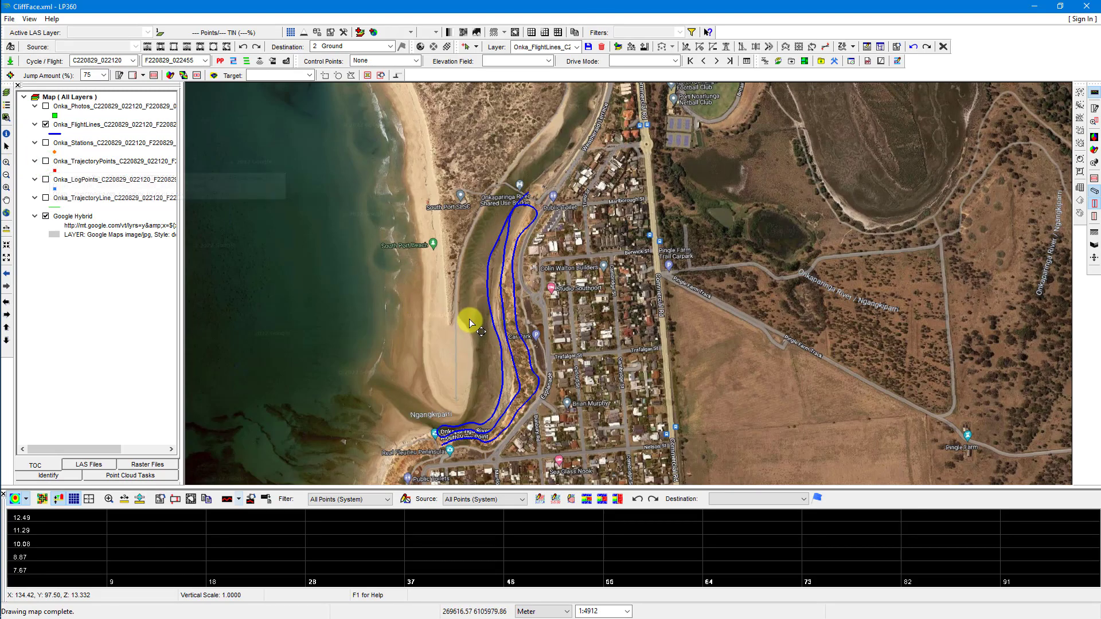
drag(472, 322, 512, 271)
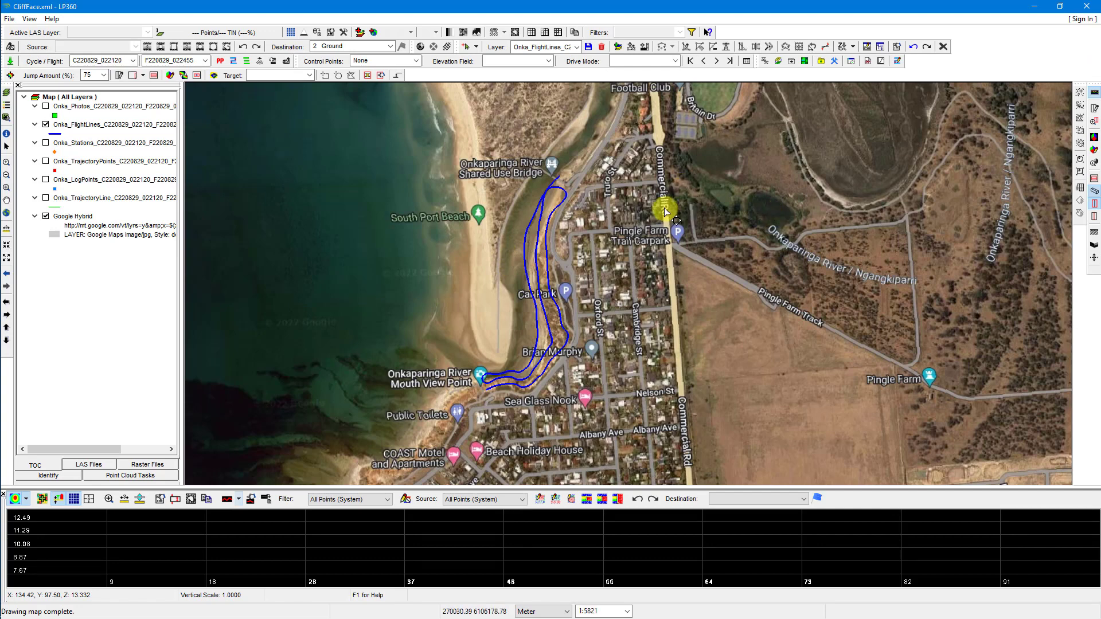
Create the True View trajectories with the latest available calibration file, retaining photos within flight lines and interior turns, and save the flight line edits
click(248, 62)
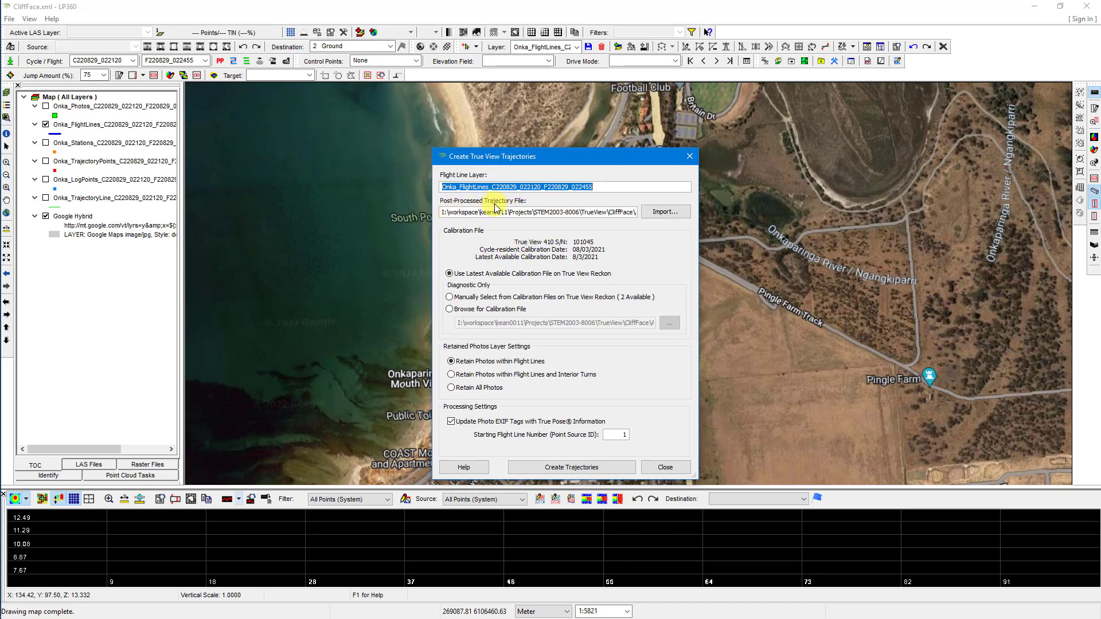
click(627, 215)
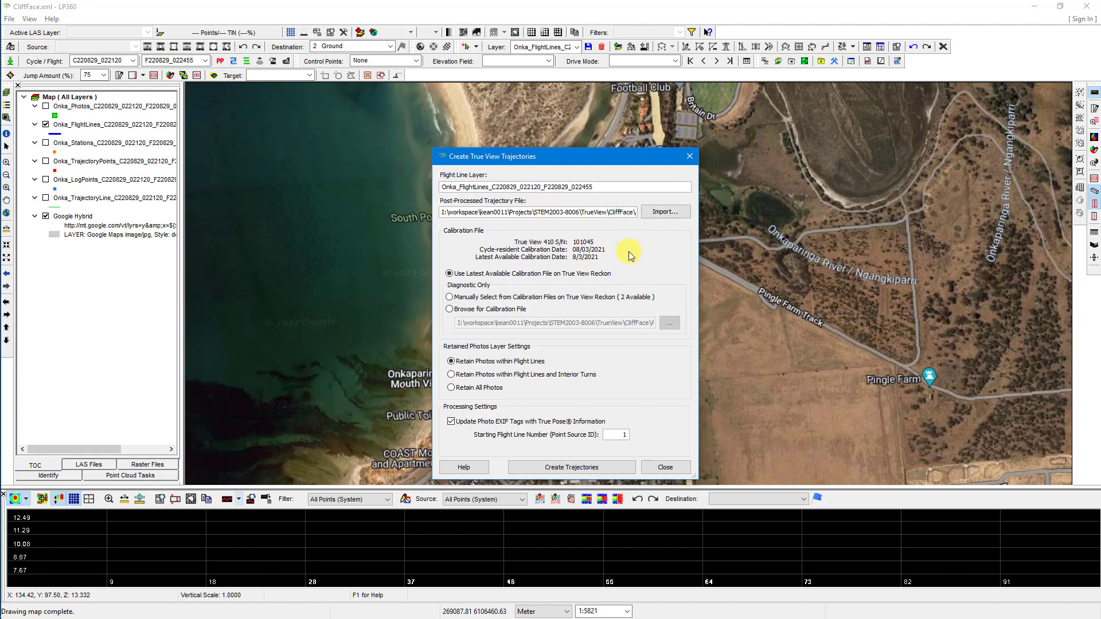
click(562, 275)
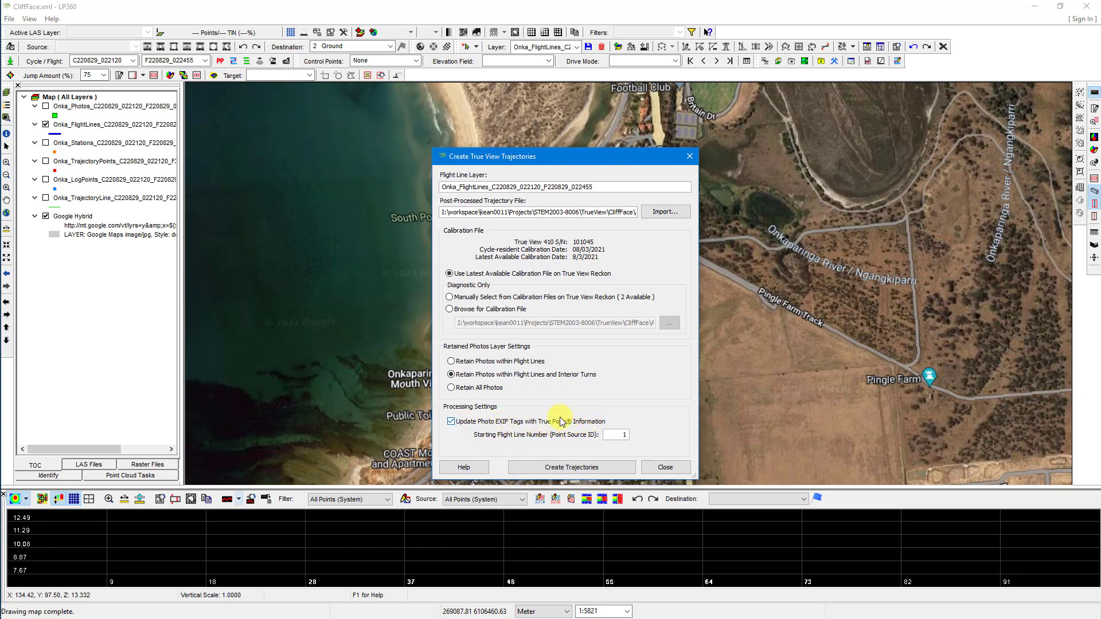
click(577, 468)
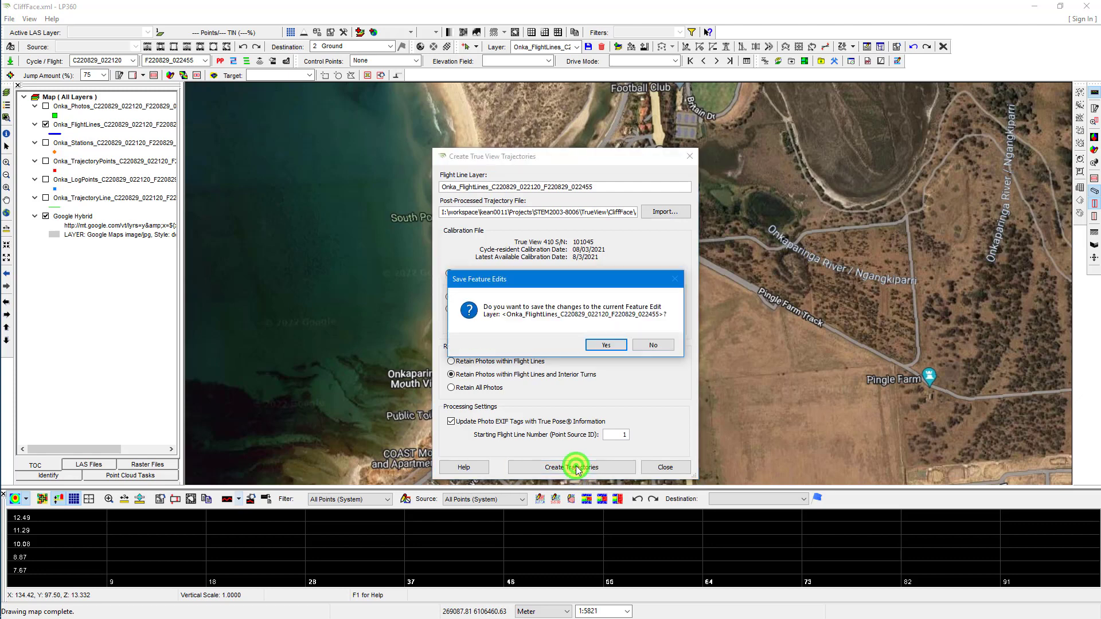
click(602, 346)
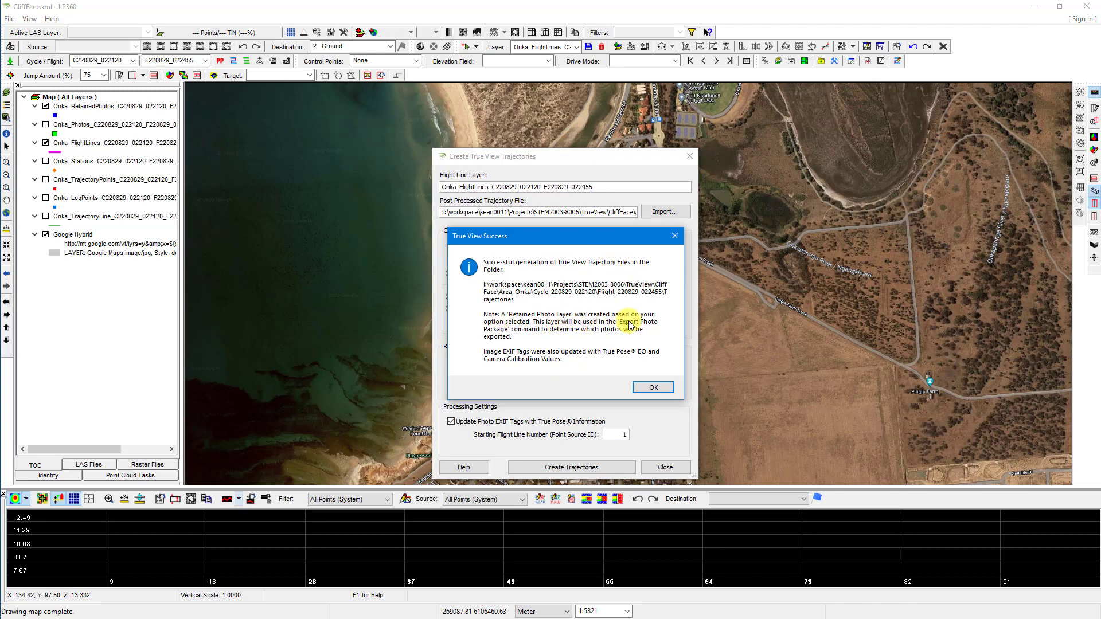
click(643, 389)
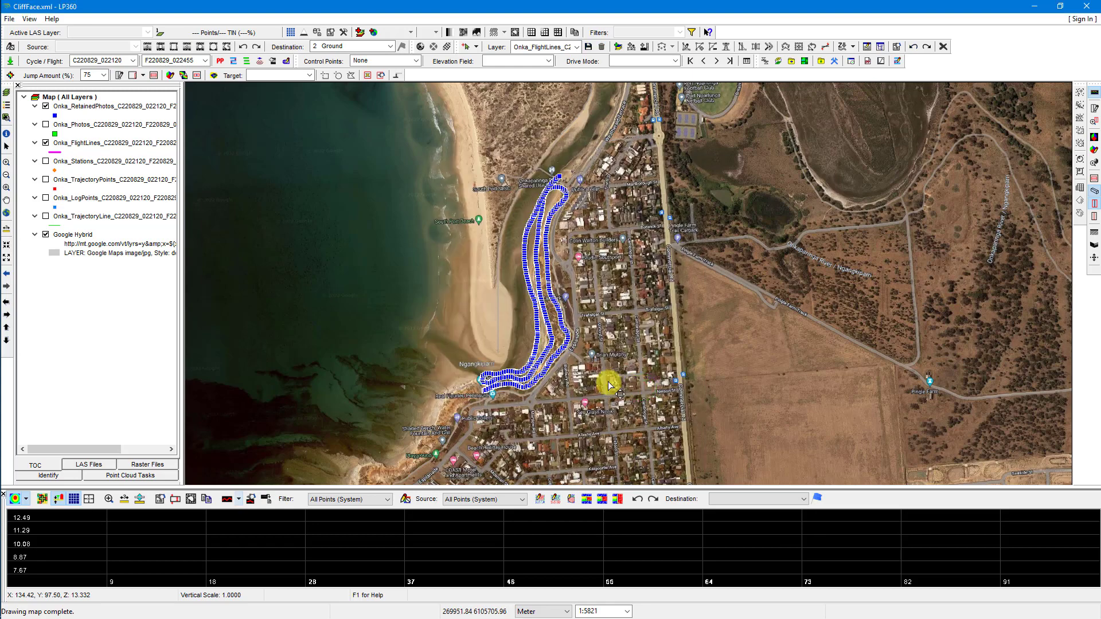
Identify the overlapping features at a point on the middle flight line near Bunbury Rd, comparing flight line 5 with retained photos 484 and 485
scroll(527, 381, down, 1)
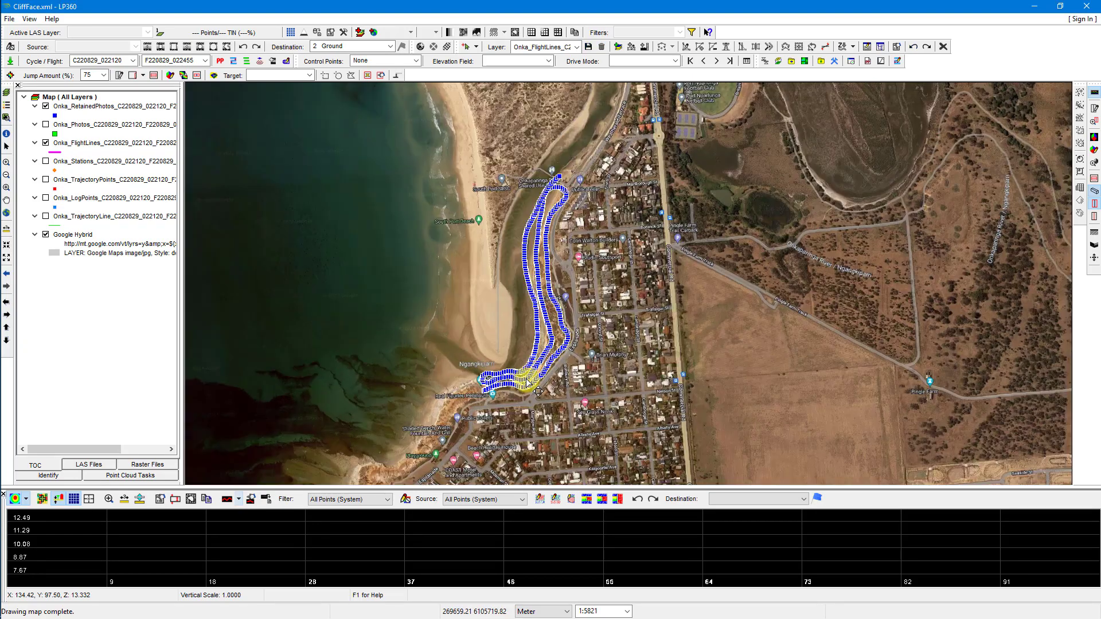
scroll(525, 380, up, 5)
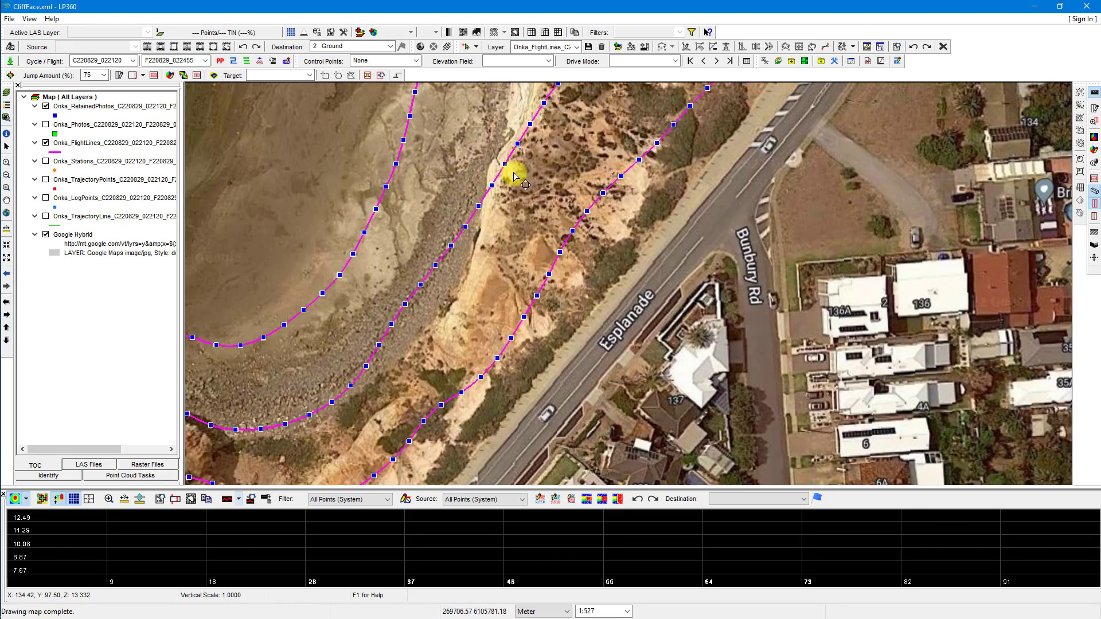
scroll(505, 174, up, 3)
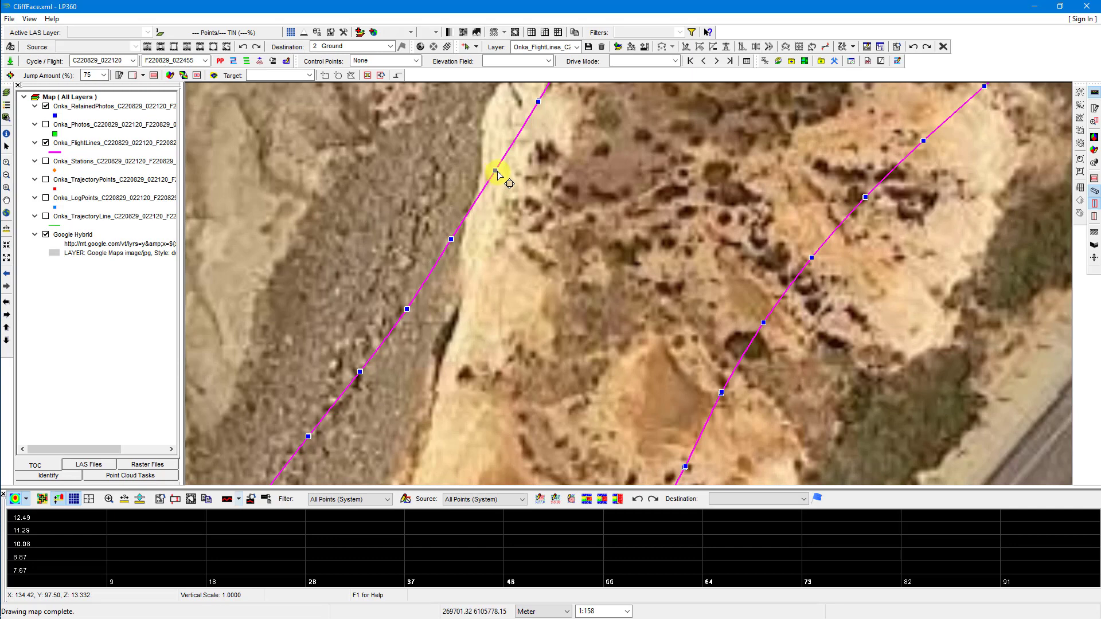
click(496, 173)
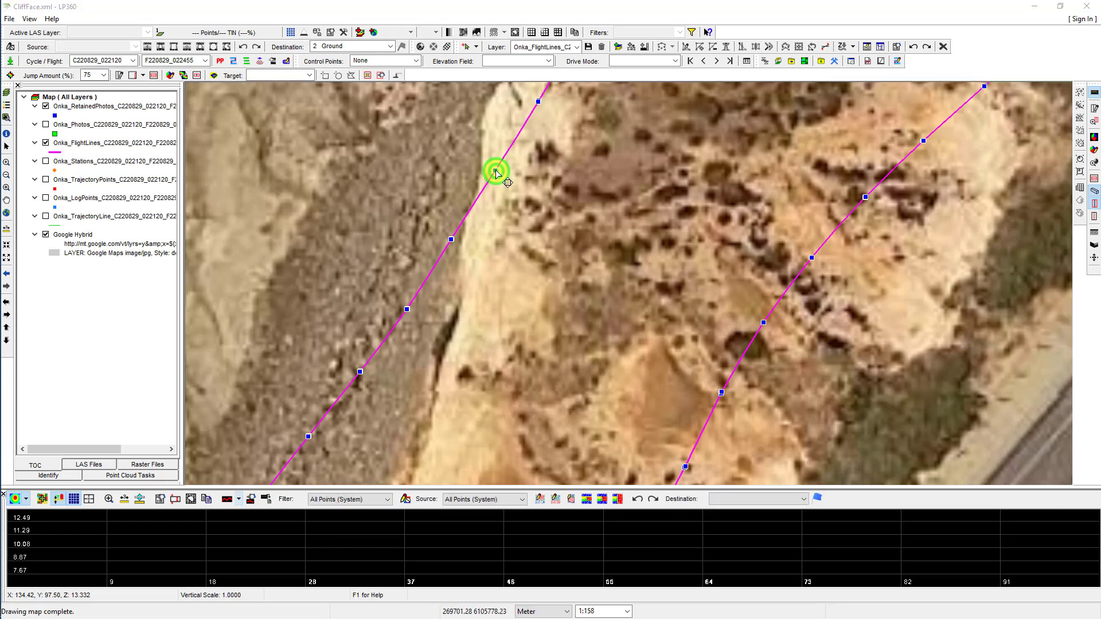
click(606, 242)
click(617, 228)
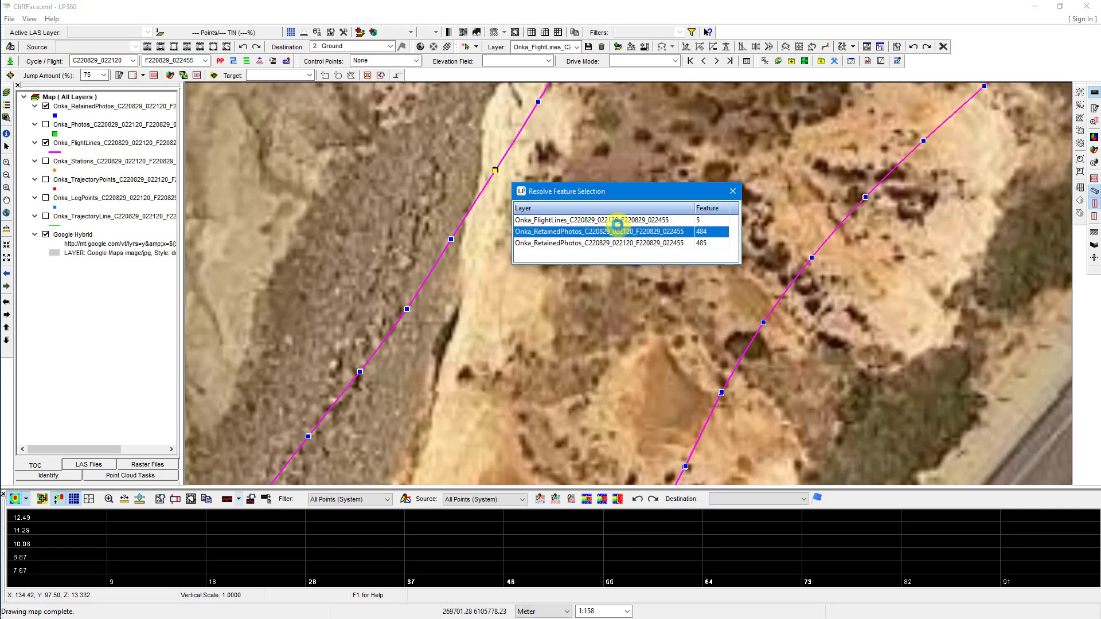
click(598, 222)
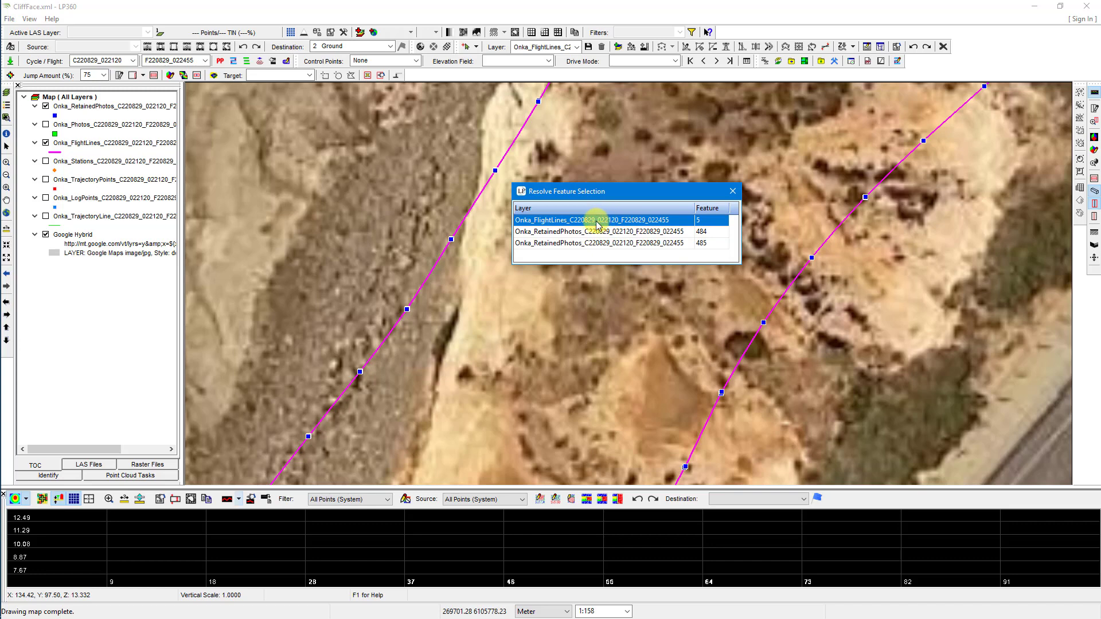
click(602, 232)
click(603, 243)
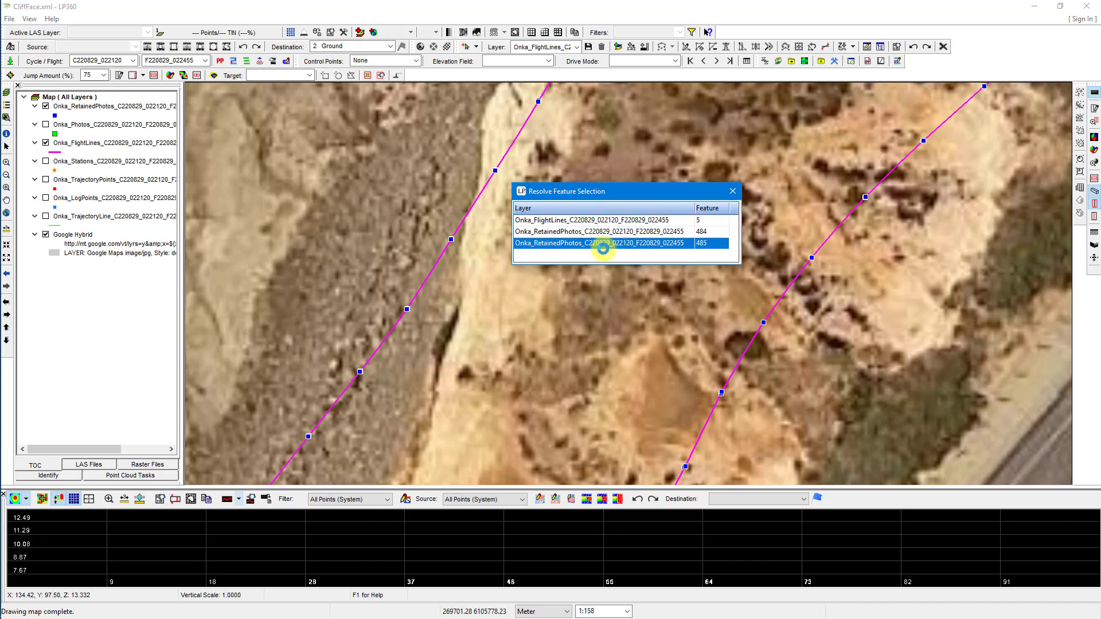
click(603, 231)
click(605, 246)
click(606, 235)
click(605, 244)
click(655, 231)
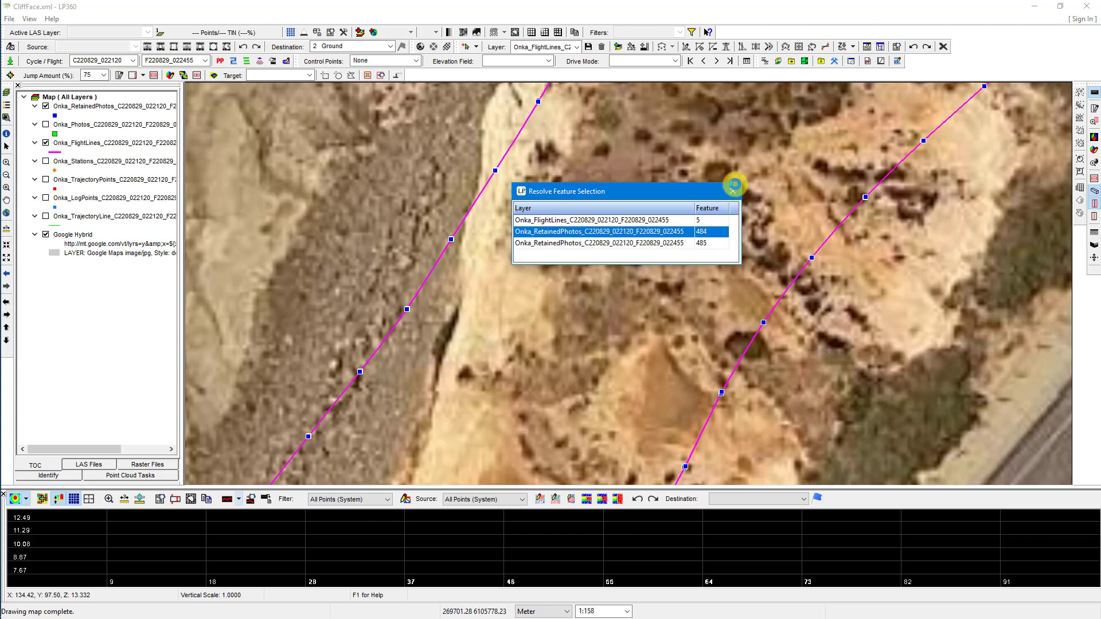
click(733, 187)
Examine the closely spaced retained photo points on the middle flight line, and review the retained photos along the cliff
scroll(607, 277, up, 2)
scroll(608, 276, down, 2)
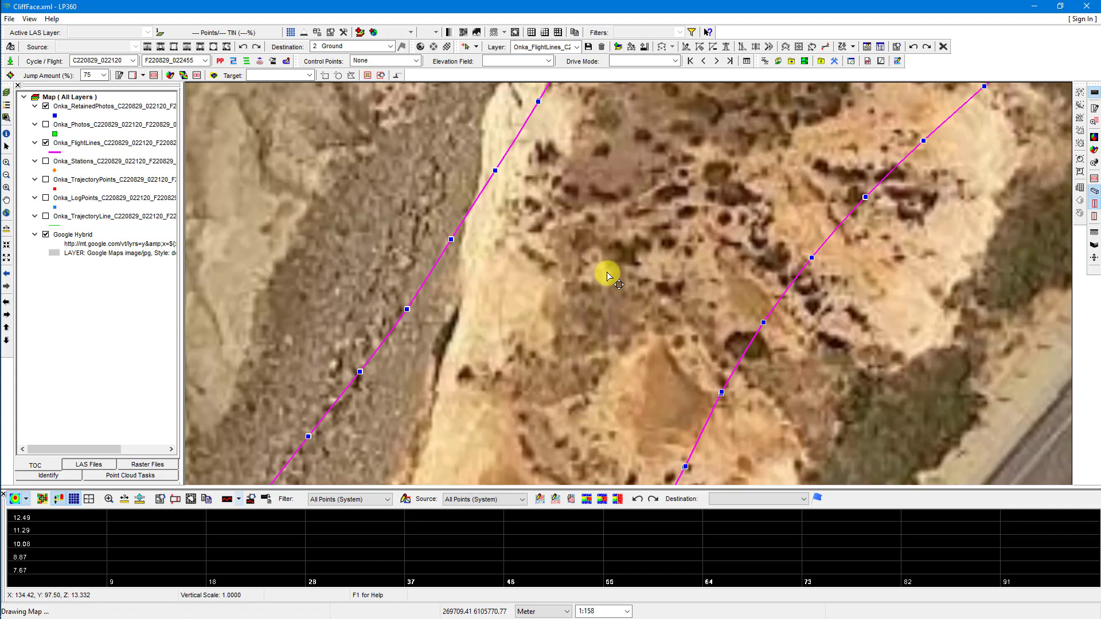
scroll(456, 236, up, 2)
scroll(398, 253, up, 3)
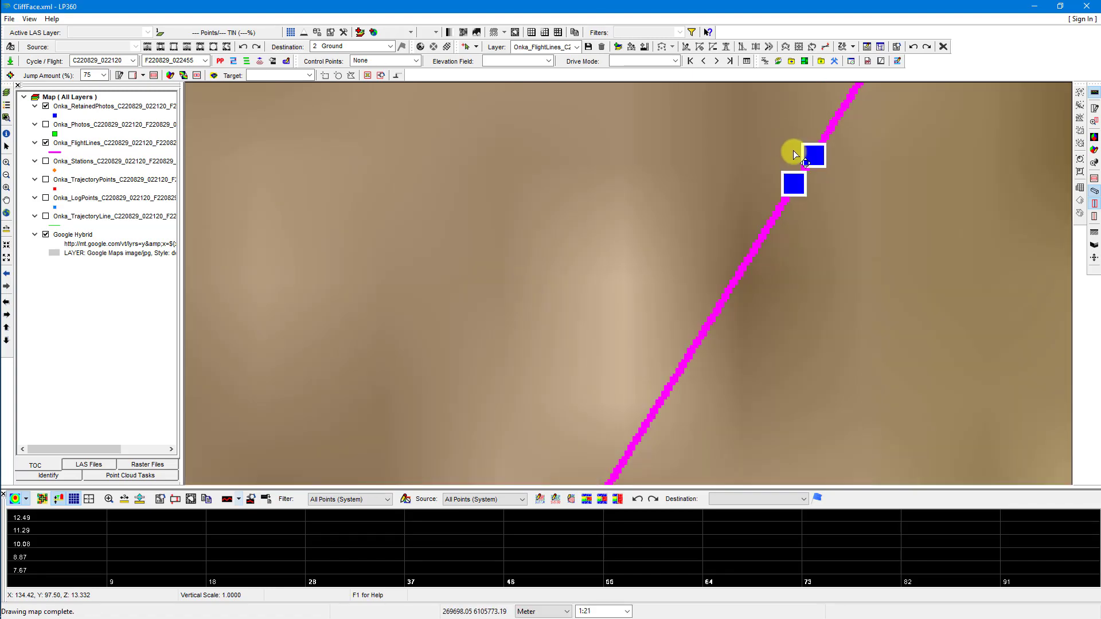
scroll(794, 147, up, 3)
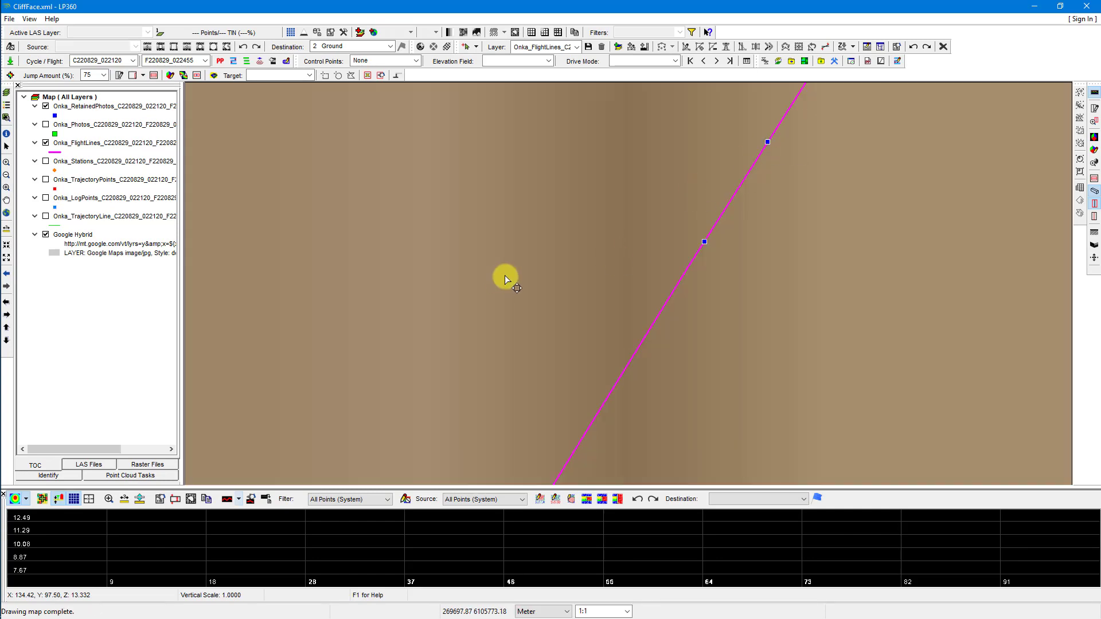
scroll(513, 312, down, 4)
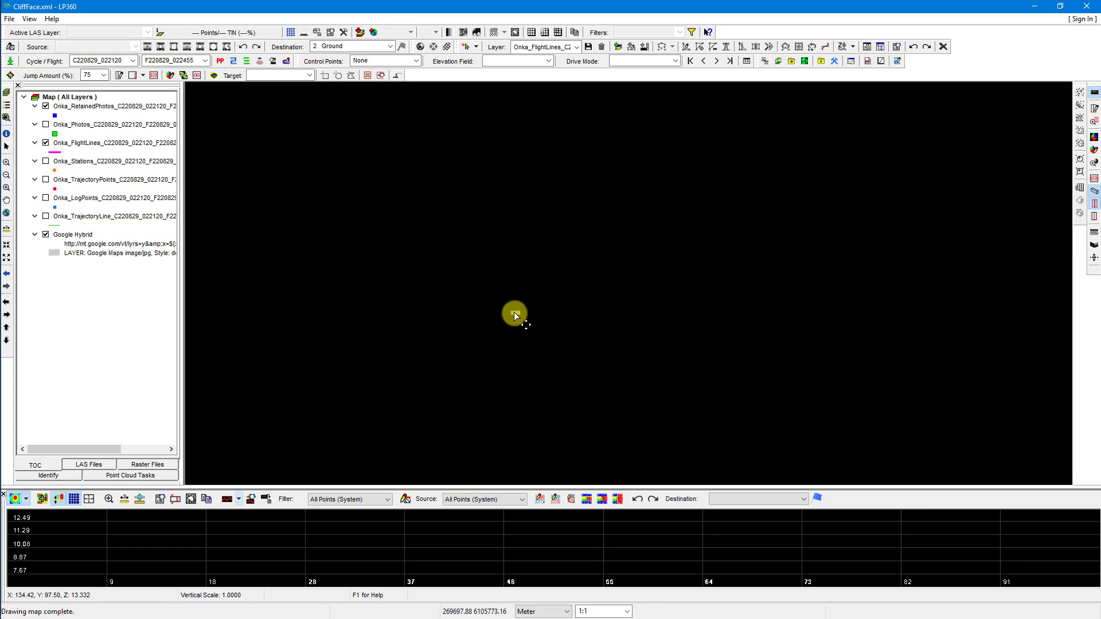
scroll(514, 312, down, 5)
scroll(593, 279, down, 3)
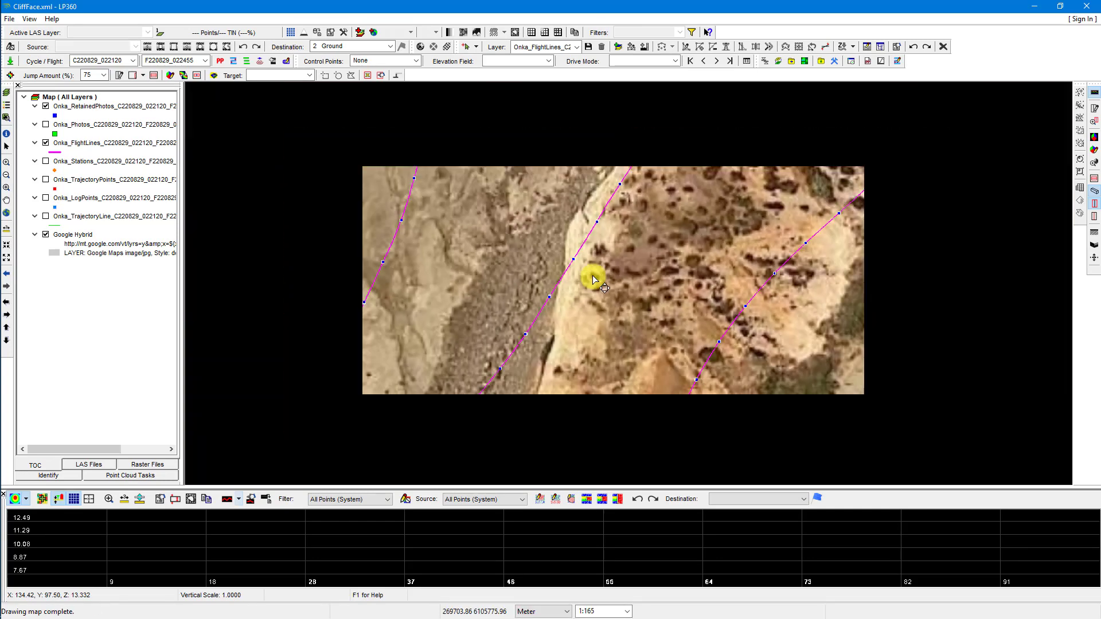
scroll(599, 284, down, 3)
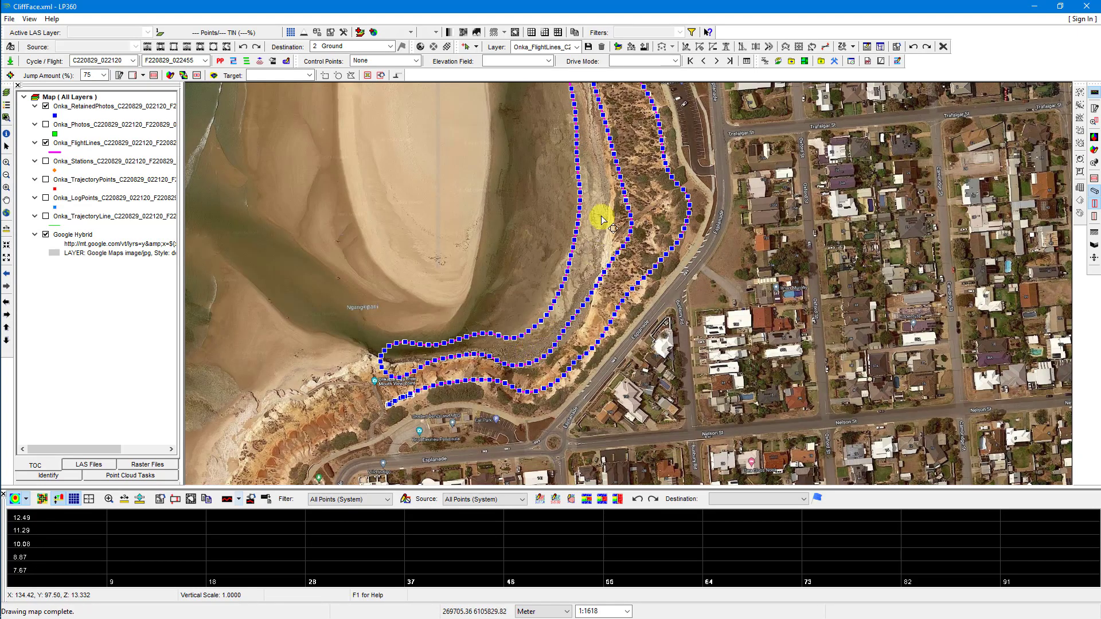
drag(597, 216, 582, 325)
scroll(594, 269, down, 2)
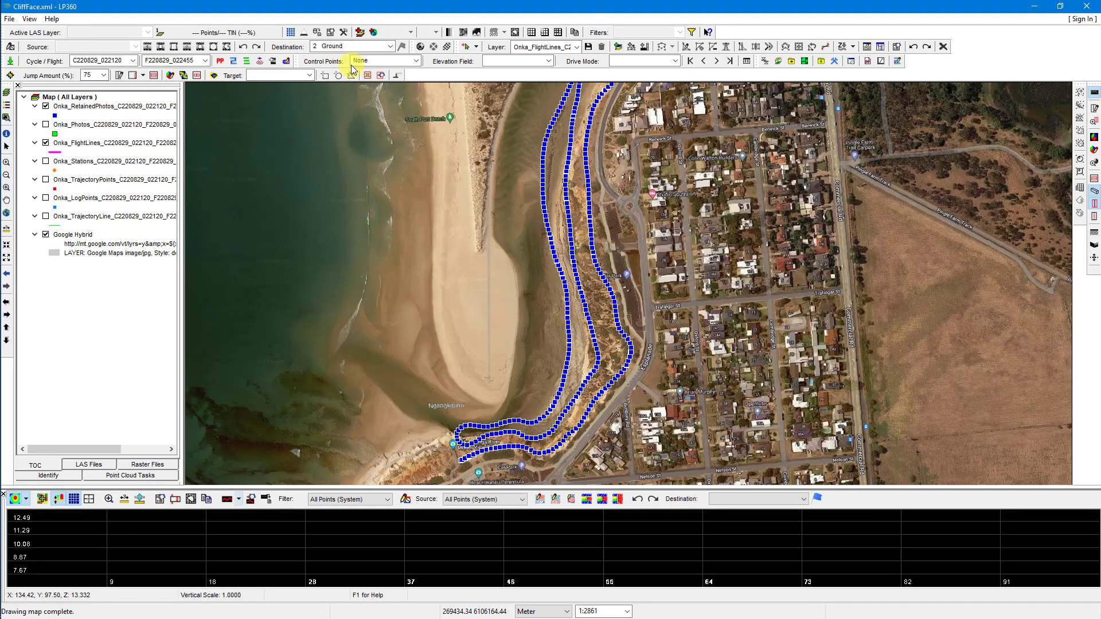
Geocode the LIDAR data for the flight line layer with a clip angle of 60 degrees from nadir
click(260, 63)
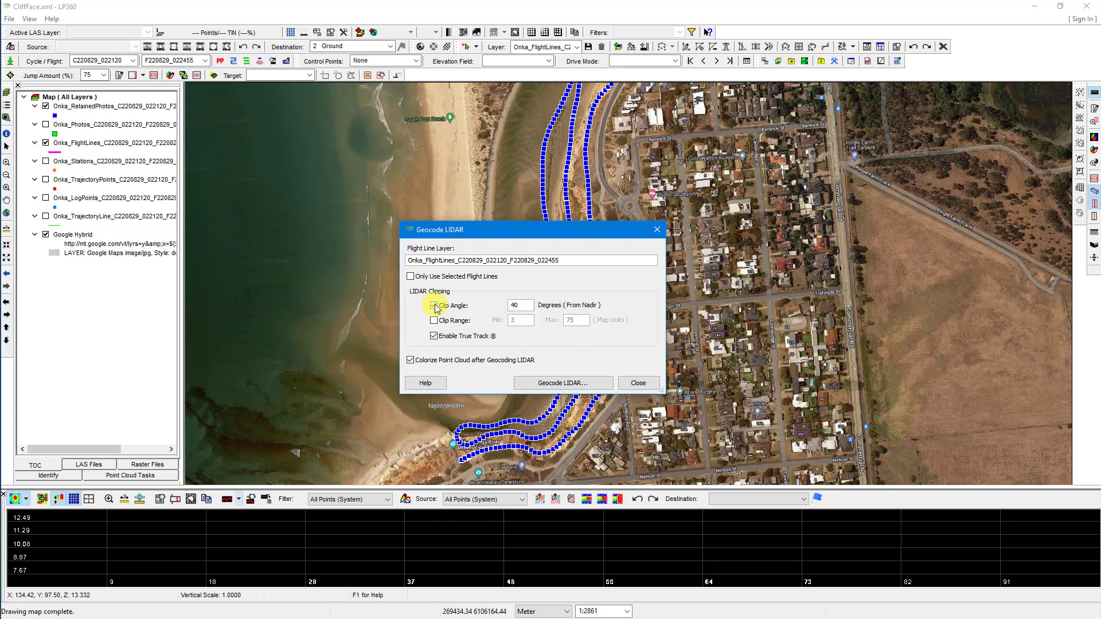
double_click(515, 304)
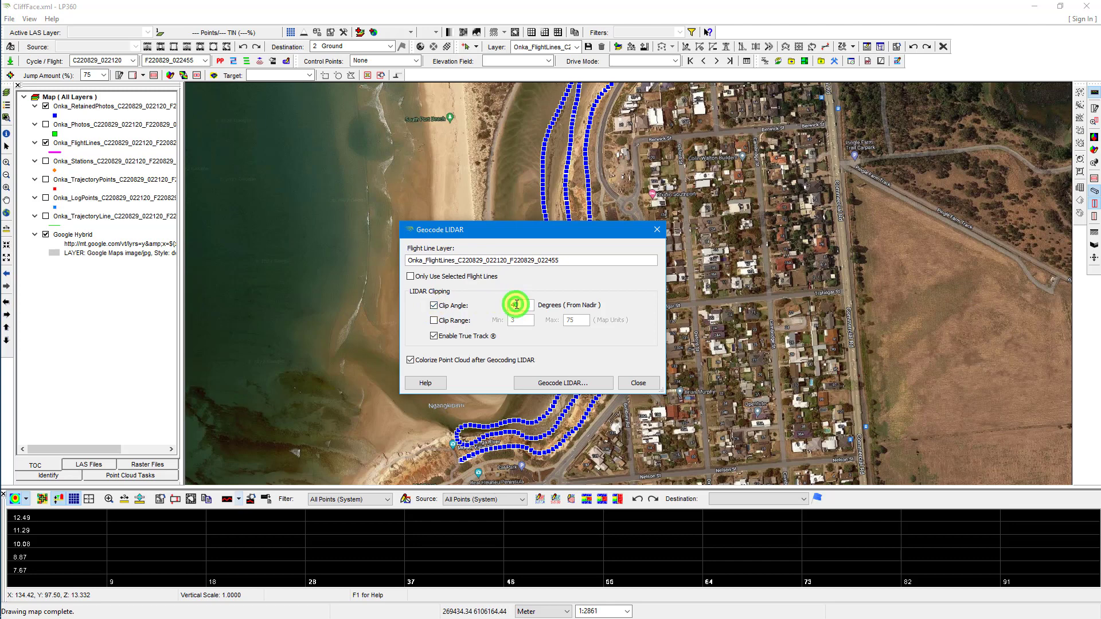
text(60)
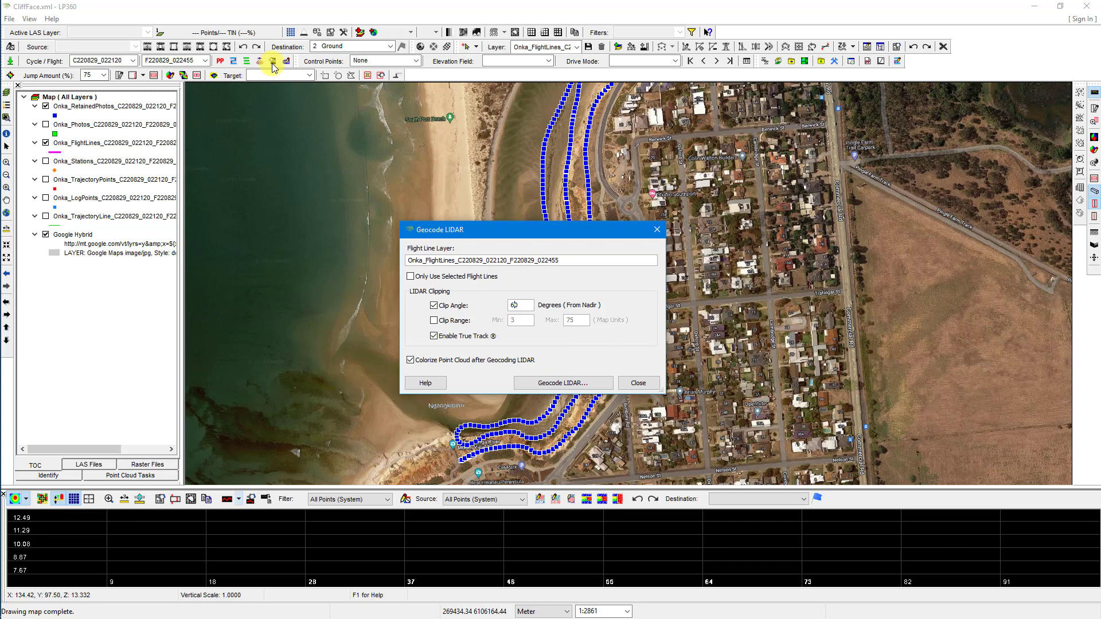
click(581, 384)
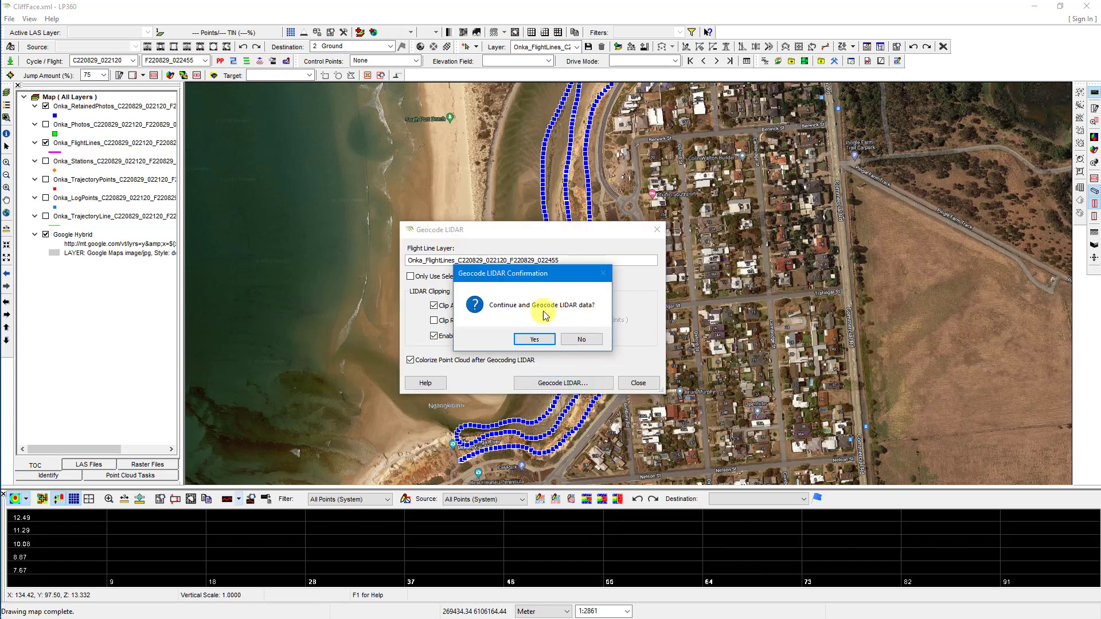
click(530, 338)
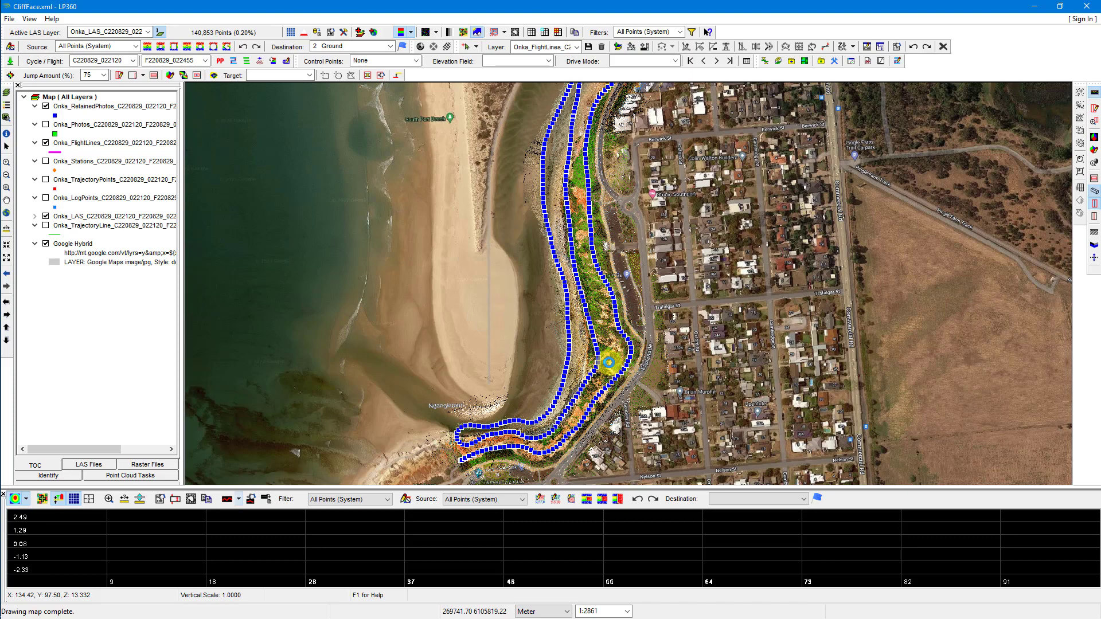
Hide the Google Hybrid imagery and inspect the colorized point cloud northward along the cliff face
click(46, 244)
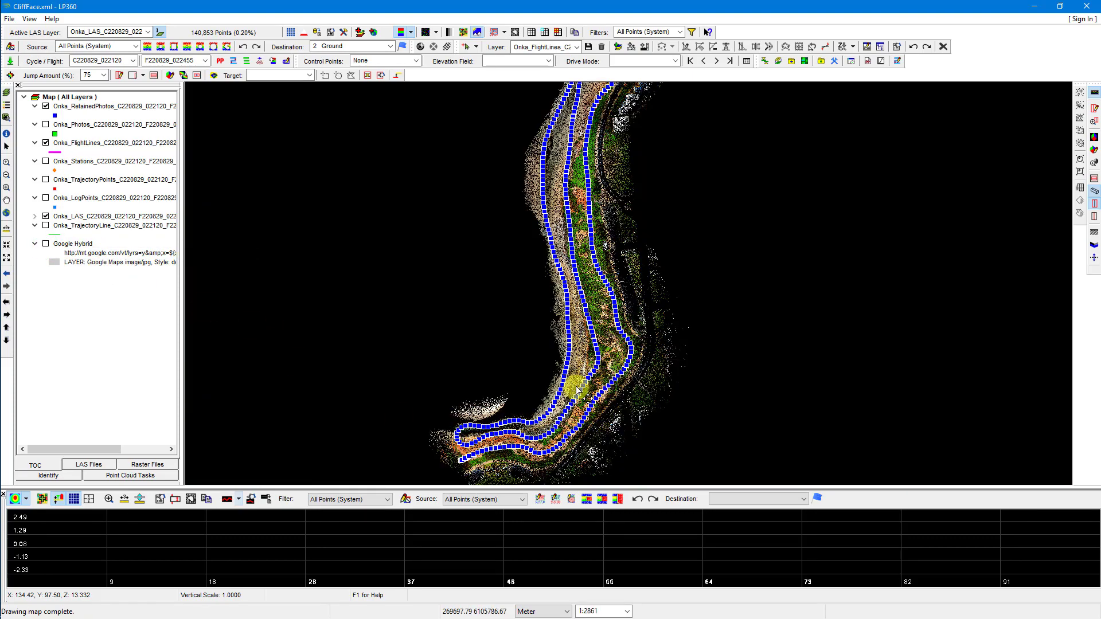
scroll(577, 390, up, 5)
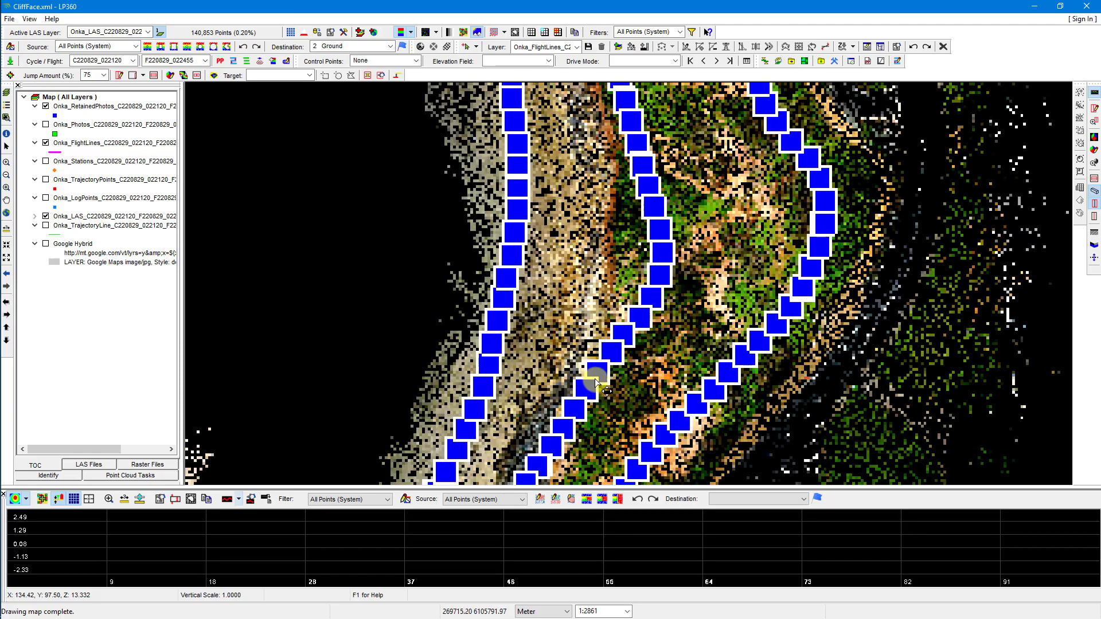
drag(626, 375, 724, 229)
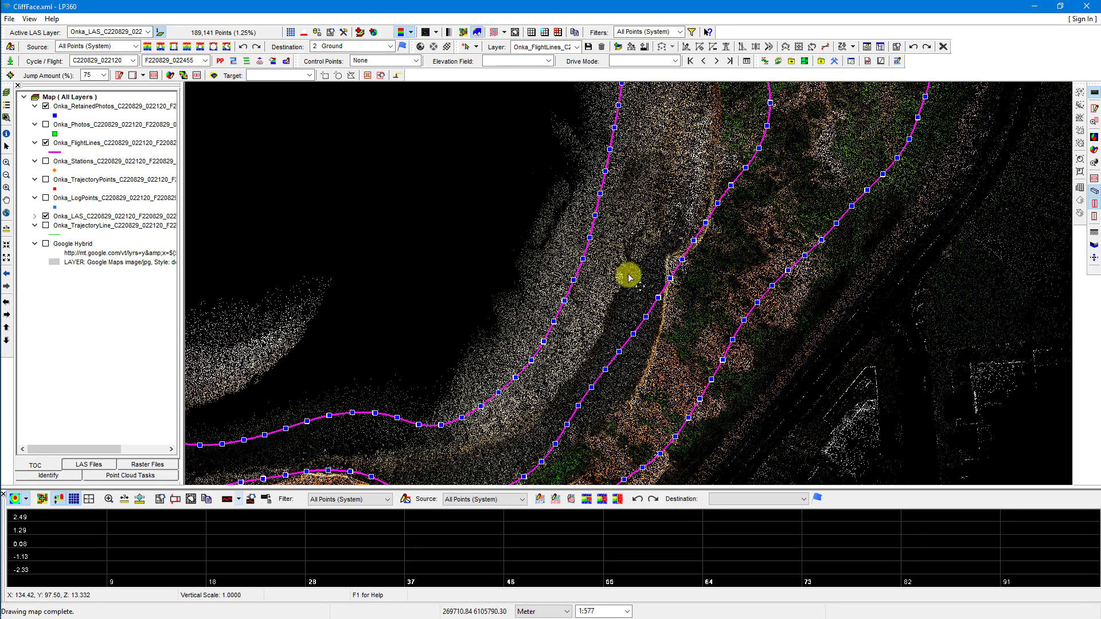
drag(590, 322, 523, 258)
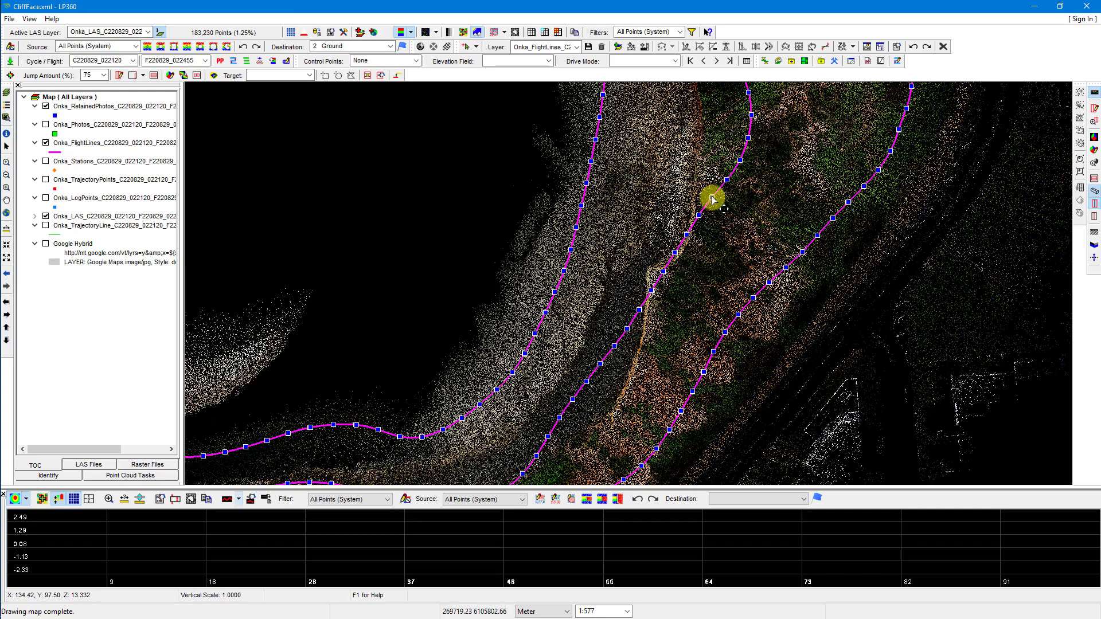
drag(708, 206, 636, 340)
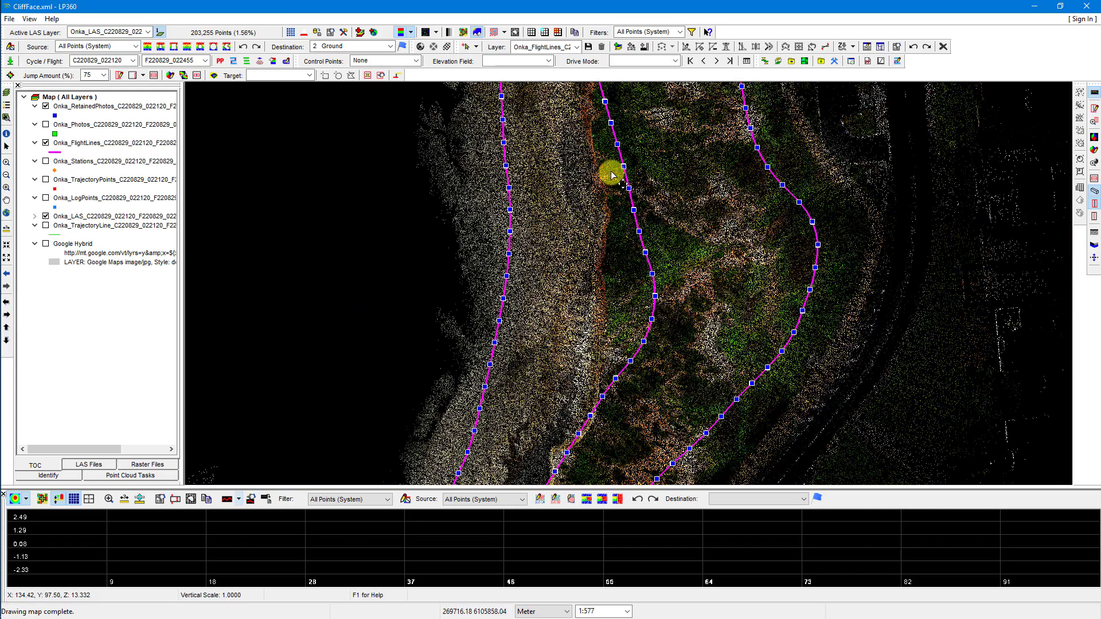
drag(610, 172, 653, 373)
drag(669, 153, 703, 320)
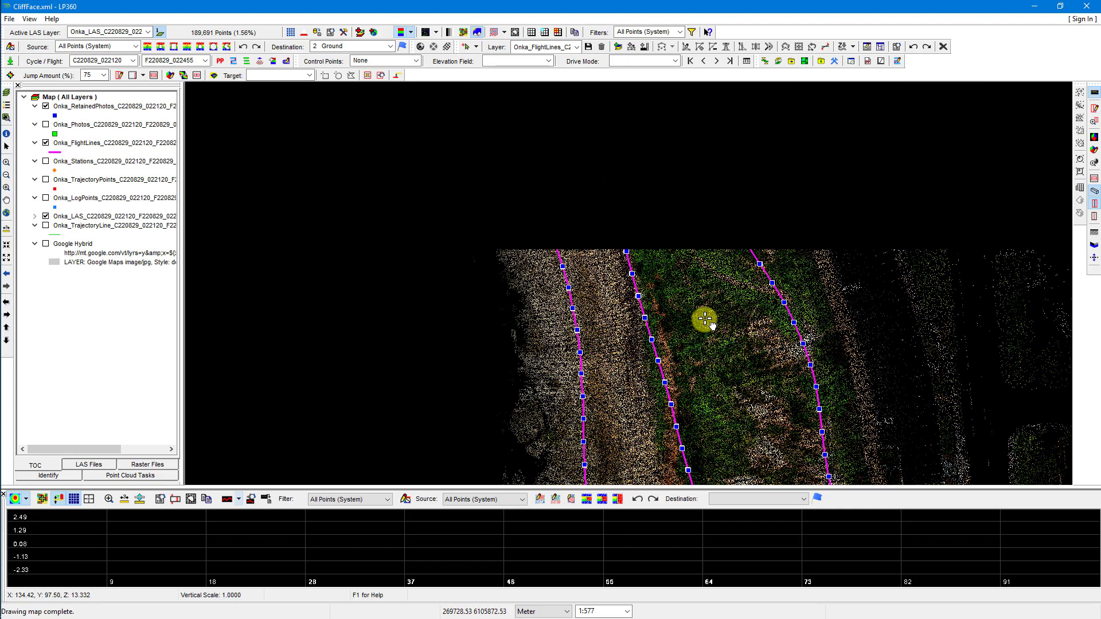
drag(650, 169, 613, 172)
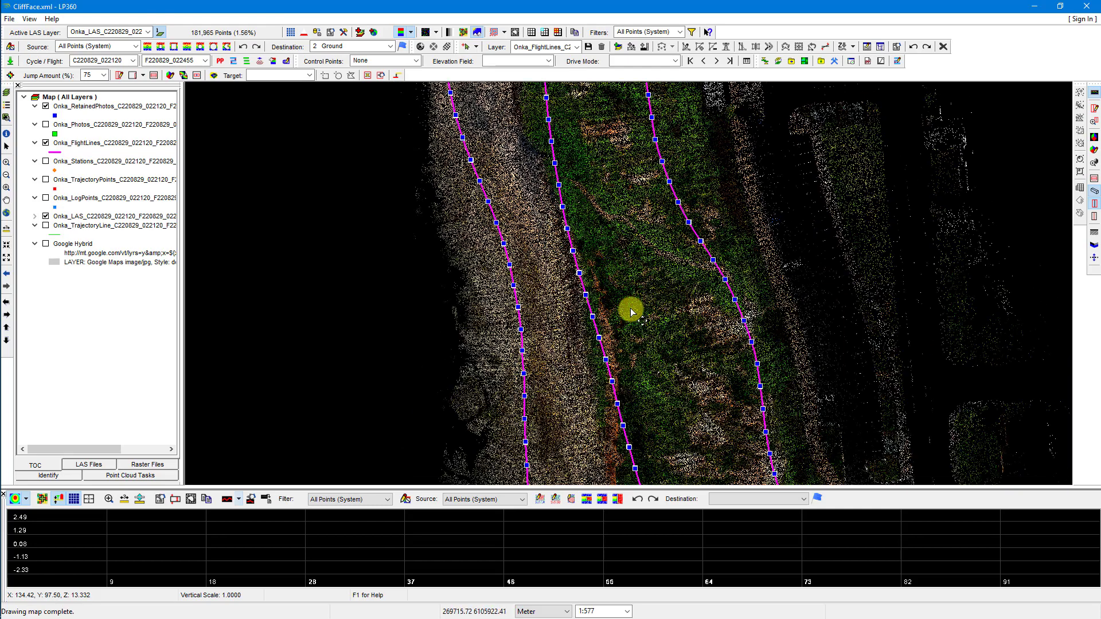
Enlarge the profile view and draw a narrow cross-section profile from the beach across all three flight lines to the road
drag(659, 432, 757, 50)
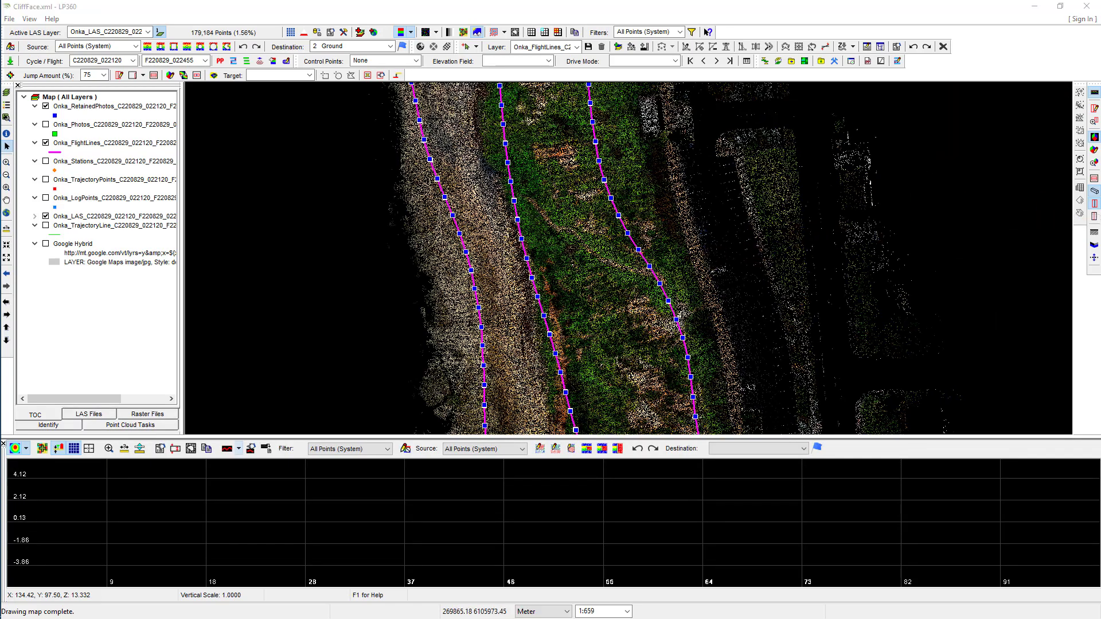
click(1095, 108)
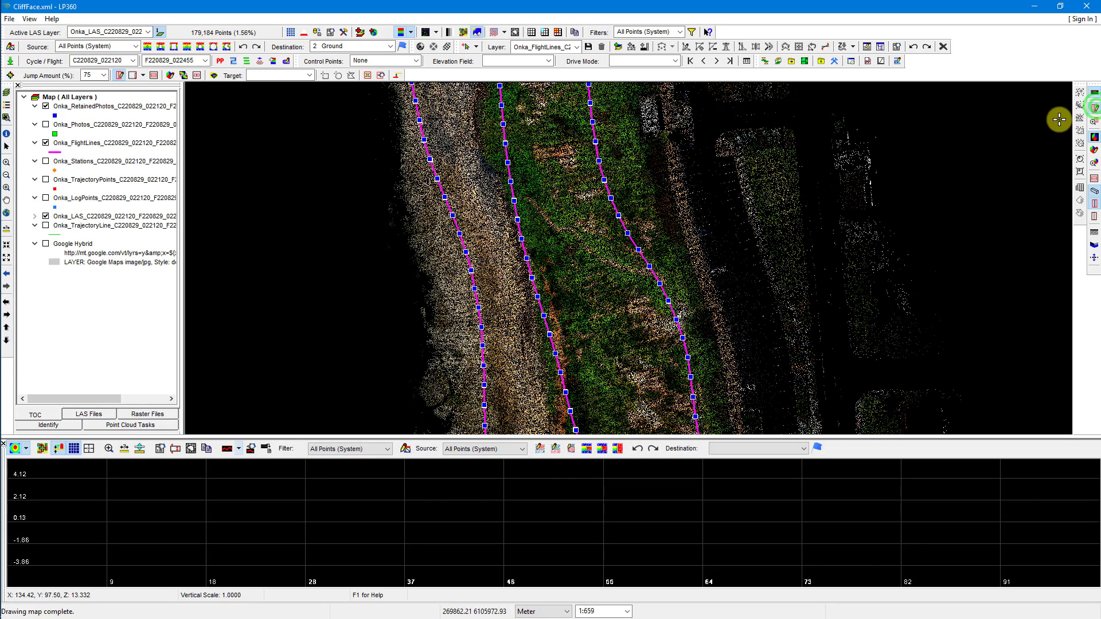
click(448, 287)
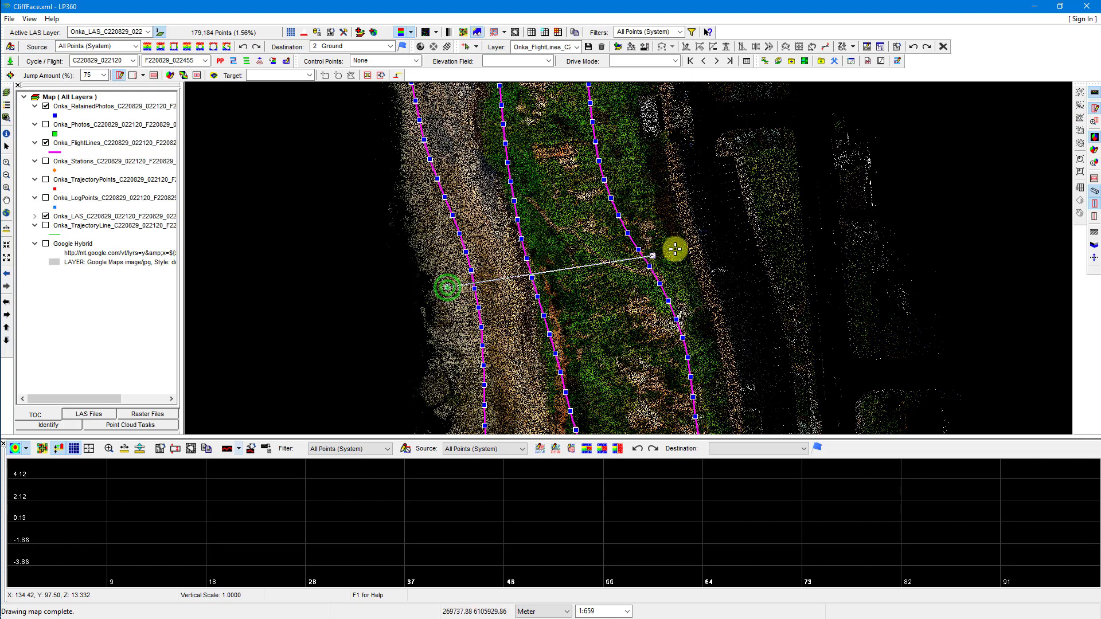
click(716, 230)
click(716, 239)
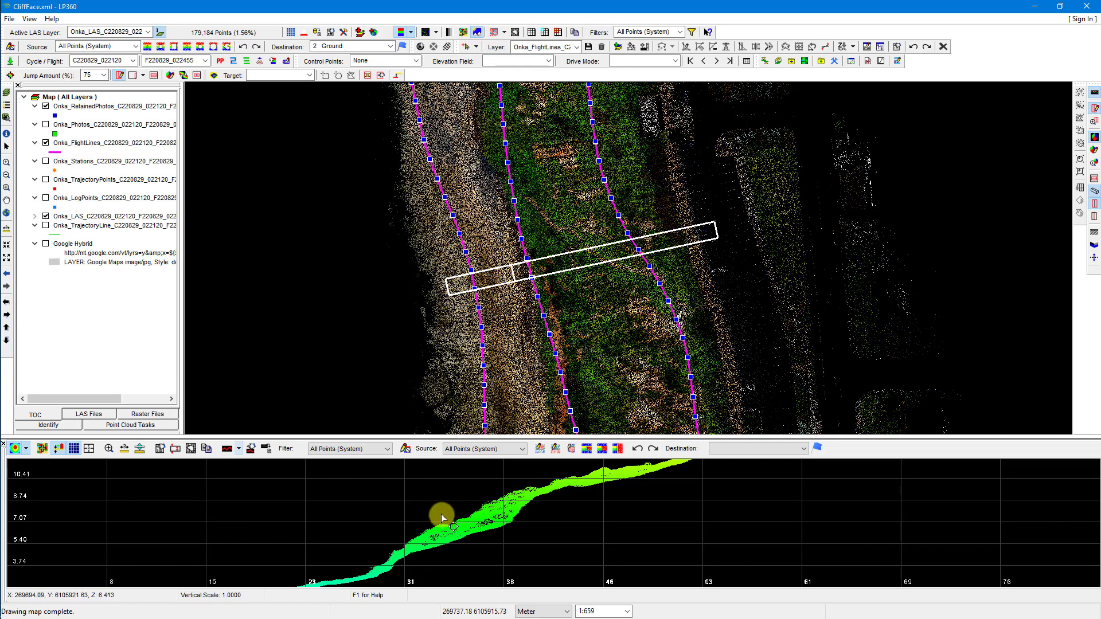
Step the profile back and forth along the cliff and examine the cliff face's overhang in cross-section at wider extents
scroll(487, 515, down, 3)
scroll(487, 515, up, 2)
scroll(487, 515, down, 4)
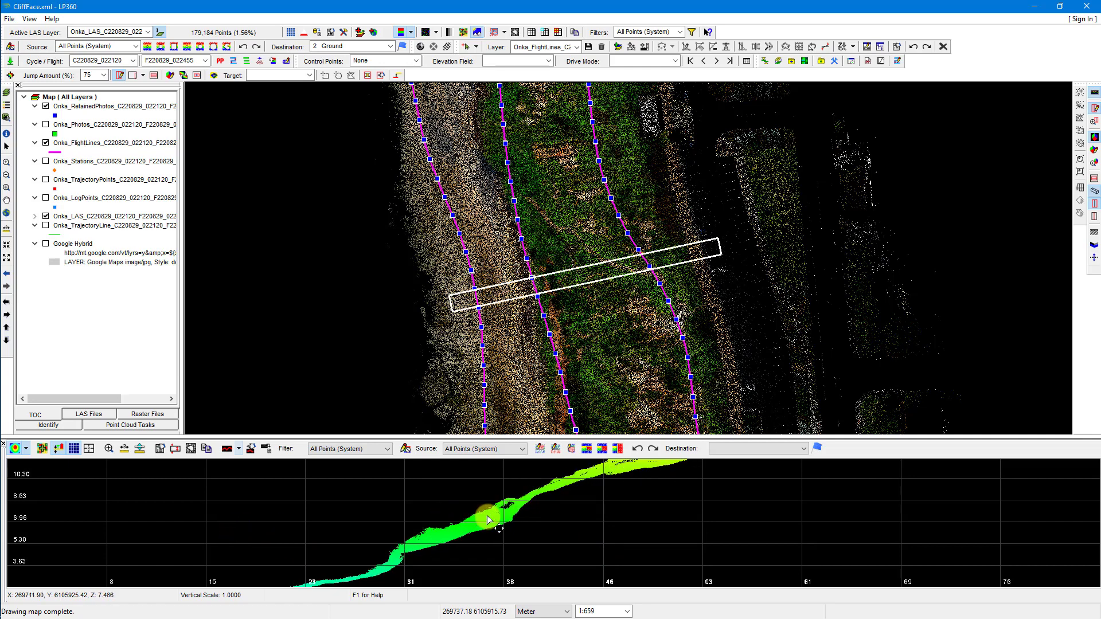
scroll(487, 519, down, 2)
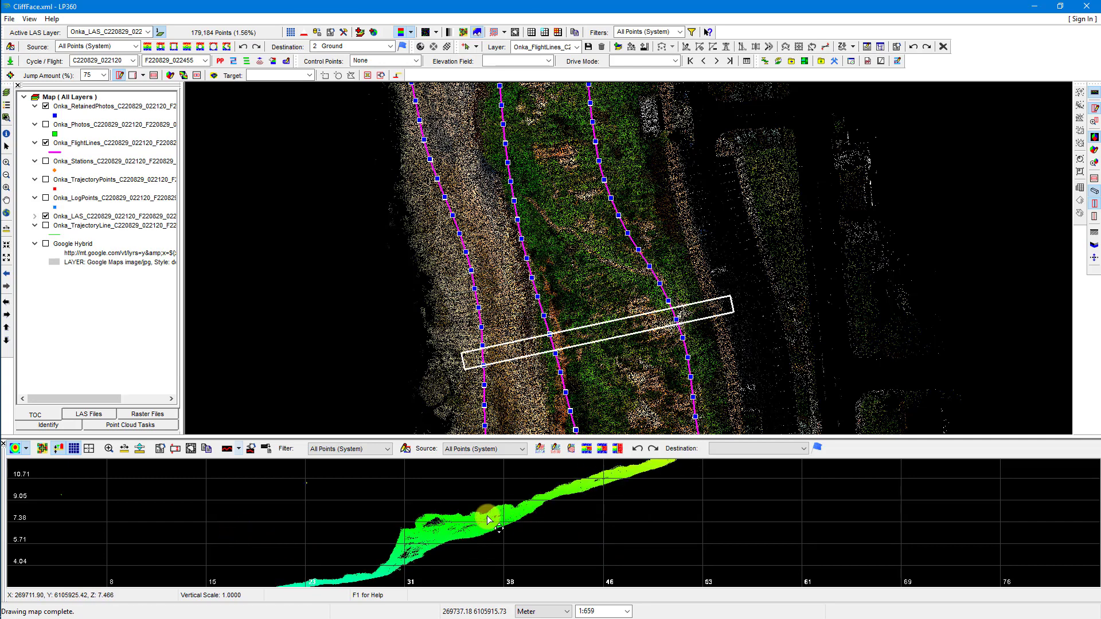
scroll(486, 519, up, 4)
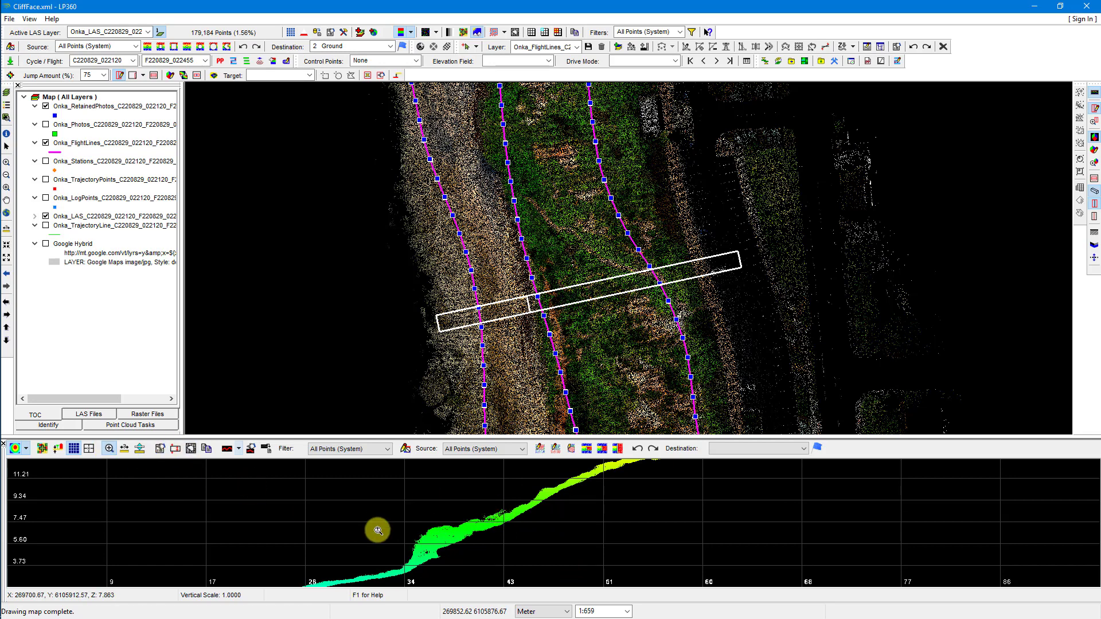
click(455, 505)
scroll(385, 484, down, 8)
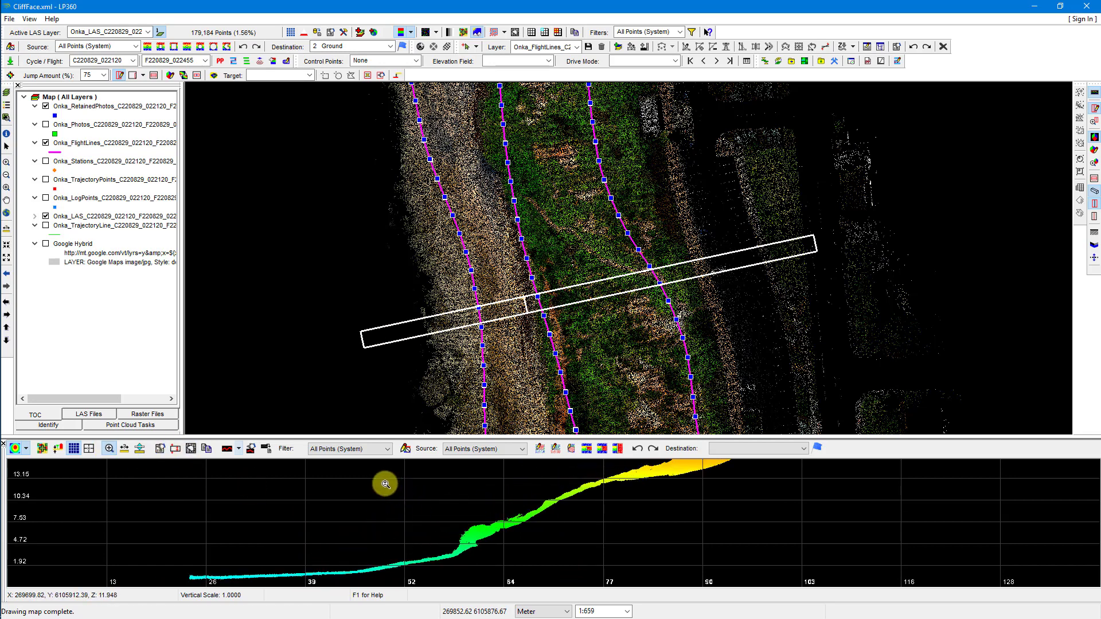
Widen the cross-section's extent, enlarge the profile view and examine the full section from the beach to the road
scroll(498, 521, down, 3)
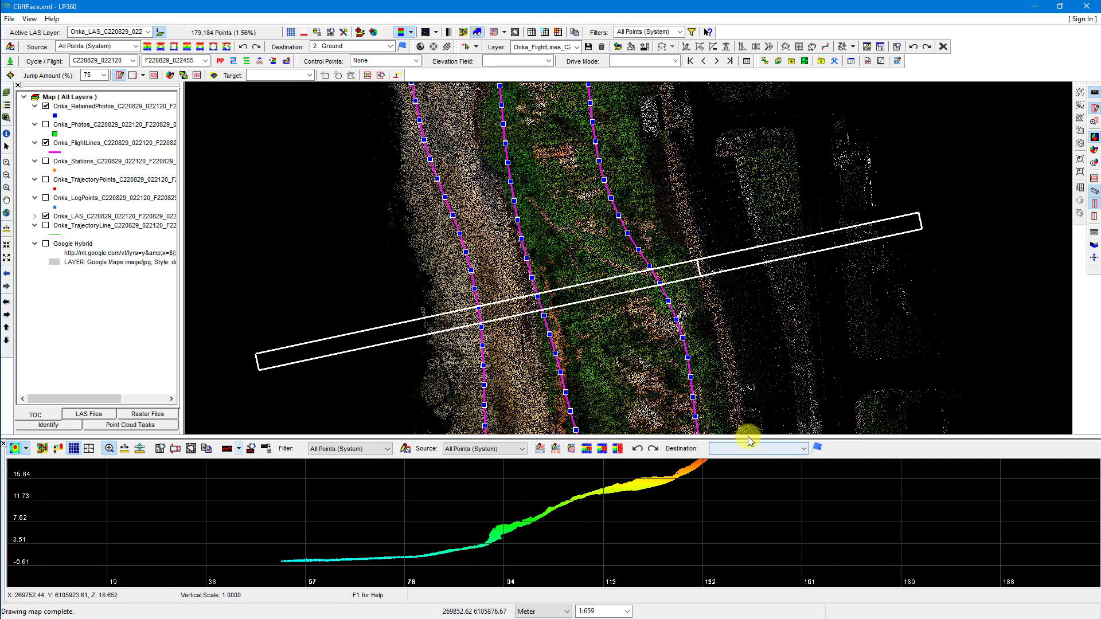
drag(746, 437, 744, 377)
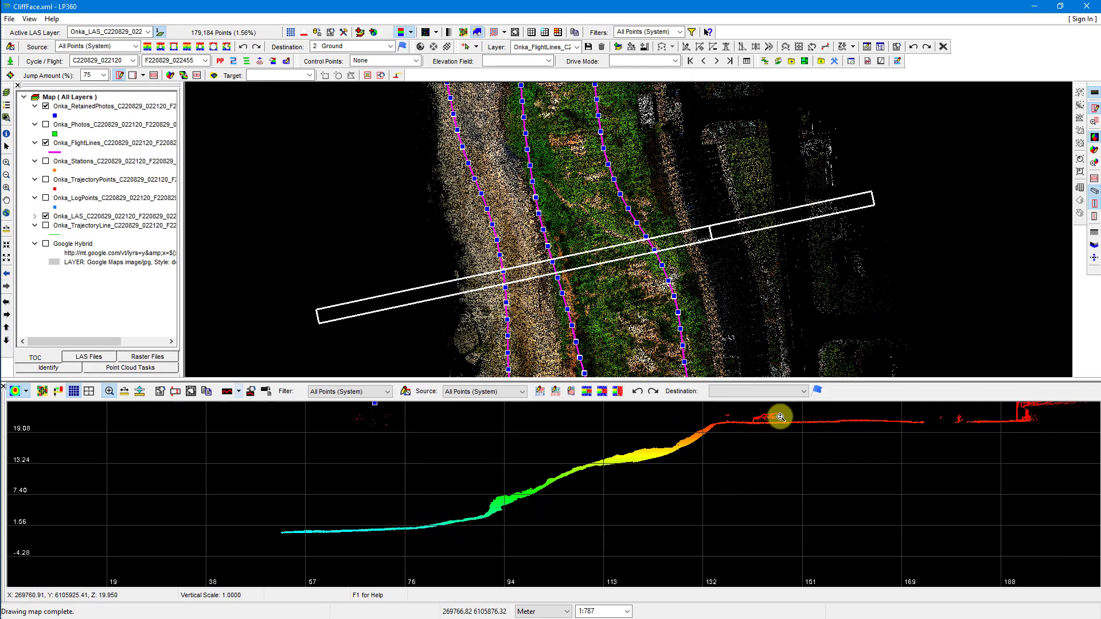
drag(668, 462, 668, 463)
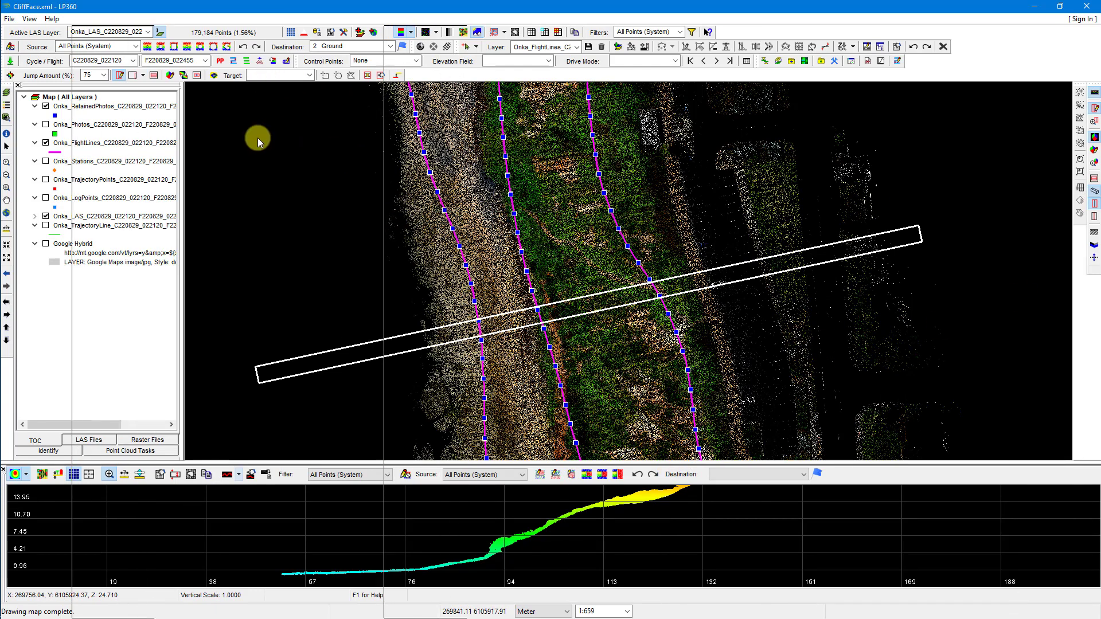
Open a 3D view beside the map, load a rectangular area of the cliff around the profile and orbit around it
drag(261, 161, 261, 161)
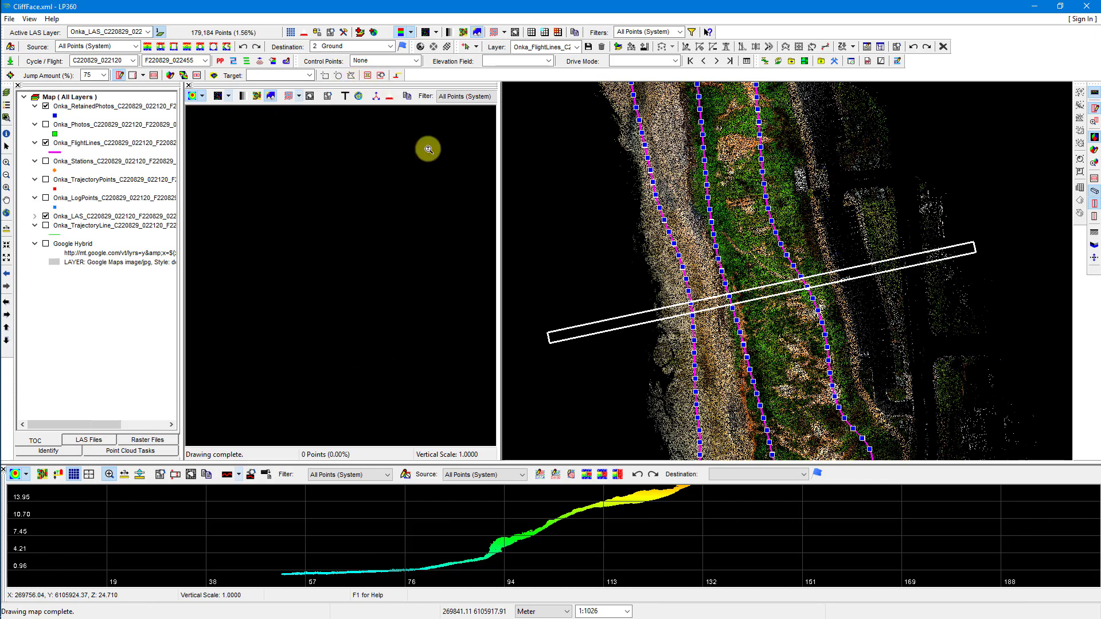
click(1095, 151)
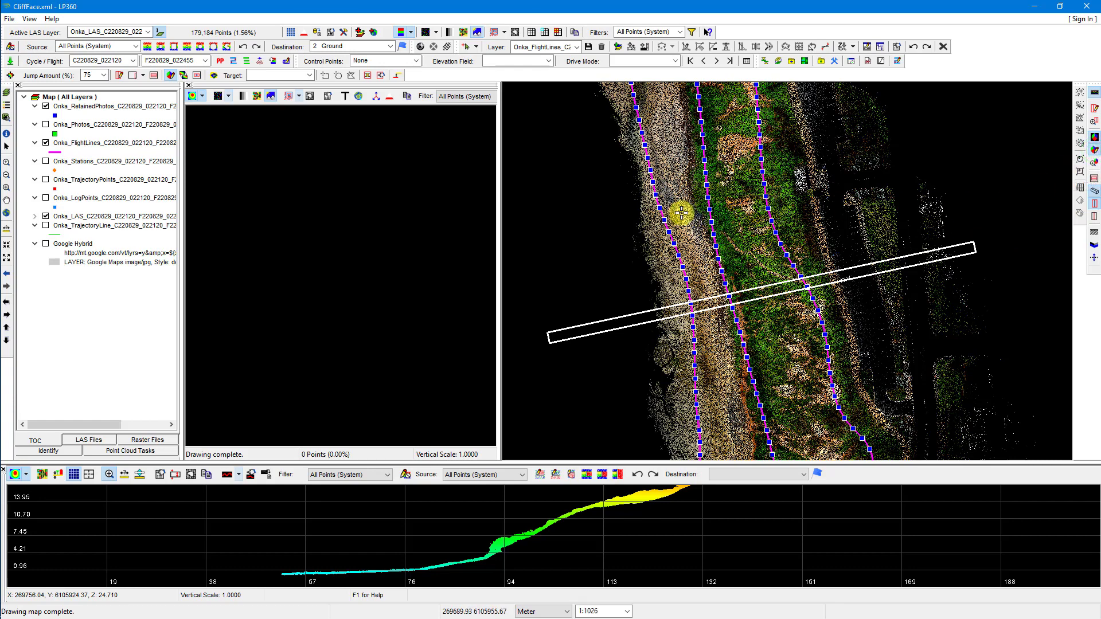
drag(653, 211, 826, 319)
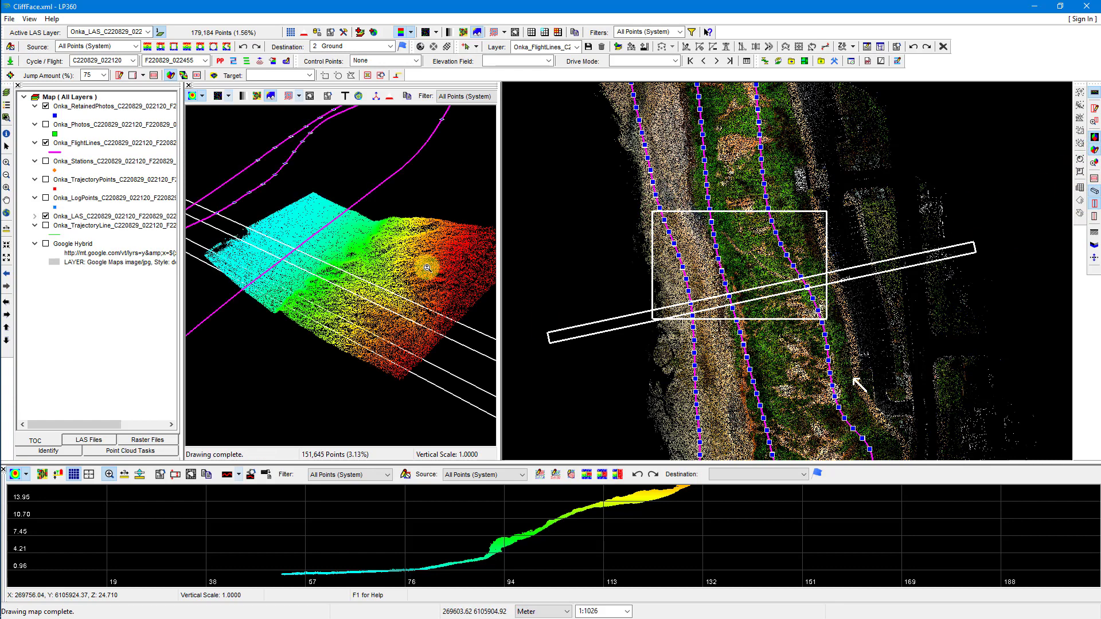
drag(317, 325, 424, 283)
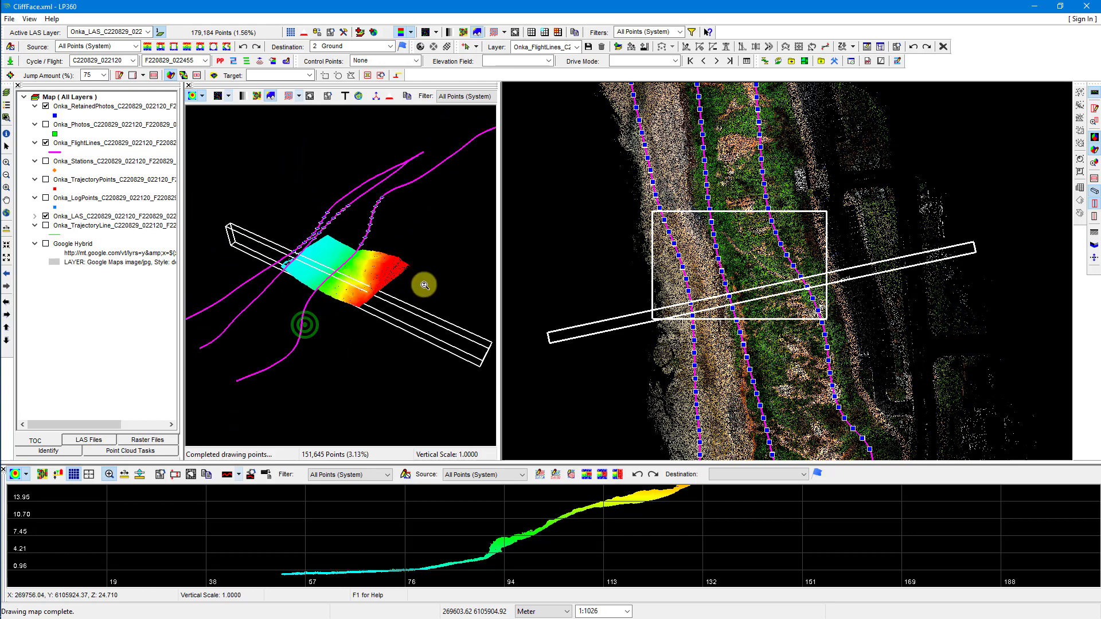
mouse_move(354, 292)
mouse_down()
mouse_move(471, 246)
mouse_move(393, 290)
mouse_move(380, 274)
mouse_up()
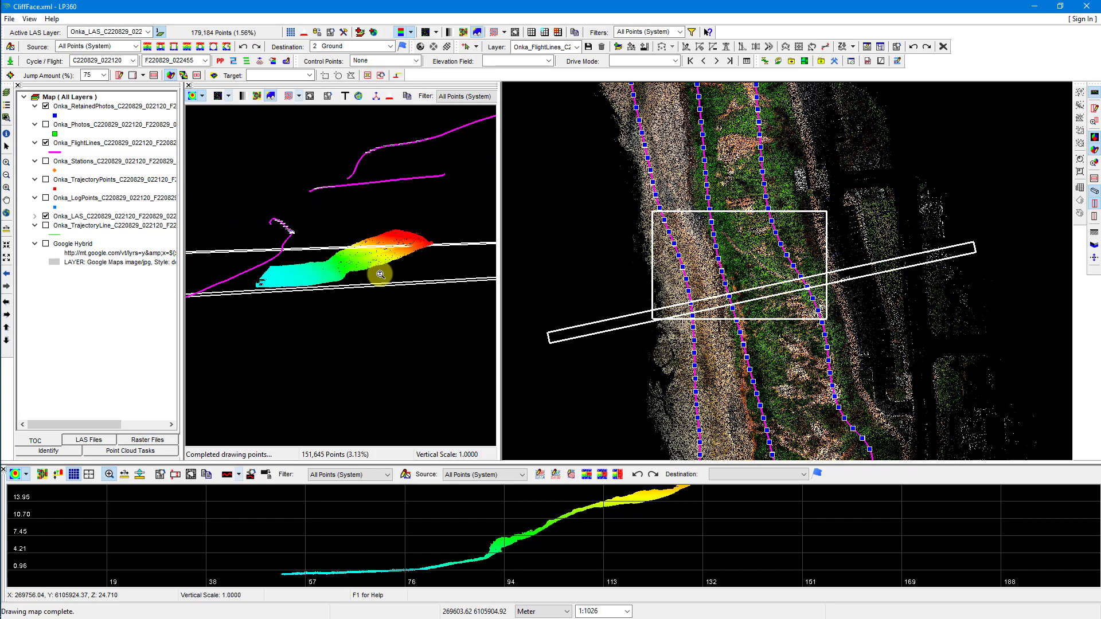
Load a rectangular area of the southern headland's orange cliff into the 3D view and orbit to inspect its face
drag(806, 411, 814, 183)
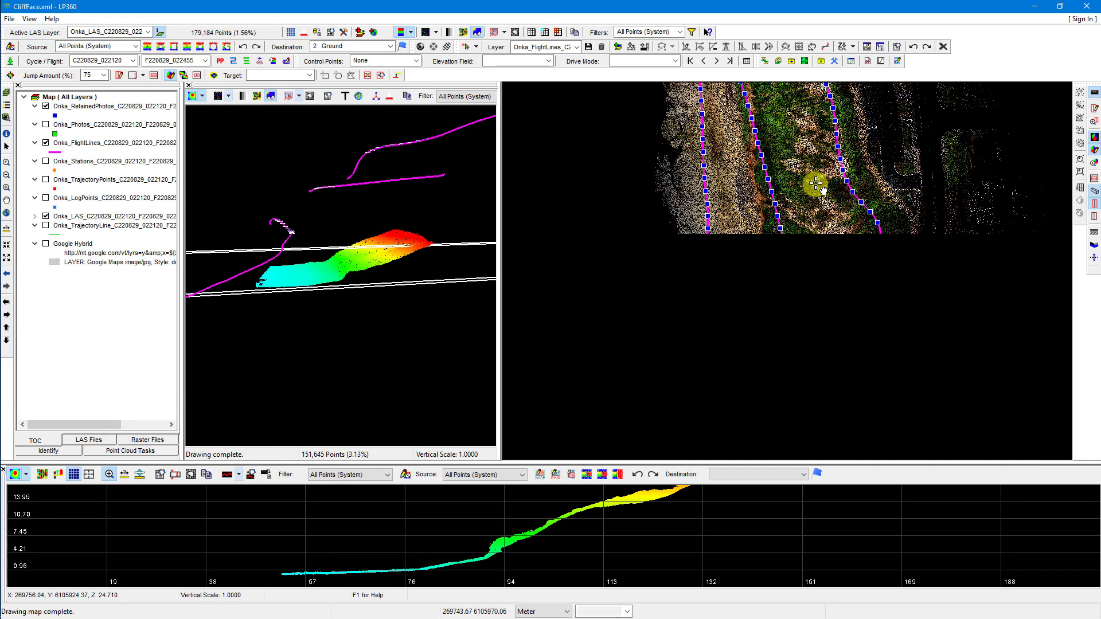
drag(709, 406, 801, 390)
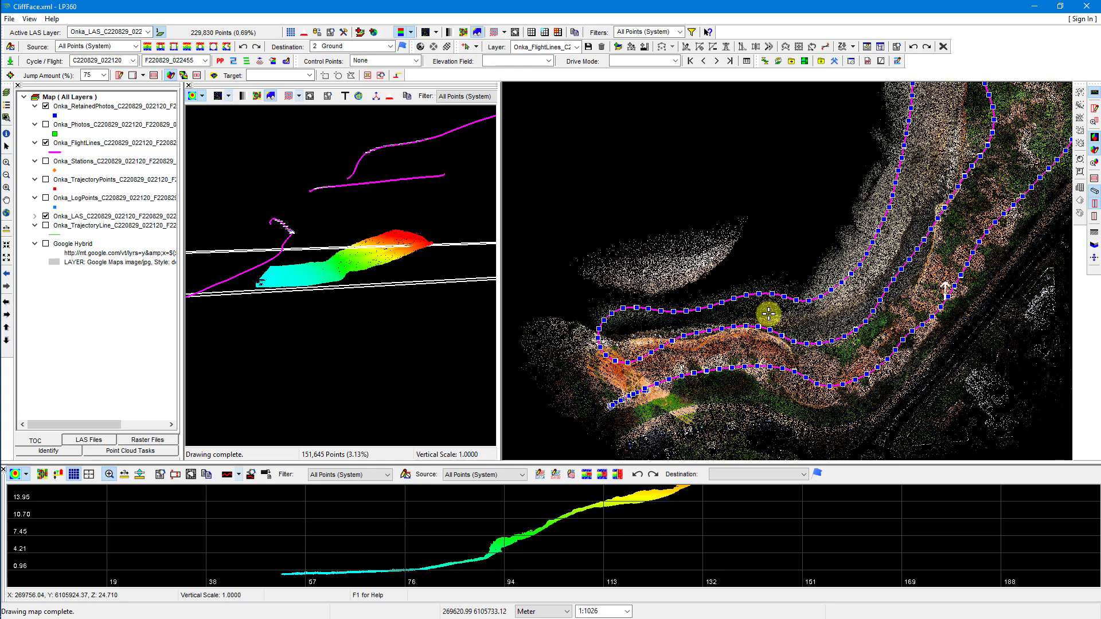
drag(681, 274, 823, 427)
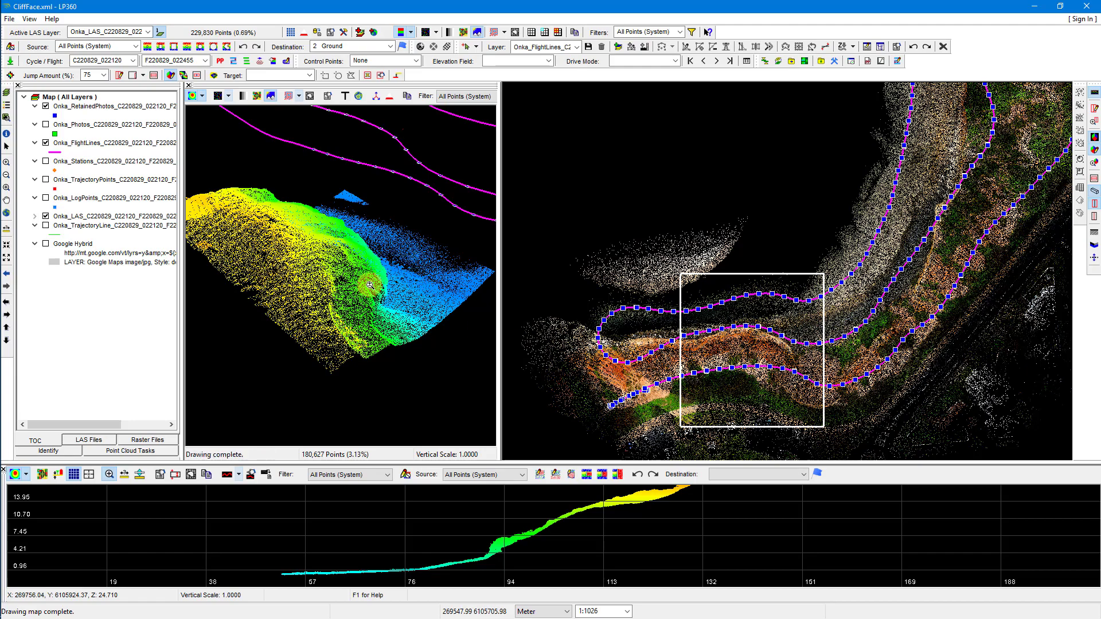
drag(401, 291, 337, 312)
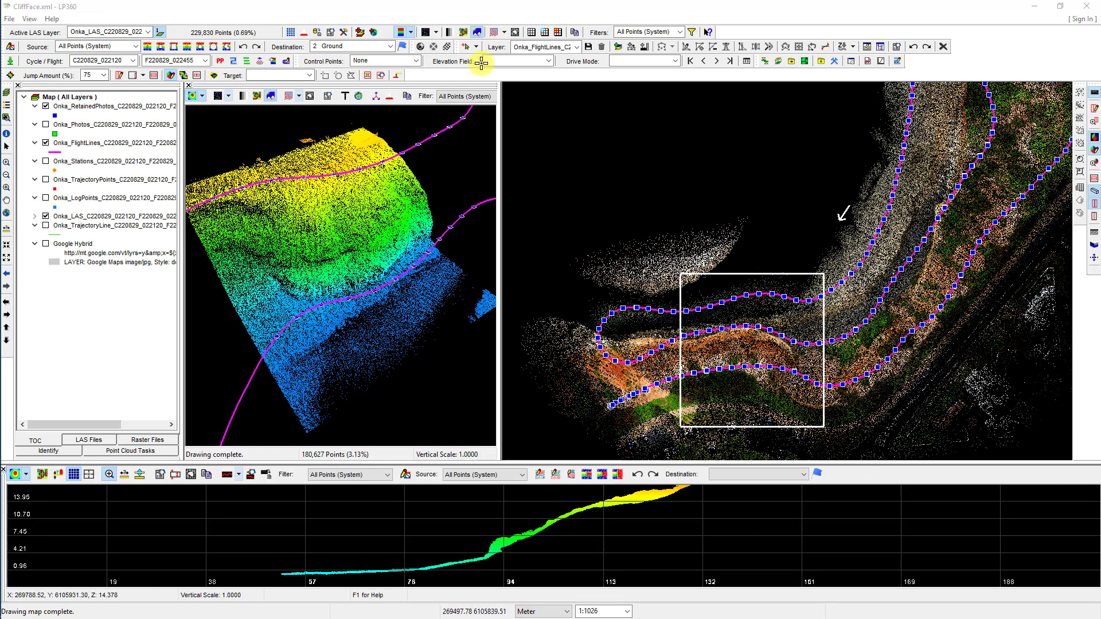
Color the map's point cloud by elevation and examine the striped scan pattern at the southwestern end of the flight lines
click(410, 33)
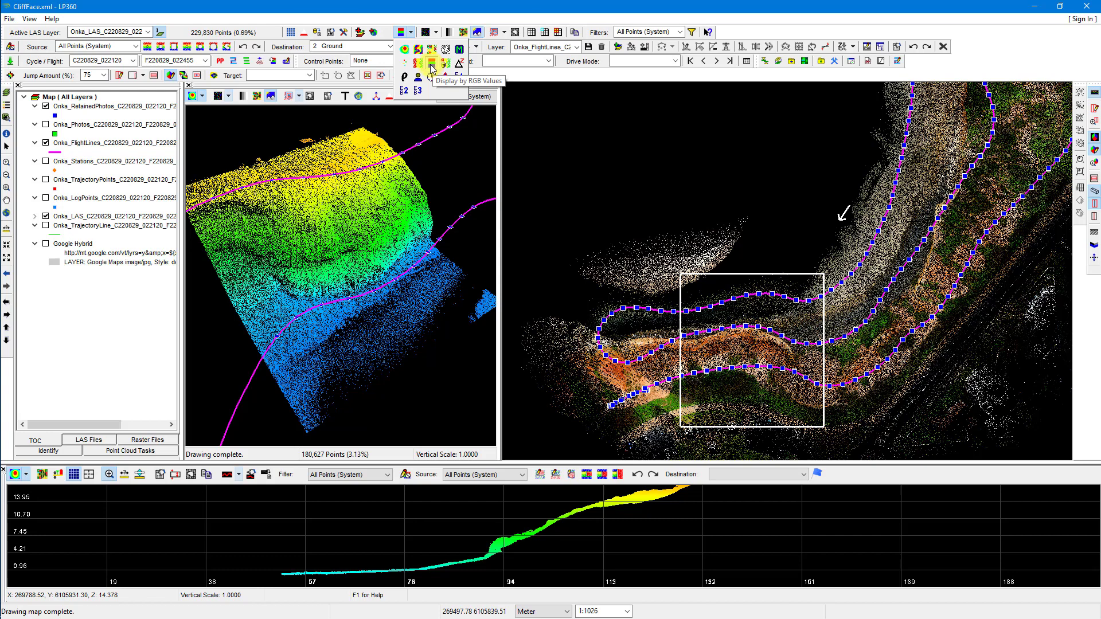
click(405, 51)
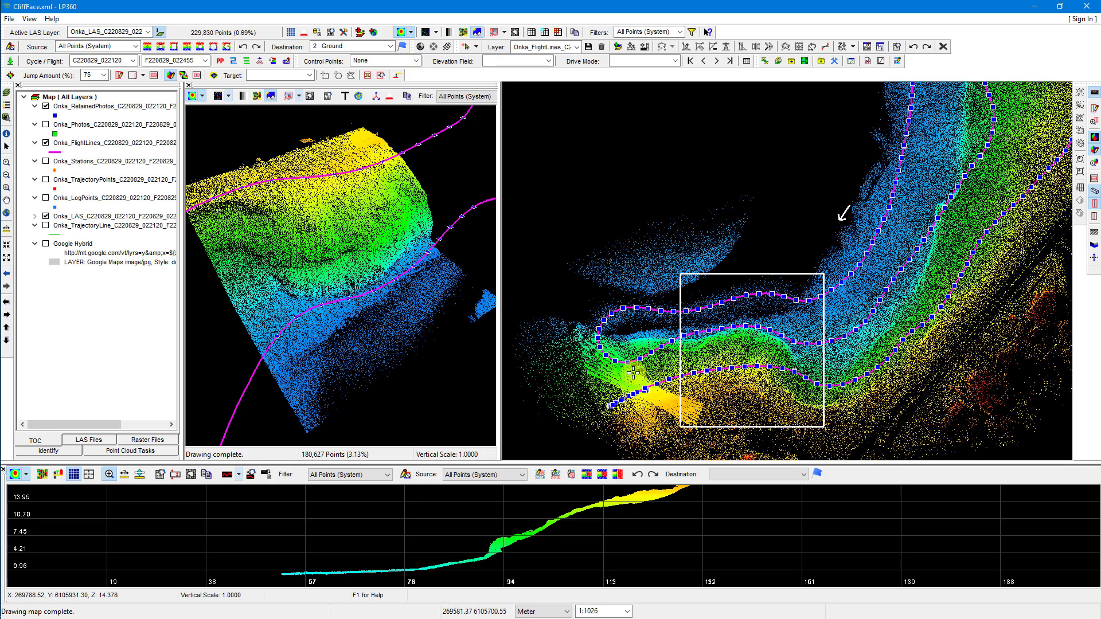
scroll(637, 405, up, 3)
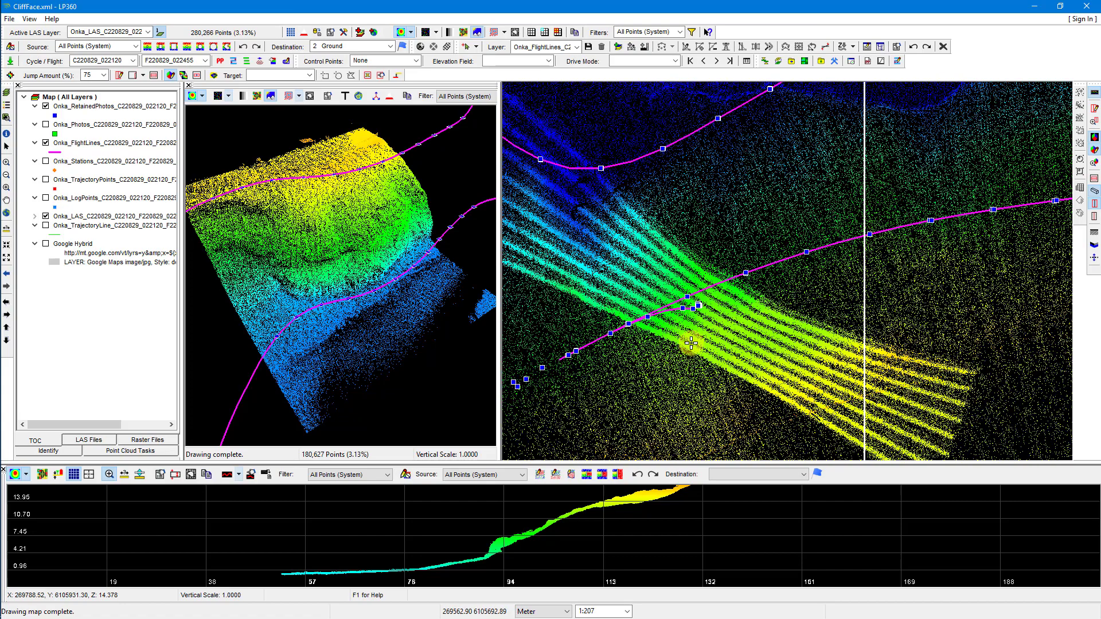
drag(692, 338, 875, 321)
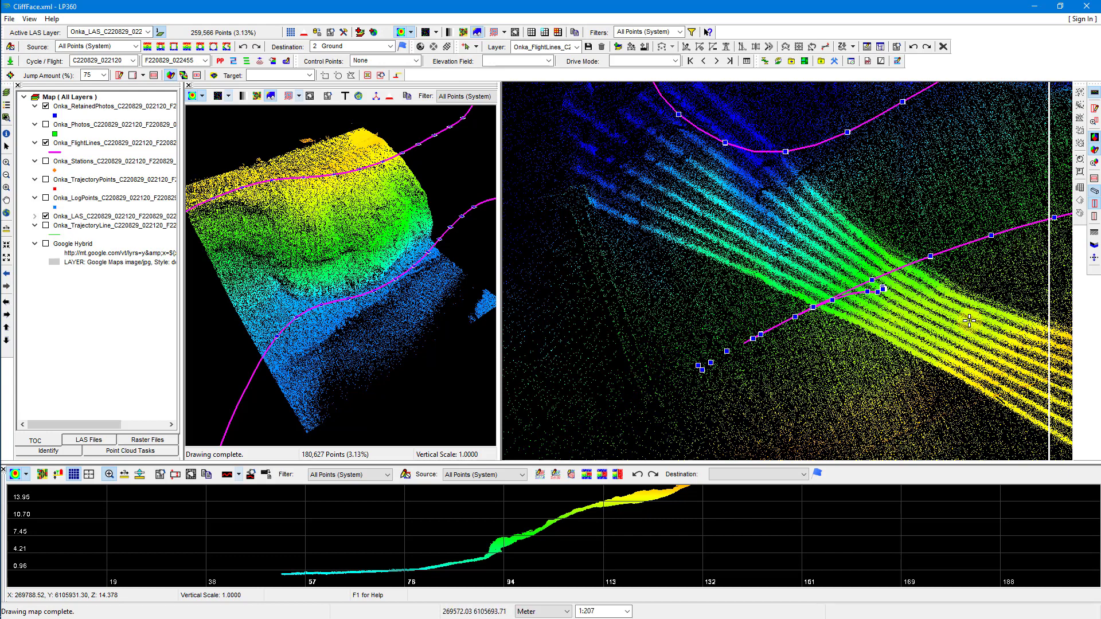
scroll(506, 388, down, 1)
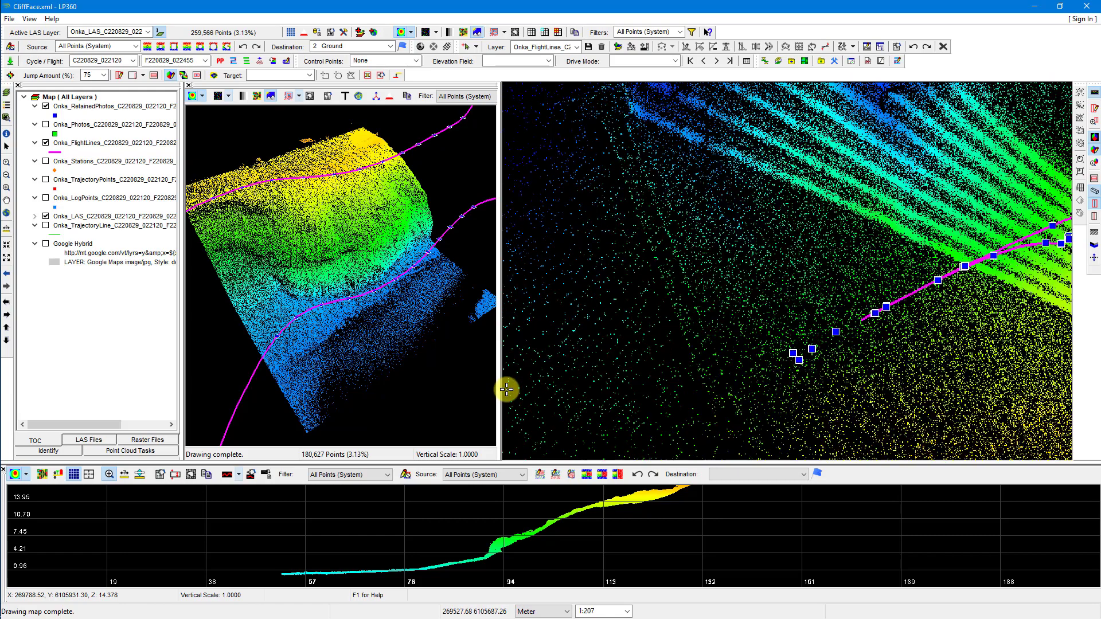
scroll(507, 389, down, 1)
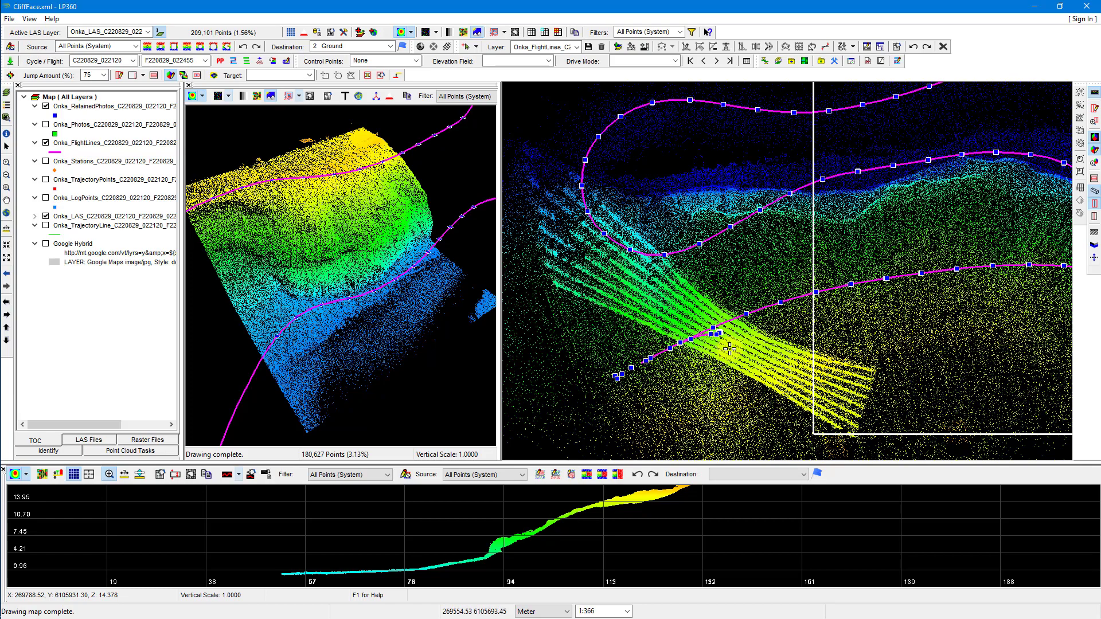
scroll(535, 391, up, 2)
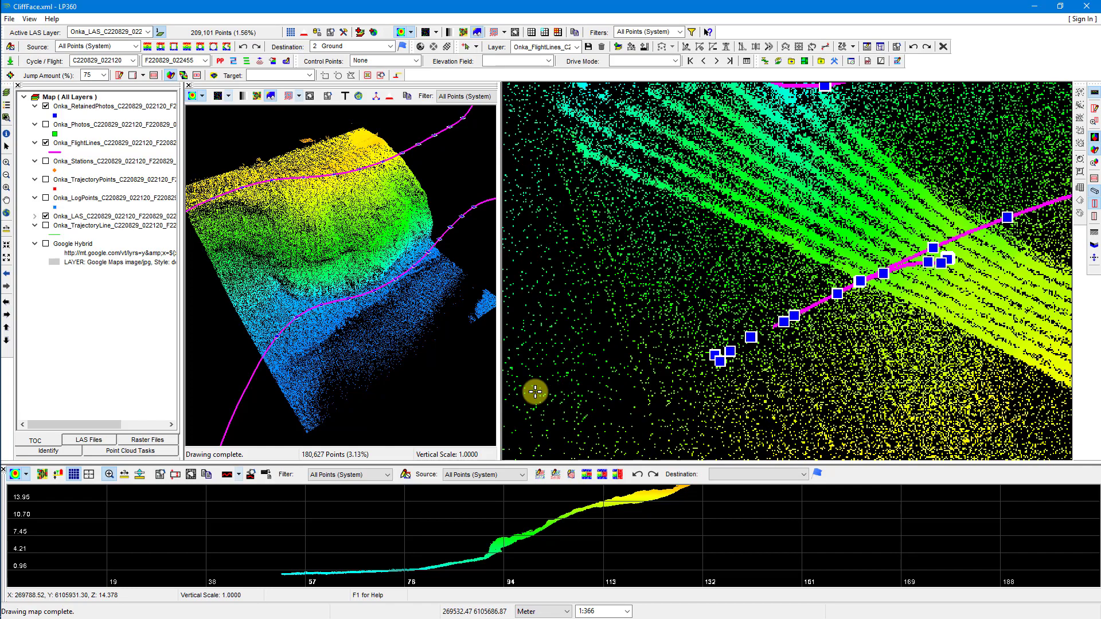
scroll(535, 392, down, 5)
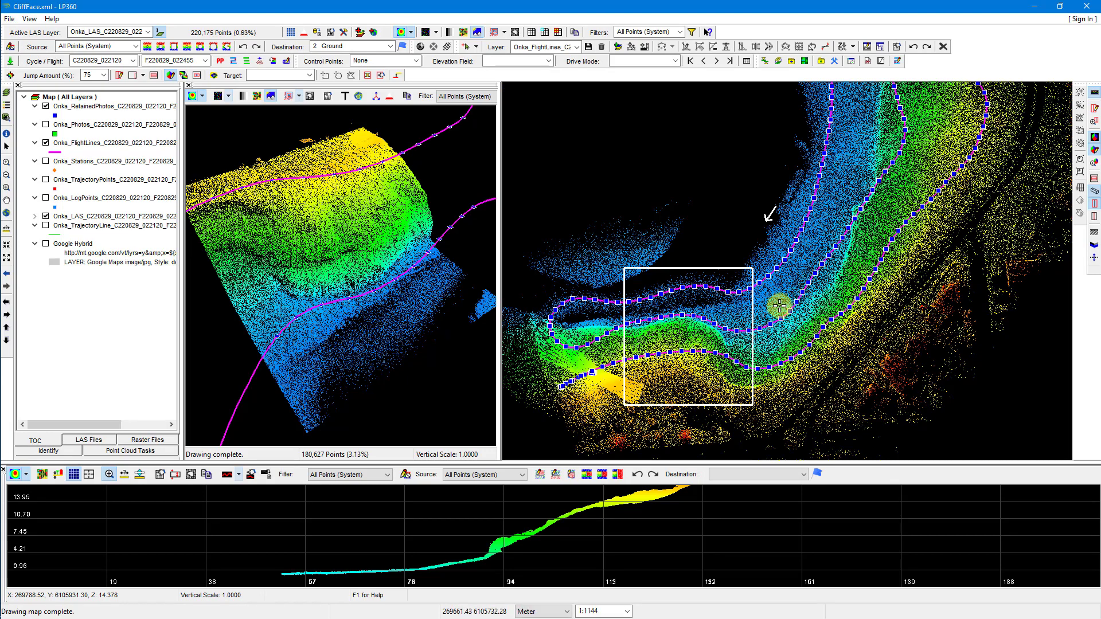
Close the 3D view, render the map's point cloud as a TIN surface and inspect the terrain along the cliff
drag(779, 306, 783, 332)
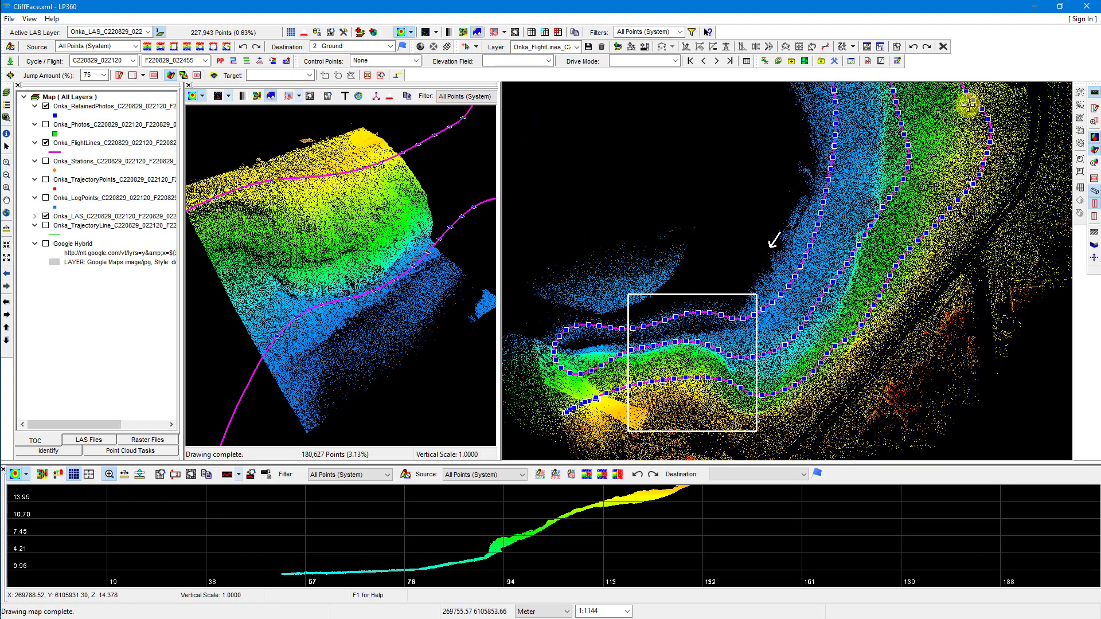
click(1094, 138)
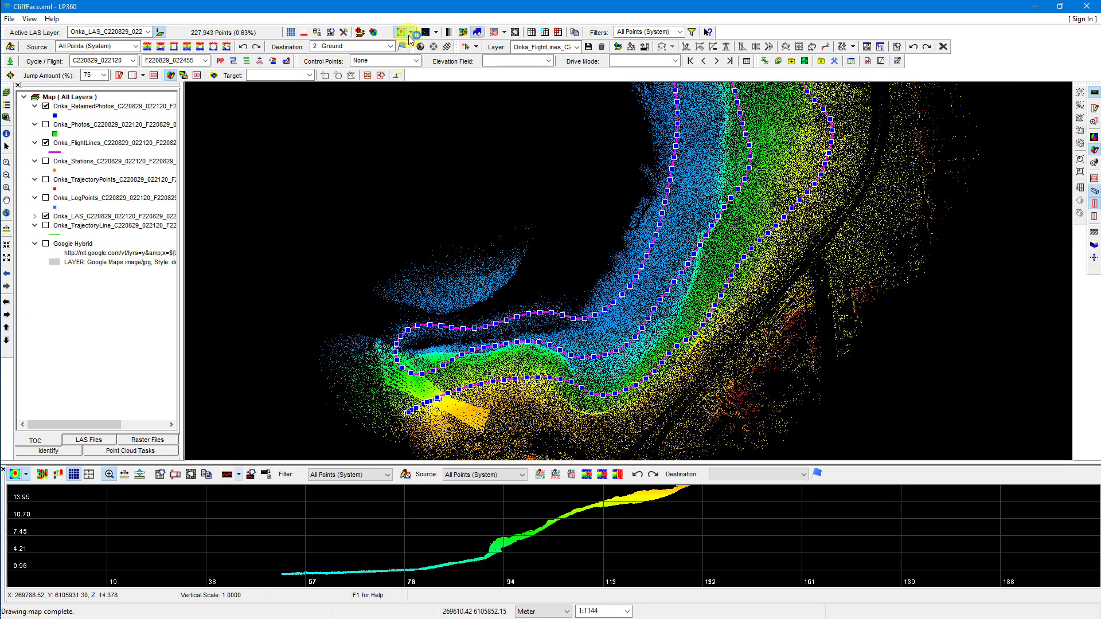
click(435, 33)
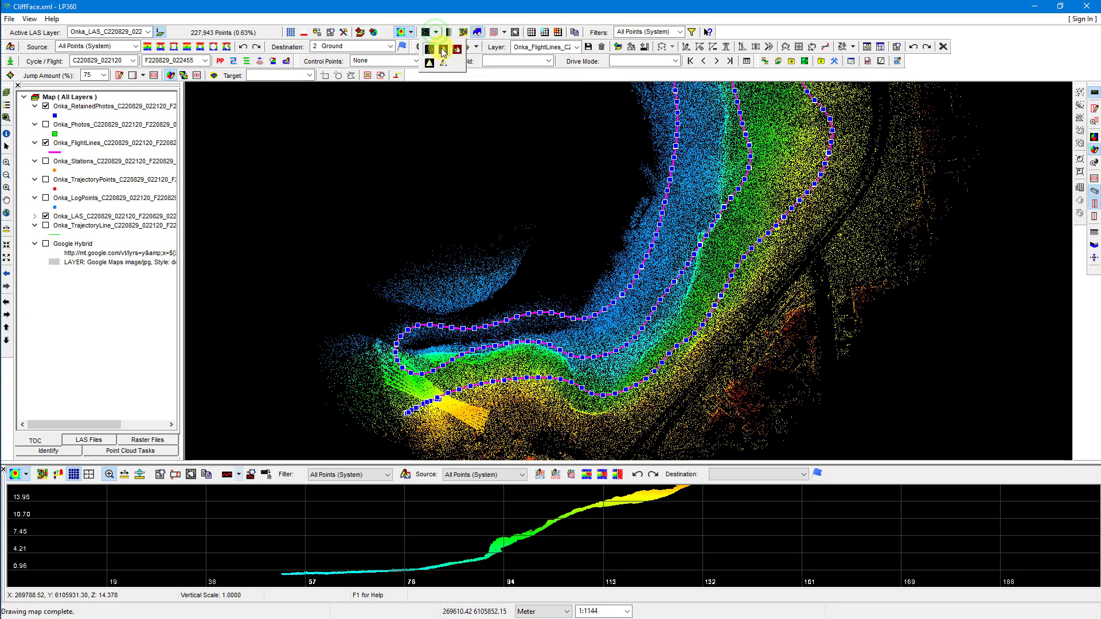
click(443, 50)
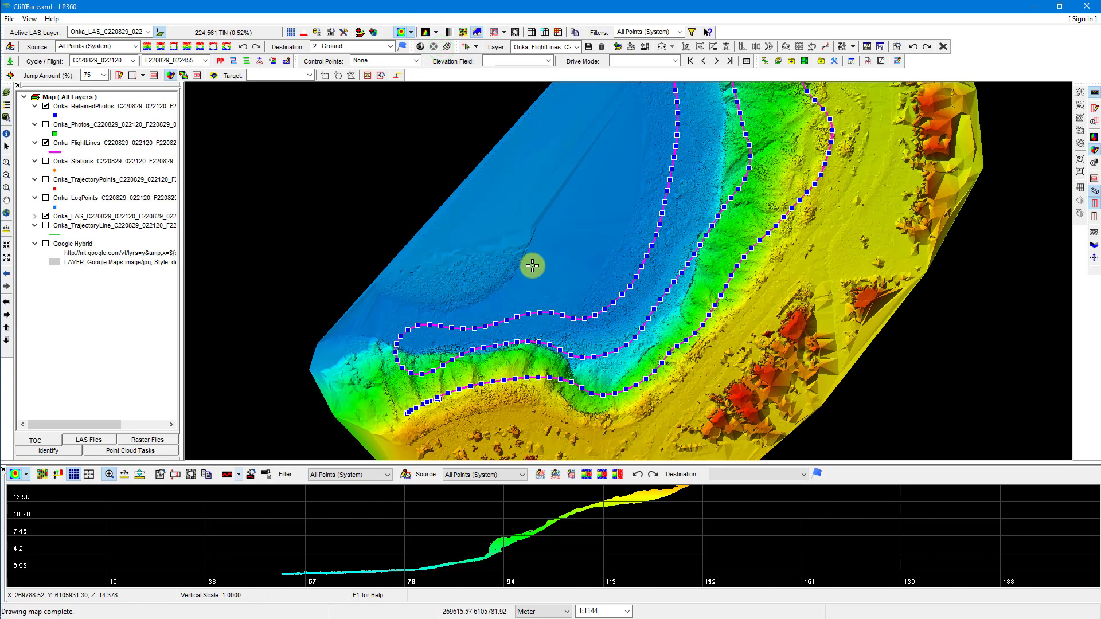
drag(455, 366, 475, 312)
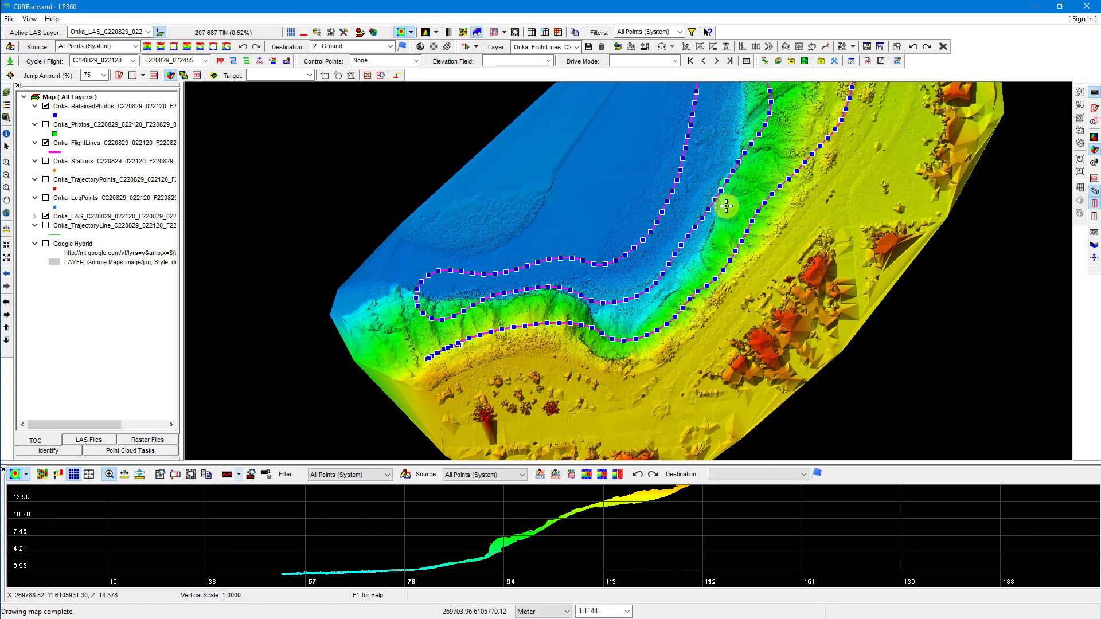
drag(726, 206, 692, 331)
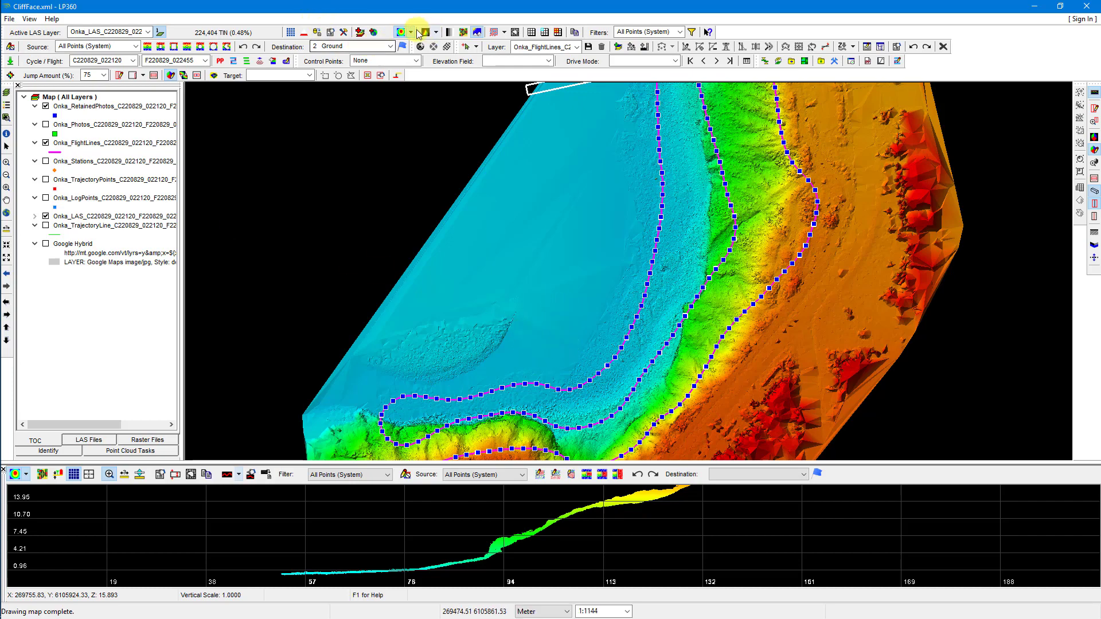
Switch the surface display back to points and inspect the whole length of the cliff point cloud
click(437, 33)
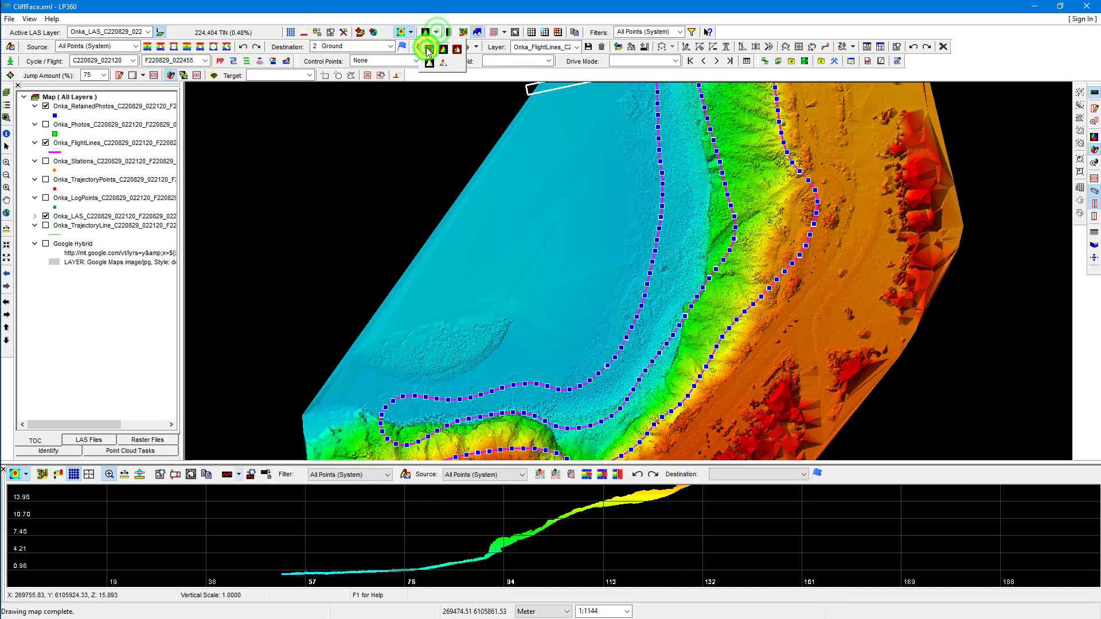
click(424, 46)
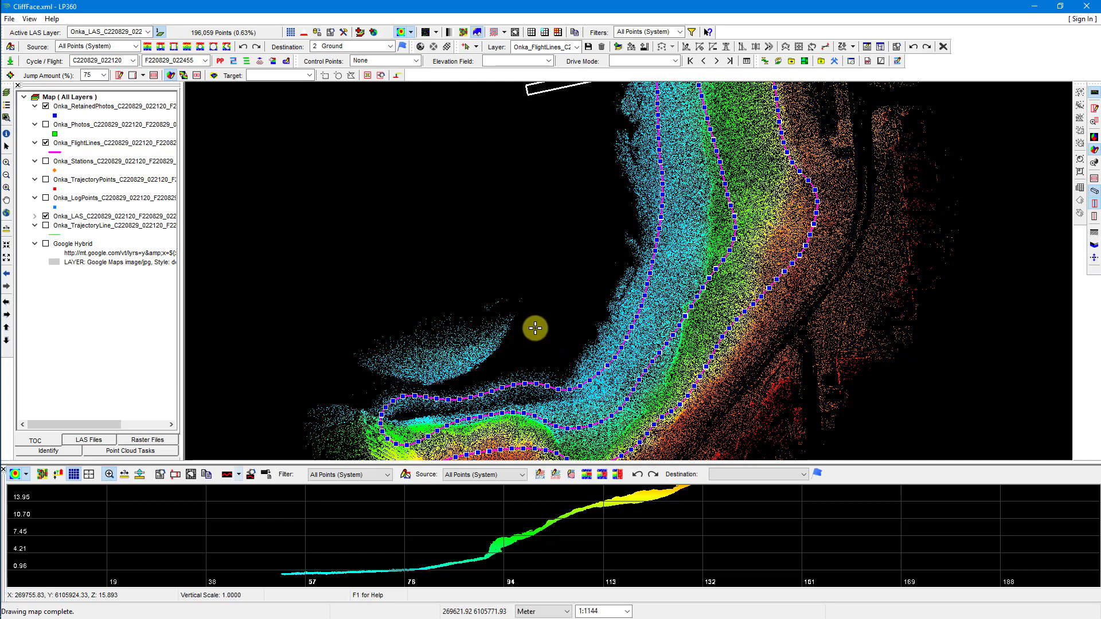
scroll(536, 328, down, 2)
scroll(538, 321, down, 3)
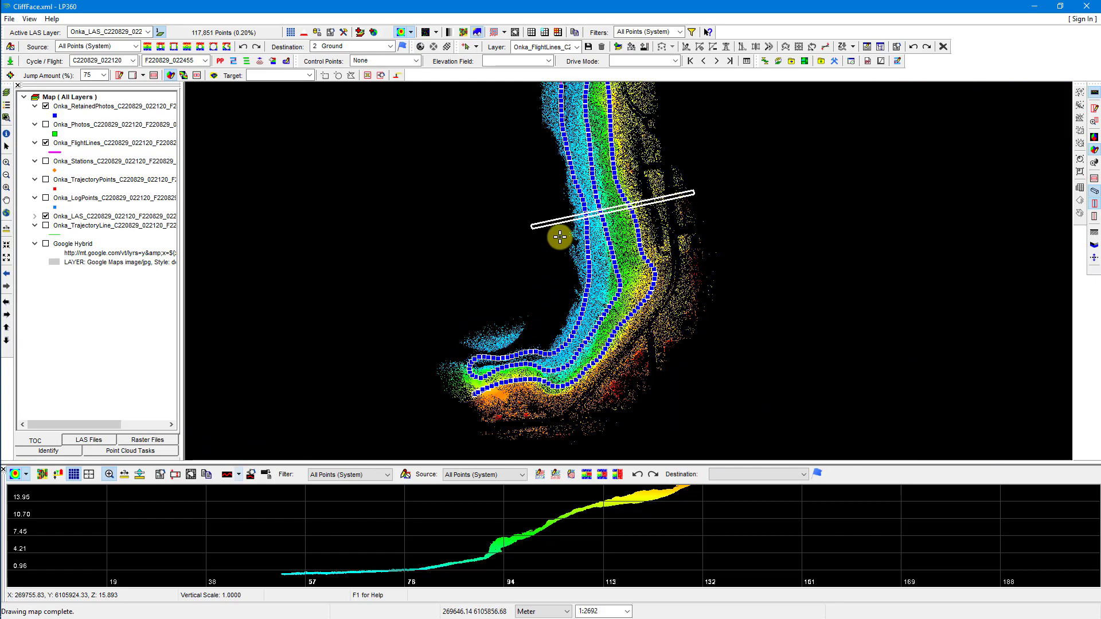
drag(561, 213, 515, 282)
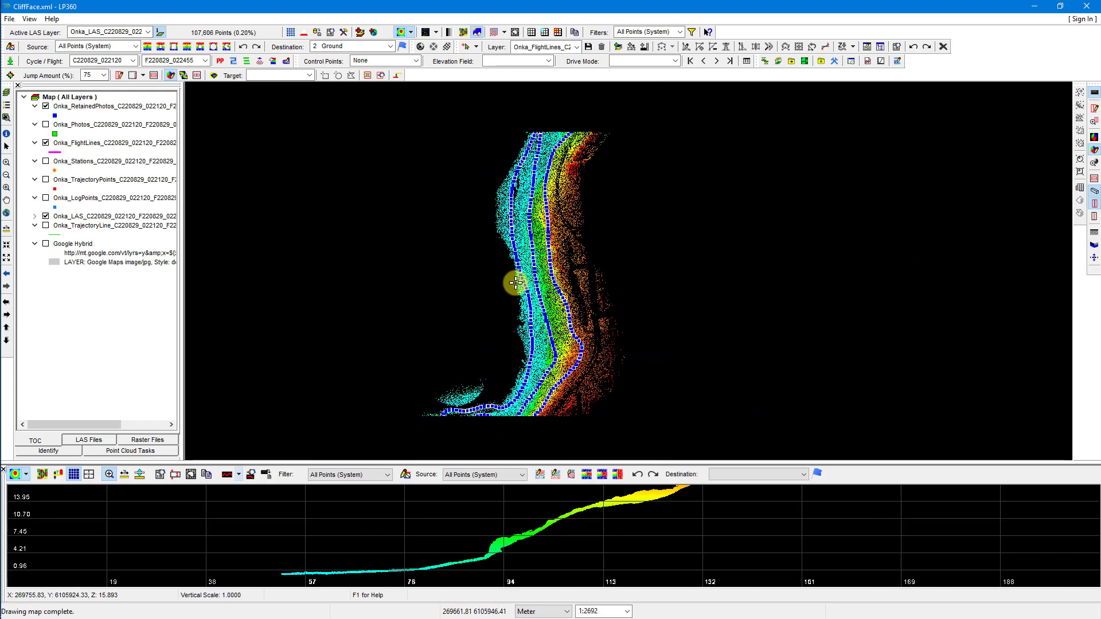
drag(585, 216, 613, 231)
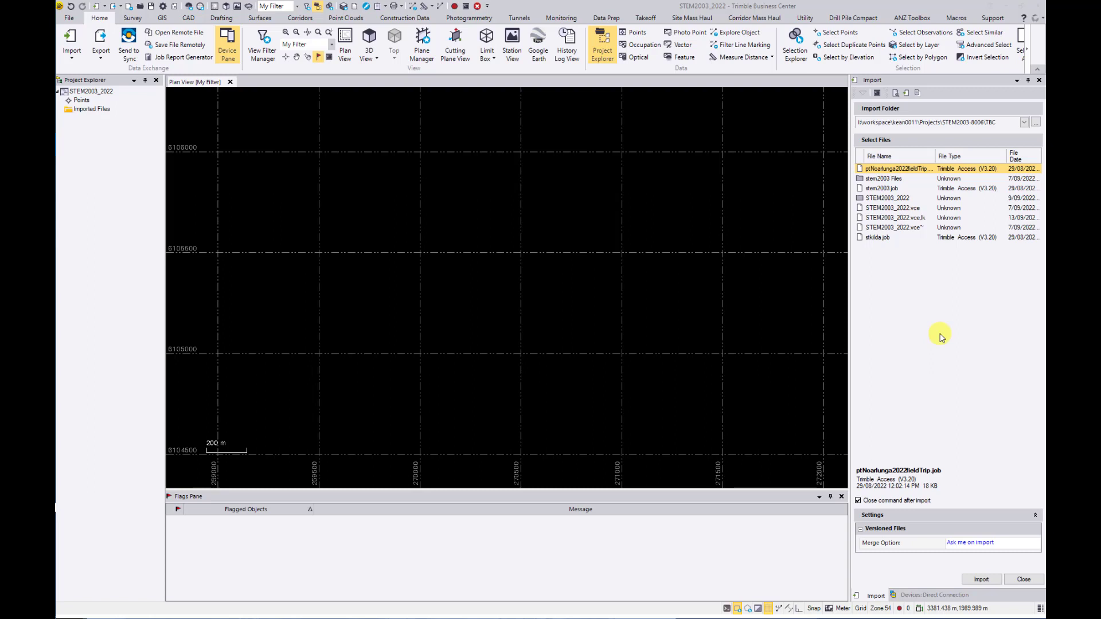
Select ptNoarlunga2022fieldTrip.job as the import file and review the project's coordinate system settings without changing them
click(898, 170)
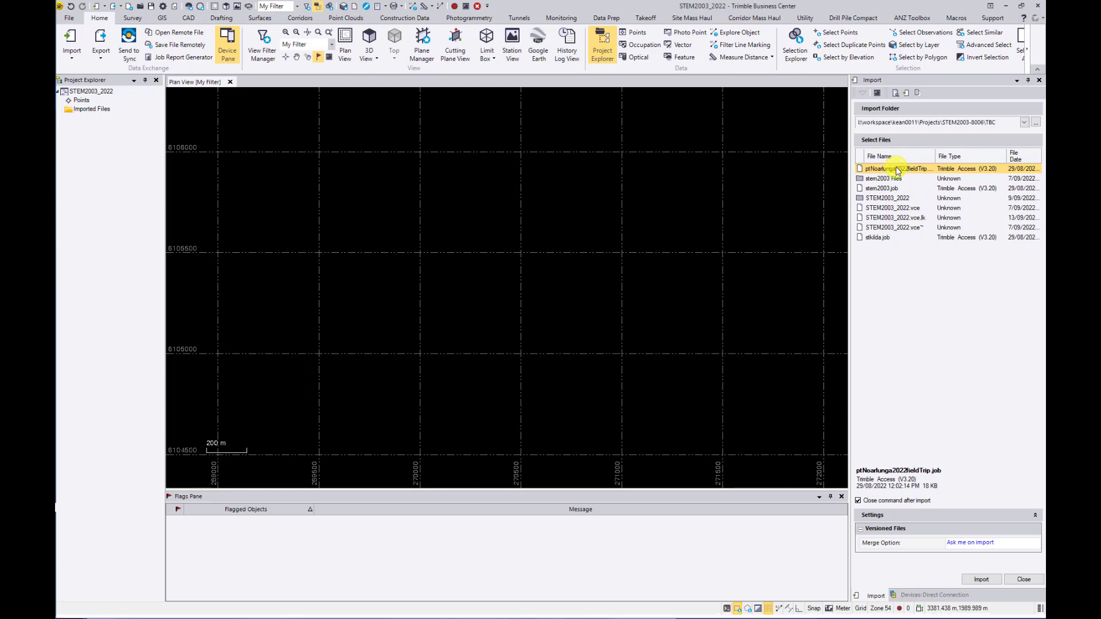
drag(899, 171, 871, 171)
right_click(72, 93)
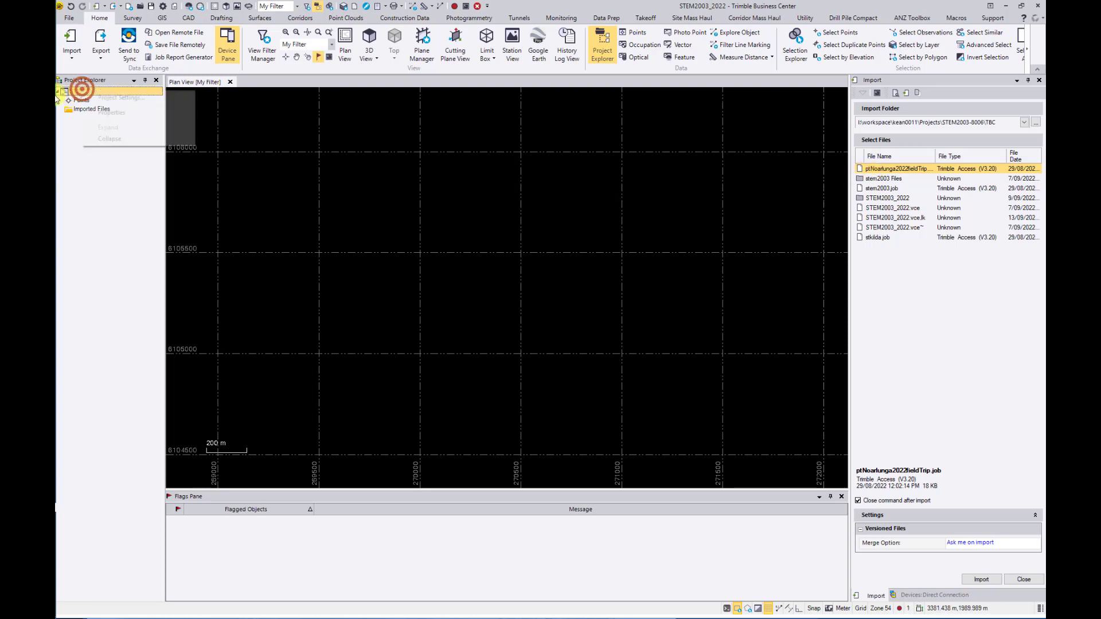
click(127, 98)
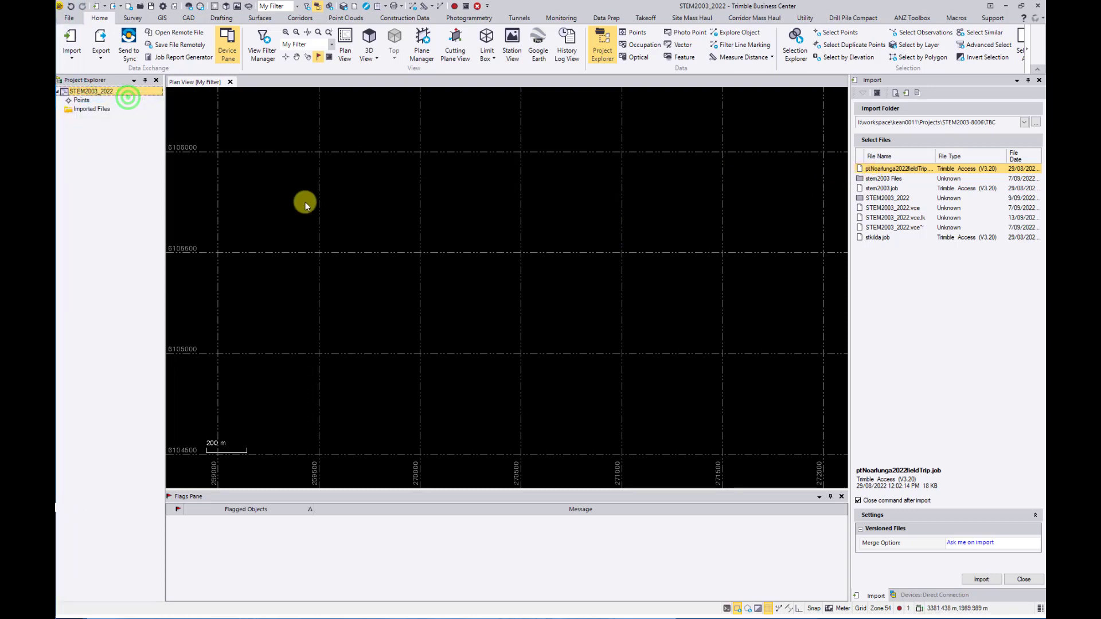
click(412, 238)
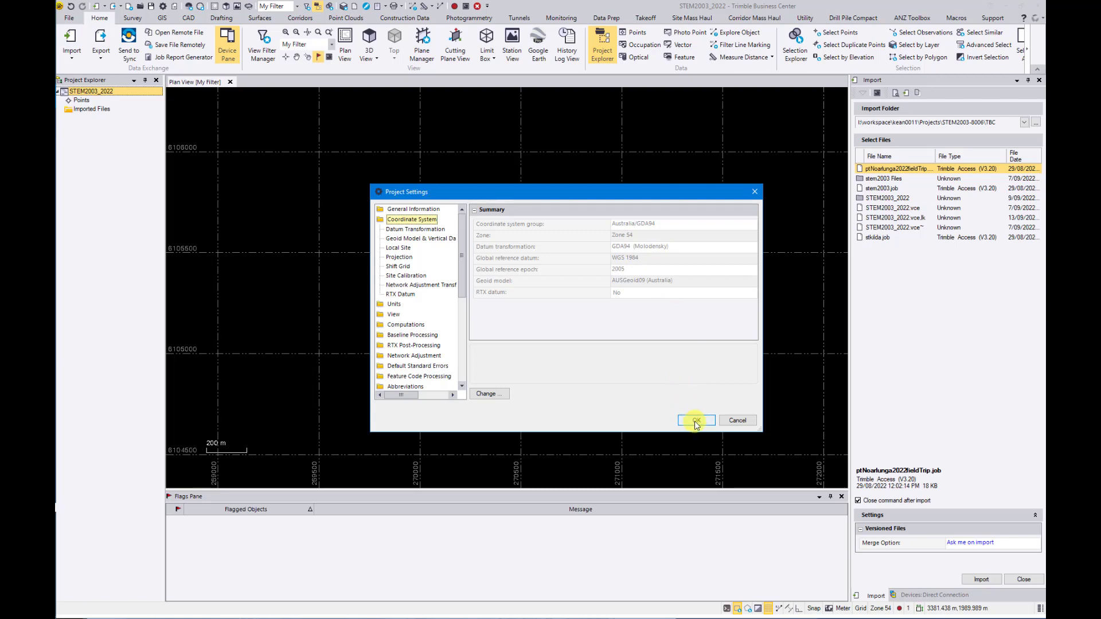
click(733, 419)
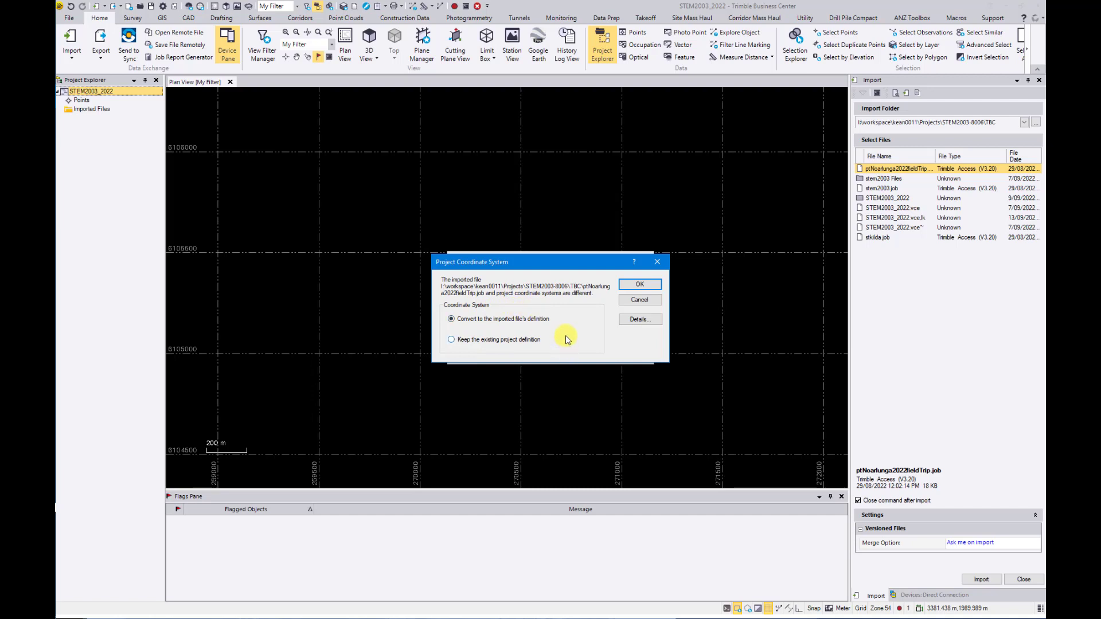
Import ptNoarlunga2022fieldTrip.job with the existing project coordinate system definition kept, and close the flags list
click(507, 340)
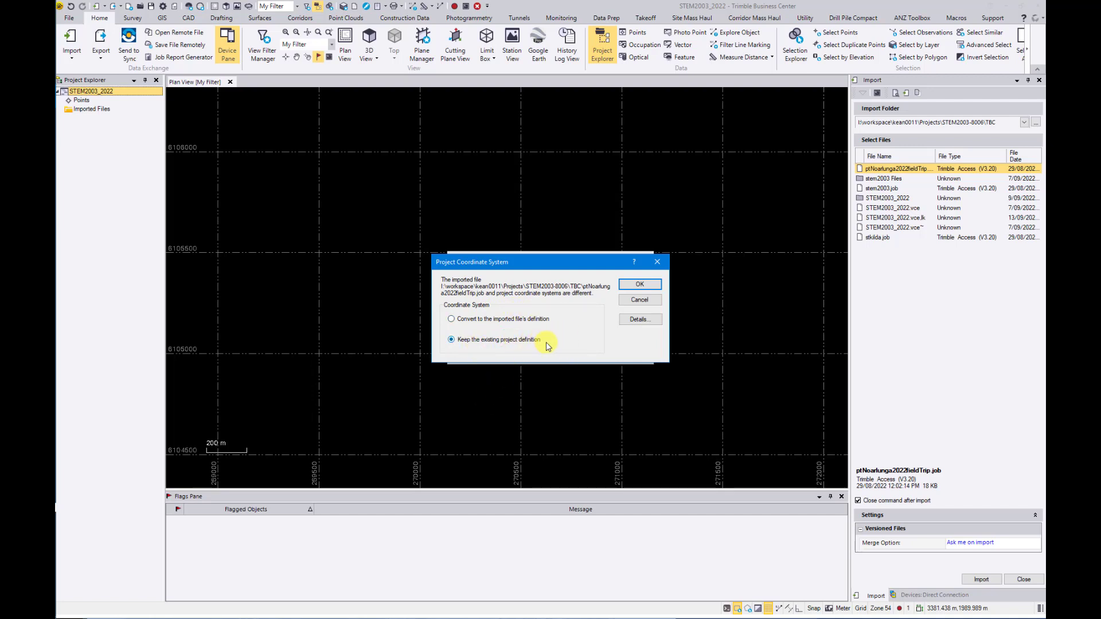
click(640, 283)
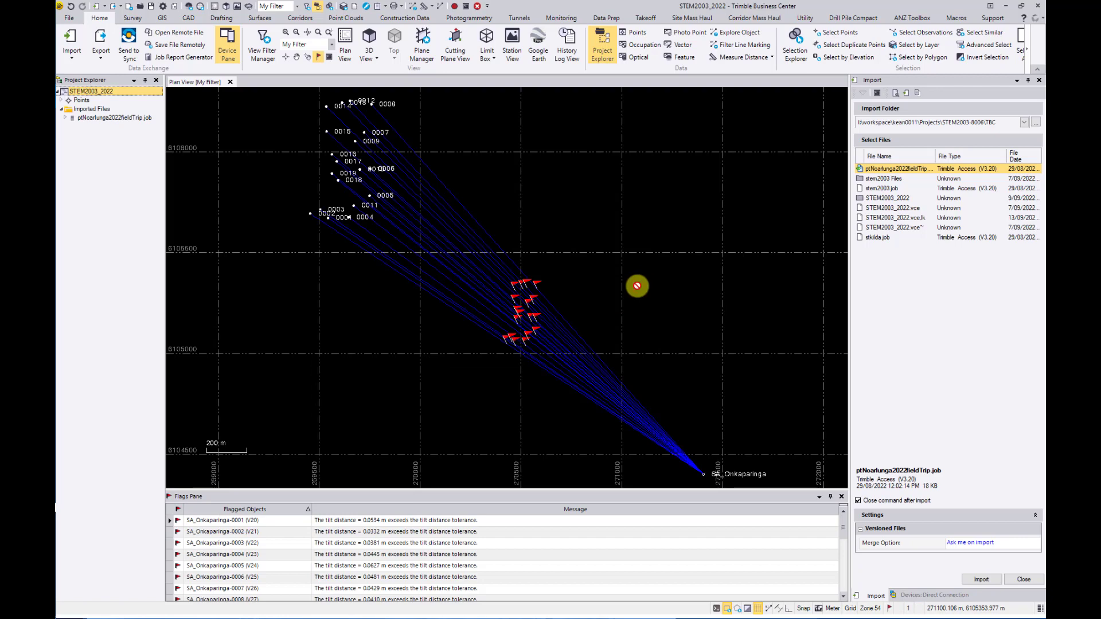
click(841, 497)
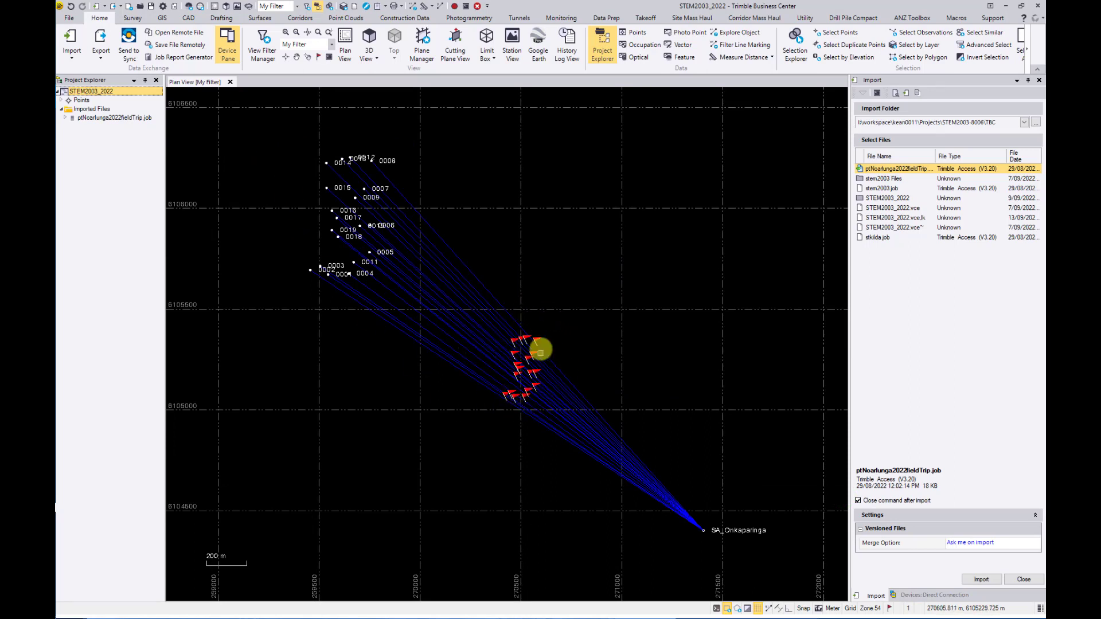
Expand the project's points and view the properties of the RTK vector from SA_Onkaparinga to point 0010
mouse_move(72, 103)
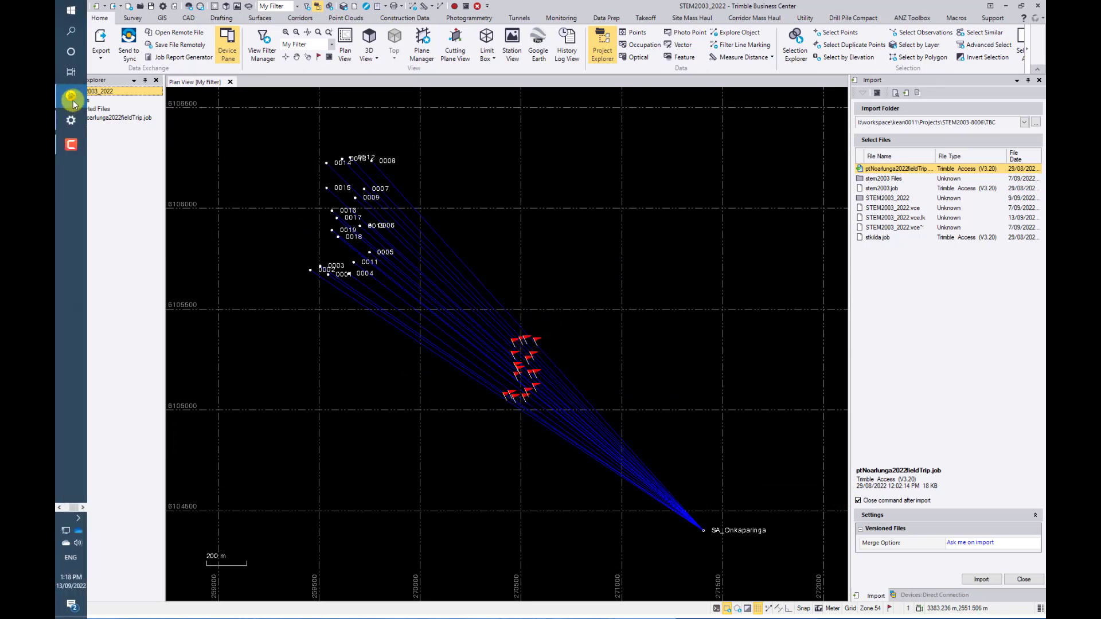
click(61, 100)
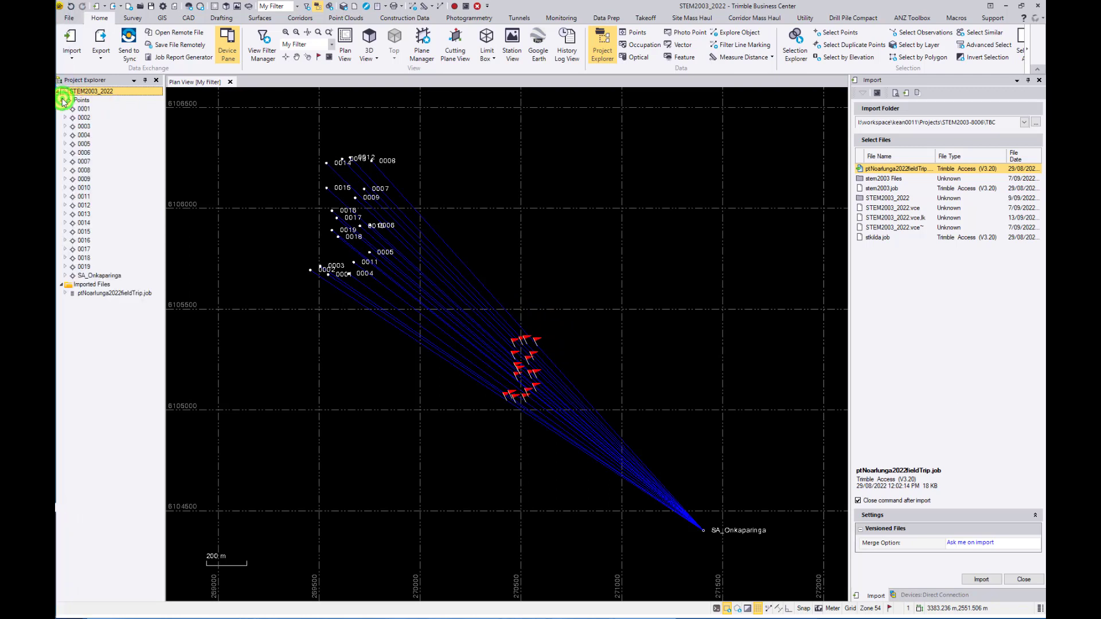
click(66, 188)
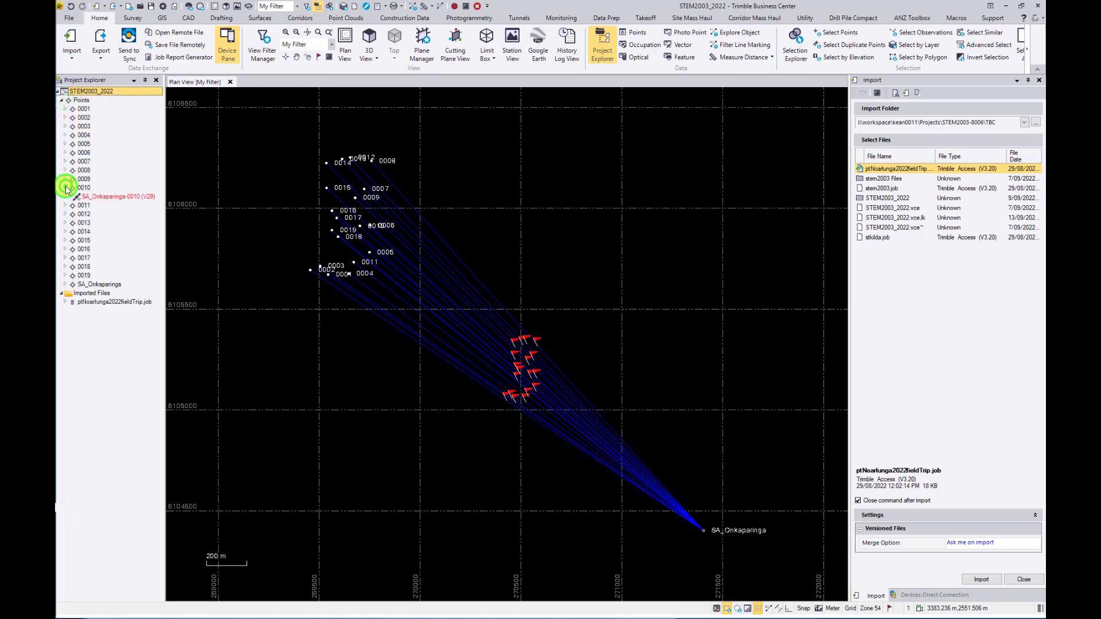
click(113, 197)
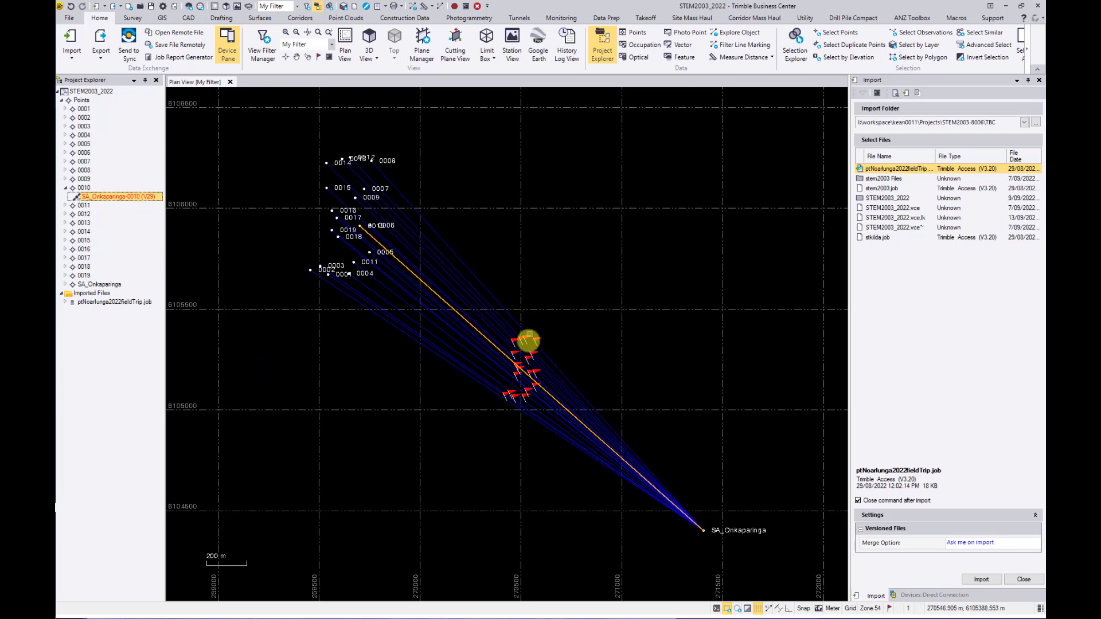
click(122, 200)
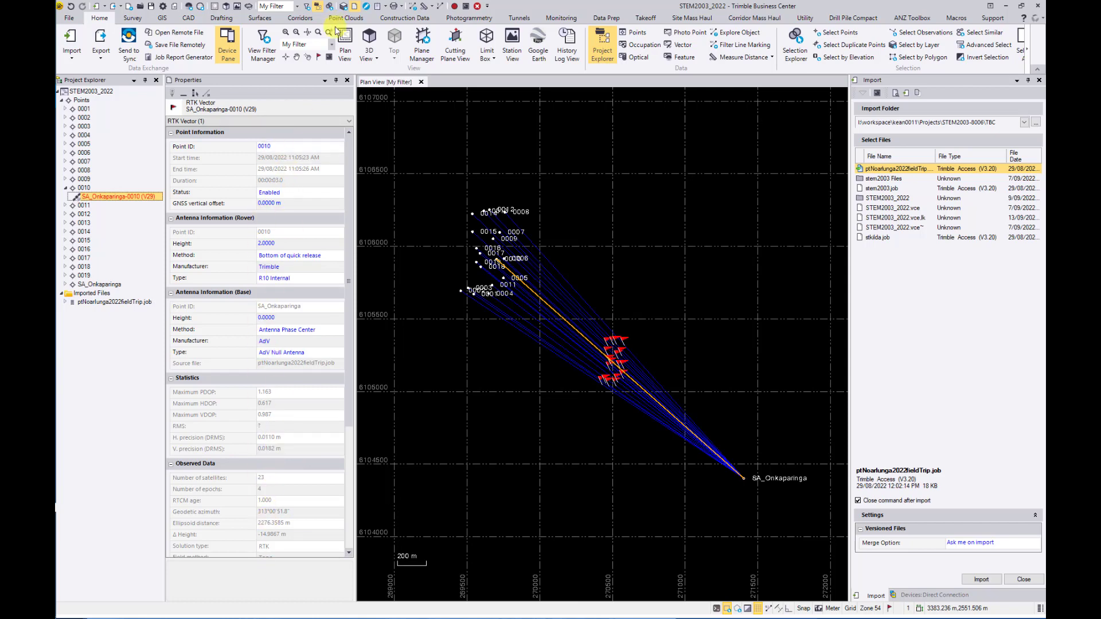
click(347, 80)
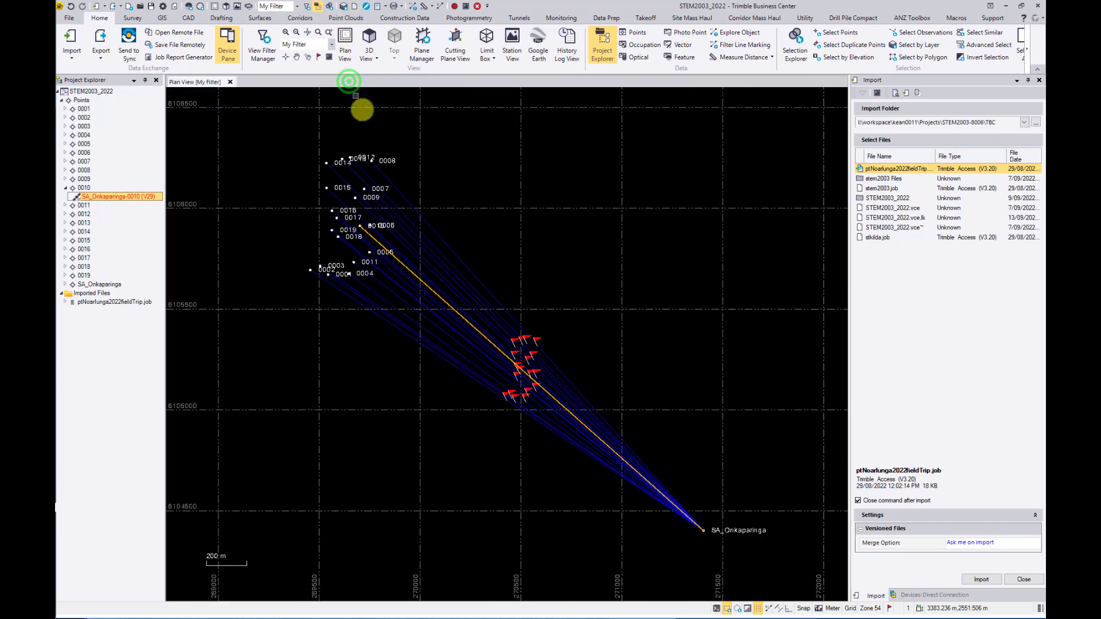
Pick flagged vectors in the plan view, then reopen and enlarge the flags list to examine the entries for vectors 0001 and 0014
click(524, 340)
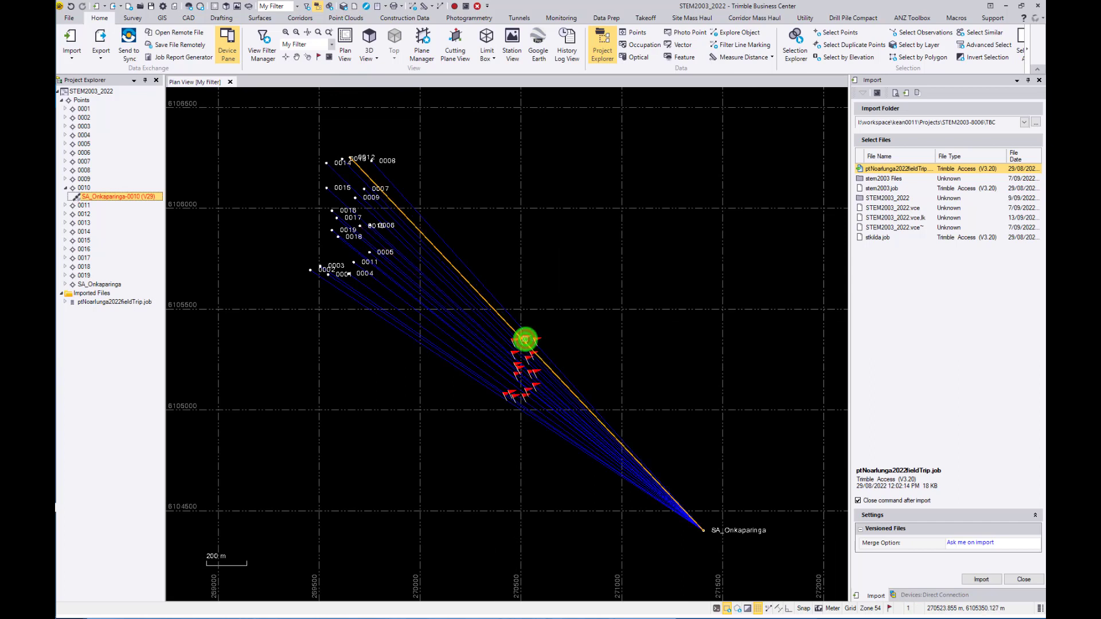
click(525, 340)
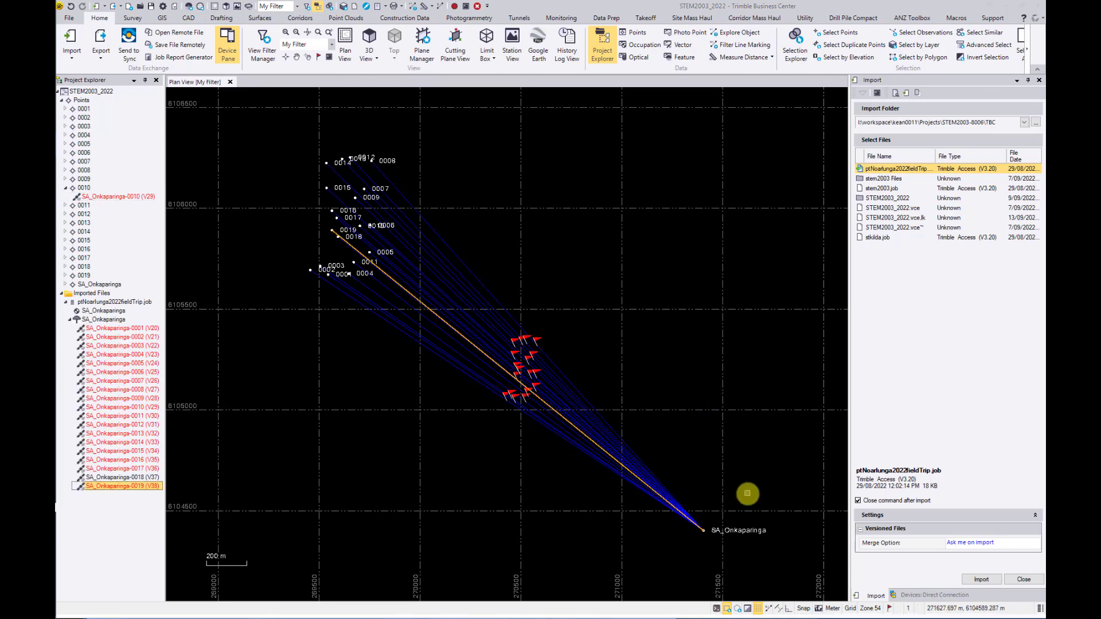
click(890, 608)
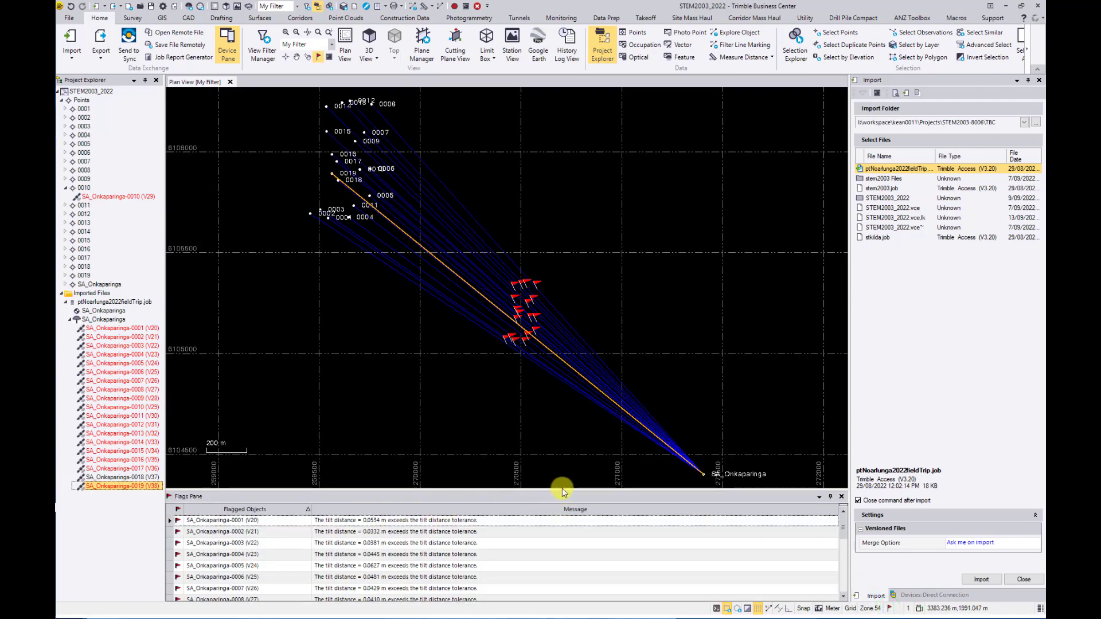
drag(562, 490, 560, 392)
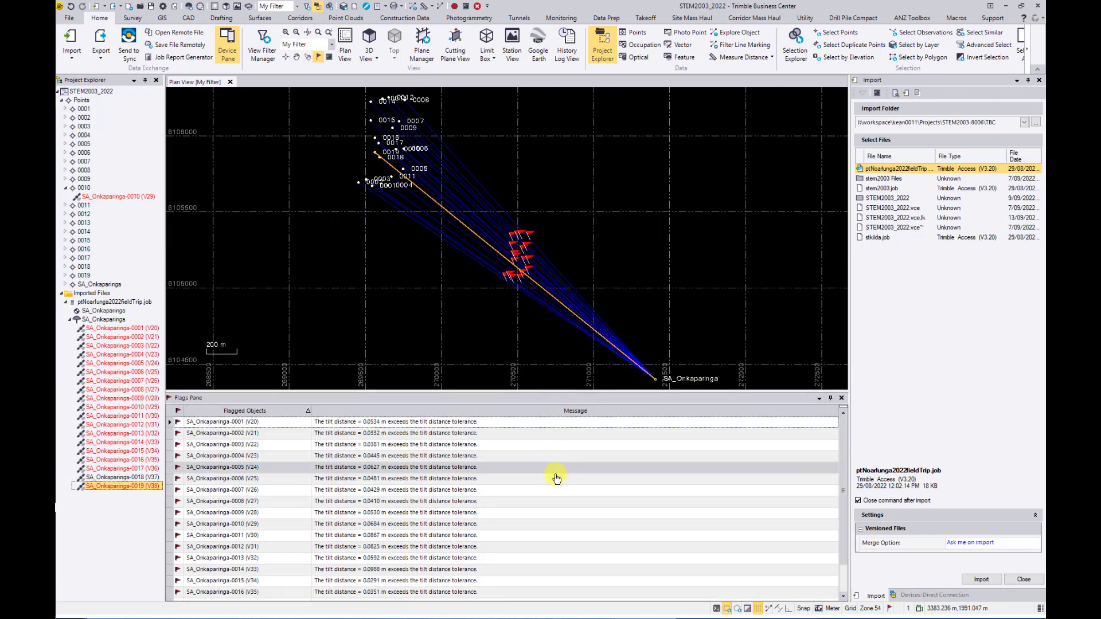
click(263, 420)
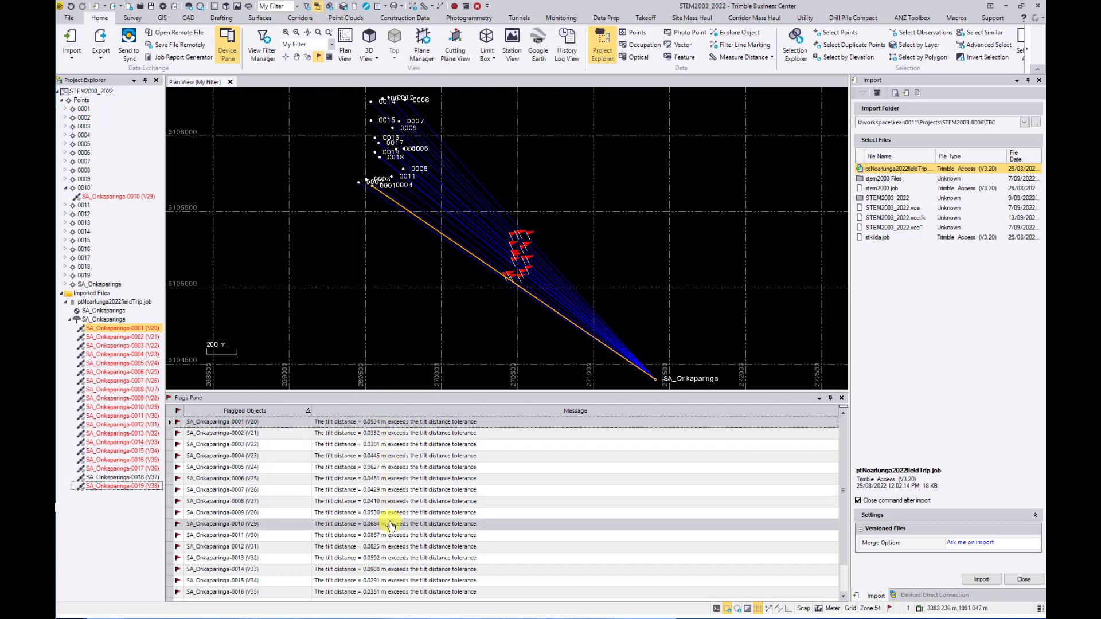
click(386, 570)
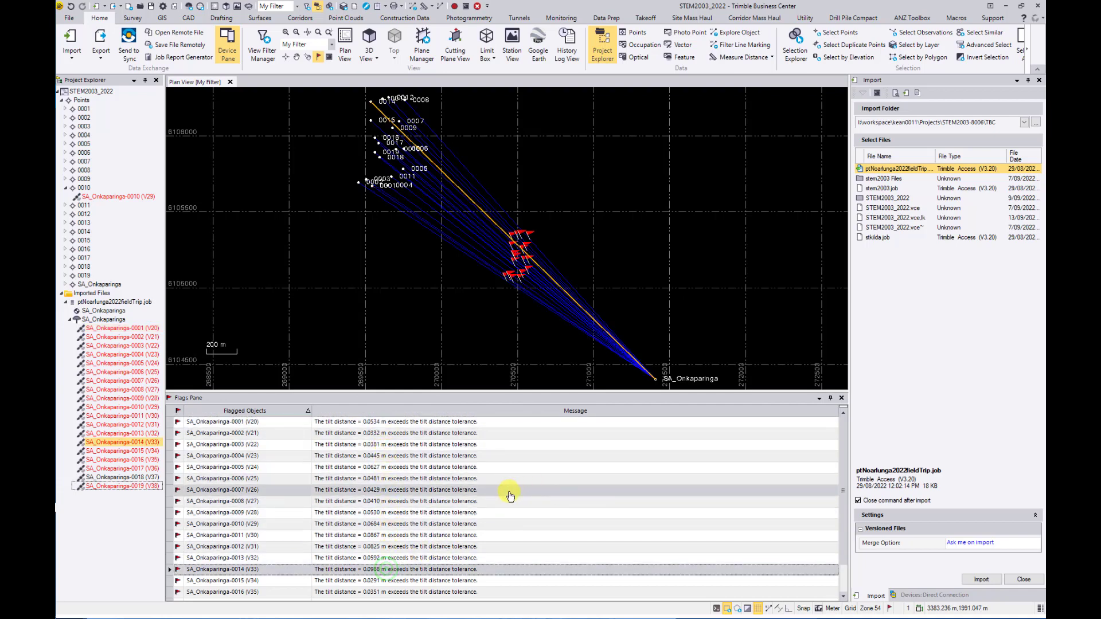
scroll(510, 493, down, 1)
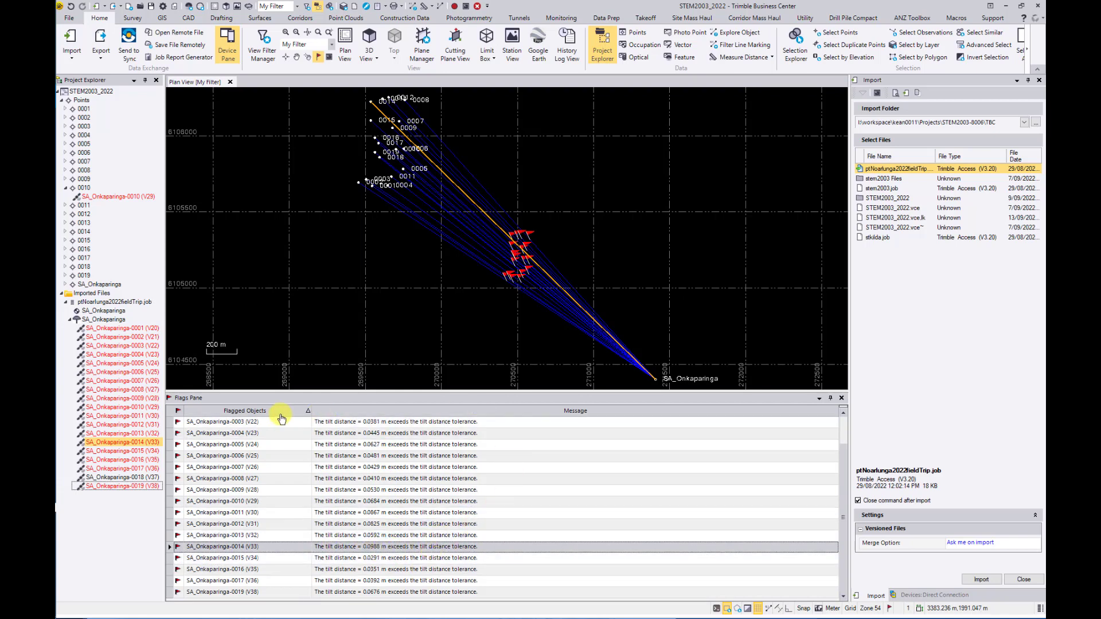
Open the properties of the vector to point 0010, close the flags list and check its vertical precision
double_click(115, 197)
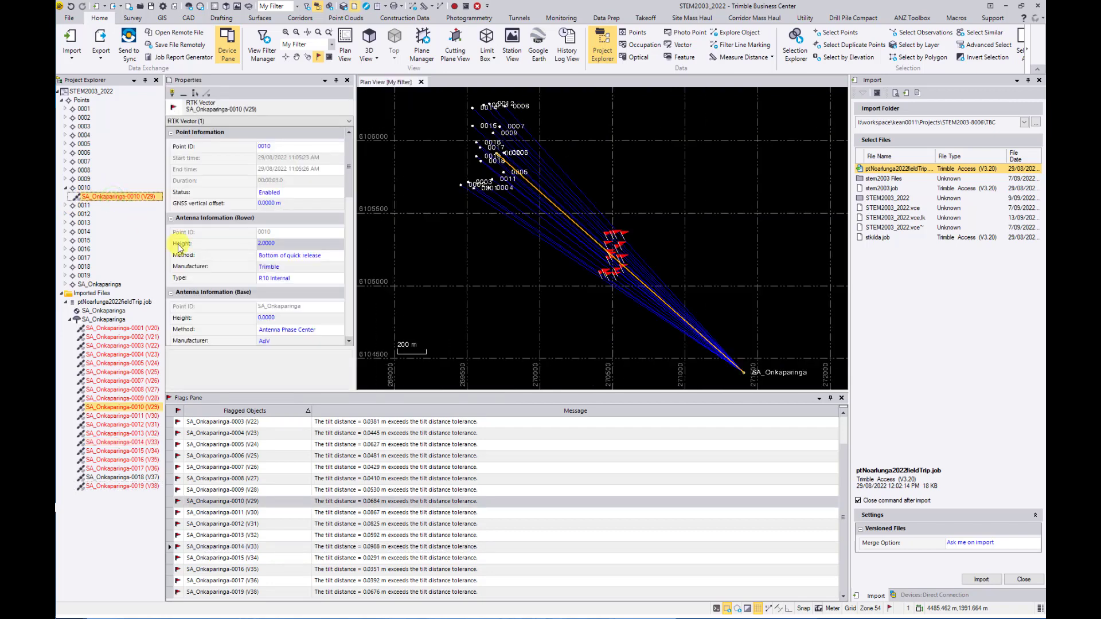
click(842, 399)
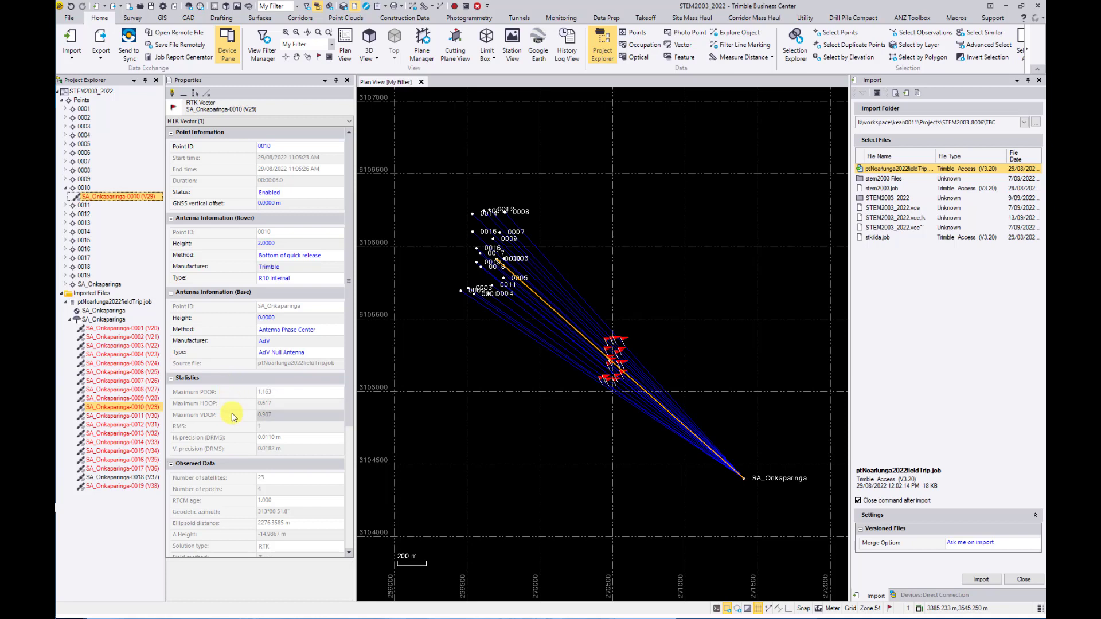
click(280, 450)
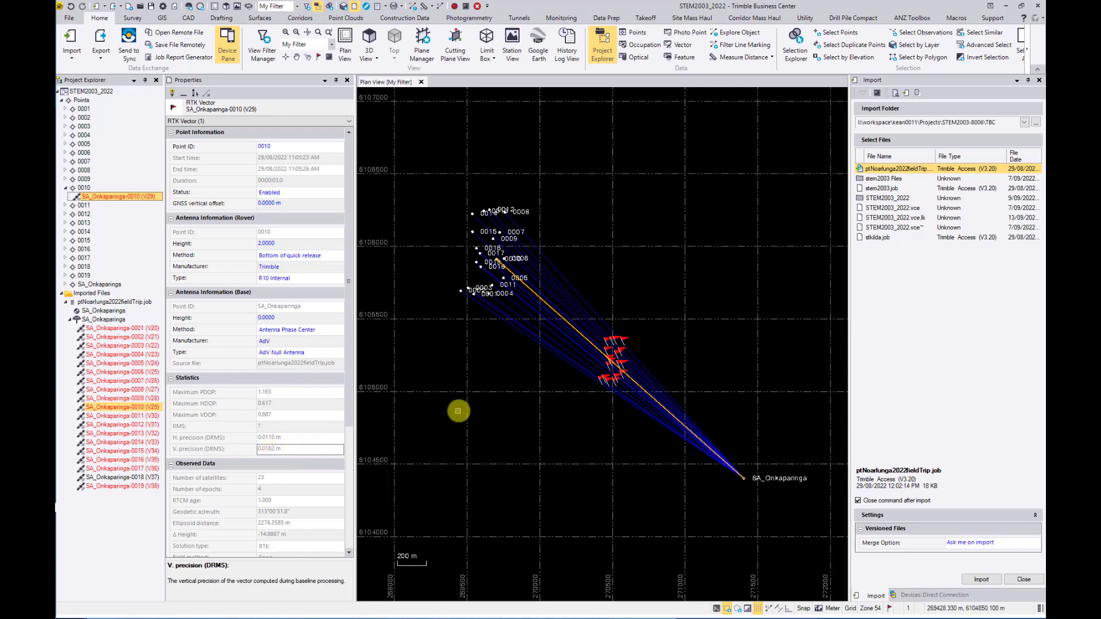
Reopen the flags list, inspect the flagged vectors to points 0005 and 0006, and close the flags and properties
click(889, 607)
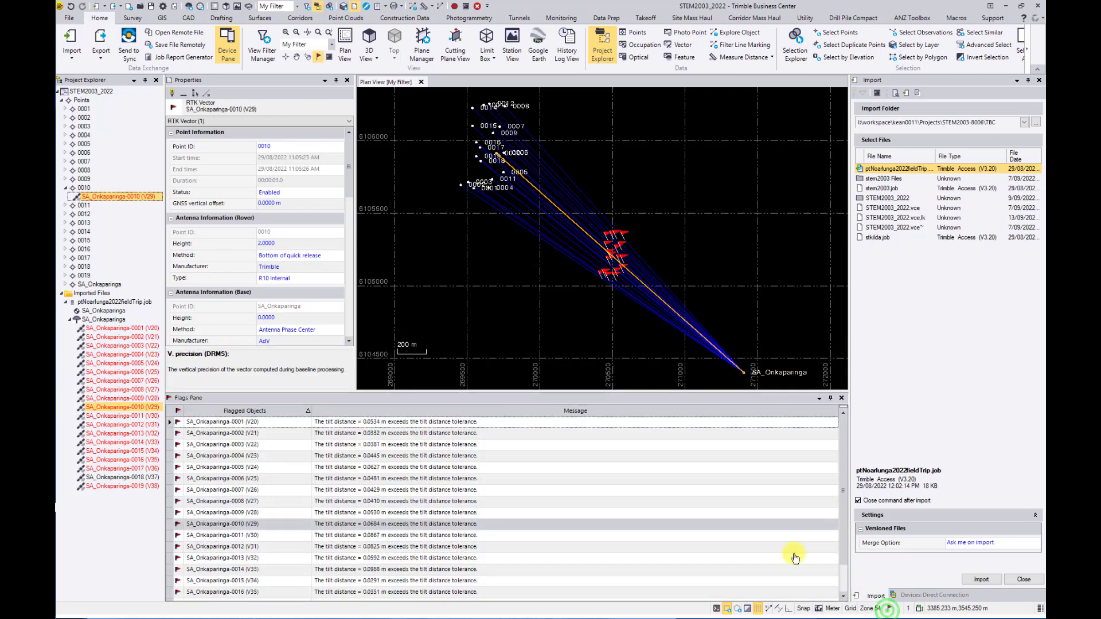
click(434, 468)
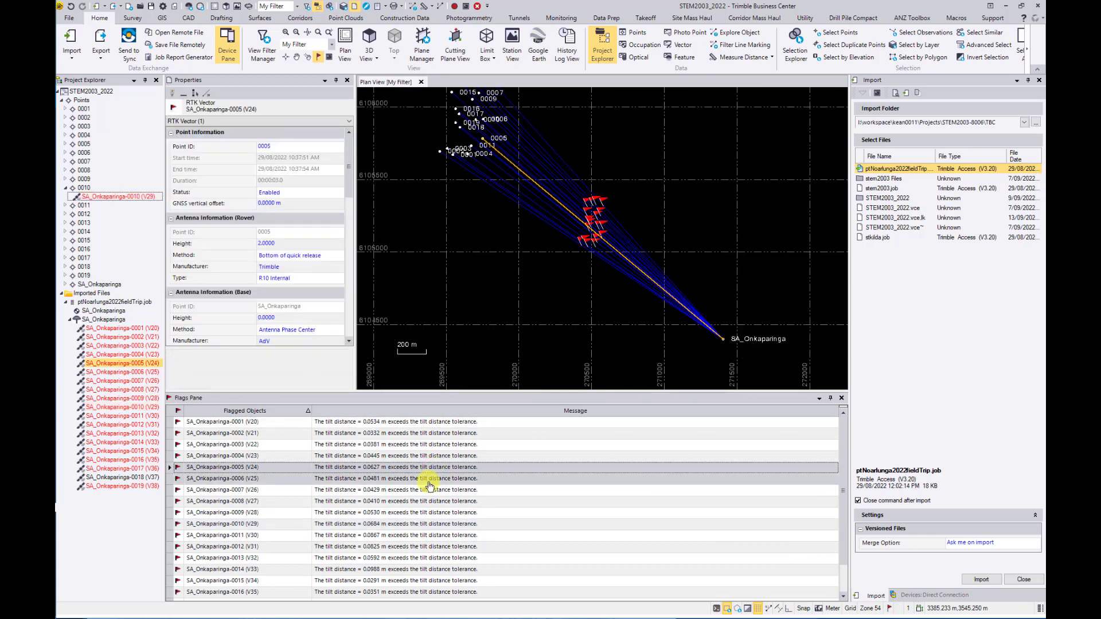
click(431, 479)
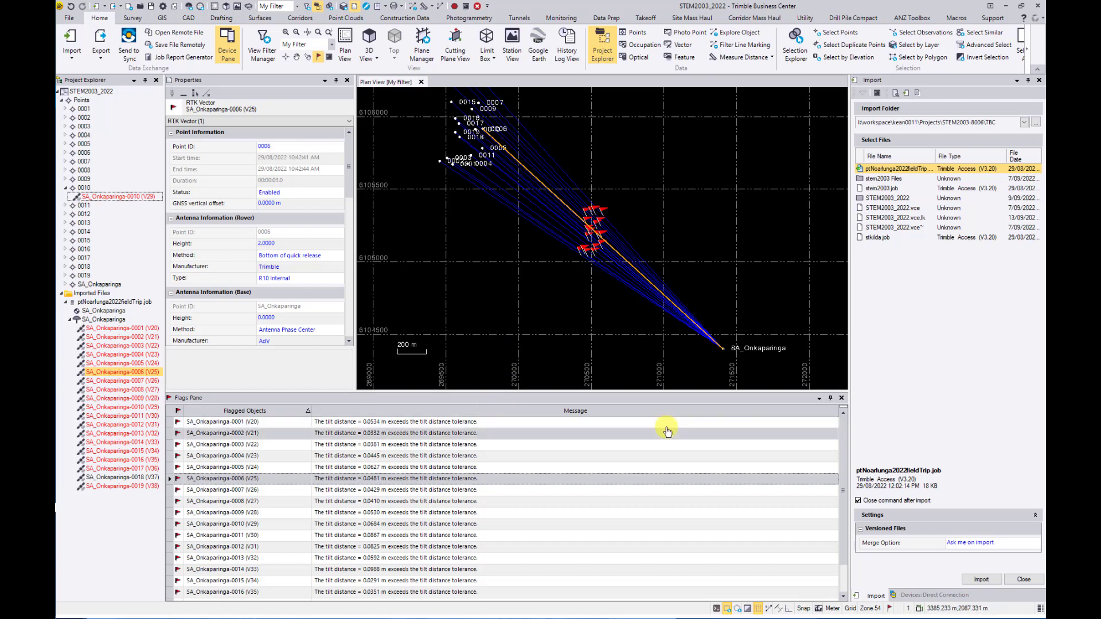
click(841, 397)
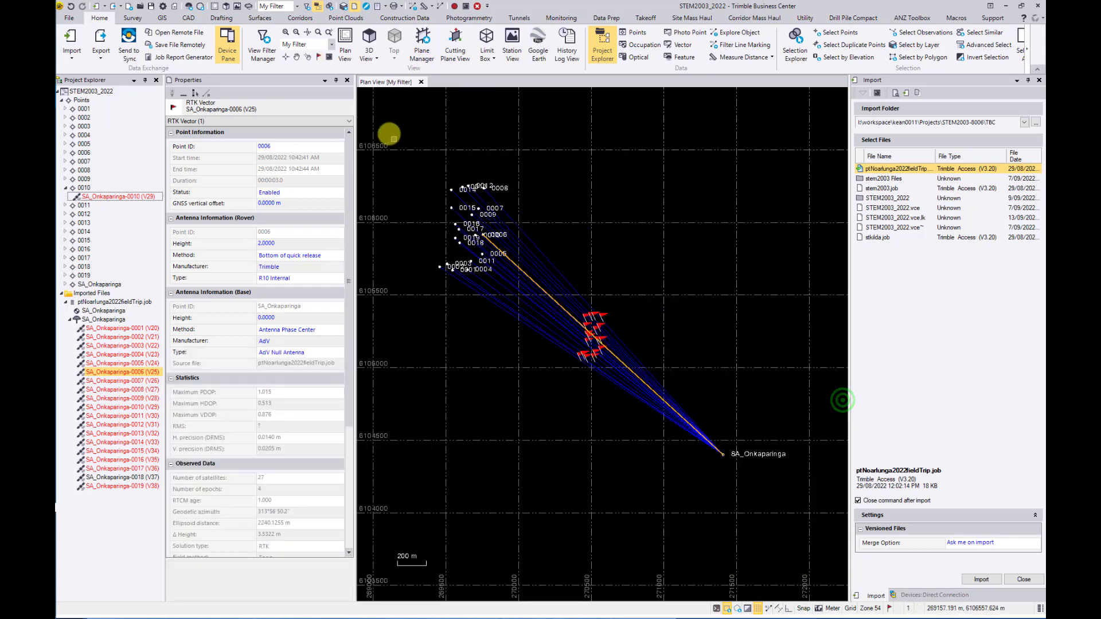
click(348, 81)
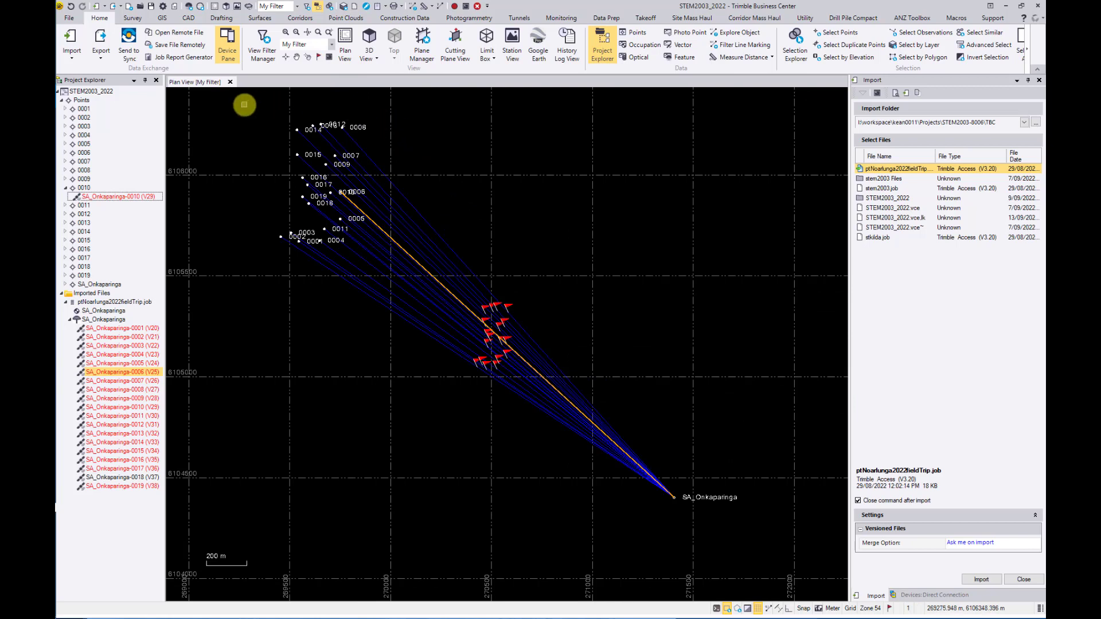
Select survey points 0001 to 0019, excluding the base station, and set up a GIS export with the Shapefile exporter
drag(256, 105, 369, 307)
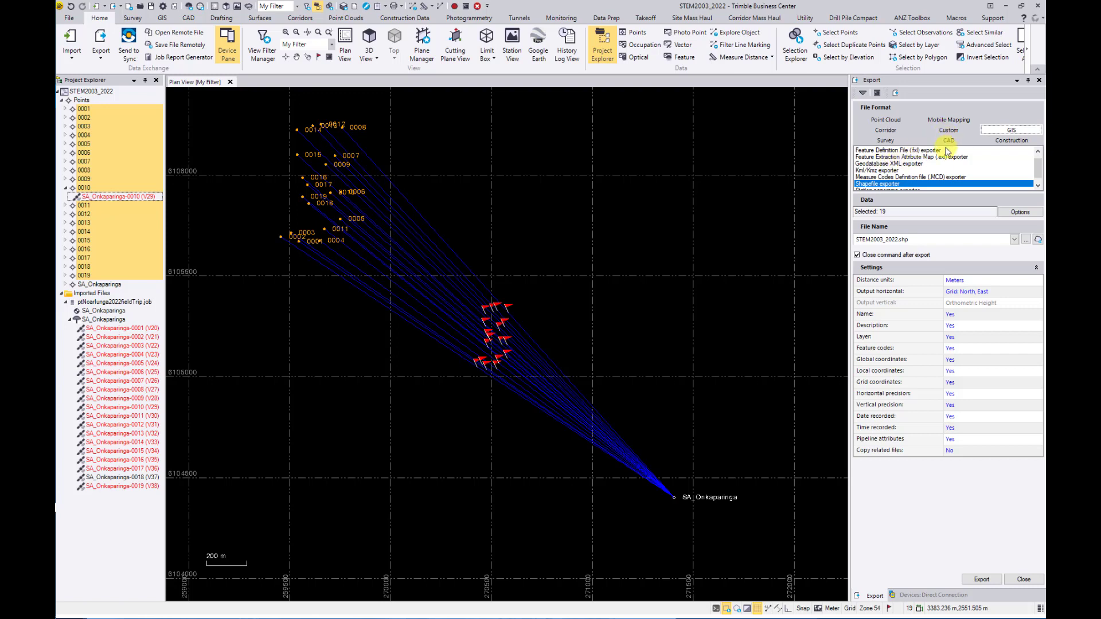
scroll(920, 169, up, 1)
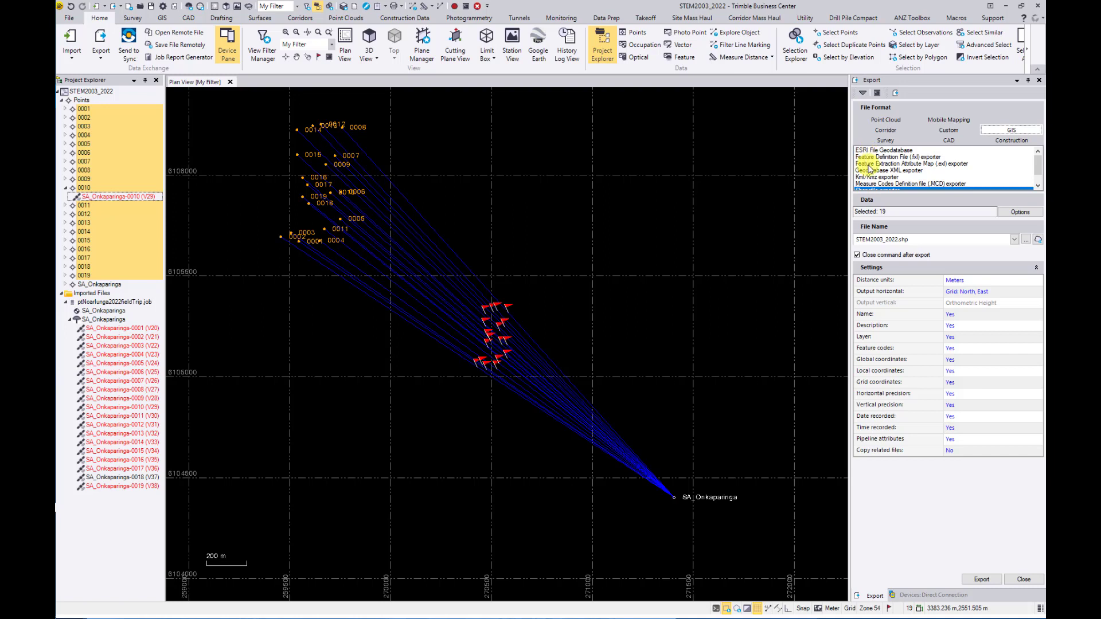
scroll(911, 164, down, 2)
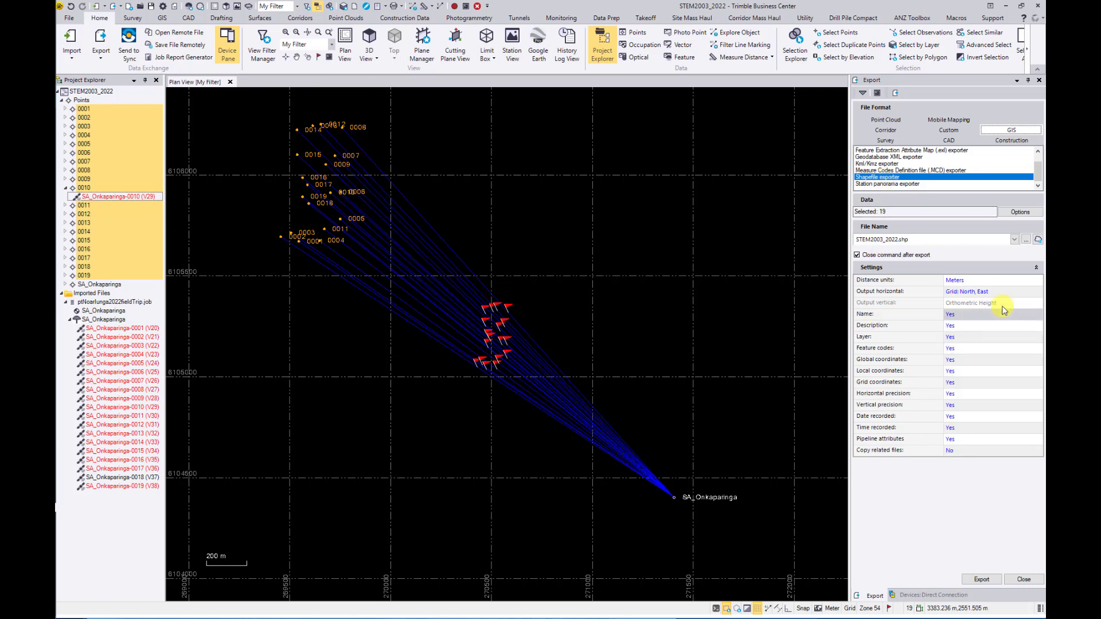
Keep the horizontal output as Grid: North, East and export the selected points to STEM2003_2022.shp
click(1019, 293)
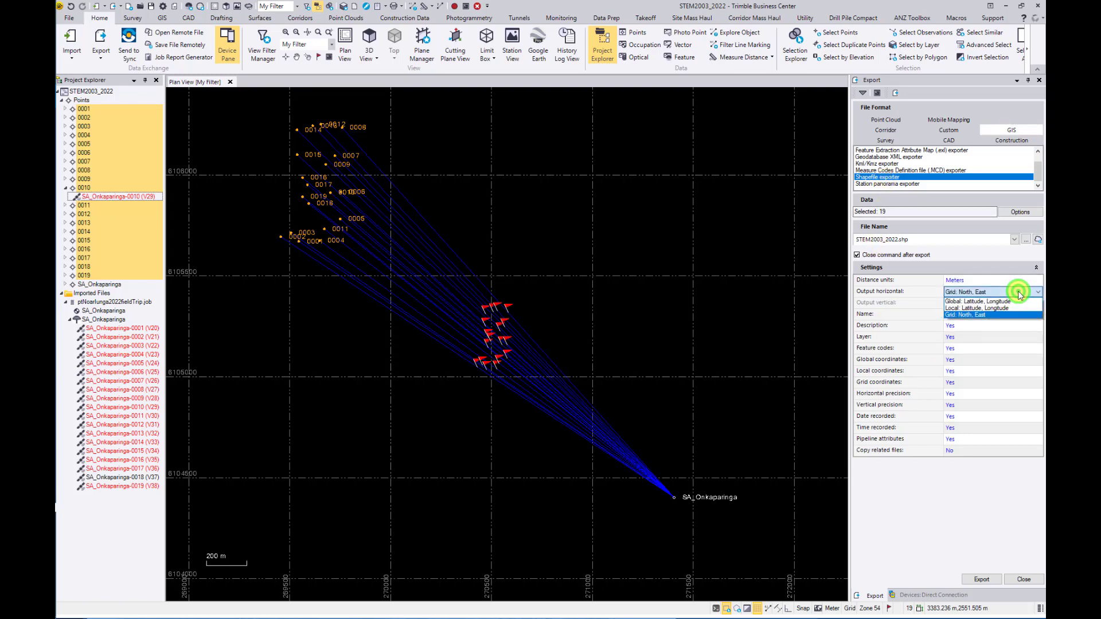
click(993, 313)
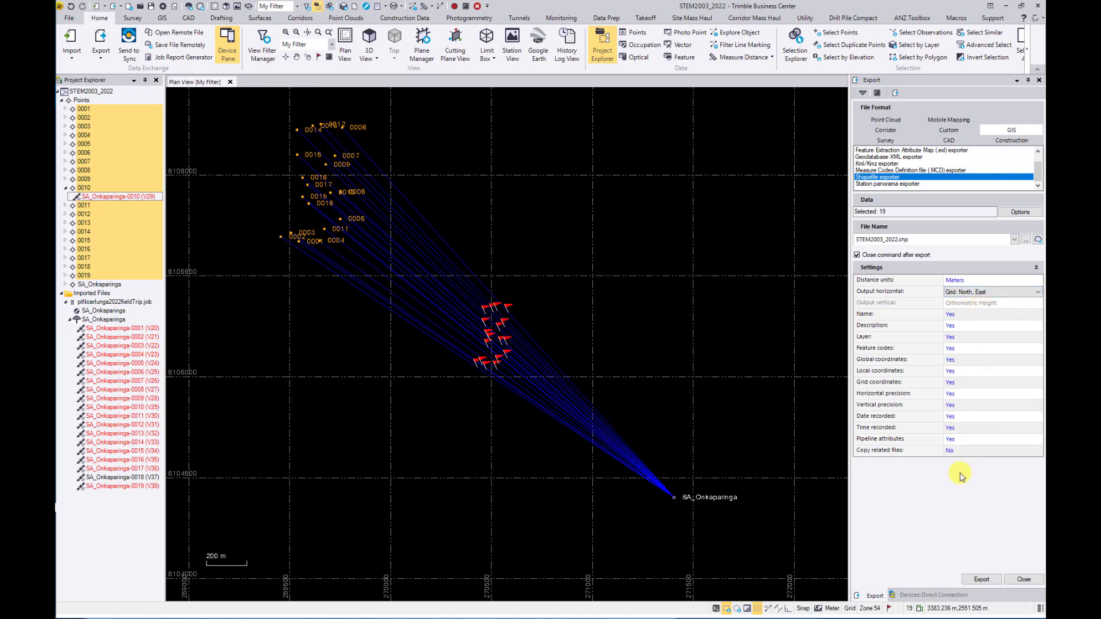
click(941, 239)
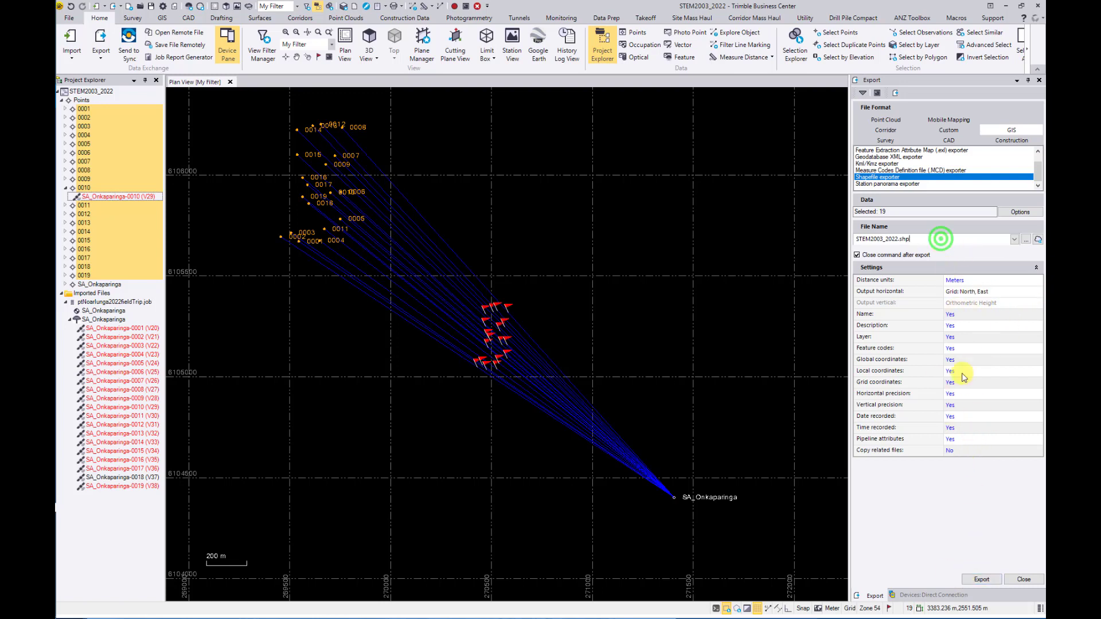
click(983, 580)
click(1022, 579)
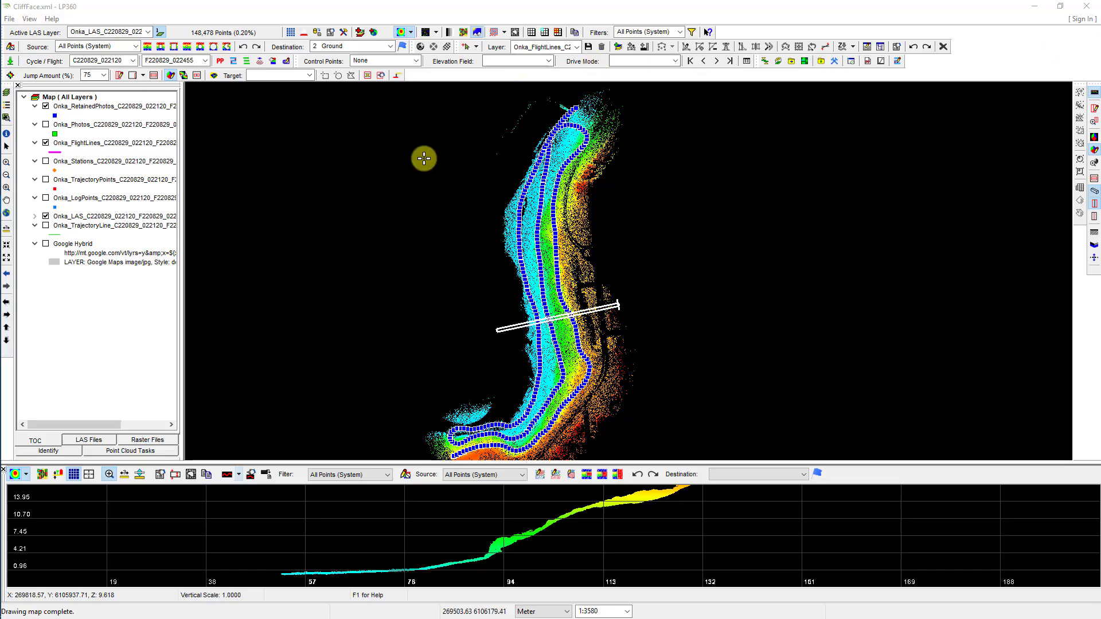
In LP360, choose Points.shp from the TBC project's STEM2003_2022\STEM2003_2022.shp folder as a feature file to add
click(360, 32)
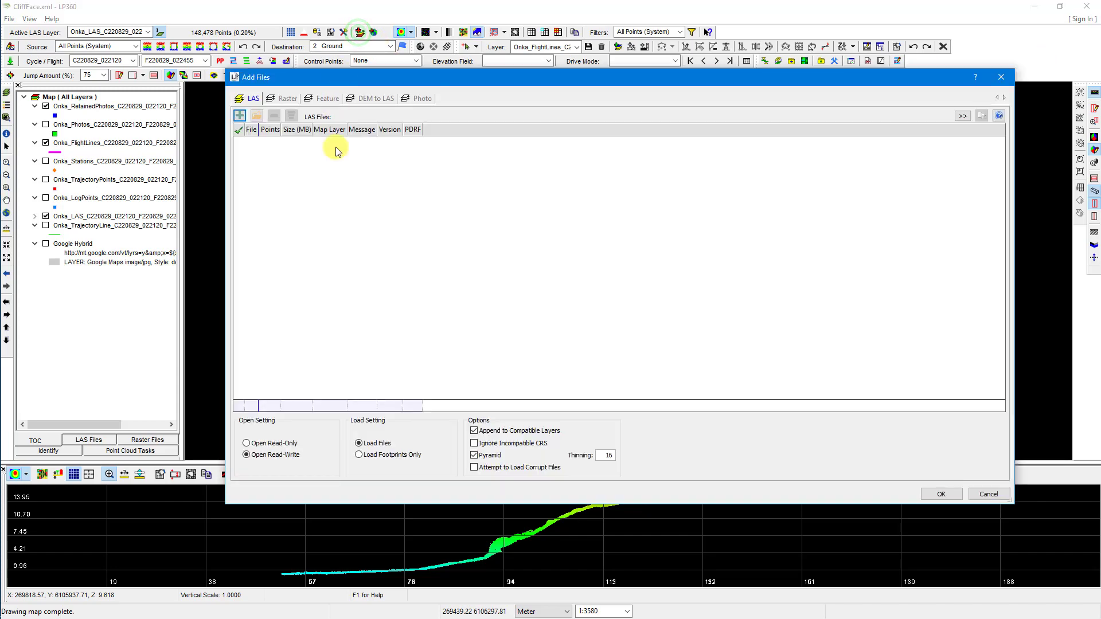
click(327, 99)
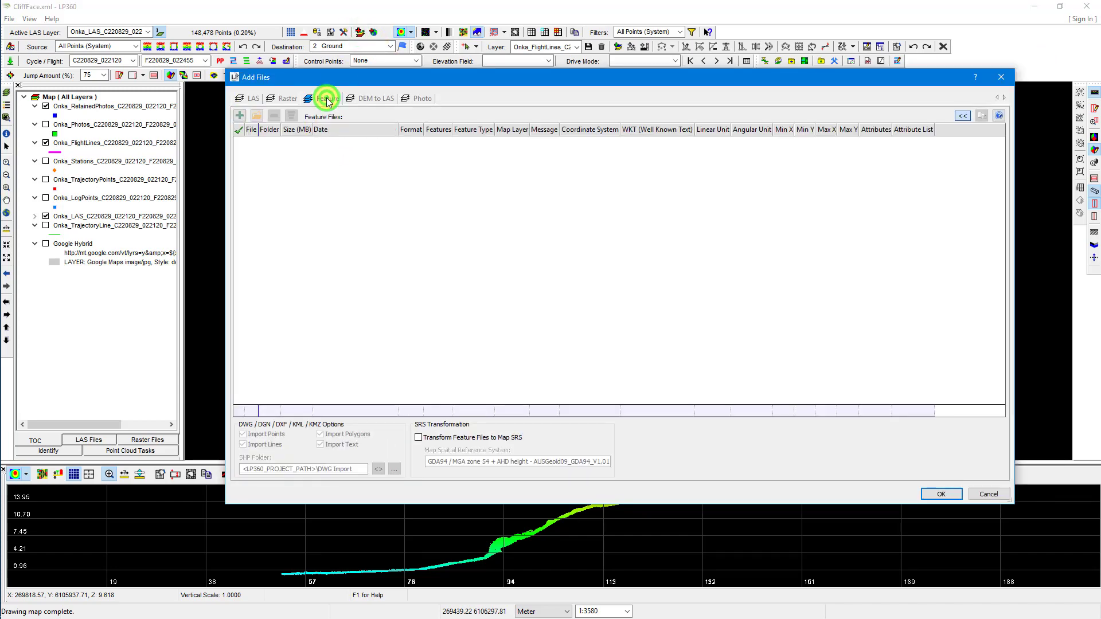
click(240, 115)
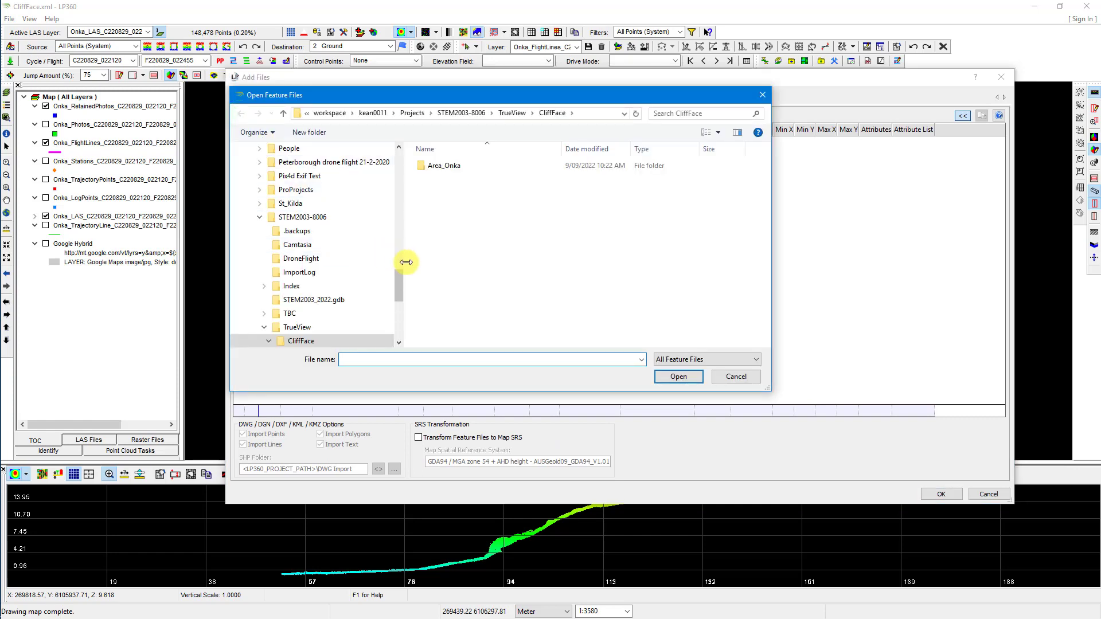
click(359, 314)
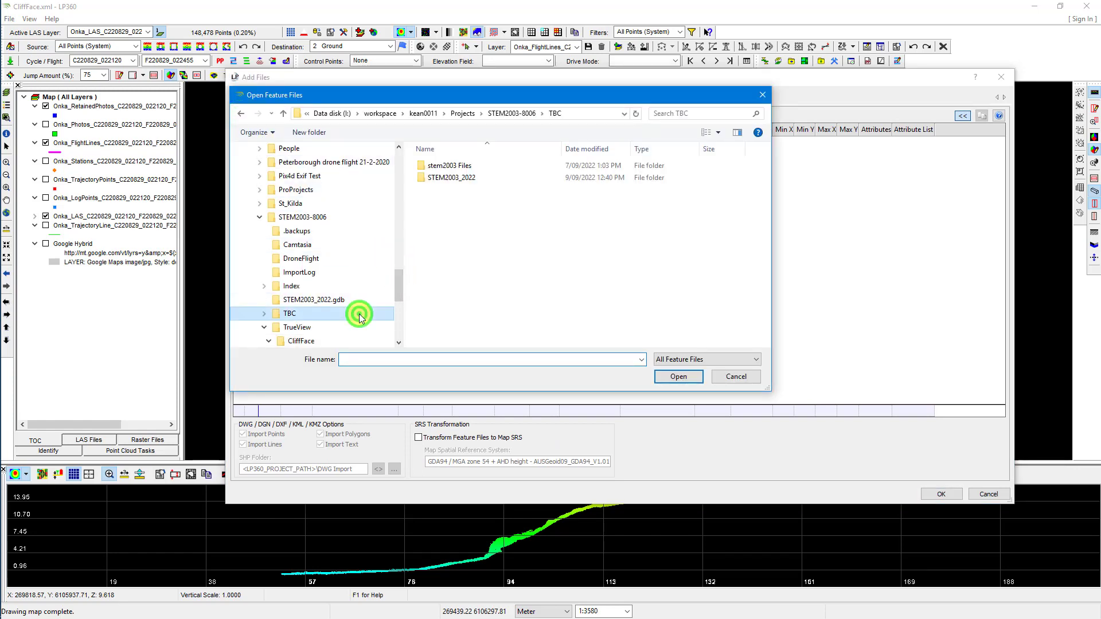
double_click(459, 178)
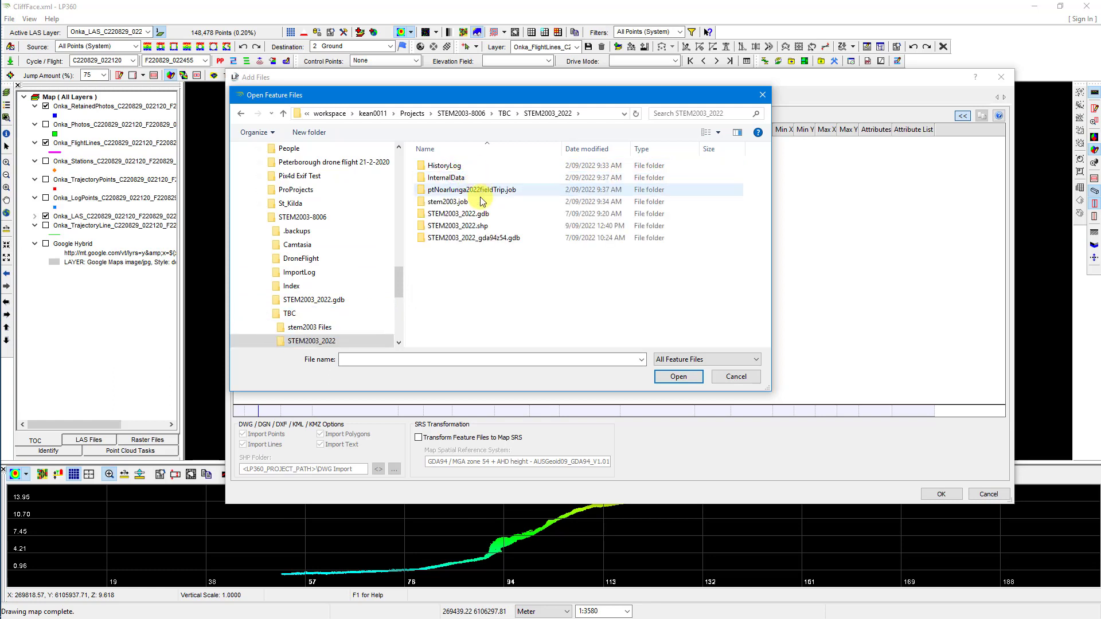
click(470, 227)
double_click(471, 227)
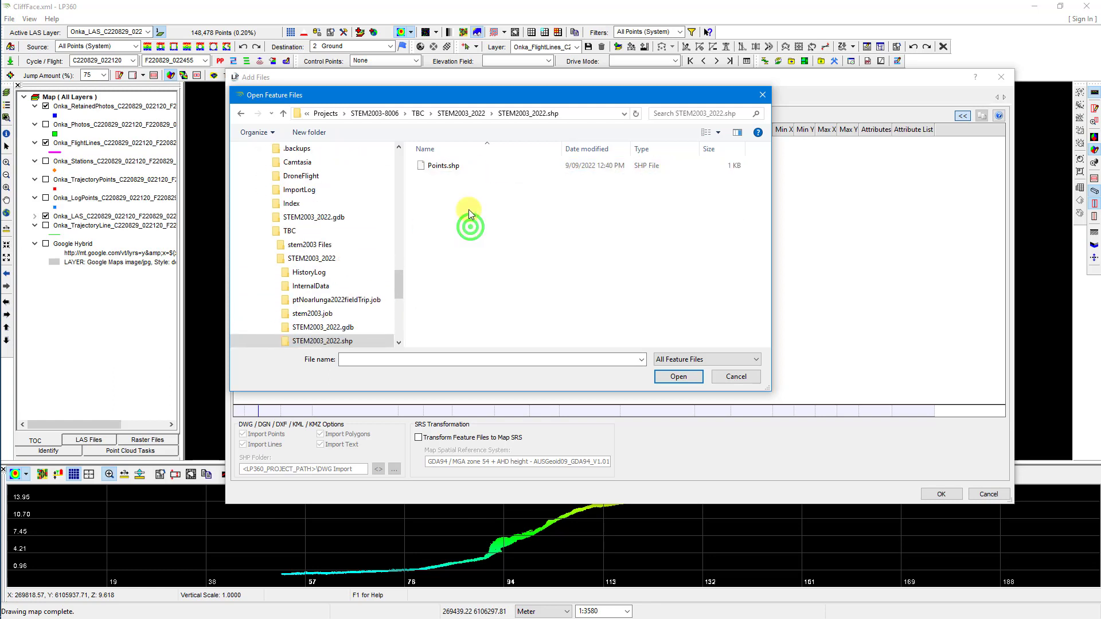
click(445, 165)
click(680, 376)
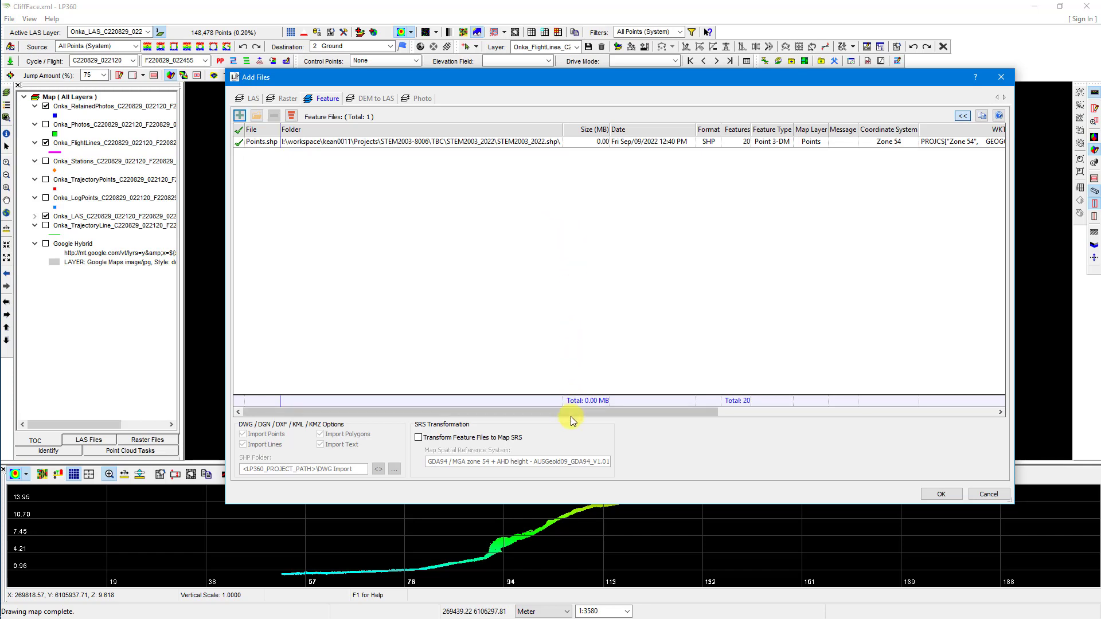
Review the columns of Points.shp, add it to the map, and hide the Onka_LAS point cloud layer
drag(575, 417, 938, 431)
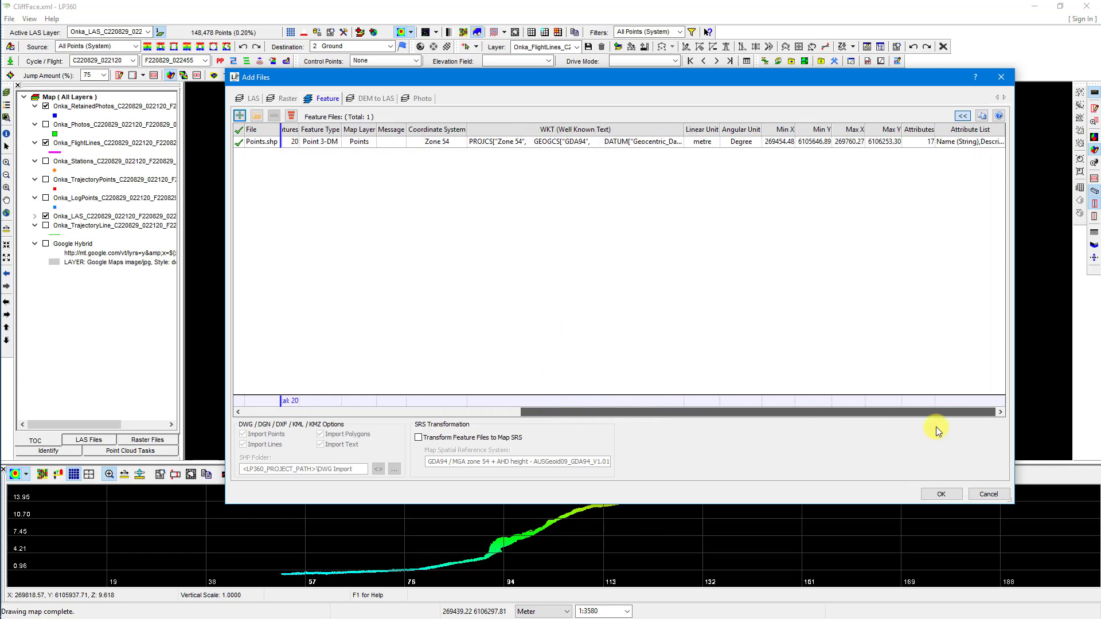
drag(914, 431, 467, 412)
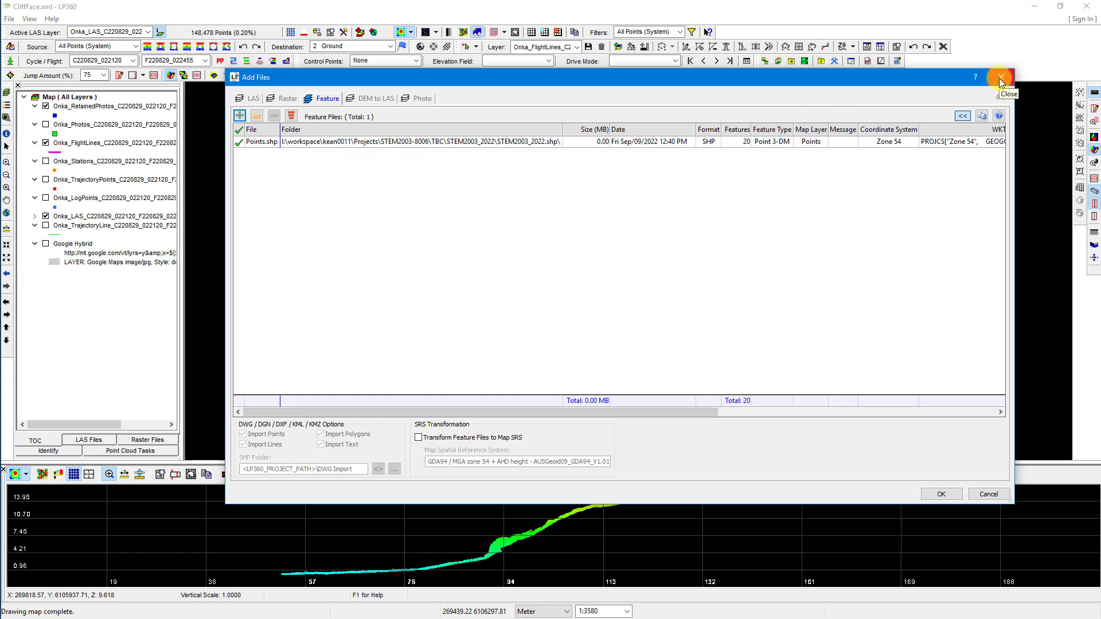
click(925, 504)
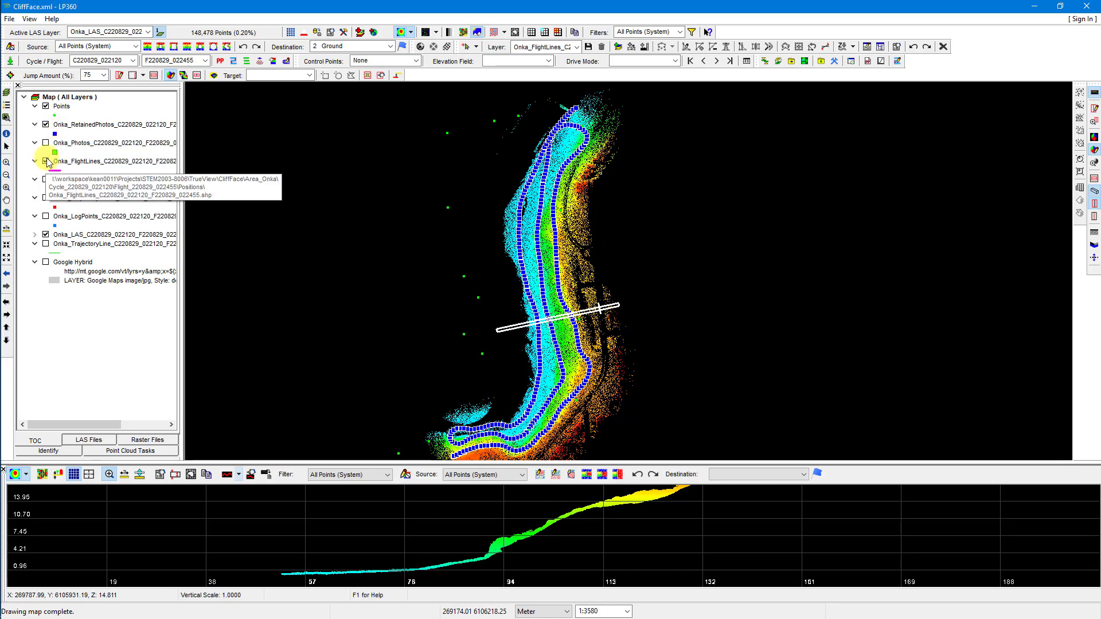
click(46, 235)
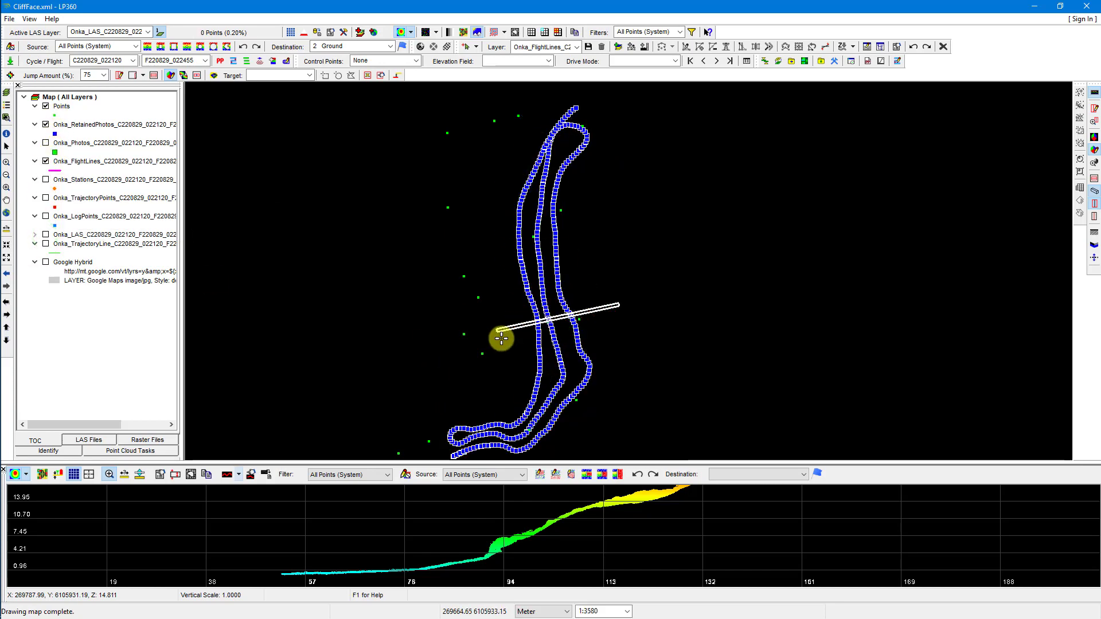
drag(524, 366, 484, 294)
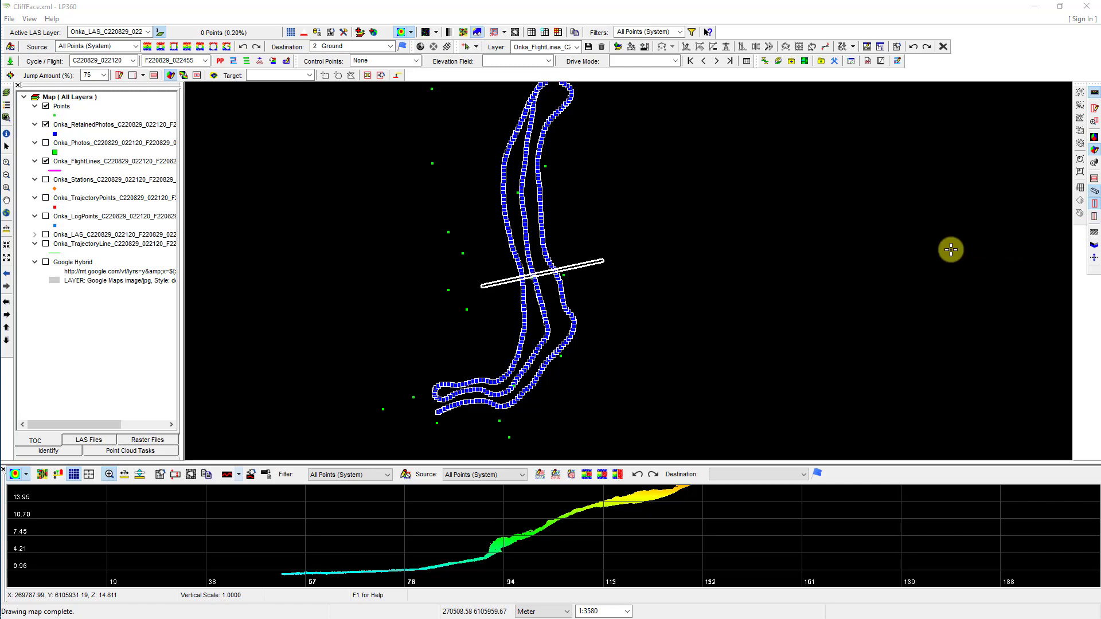
Open the properties of the Points layer and change its symbol to Cross
click(57, 119)
double_click(55, 116)
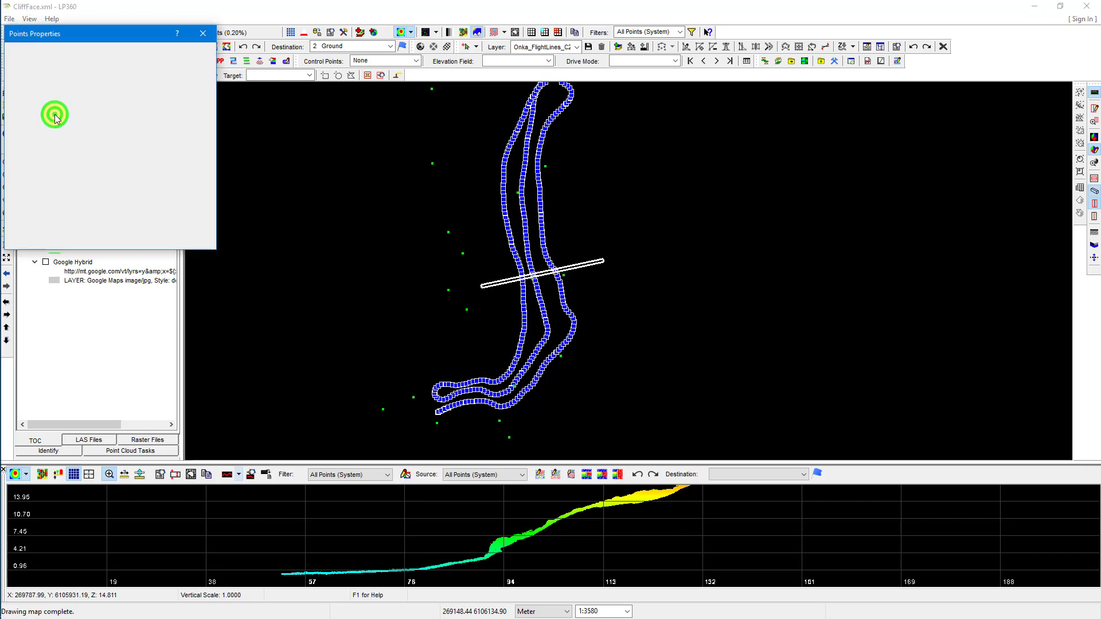
drag(138, 41, 305, 216)
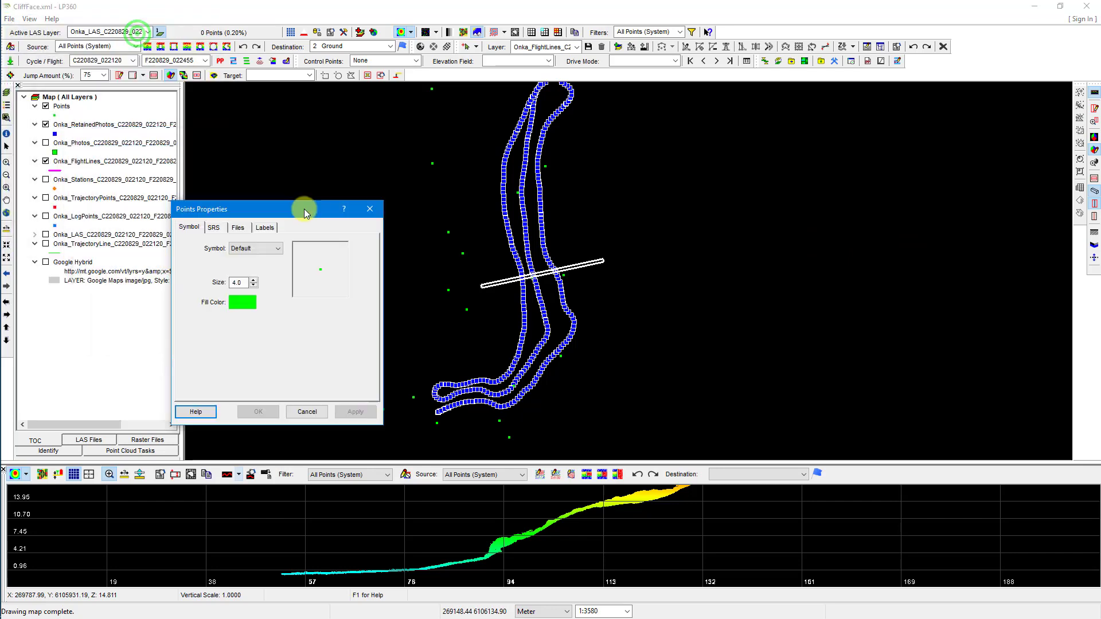
click(276, 253)
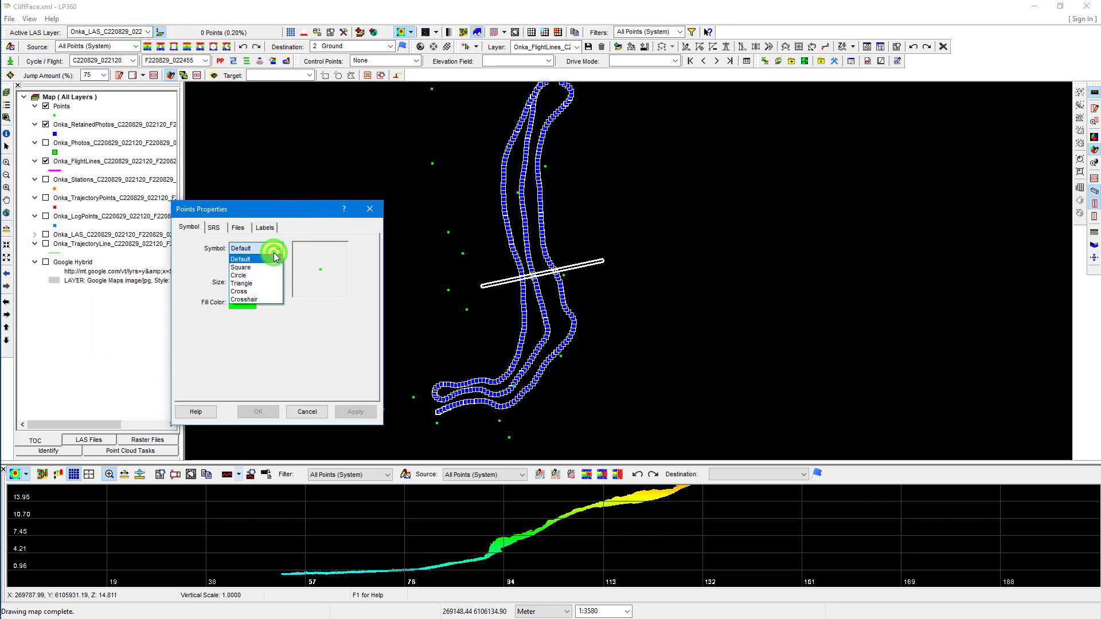
click(268, 292)
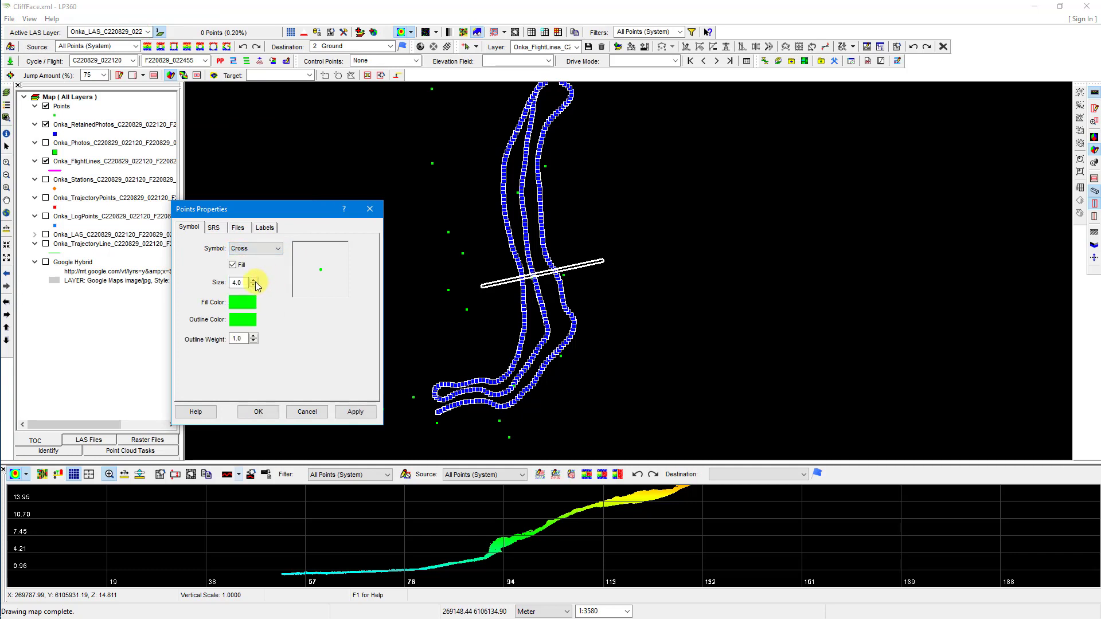
Give the cross symbol a red fill, a black outline and a larger size, and apply the properties
click(243, 302)
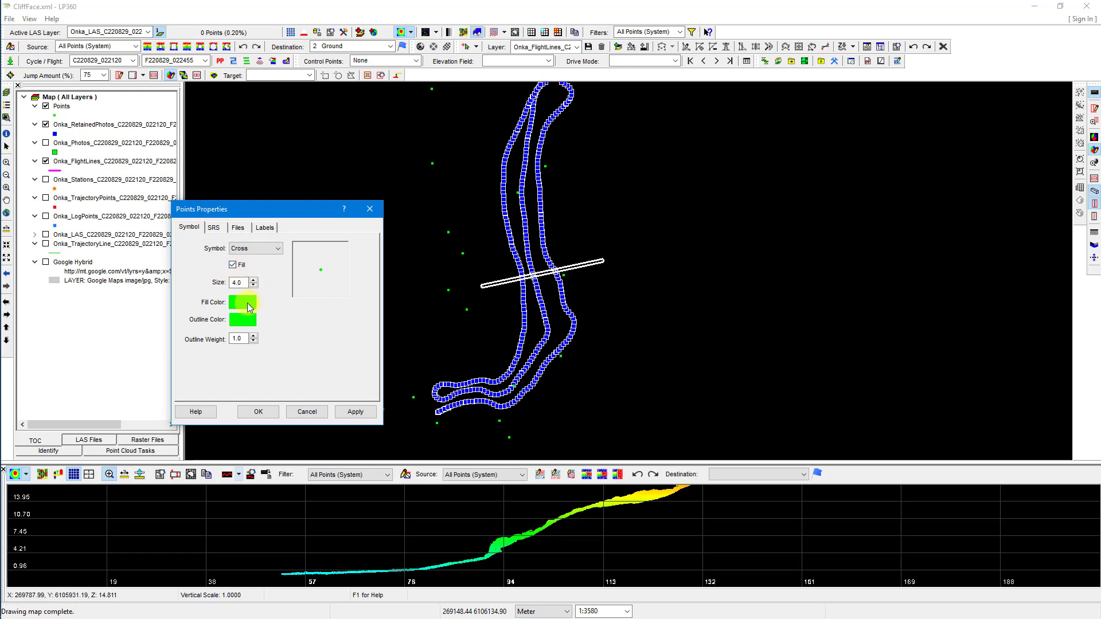
click(224, 267)
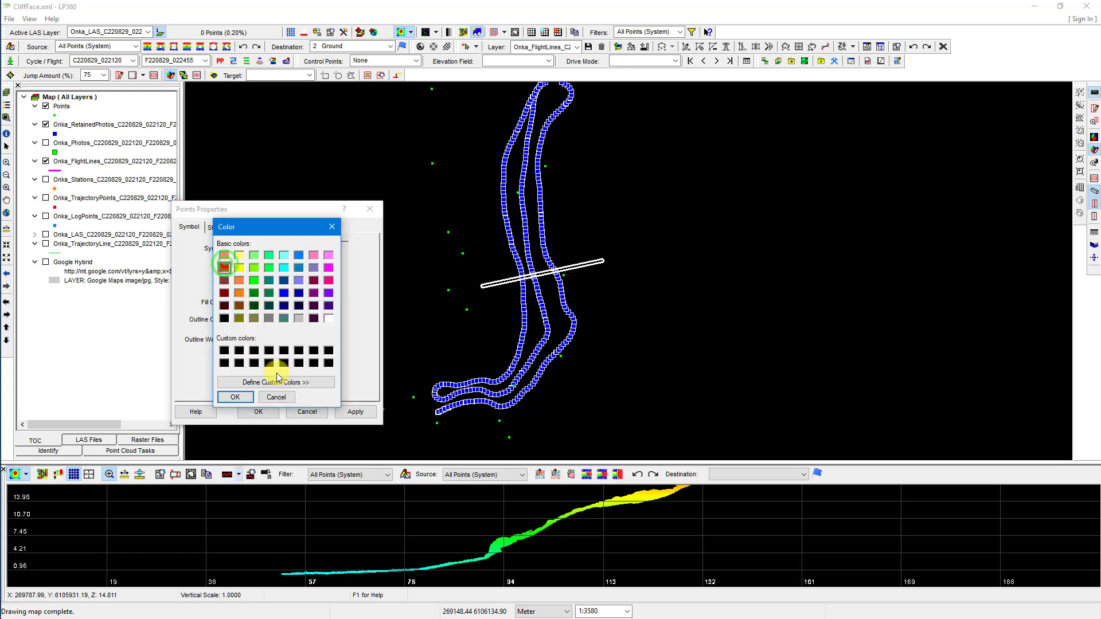
click(235, 397)
click(240, 320)
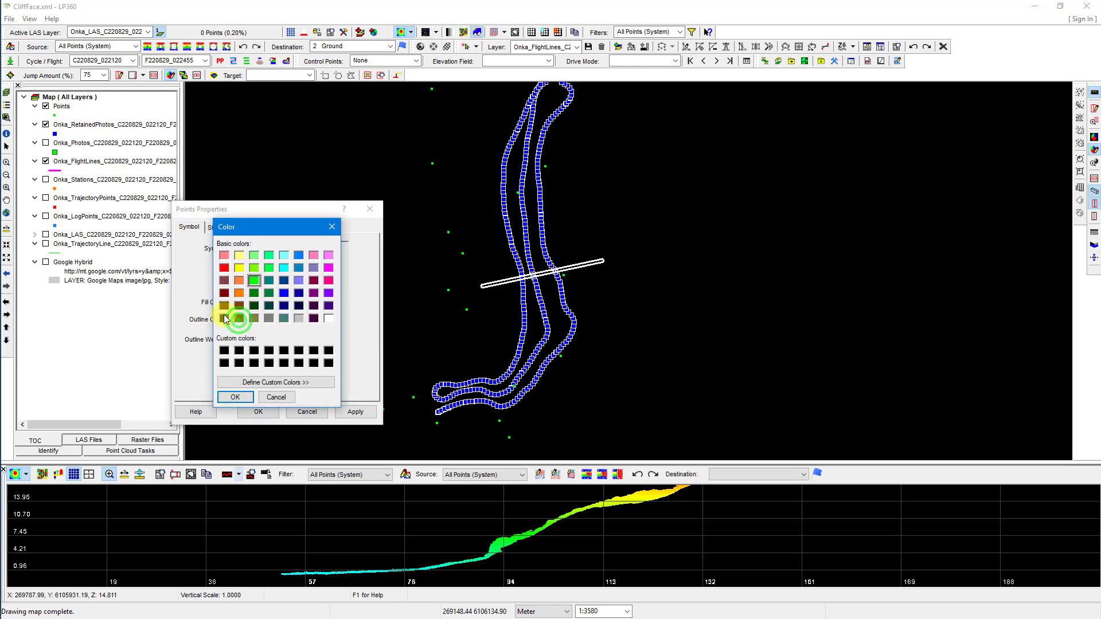
click(224, 314)
click(235, 396)
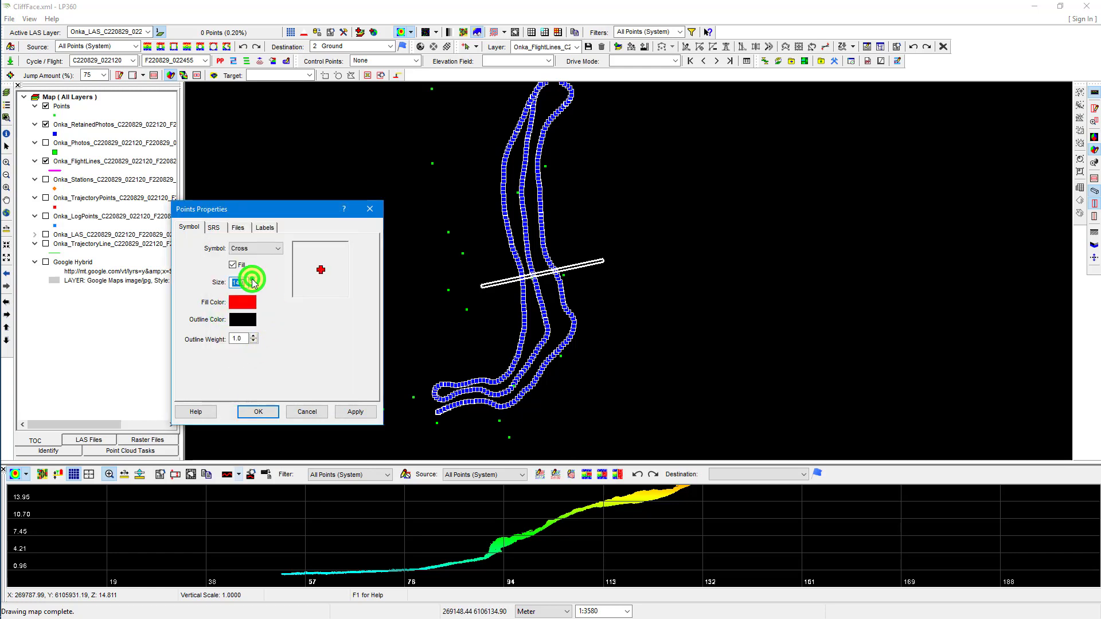
click(258, 412)
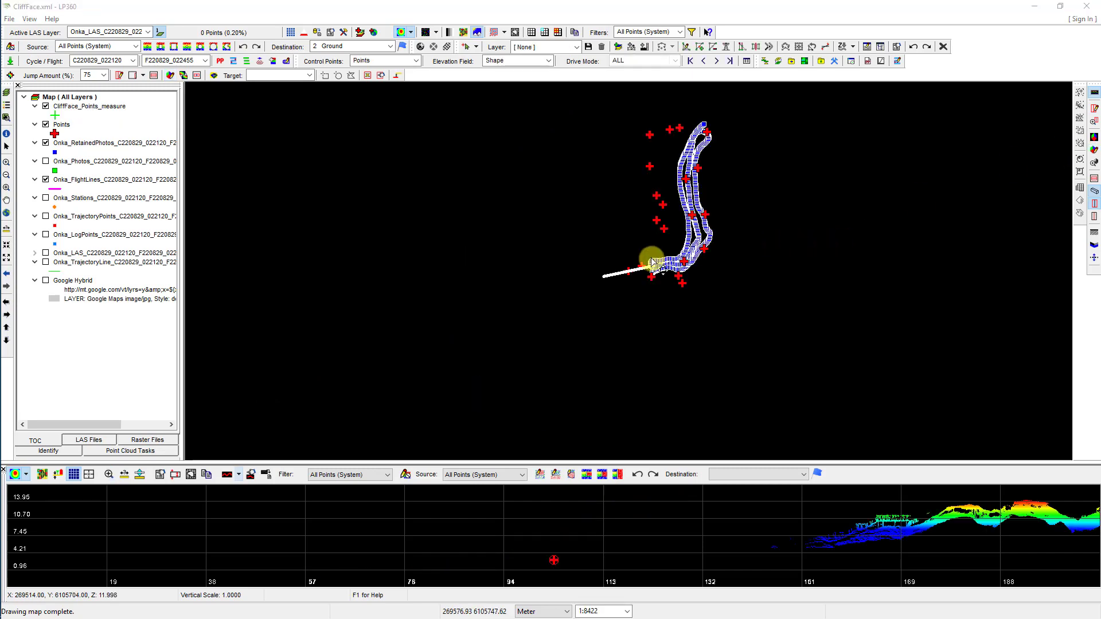
Delete the three survey points beside the northern end of the flight lines, outside the LIDAR coverage
scroll(635, 210, down, 2)
scroll(635, 211, up, 2)
scroll(686, 172, up, 2)
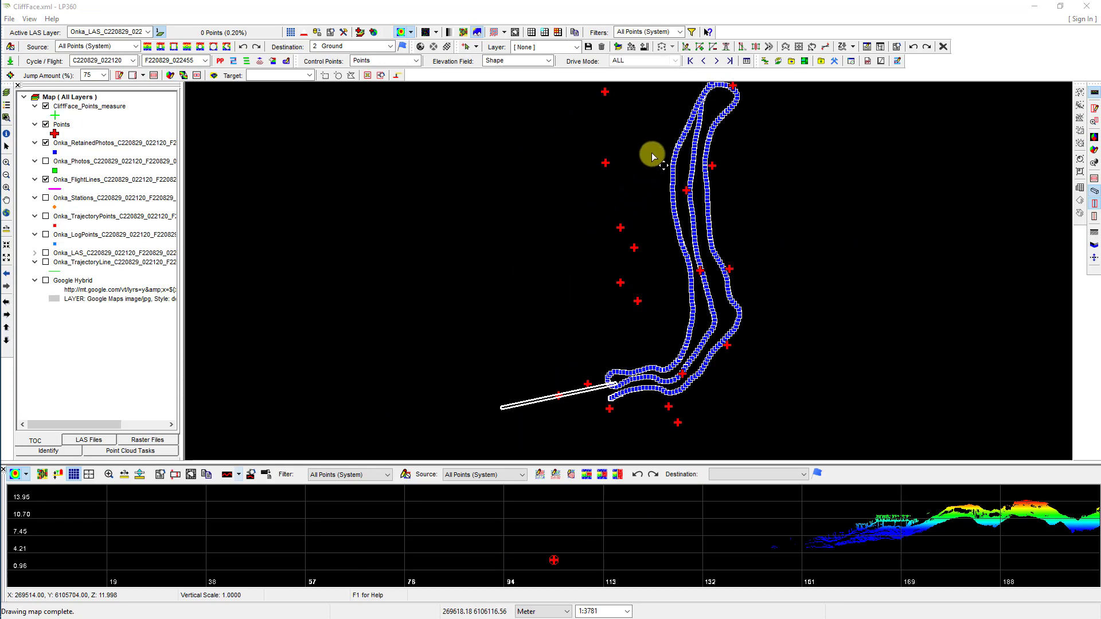
drag(651, 155, 633, 255)
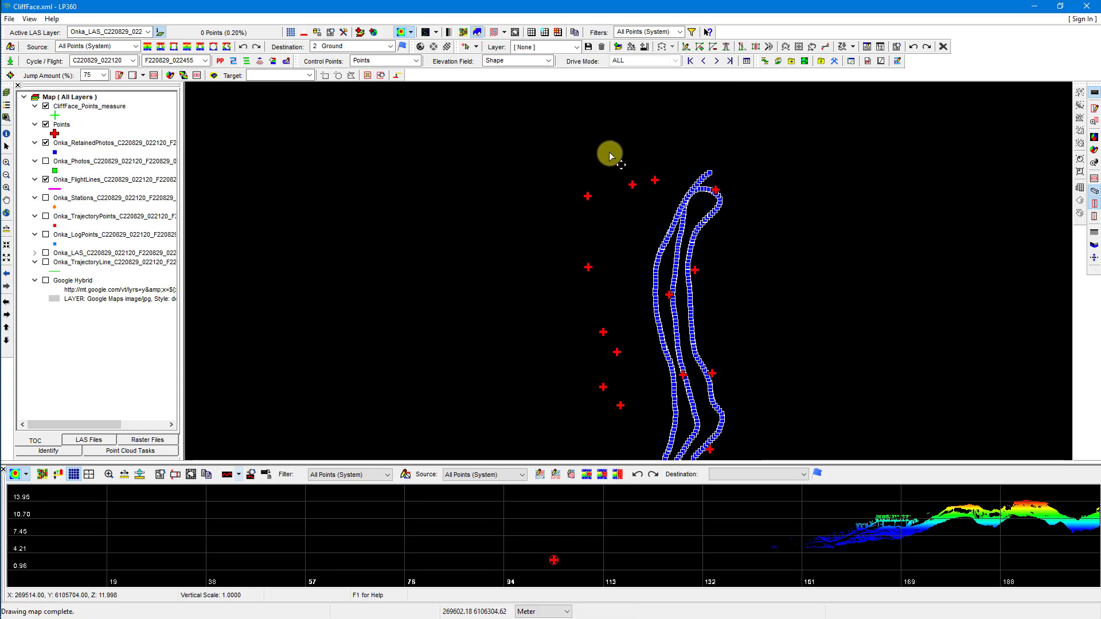
drag(551, 152, 668, 211)
key(Delete)
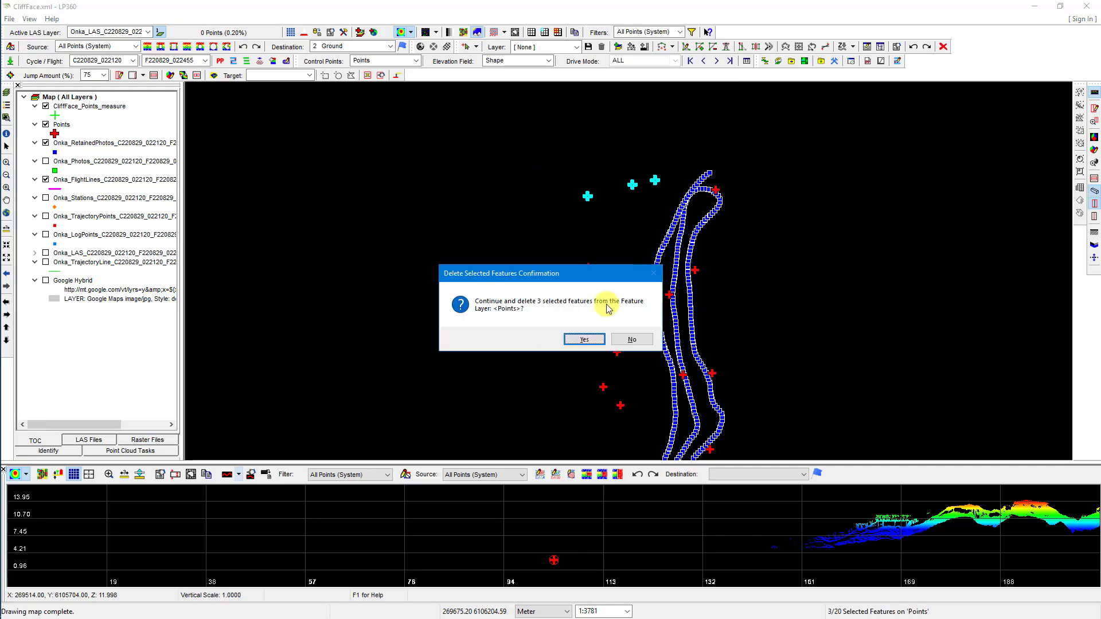
click(591, 343)
Delete the group of five survey points west of the middle of the flight lines
drag(549, 250, 629, 407)
key(Delete)
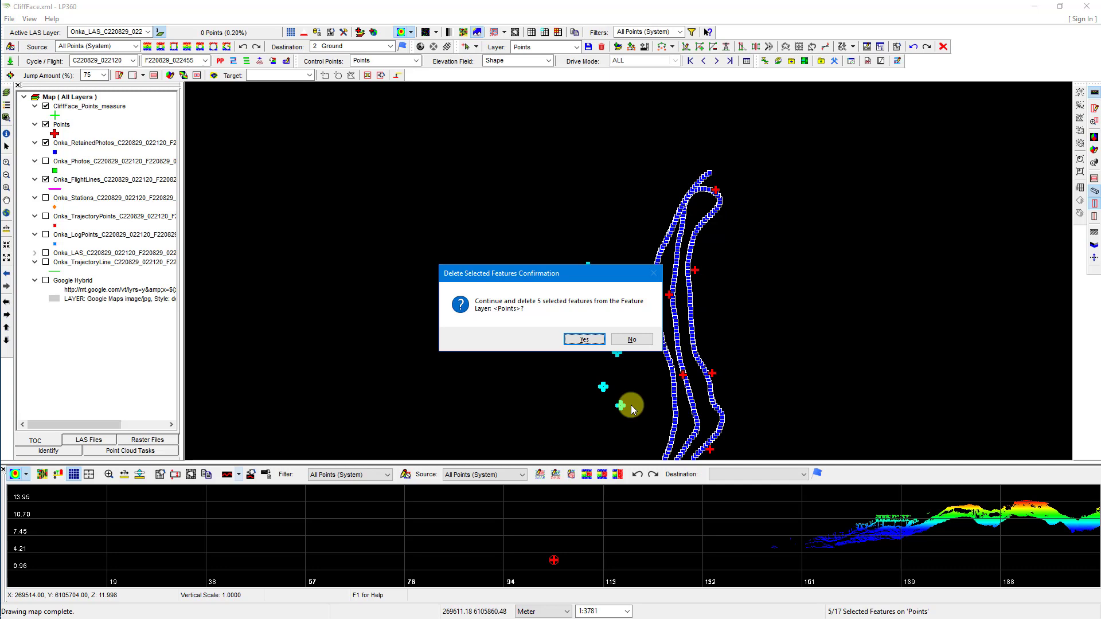
click(584, 338)
Delete the single westernmost survey point beyond the southwestern end of the flight lines
drag(584, 401, 635, 179)
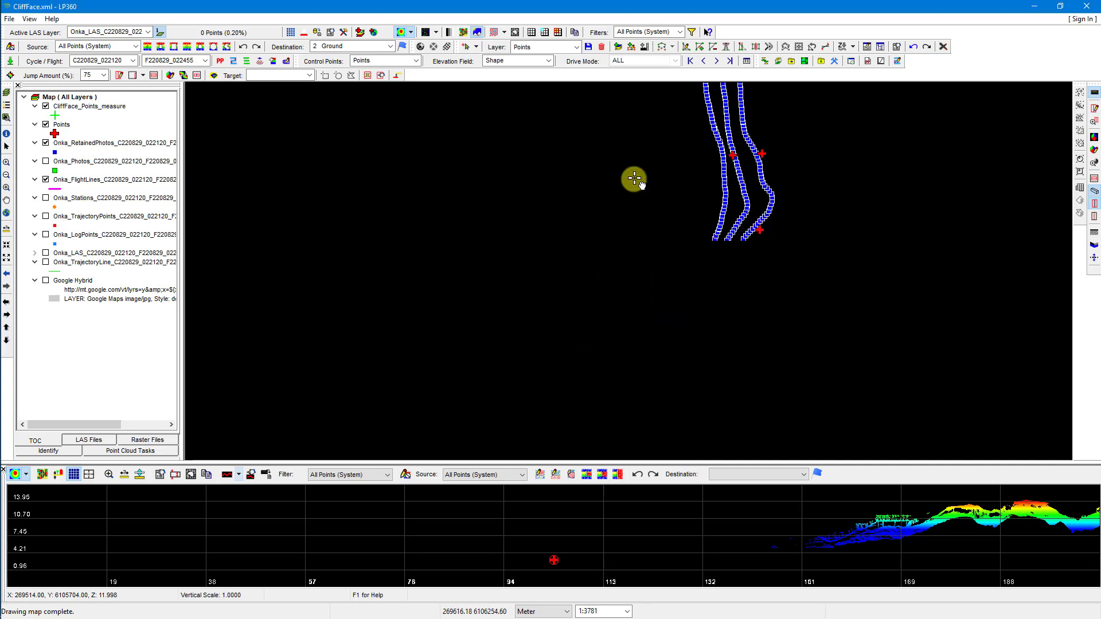
drag(577, 246, 613, 308)
key(Delete)
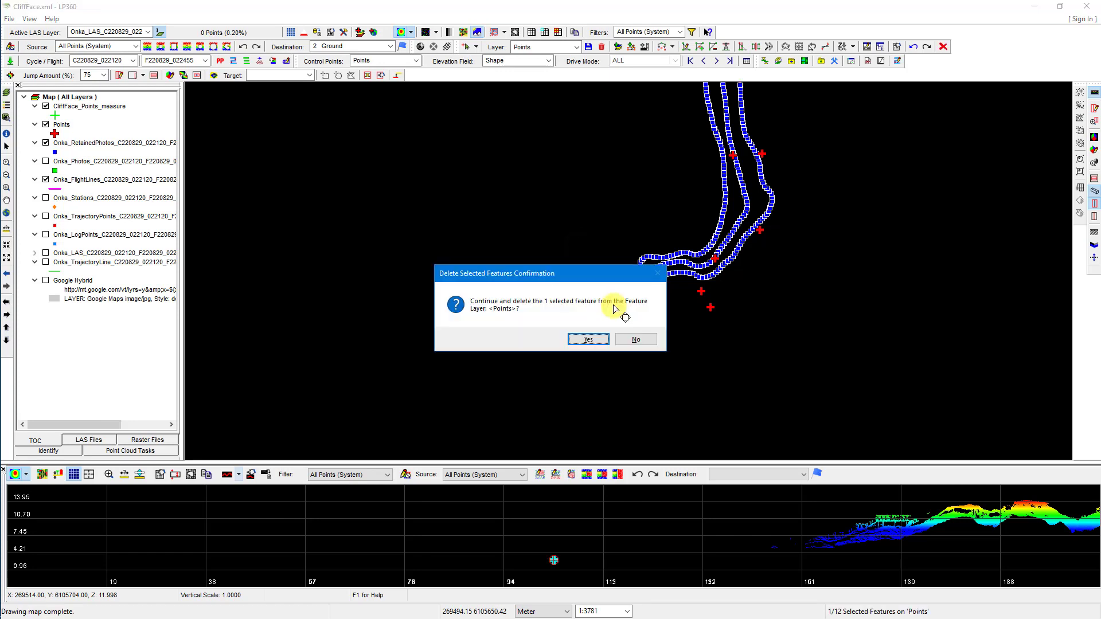
click(590, 341)
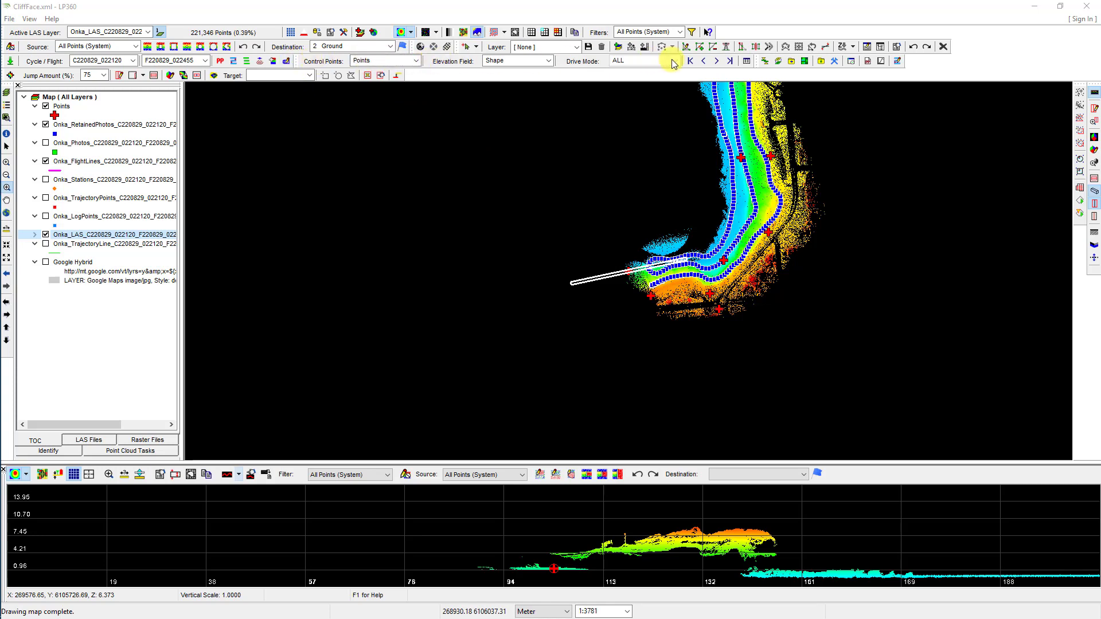
Choose the Points layer as the control points and open the Control Points Report
click(417, 61)
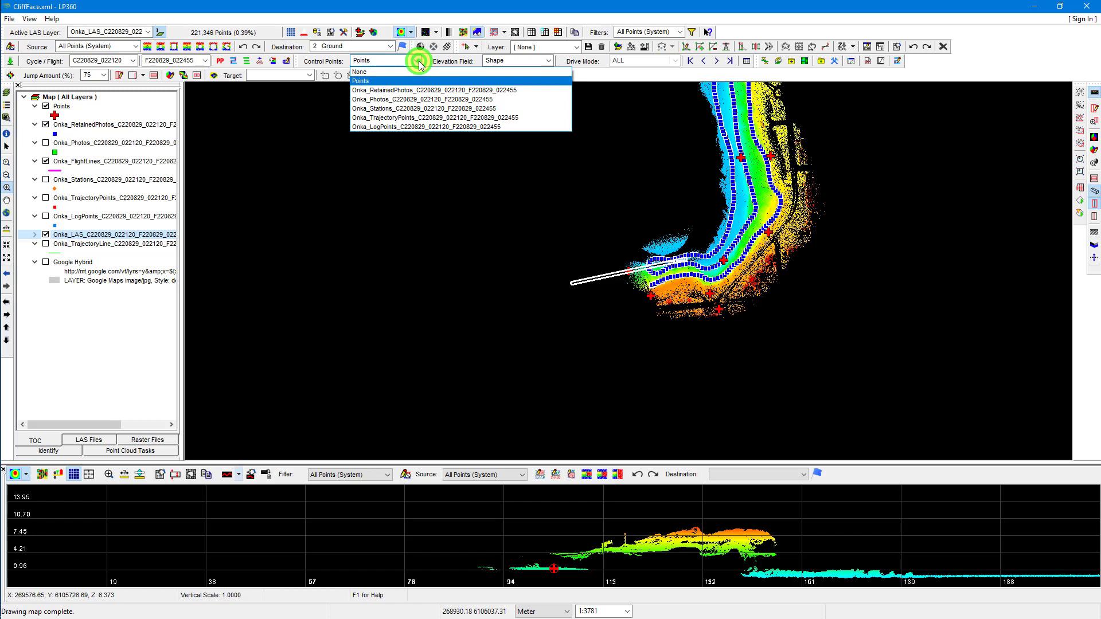
click(365, 81)
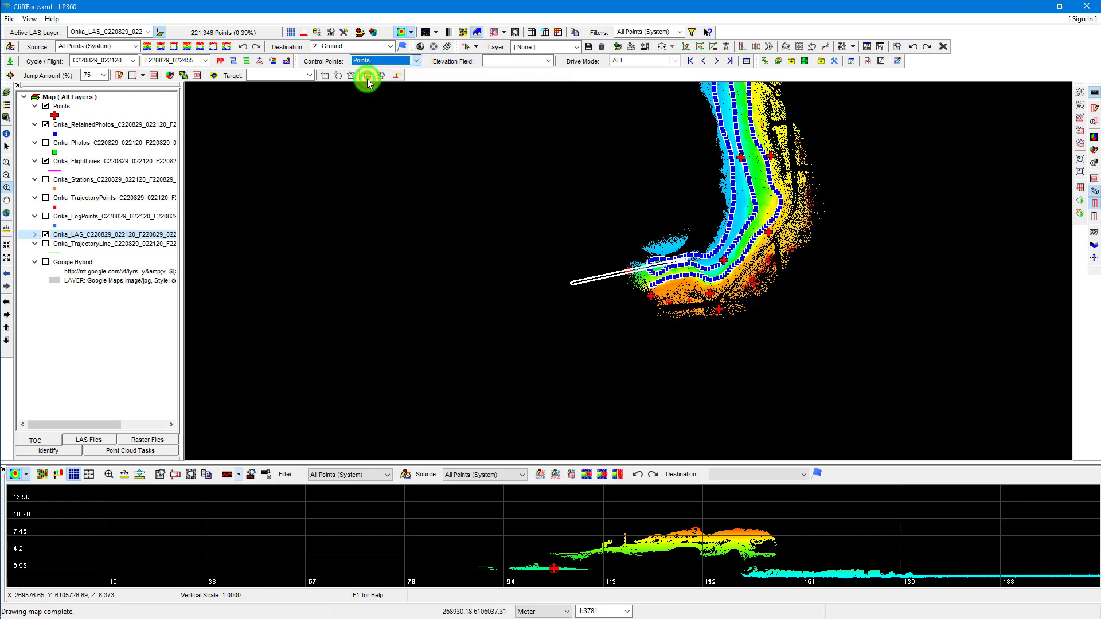
click(61, 106)
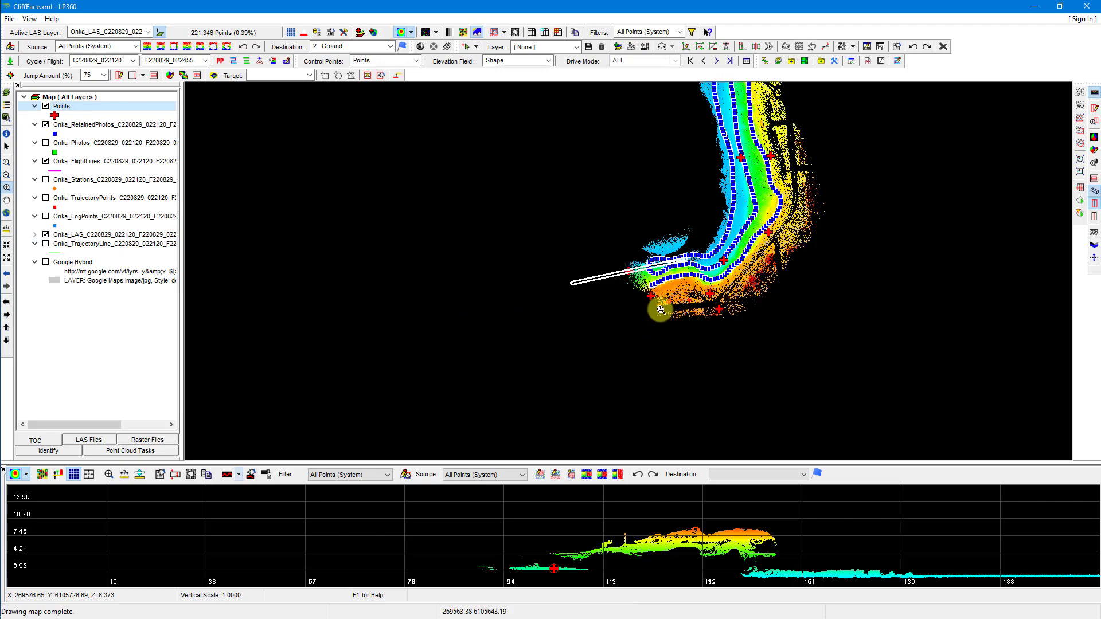
click(614, 256)
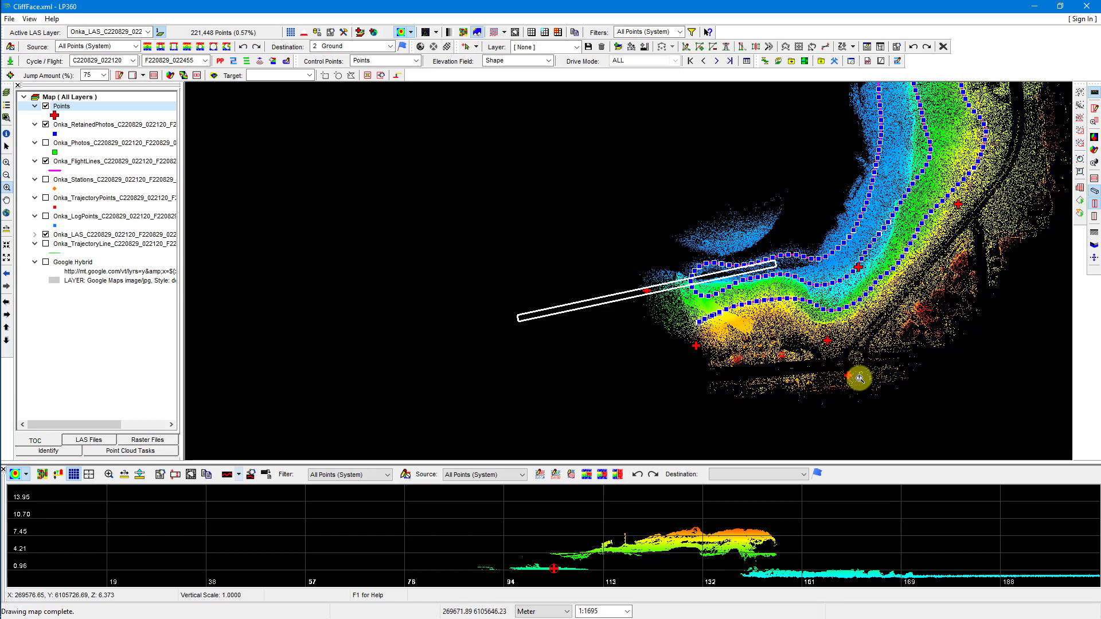
drag(930, 235, 680, 316)
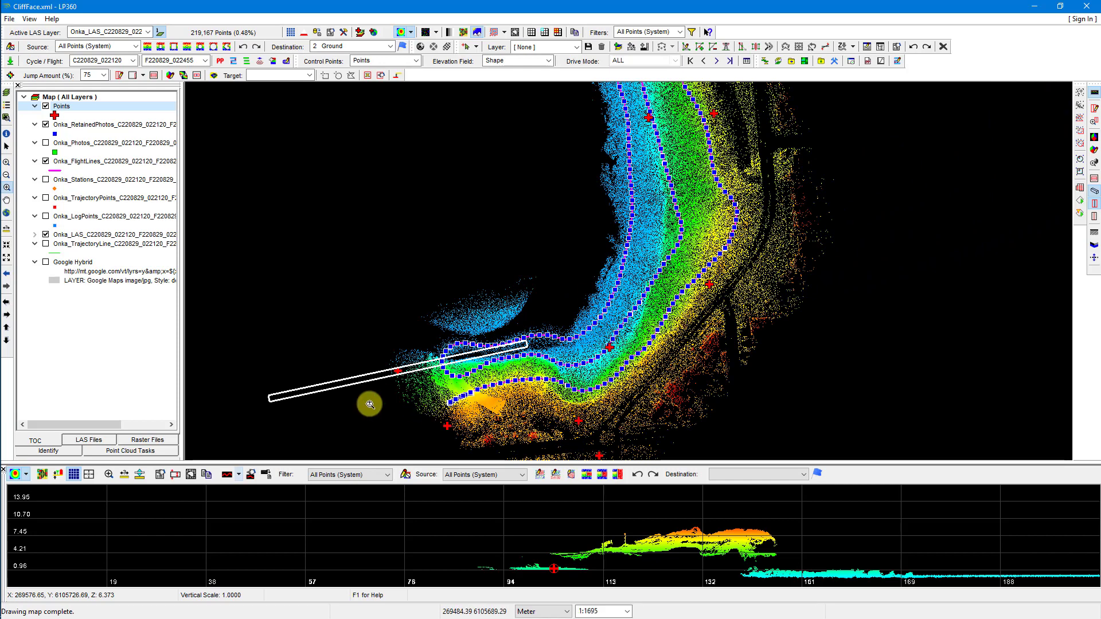
drag(430, 401, 577, 314)
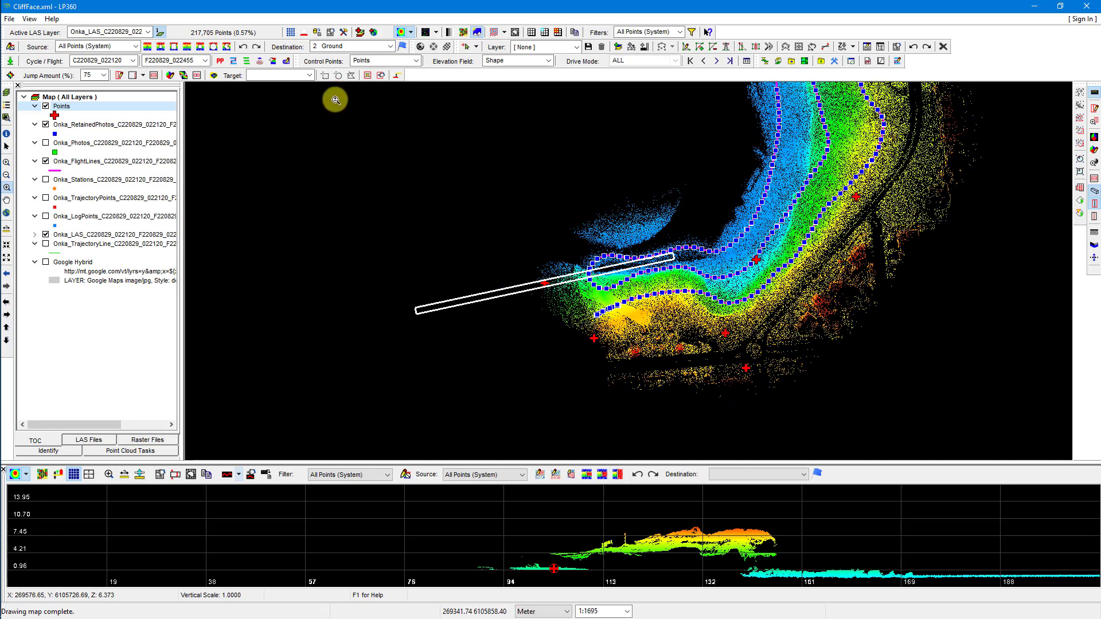
click(747, 62)
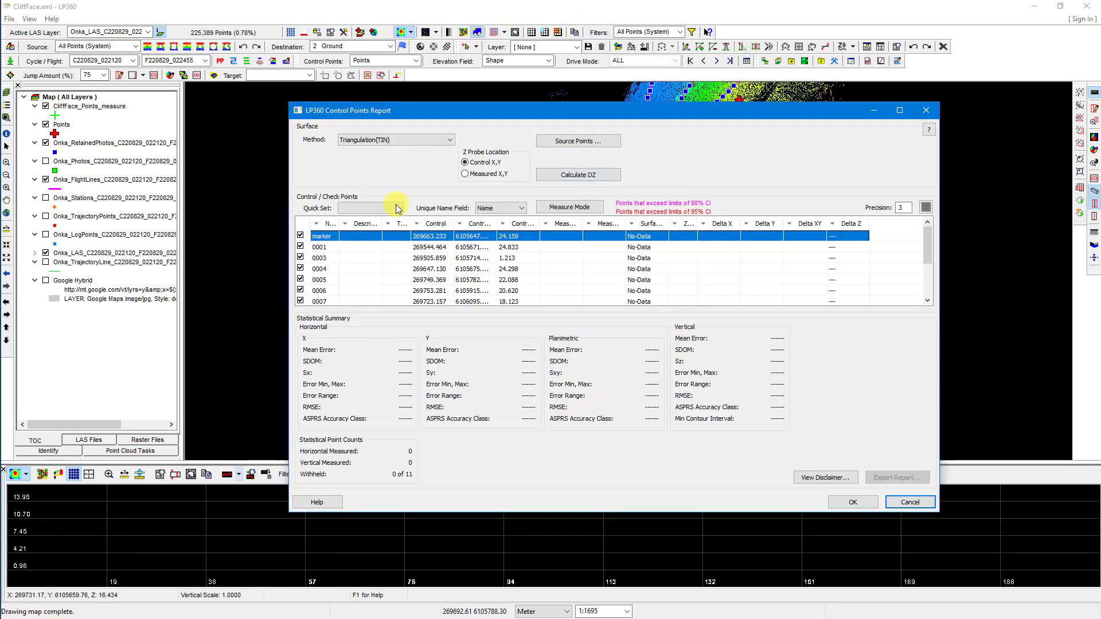
drag(726, 110, 649, 84)
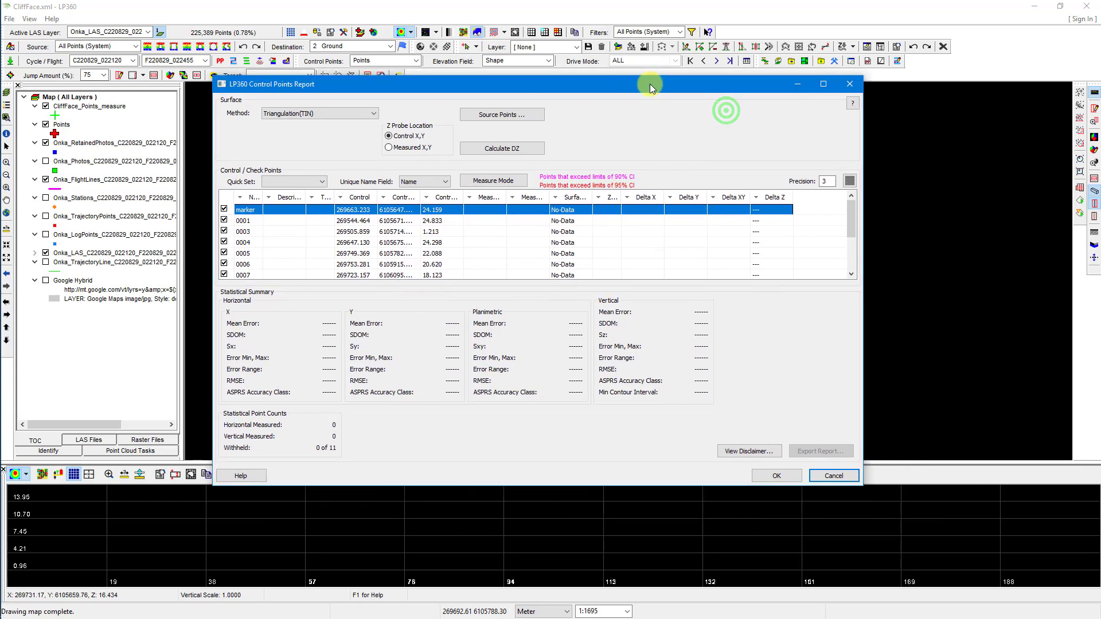
Set the report's surface method to Inverse Distance Weighted (IDW) and calculate DZ for the control points
click(288, 113)
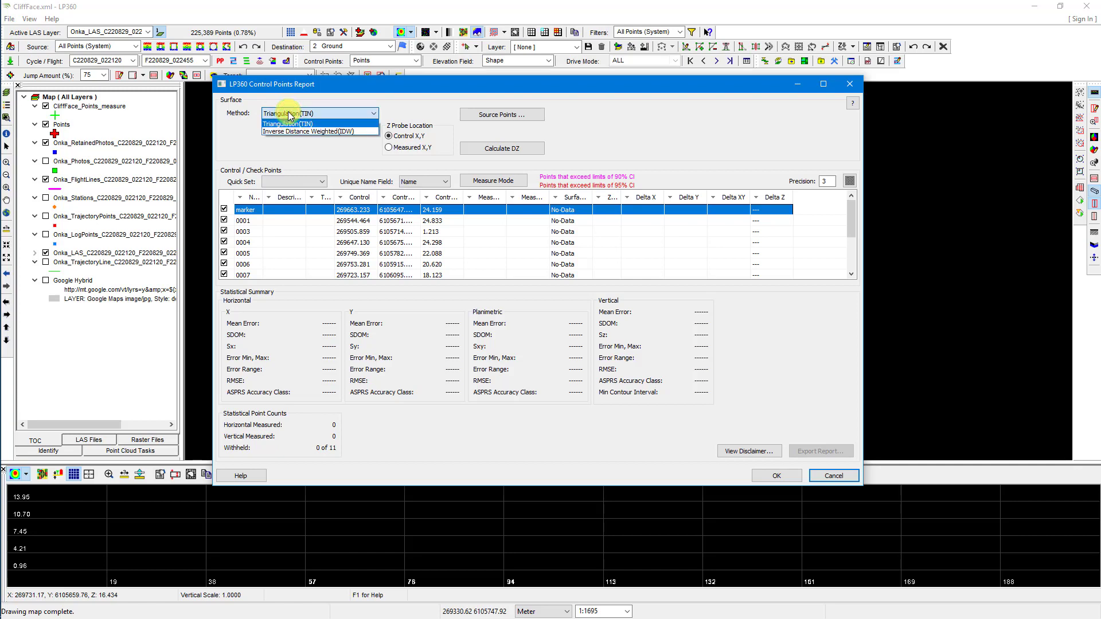
click(289, 114)
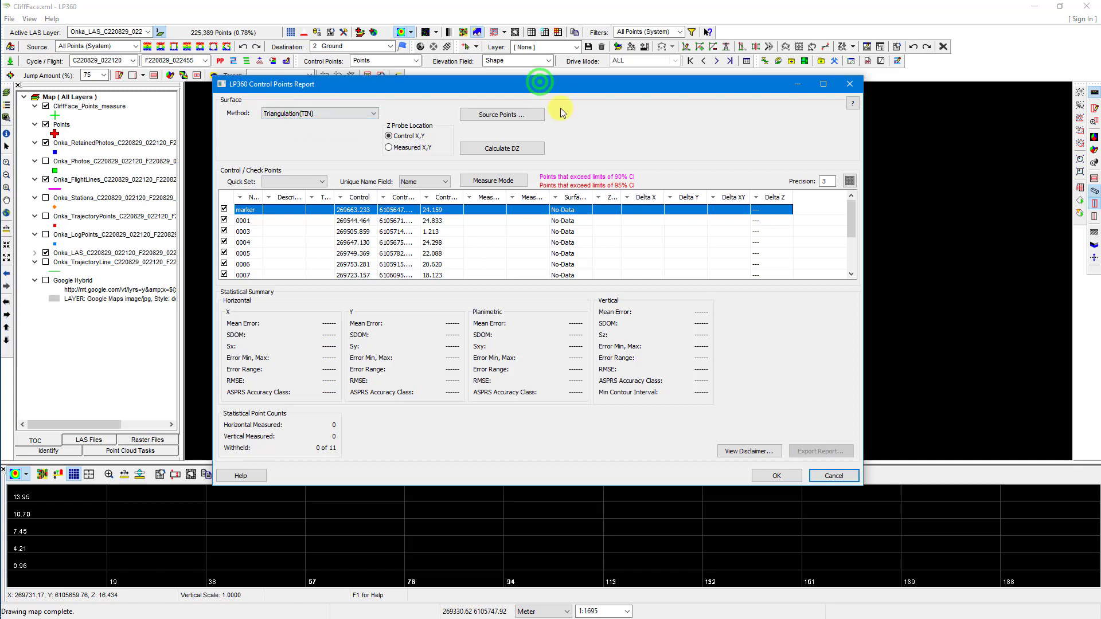
drag(539, 82, 891, 238)
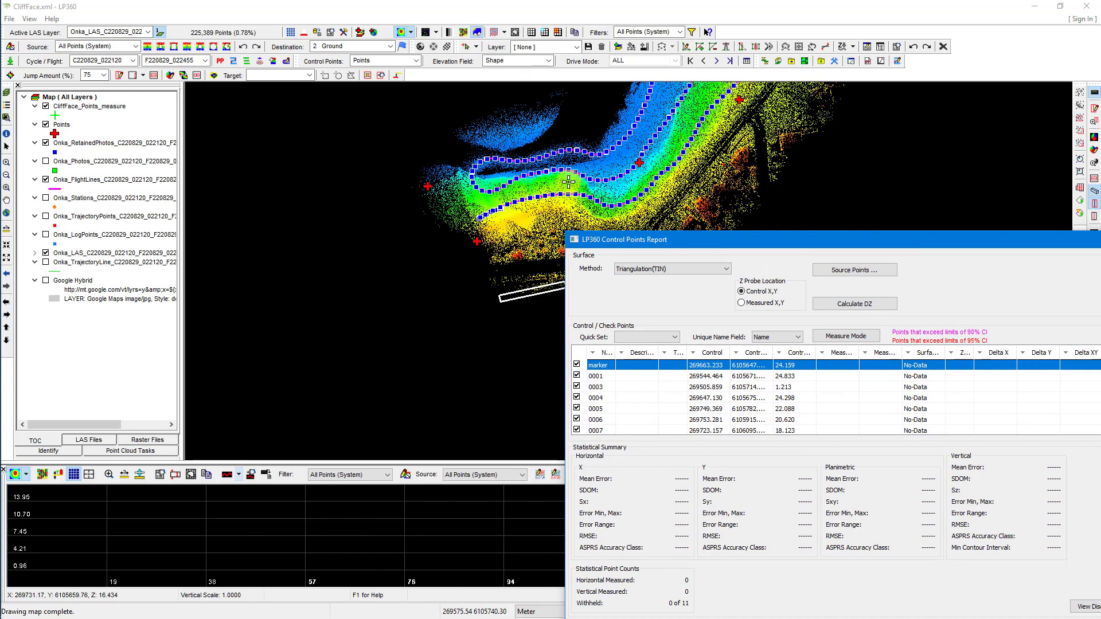
drag(821, 243, 449, 125)
click(309, 147)
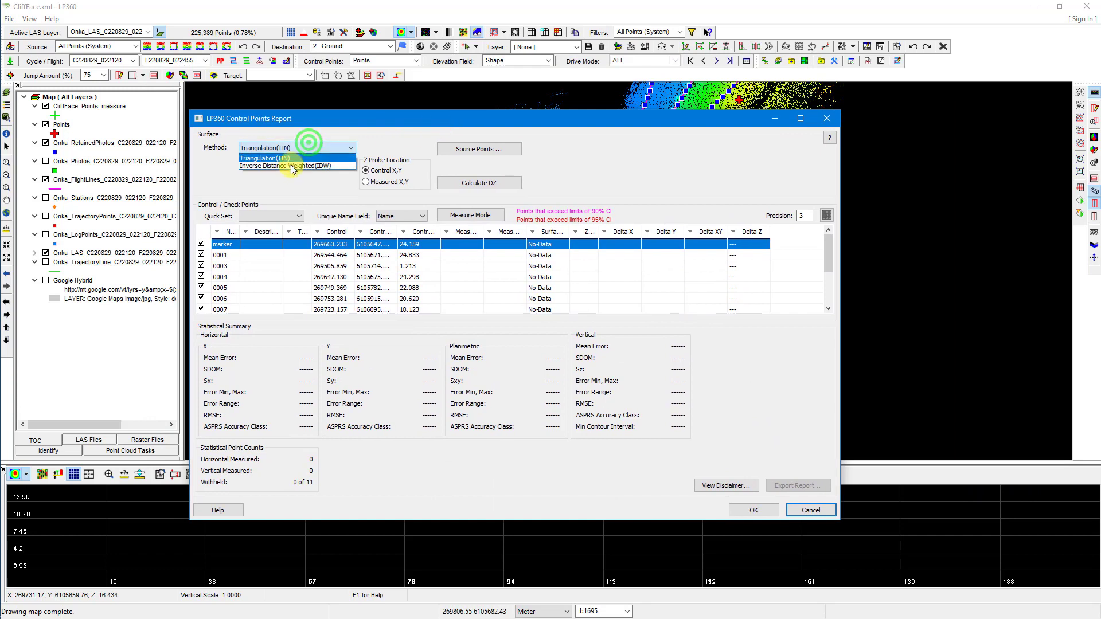
click(286, 166)
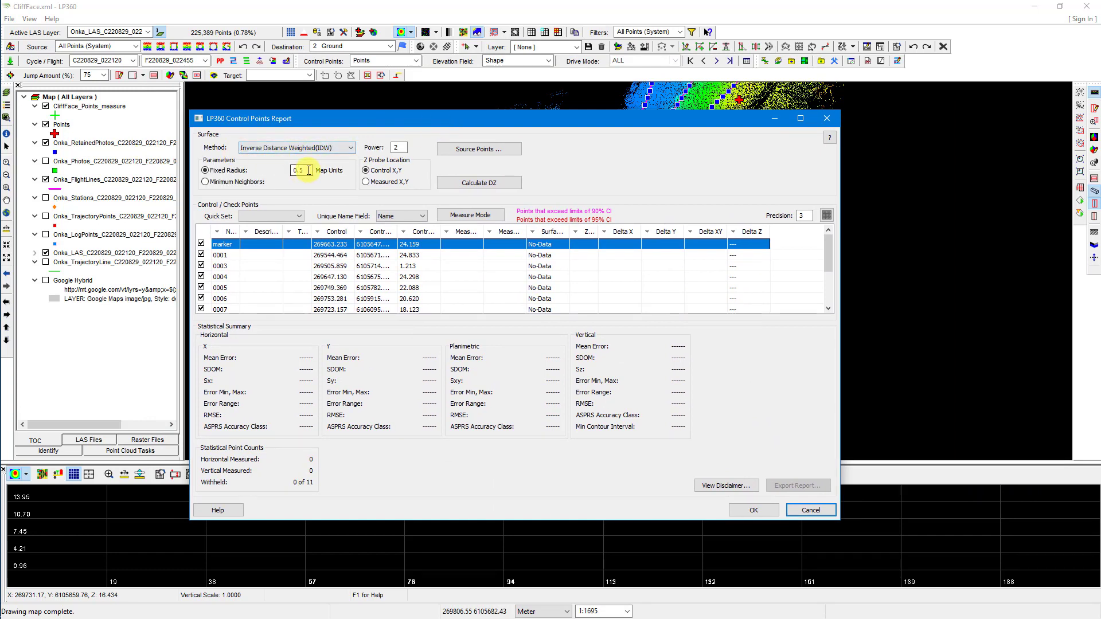
drag(309, 171, 289, 170)
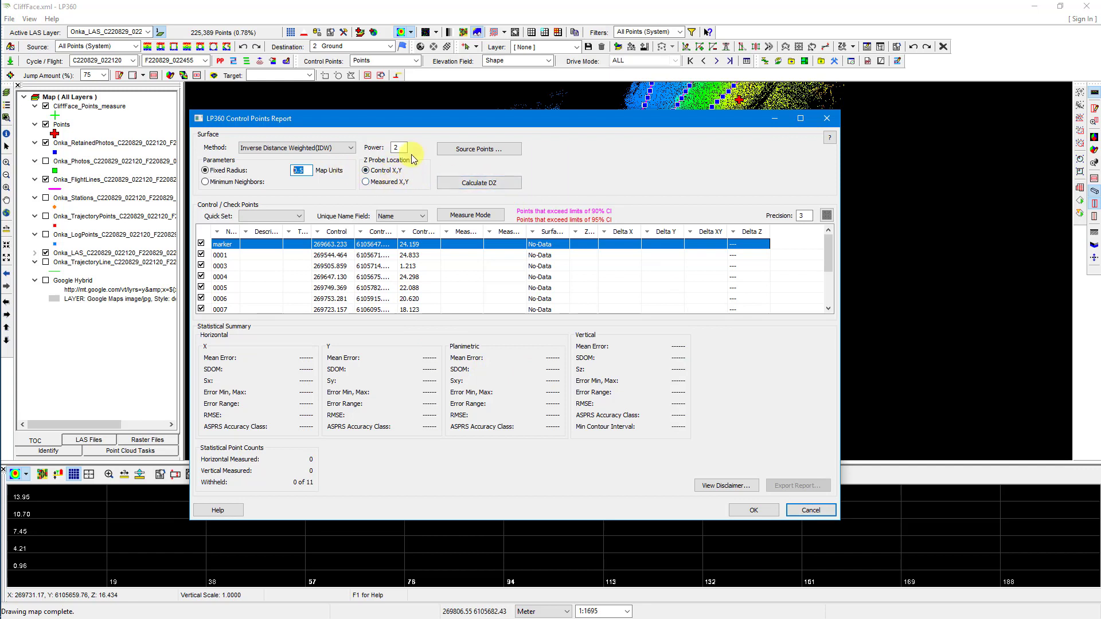
click(480, 184)
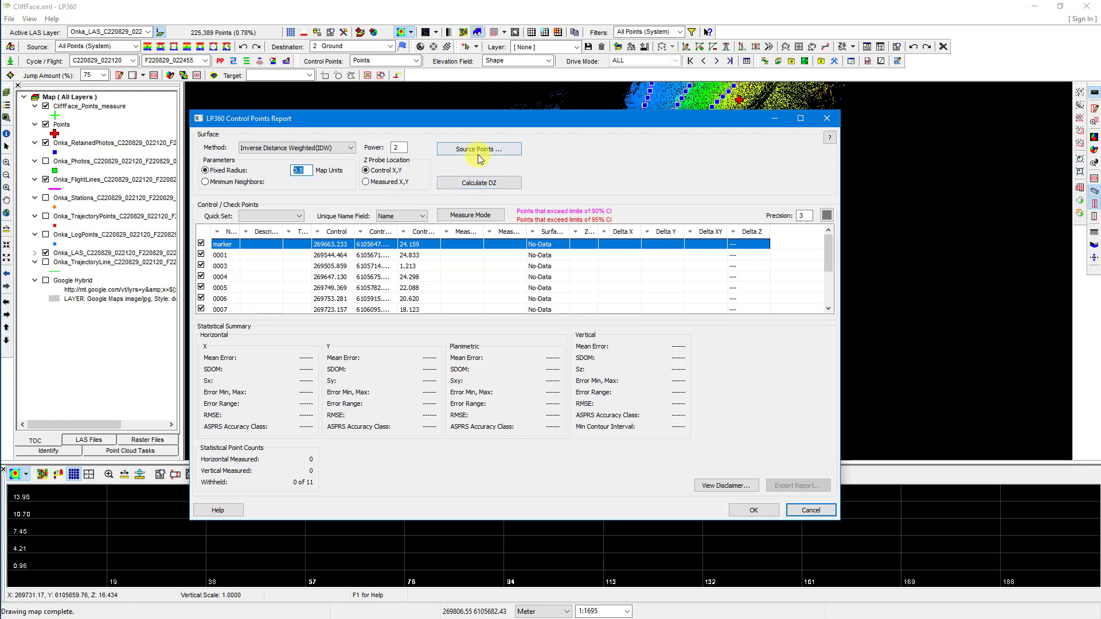
click(482, 189)
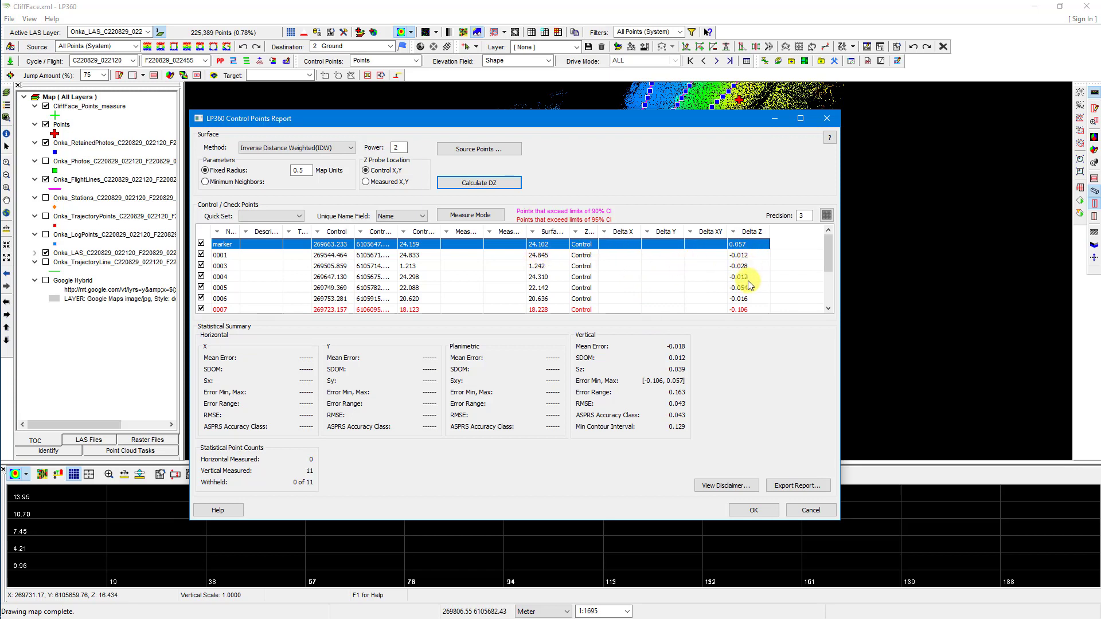
Go to control point 0007 from the report, then close the report and save the control point measurements
scroll(675, 287, down, 2)
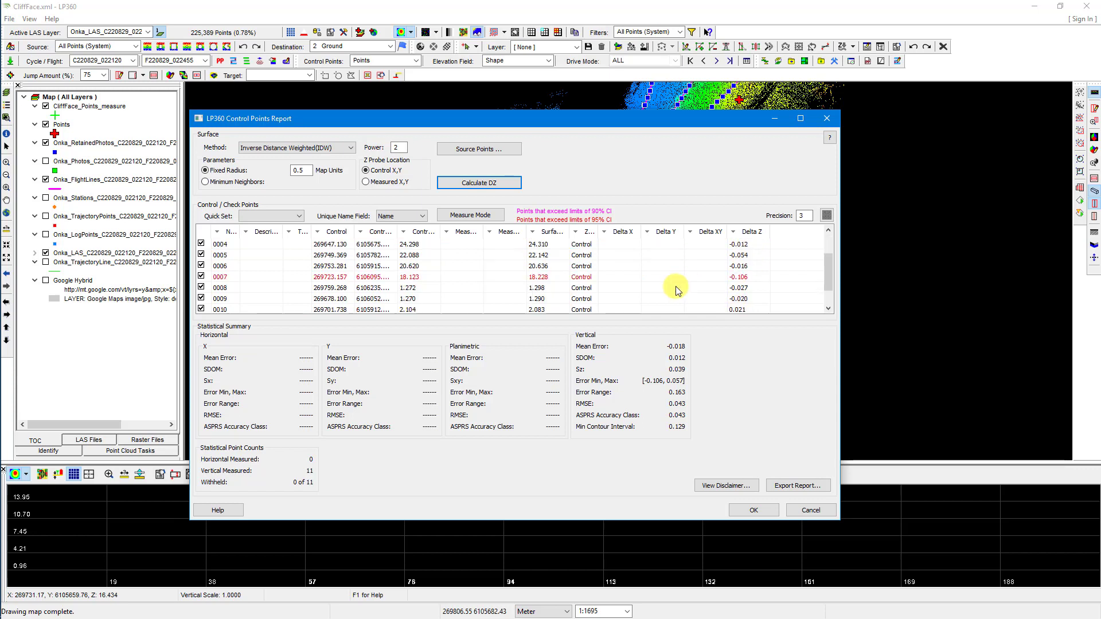
click(650, 254)
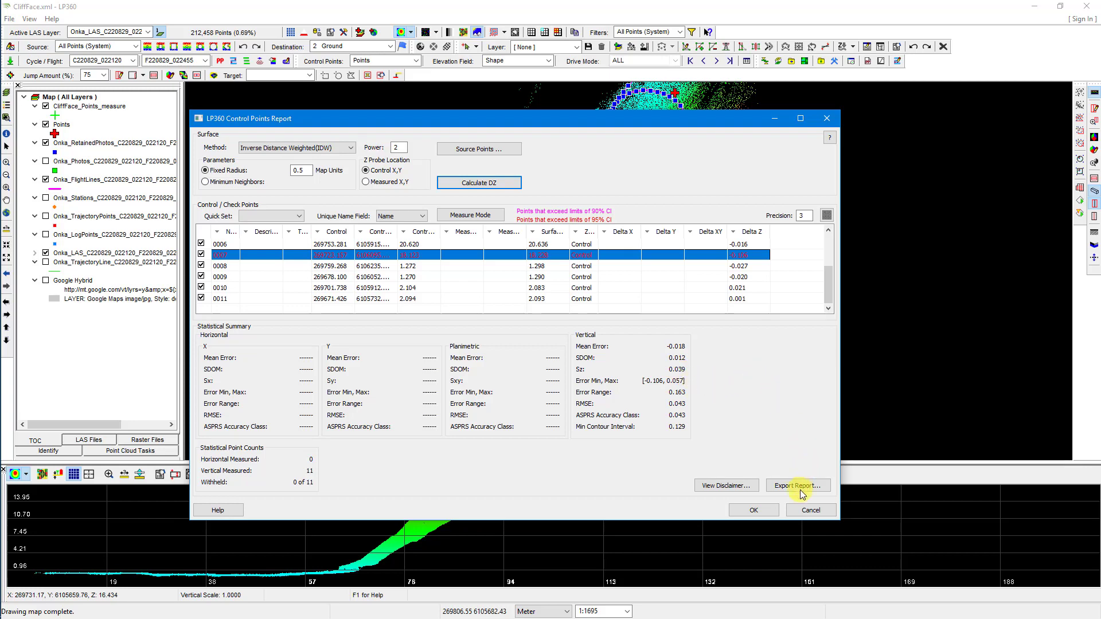
click(805, 512)
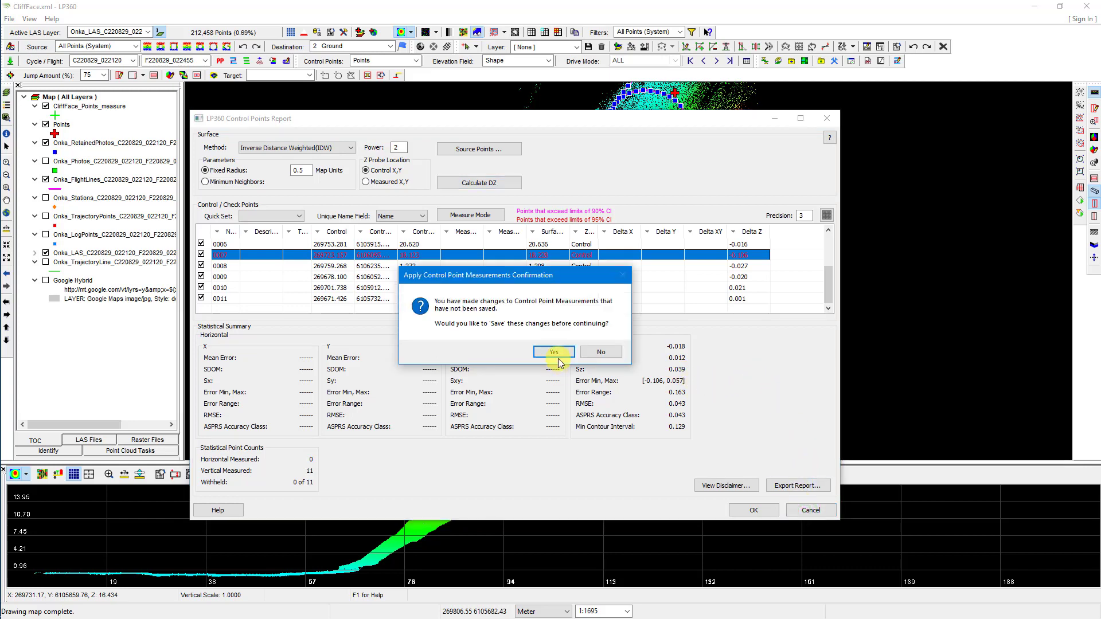
click(555, 352)
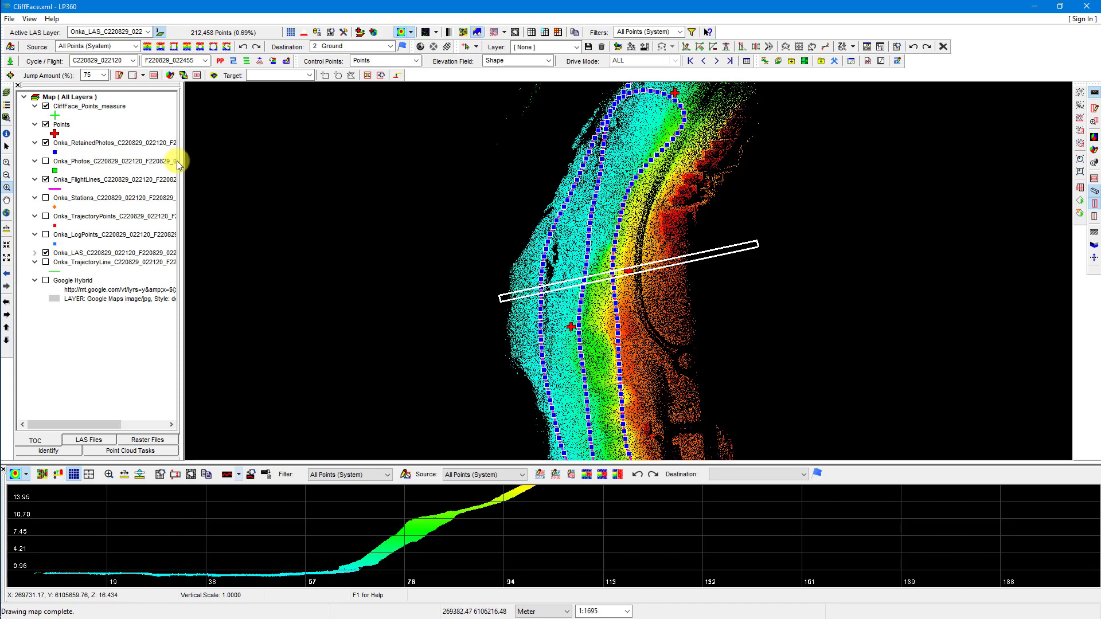
Open the Feature Analyst for the Points layer and select point 0007, keeping its map location unobstructed
right_click(66, 122)
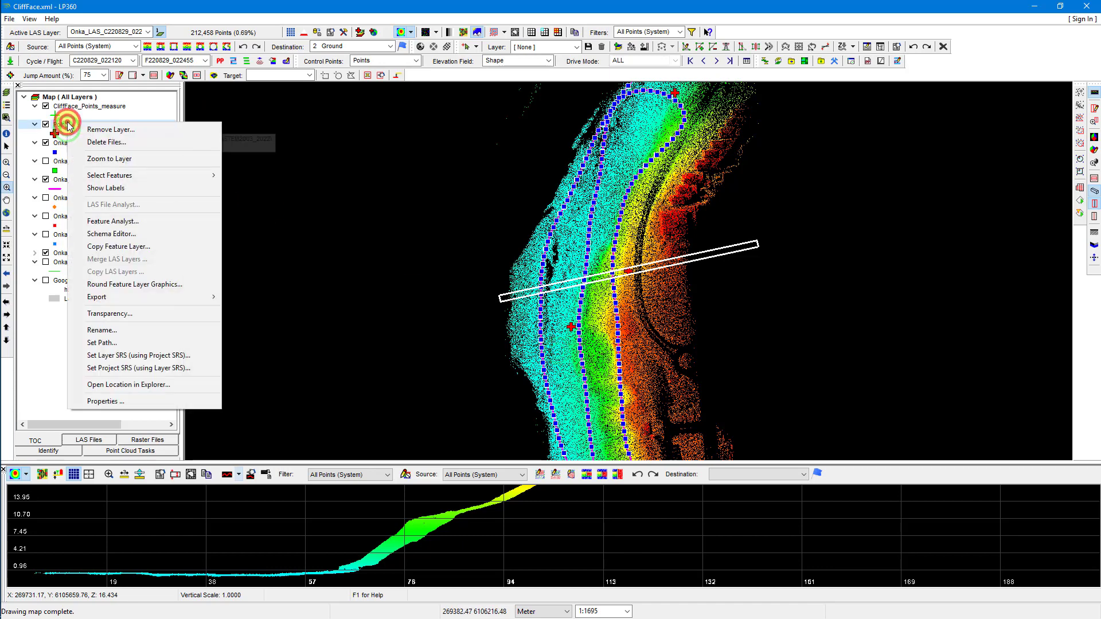
click(140, 219)
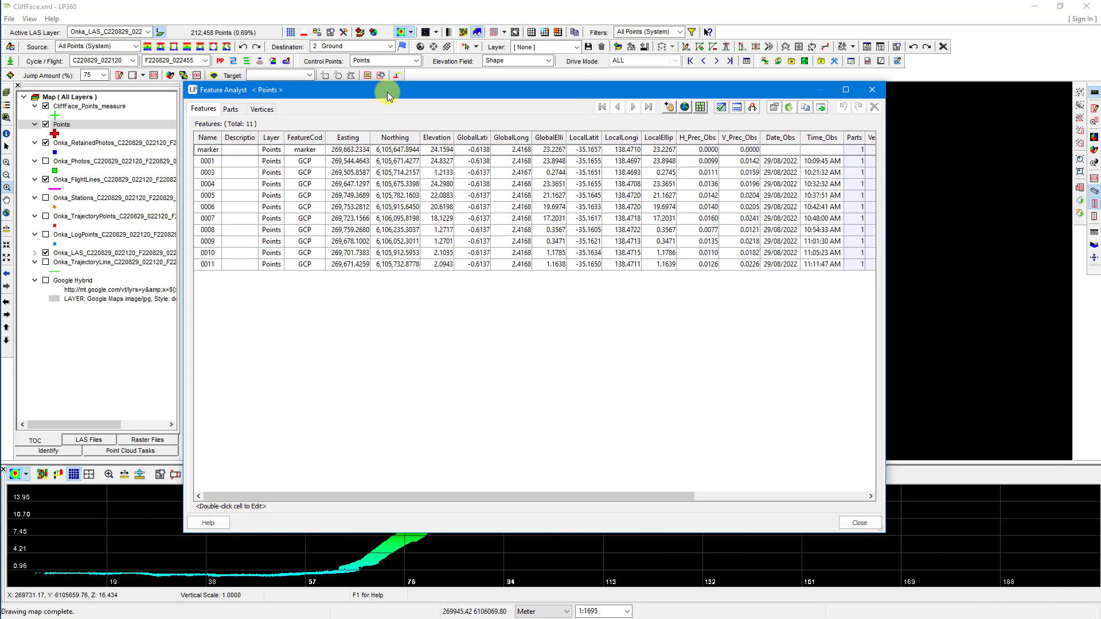
click(204, 222)
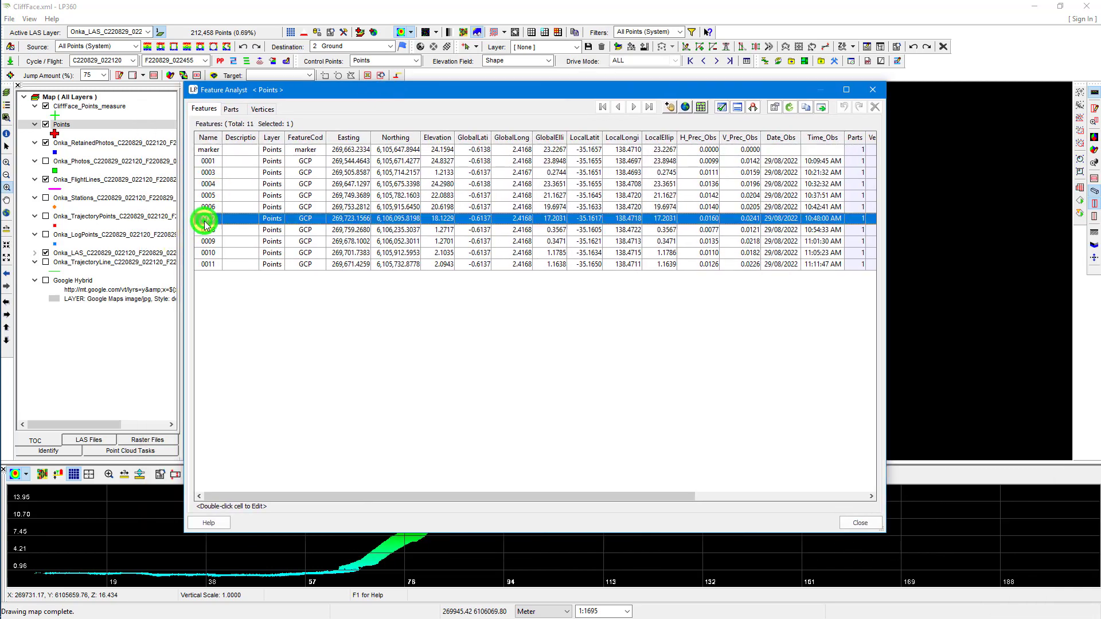
click(210, 293)
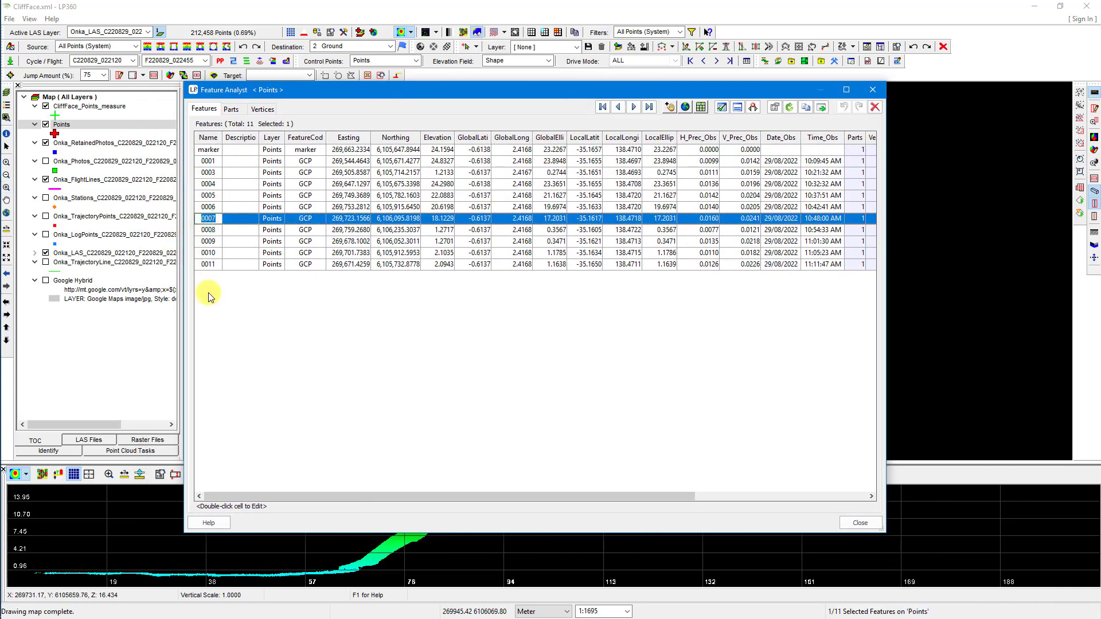
click(205, 220)
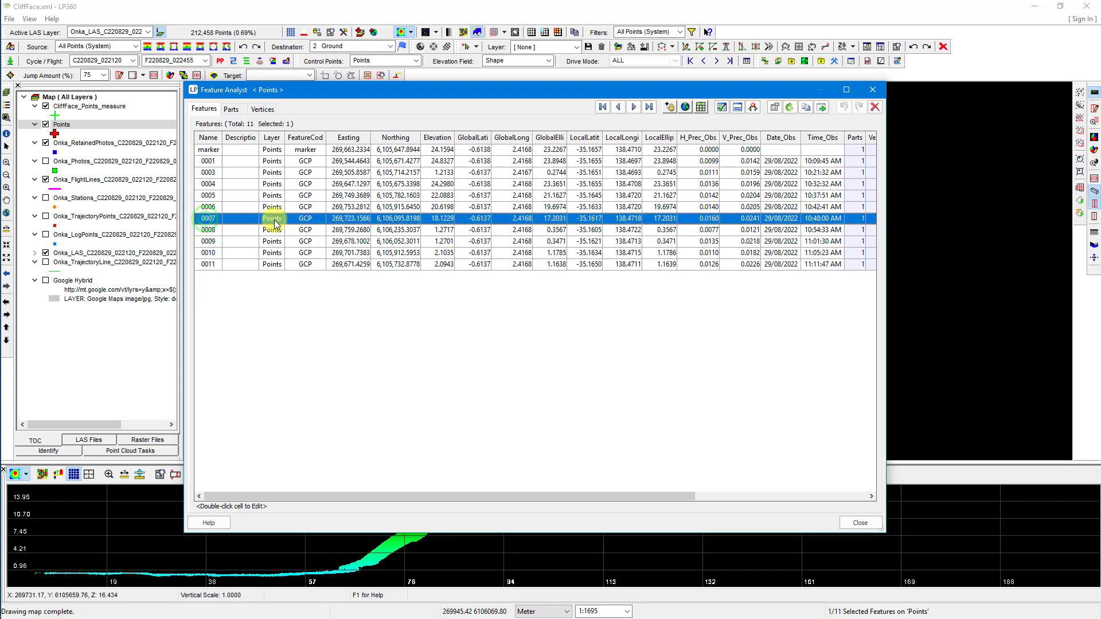
drag(511, 91, 680, 419)
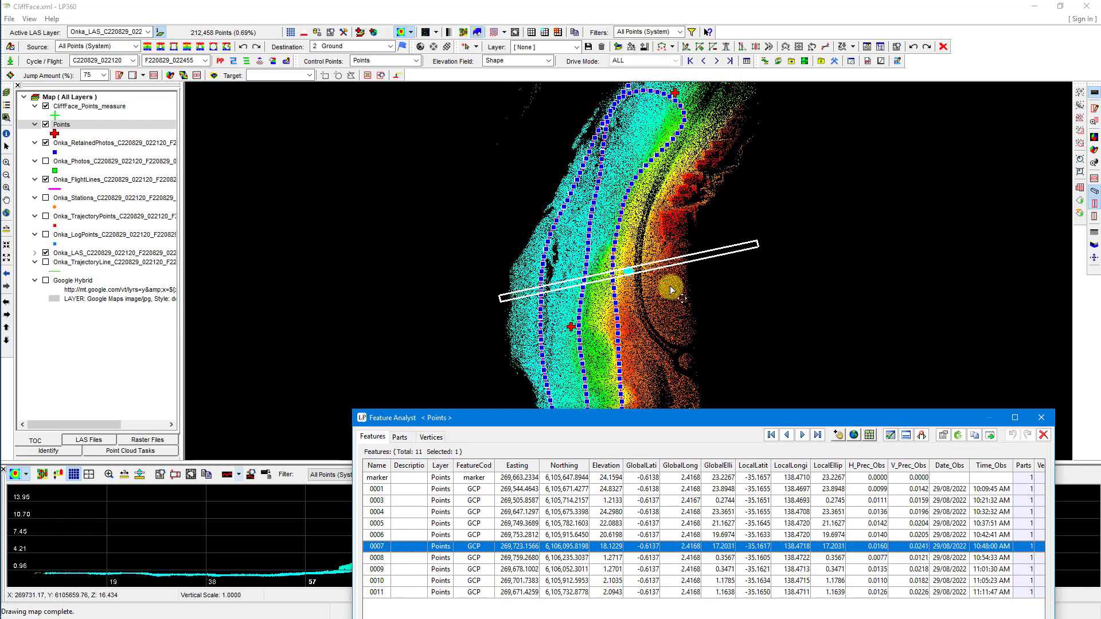
Display the LAS layer in natural RGB colours and examine the ground around point 0007 up close
scroll(625, 281, up, 5)
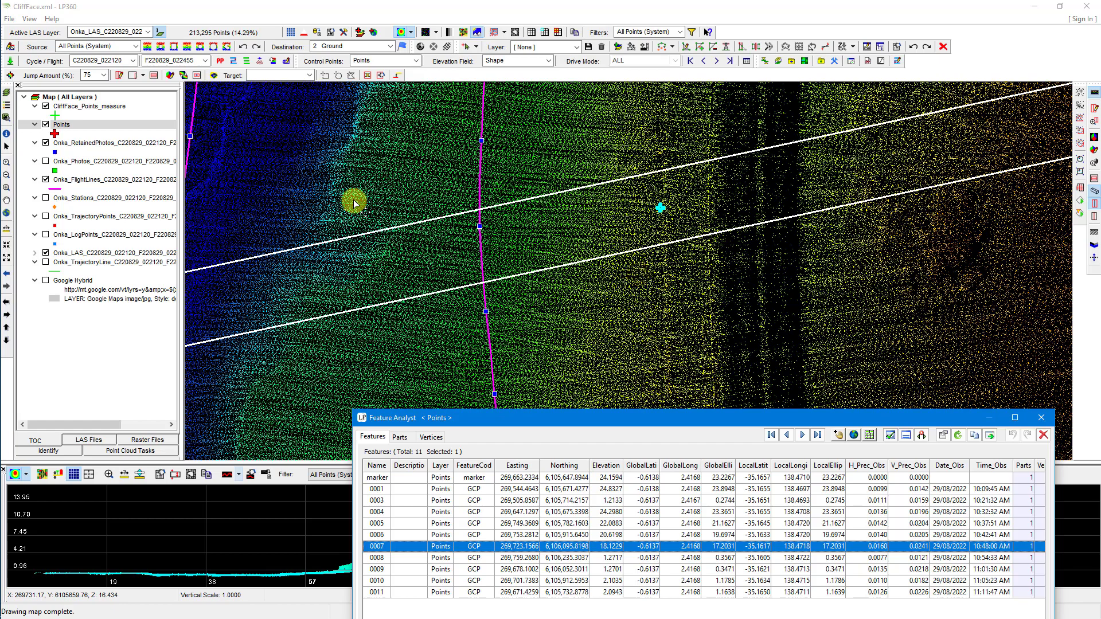
click(99, 253)
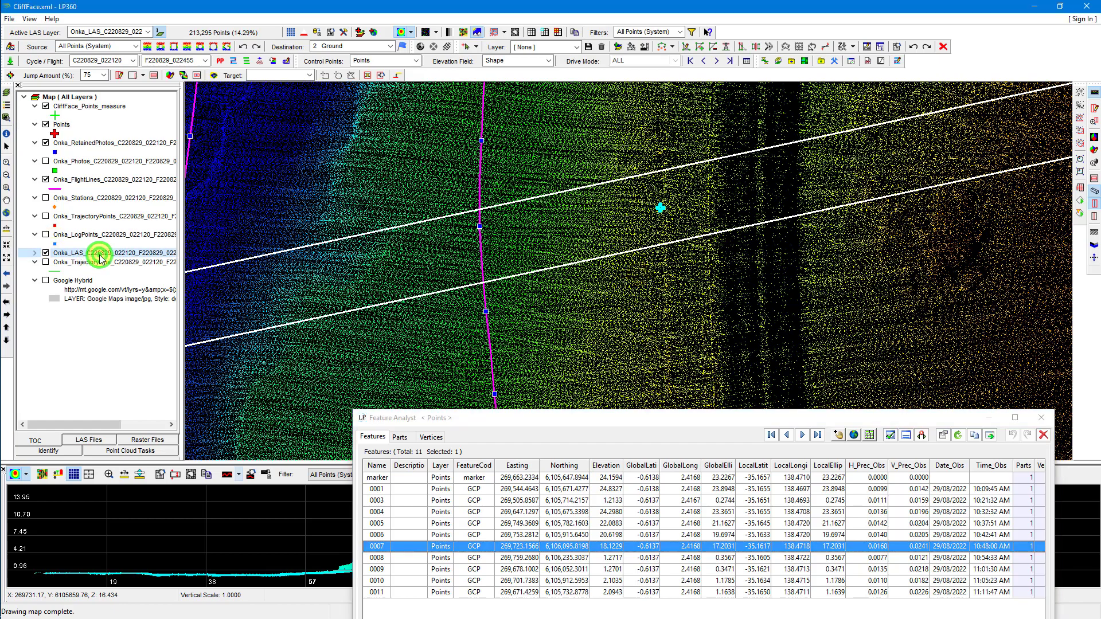
click(411, 33)
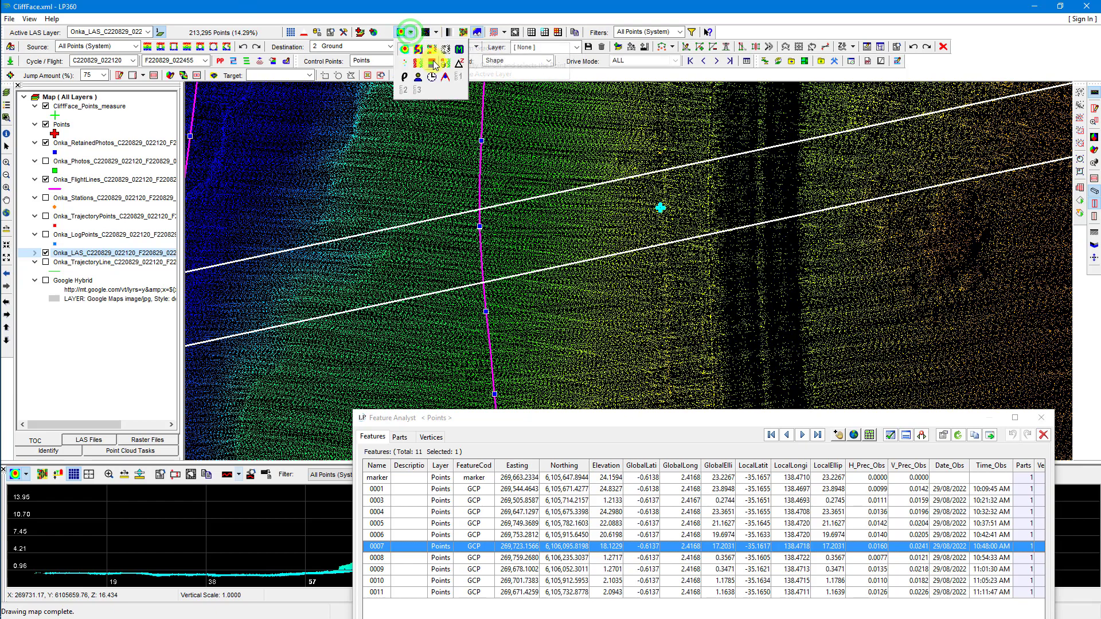
click(433, 63)
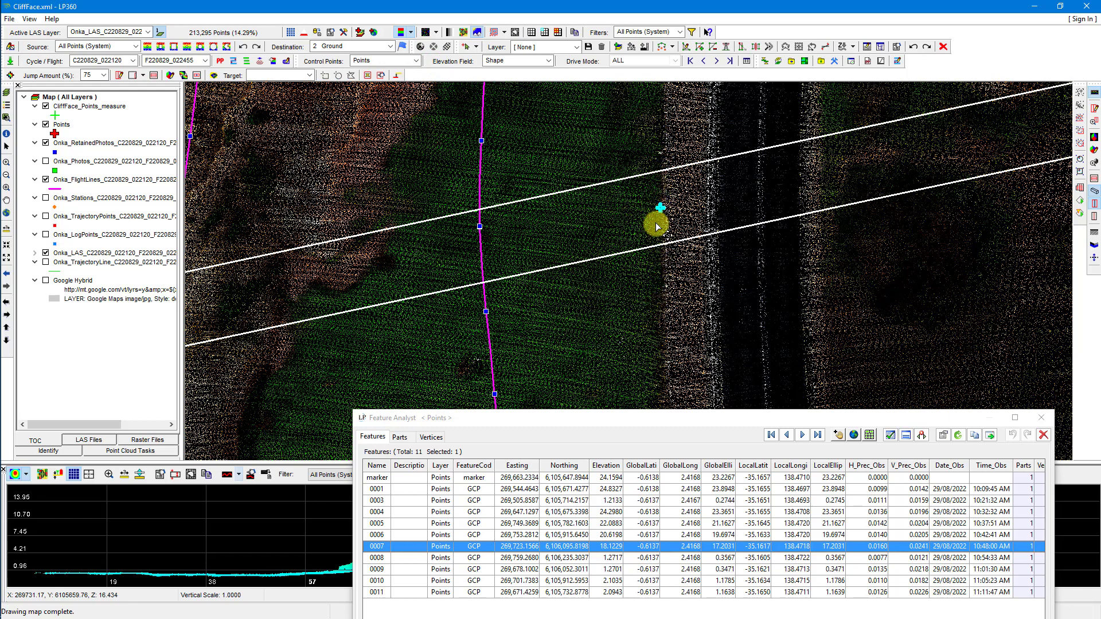
drag(657, 226, 583, 248)
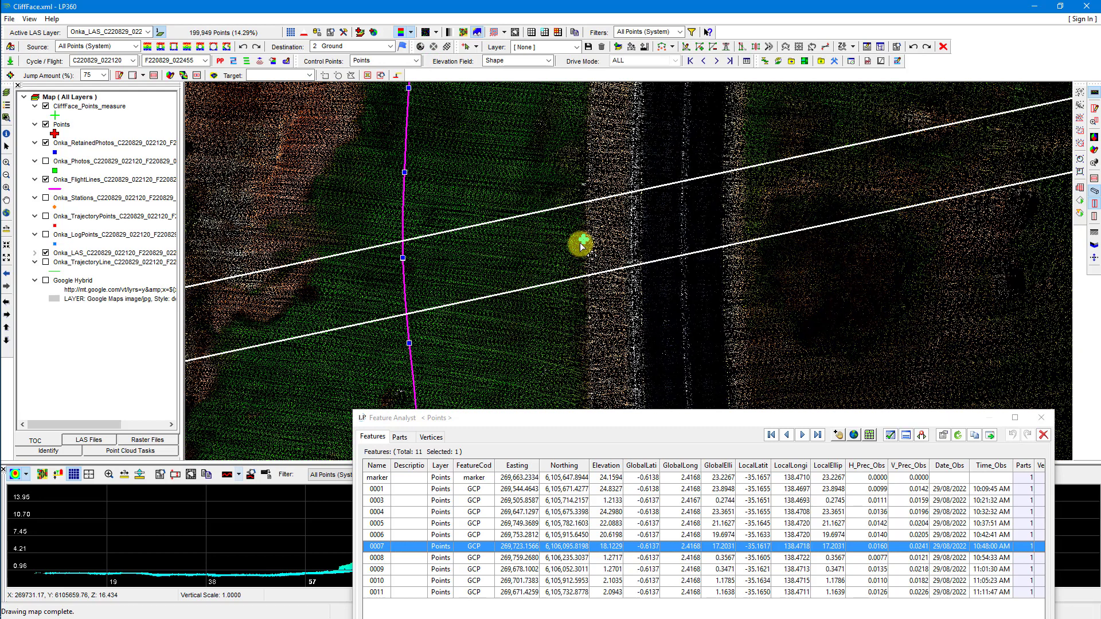
scroll(583, 243, up, 5)
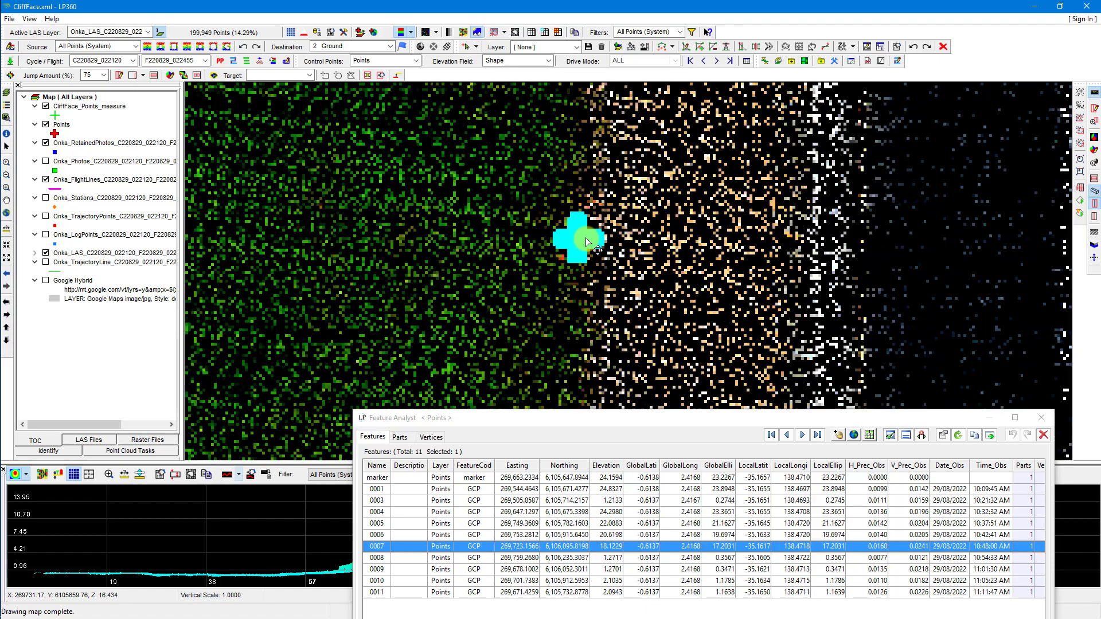
scroll(586, 241, down, 5)
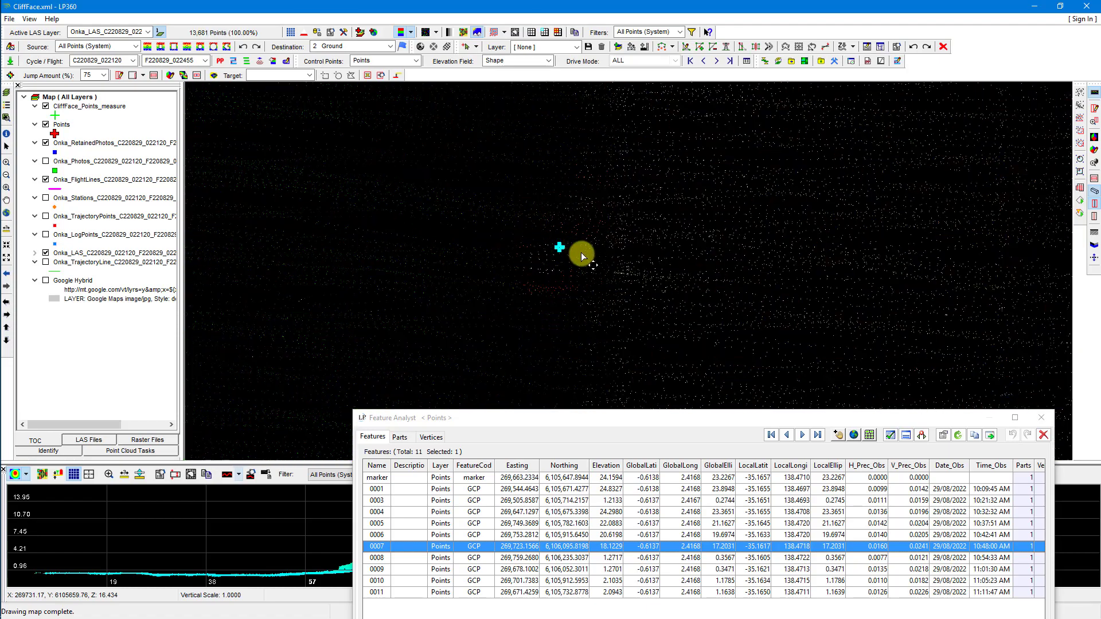
scroll(580, 252, down, 3)
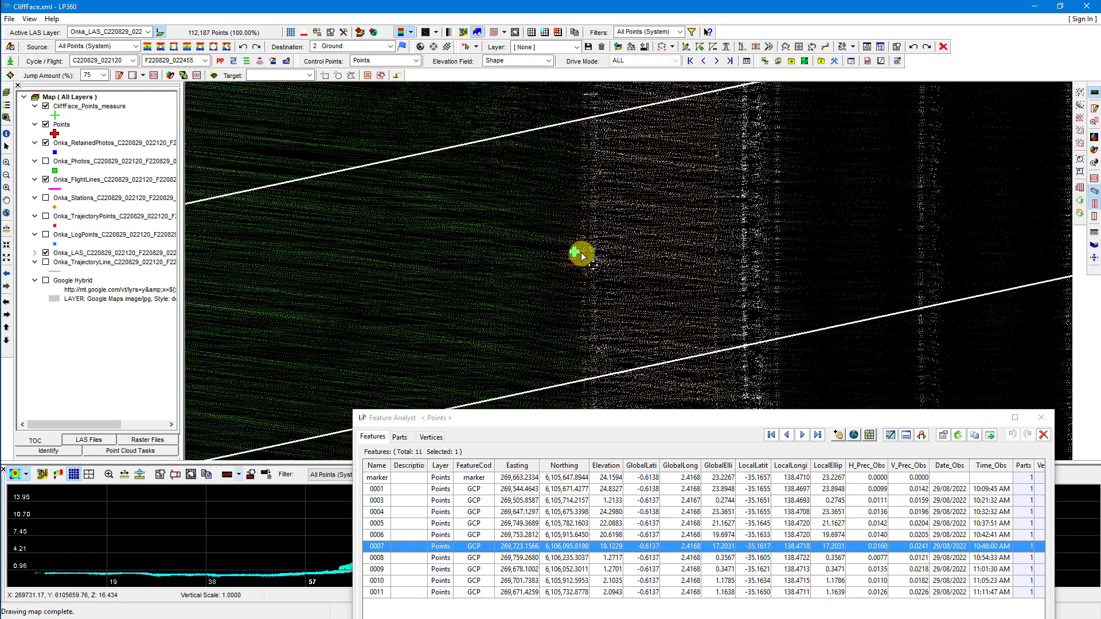
scroll(580, 255, down, 2)
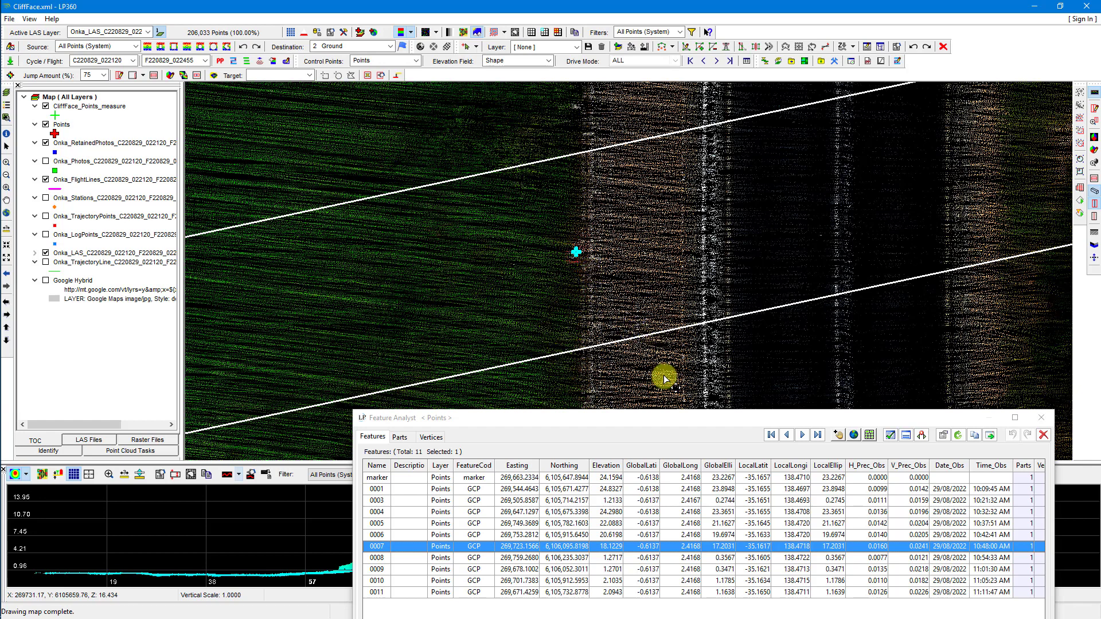
Close the Feature Analyst, reopen the Control Points Report and recalculate DZ for the control points
drag(697, 417, 557, 132)
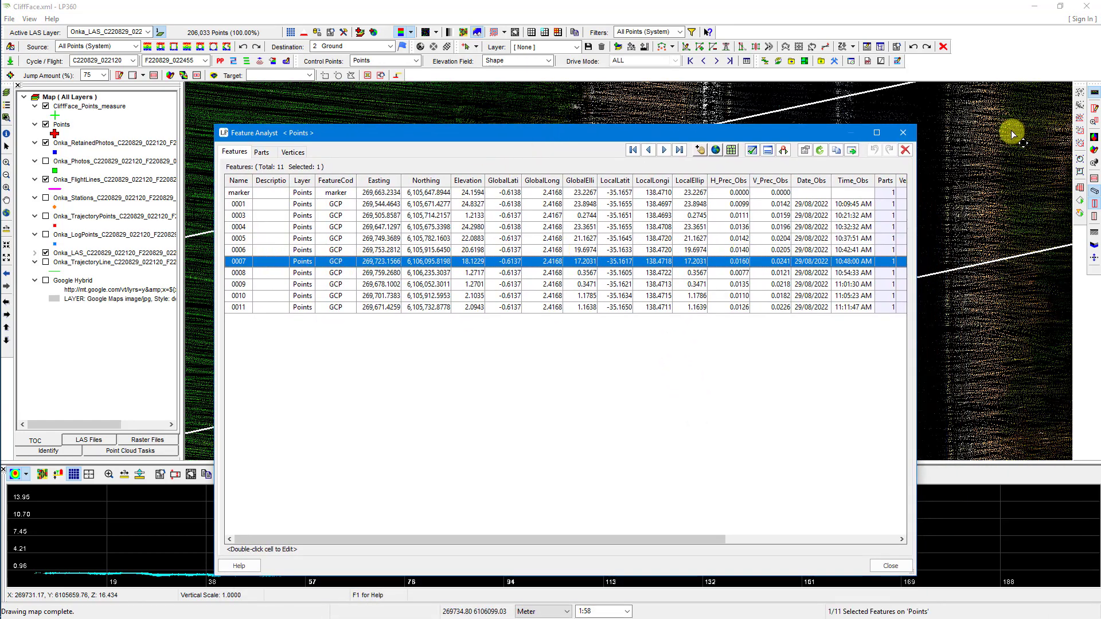
click(903, 133)
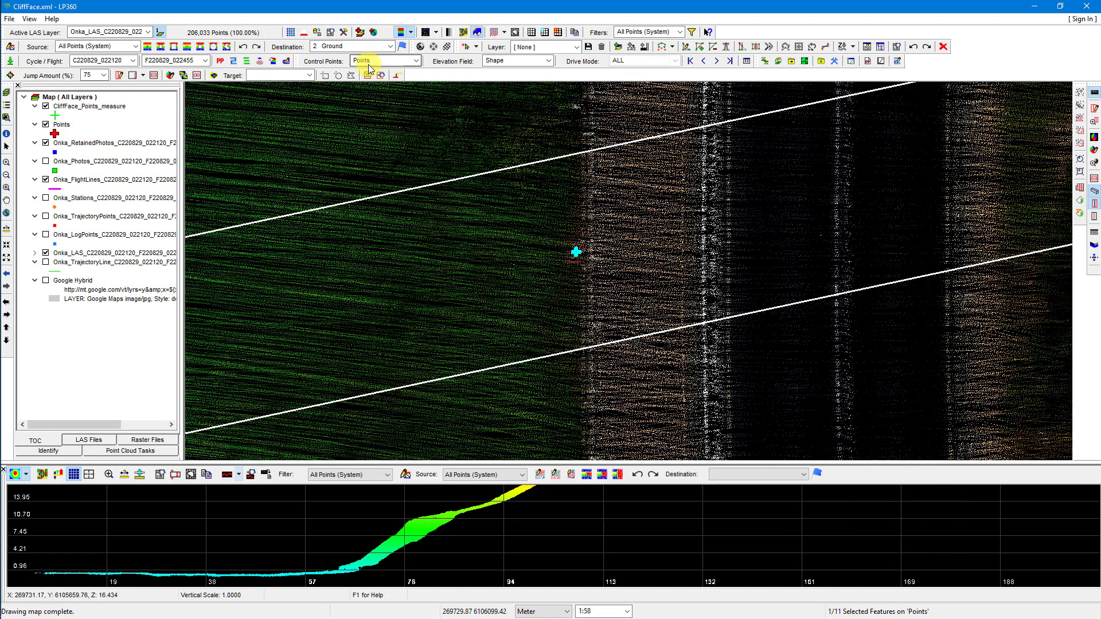
click(746, 62)
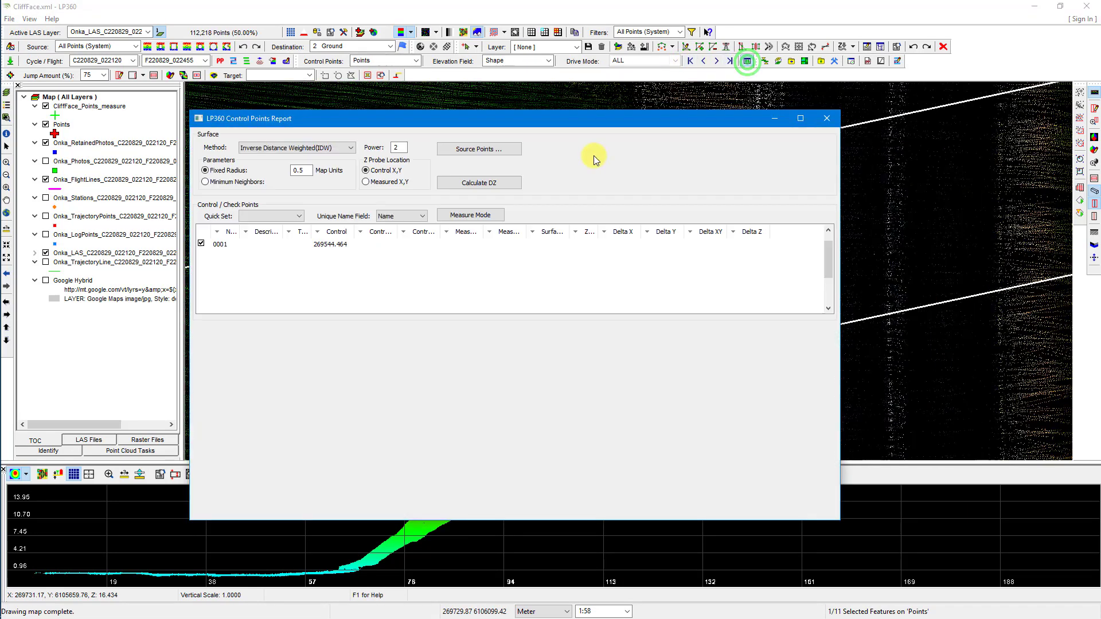
drag(506, 125, 548, 87)
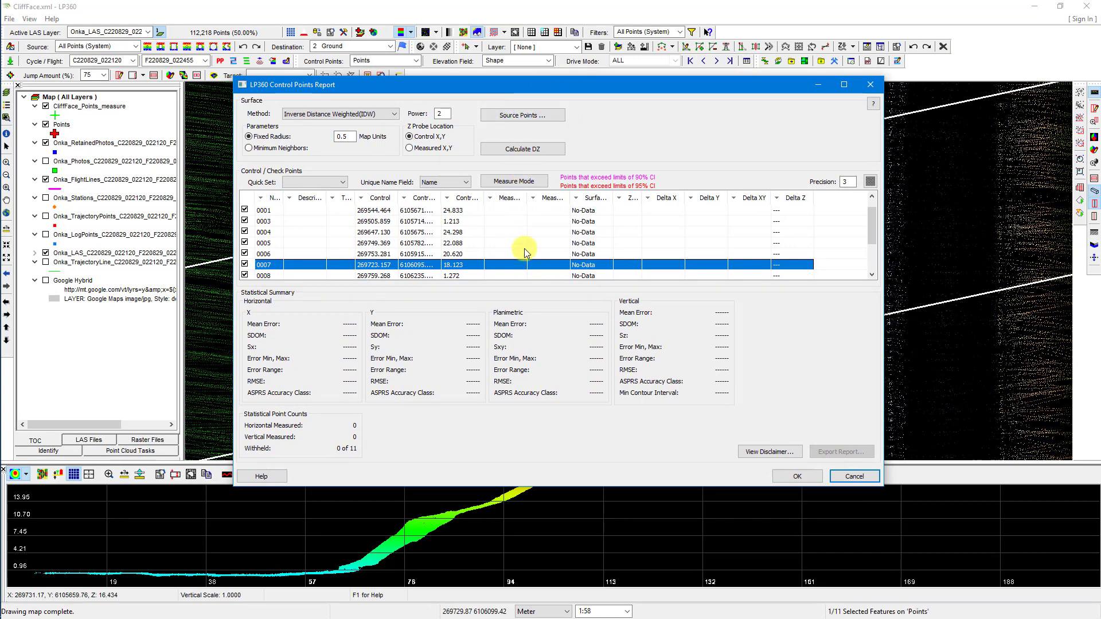
click(548, 149)
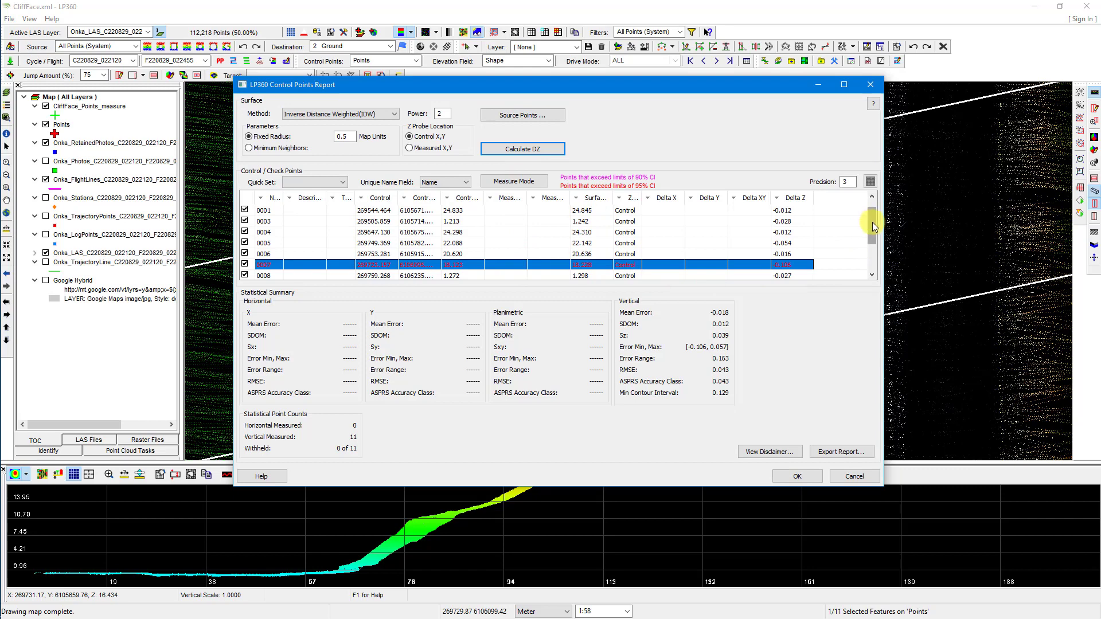
Review the Delta Z values of all control points, then close the report and save the measurements
drag(872, 222, 870, 225)
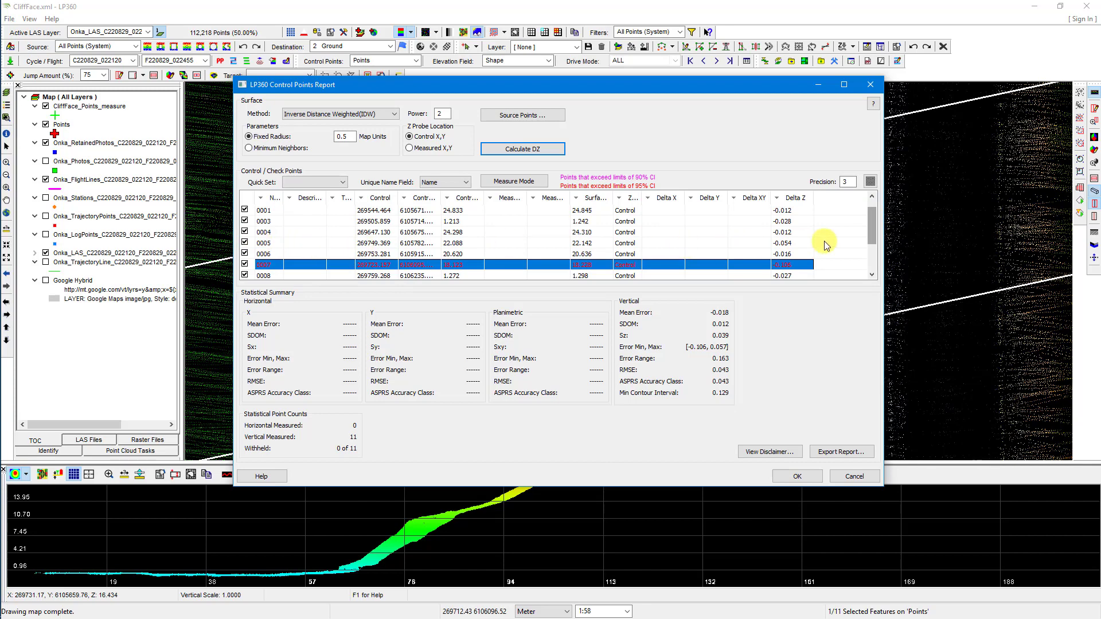
drag(872, 229, 871, 255)
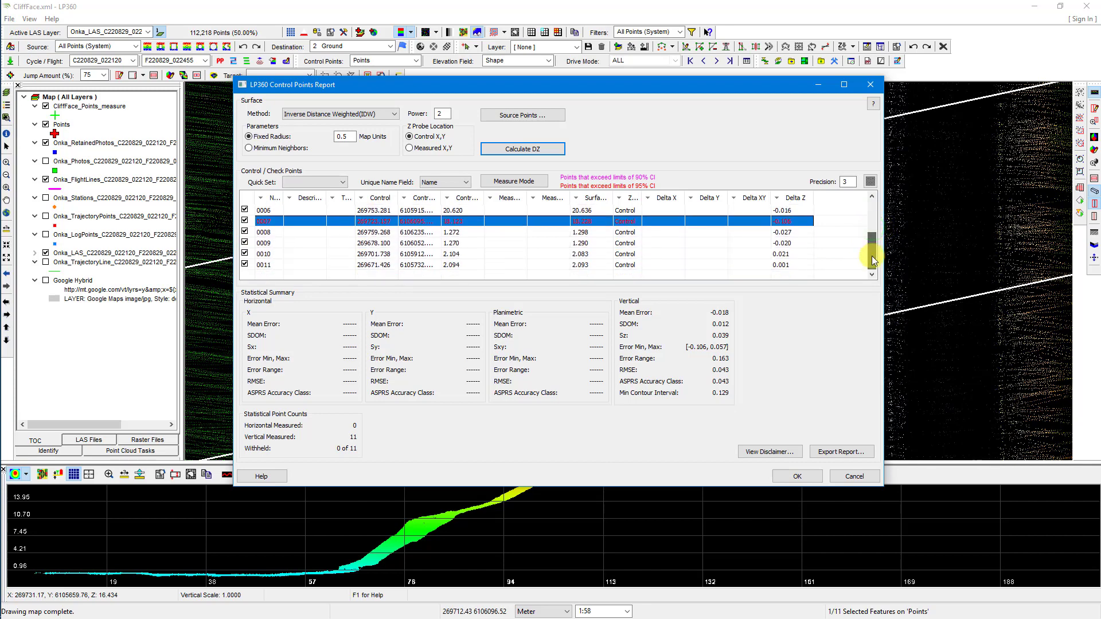
drag(872, 253, 872, 210)
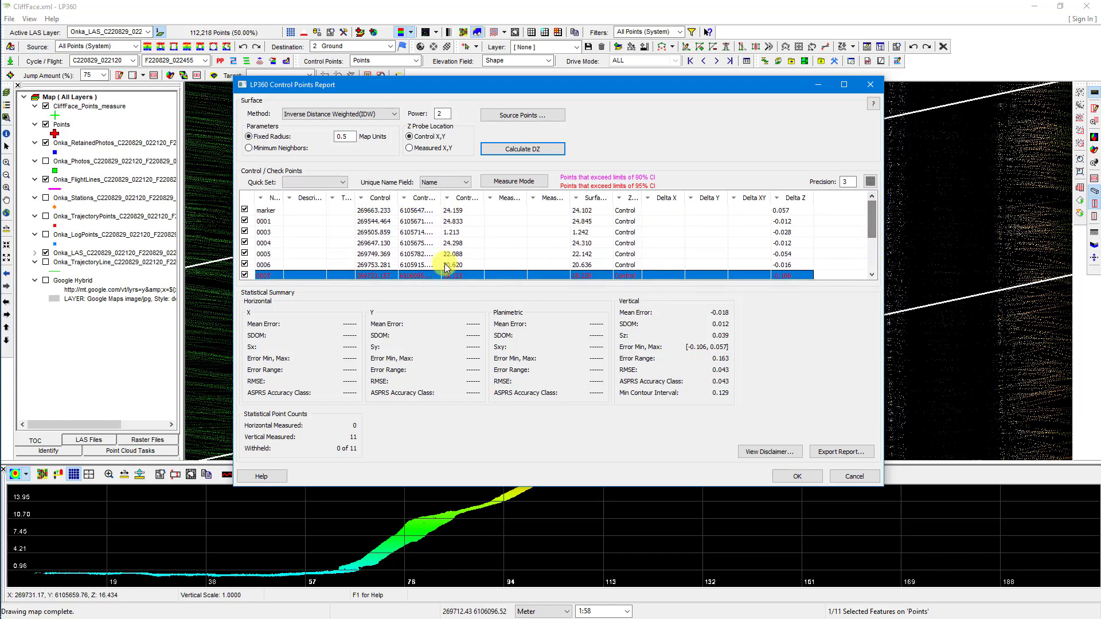
click(870, 84)
click(604, 317)
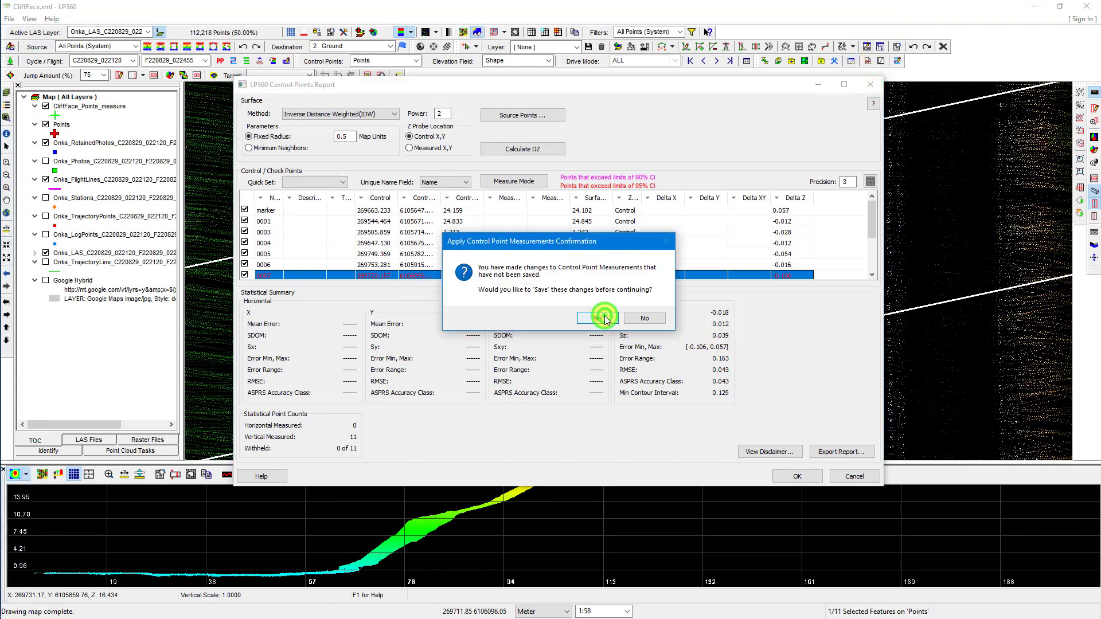
Open the Feature Analyst for the Points layer, select point 0005 and keep the map unobstructed
click(63, 123)
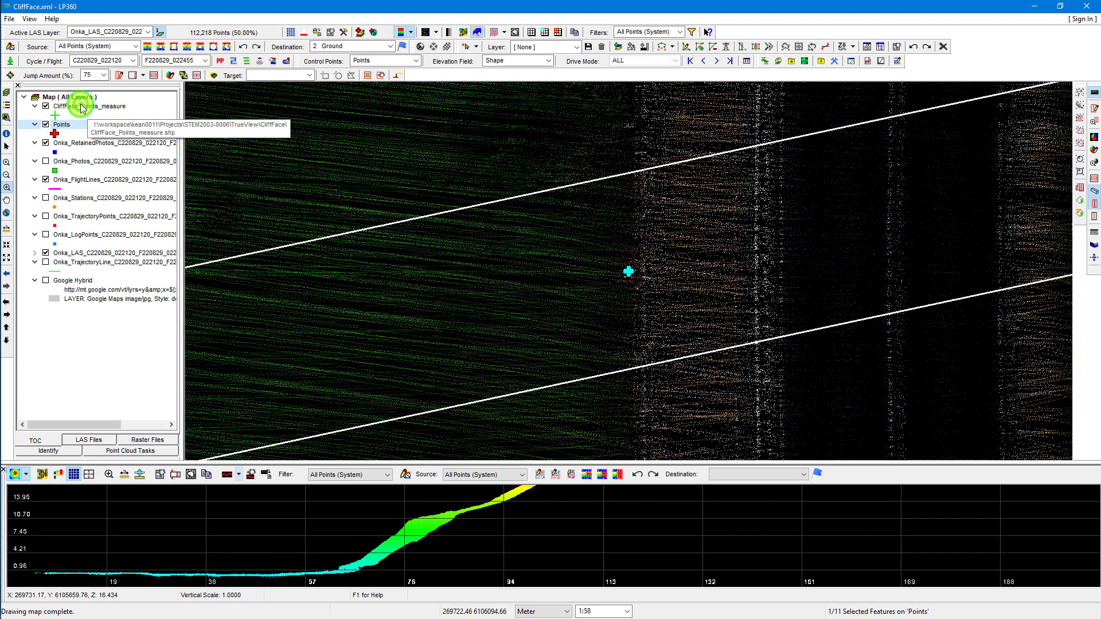
click(84, 107)
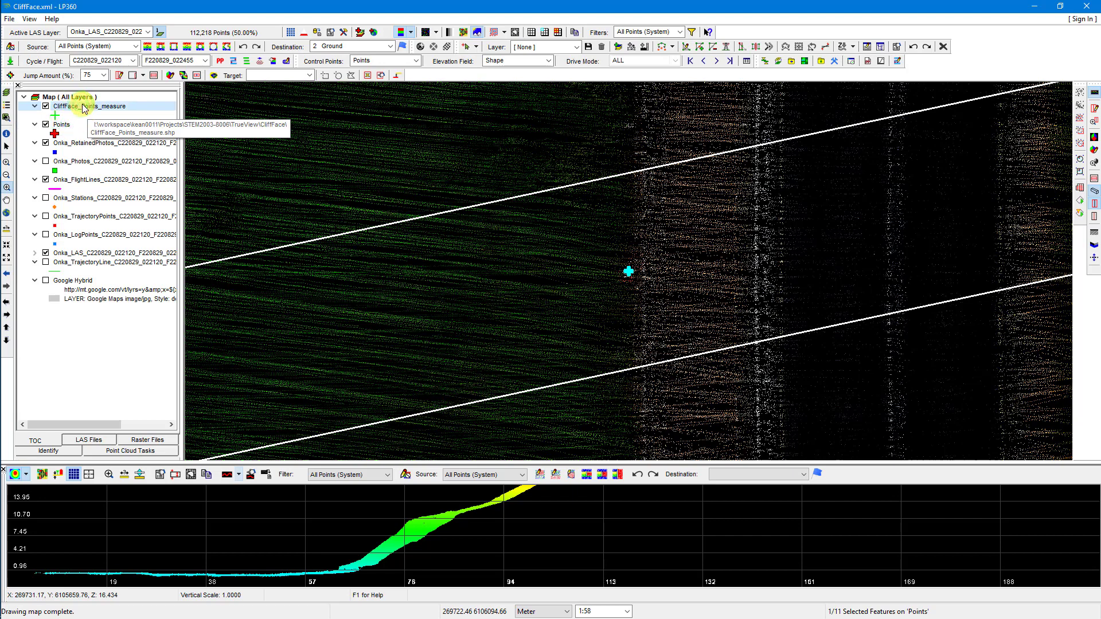
right_click(65, 123)
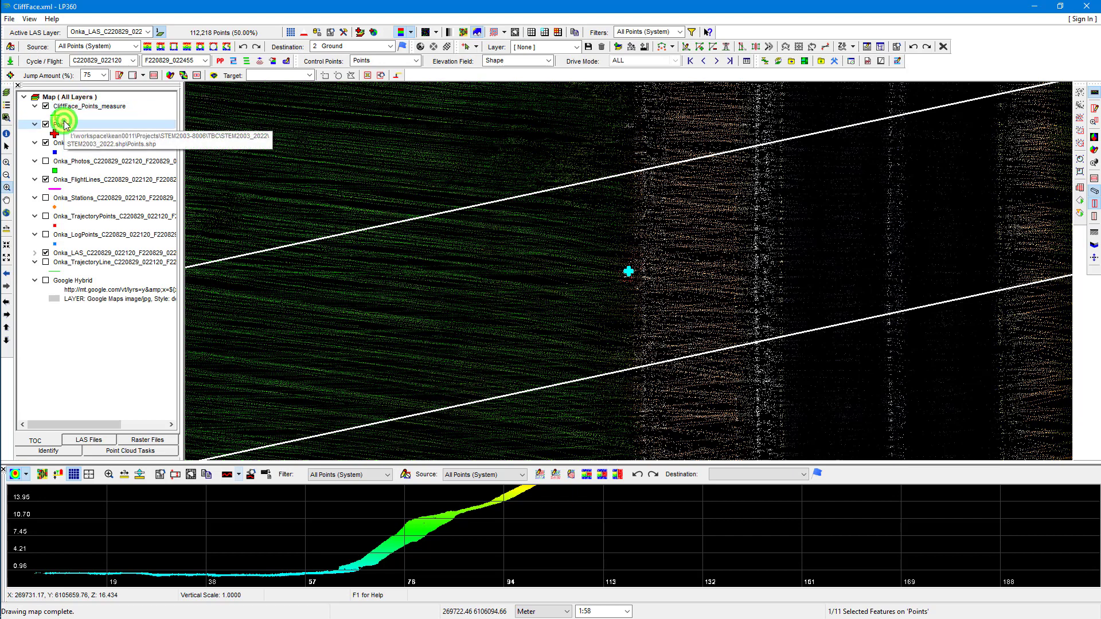
click(150, 221)
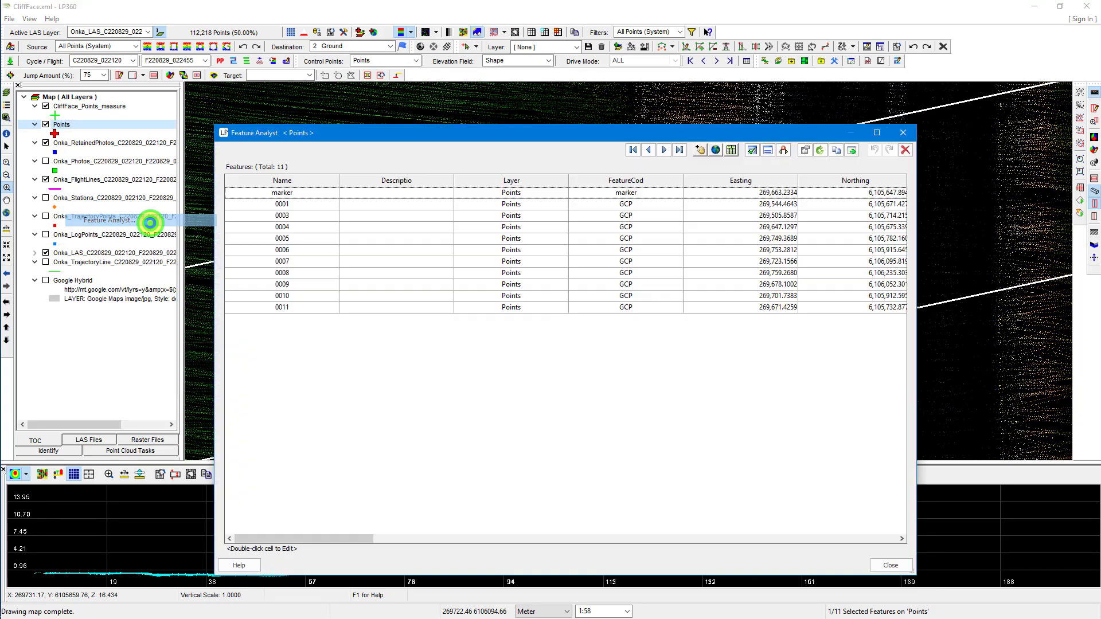
click(275, 237)
drag(751, 130, 1100, 131)
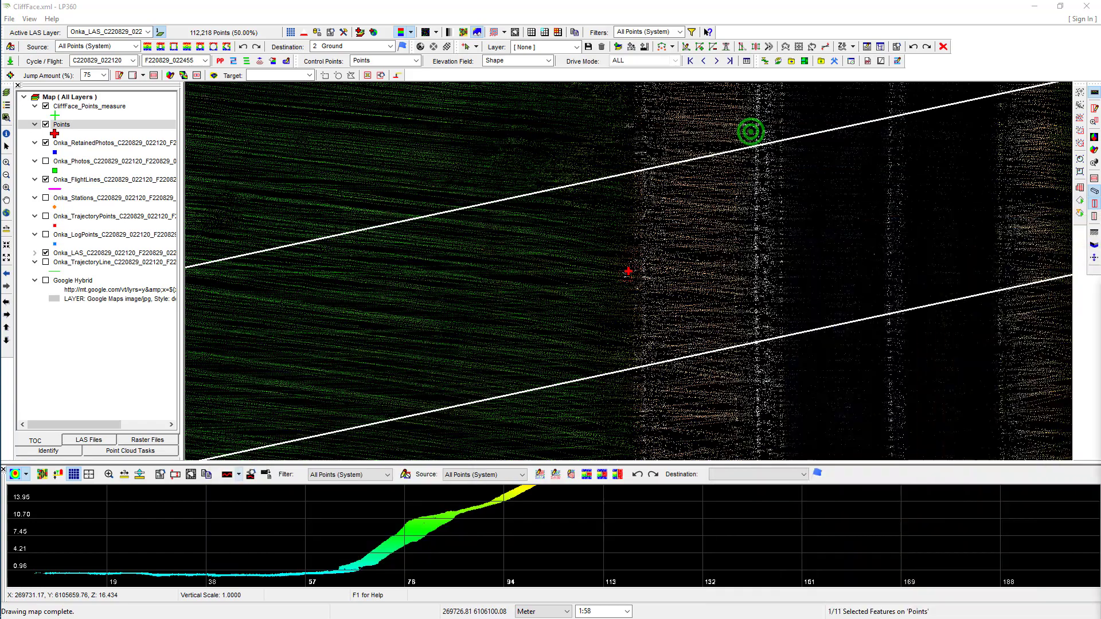
Locate point 0005 near the road and show its surroundings on Google Hybrid imagery with the LAS layer hidden
scroll(535, 275, up, 4)
scroll(535, 275, down, 5)
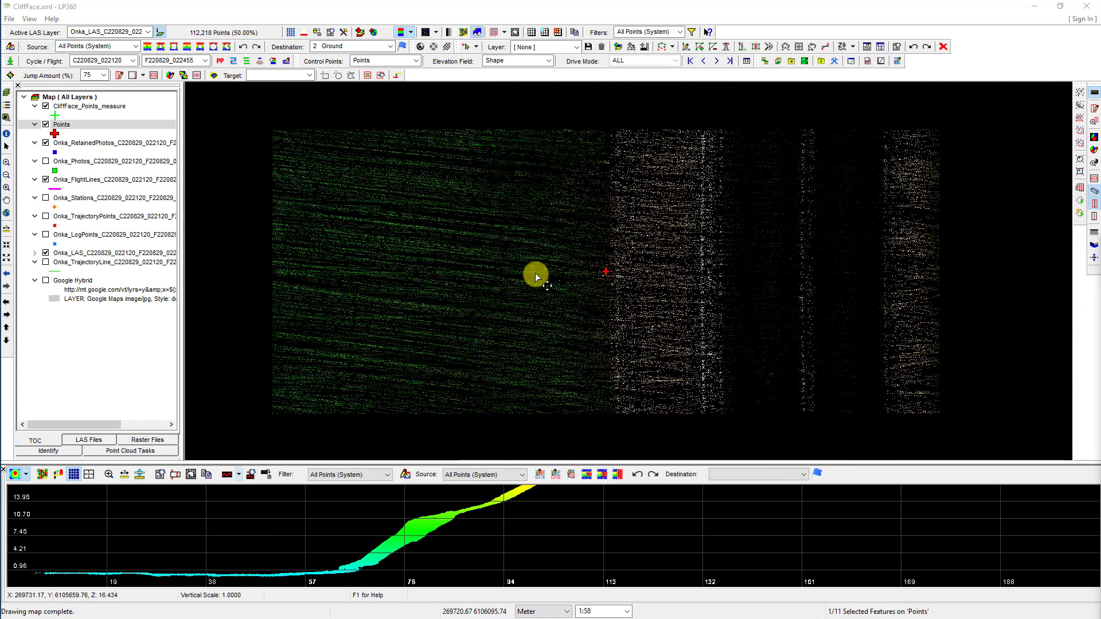
scroll(535, 275, down, 3)
scroll(462, 324, down, 3)
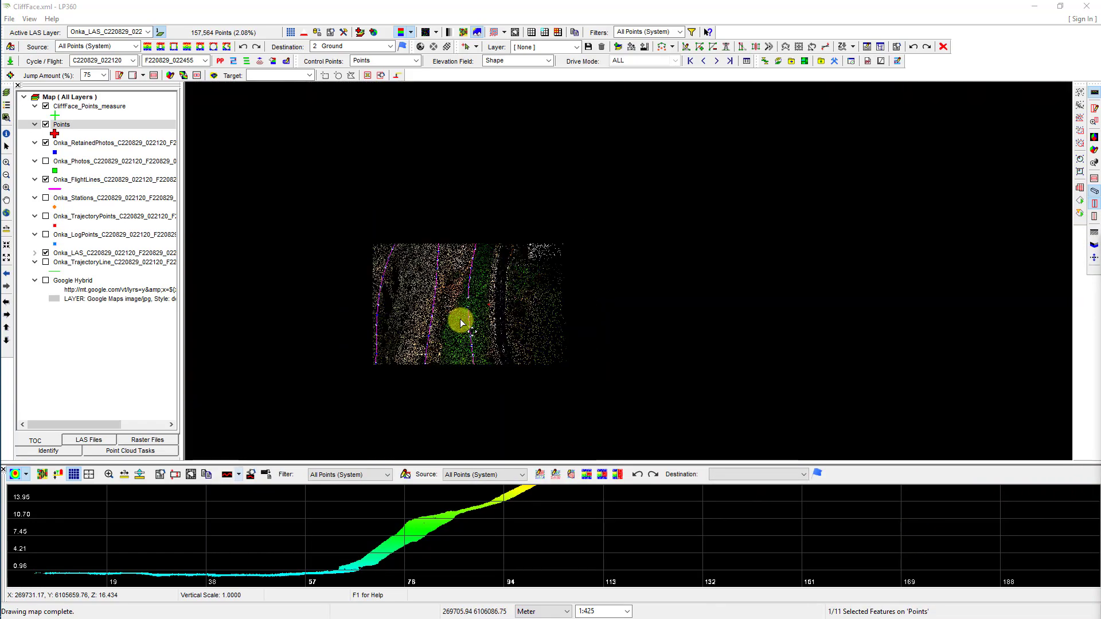
scroll(461, 324, down, 3)
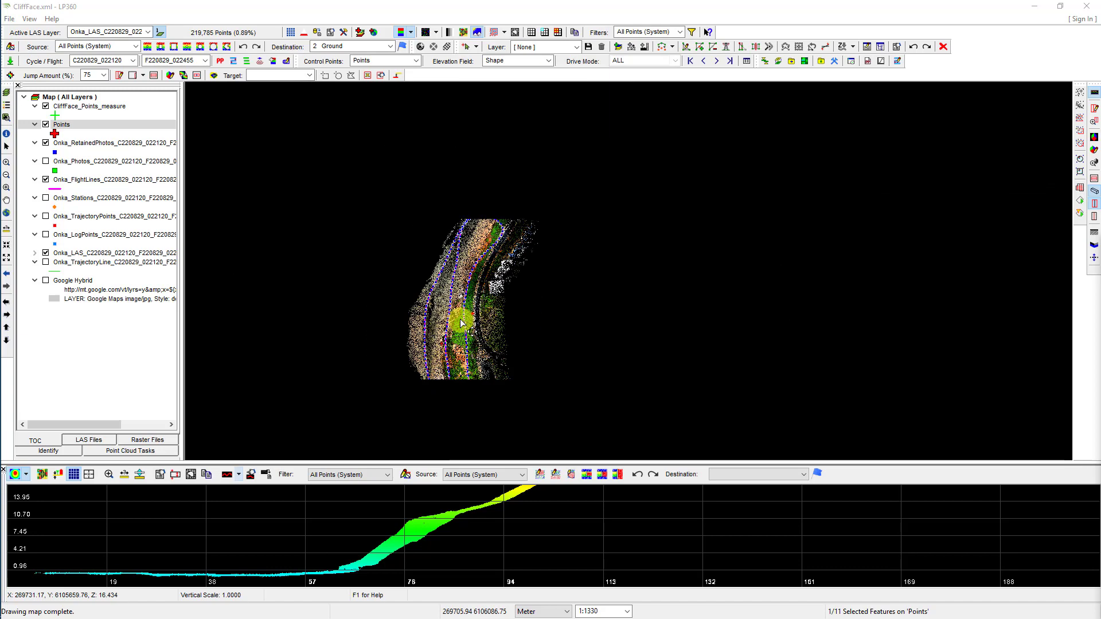
drag(486, 369, 518, 160)
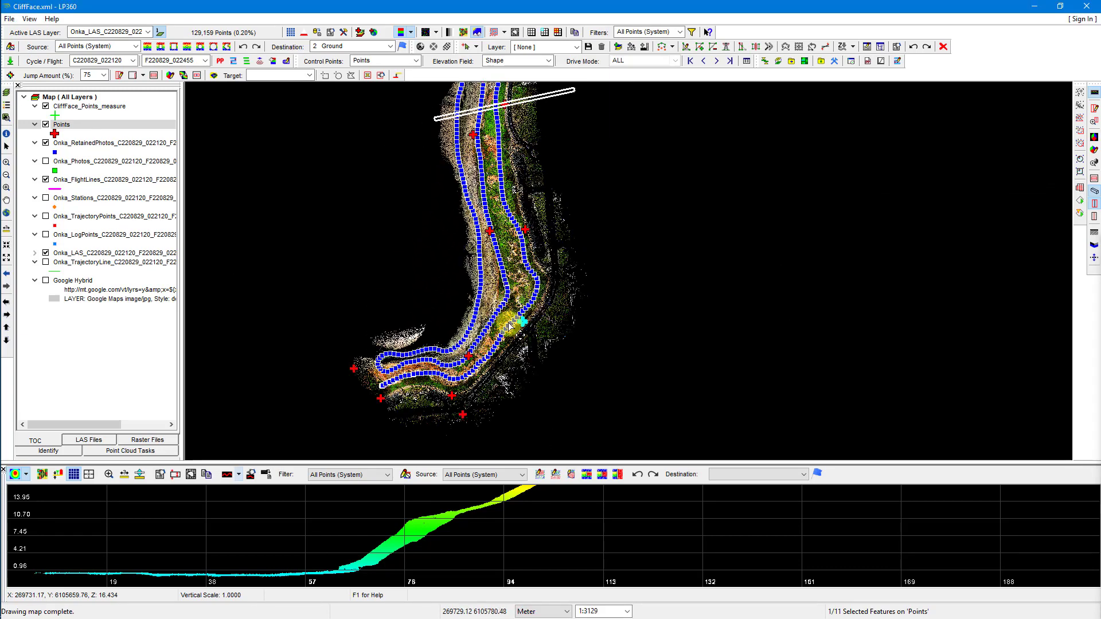
scroll(509, 326, up, 5)
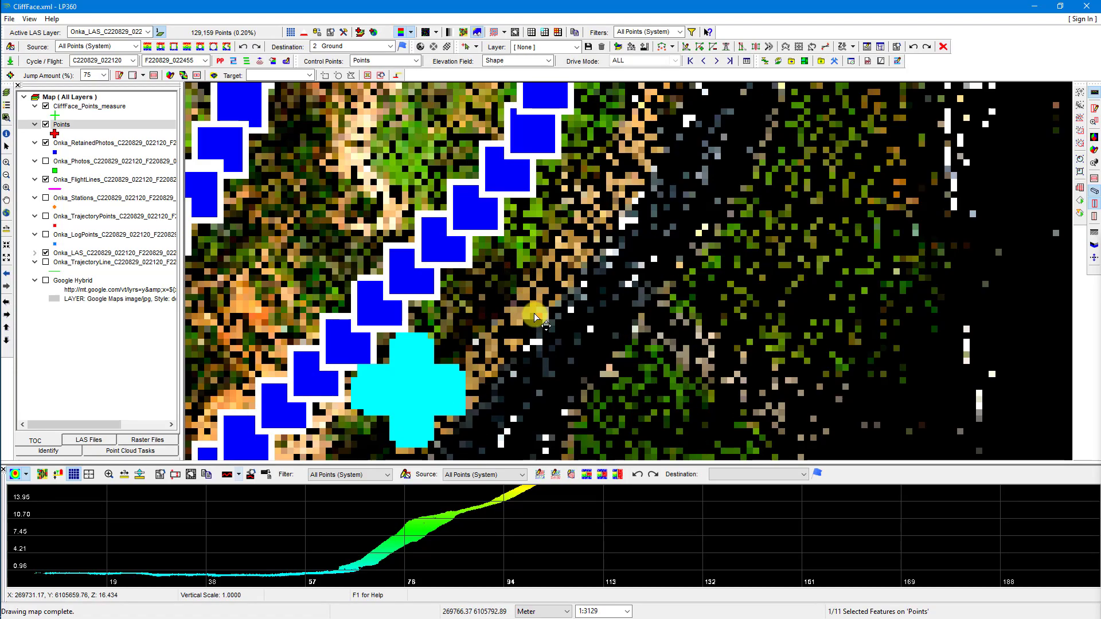
drag(450, 334, 529, 177)
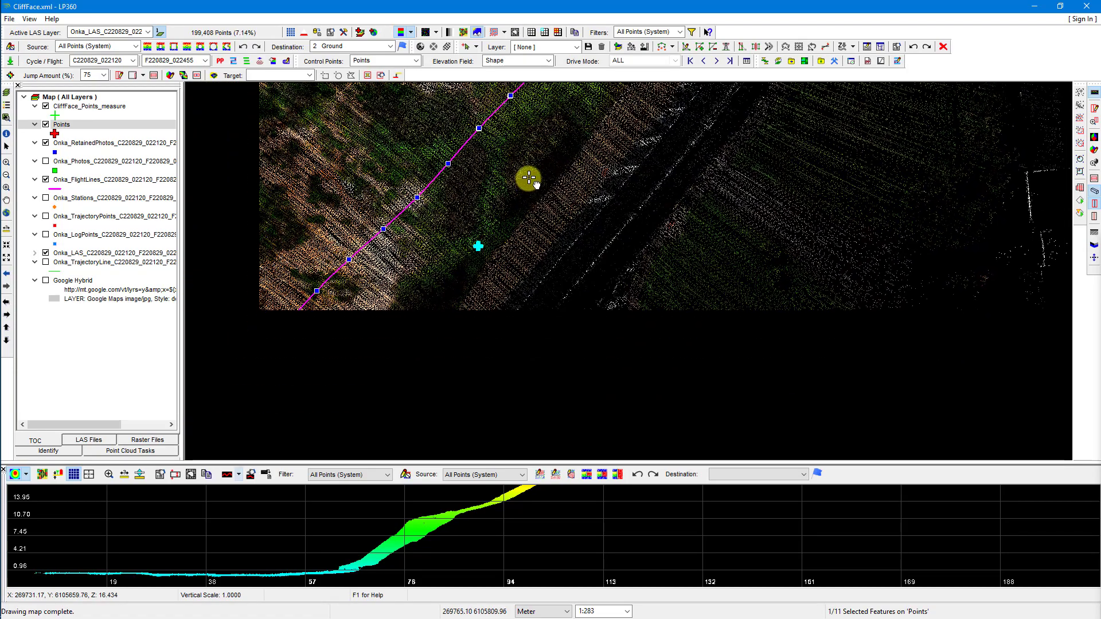
scroll(459, 250, up, 3)
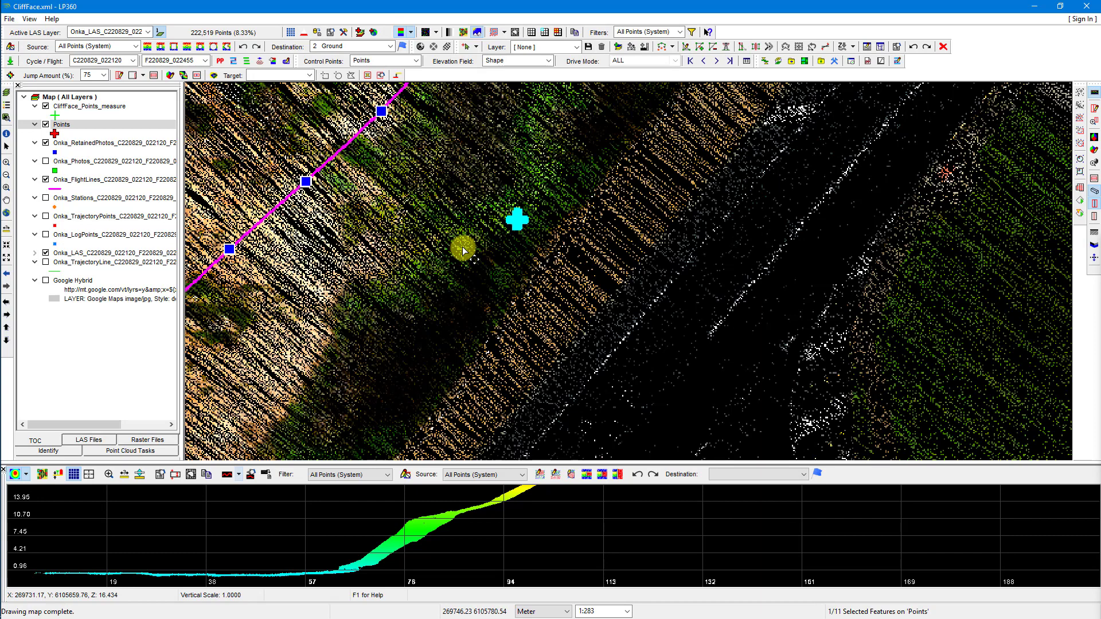
click(46, 281)
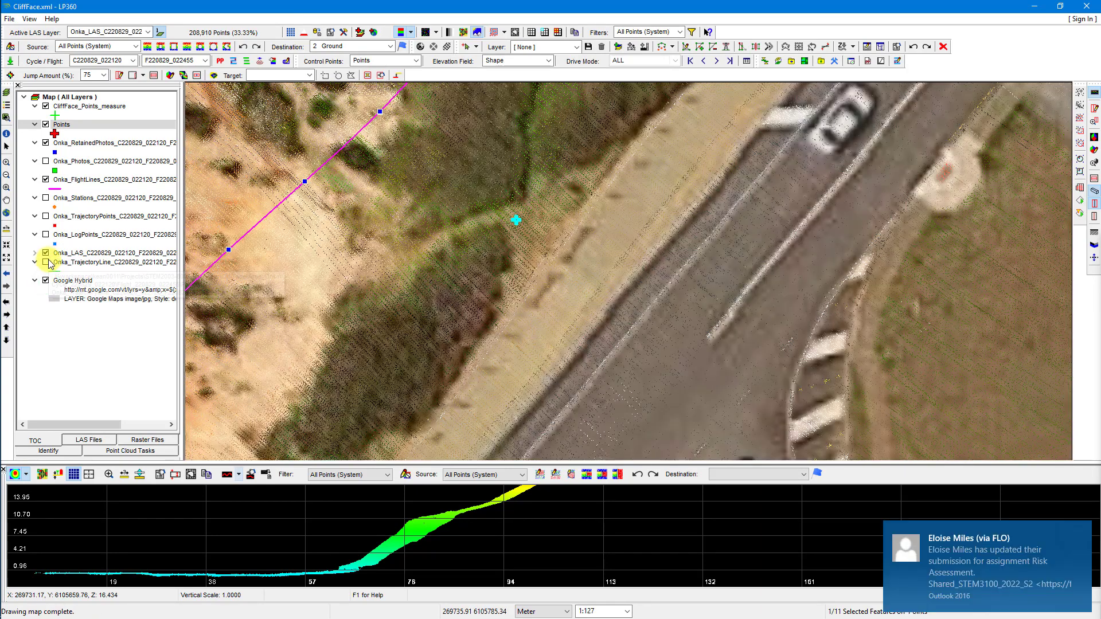
click(46, 253)
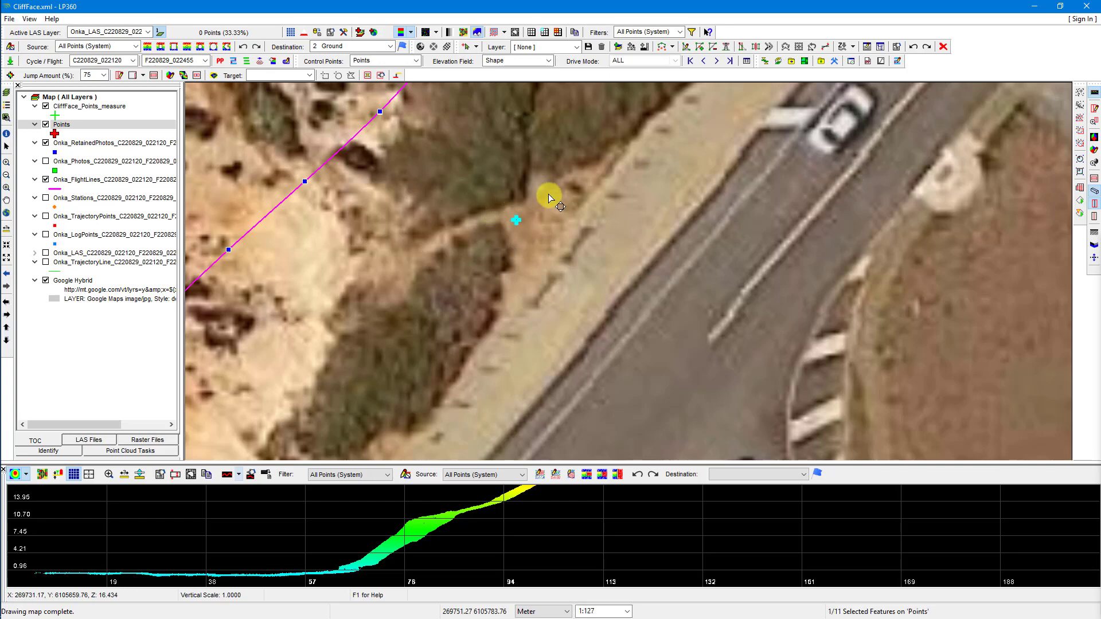
Set the Control Points Report's fixed search radius to 0.2 map units, recalculate DZ and dismiss the error notice
click(747, 66)
drag(536, 84, 523, 60)
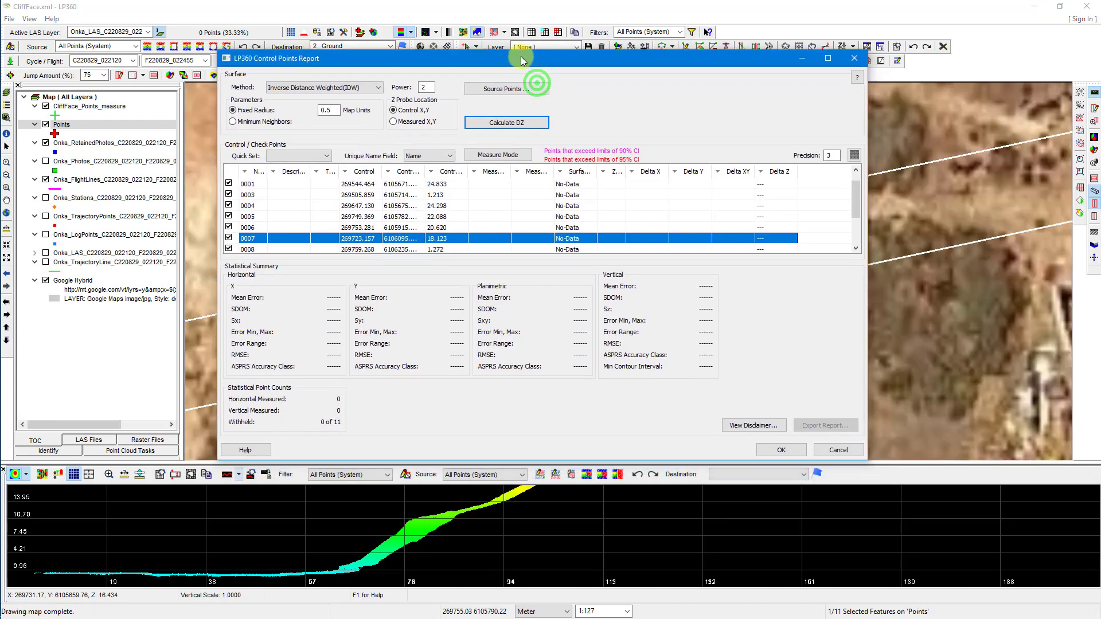
double_click(332, 110)
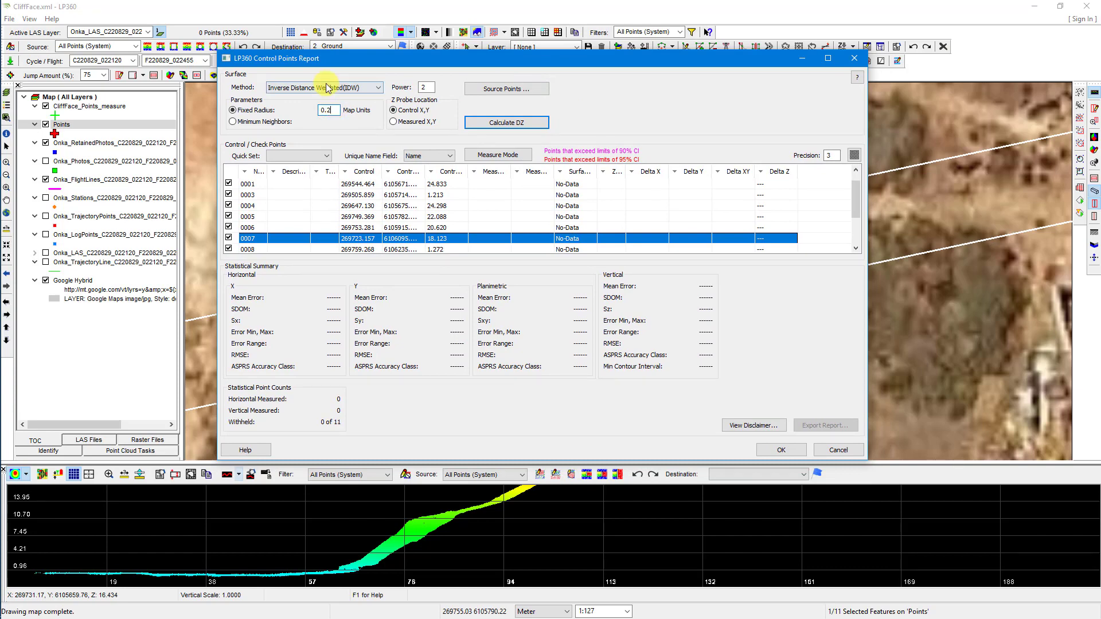
click(494, 121)
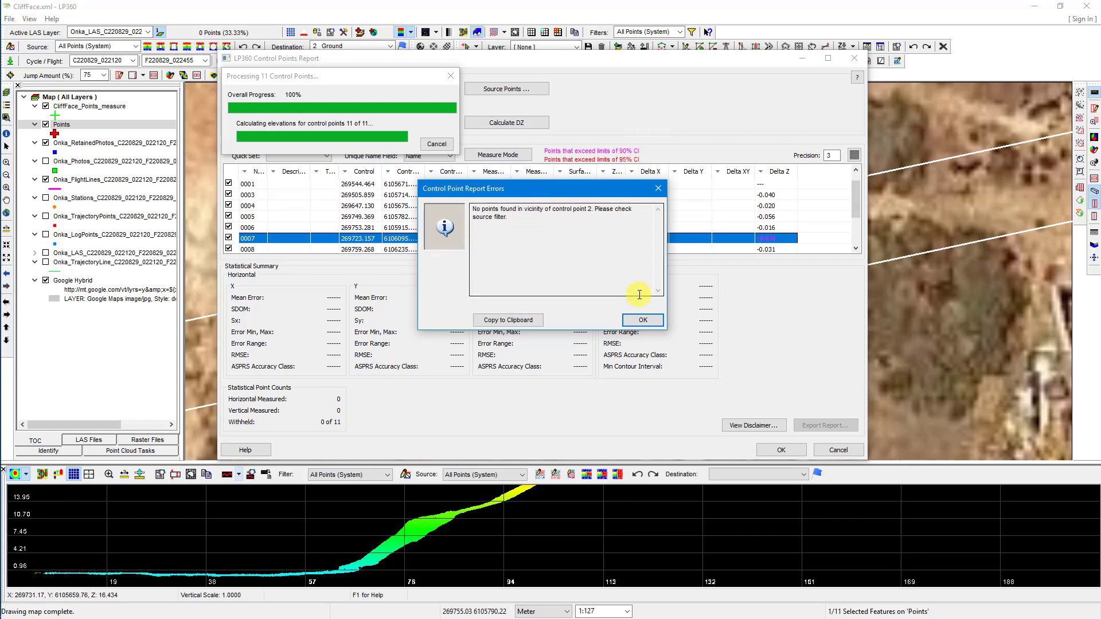
click(649, 322)
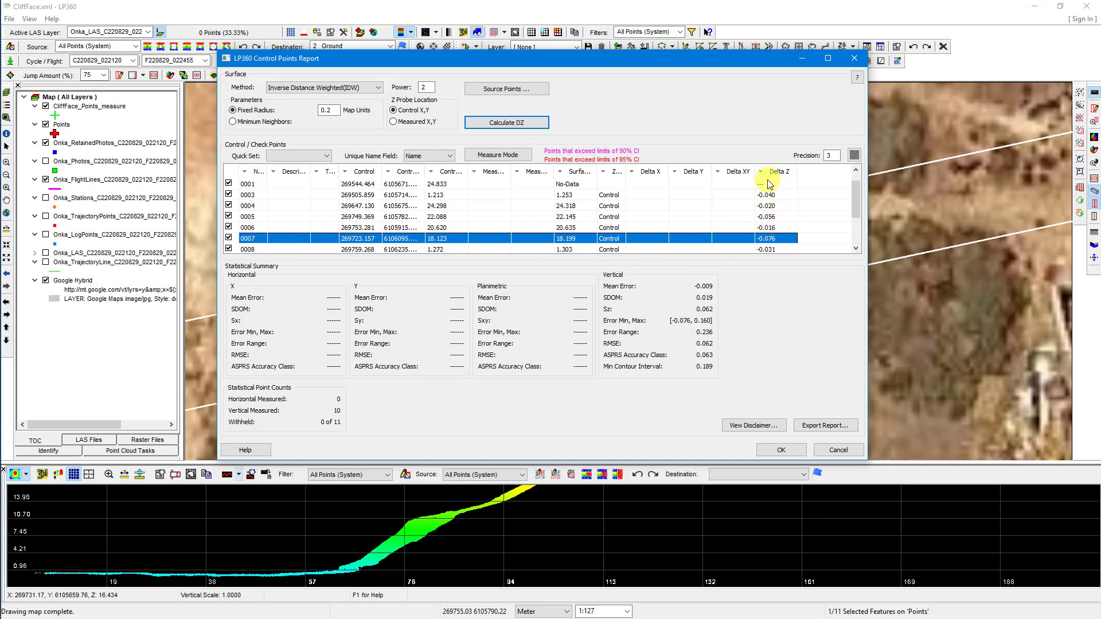
Review the recalculated Delta Z values, then go to control point 0005 from the report and accept the report
scroll(769, 195, up, 1)
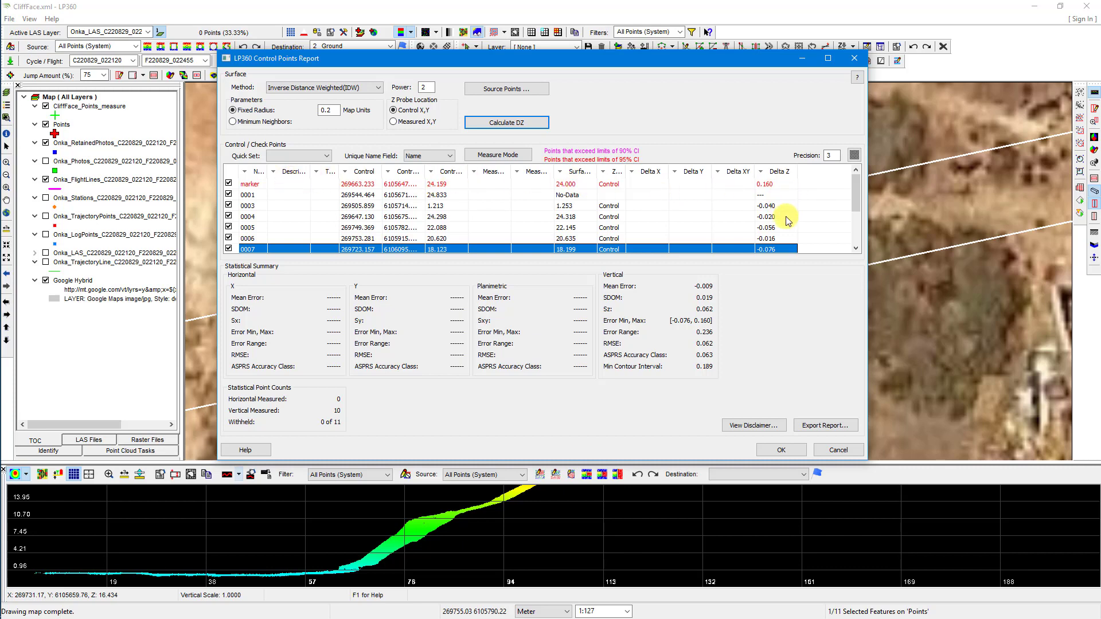
scroll(787, 221, down, 1)
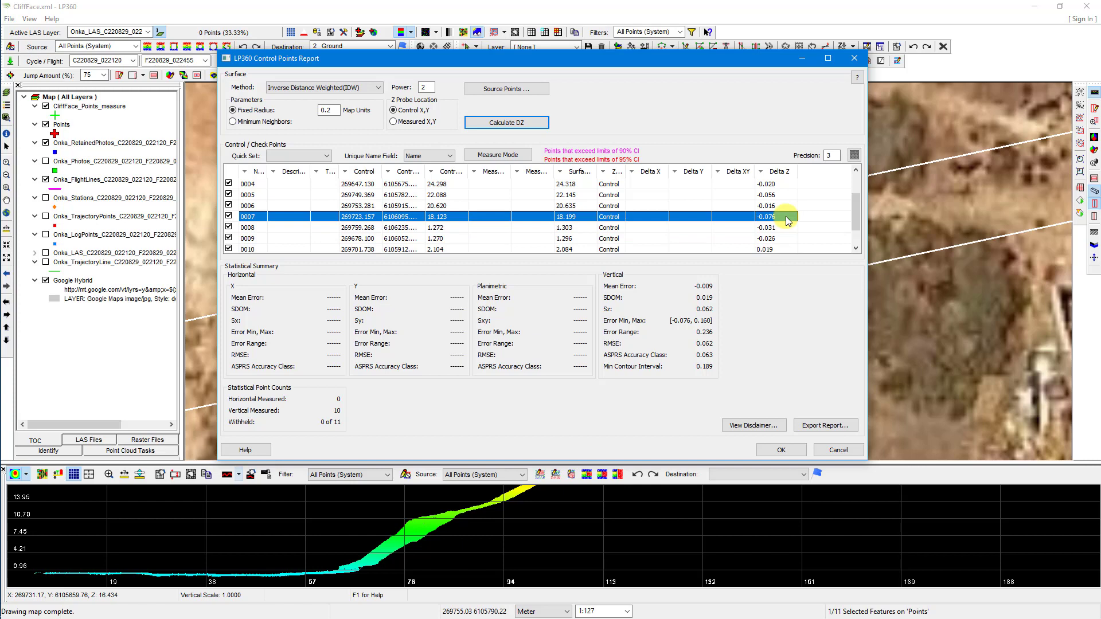
scroll(788, 220, down, 1)
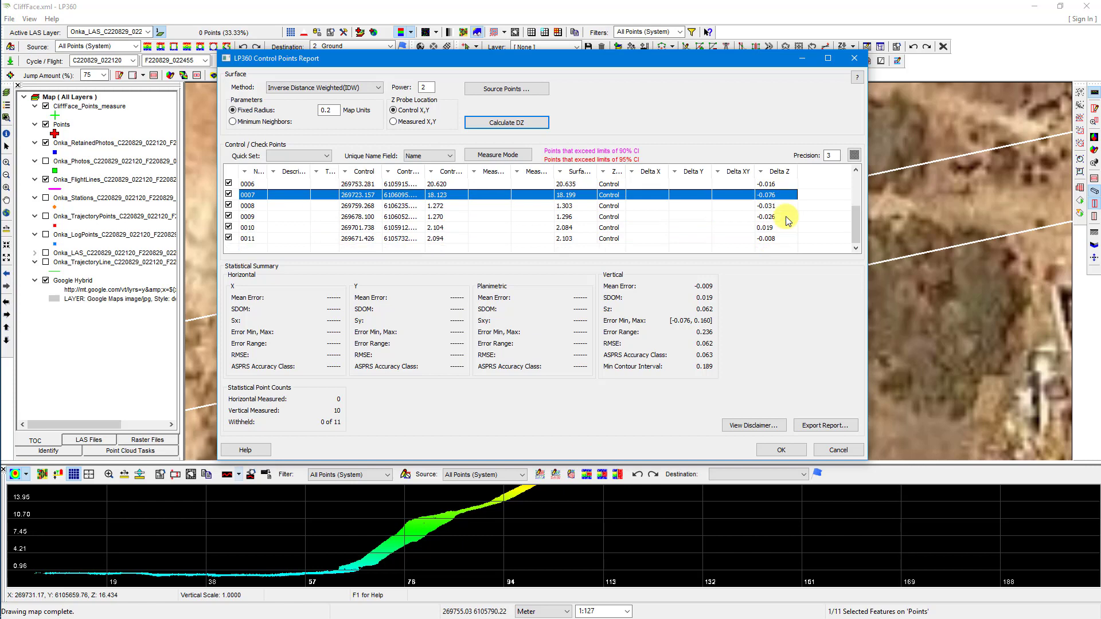
scroll(786, 217, up, 1)
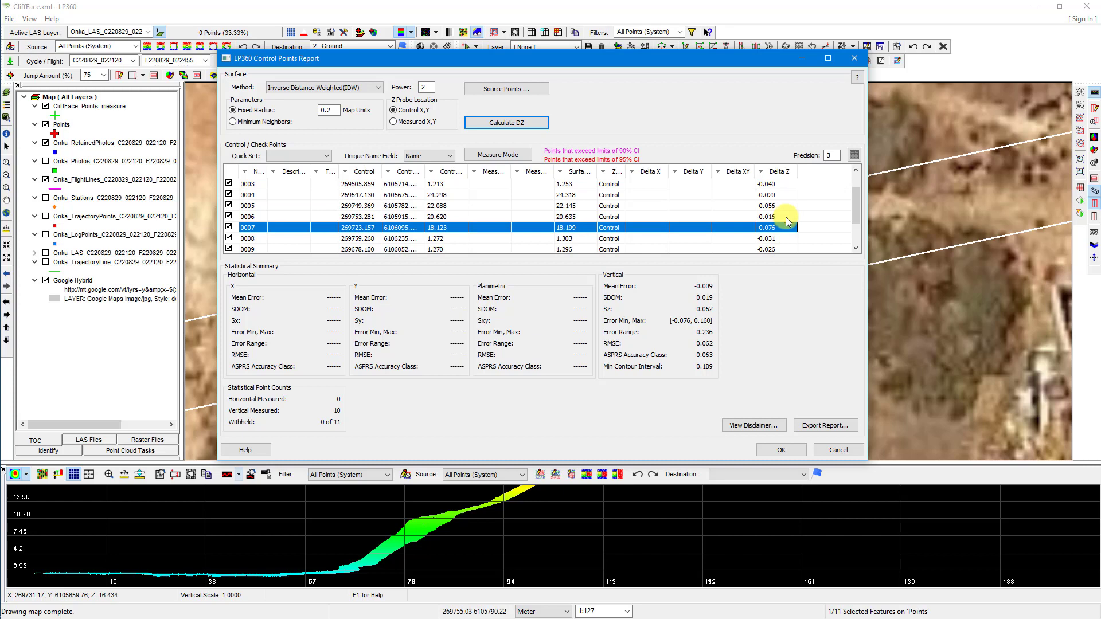
click(308, 204)
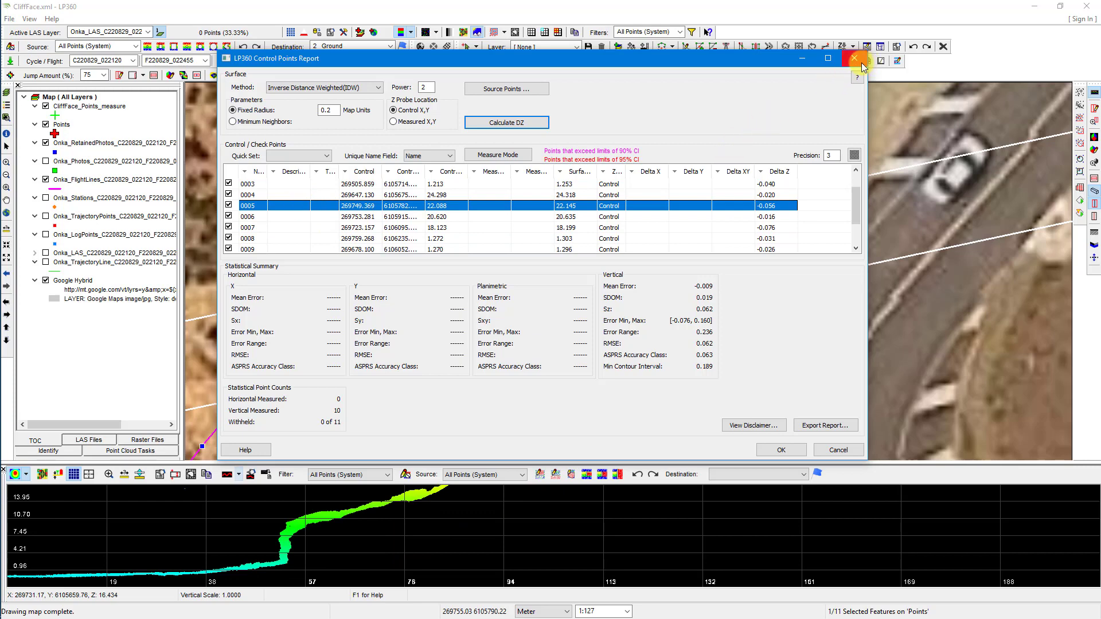
click(775, 449)
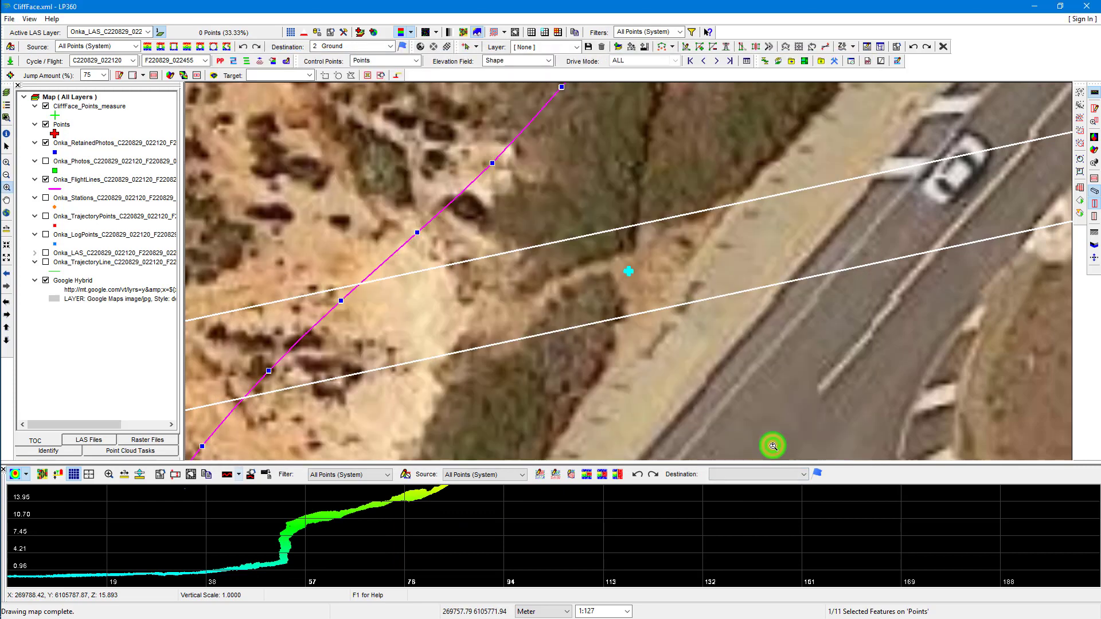
Show only the Onka_LAS point cloud across the whole survey area, hiding imagery, flight lines, retained photos and both point layers, and inspect the cliff profile
click(615, 320)
scroll(615, 320, down, 5)
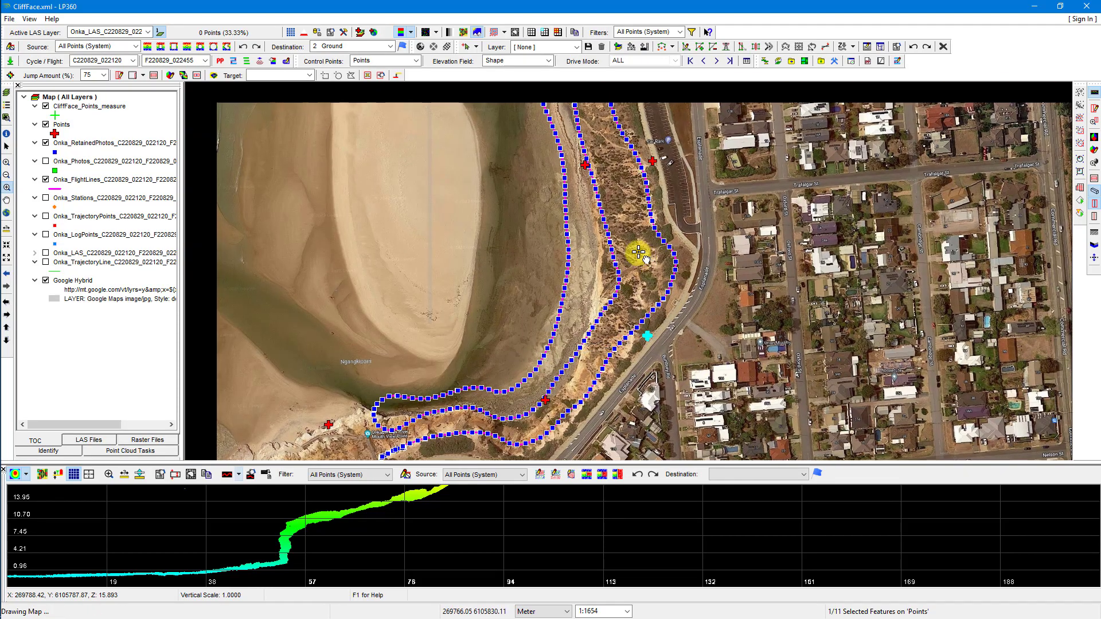
scroll(602, 264, down, 3)
drag(619, 207, 601, 274)
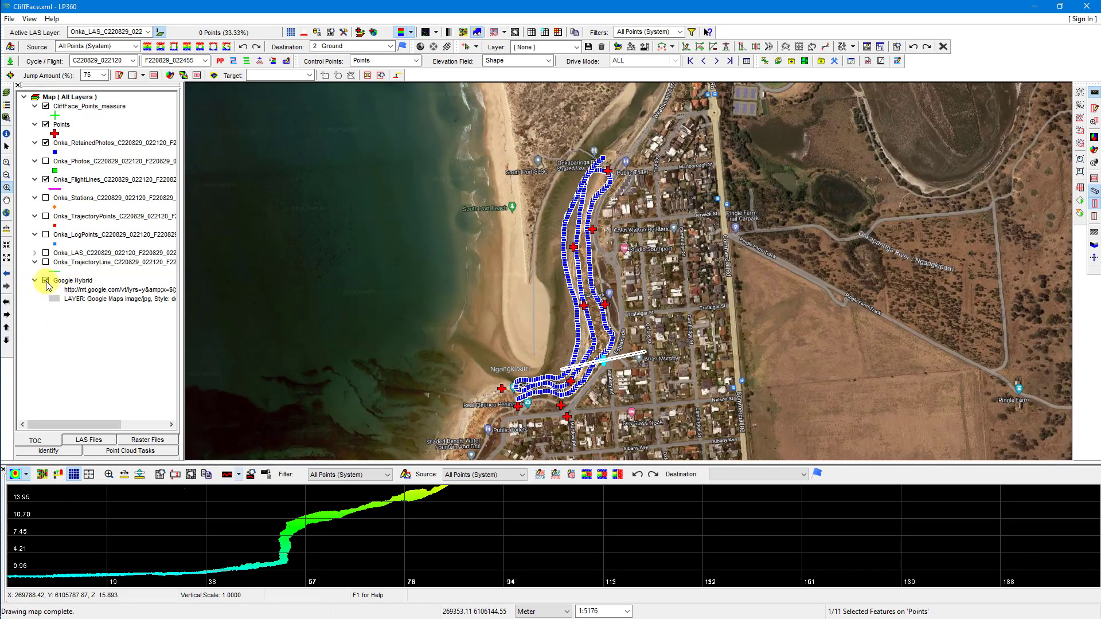
click(46, 280)
click(45, 253)
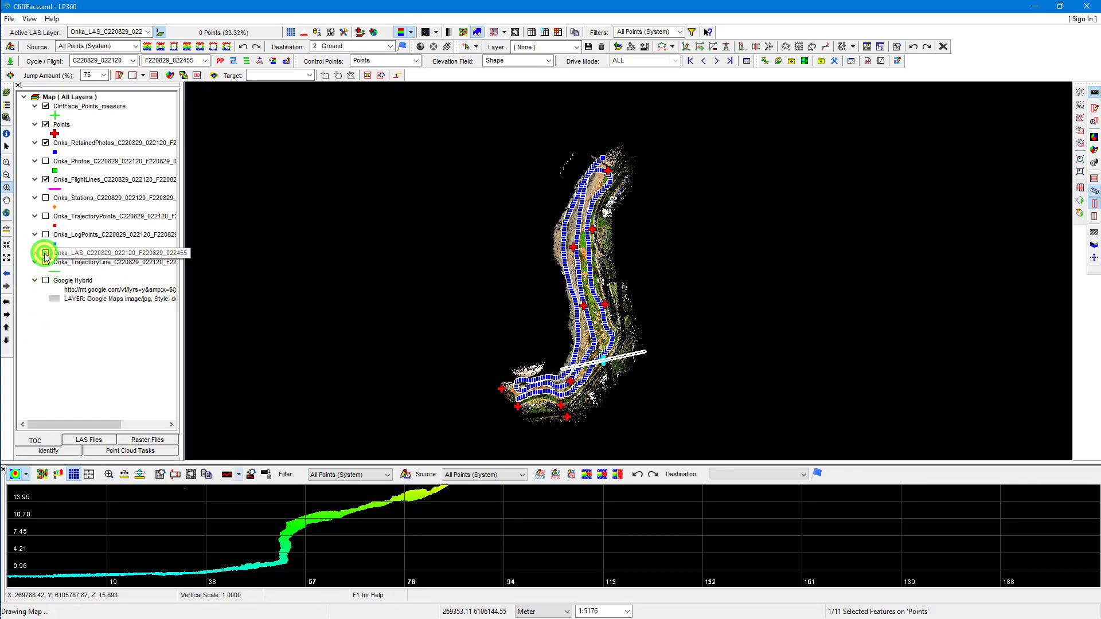
click(46, 179)
click(46, 142)
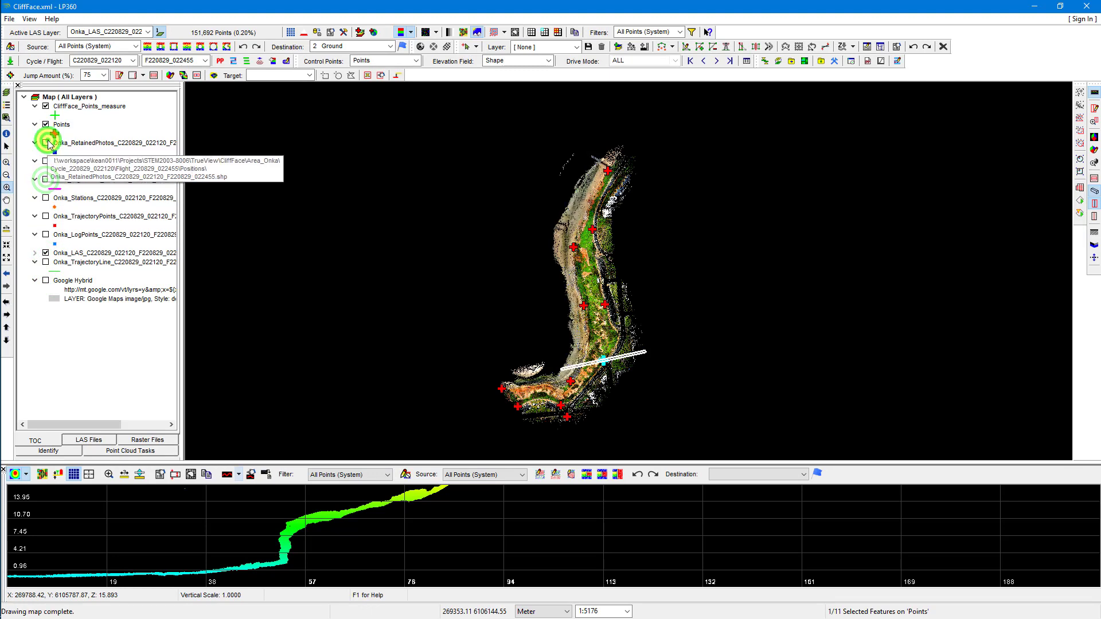
click(46, 125)
click(46, 103)
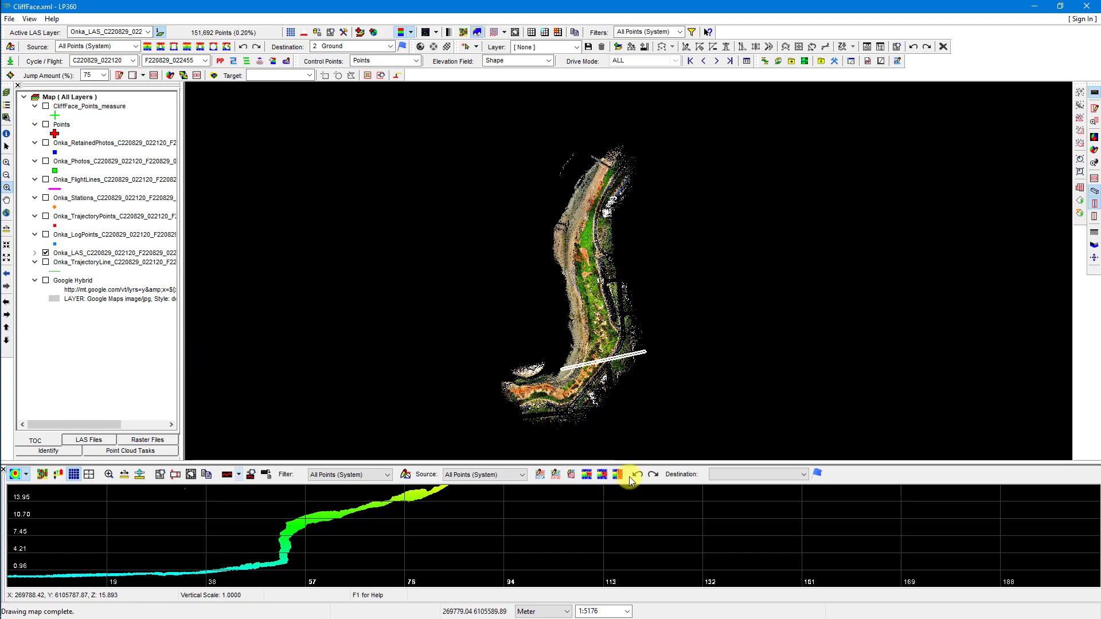
drag(642, 463, 643, 381)
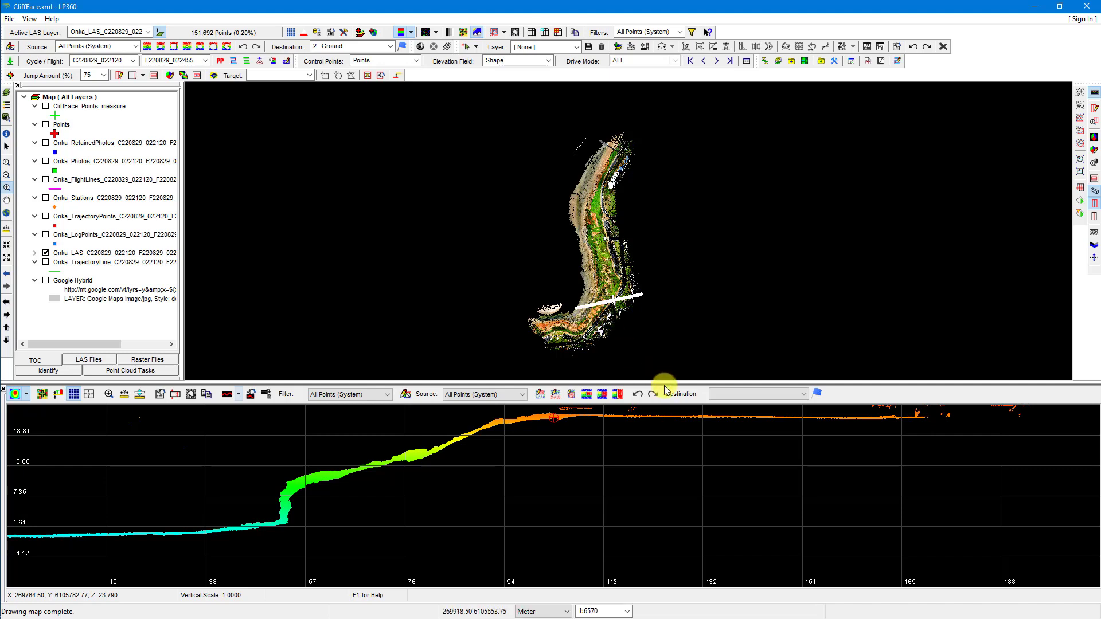
drag(664, 383, 663, 462)
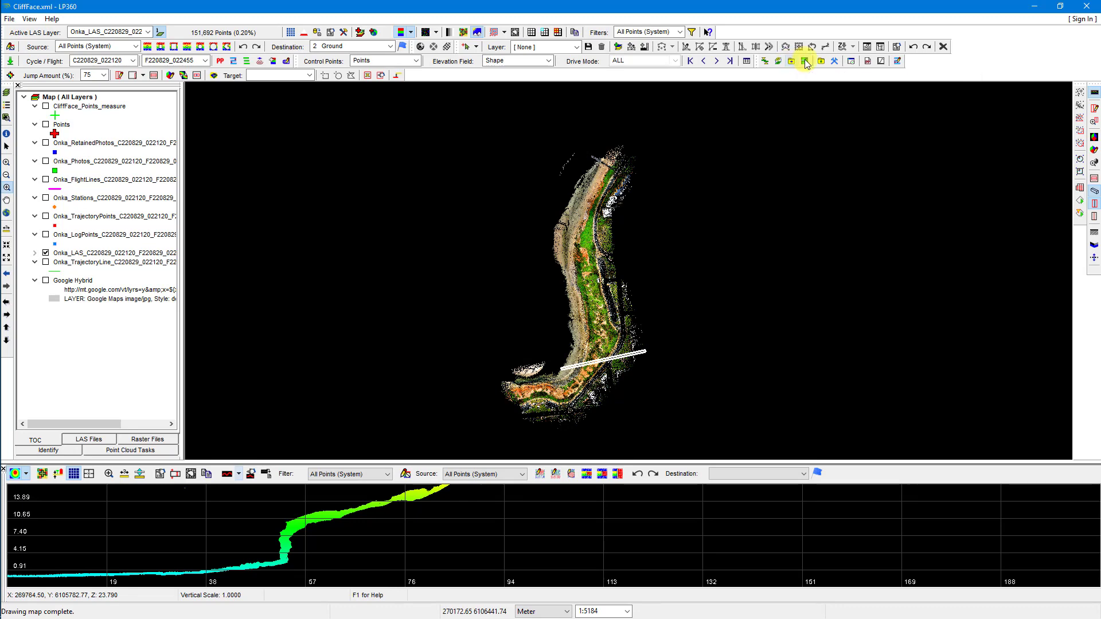
Set up a Metashape for EVO job from the Onka_RetainedPhotos layer, generating both a LAS point cloud and an ortho from images
click(778, 61)
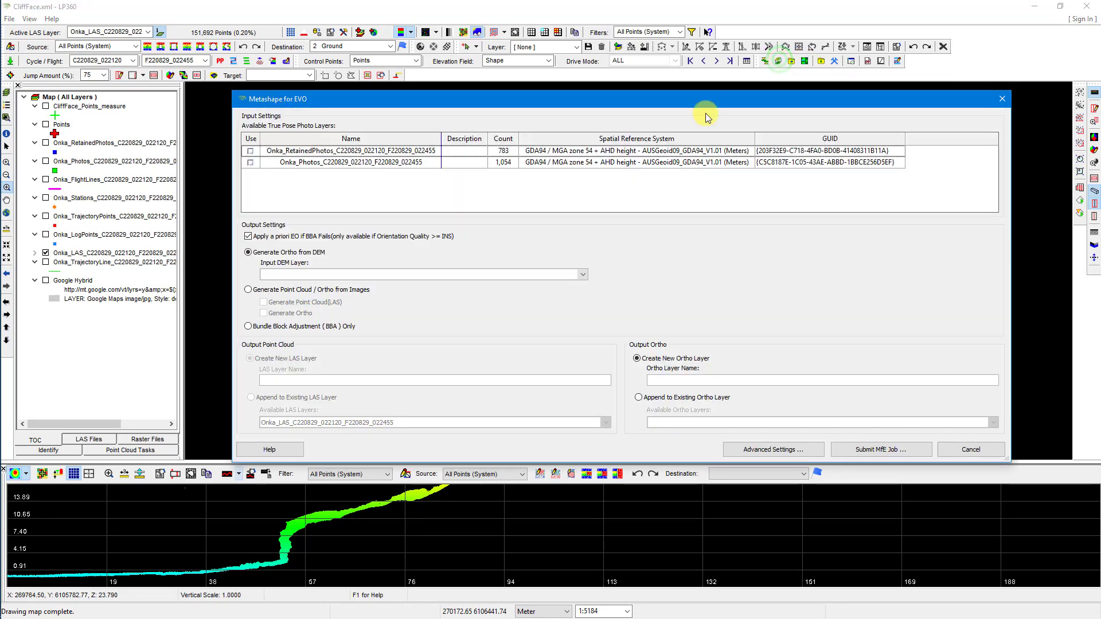
click(306, 152)
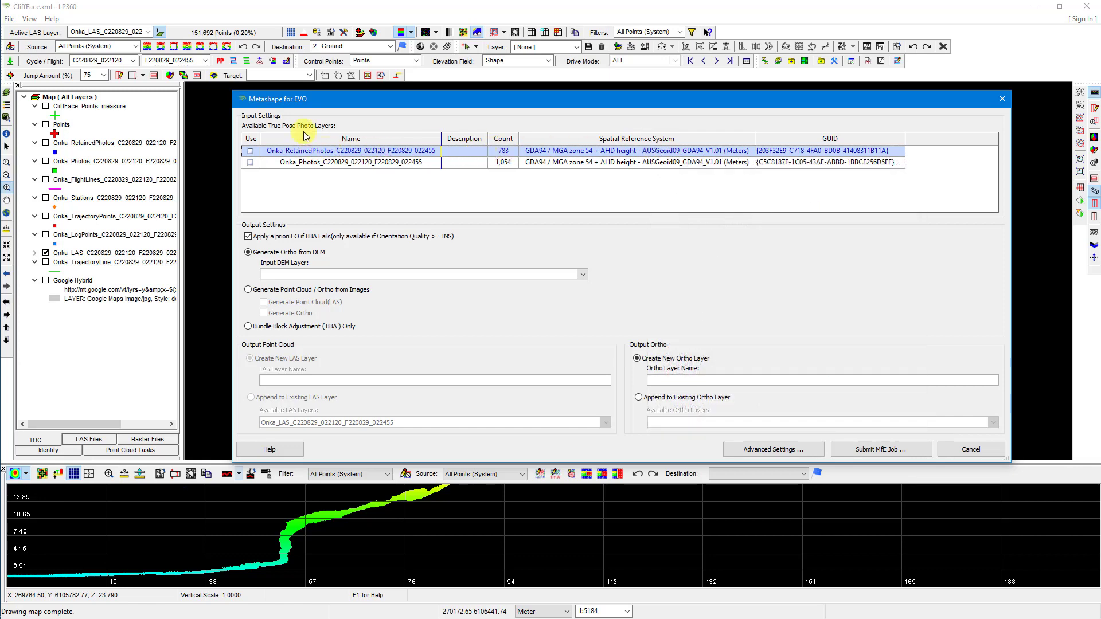
click(250, 151)
click(267, 290)
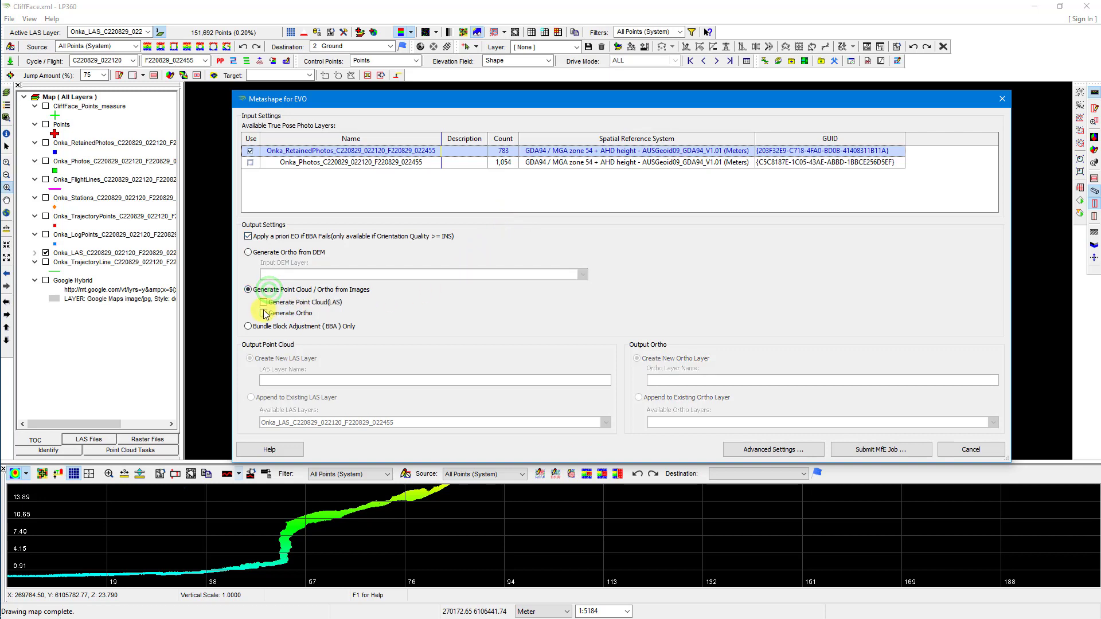
click(264, 313)
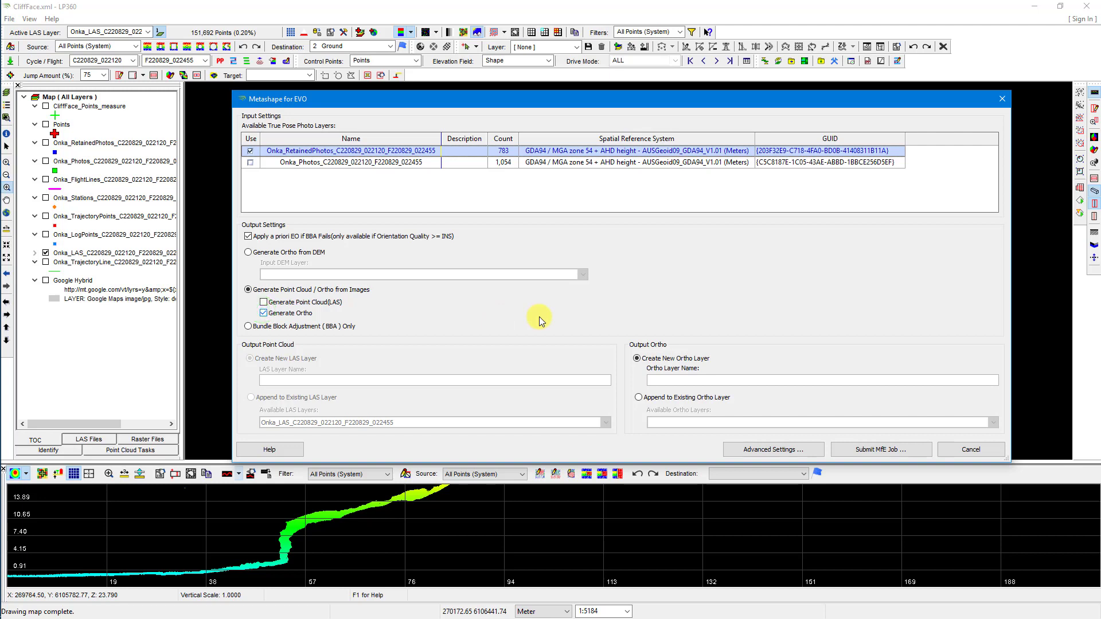
click(263, 302)
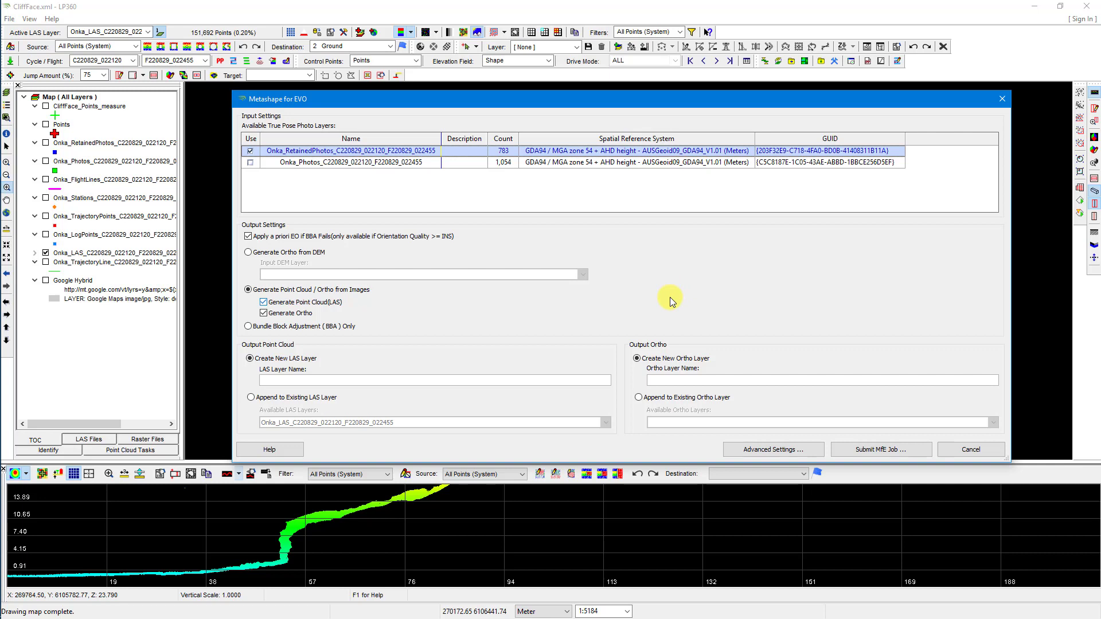
Name the new LAS layer PhotoLas.las and the new ortho layer CliffFace.tif
click(367, 384)
text(PhotoLas.las)
click(726, 379)
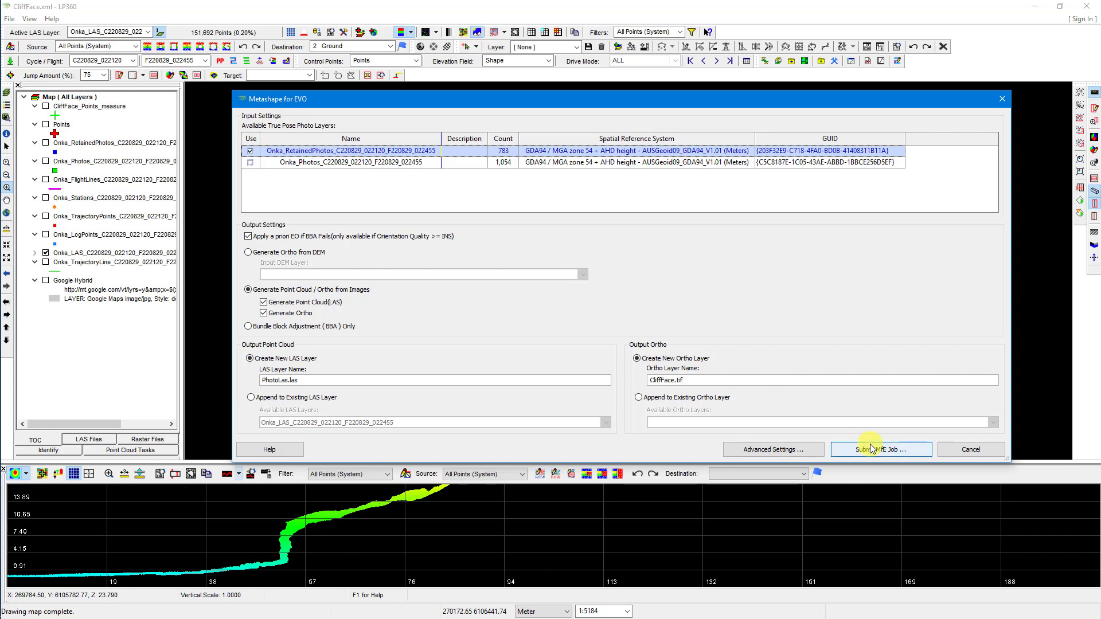
Review the advanced MfE options for dense cloud quality, filtering, tile size and ortho background colour, and accept them as they are
click(804, 449)
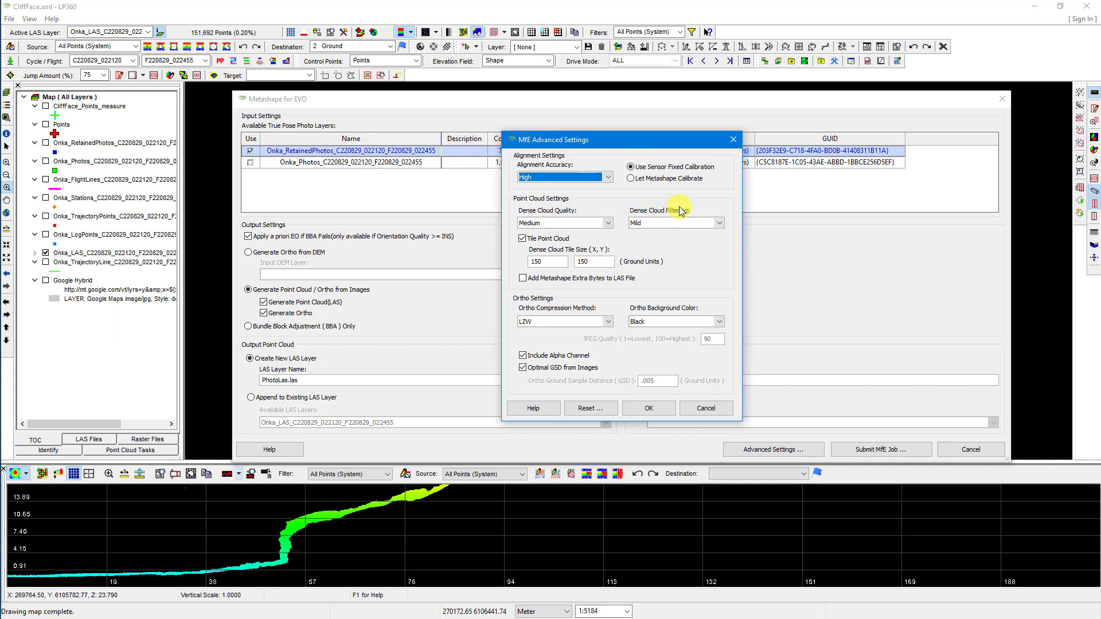
click(608, 224)
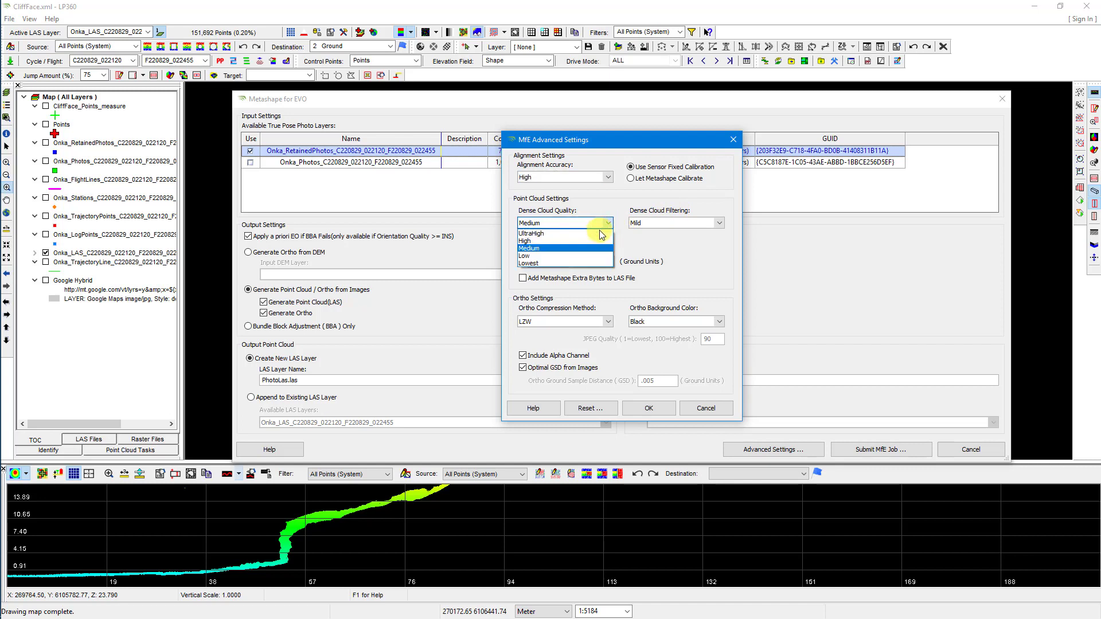
click(622, 195)
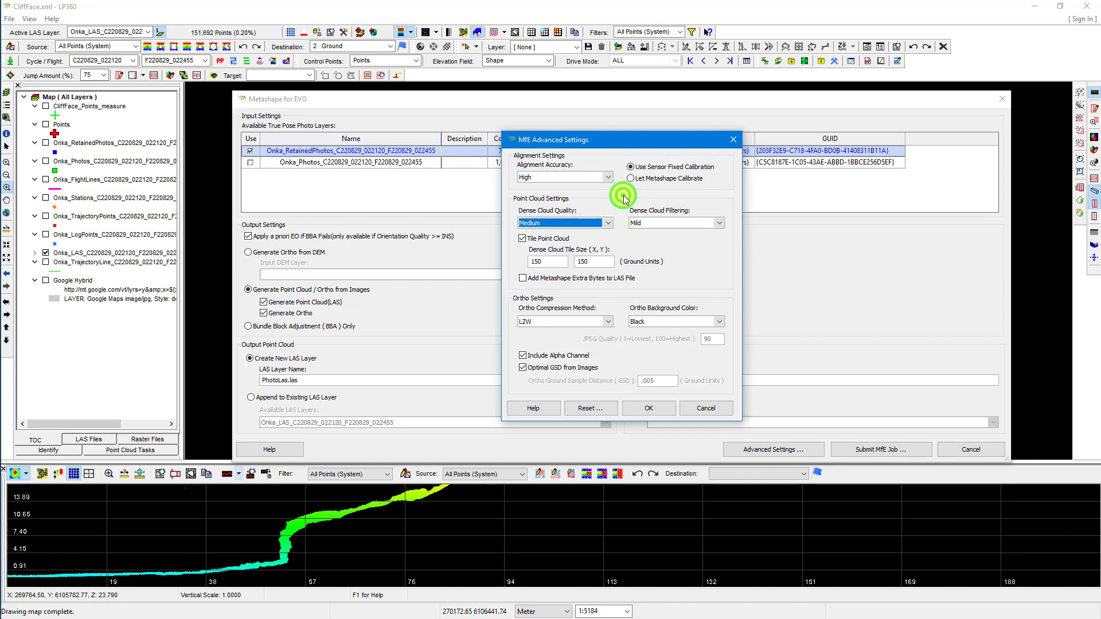
click(691, 228)
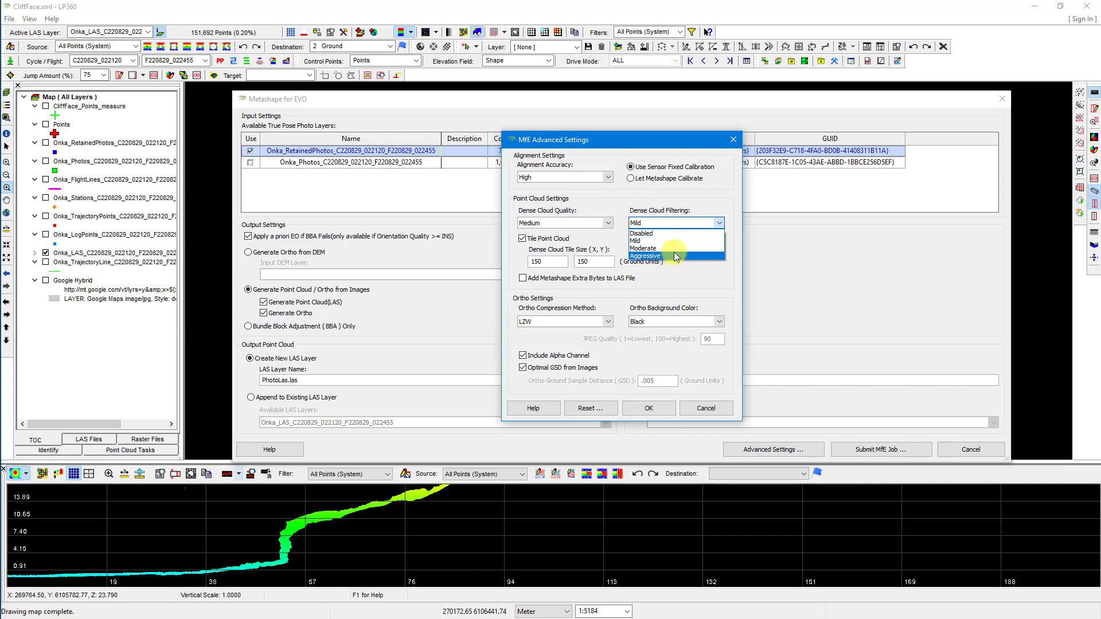
click(693, 196)
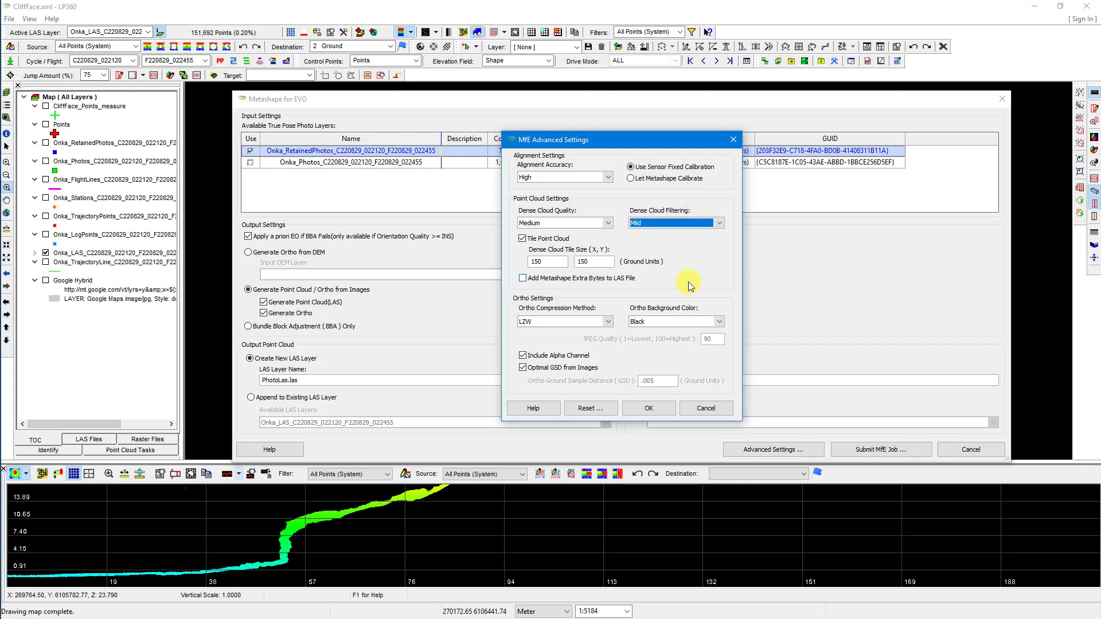
click(556, 261)
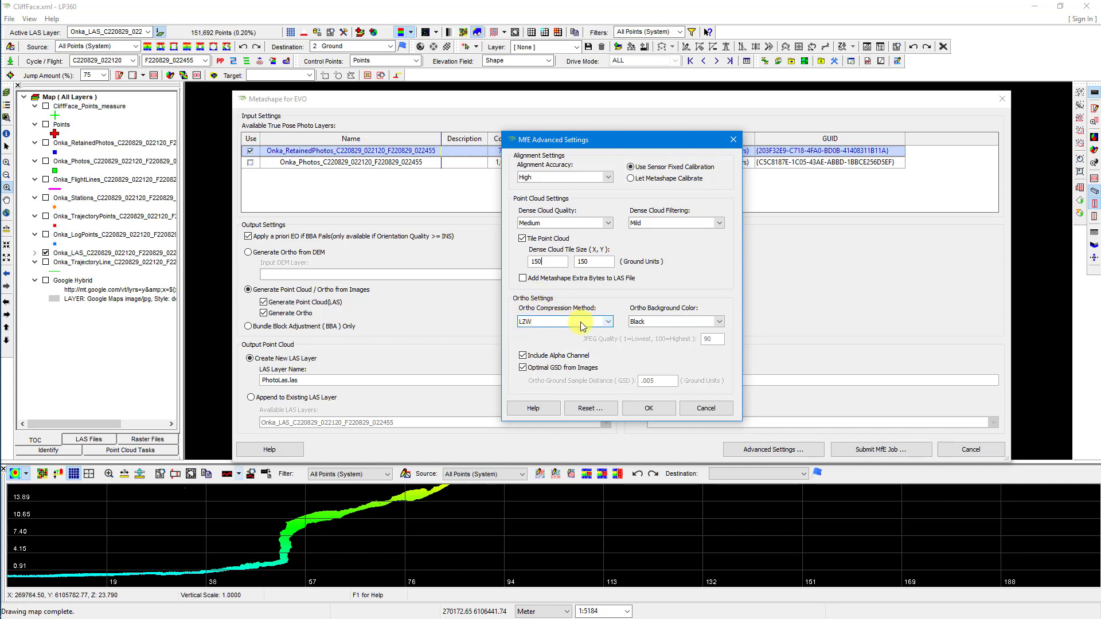
click(696, 323)
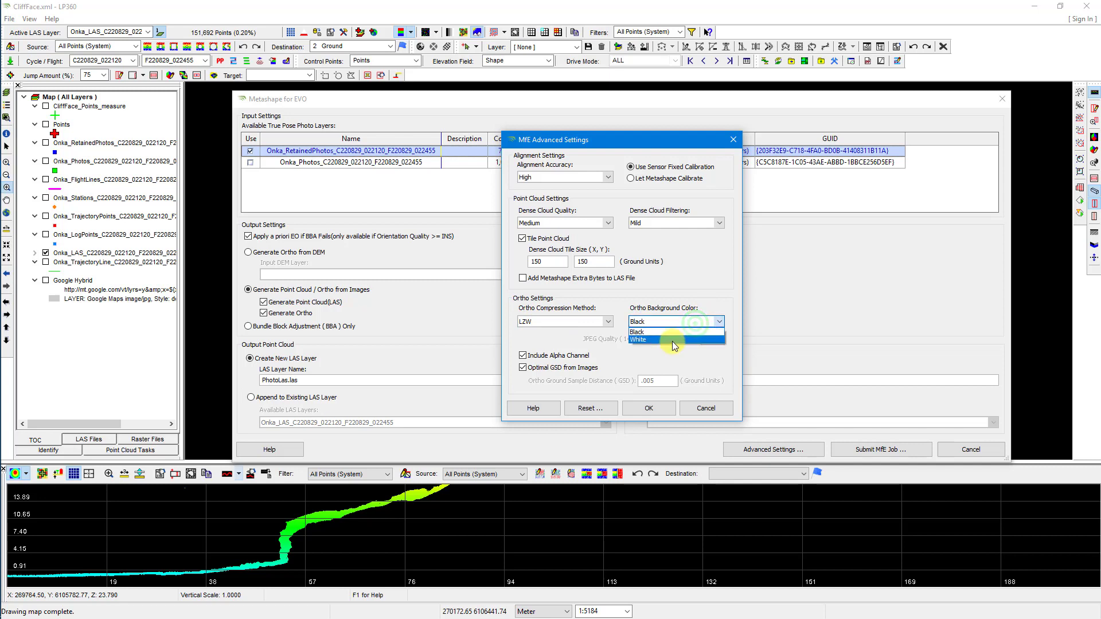
click(673, 323)
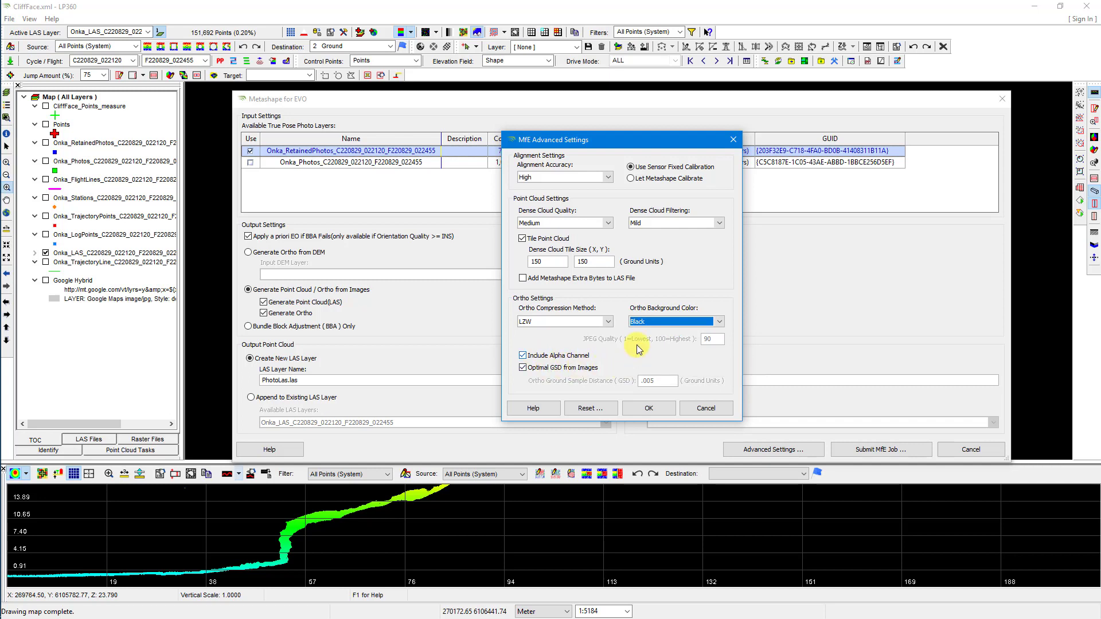
click(640, 405)
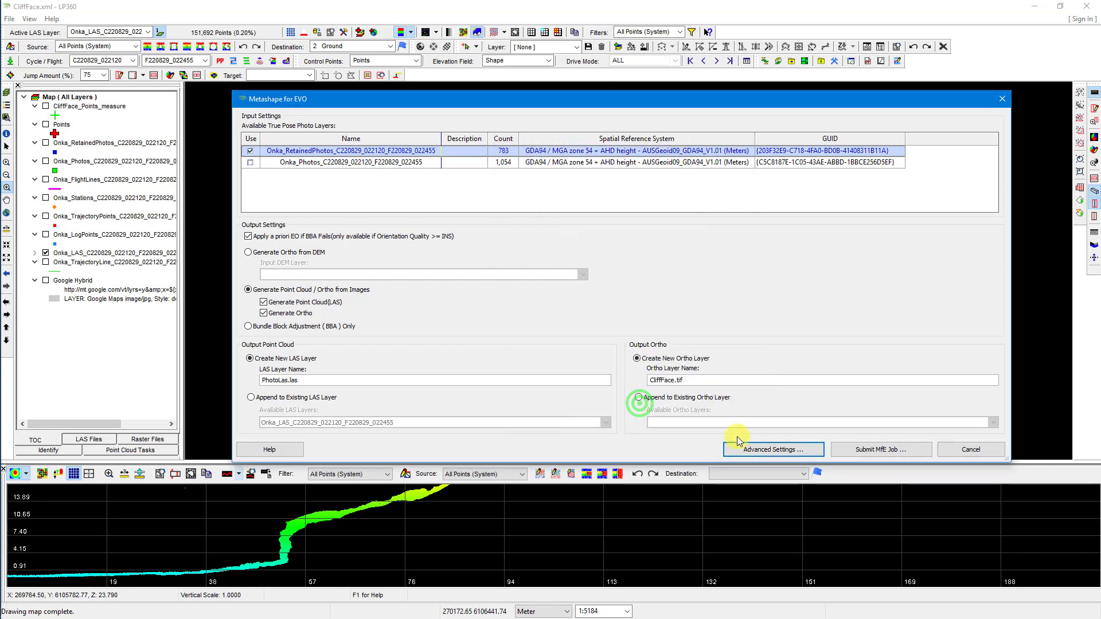
Submit the MfE job and check the progress of the CliffFace.xml job in the Job Manager
click(887, 453)
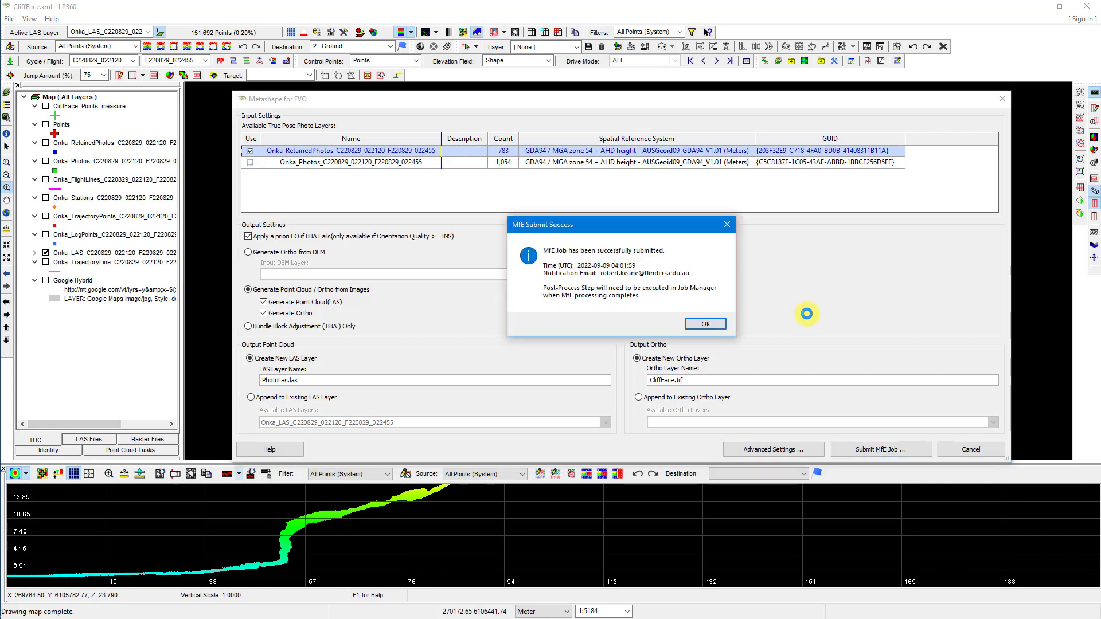
click(694, 326)
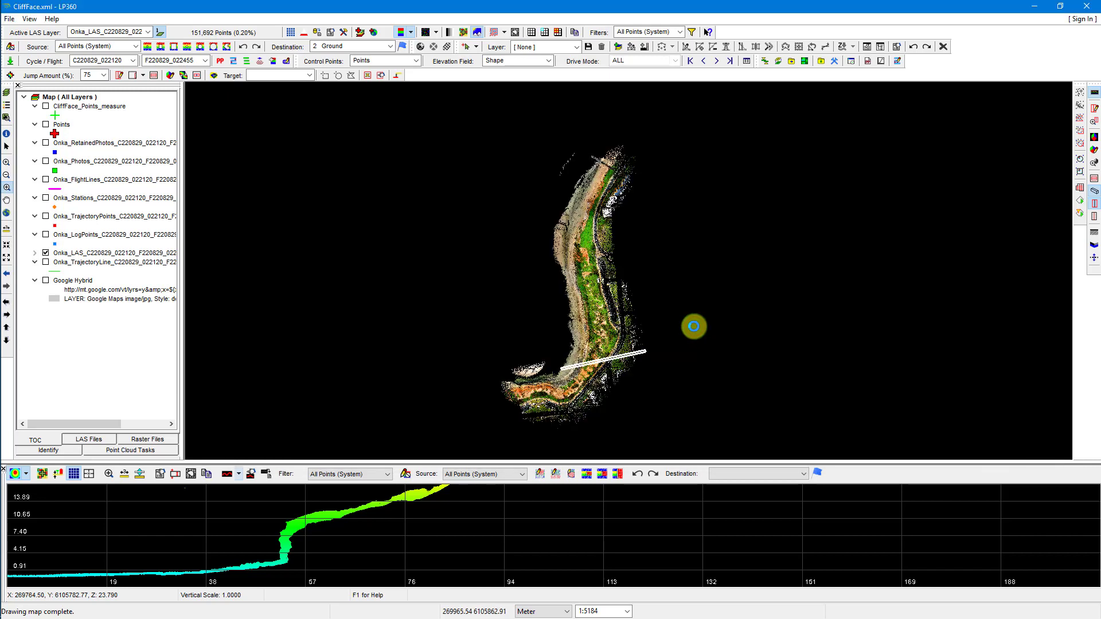
click(8, 109)
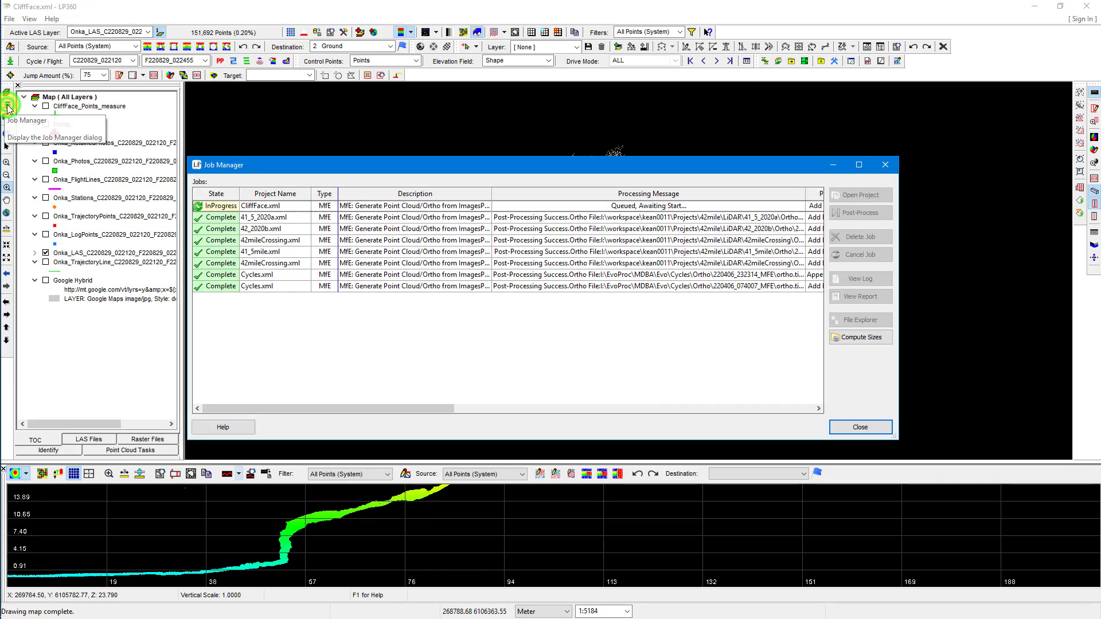
drag(579, 167, 683, 112)
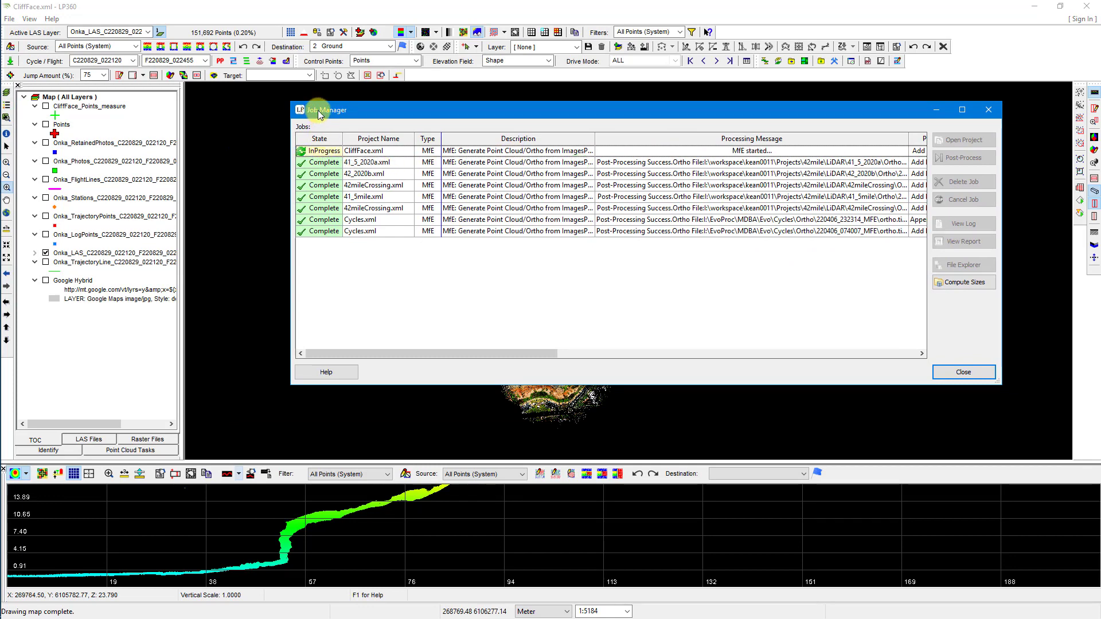
click(321, 154)
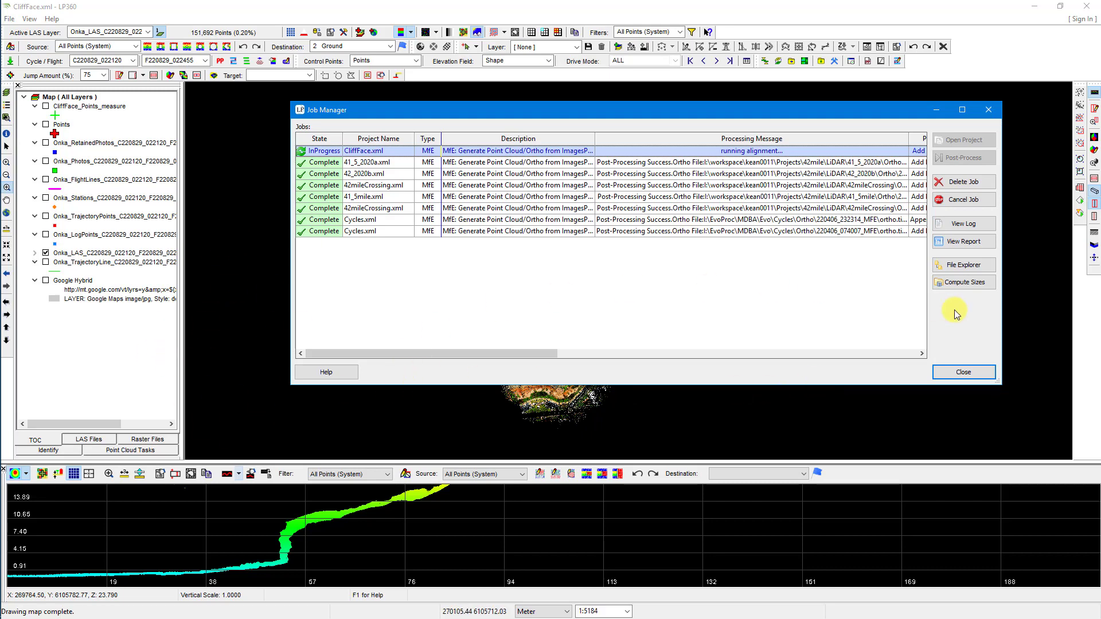
click(961, 373)
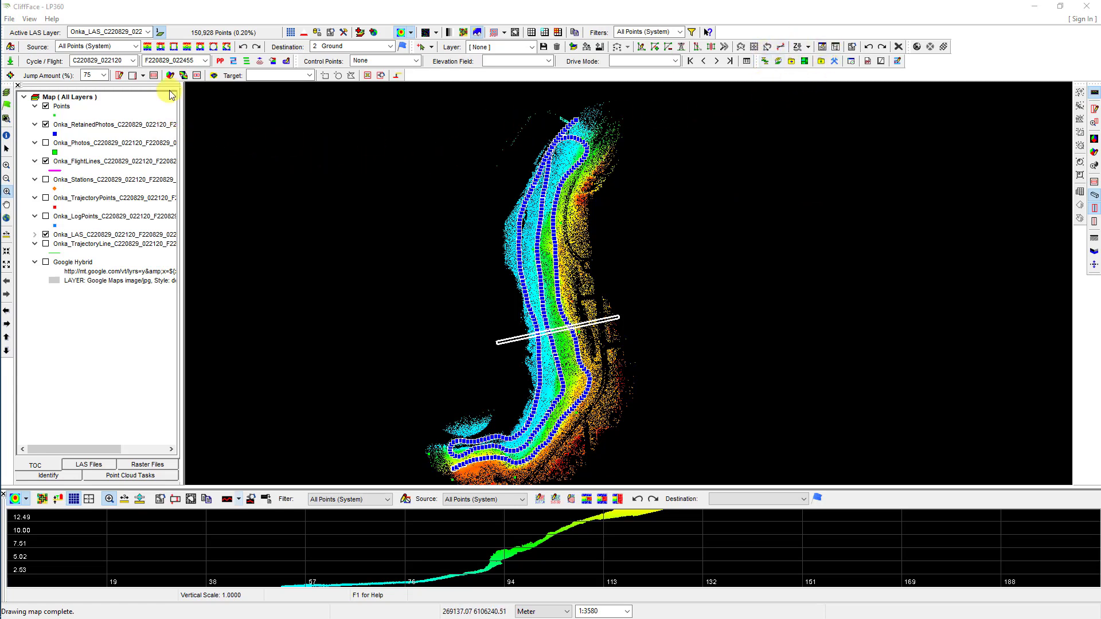
Run the post-processing steps for the CliffFace.xml job in the Job Manager, acknowledge the notices and return to the map
click(12, 108)
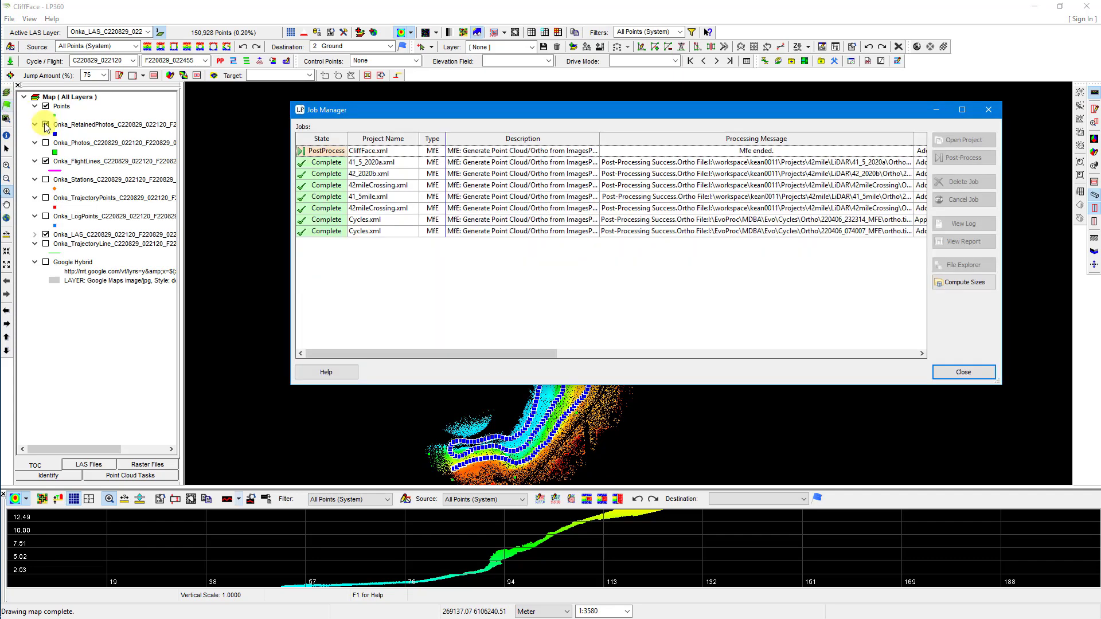
click(334, 154)
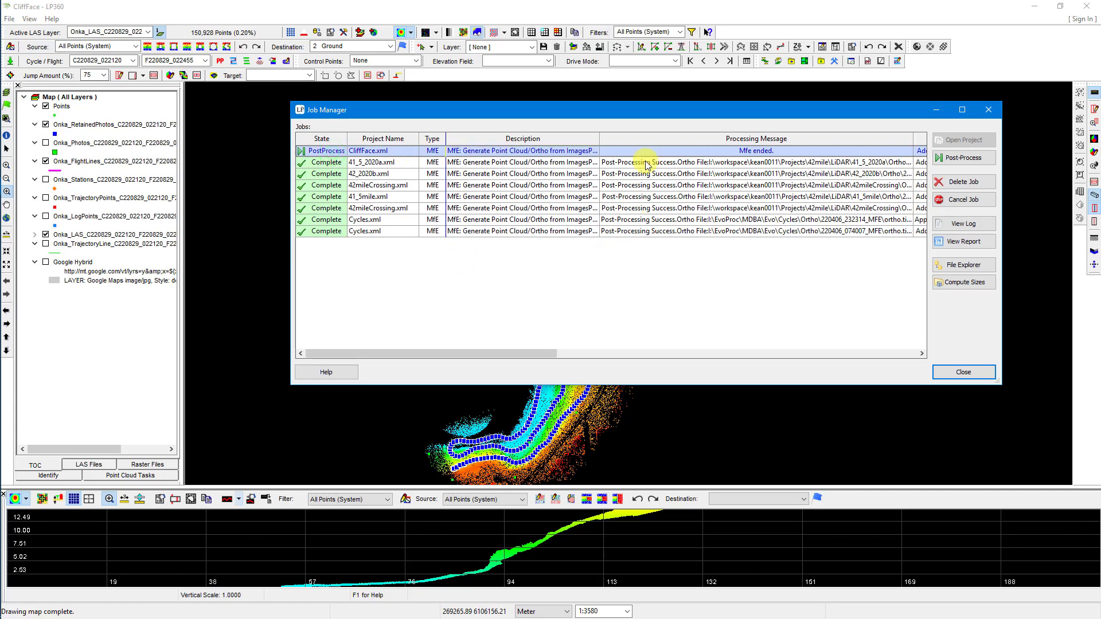
click(974, 160)
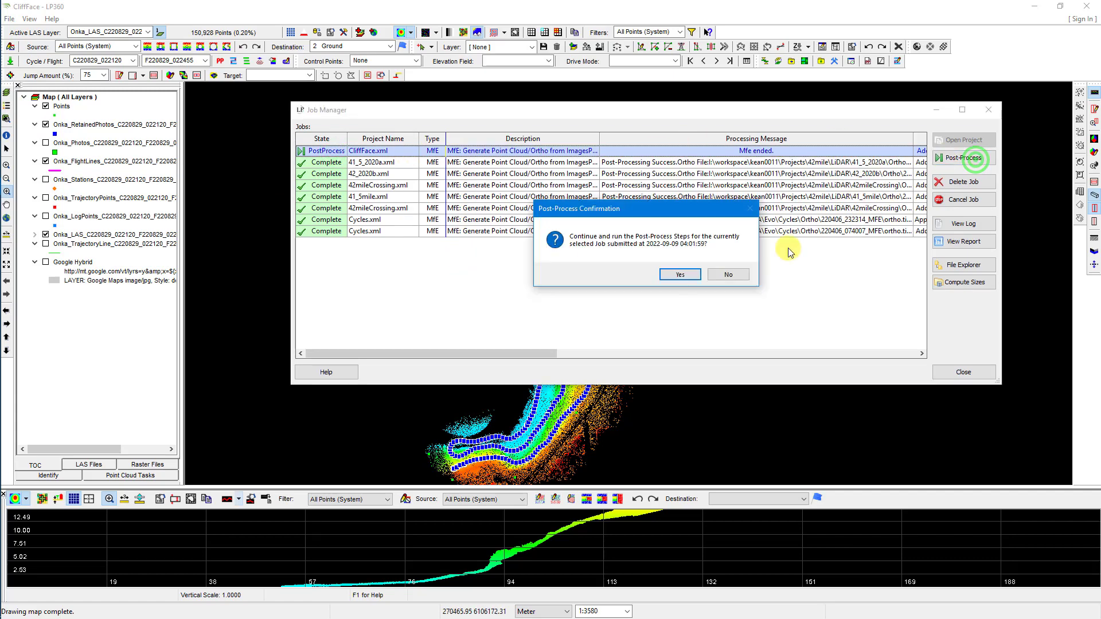
click(680, 276)
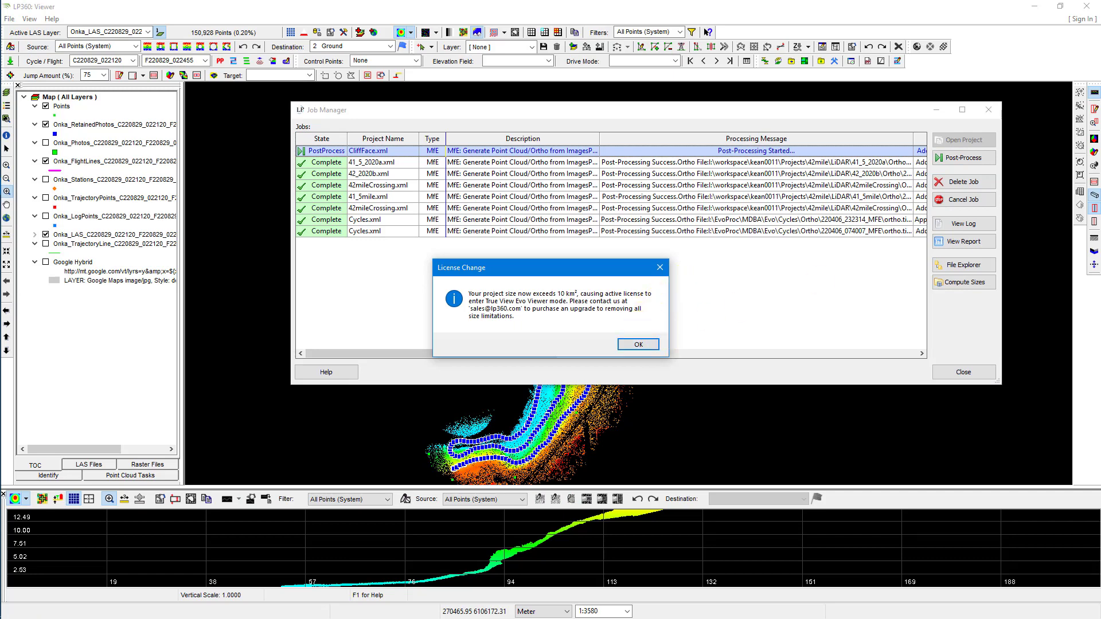
key(Return)
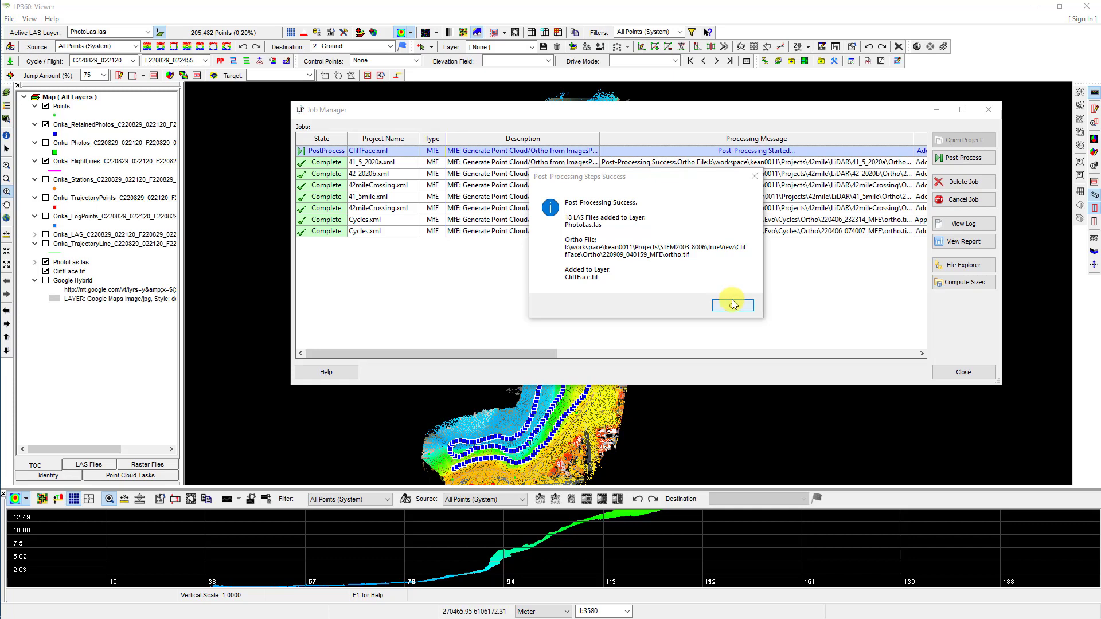
click(721, 310)
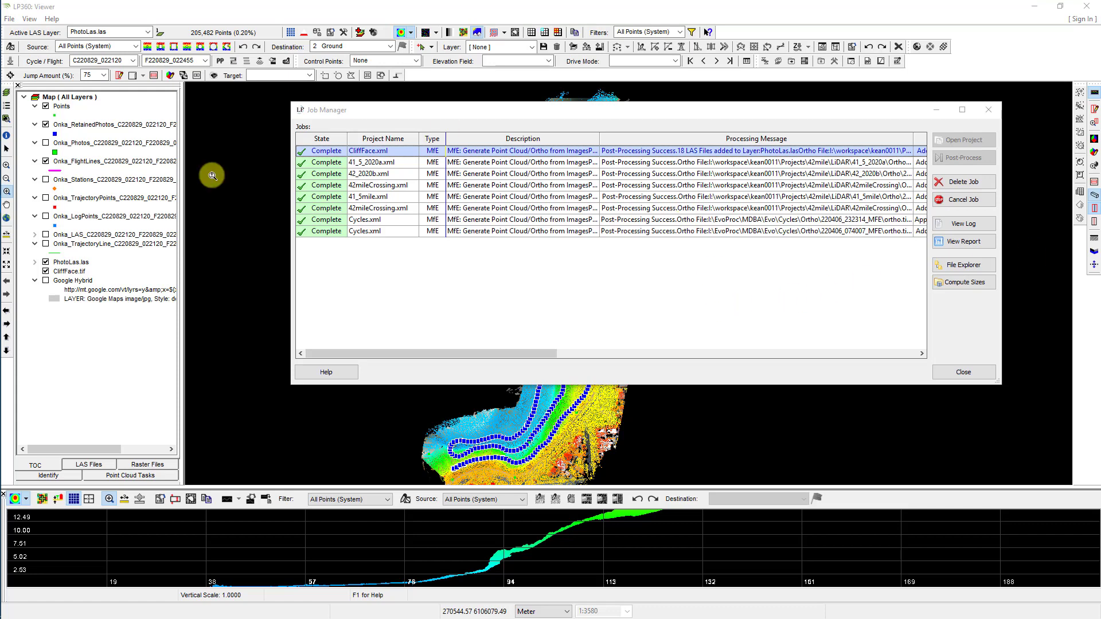
click(952, 373)
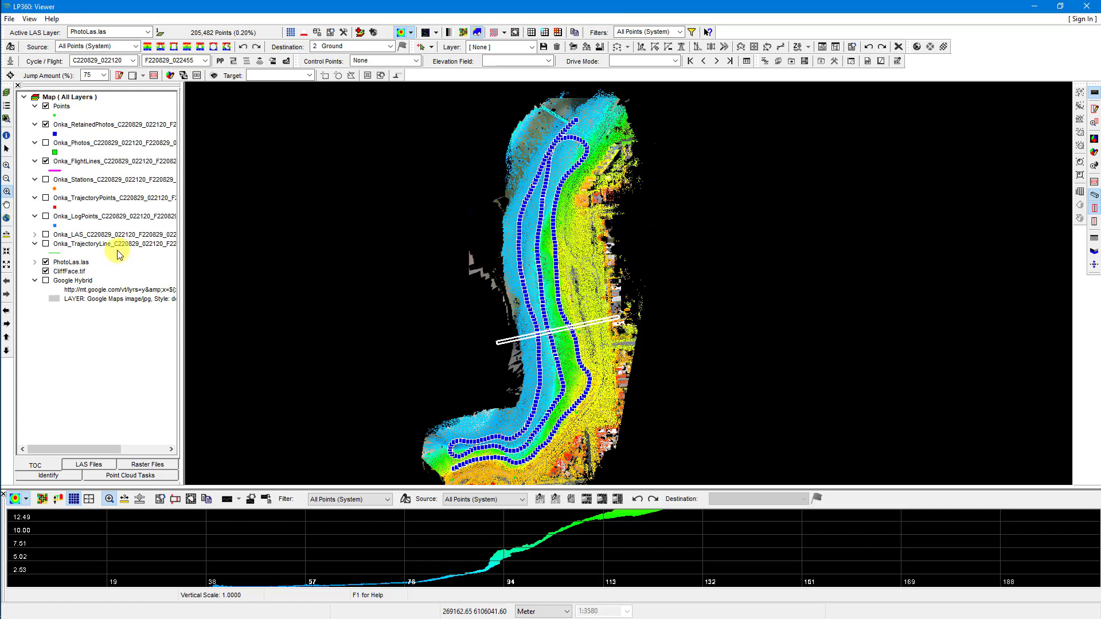
Hide the PhotoLas.las layer and inspect the CliffFace.tif orthophoto up close along the beach and cliff face
click(46, 262)
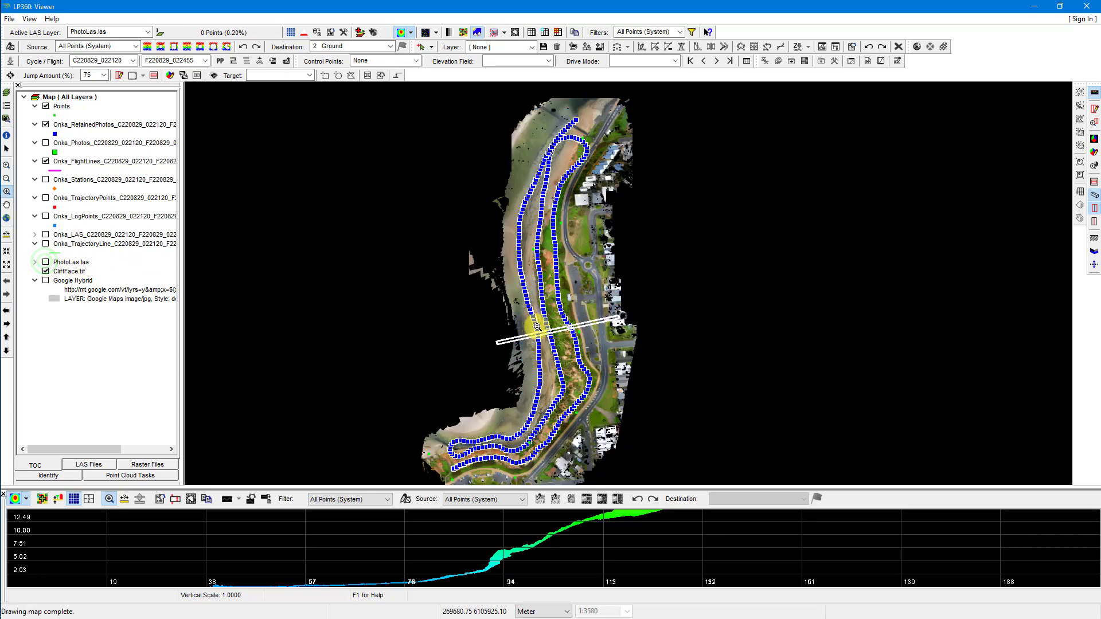
scroll(542, 325, up, 5)
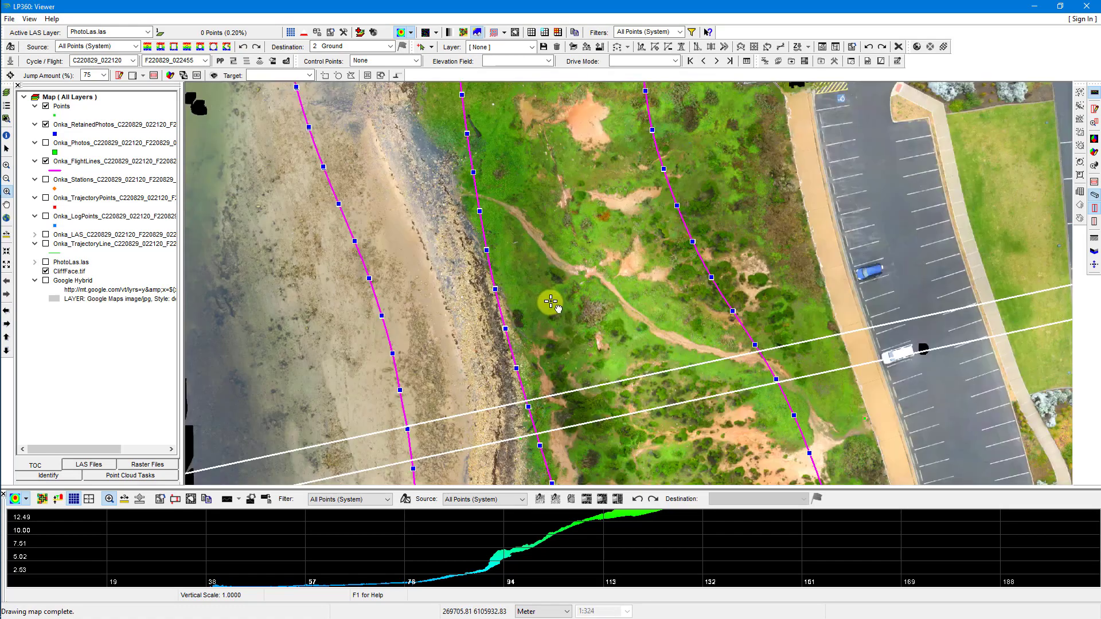
drag(550, 302, 607, 167)
drag(726, 415, 730, 211)
drag(639, 441, 579, 133)
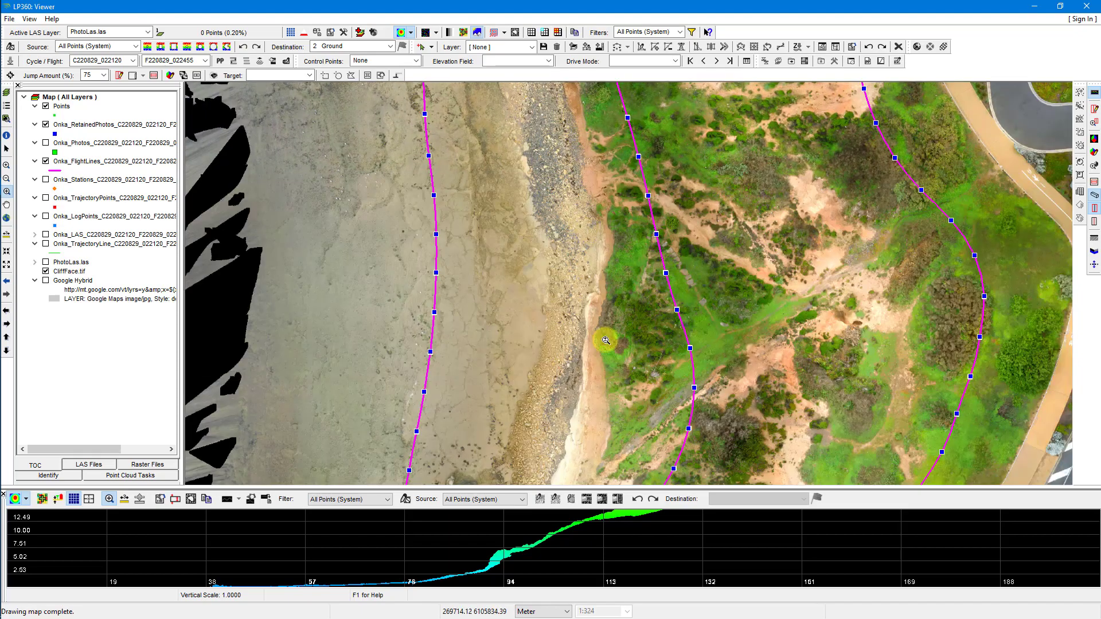
drag(573, 388, 590, 162)
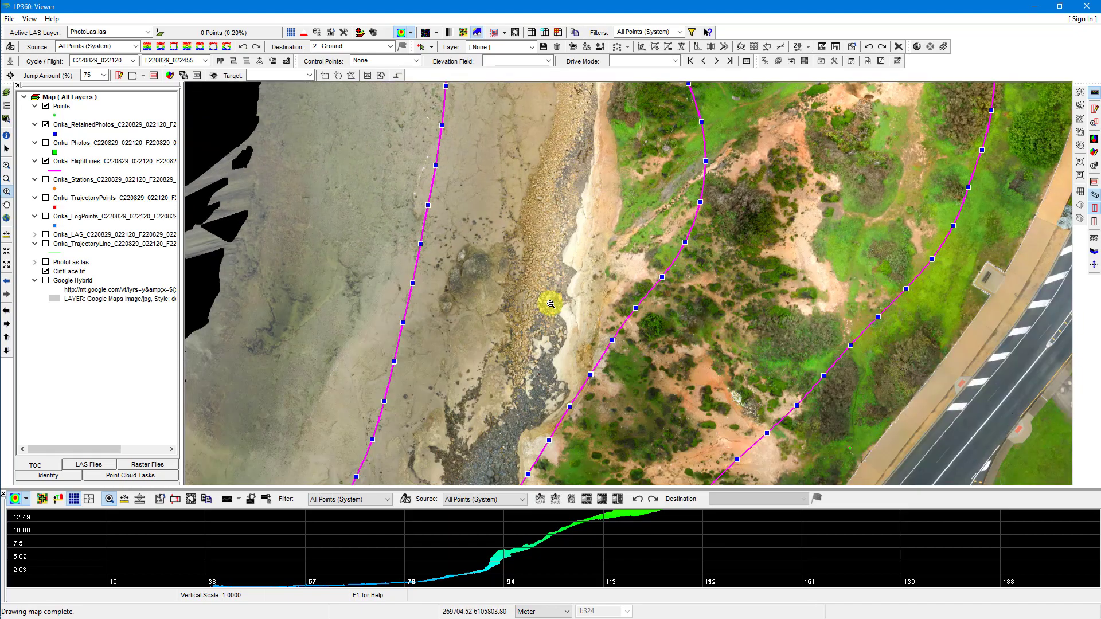
drag(492, 360, 643, 93)
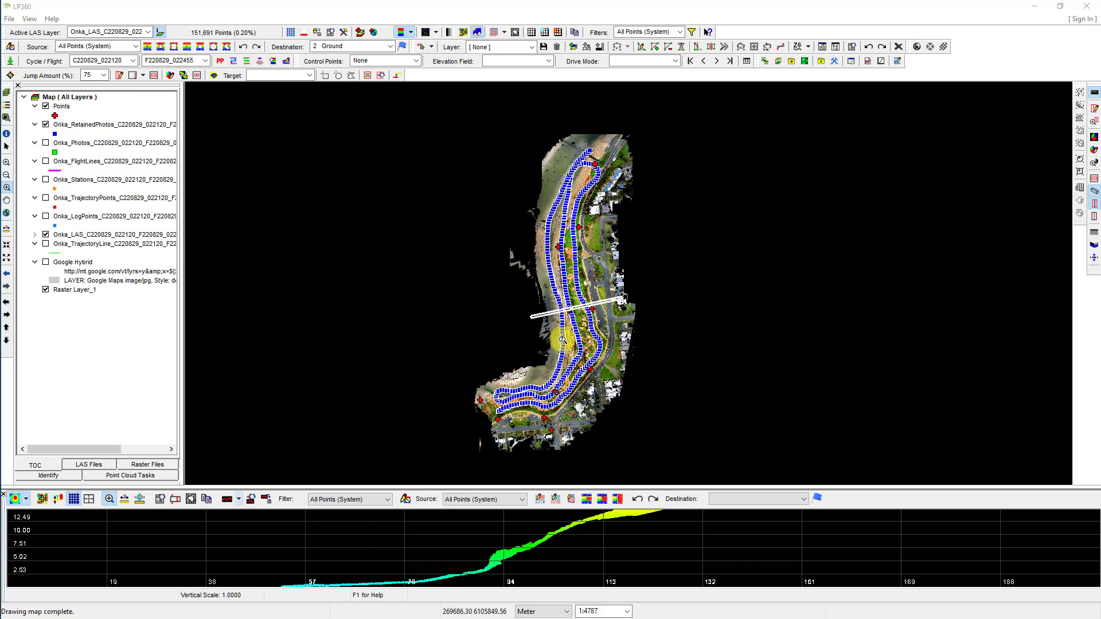
Examine how the survey point lines up with the circular ground target among the beach rocks in the orthophoto
scroll(557, 392, down, 2)
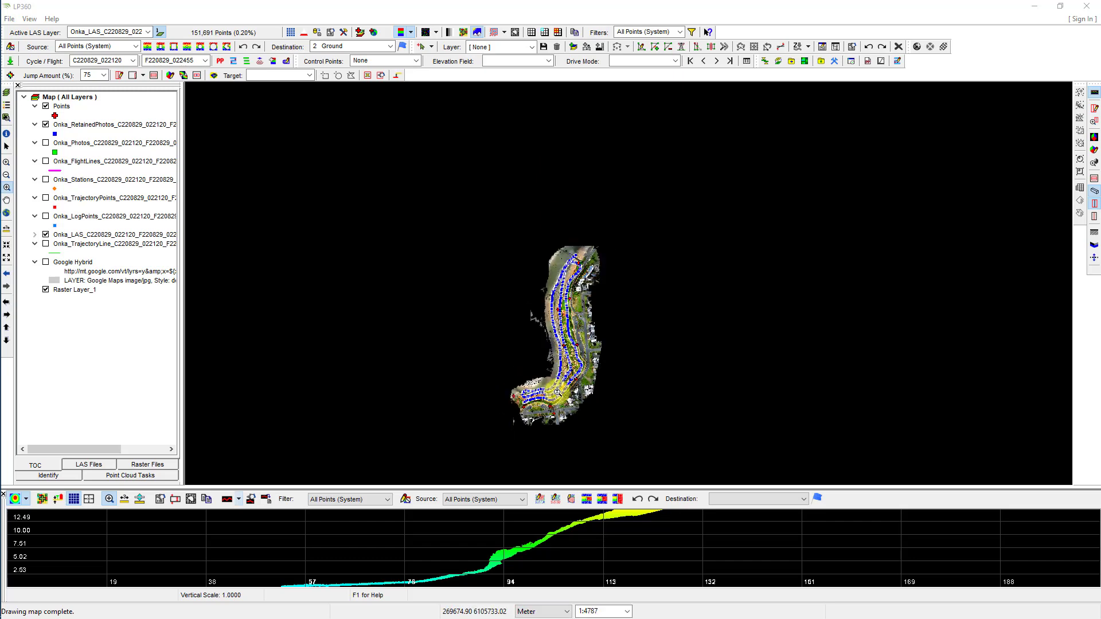
scroll(558, 392, up, 2)
scroll(557, 392, up, 3)
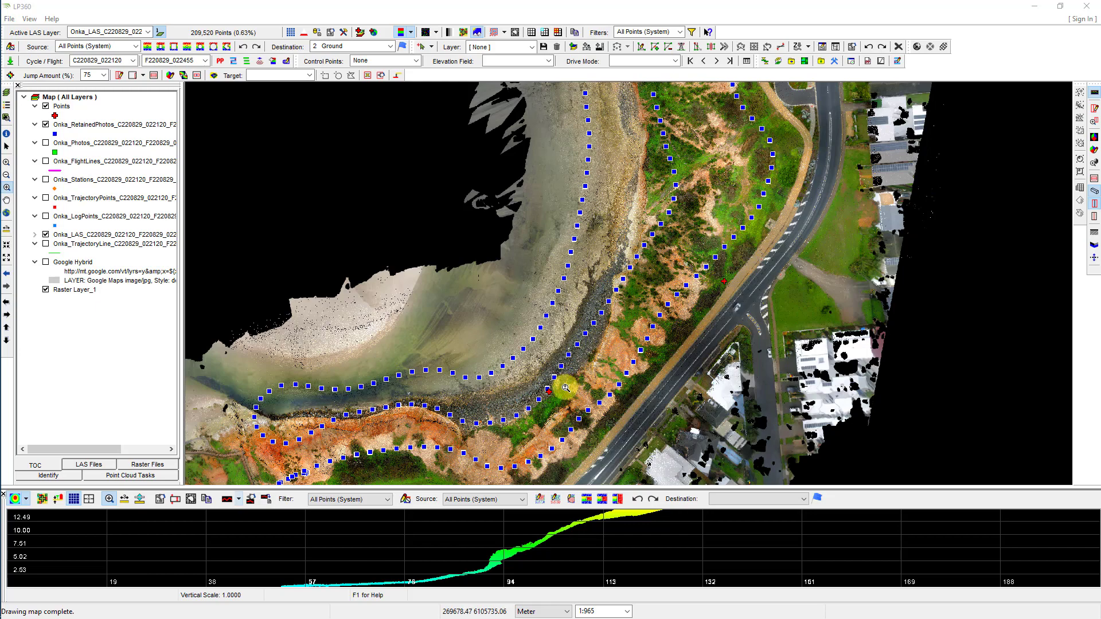
scroll(550, 395, down, 1)
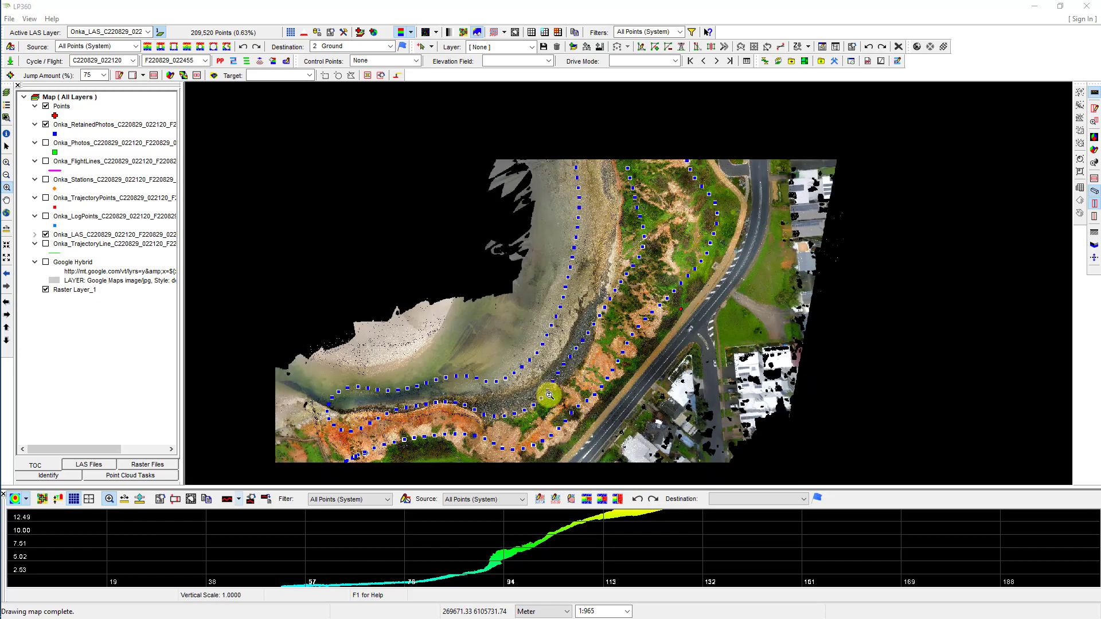
scroll(549, 395, up, 6)
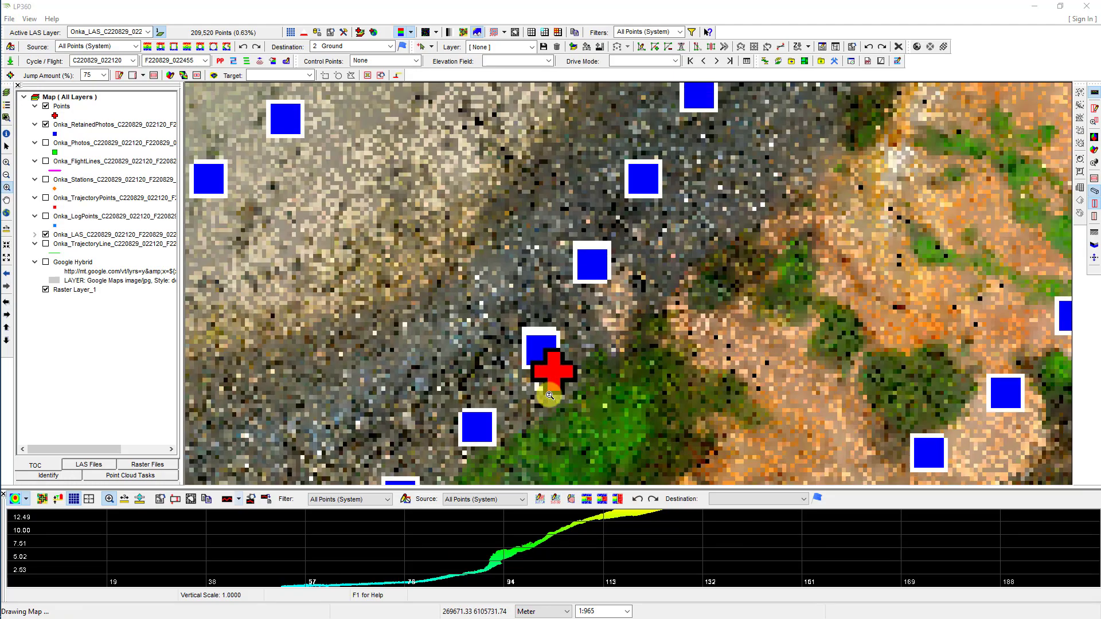
scroll(549, 395, up, 5)
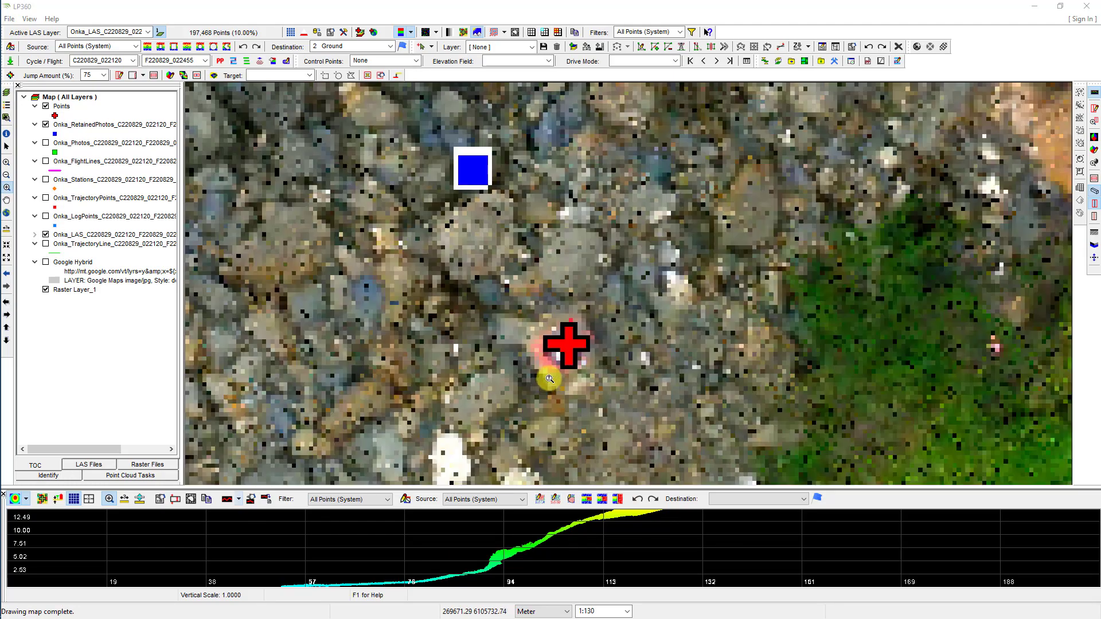
scroll(560, 355, up, 4)
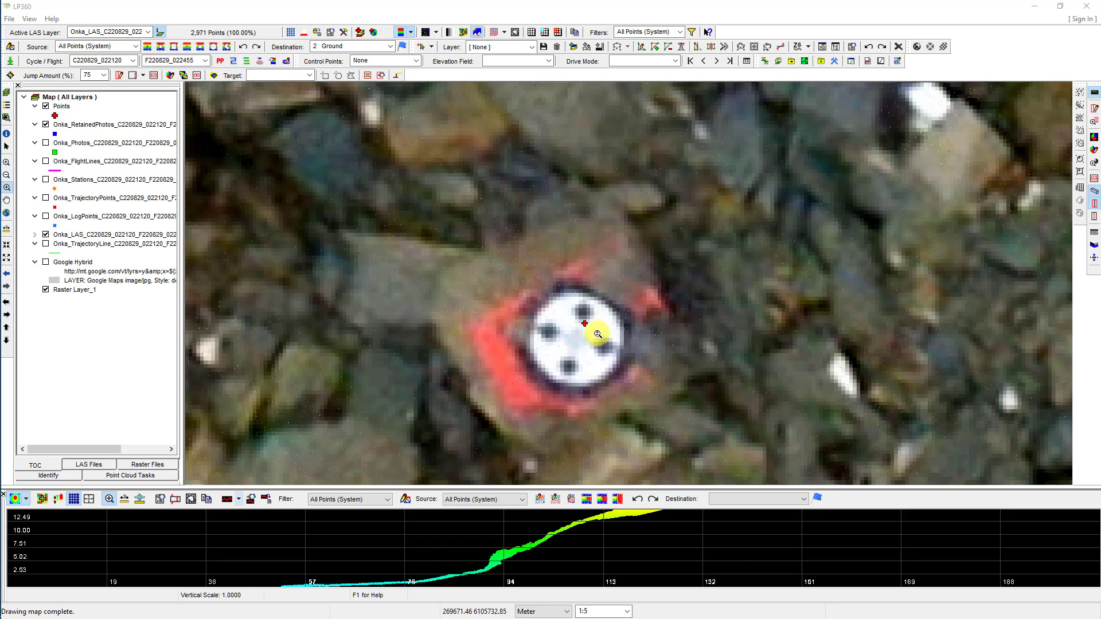
click(600, 49)
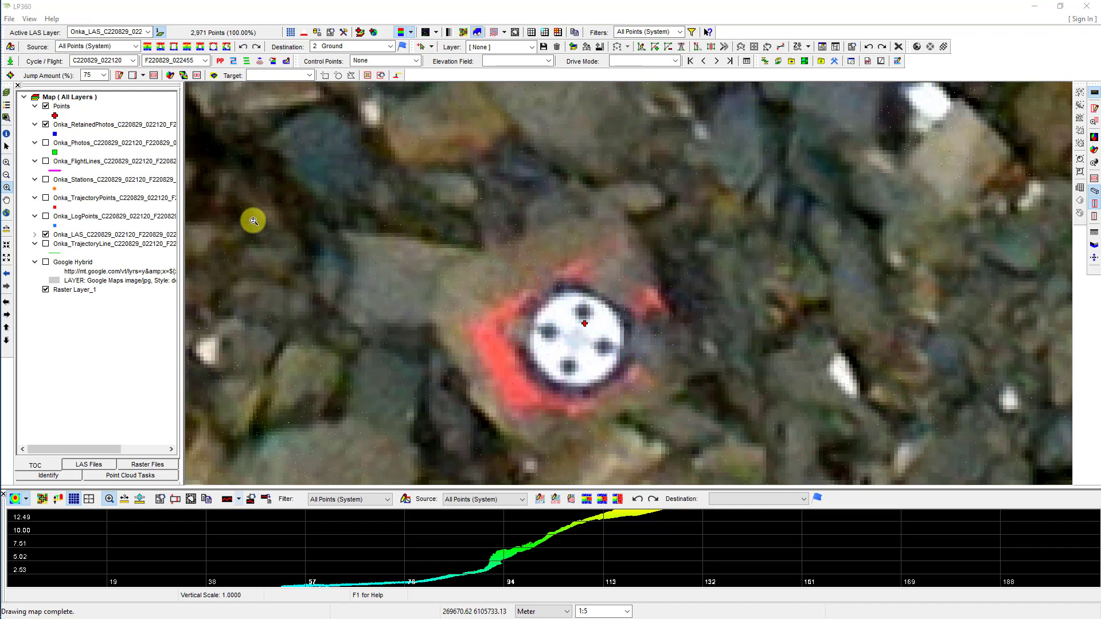
Measure the horizontal offset between the centre of the beach target and its survey point
click(7, 229)
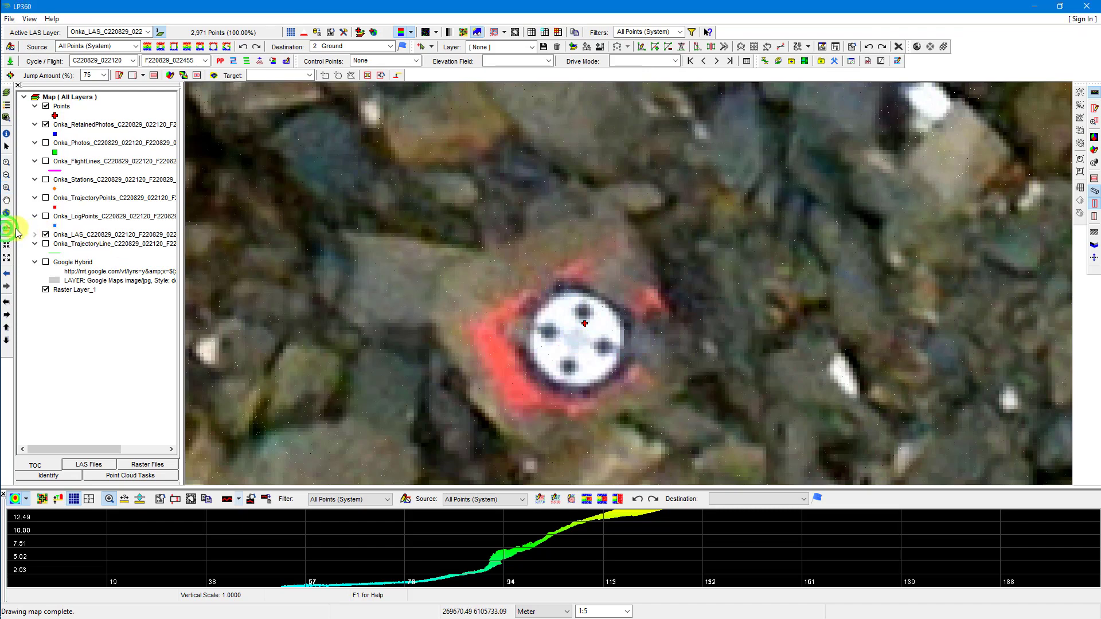
click(574, 339)
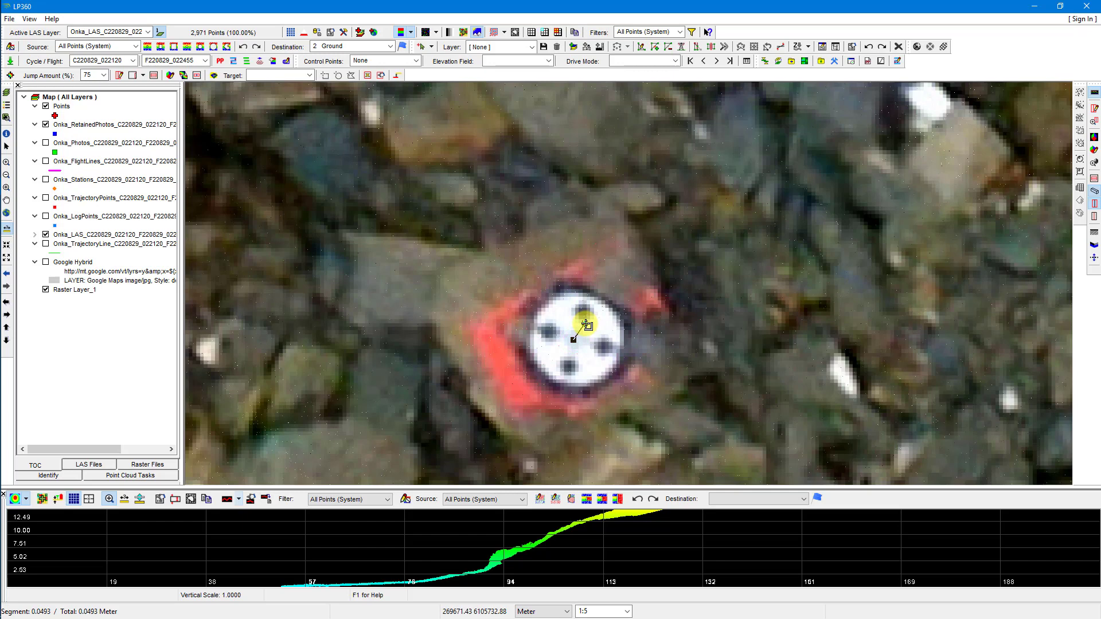
double_click(585, 325)
click(574, 341)
double_click(584, 324)
key(Escape)
click(575, 342)
Measure the horizontal offset between the target centre and the survey point on the grass beside the roadside footpath
scroll(583, 325, down, 10)
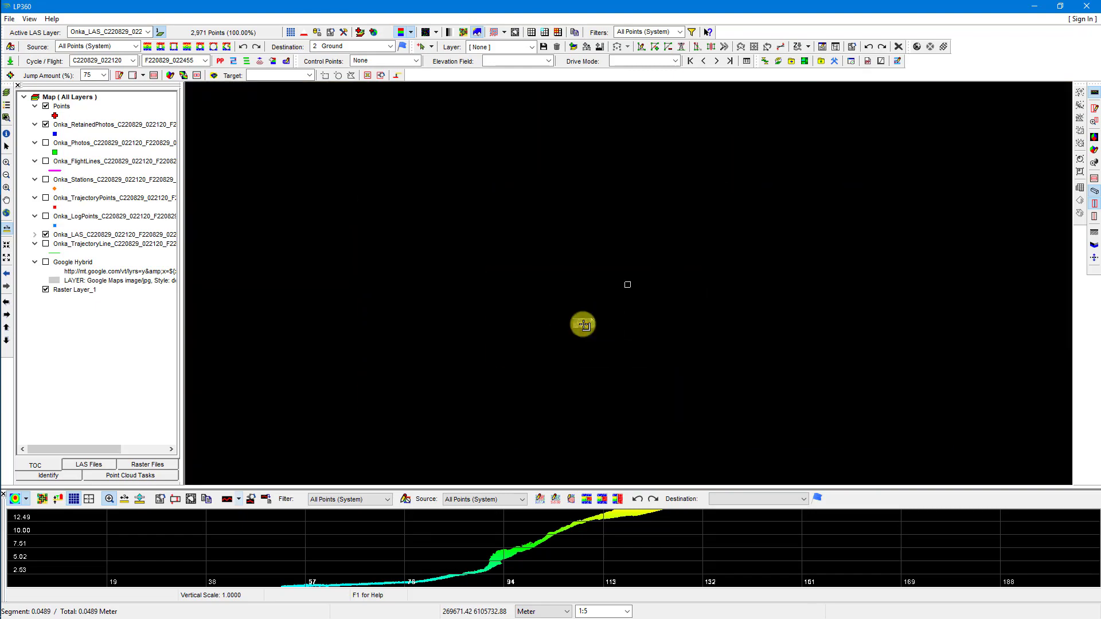
scroll(583, 325, down, 2)
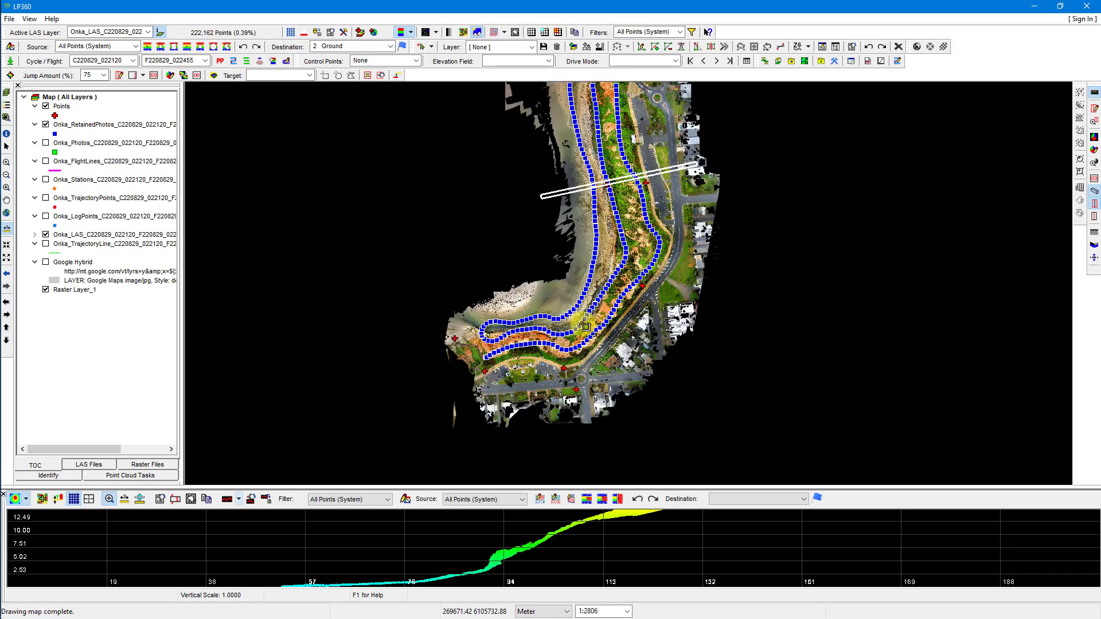
click(583, 325)
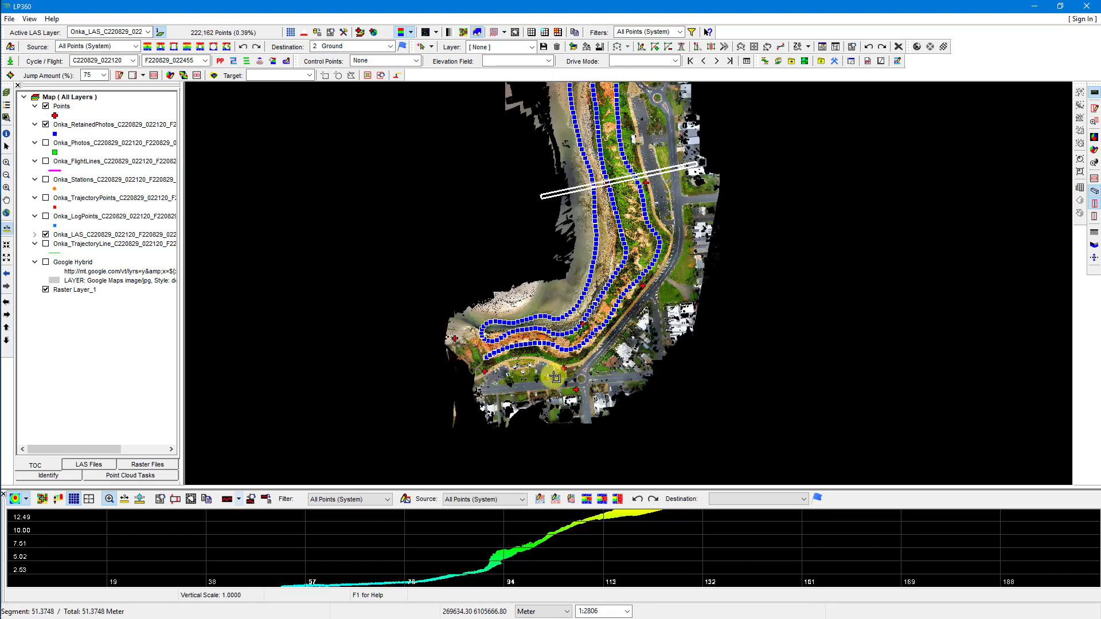
scroll(644, 290, down, 2)
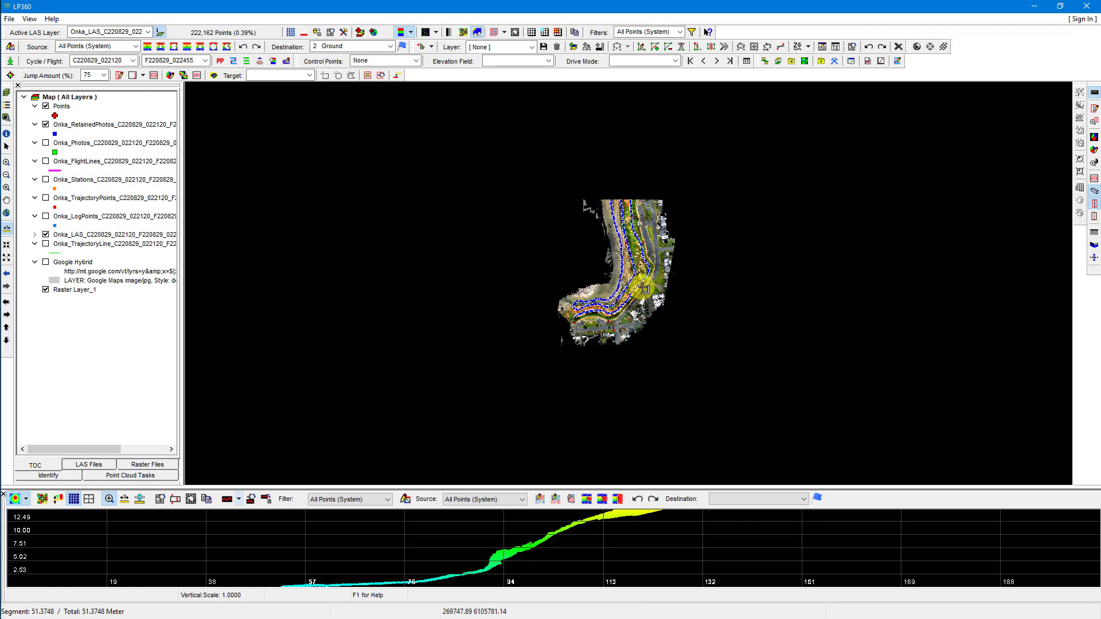
scroll(644, 290, up, 4)
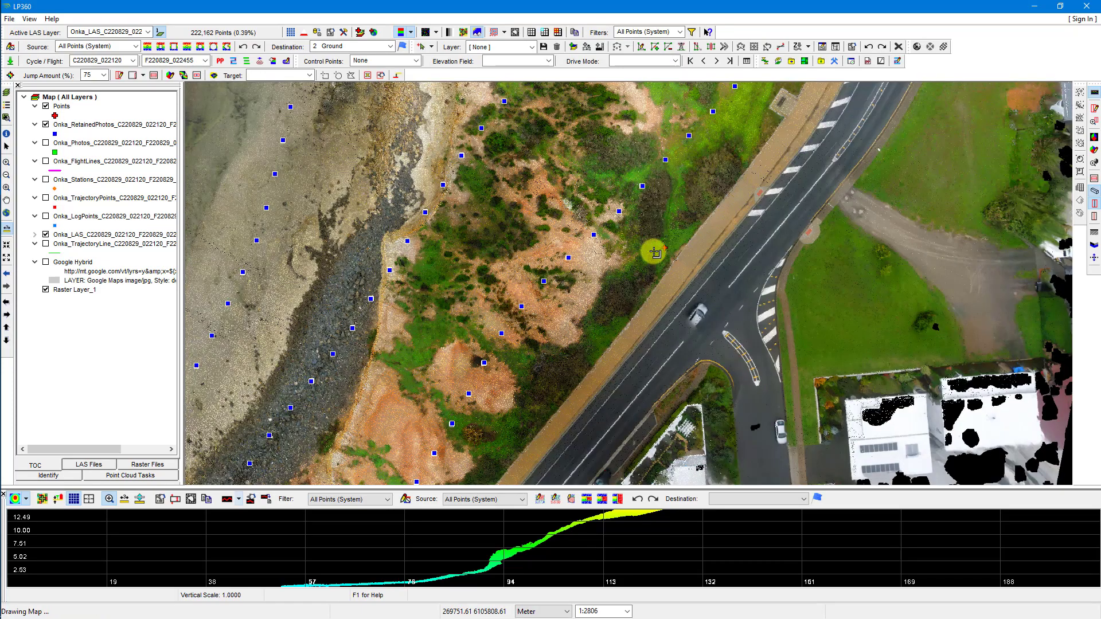
scroll(659, 249, up, 5)
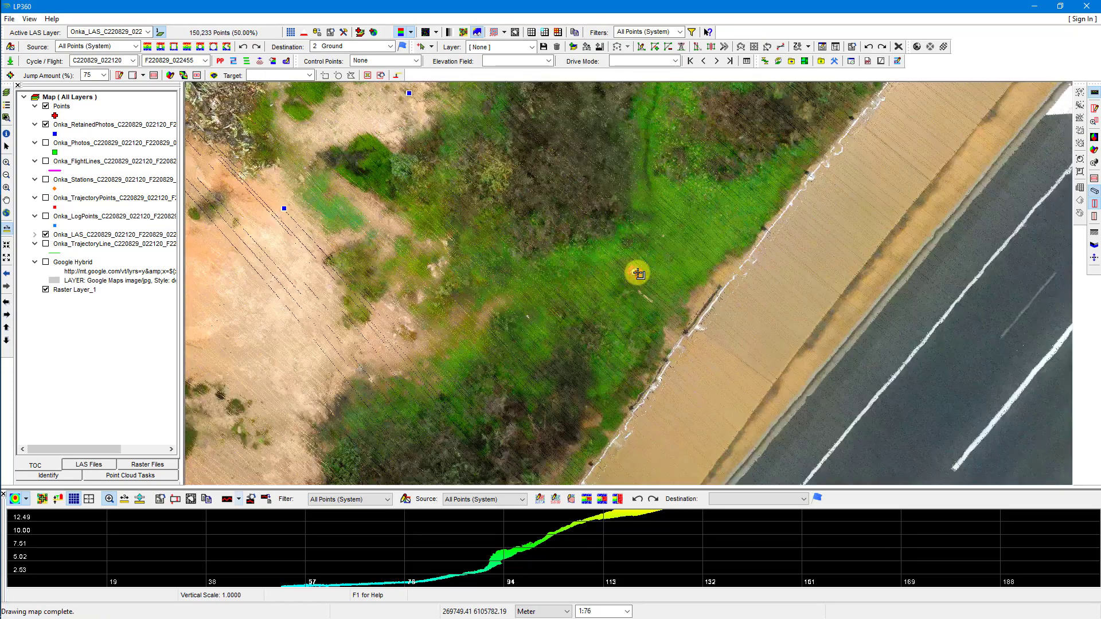
scroll(638, 274, up, 5)
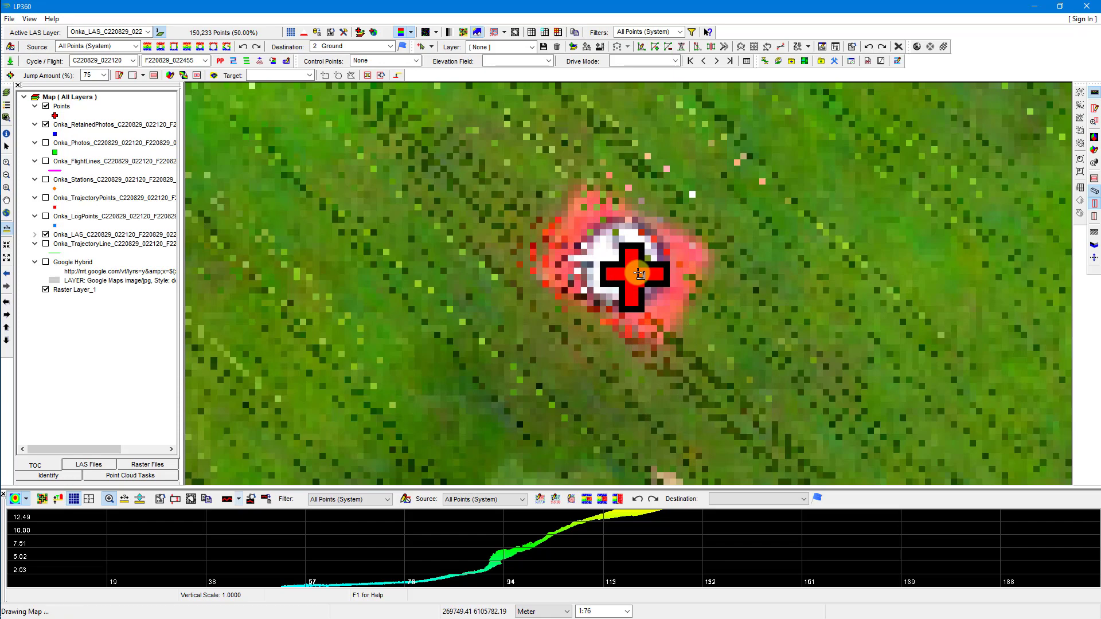
scroll(636, 275, up, 2)
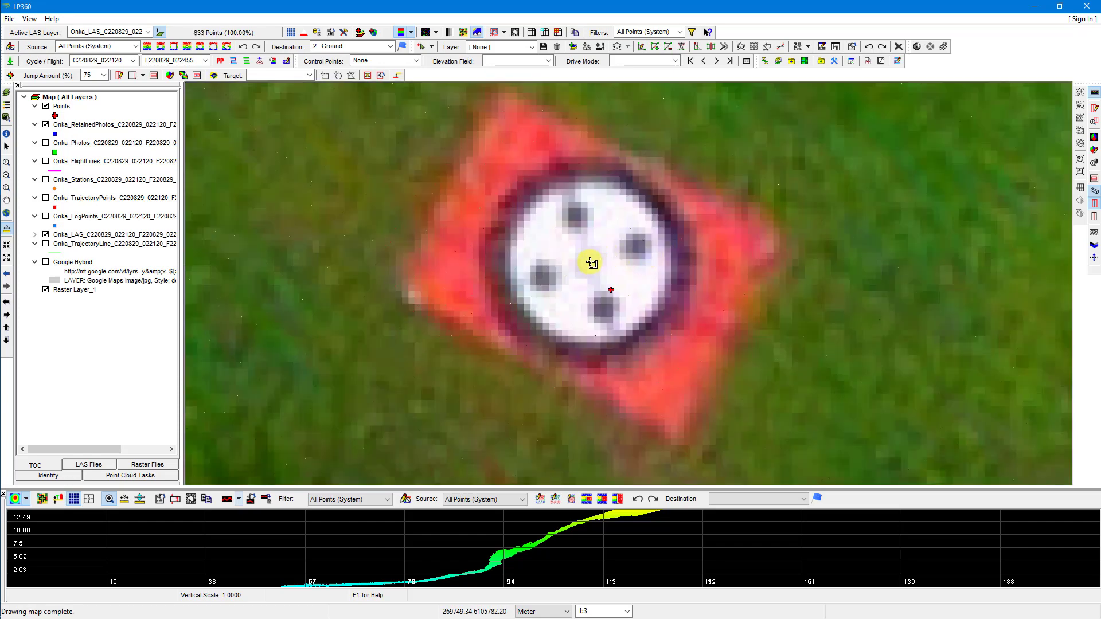
click(588, 262)
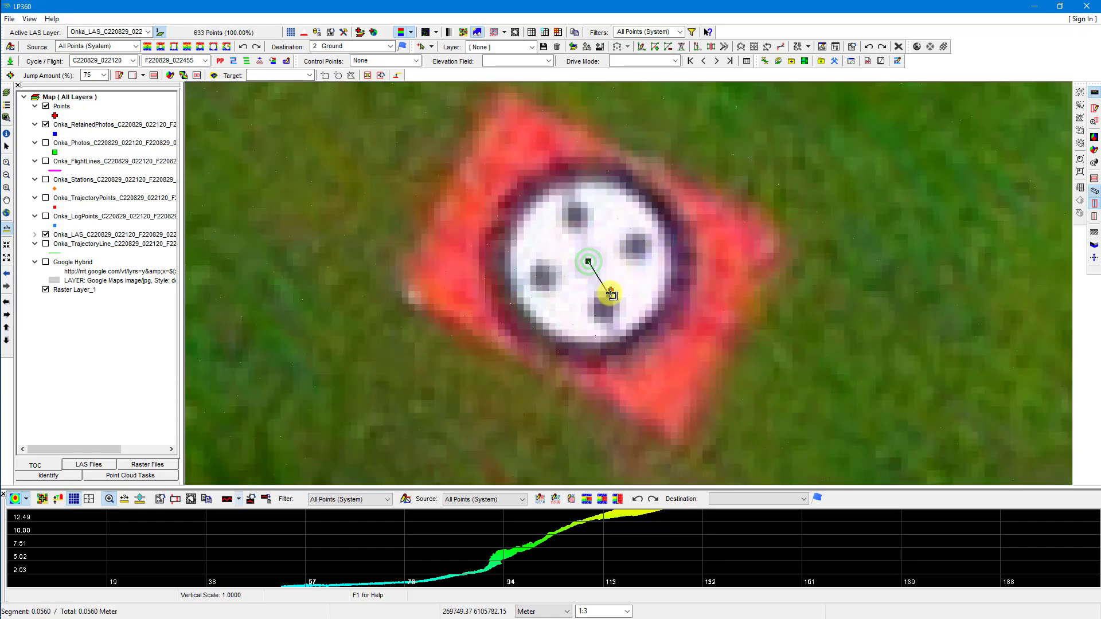